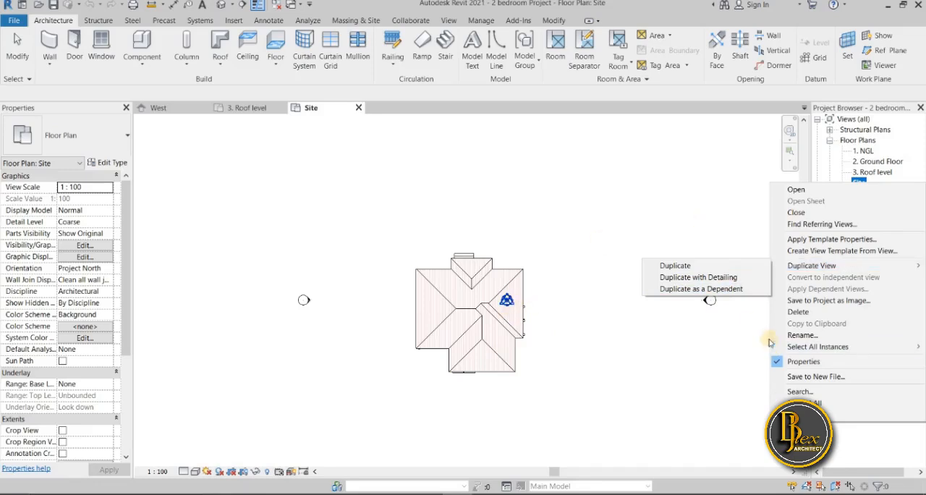
Duplicate the Site floor plan as an independent view without detailing
mouse_move(796, 265)
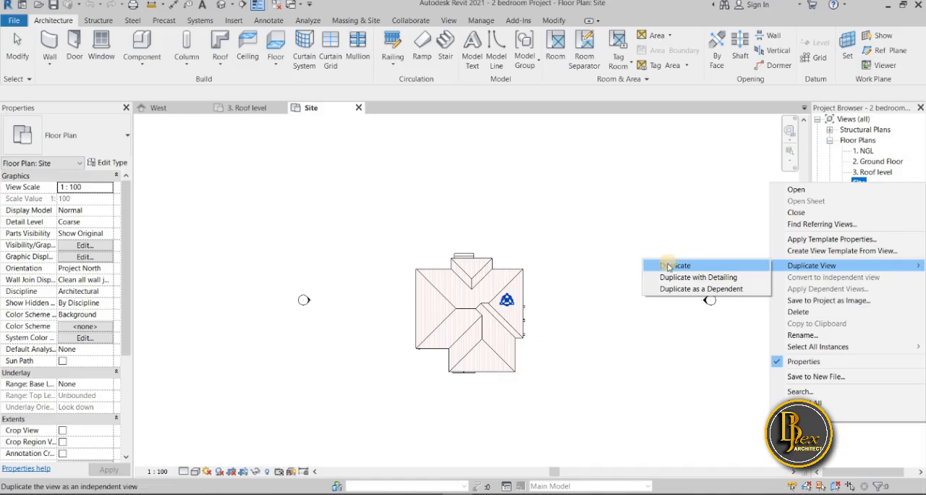
left_click(668, 266)
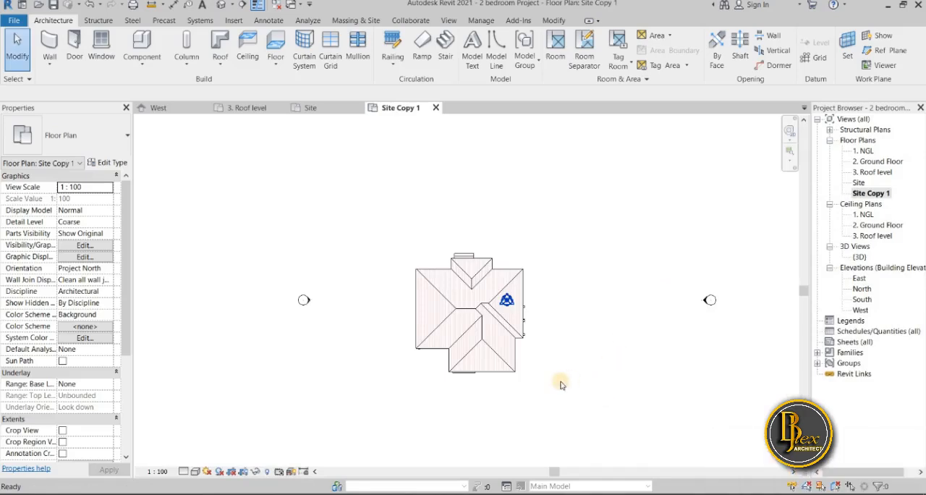
scroll(537, 389, "down", 3)
scroll(507, 355, "up", 5)
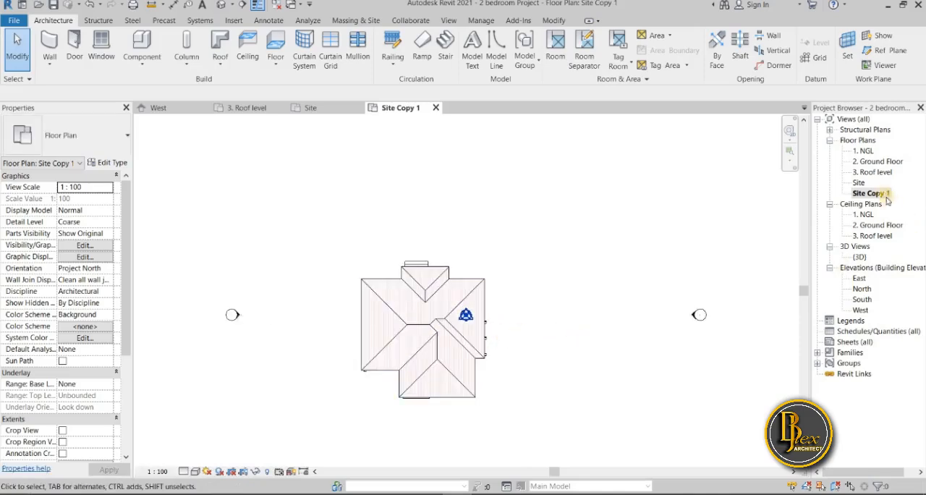
Rename the duplicated Site floor plan view as ROOF PLAN
left_click(400, 493)
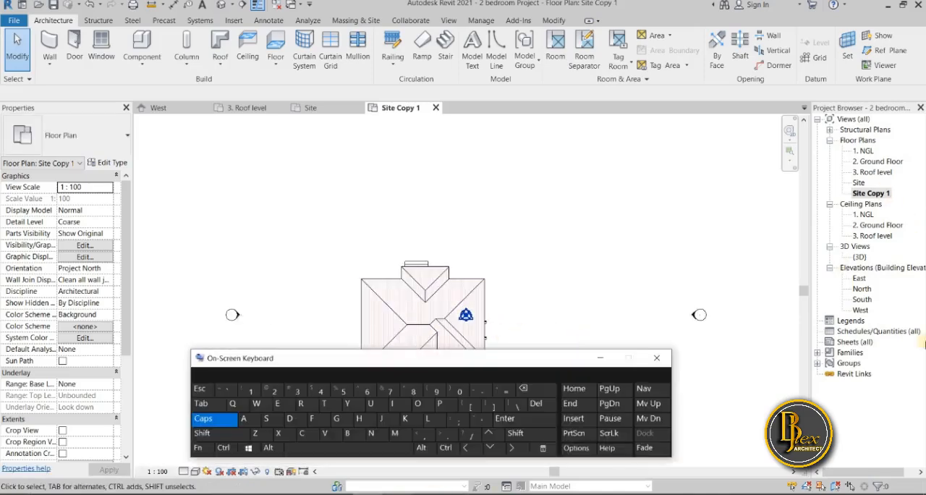
right_click(881, 194)
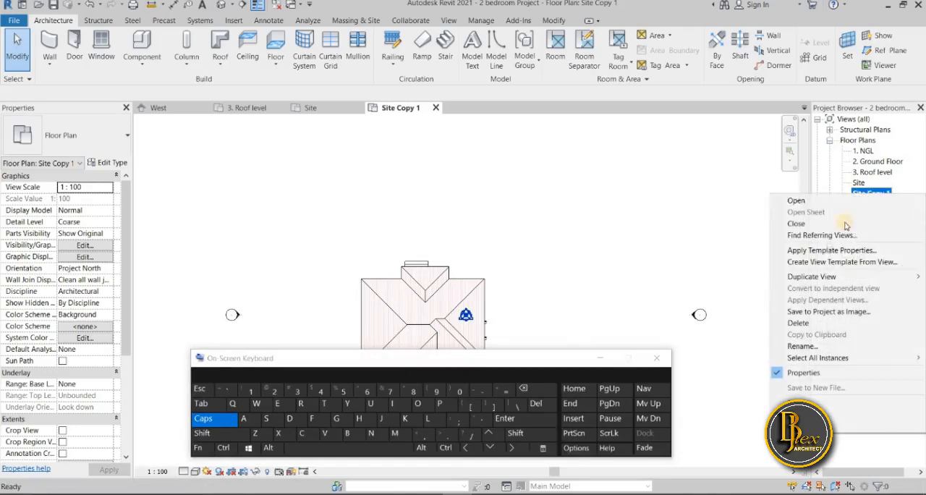
left_click(799, 344)
left_click(301, 403)
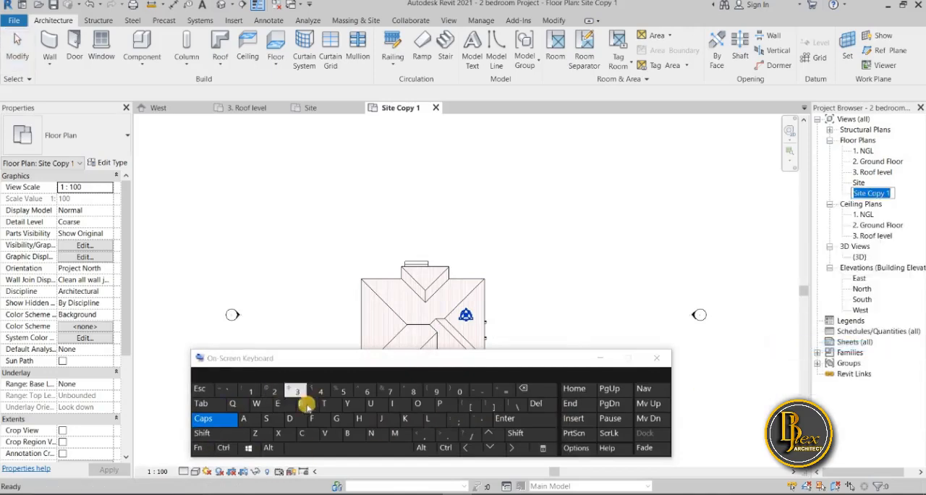
left_click(422, 404)
left_click(422, 405)
left_click(313, 418)
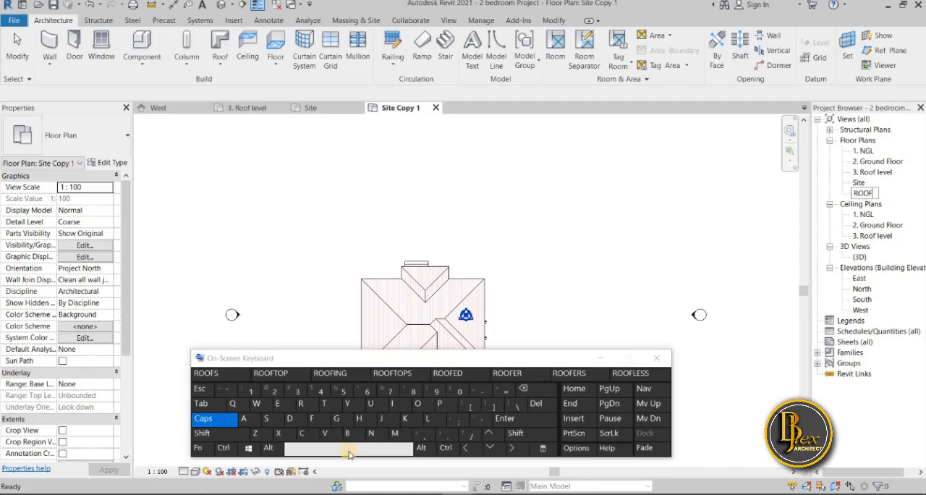
left_click(349, 453)
left_click(440, 403)
left_click(428, 418)
left_click(243, 420)
left_click(371, 433)
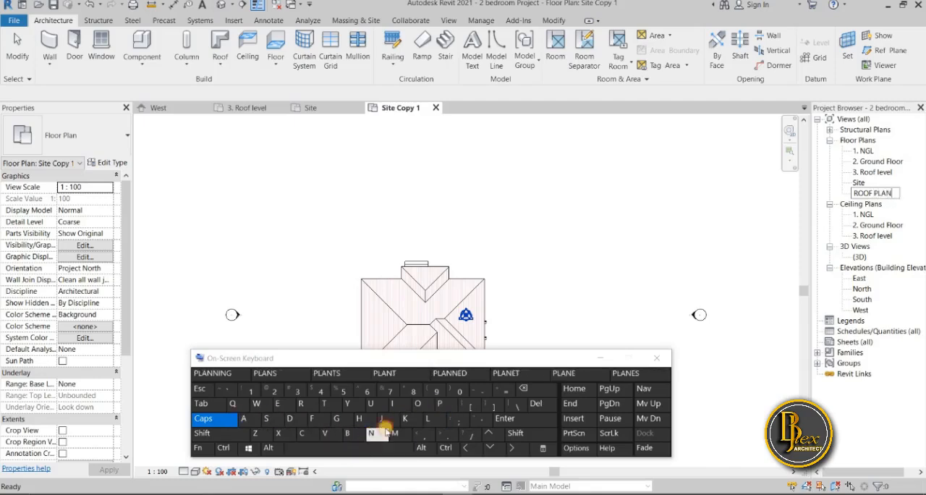
left_click(603, 357)
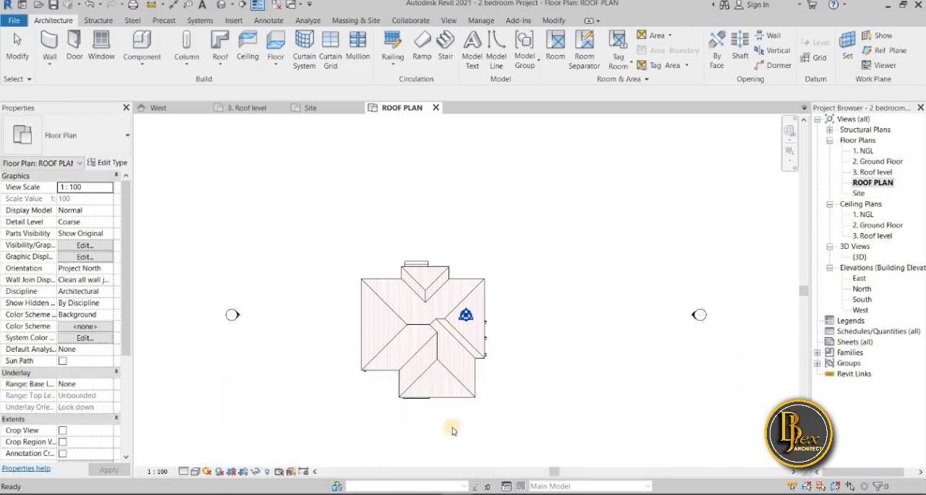
Turn on view cropping and show the crop region in the ROOF PLAN view
scroll(452, 426, "down", 1)
scroll(444, 384, "down", 1)
scroll(443, 381, "down", 1)
middle_click_drag(401, 362, 359, 370)
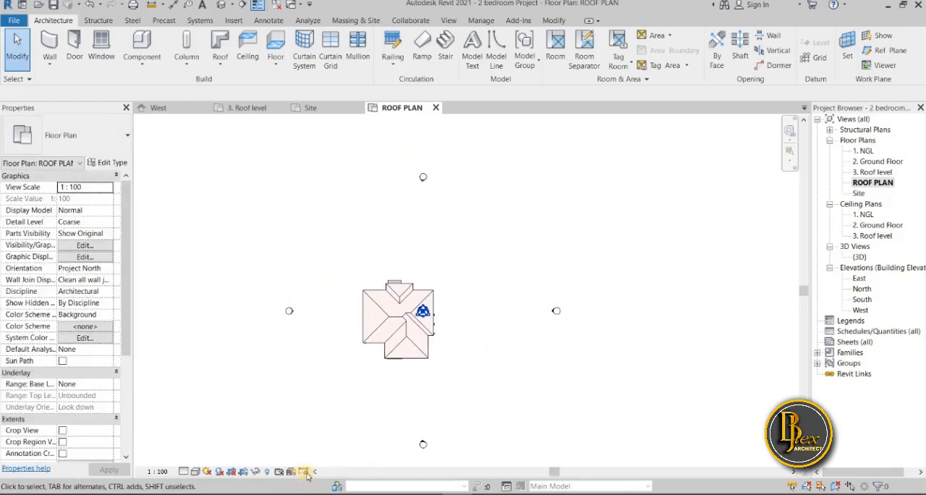
left_click(246, 476)
scroll(330, 345, "down", 1)
scroll(331, 345, "down", 2)
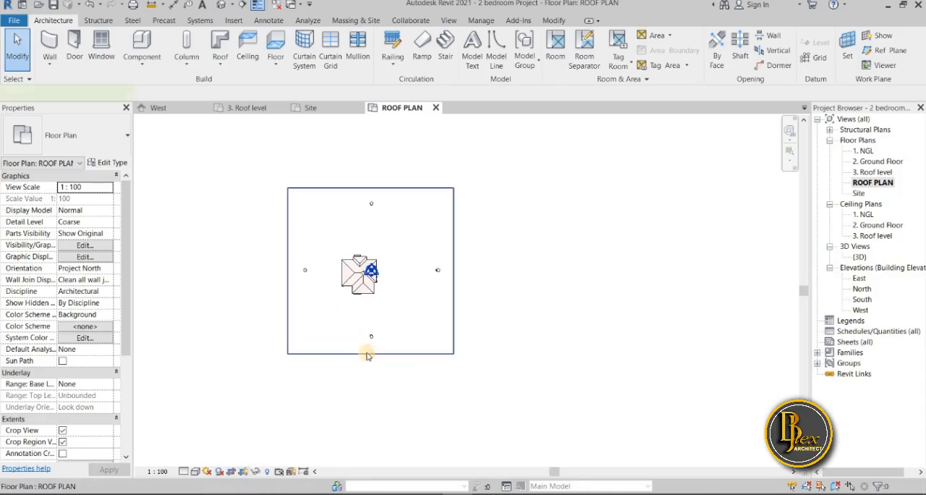
Pull all four sides of the crop region in around the roof, leaving the elevation markers outside, and hide the crop boundary
left_click(370, 354)
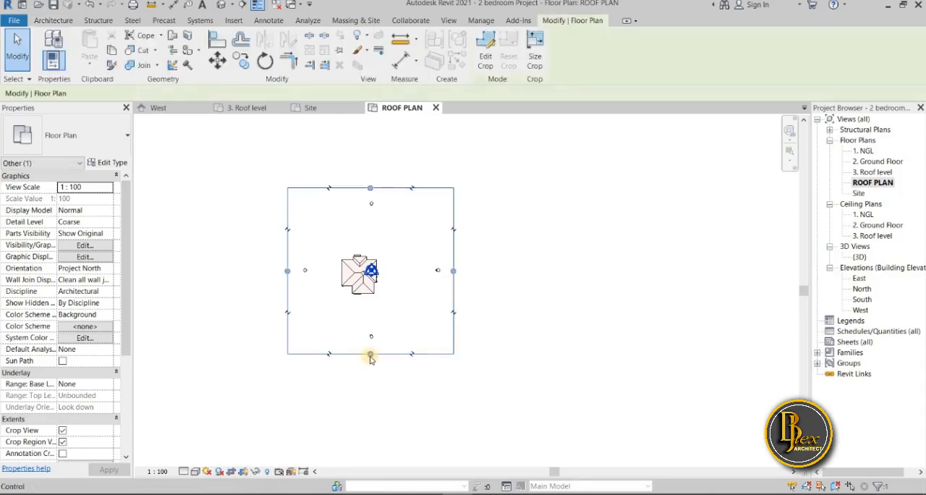
left_click_drag(369, 353, 370, 313)
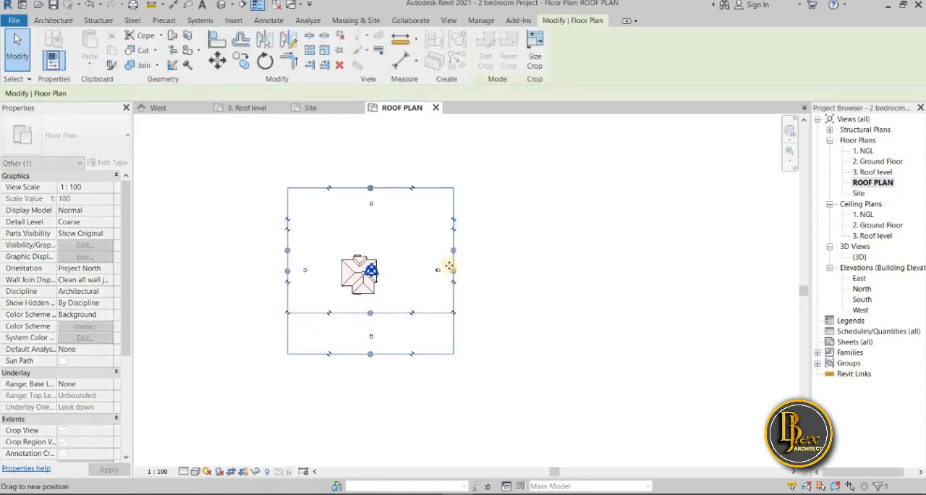
left_click_drag(454, 253, 323, 253)
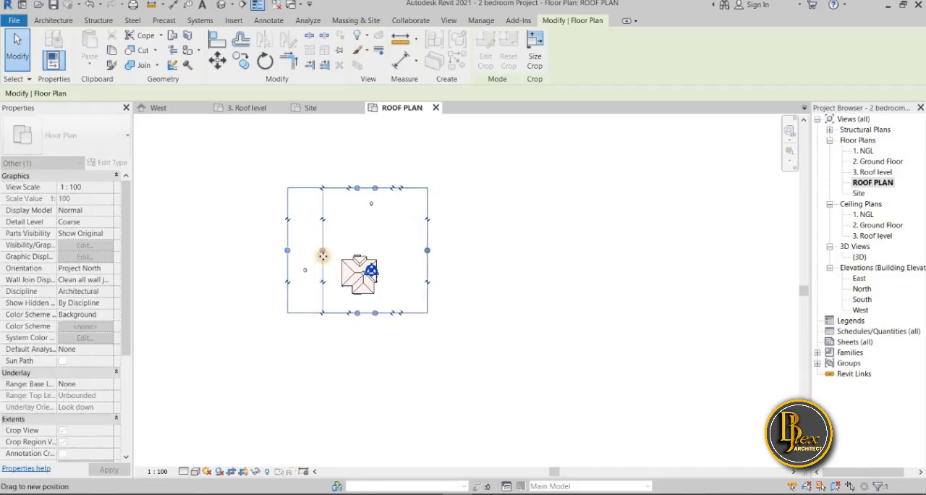
left_click_drag(375, 188, 368, 233)
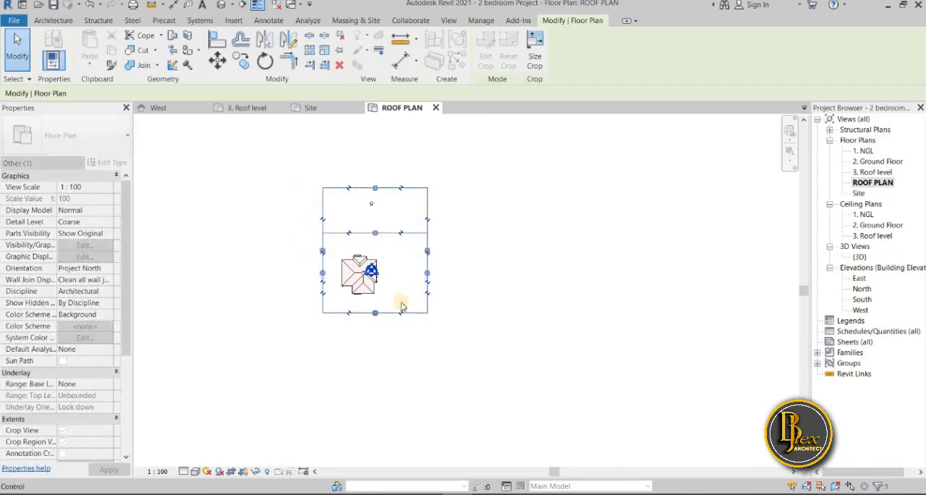
left_click(244, 471)
scroll(397, 333, "up", 3)
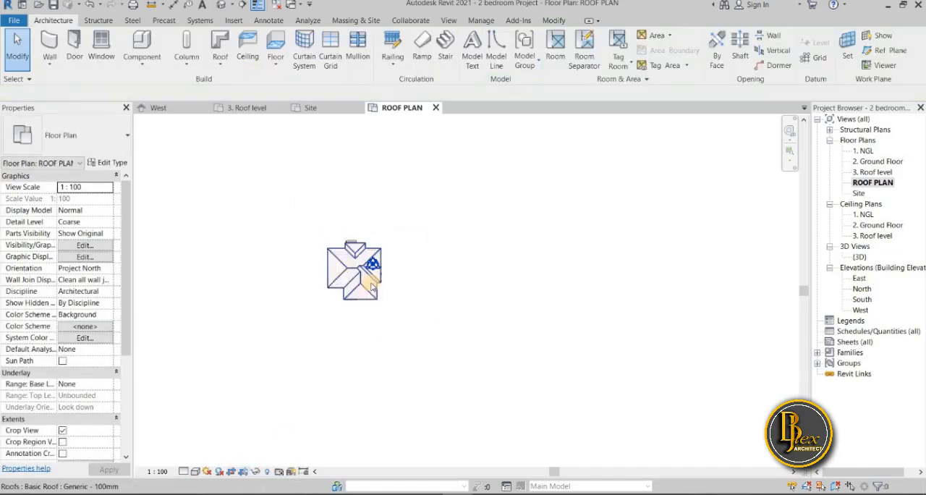
scroll(405, 297, "up", 3)
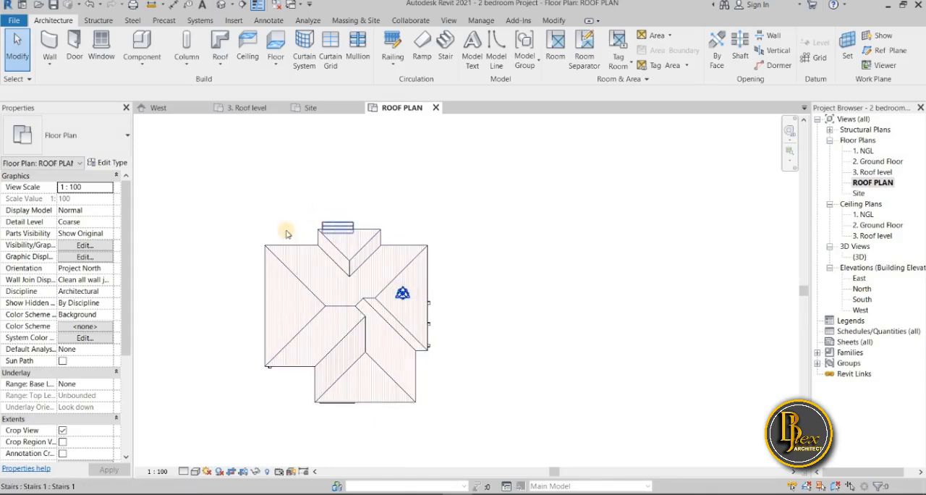
Select the whole building, filter out the Roofs category, and hide the remaining selected elements in the roof plan view
scroll(280, 408, "down", 2)
middle_click_drag(280, 408, 298, 370)
left_click_drag(278, 387, 454, 236)
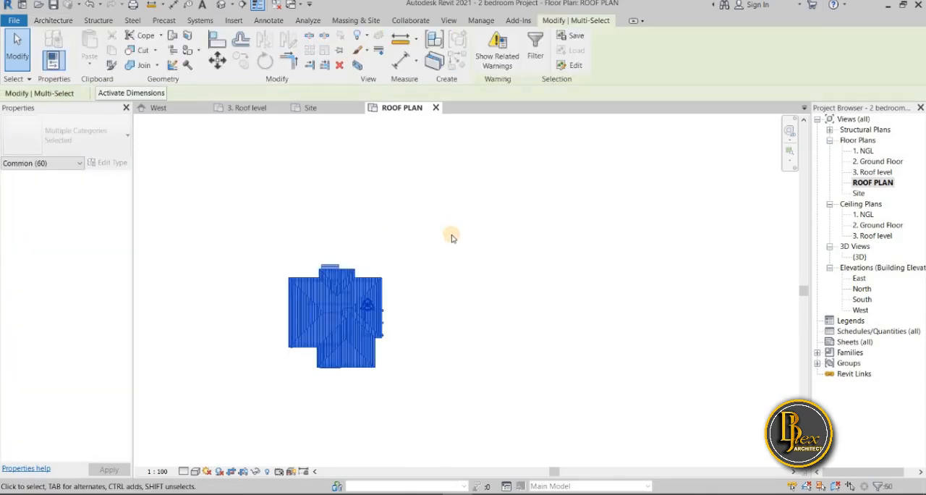
left_click(535, 58)
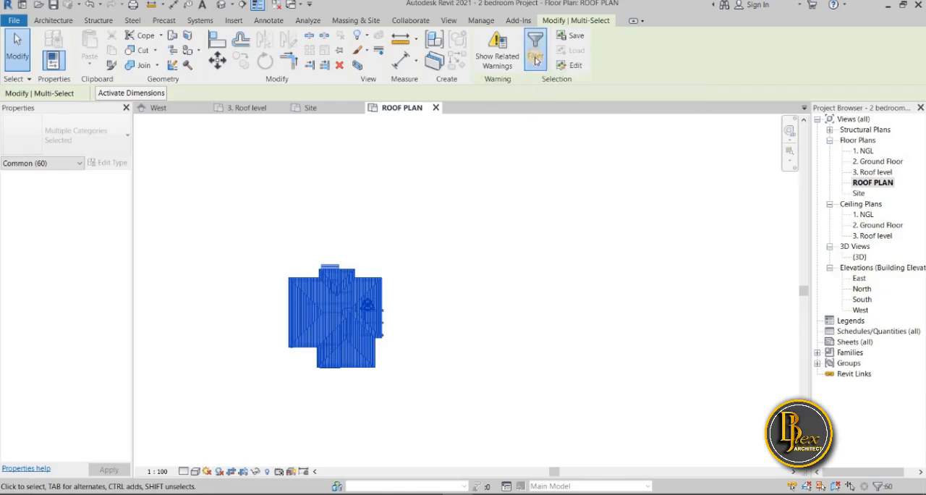
left_click_drag(692, 157, 562, 142)
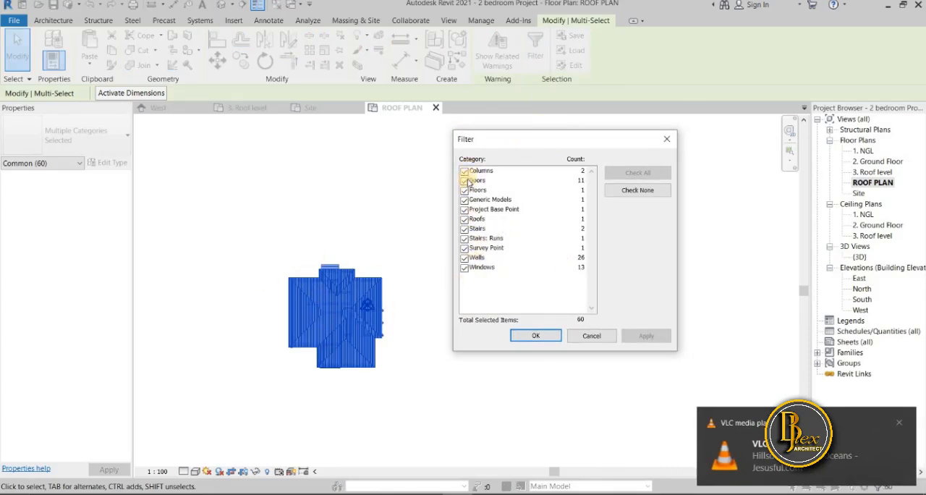
left_click(465, 218)
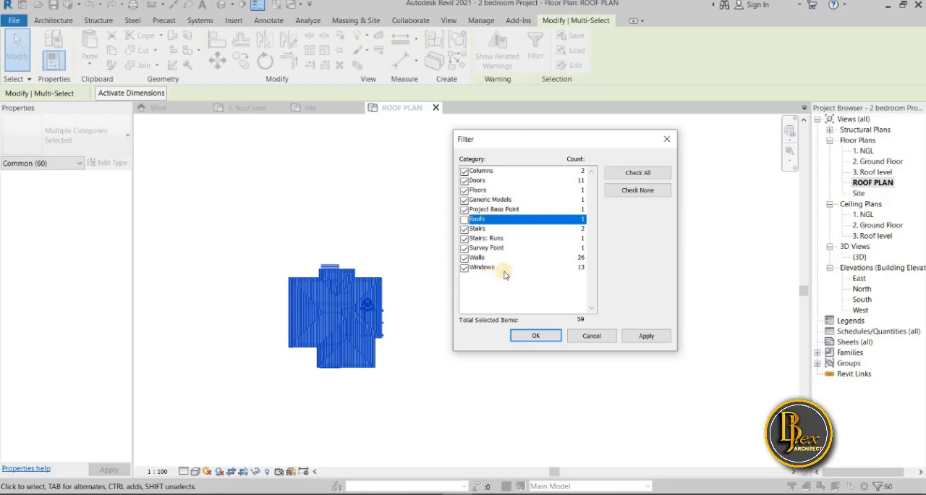
left_click(641, 337)
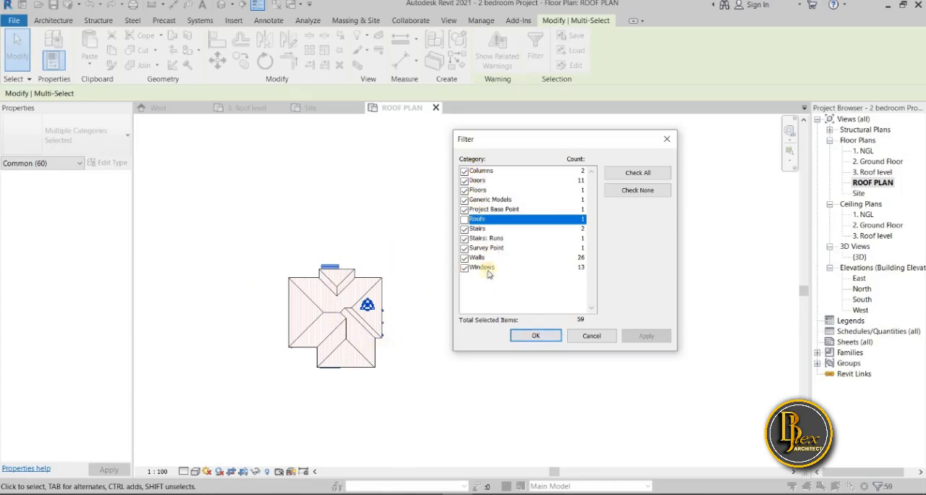
left_click(543, 338)
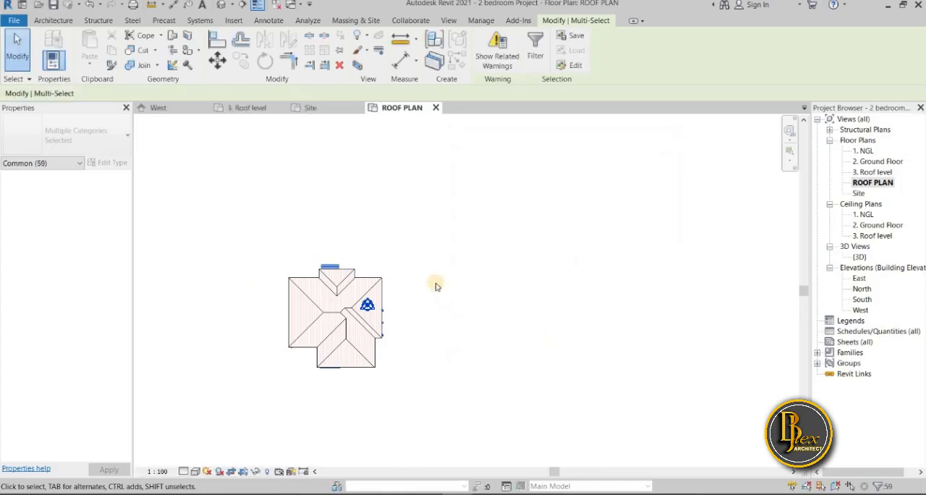
right_click(393, 284)
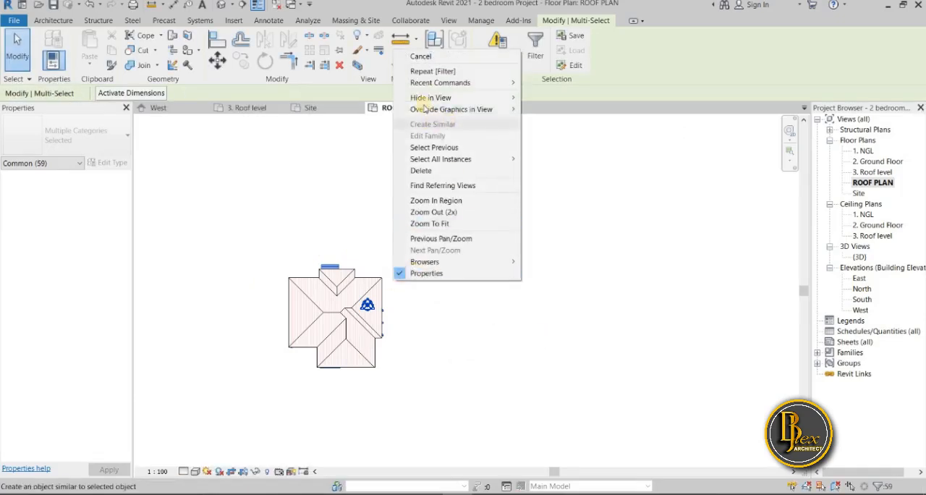
mouse_move(425, 100)
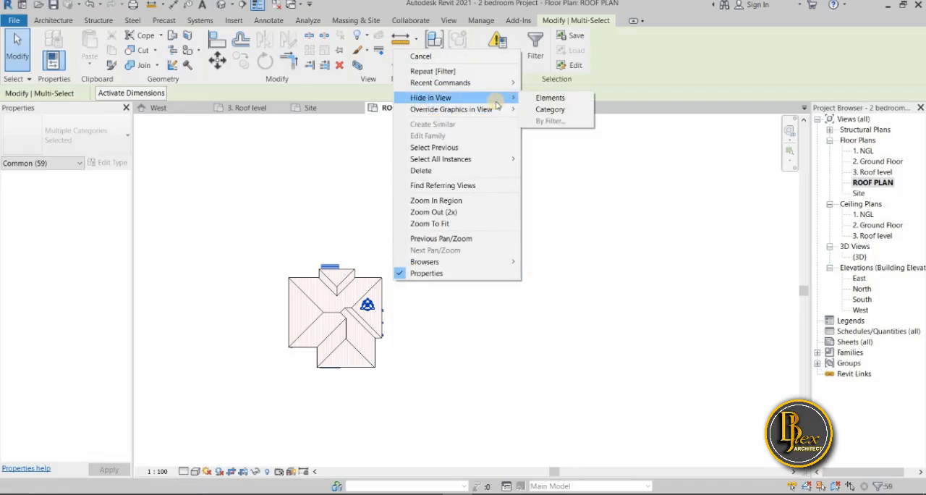
left_click(539, 102)
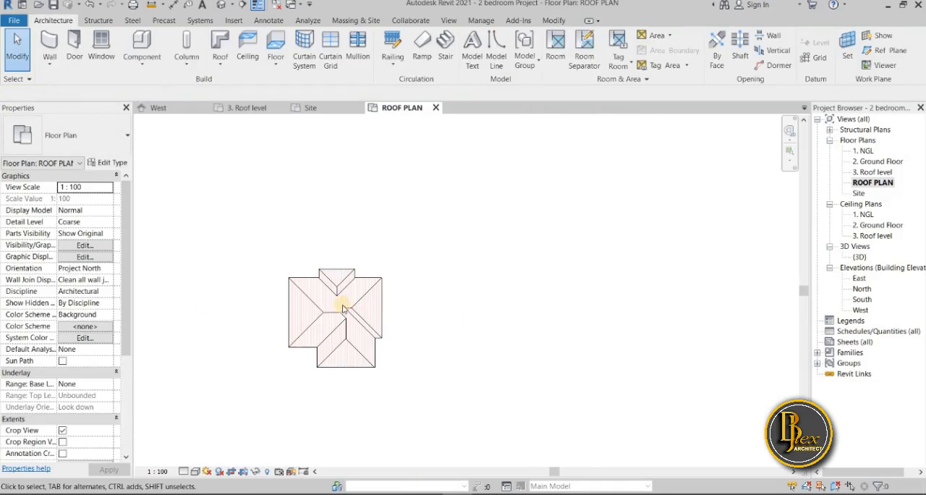
Examine the isolated roof plan, including its surface pattern, hips, ridges, valleys and outer edges
scroll(370, 337, "up", 2)
middle_click_drag(436, 330, 481, 340)
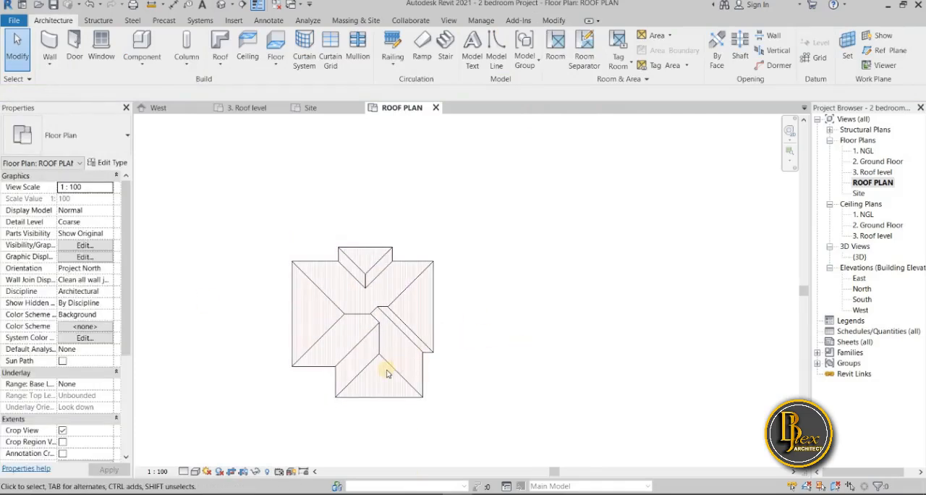
scroll(405, 375, "up", 3)
middle_click_drag(217, 255, 216, 262)
scroll(216, 264, "down", 1)
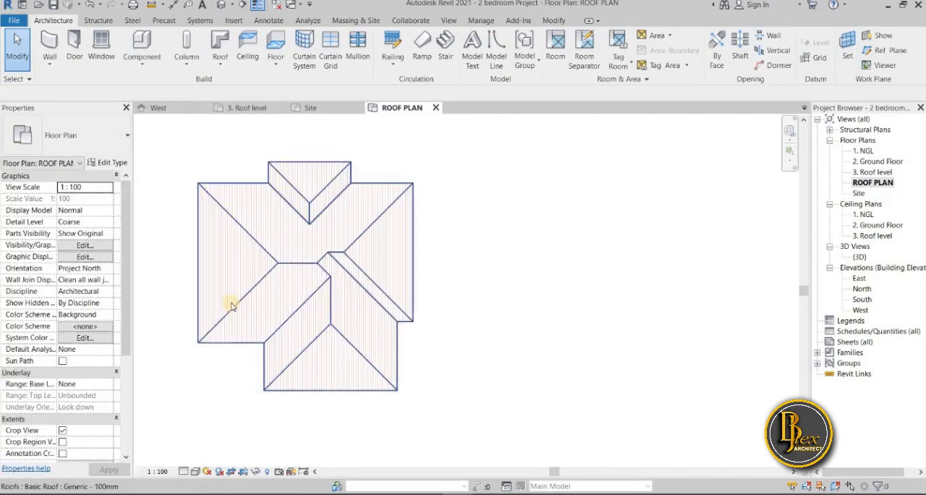
scroll(232, 307, "up", 3)
scroll(296, 325, "up", 1)
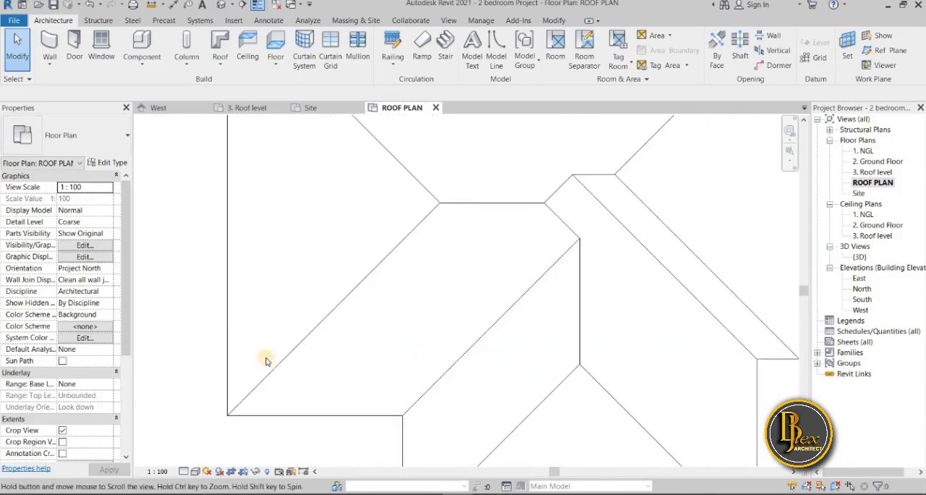
scroll(222, 360, "up", 2)
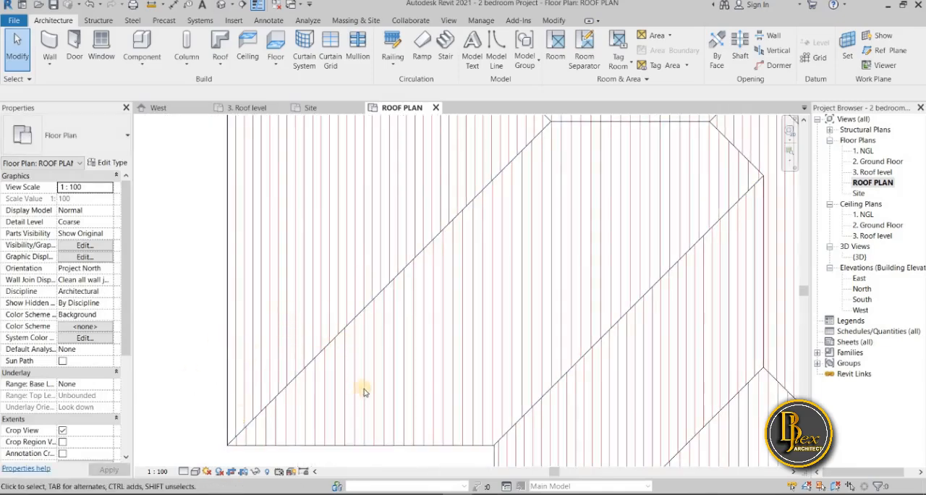
scroll(364, 393, "down", 4)
middle_click_drag(224, 345, 266, 339)
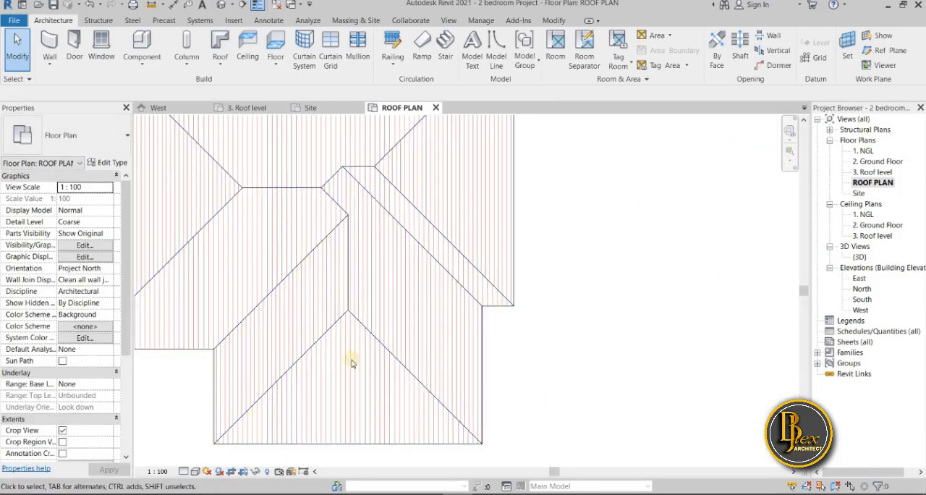
scroll(429, 293, "down", 2)
mouse_move(428, 293)
middle_mouse_down()
mouse_move(525, 322)
mouse_move(513, 333)
middle_mouse_up()
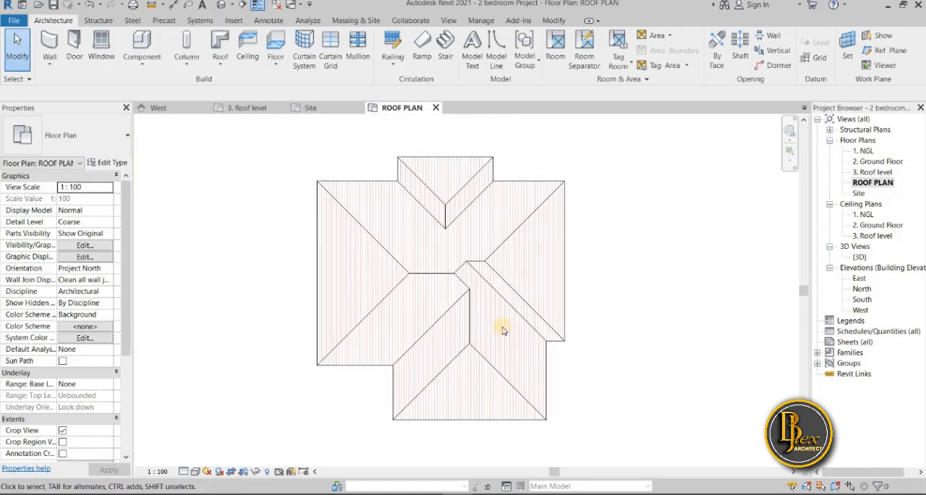
scroll(527, 394, "down", 1)
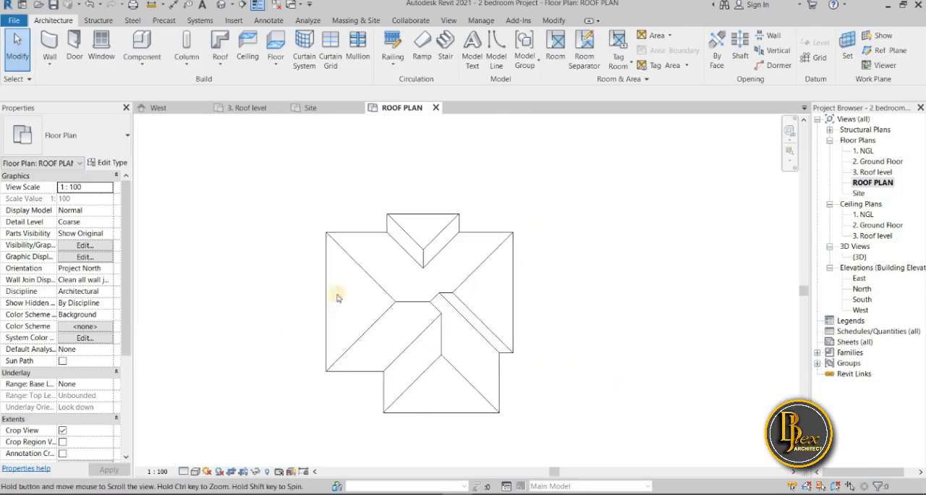
scroll(419, 239, "up", 2)
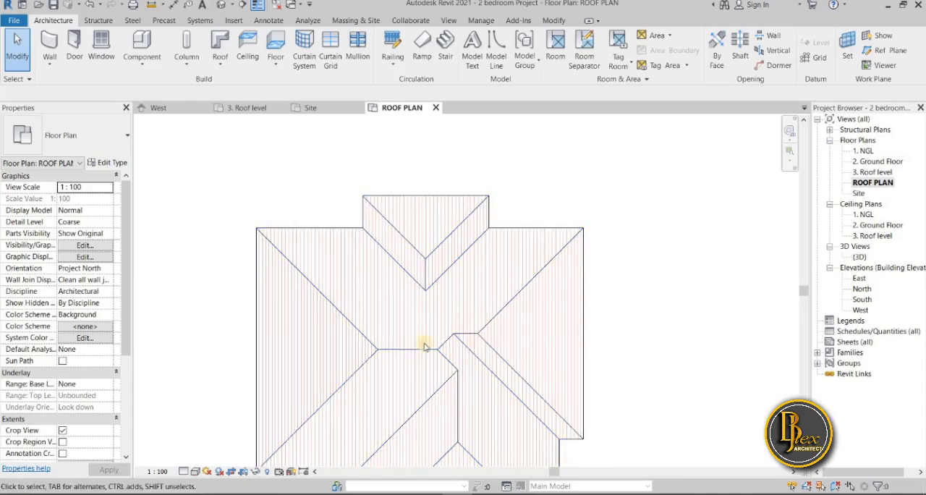
scroll(499, 354, "down", 2)
middle_click_drag(474, 364, 464, 294)
middle_click_drag(466, 329, 464, 349)
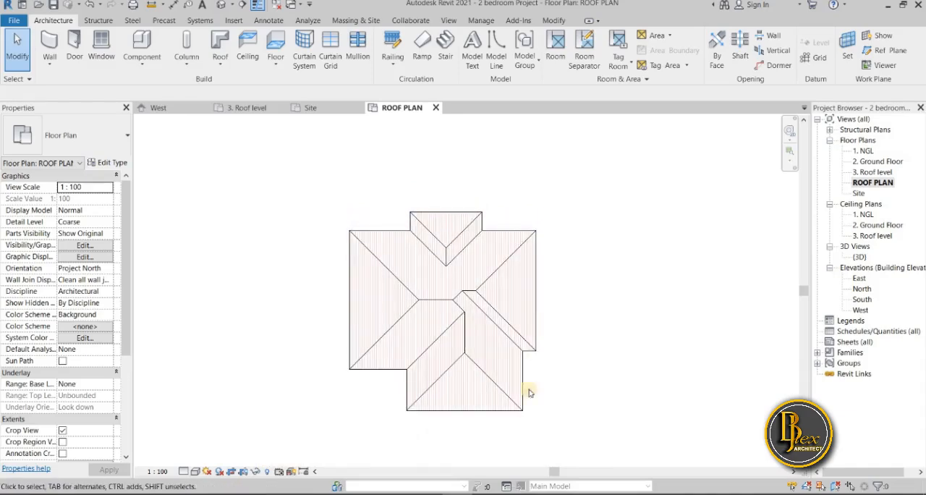
Open the South elevation with the roof selected and copy it 25 mm vertically upward from the left eave corner
left_click(497, 406)
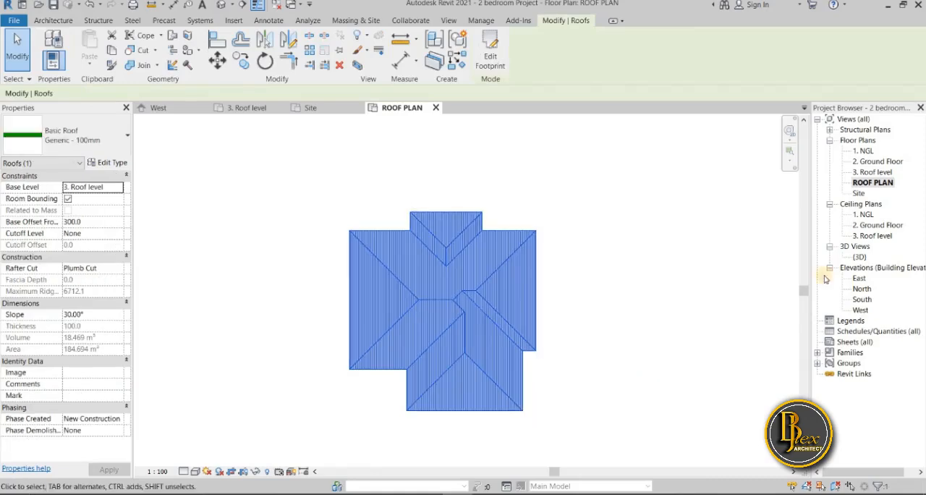
double_click(864, 300)
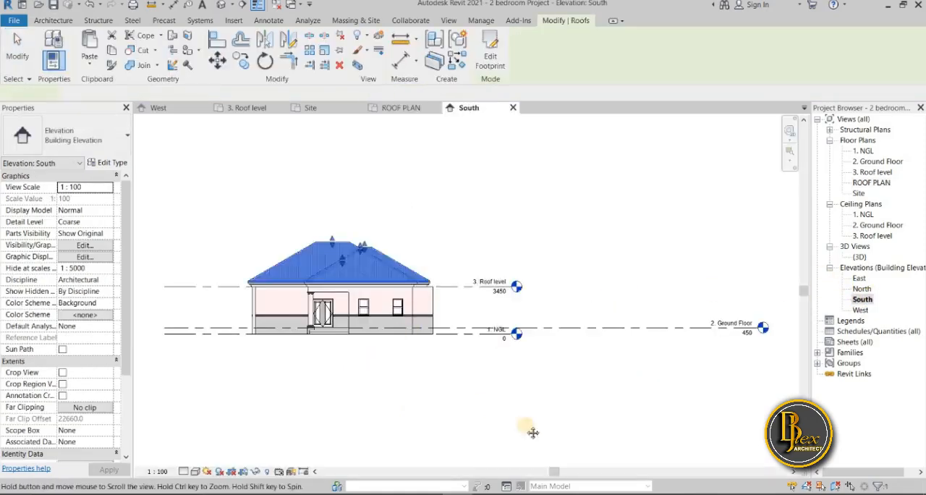
scroll(435, 353, "up", 3)
scroll(412, 351, "up", 3)
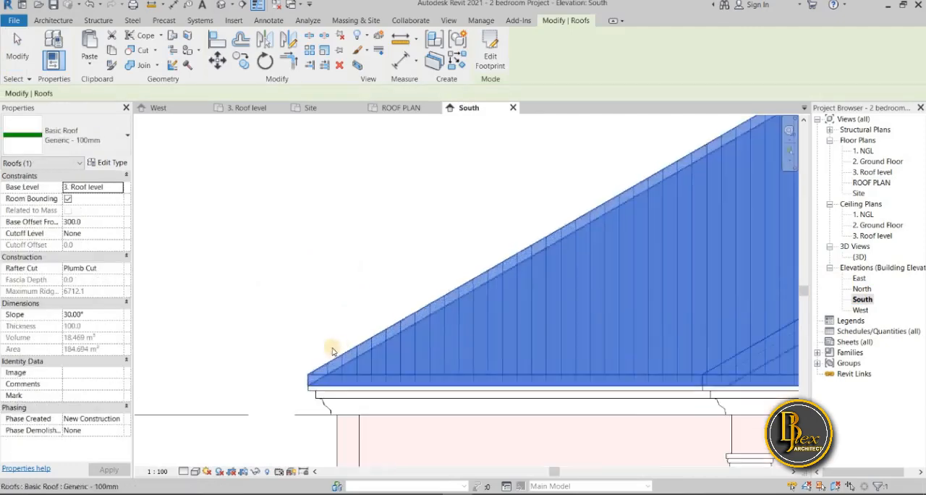
scroll(296, 319, "up", 2)
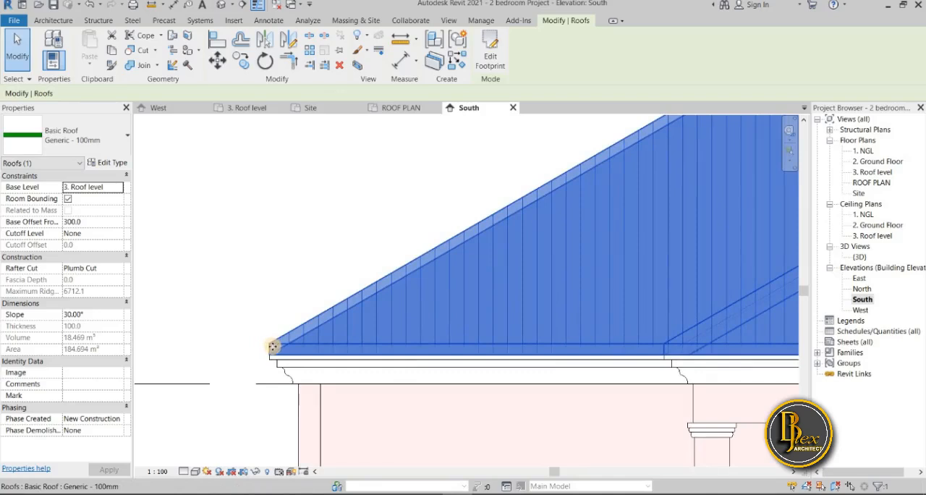
left_click(249, 63)
scroll(275, 362, "up", 2)
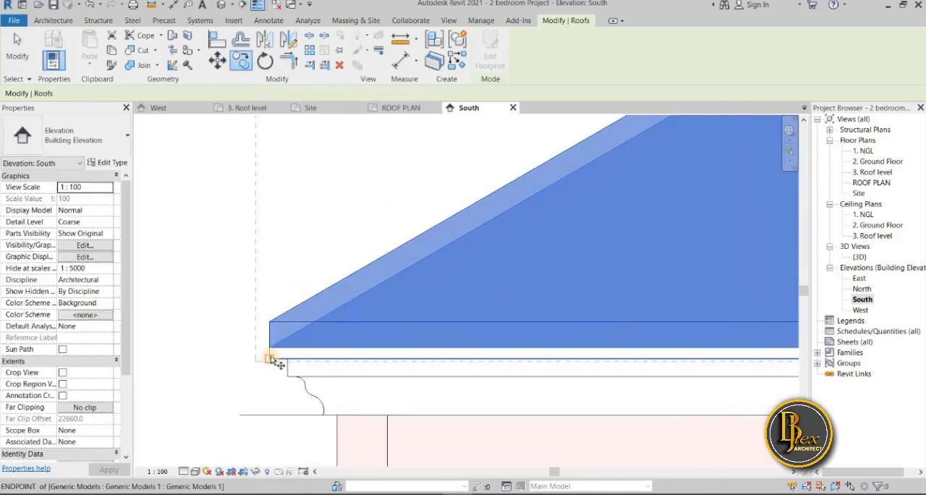
left_click(268, 358)
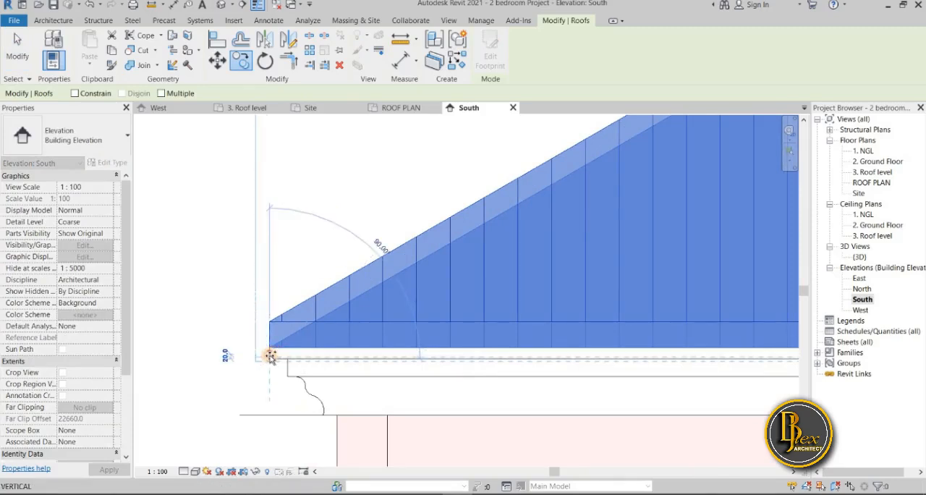
scroll(269, 354, "up", 2)
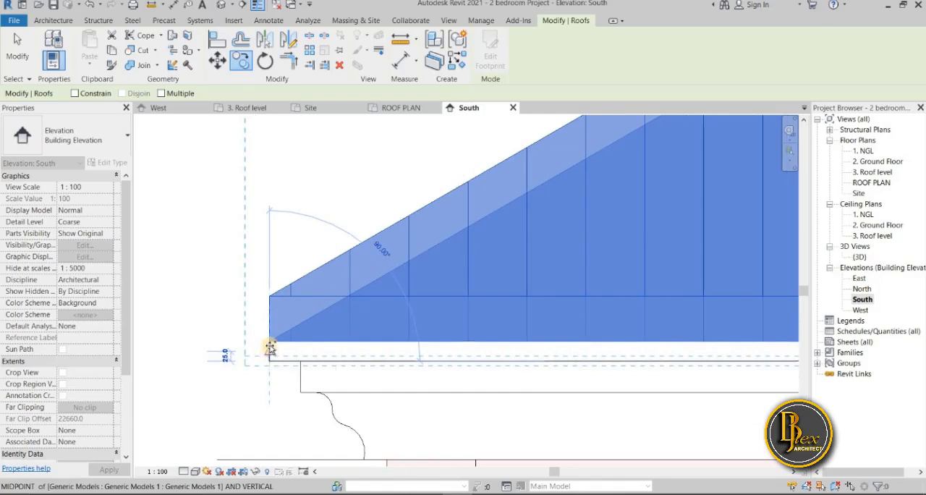
left_click(269, 371)
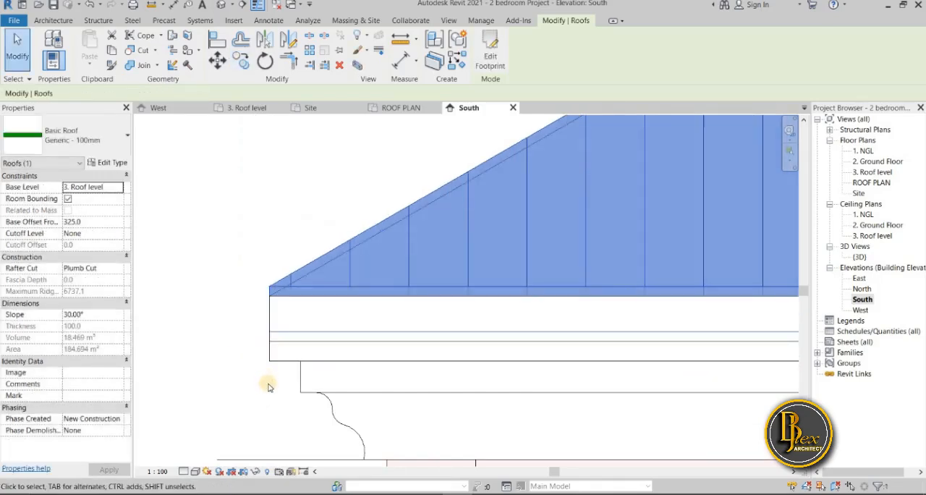
Examine the copied roof's eave edge, slope and ridge against the original in the South elevation
scroll(251, 372, "down", 1)
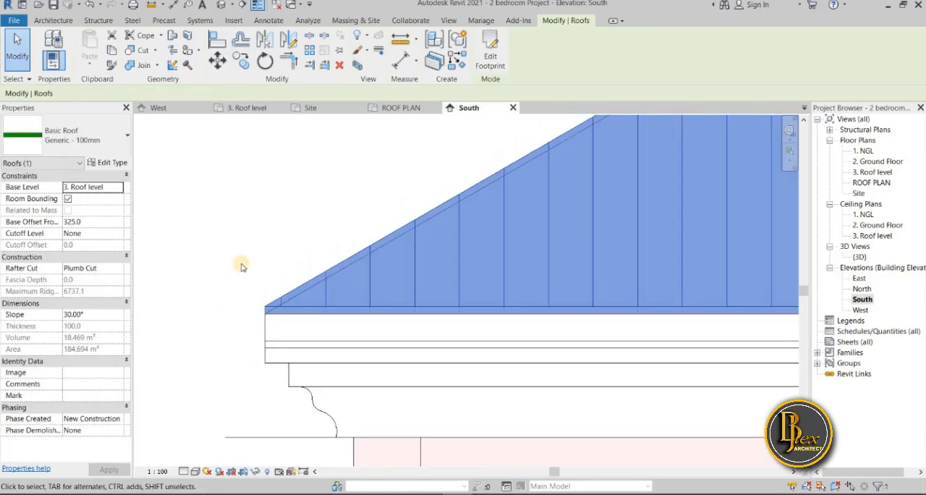
scroll(236, 320, "down", 3)
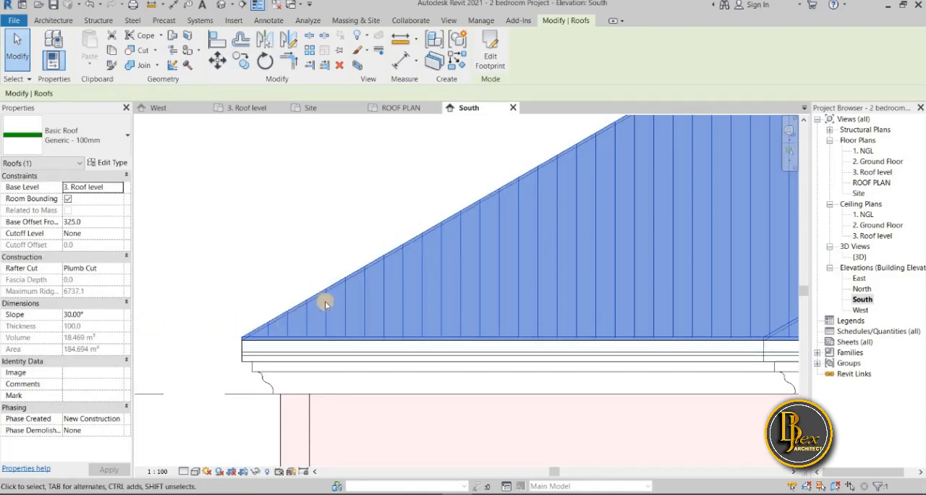
scroll(227, 296, "up", 2)
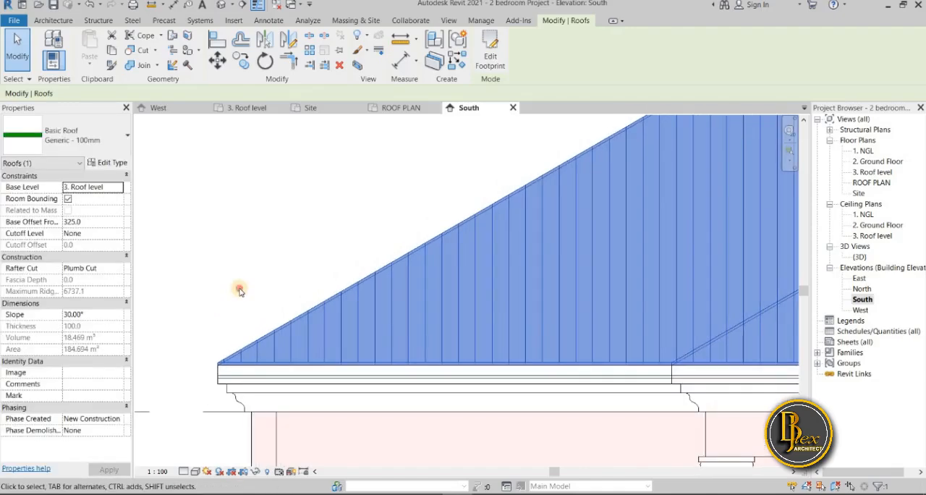
left_click(241, 291)
scroll(534, 227, "down", 2)
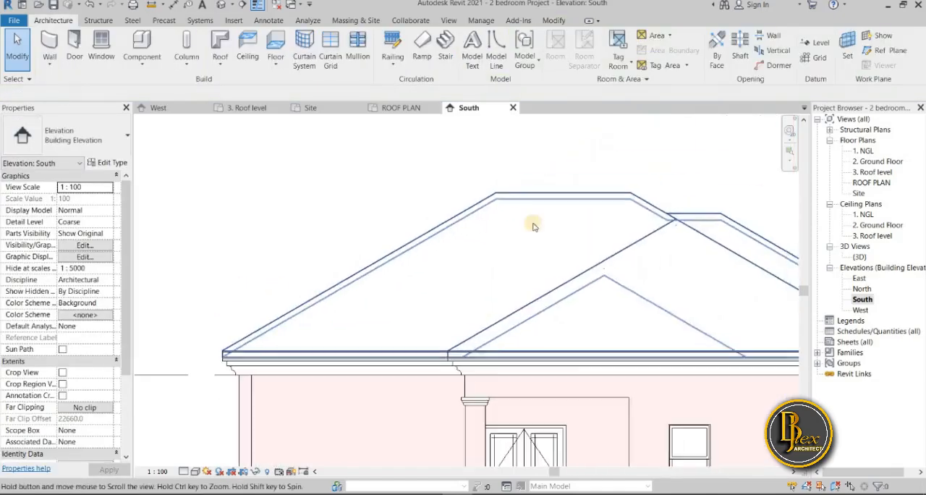
left_click(496, 197)
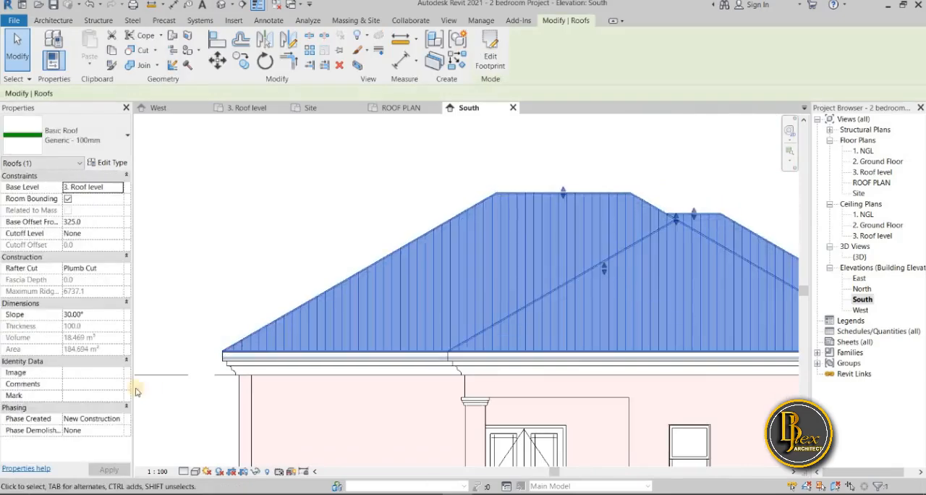
scroll(206, 369, "up", 5)
key("Escape")
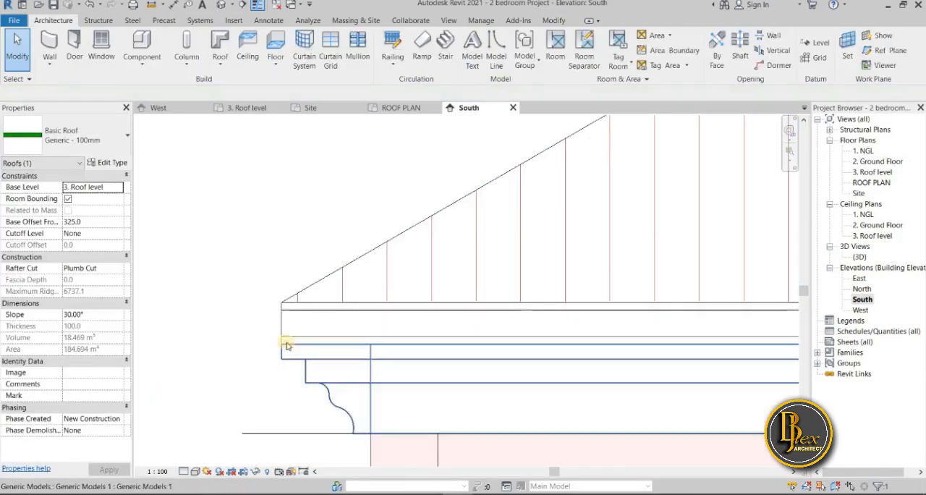
left_click(275, 349)
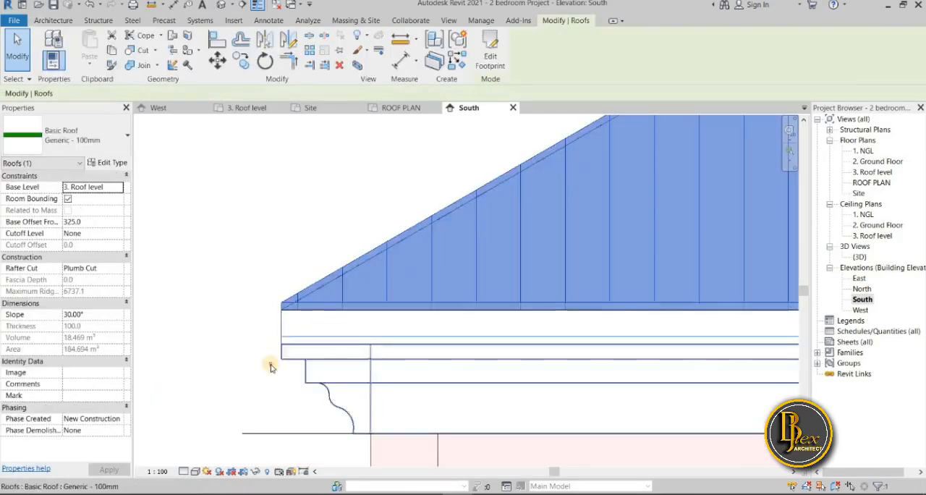
key("Escape")
left_click(318, 280)
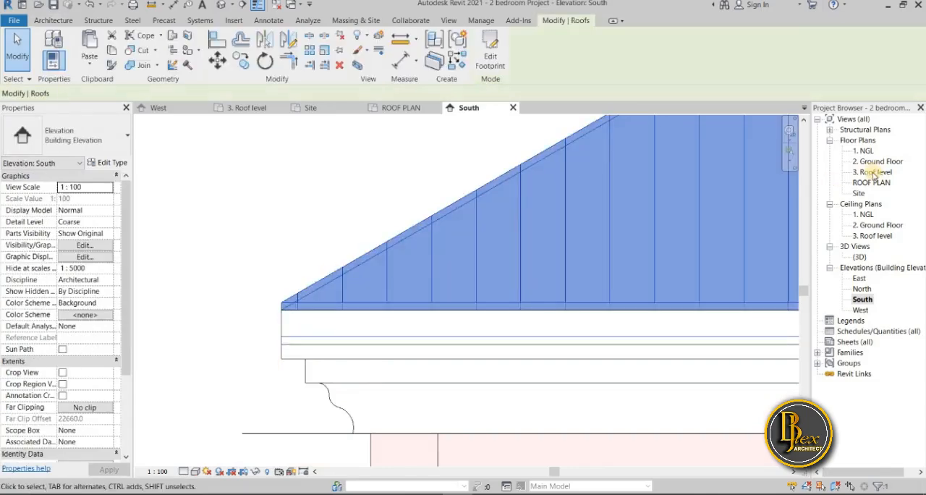
Return to the ROOF PLAN view and examine the copied roof's outline, hips, ridges and valleys
double_click(872, 183)
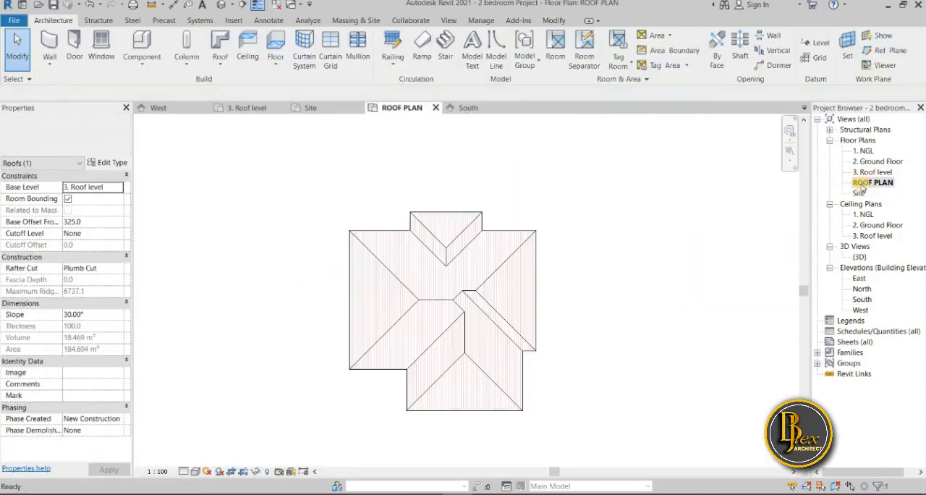
scroll(563, 363, "up", 6)
scroll(563, 362, "down", 2)
middle_click_drag(564, 362, 569, 291)
left_click(573, 325)
left_click(465, 342)
scroll(548, 355, "down", 4)
middle_click_drag(548, 355, 451, 371)
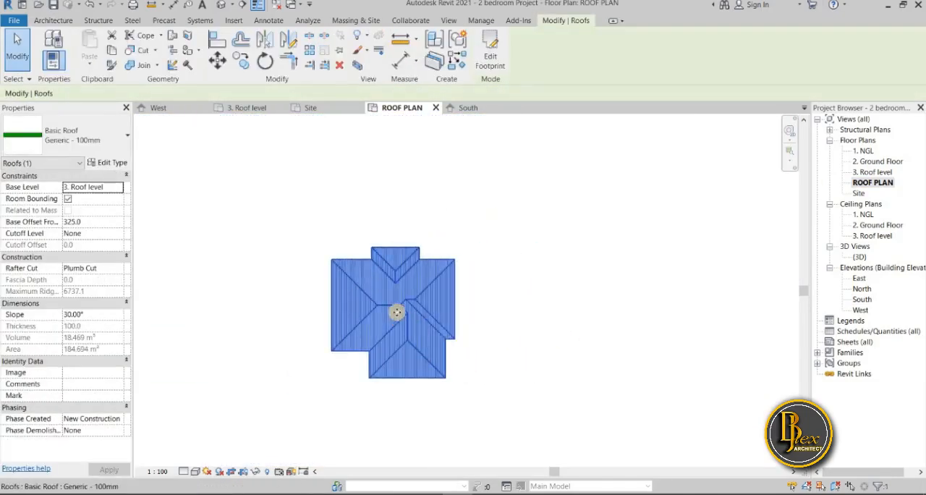
scroll(407, 331, "up", 3)
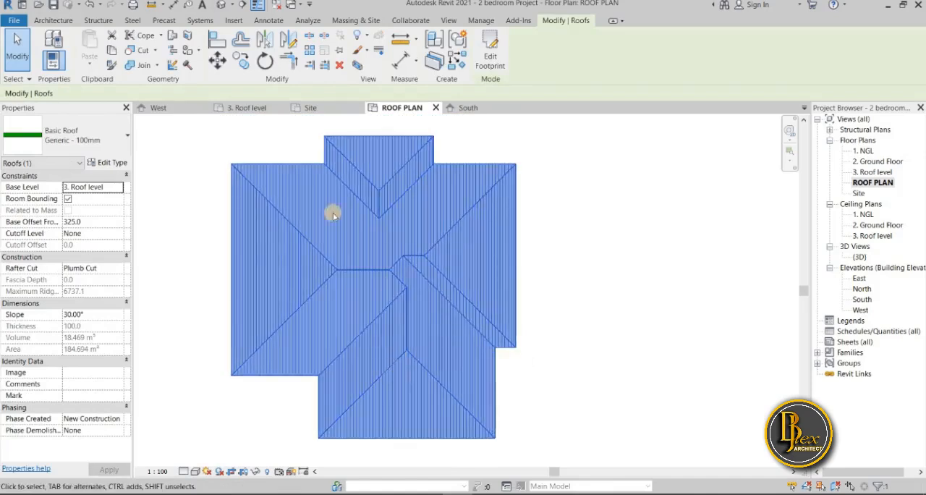
left_click(140, 184)
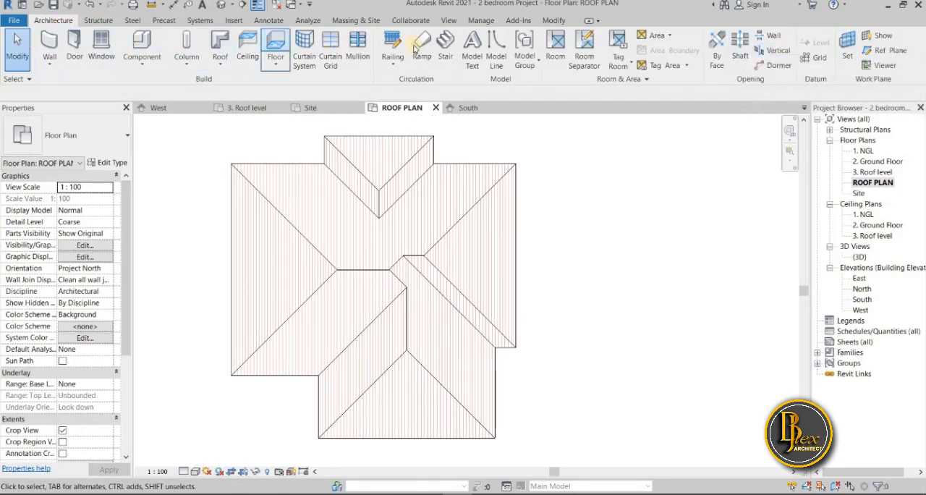
left_click(779, 52)
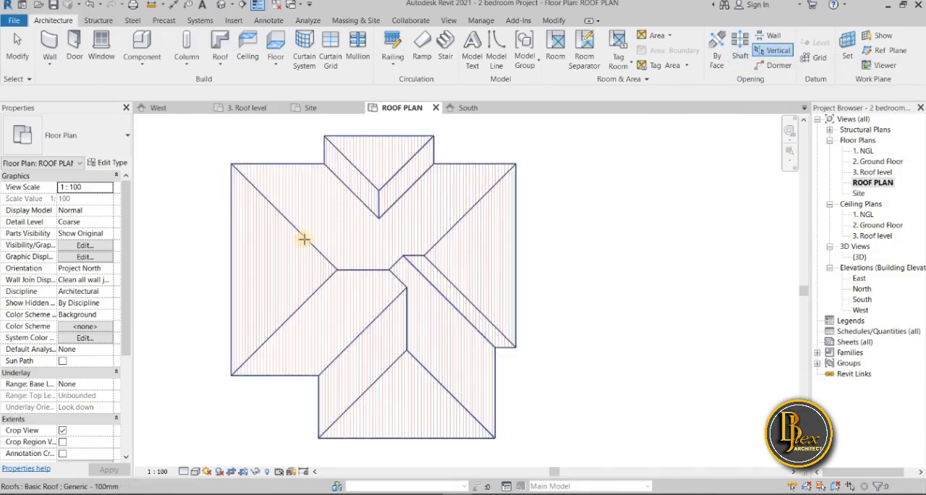
left_click(275, 268)
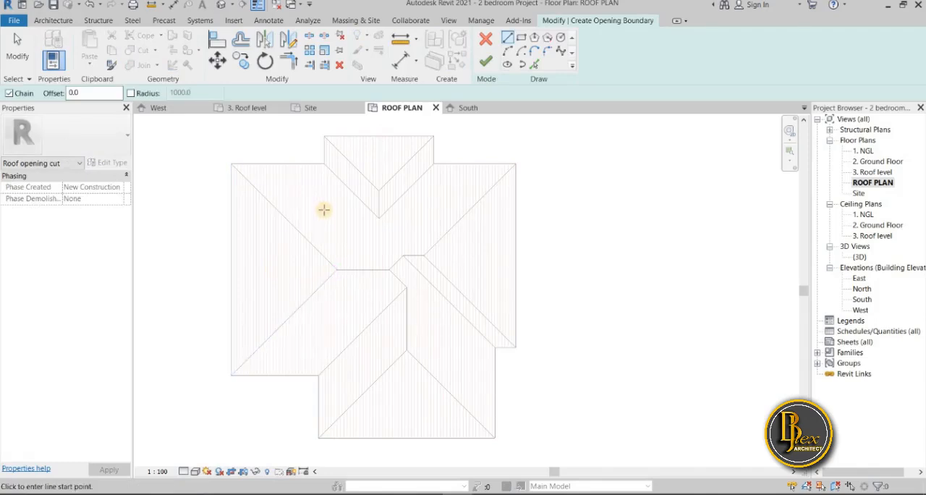
middle_click_drag(321, 213, 317, 240)
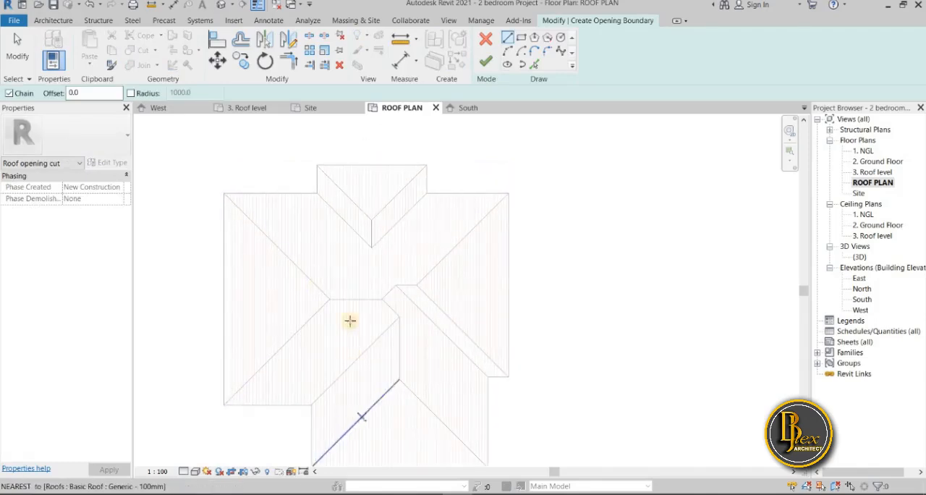
scroll(338, 188, "up", 3)
scroll(310, 215, "down", 2)
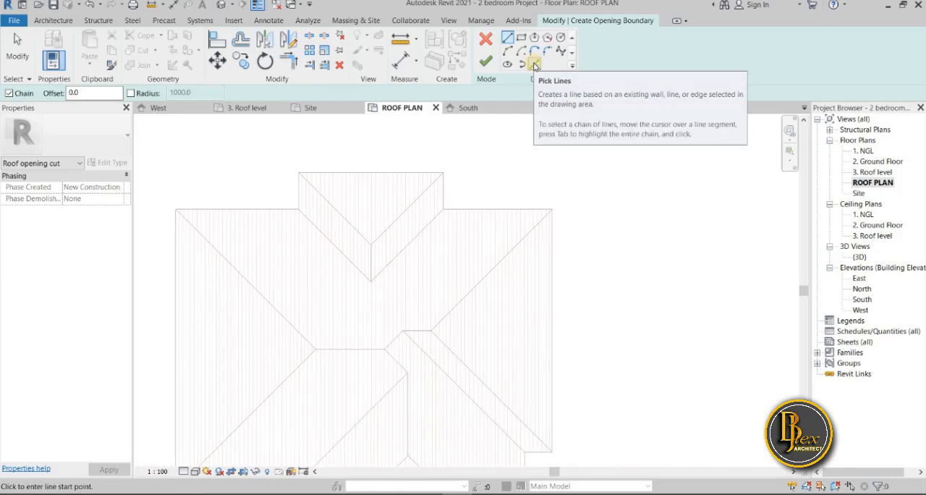
left_click(485, 39)
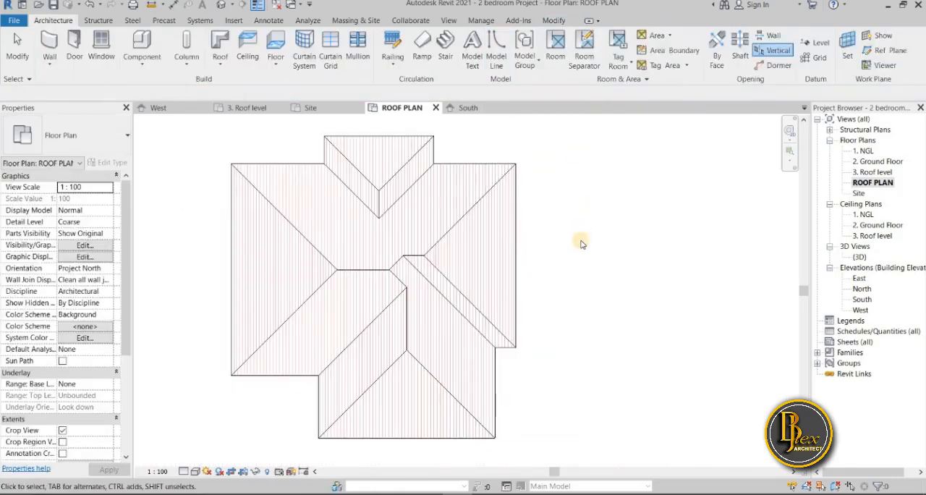
scroll(581, 231, "down", 3)
right_click(584, 230)
left_click(615, 236)
right_click(598, 230)
left_click(610, 236)
Change the copied roof's type to Generic - 400mm in the roof plan
scroll(523, 260, "up", 1)
scroll(506, 293, "up", 2)
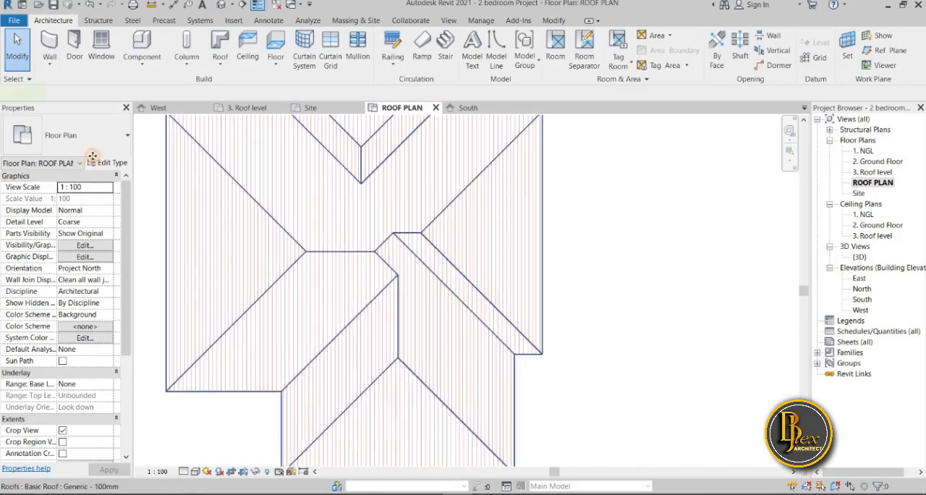
left_click(539, 289)
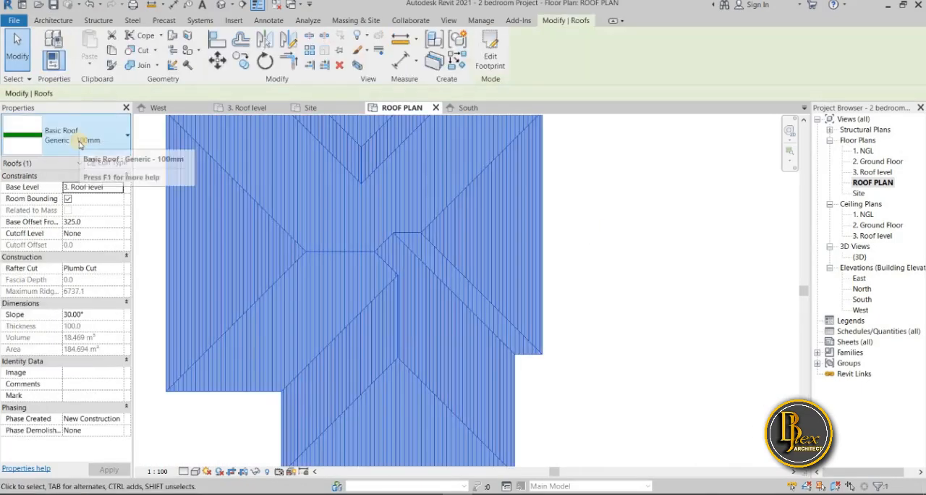
left_click(81, 145)
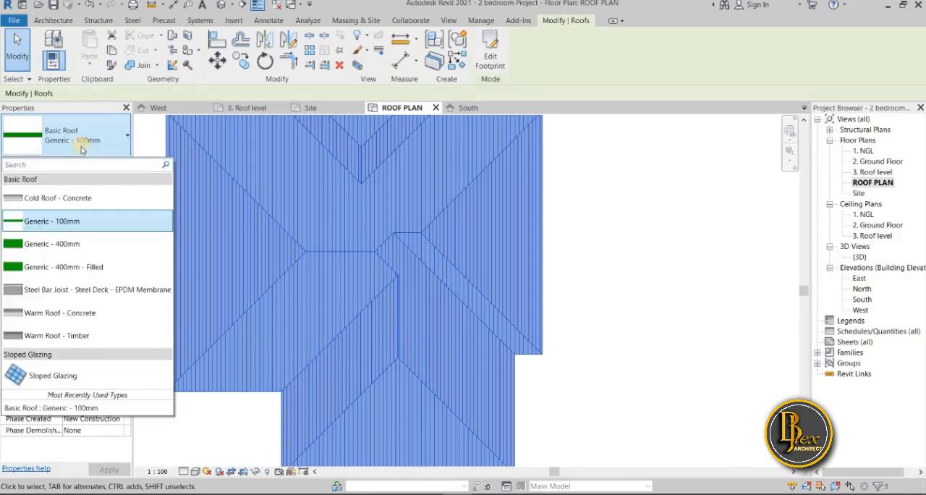
left_click(95, 247)
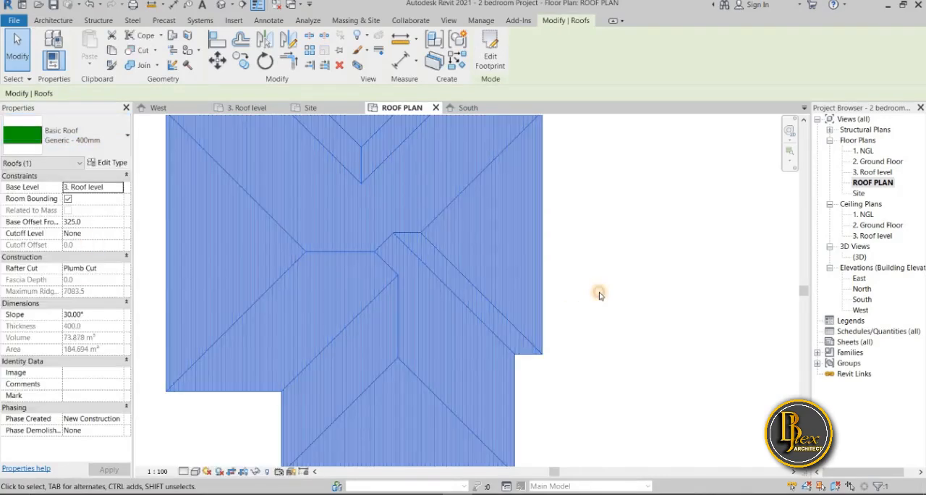
left_click(599, 292)
scroll(600, 292, "down", 2)
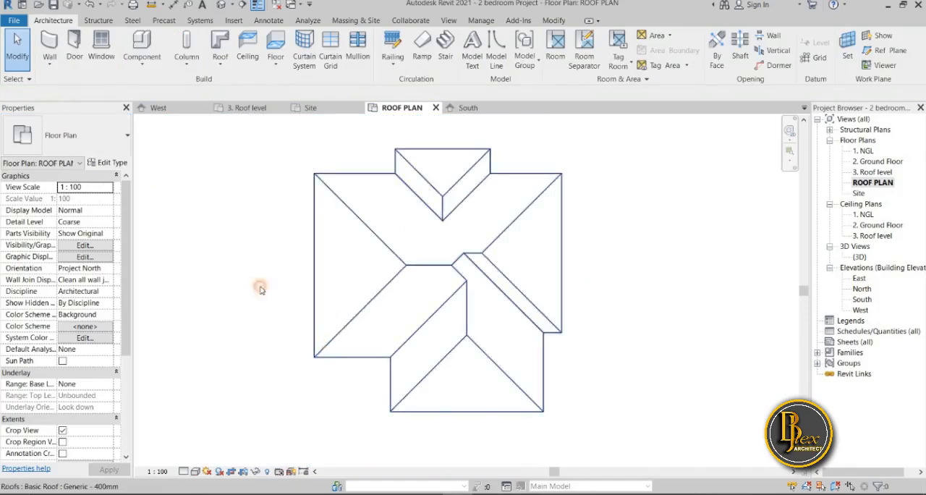
Set the structure layer thickness of the Generic - 400mm roof type to 50 and apply the type change
left_click(322, 347)
left_click(116, 164)
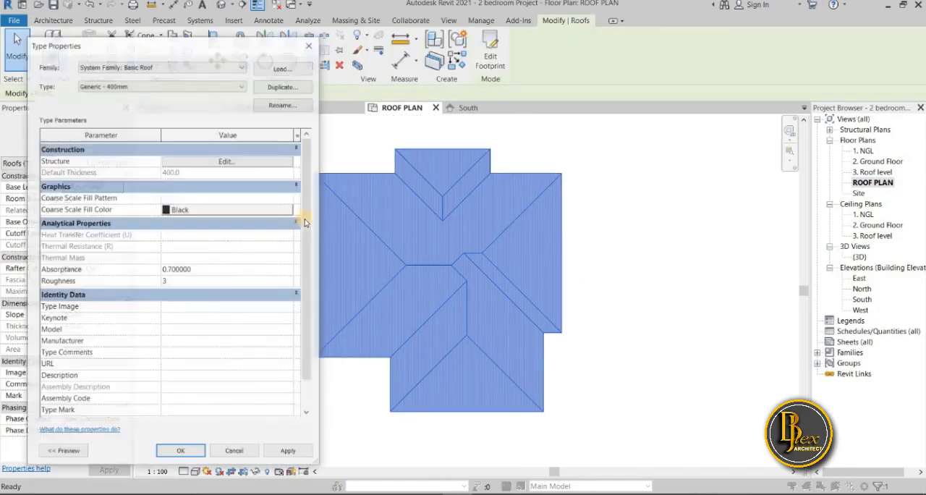
left_click(238, 160)
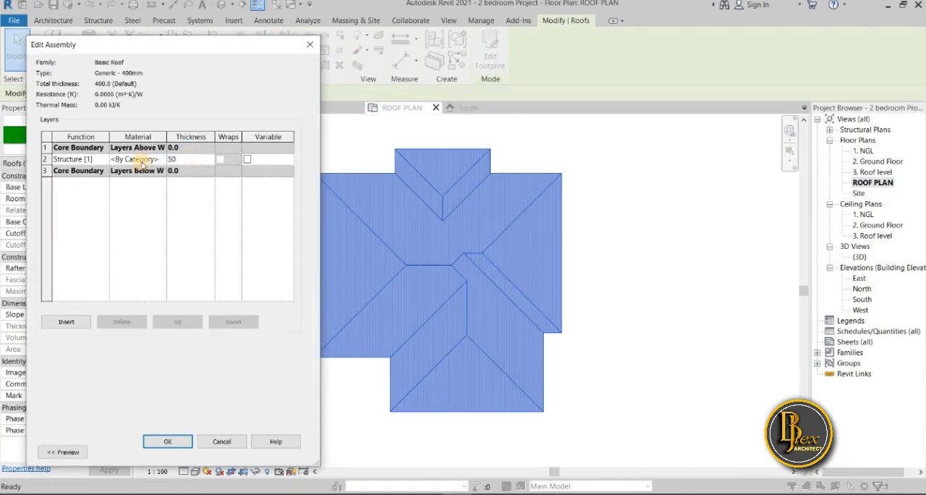
left_click(178, 442)
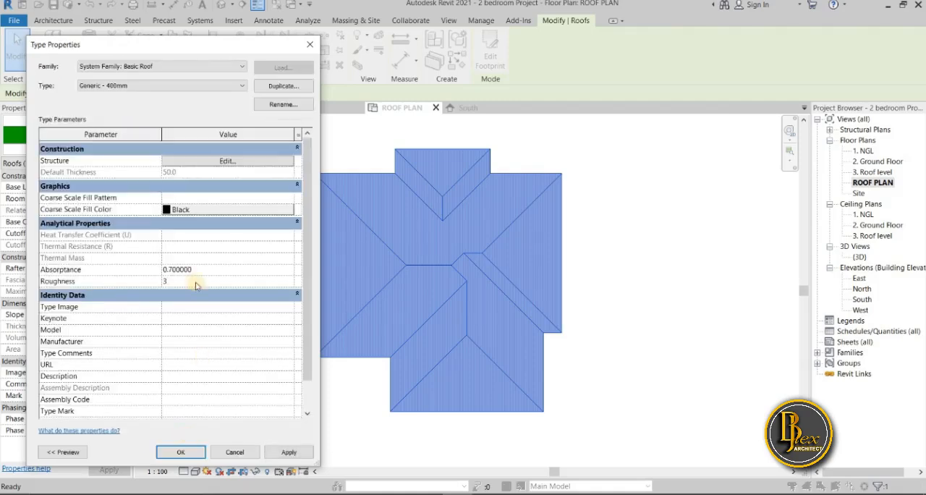
left_click(288, 453)
left_click(181, 452)
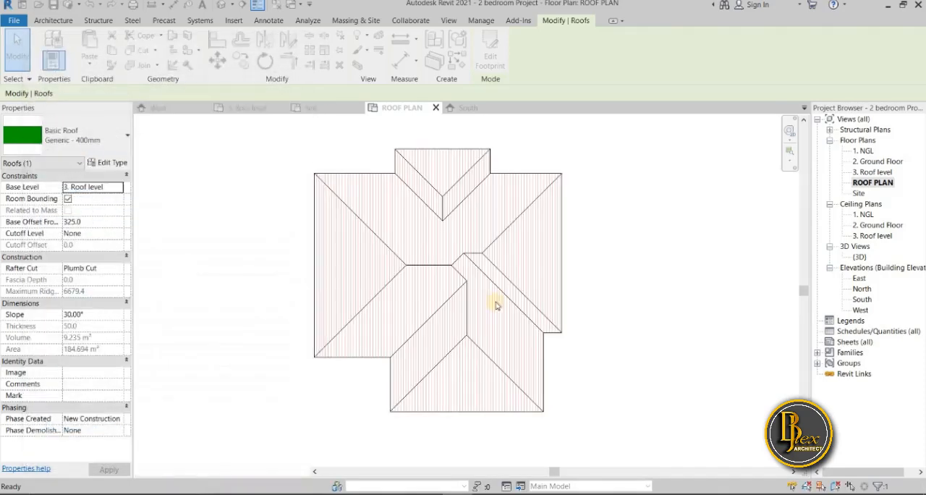
left_click(396, 279)
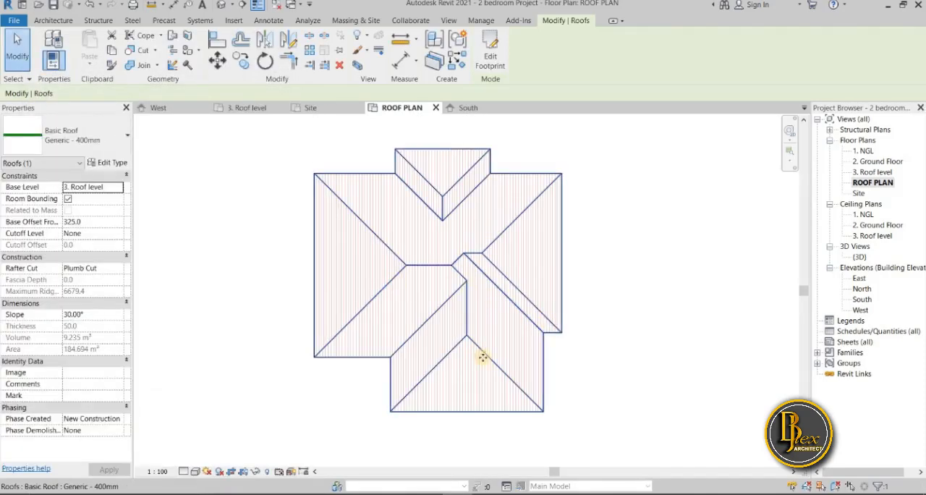
Move the copied roof straight up at its eave in the South elevation, to a base offset of 405
scroll(482, 358, "up", 2)
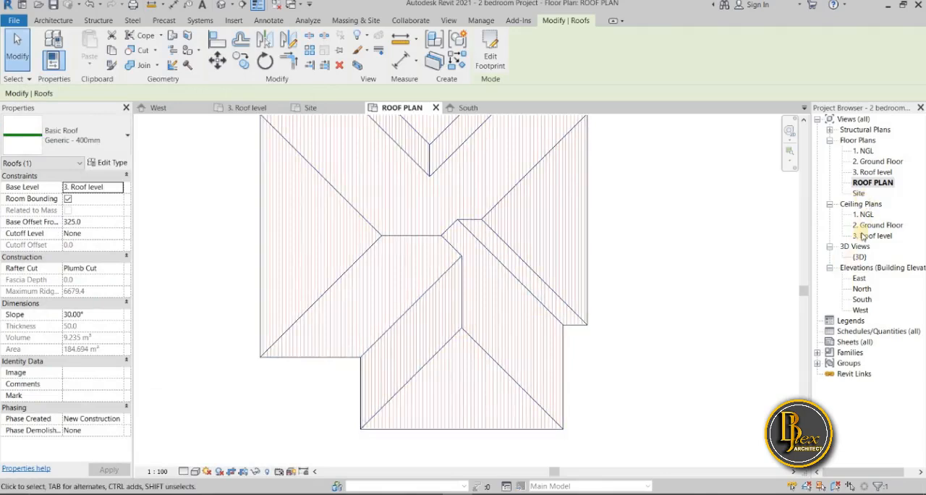
double_click(863, 299)
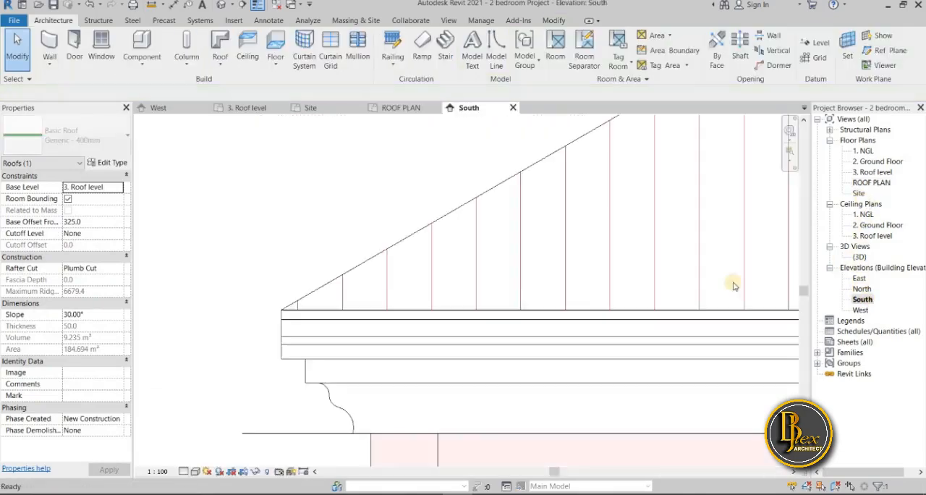
scroll(250, 352, "down", 2)
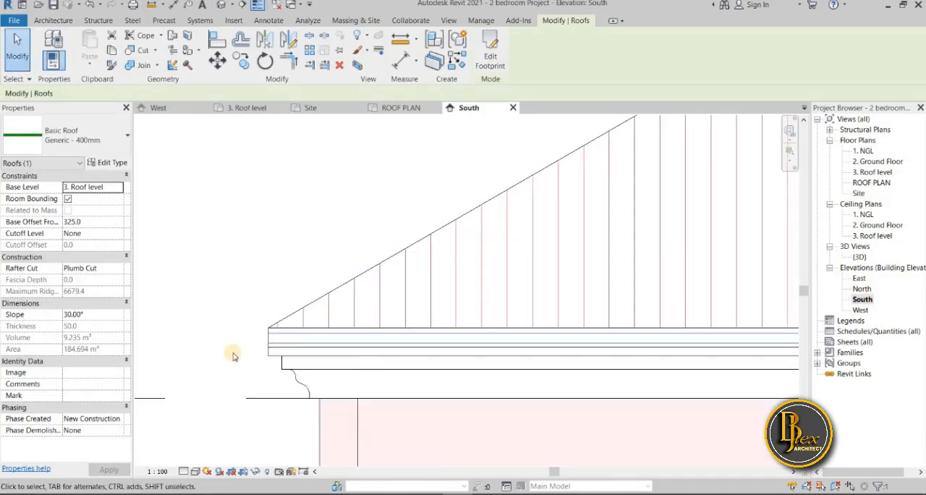
scroll(278, 338, "up", 2)
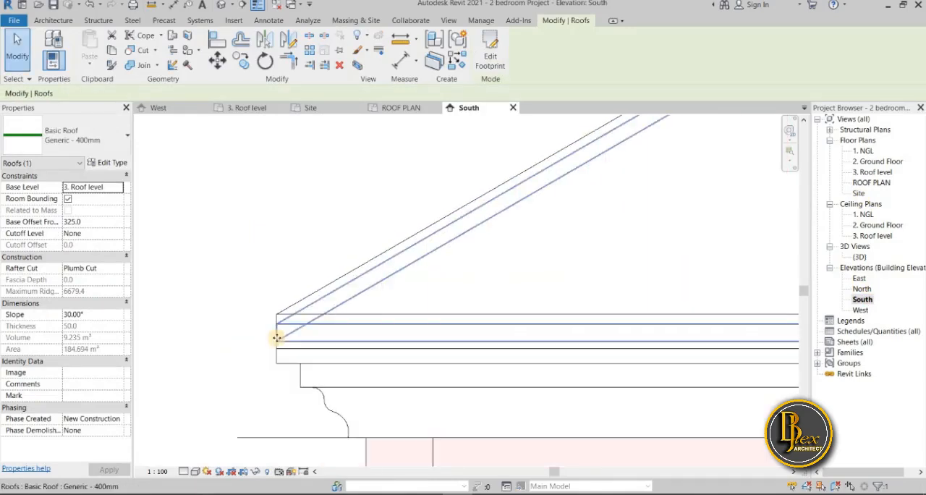
key("m")
key("v")
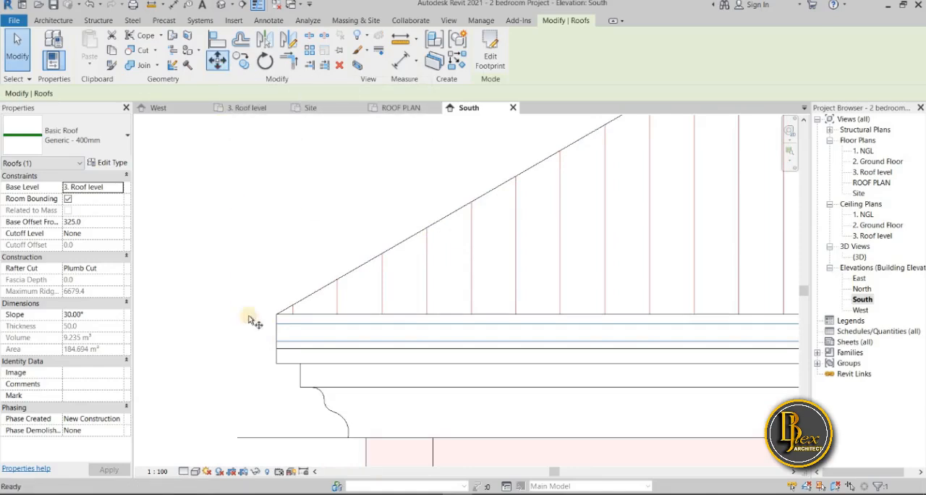
scroll(272, 341, "up", 2)
left_click(278, 341)
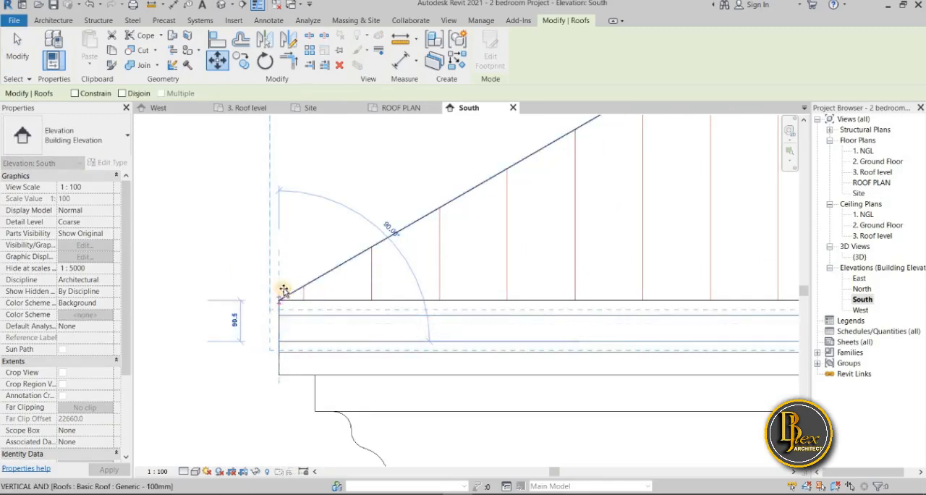
left_click(276, 334)
scroll(246, 338, "down", 1)
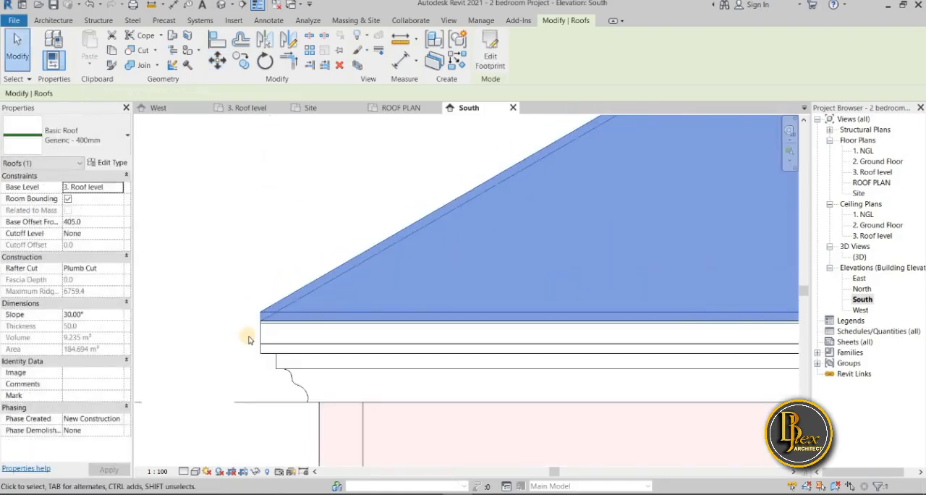
Try to shift the copied roof slightly down so its eave sits closer to the original roof
scroll(253, 333, "down", 1)
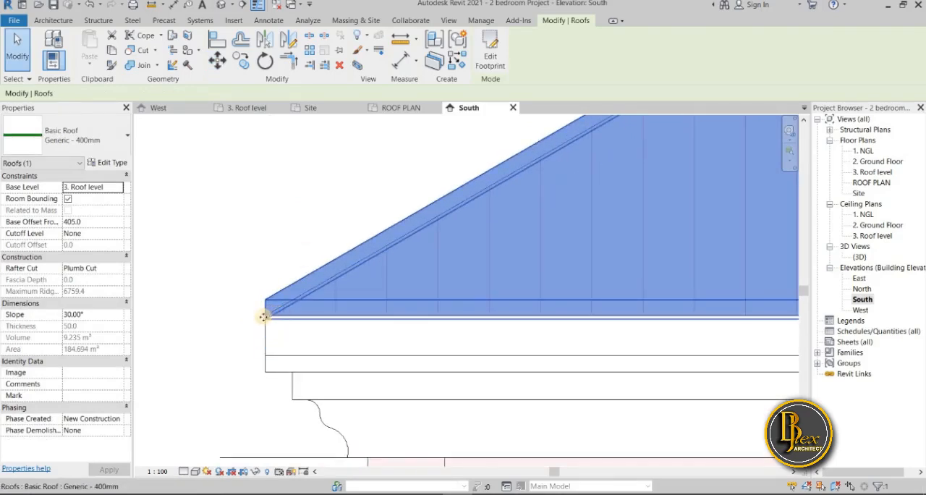
mouse_move(265, 345)
left_mouse_down()
mouse_move(268, 325)
mouse_move(266, 334)
left_mouse_up()
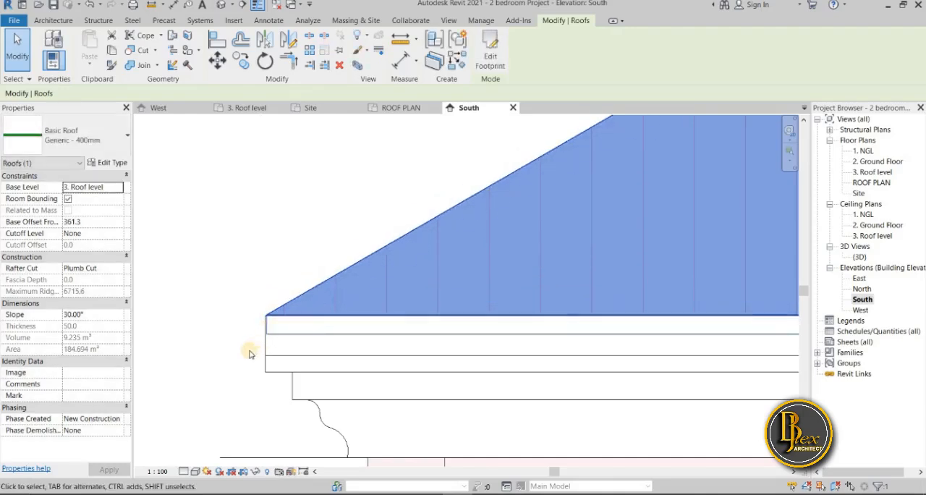
left_click(249, 354)
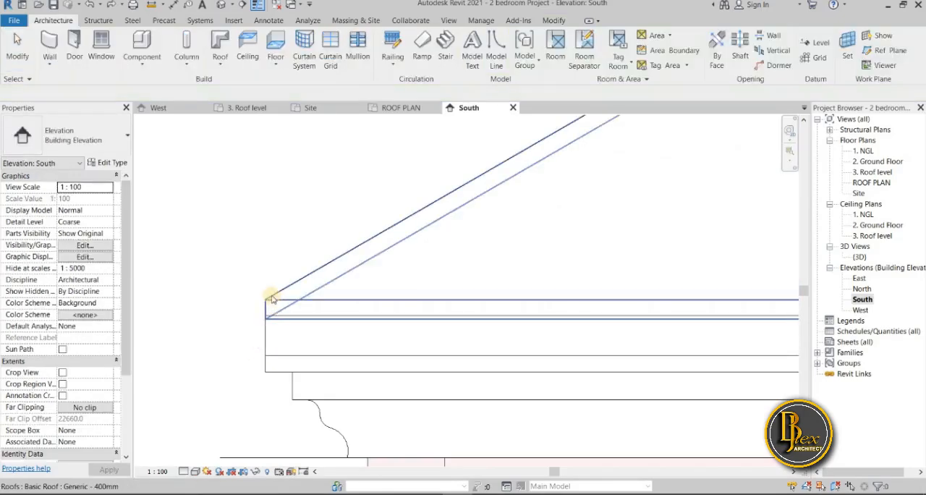
left_click(262, 333)
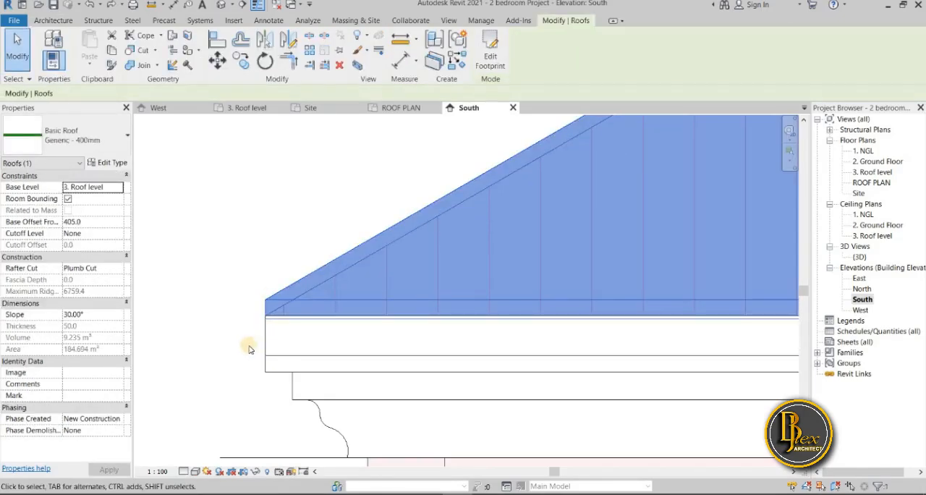
Examine the eave in the South elevation, comparing the copied roof with the original roof and the fascia below
scroll(266, 313, "up", 3)
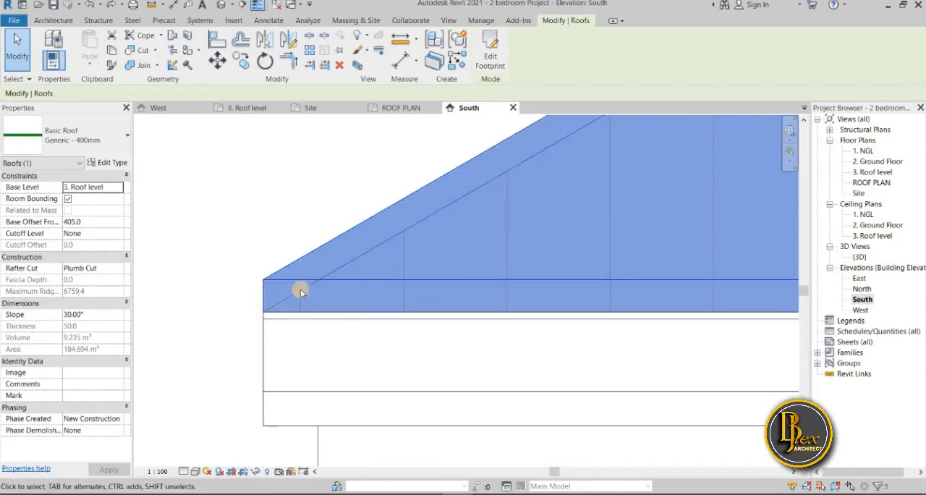
left_click(240, 330)
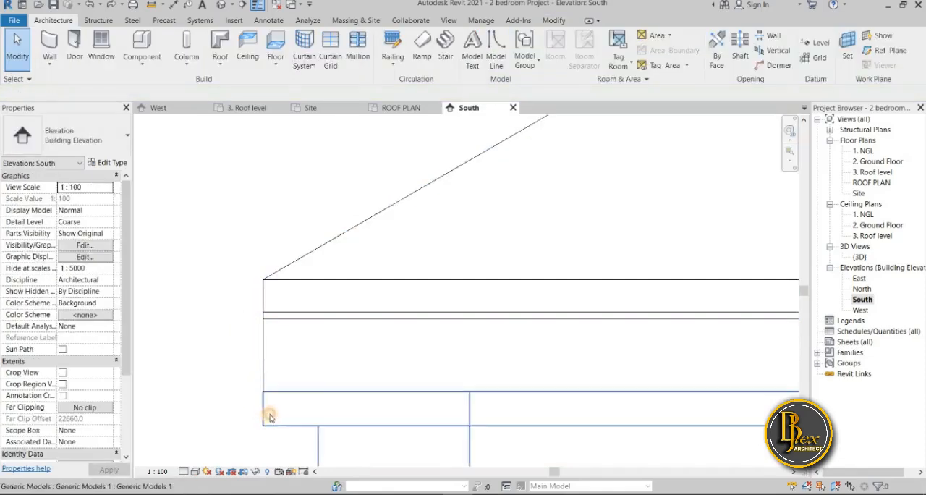
left_click(269, 413)
left_click(245, 386)
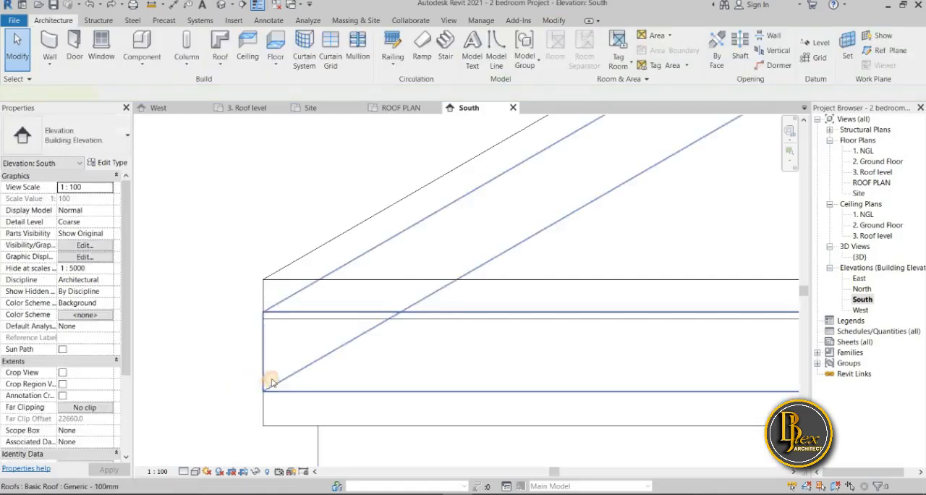
left_click(268, 382)
scroll(247, 370, "down", 1)
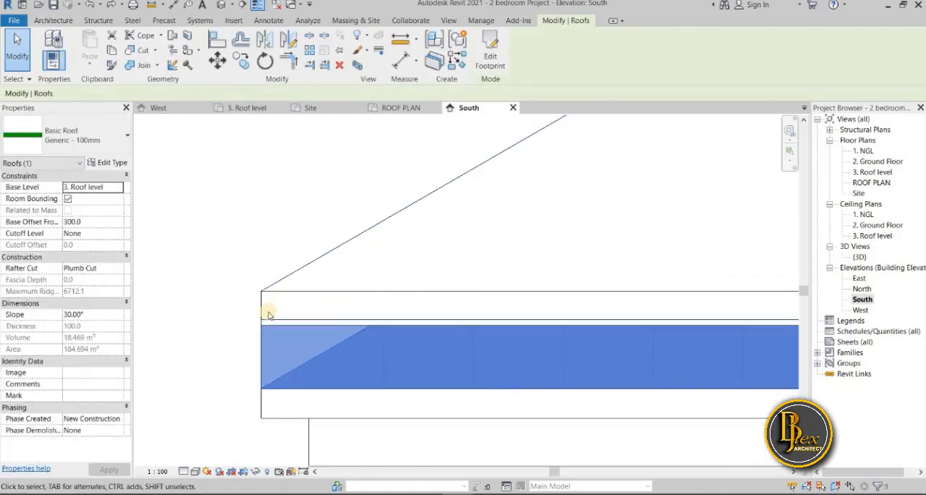
key("Escape")
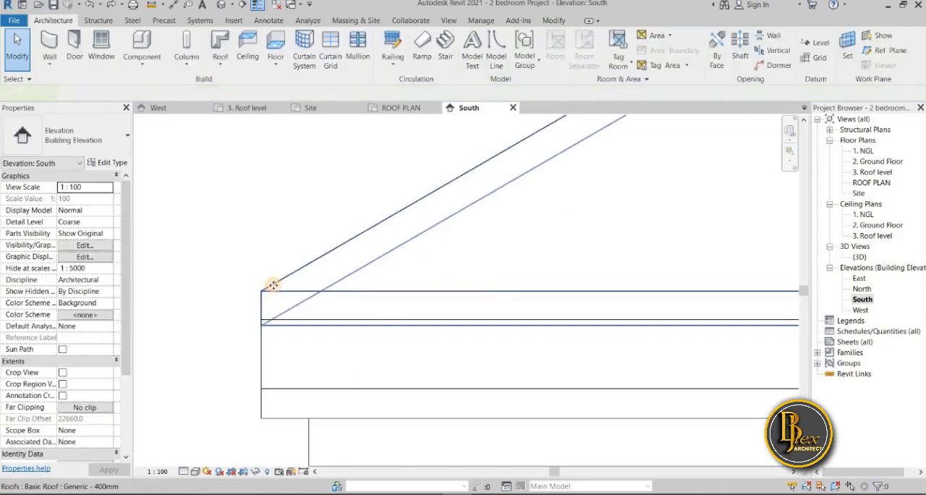
Nudge the copied roof down in the South elevation until its base offset is 375
left_click(274, 287)
key("Down")
key("Down")
key("Down")
key("Down")
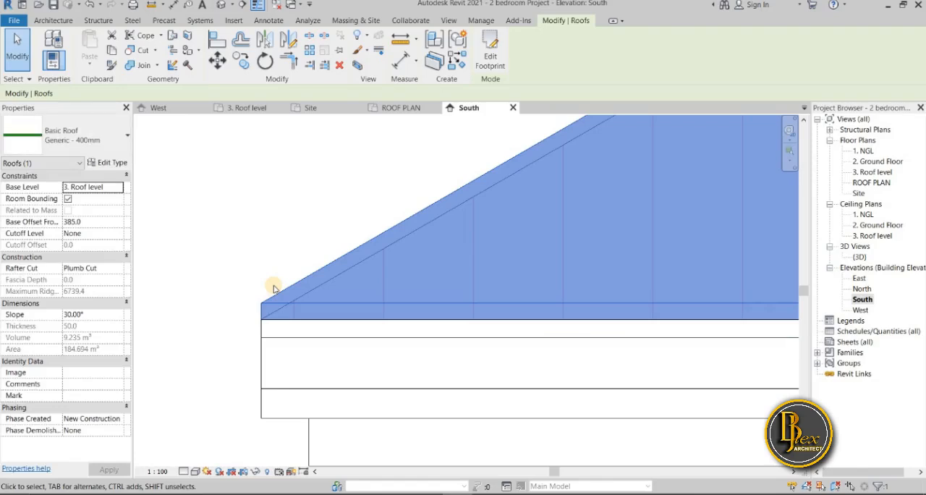
key("Down")
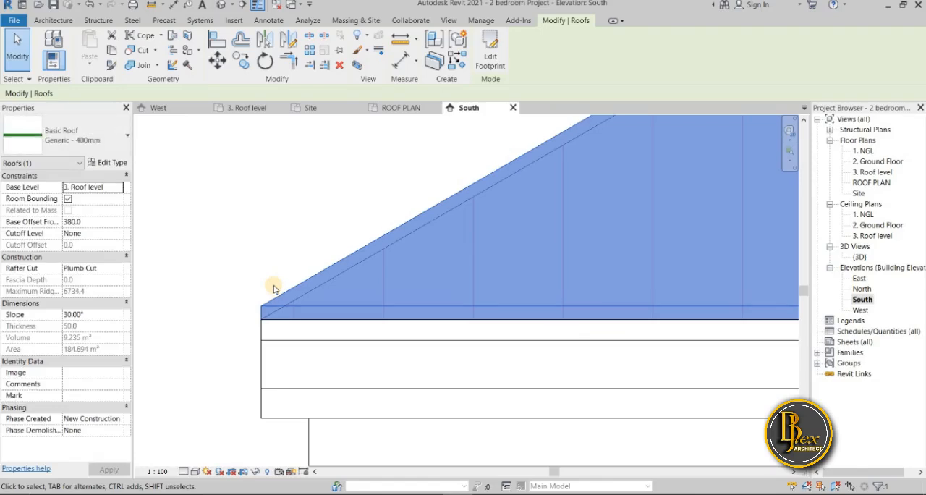
key("Down")
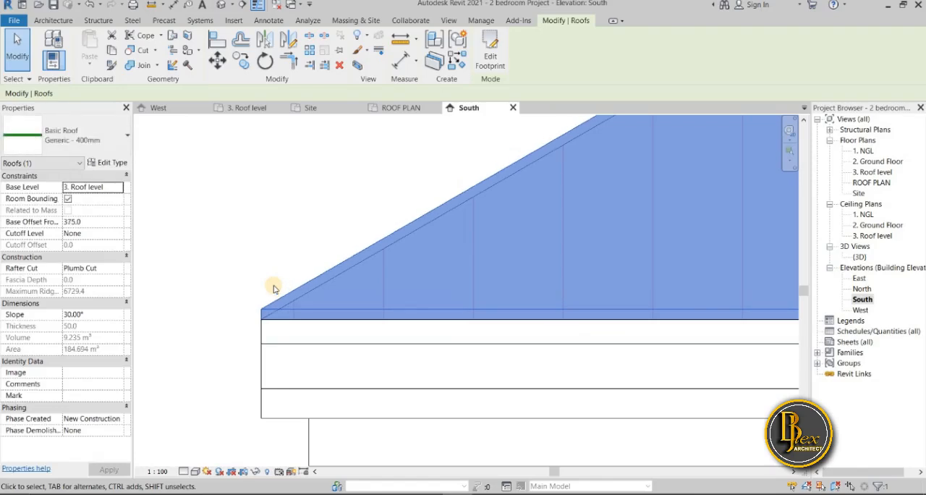
left_click(274, 287)
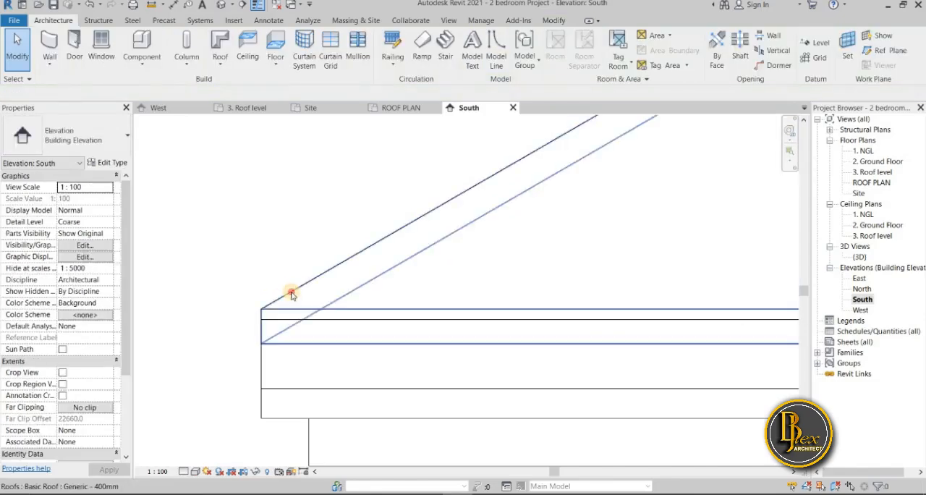
left_click(291, 292)
scroll(378, 302, "down", 1)
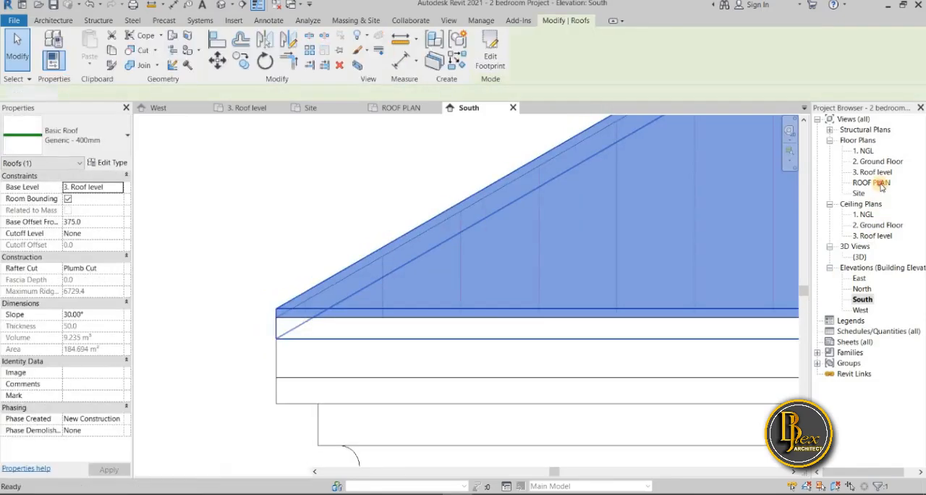
Return to the ROOF PLAN view and rename the copied roof's type as Generic - 50mm rigcap
double_click(881, 185)
left_click(286, 183)
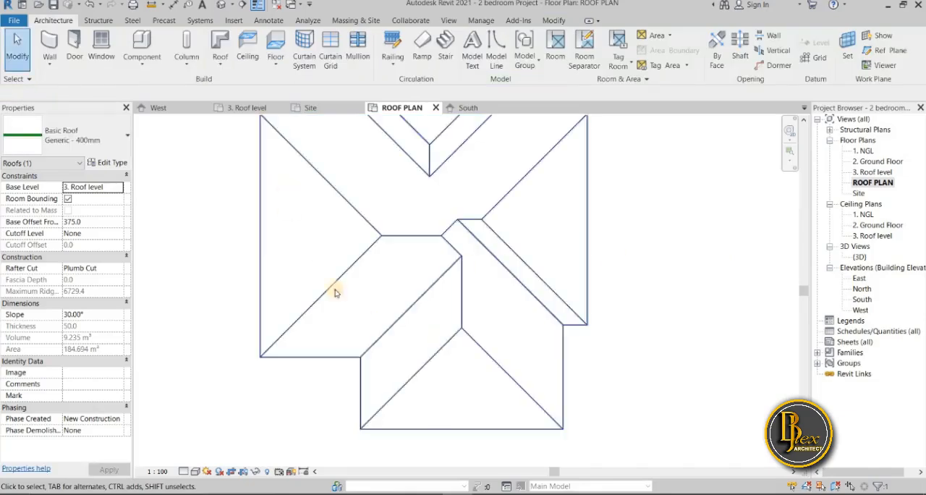
scroll(375, 370, "down", 1)
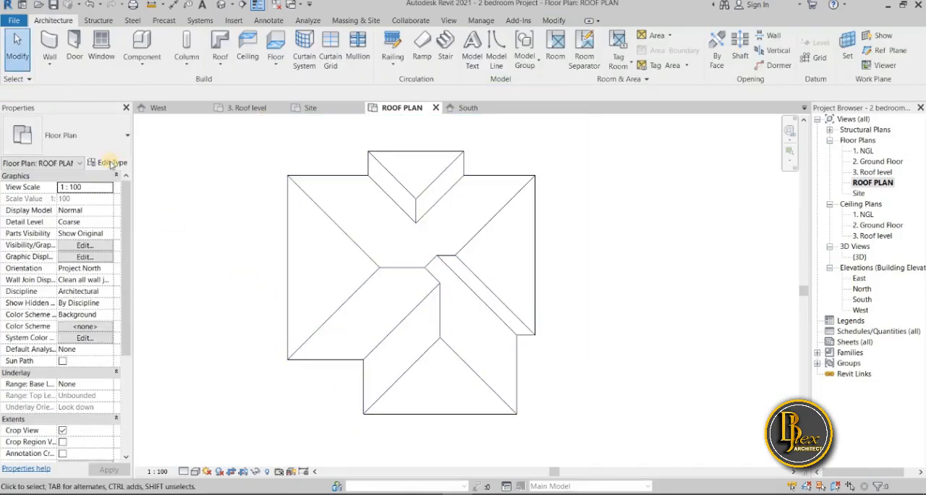
left_click(287, 271)
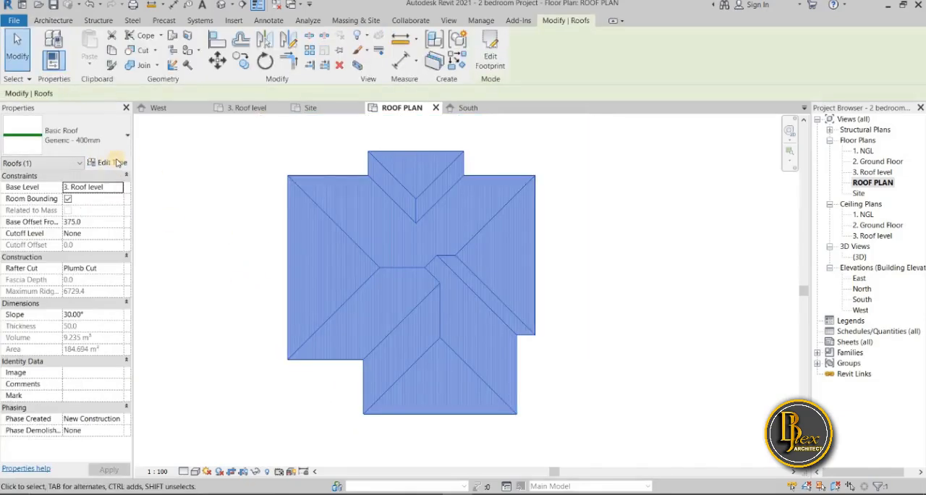
left_click(107, 162)
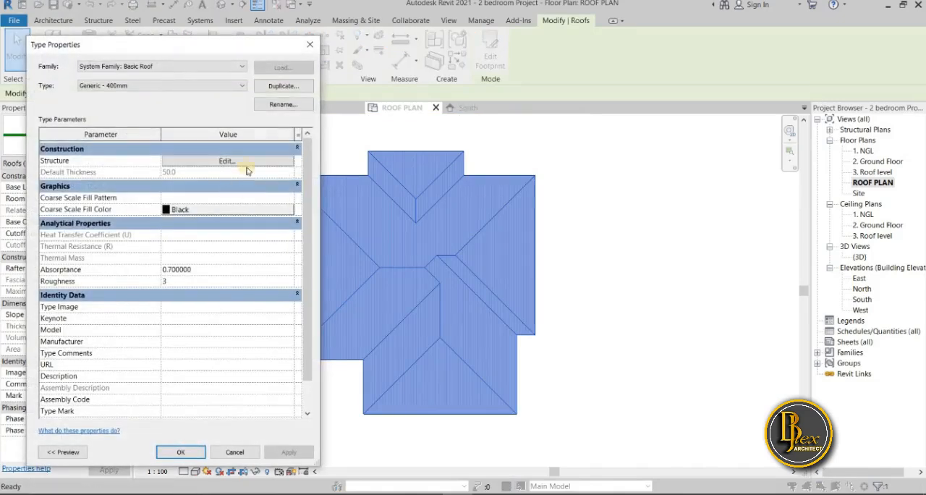
left_click(282, 104)
left_click(180, 258)
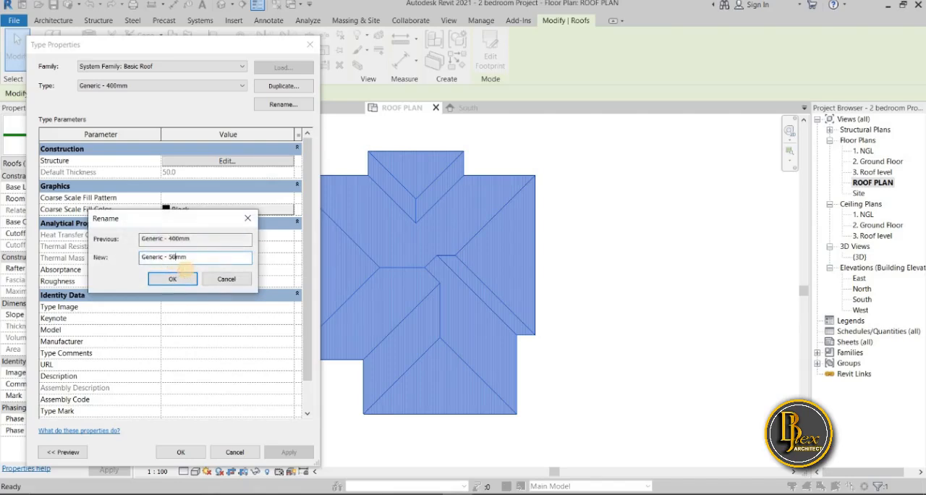
left_click(368, 494)
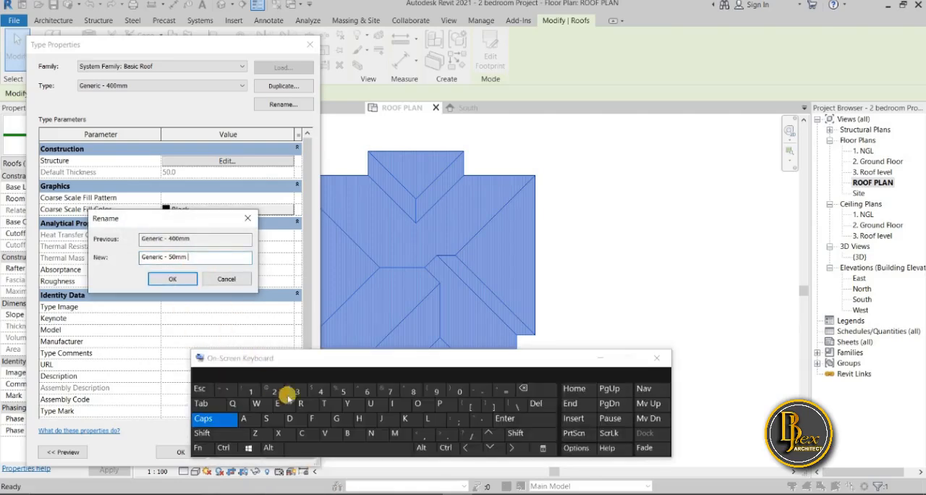
left_click(217, 419)
left_click(304, 407)
left_click(393, 405)
left_click(342, 421)
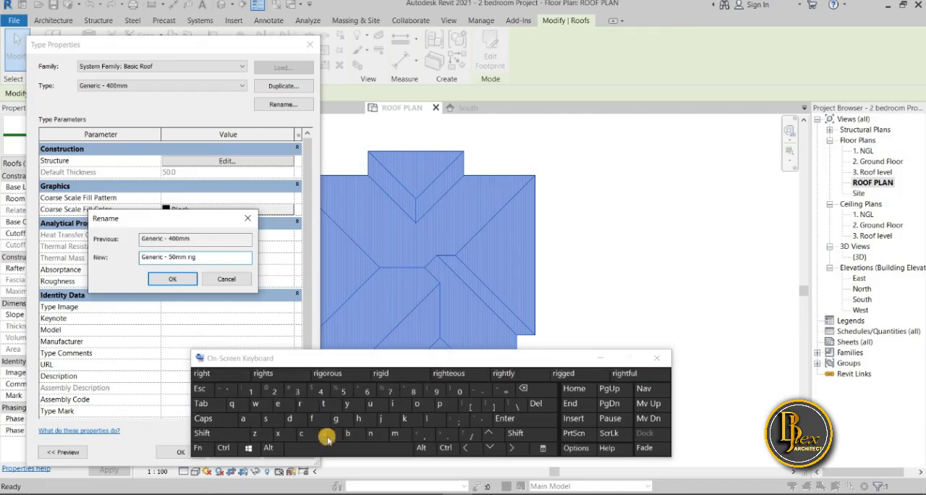
left_click(301, 433)
left_click(243, 418)
left_click(439, 404)
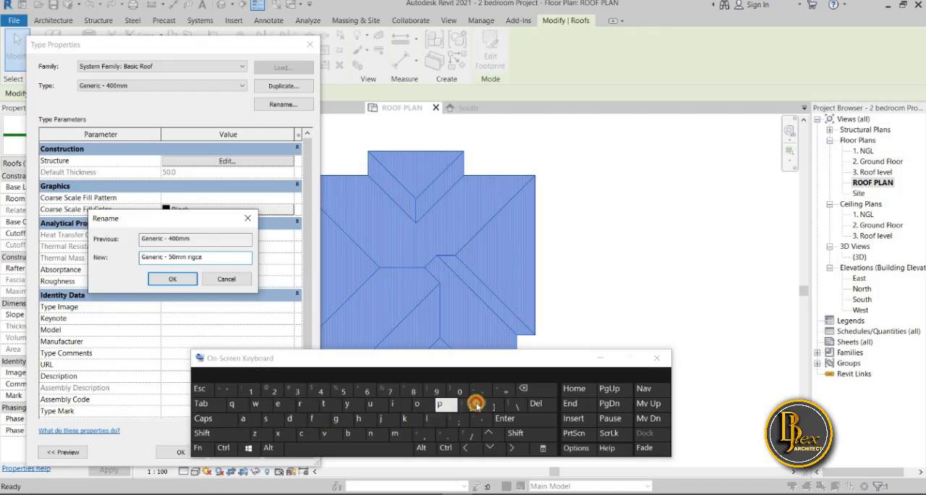
left_click(610, 364)
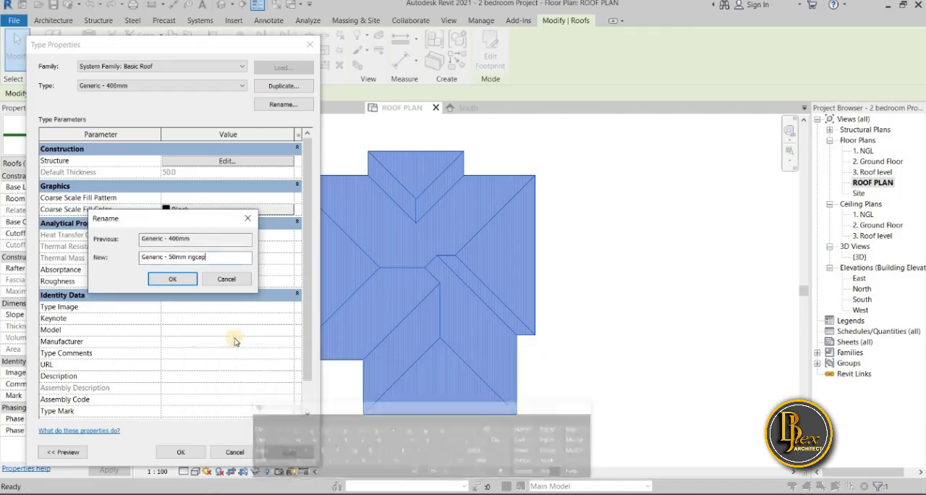
left_click(174, 279)
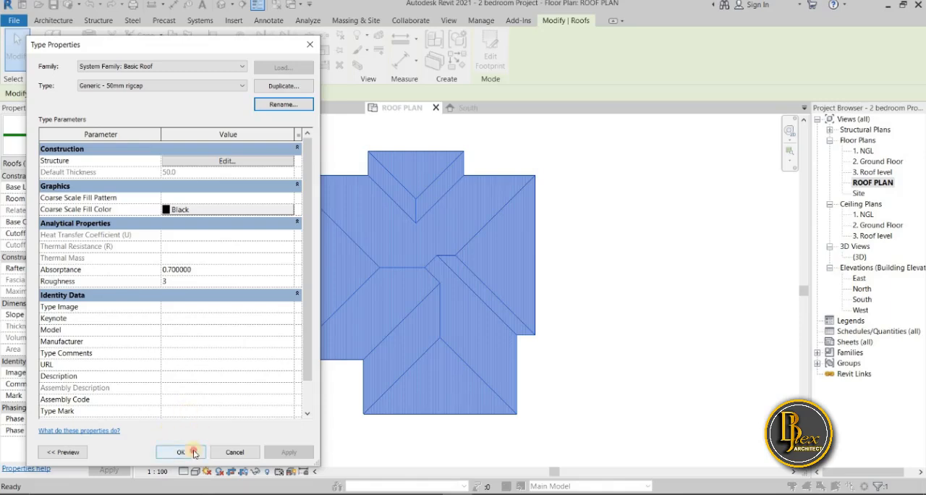
left_click(180, 452)
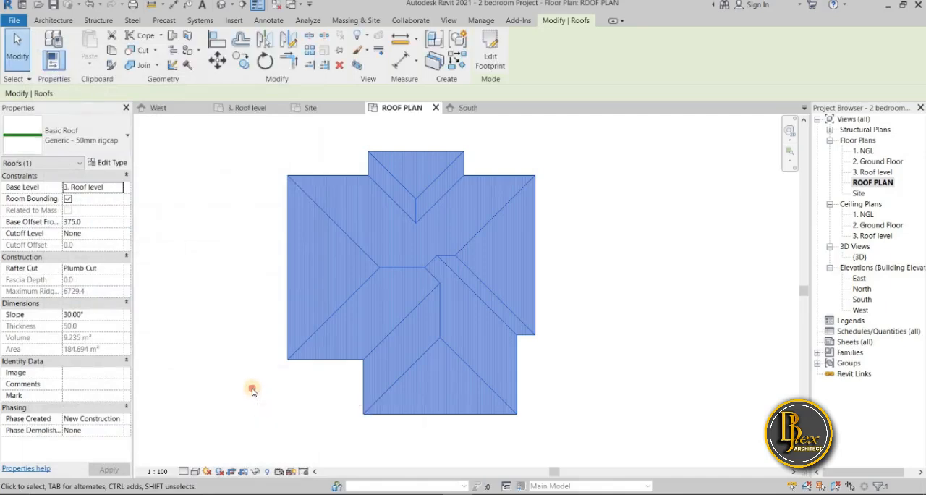
left_click(255, 396)
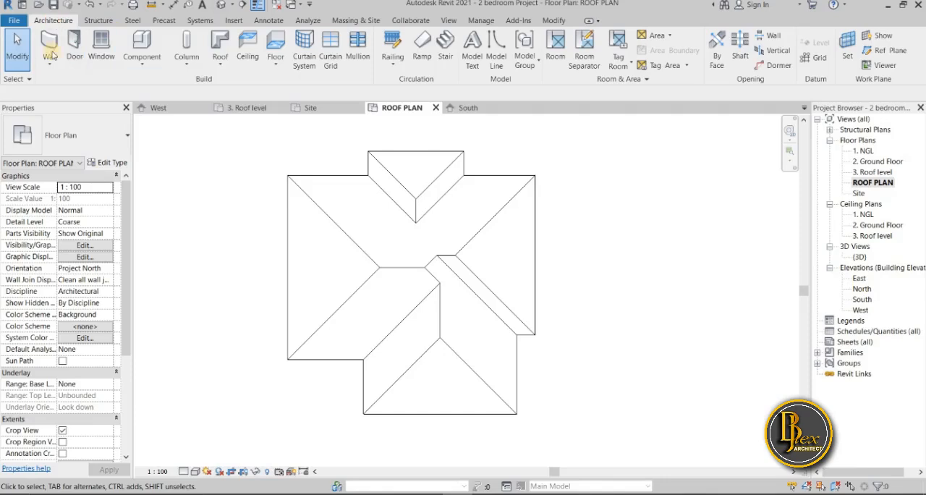
Start a vertical opening on the copied roof and pick boundary lines offset 80 along both sides of the north projection's west hip
left_click(773, 50)
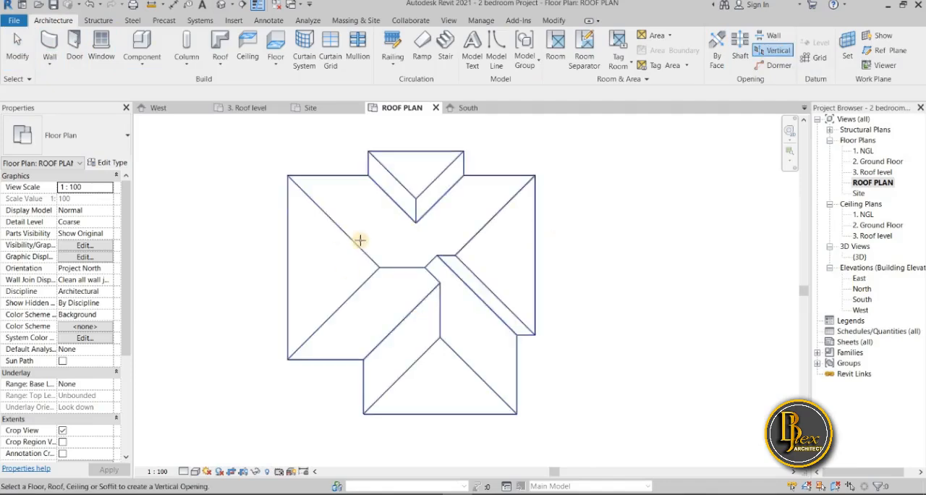
left_click(368, 289)
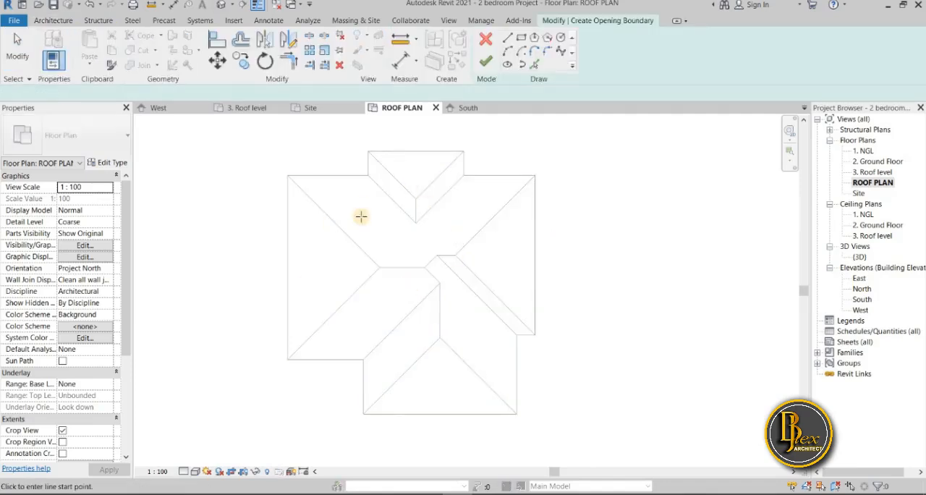
middle_click_drag(370, 216, 344, 271)
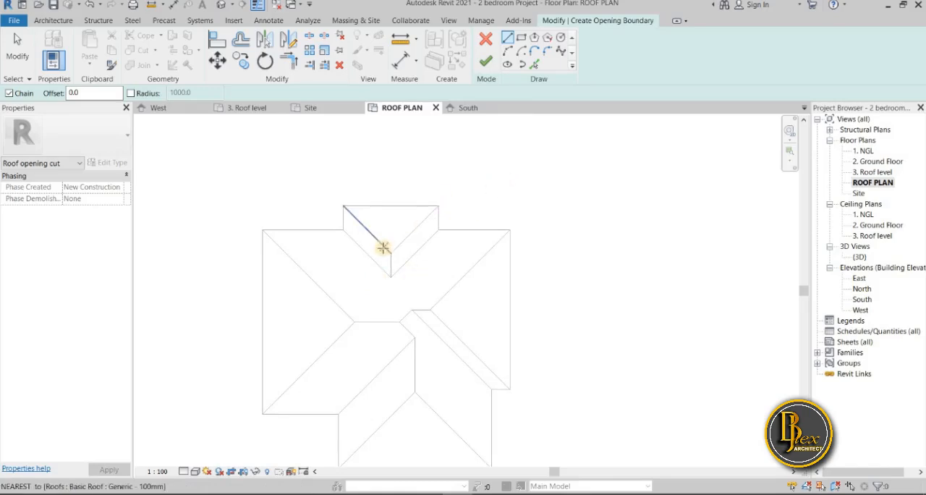
scroll(376, 243, "up", 2)
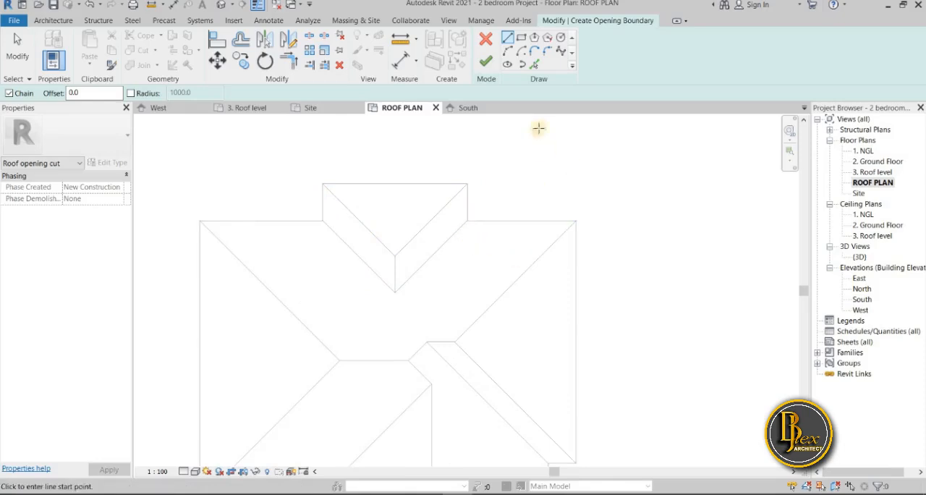
left_click(536, 66)
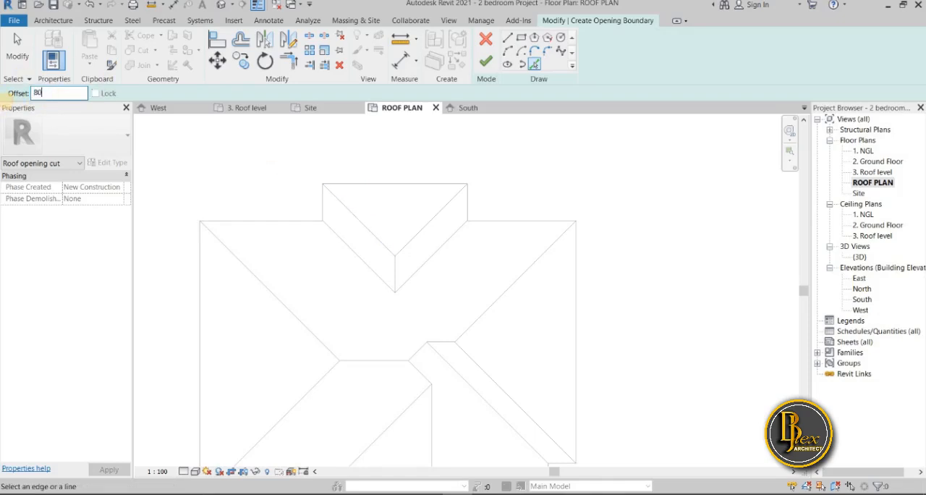
scroll(365, 229, "up", 3)
scroll(256, 240, "up", 2)
scroll(322, 241, "up", 2)
left_click(327, 253)
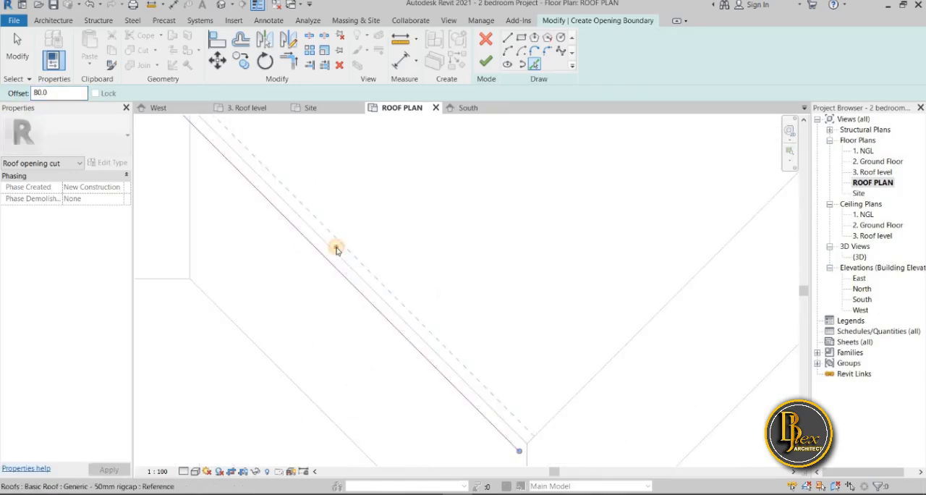
scroll(316, 289, "down", 2)
middle_click_drag(322, 380, 318, 449)
scroll(318, 450, "down", 1)
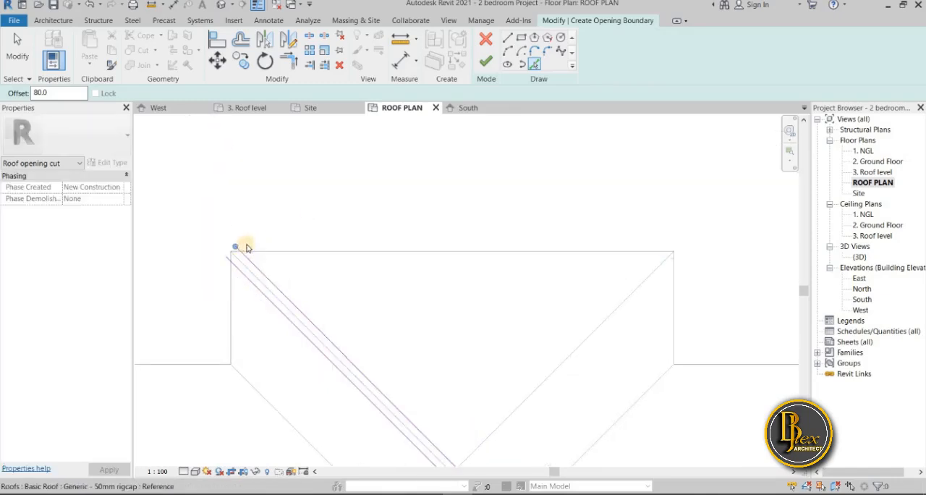
Add a boundary line offset 80 outside the north projection's eave and remove the stray line inside it
scroll(265, 252, "up", 2)
left_click(268, 253)
left_click(293, 271)
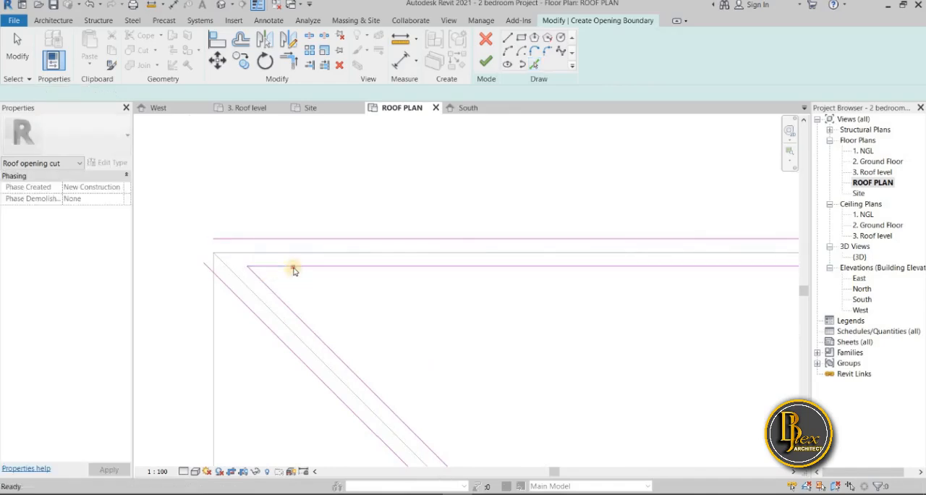
key("Escape")
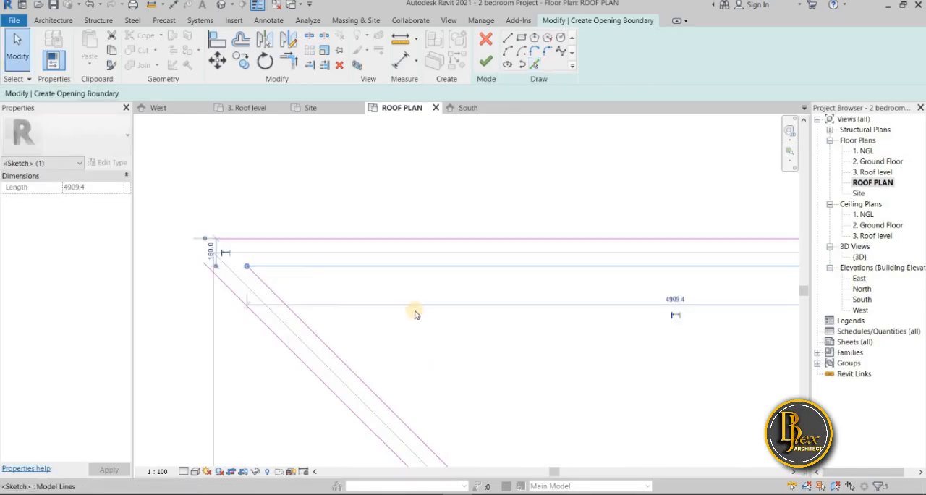
left_click(416, 321)
scroll(306, 320, "down", 3)
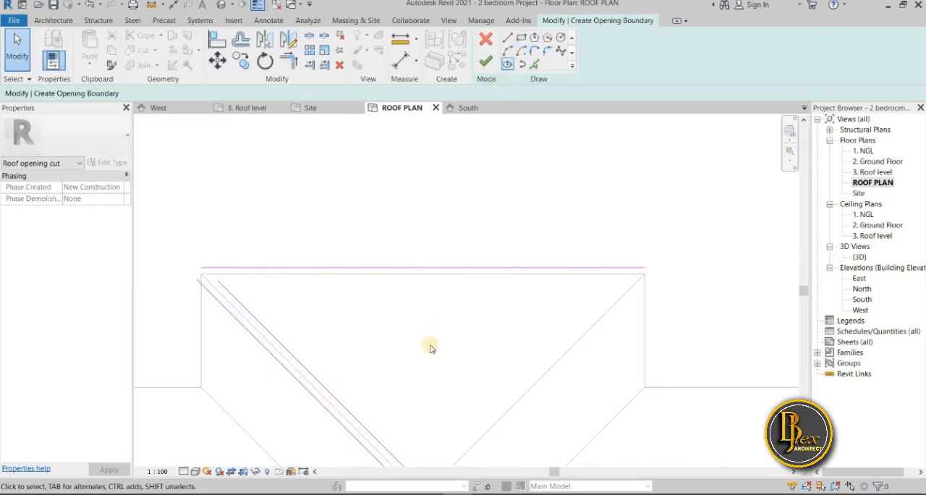
Pick boundary lines offset 80 along both sides of the north projection's east hip
left_click(535, 65)
middle_click_drag(542, 348, 397, 310)
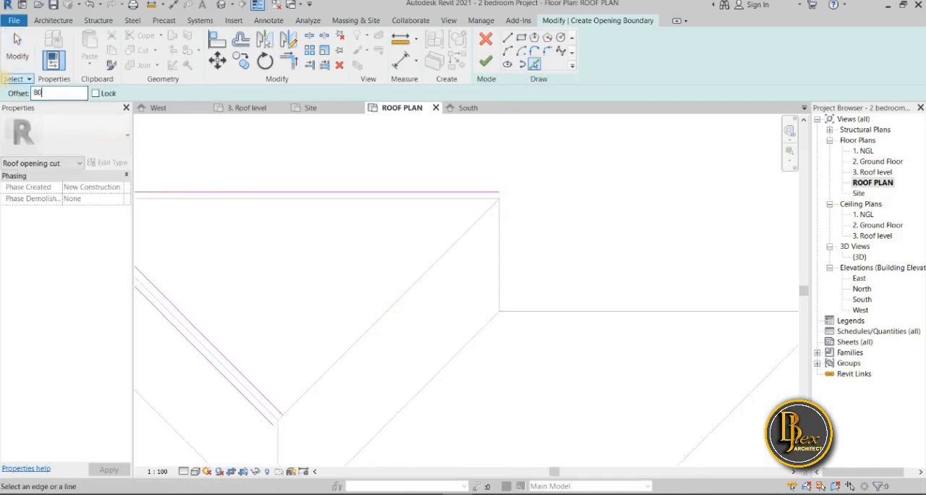
left_click(307, 390)
left_click(346, 403)
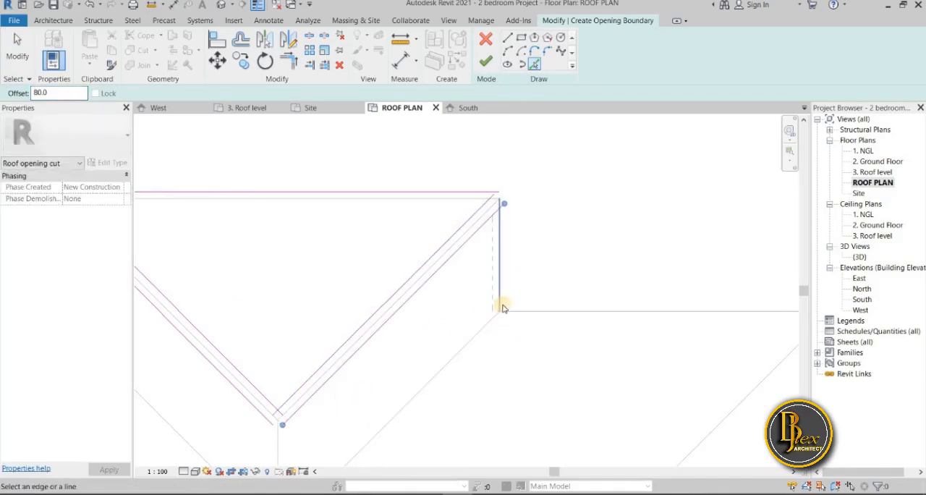
Add boundary lines offset 80 on both sides of the north projection's short vertical ridge
scroll(493, 289, "down", 6)
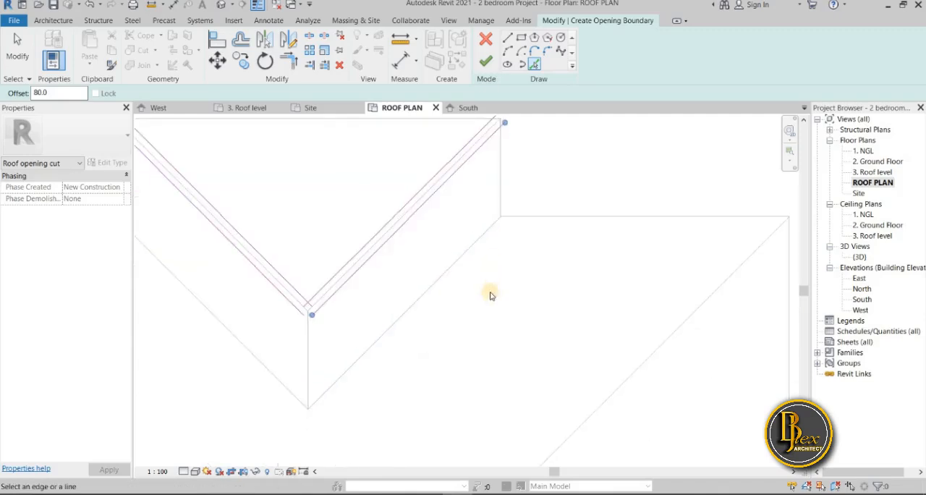
scroll(456, 349, "up", 3)
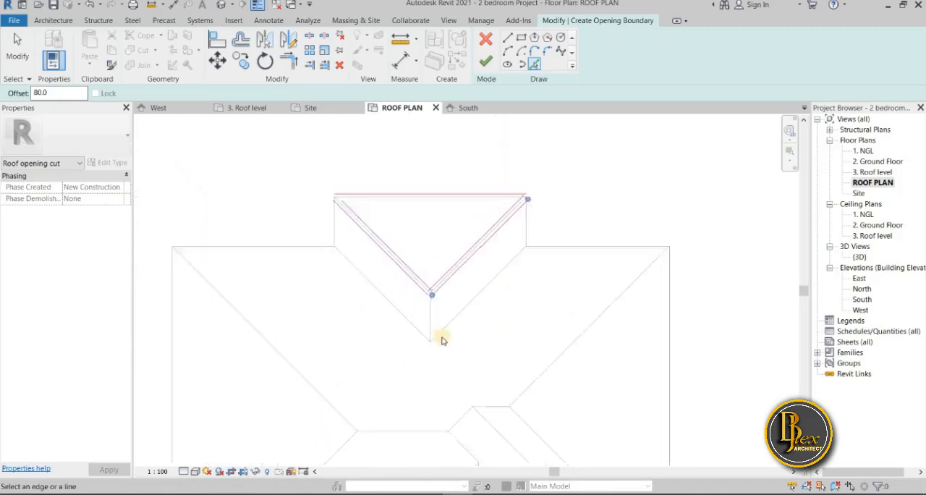
scroll(420, 322, "up", 2)
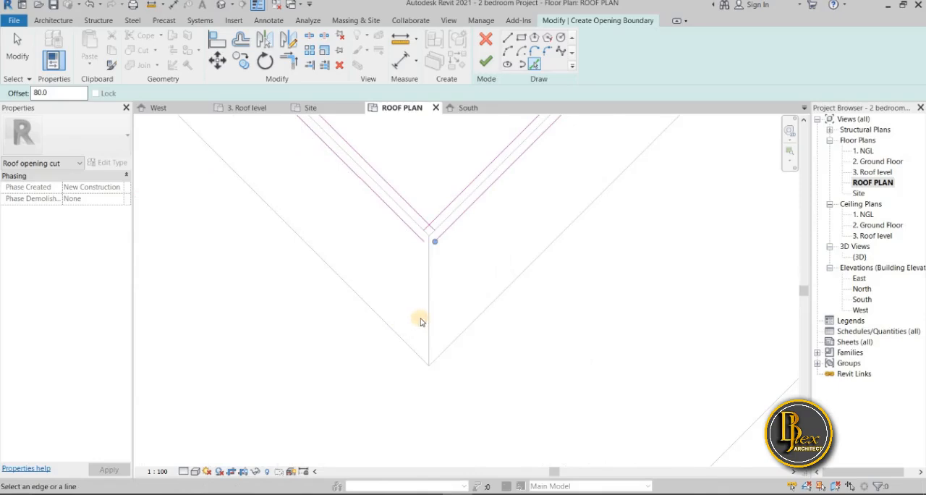
left_click(424, 322)
scroll(434, 362, "down", 3)
scroll(393, 357, "up", 2)
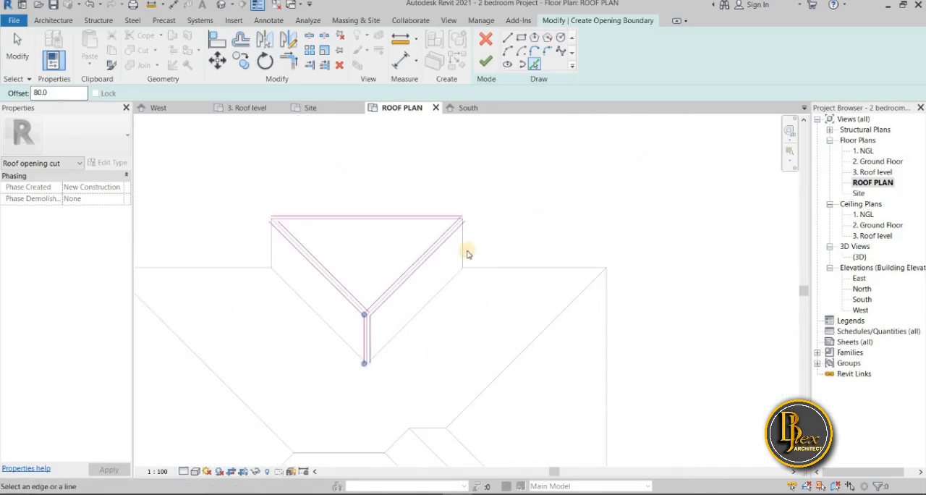
Offset boundary lines 80 outside the north projection's east edge and adjoining north eave, and along both sides of the main roof's northeast hip
left_click(465, 255)
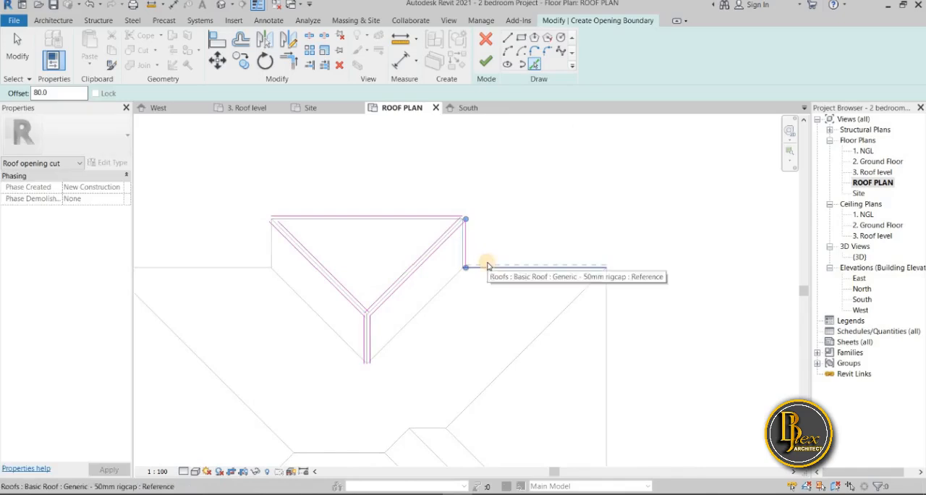
left_click(486, 266)
left_click(507, 362)
left_click(507, 358)
scroll(499, 377, "down", 2)
middle_click_drag(509, 452, 471, 352)
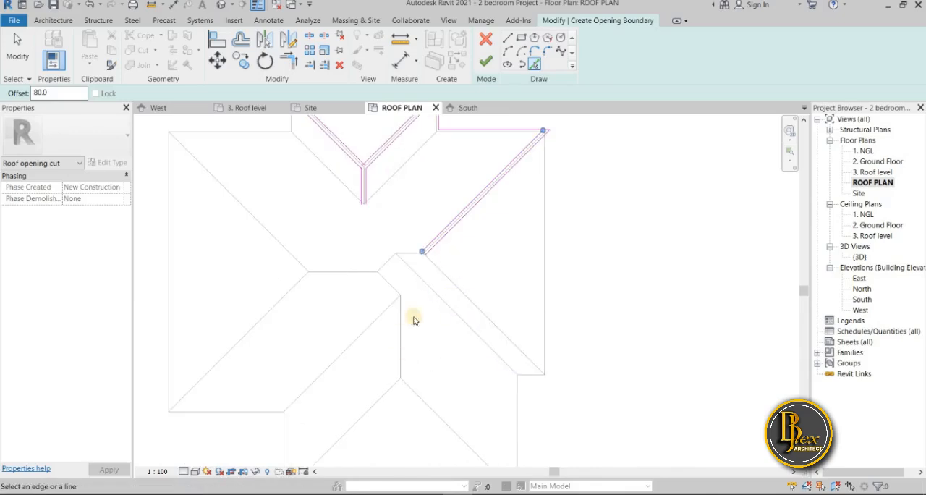
Add boundary lines offset 80 along both sides of the main roof's southeast hip
scroll(412, 282, "up", 3)
scroll(443, 270, "down", 1)
scroll(403, 213, "down", 1)
middle_click_drag(510, 312, 453, 242)
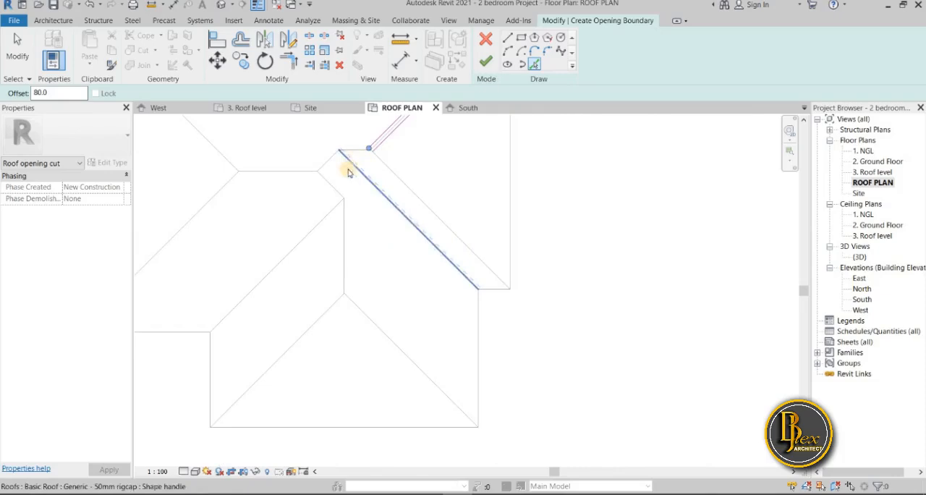
scroll(389, 173, "up", 3)
left_click(390, 173)
scroll(348, 162, "down", 2)
Offset boundary lines 80 on both sides of the short east ridge and the short diagonal joining it to the central ridge
middle_click_drag(347, 162, 377, 232)
left_click(356, 210)
left_click(355, 215)
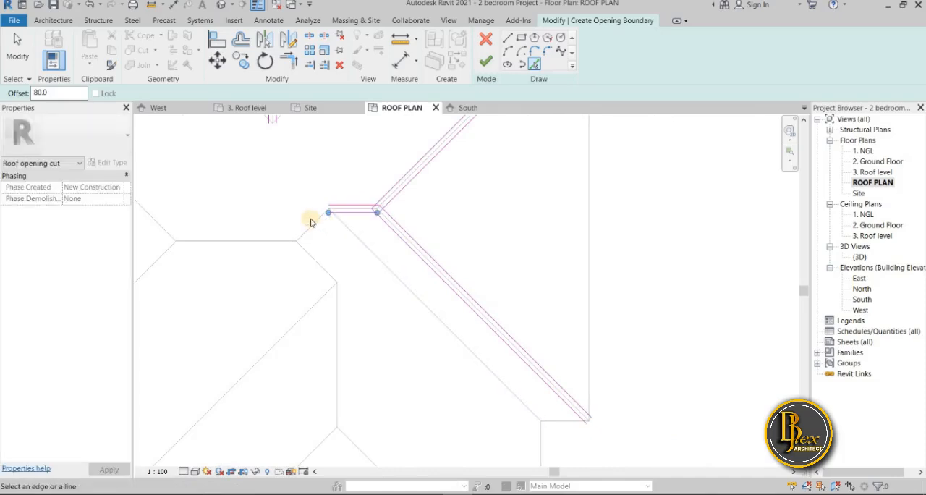
left_click(303, 214)
left_click(315, 223)
Add boundary lines offset 80 on both sides of the central horizontal ridge
scroll(379, 214, "down", 2)
middle_click_drag(313, 252, 360, 221)
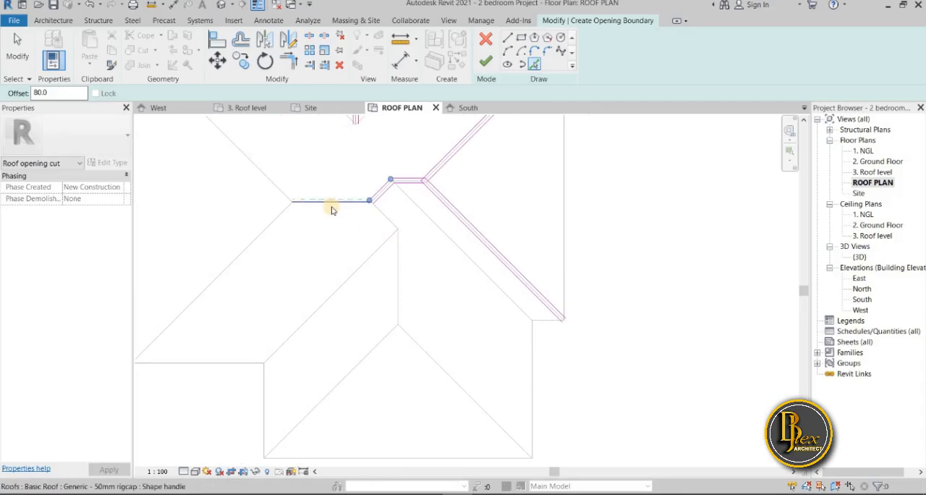
left_click(336, 213)
scroll(410, 282, "down", 2)
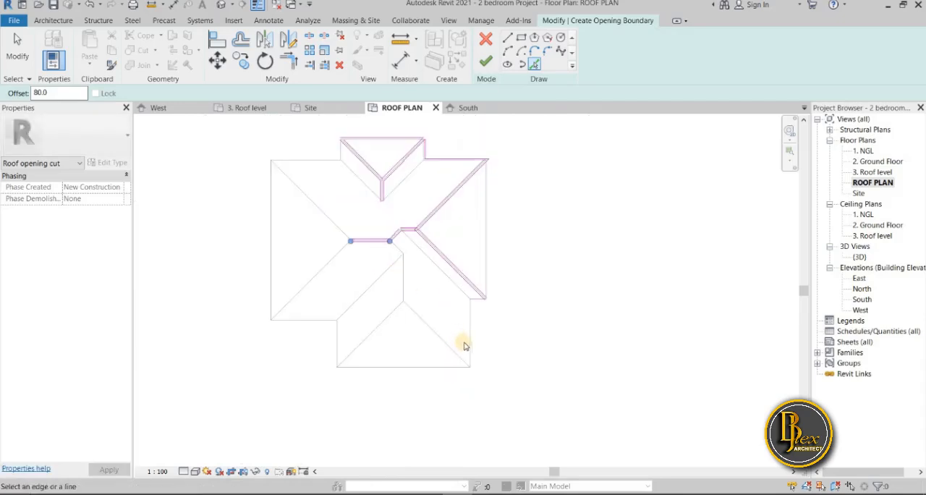
Offset boundary lines 80 on both sides of the short diagonal south of the central ridge and the south projection's vertical ridge
scroll(403, 251, "up", 2)
scroll(402, 251, "up", 1)
left_click(395, 253)
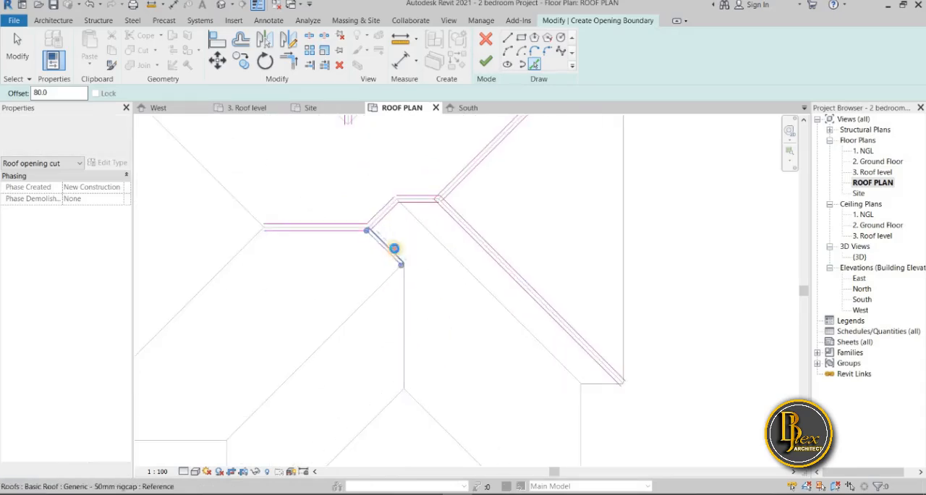
left_click(397, 306)
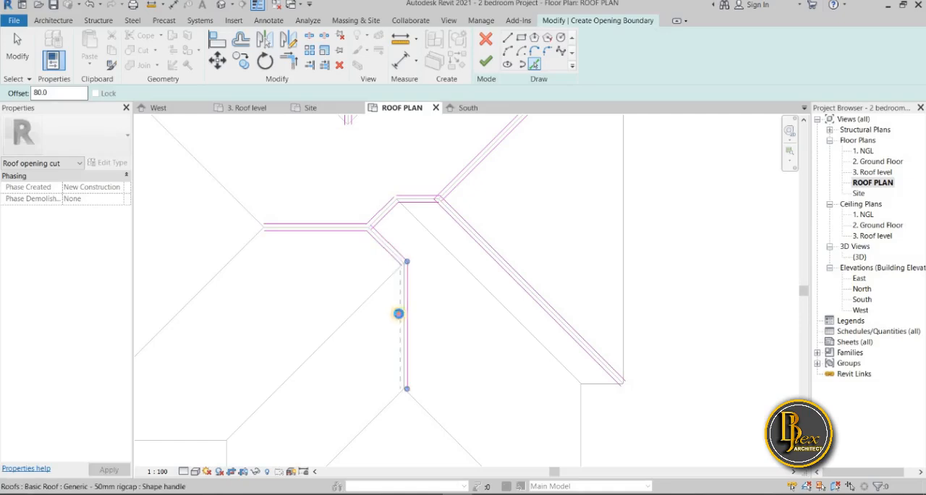
Add boundary lines offset 80 along both sides of the south projection's two hips
scroll(388, 346, "down", 4)
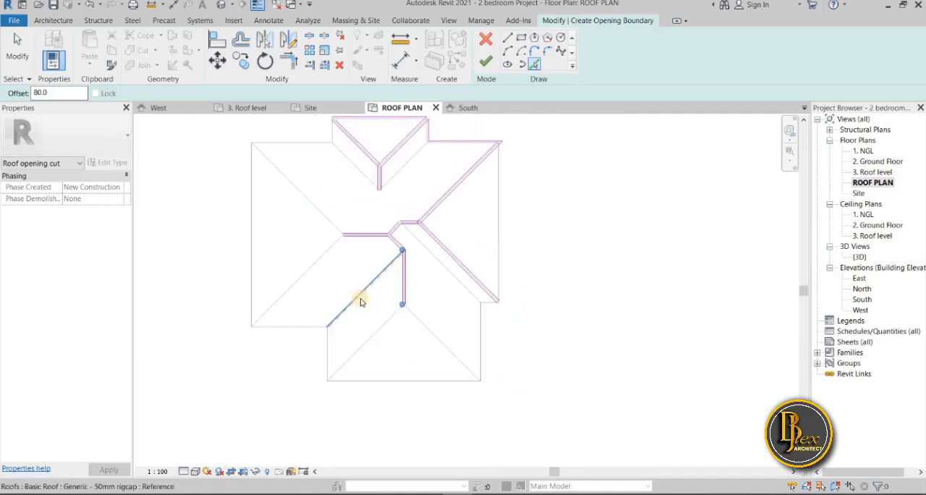
left_click(372, 349)
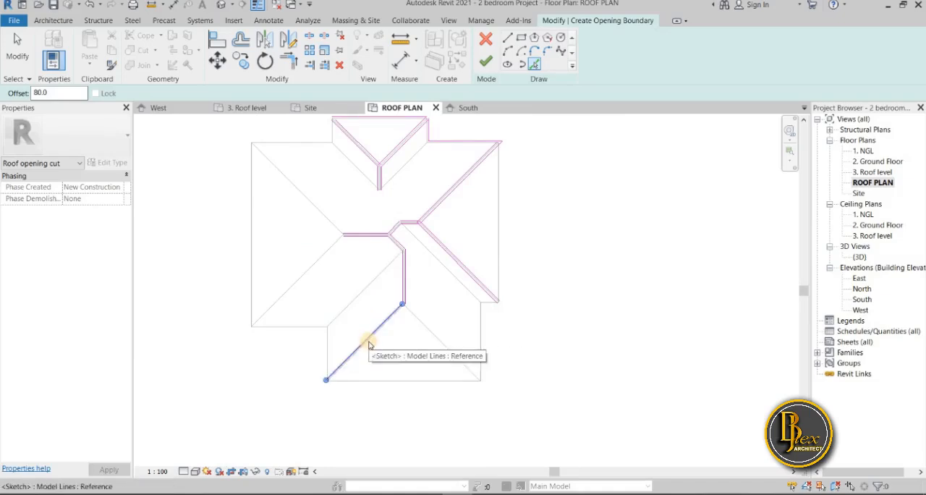
scroll(369, 345, "up", 2)
scroll(369, 348, "up", 3)
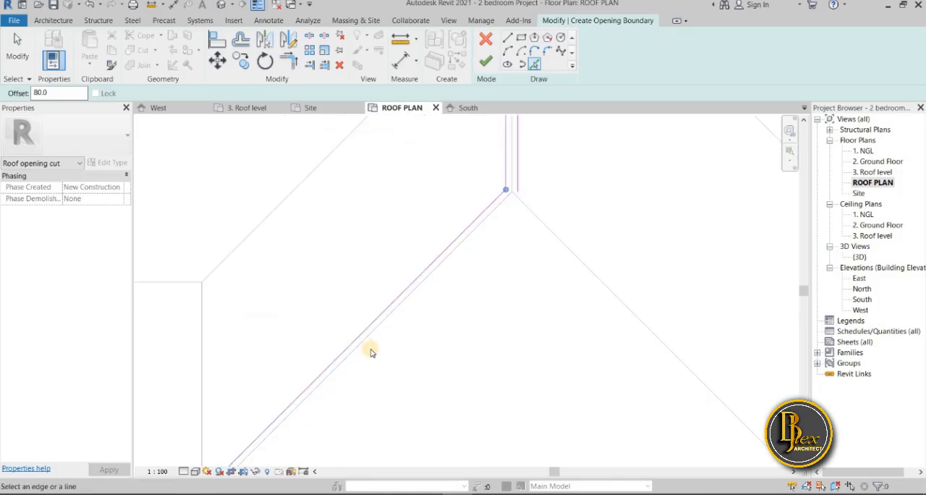
scroll(368, 345, "down", 4)
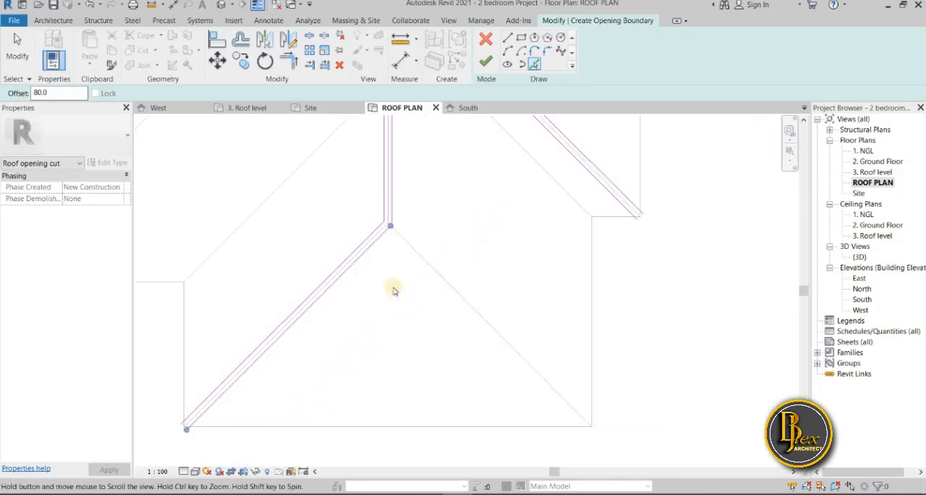
left_click(422, 264)
scroll(407, 248, "down", 3)
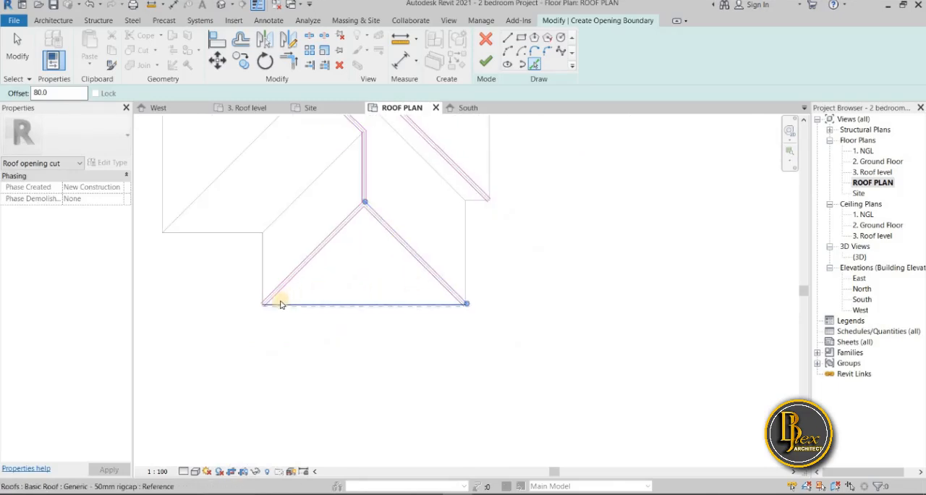
Offset boundary lines 80 outside the south projection's south and east edges, the southeast jog and the main east eave
left_click(281, 304)
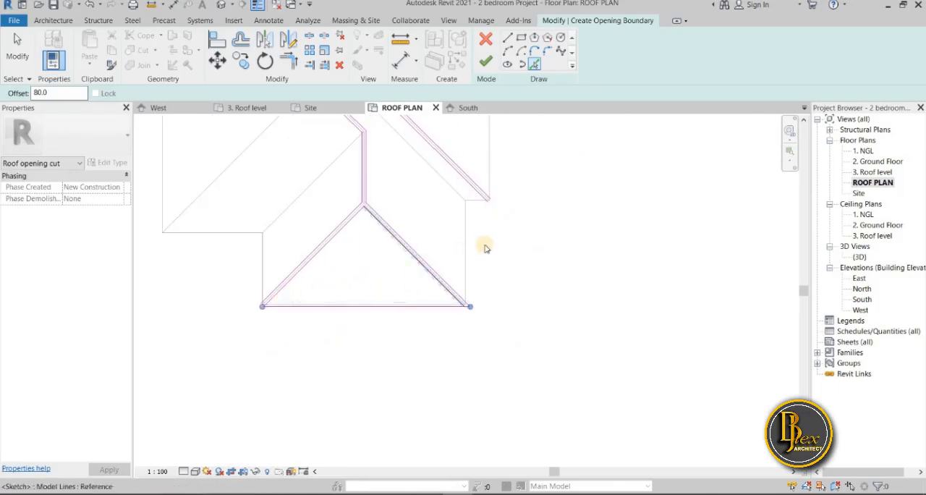
left_click(467, 279)
scroll(448, 293, "up", 4)
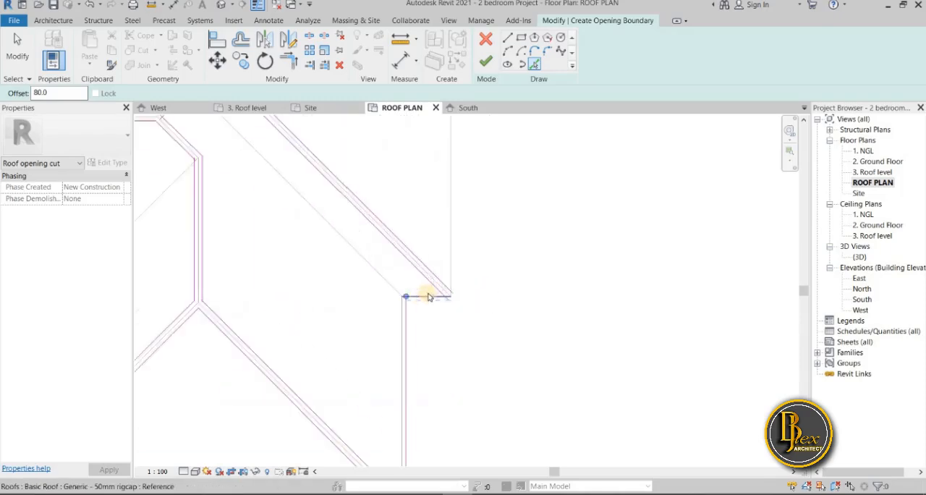
left_click(421, 303)
middle_click_drag(461, 325, 438, 375)
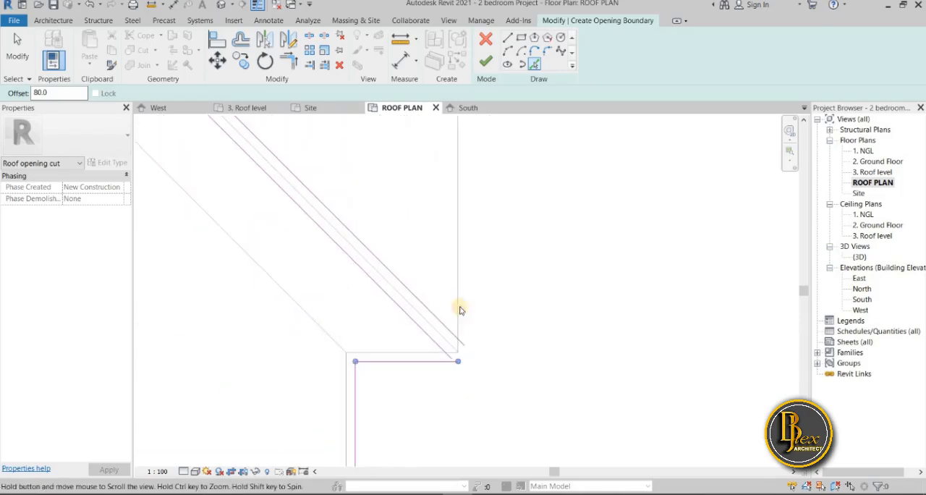
left_click(459, 300)
scroll(502, 405, "down", 5)
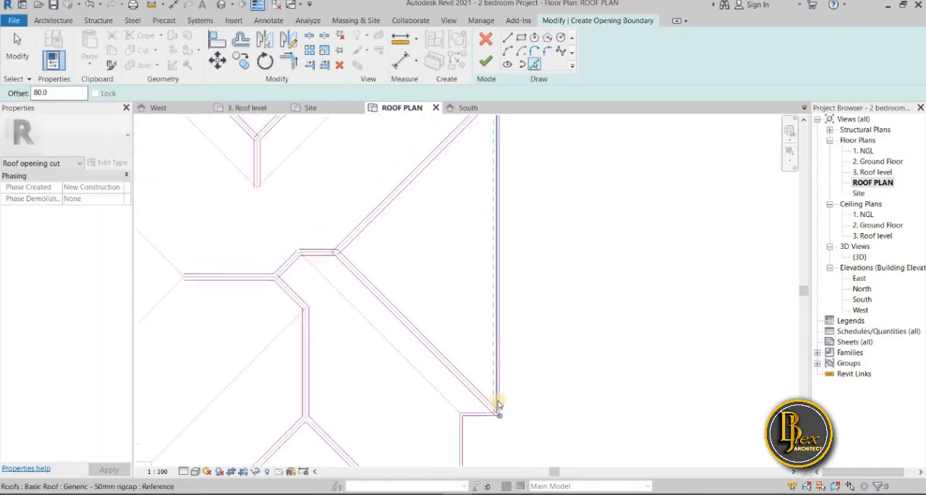
Add a boundary line offset 80 outside the south projection's west edge
scroll(384, 334, "up", 5)
left_click(378, 354)
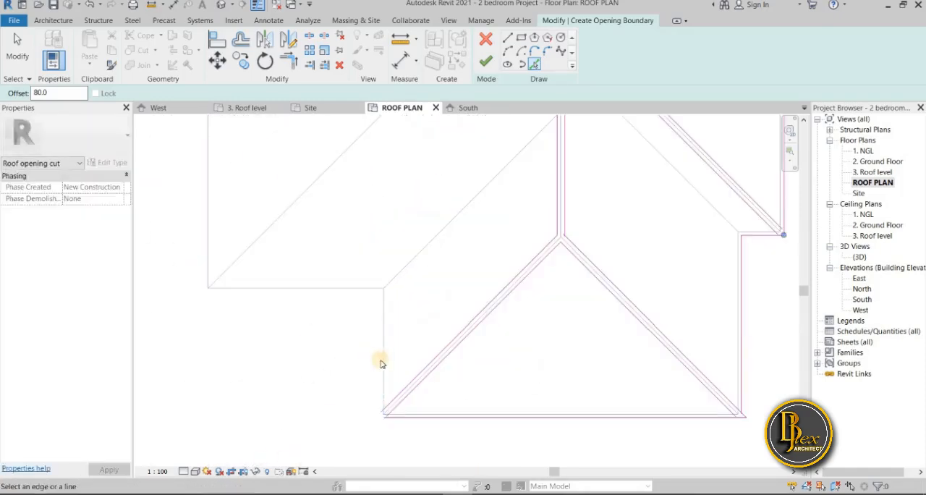
scroll(394, 366, "down", 5)
scroll(348, 264, "up", 3)
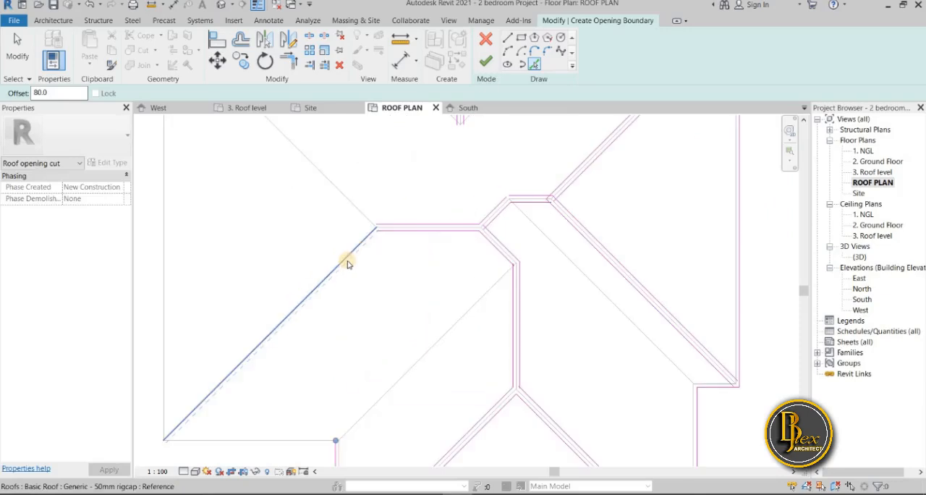
Offset boundary lines 80 along both sides of the main roof's southwest and northwest hips
left_click(342, 261)
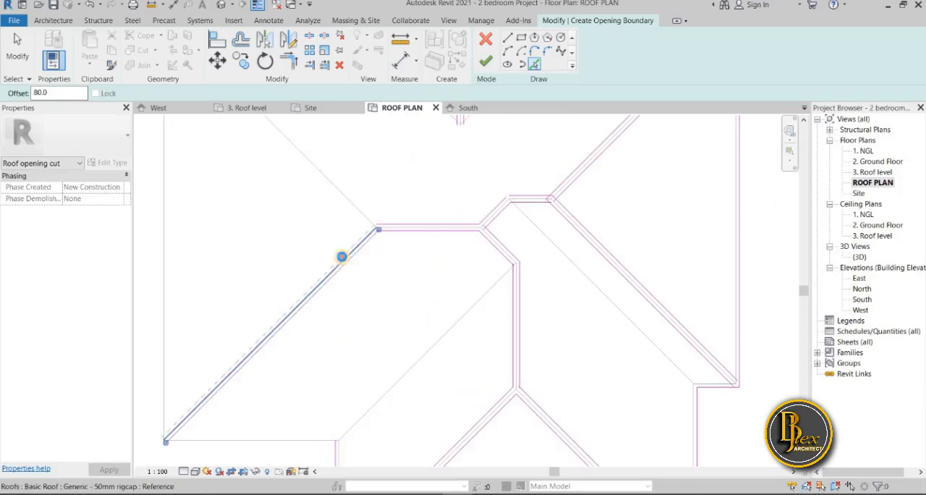
left_click(361, 214)
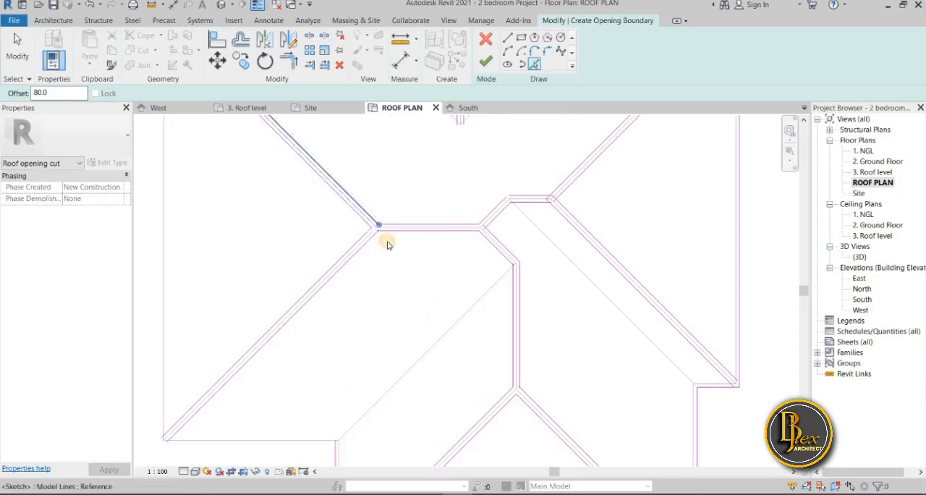
scroll(387, 241, "down", 2)
scroll(393, 325, "up", 5)
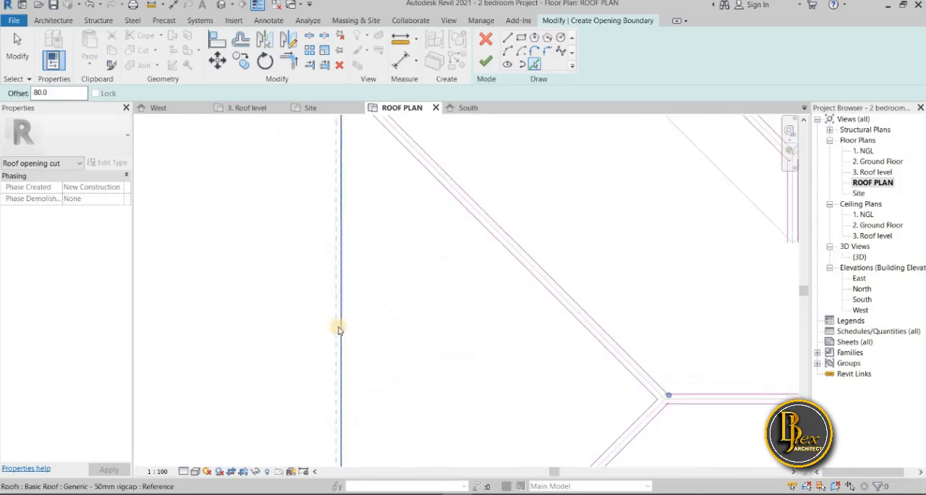
Add boundary lines offset 80 outside the main west eave and the north eave west of the north projection
left_click(394, 327)
scroll(394, 327, "down", 2)
middle_click_drag(394, 327, 335, 414)
scroll(334, 413, "down", 1)
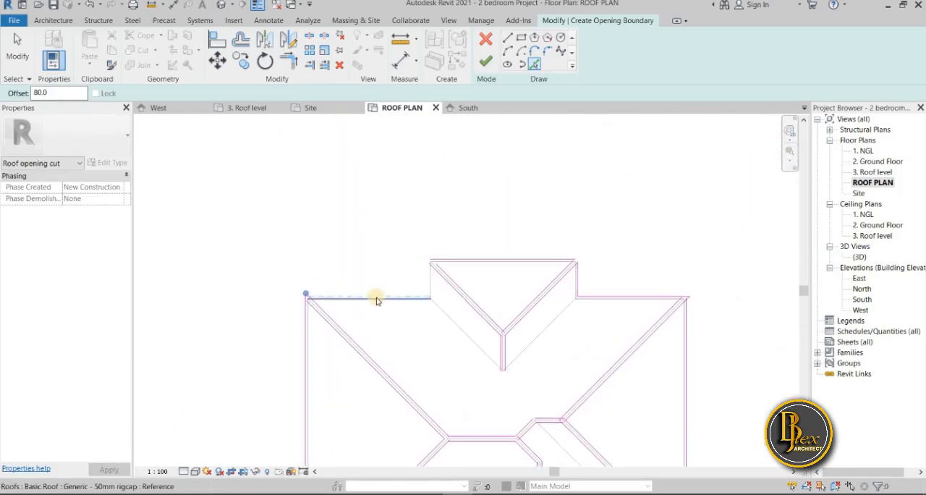
left_click(375, 296)
scroll(413, 335, "down", 2)
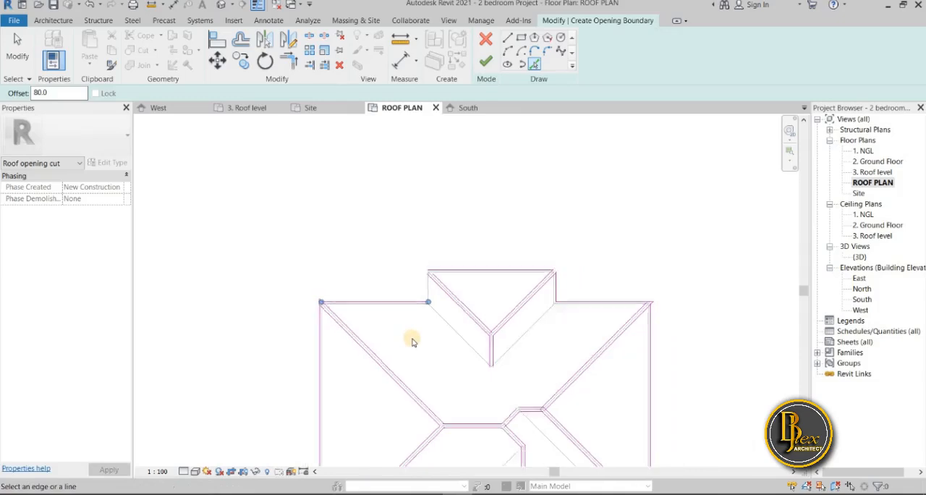
middle_click_drag(411, 299, 408, 301)
scroll(429, 302, "up", 3)
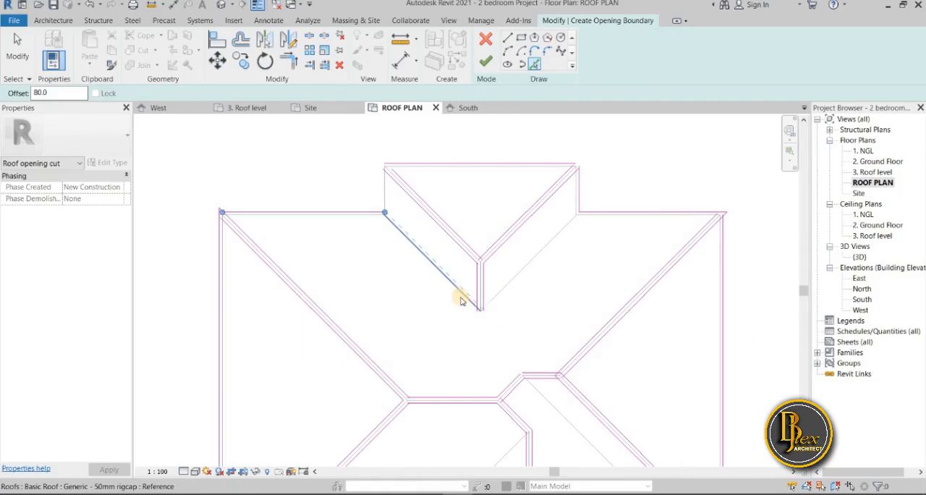
Offset boundary lines 80 along both sides of the north projection's two valleys
left_click(461, 301)
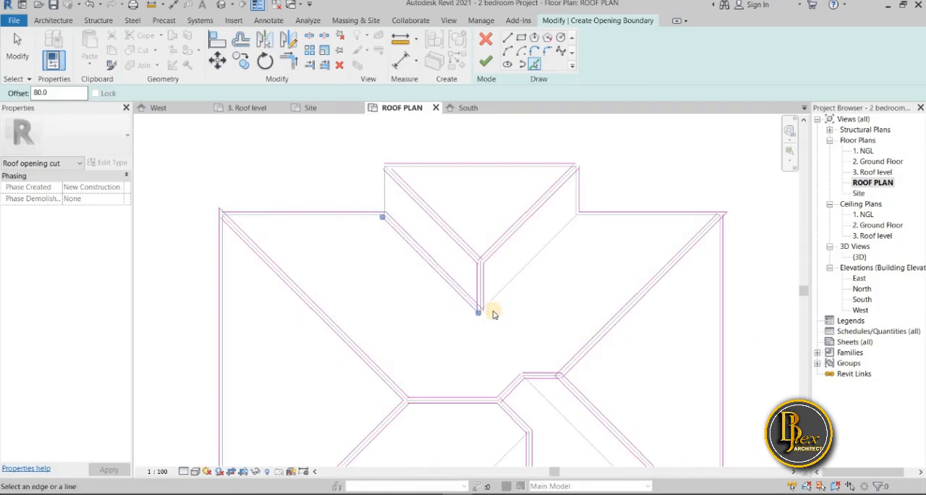
left_click(495, 297)
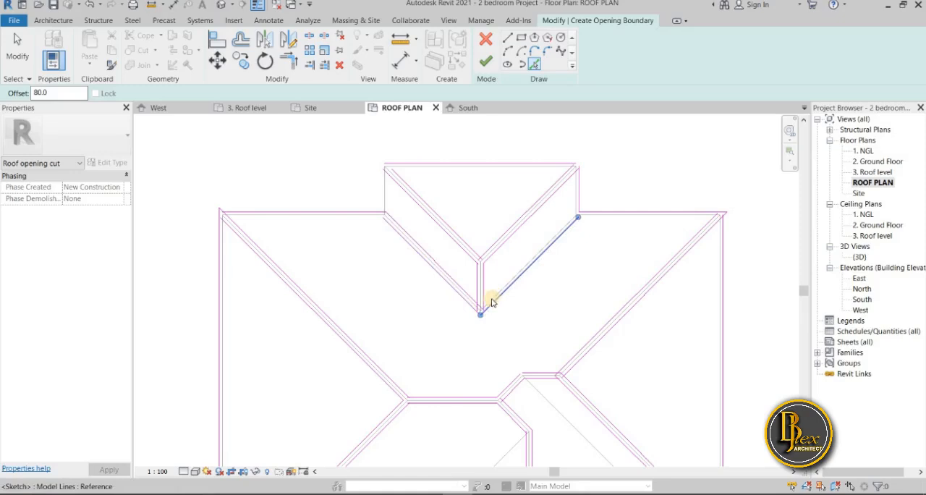
scroll(490, 301, "up", 3)
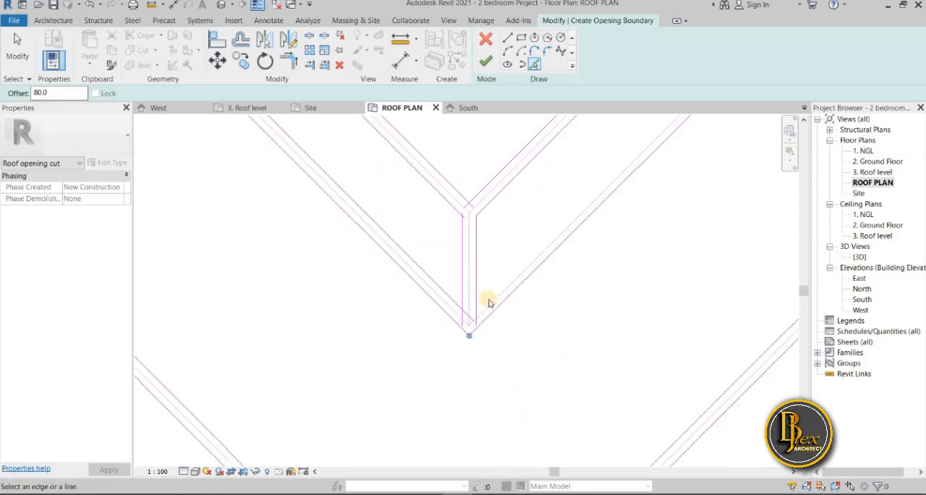
scroll(482, 364, "down", 5)
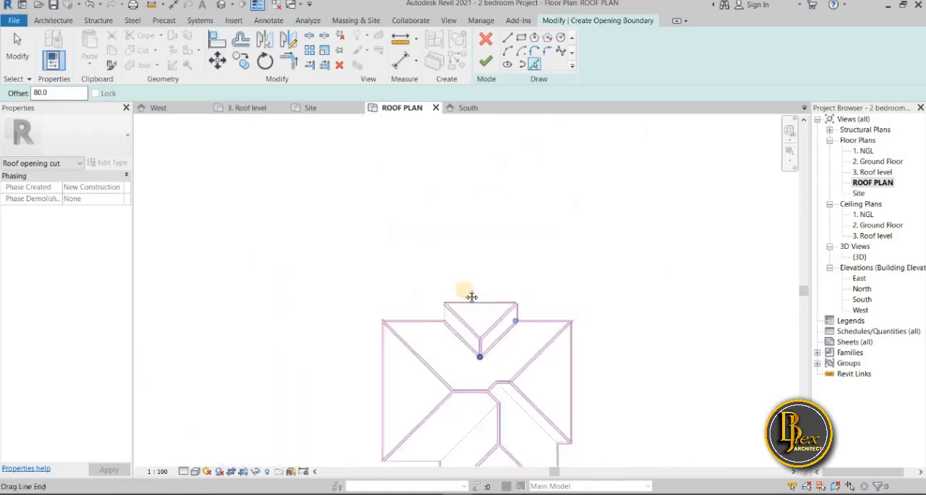
middle_click_drag(472, 297, 463, 284)
scroll(464, 284, "down", 1)
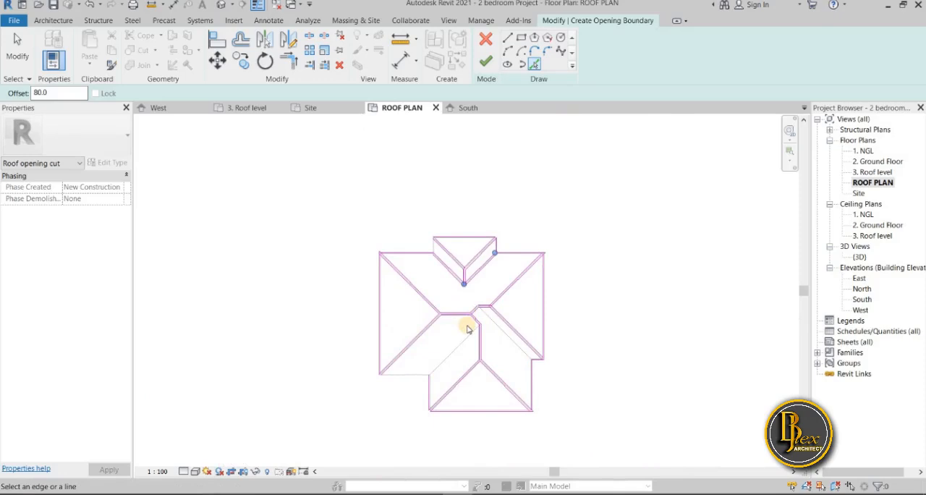
Add a boundary line offset 80 outside the main roof's south eave, west of the south projection
scroll(550, 380, "up", 2)
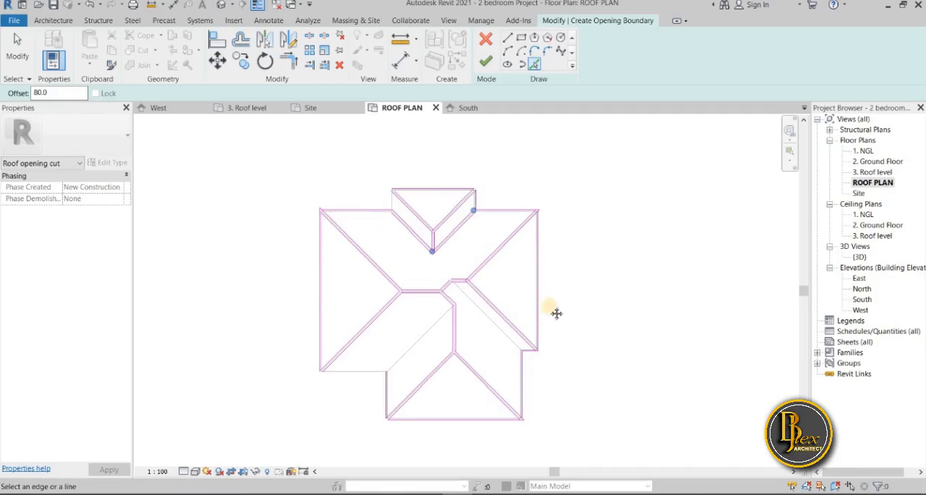
scroll(362, 294, "up", 4)
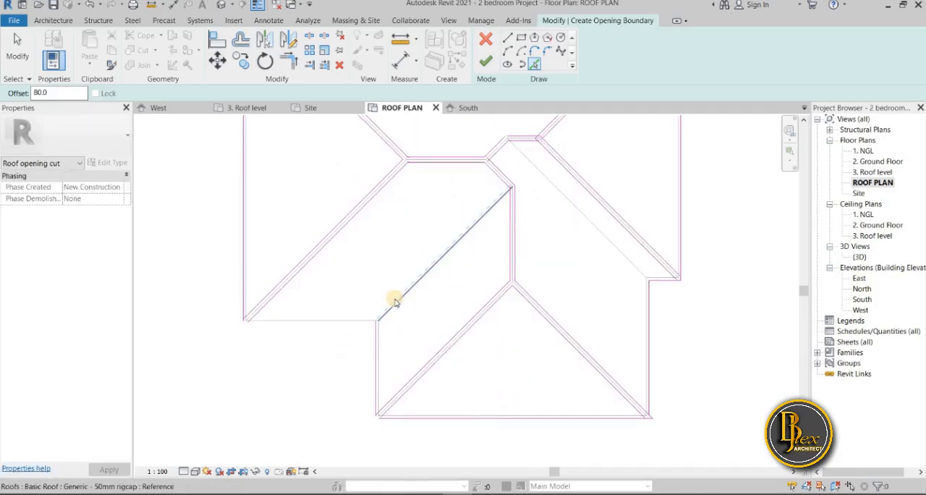
left_click(307, 327)
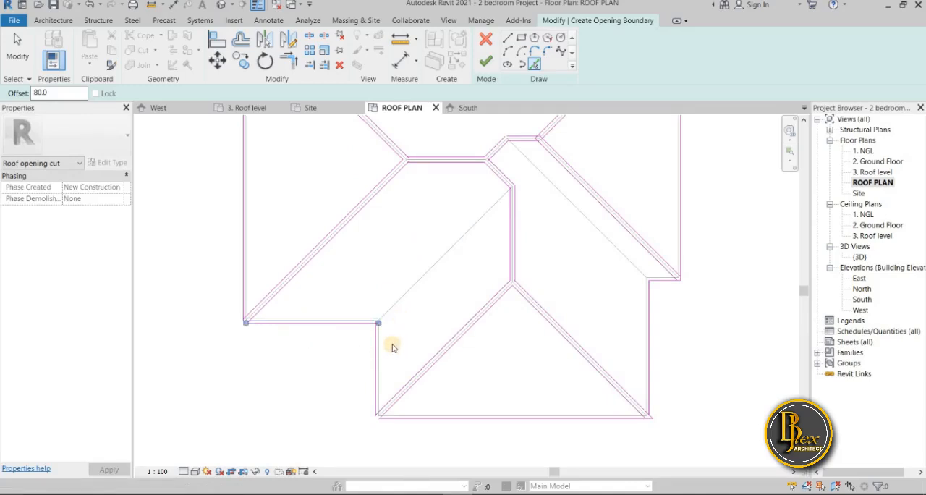
scroll(398, 321, "up", 3)
scroll(443, 278, "down", 2)
middle_click_drag(444, 279, 374, 345)
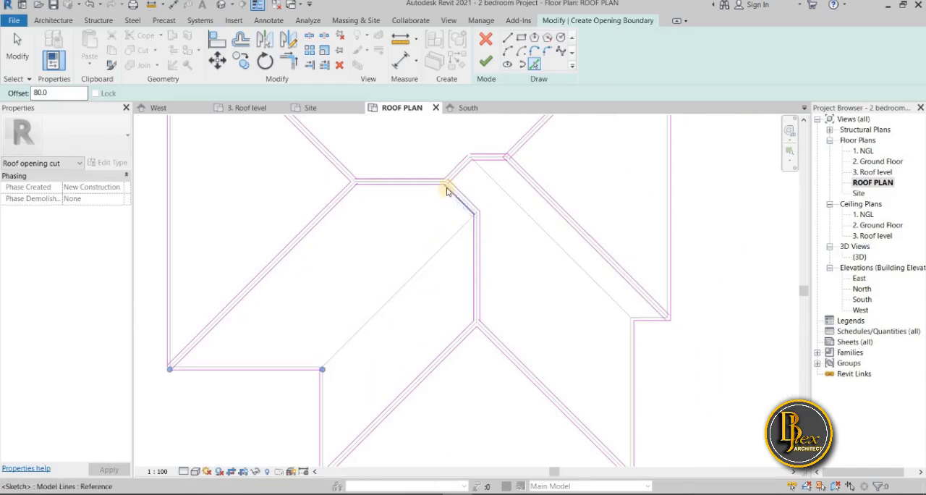
Offset boundary lines 80 along both sides of the south projection's west valley
scroll(446, 337, "down", 3)
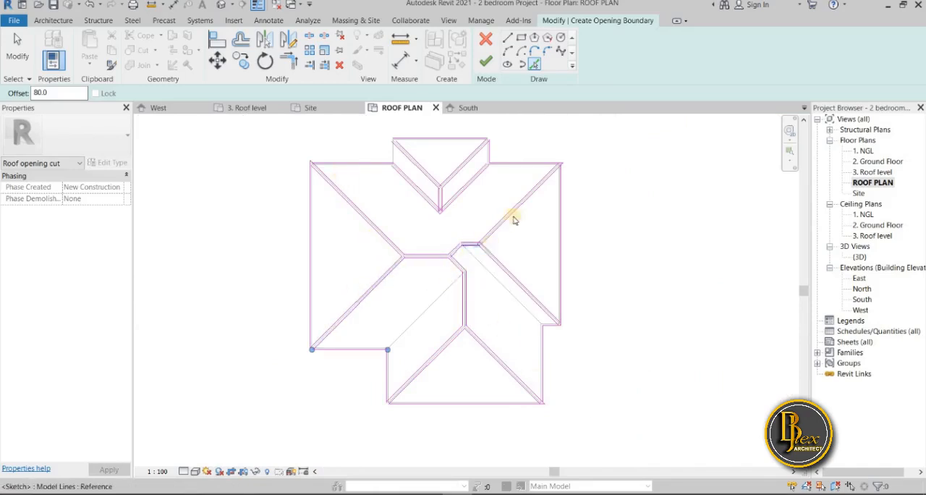
scroll(472, 262, "up", 3)
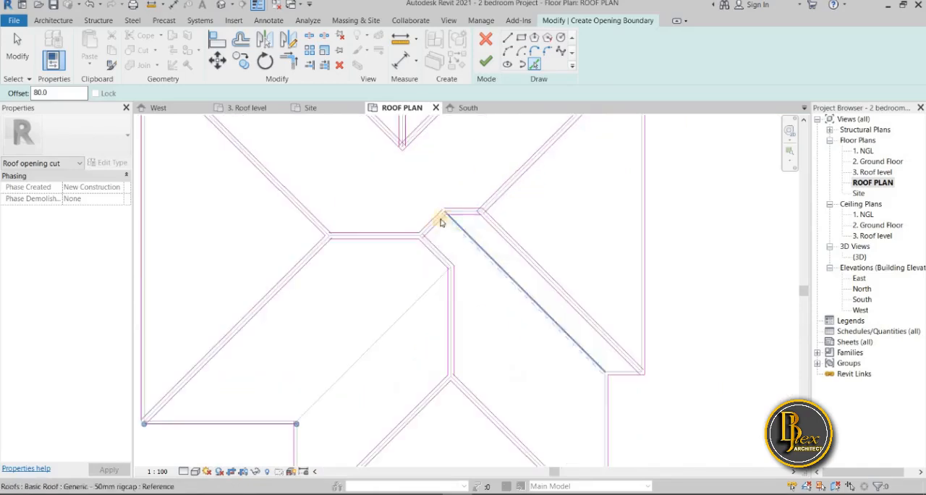
scroll(416, 311, "down", 5)
scroll(414, 316, "up", 2)
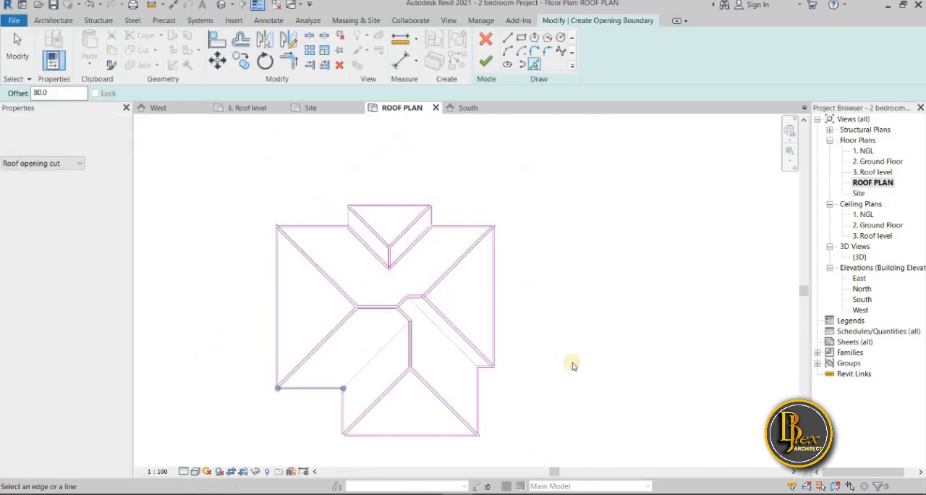
scroll(573, 286, "down", 4)
middle_click_drag(571, 285, 476, 331)
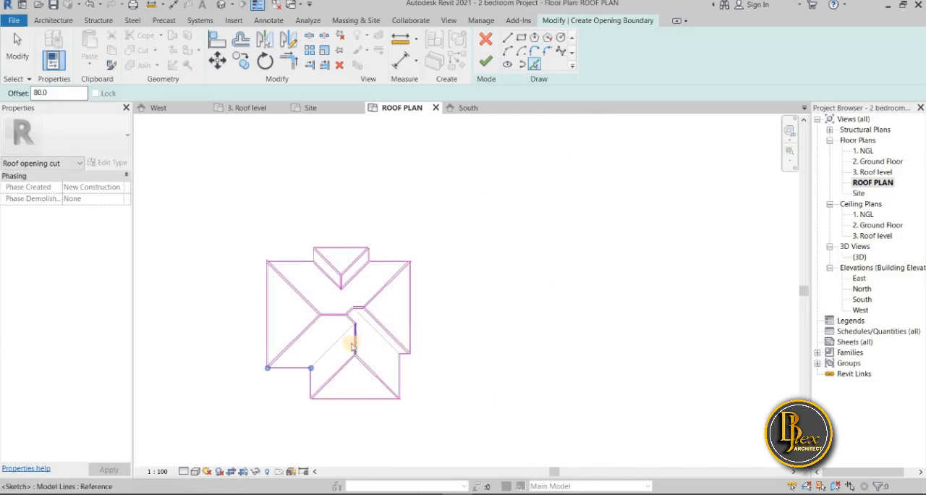
scroll(352, 341, "up", 3)
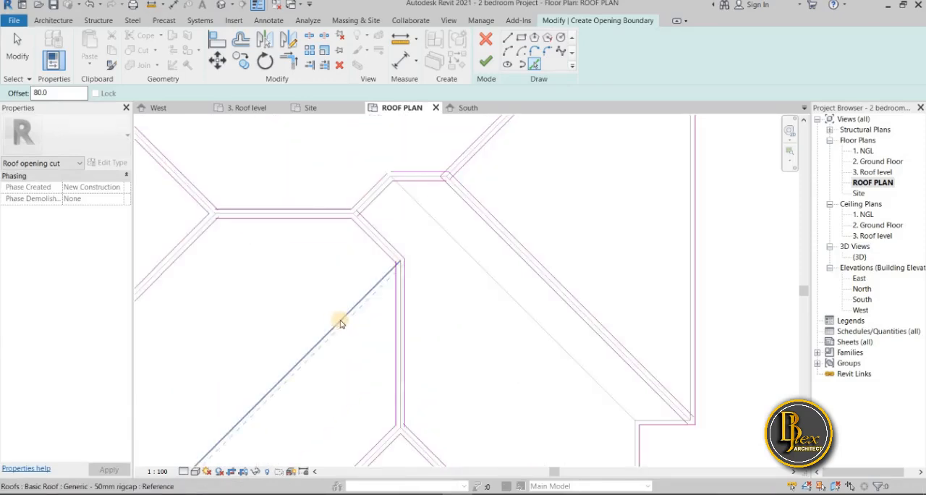
scroll(382, 238, "down", 4)
scroll(382, 238, "up", 1)
middle_click_drag(382, 238, 372, 260)
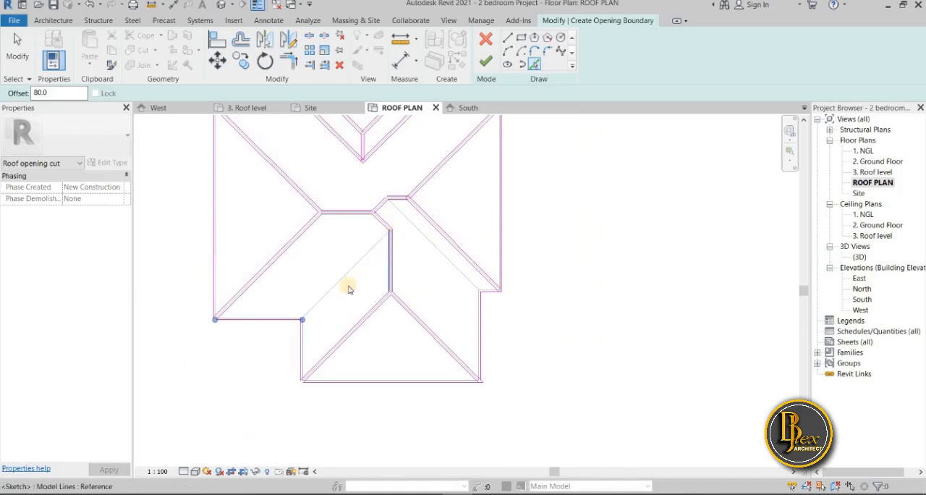
scroll(349, 290, "up", 4)
left_click(326, 268)
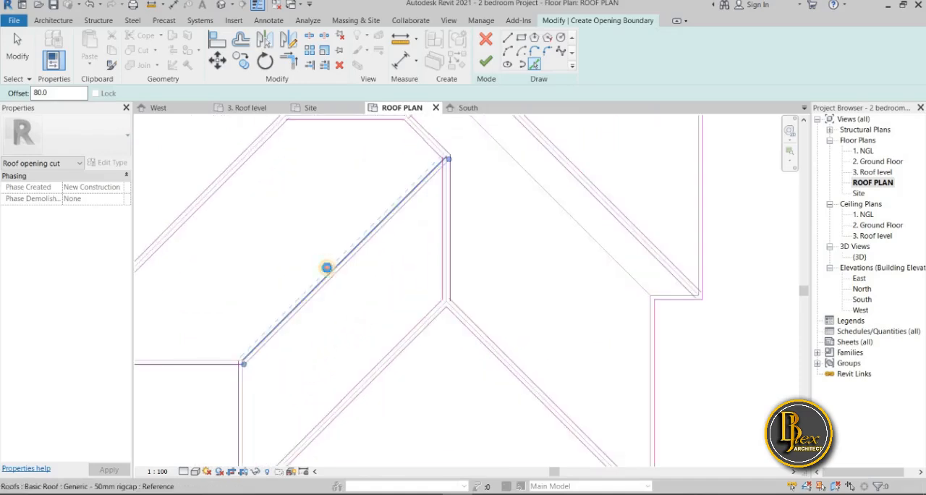
scroll(362, 278, "down", 4)
left_click(468, 292)
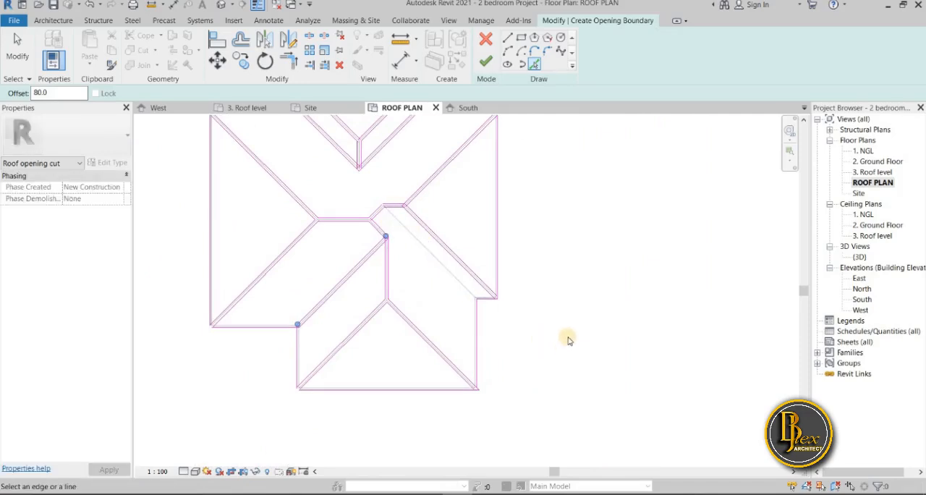
scroll(547, 292, "down", 4)
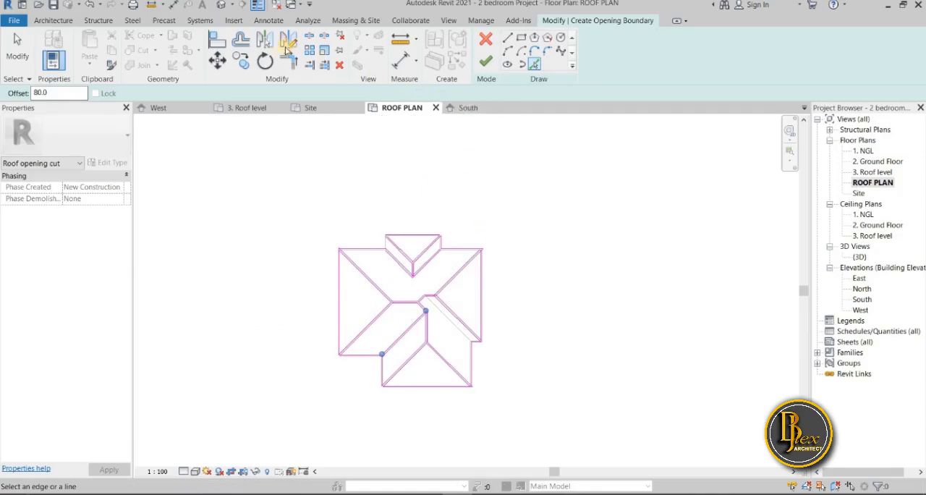
Trim the hip's offset lines to the adjoining eave and jog lines at the main roof's southeast corner
key("t")
key("r")
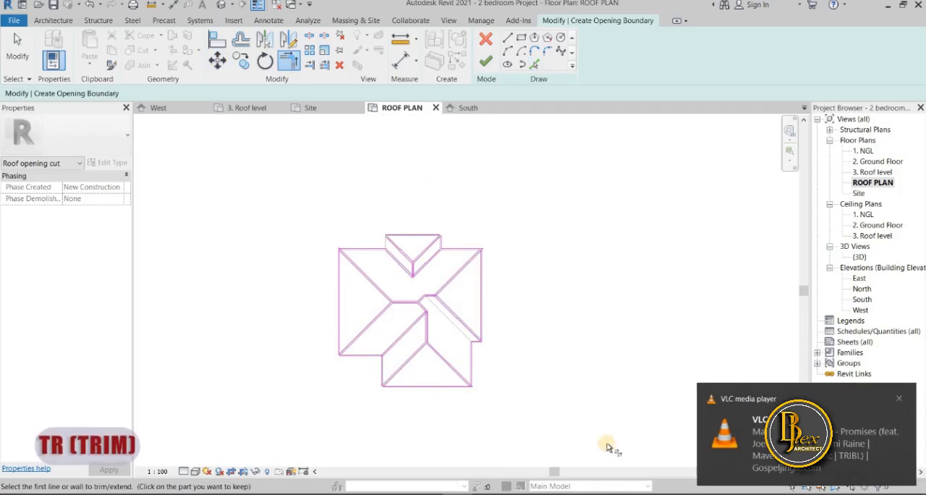
scroll(484, 297, "up", 2)
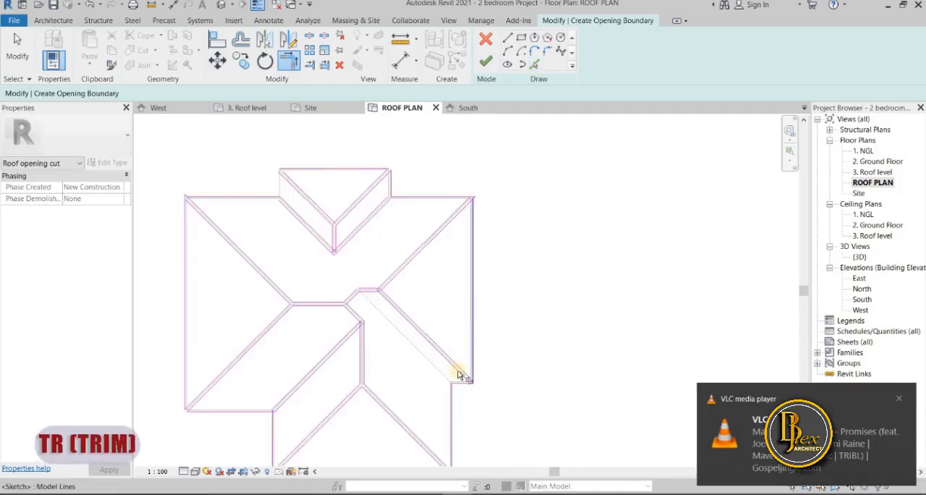
scroll(467, 387, "up", 4)
left_click(469, 330)
left_click(475, 339)
left_click(477, 325)
left_click(486, 325)
Trim the north and east eave boundary lines to the hip's offset lines at the main roof's northeast corner
scroll(516, 337, "down", 2)
middle_click_drag(530, 137, 471, 239)
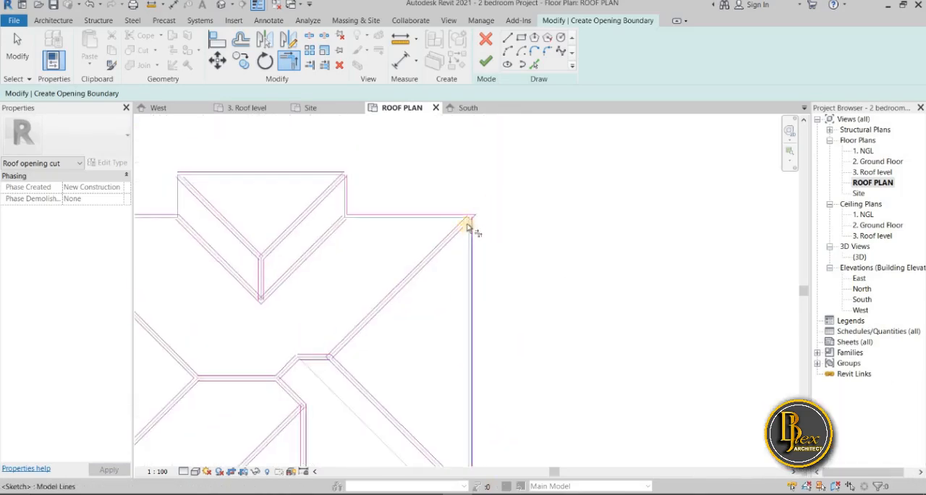
scroll(469, 220, "up", 2)
left_click(450, 209)
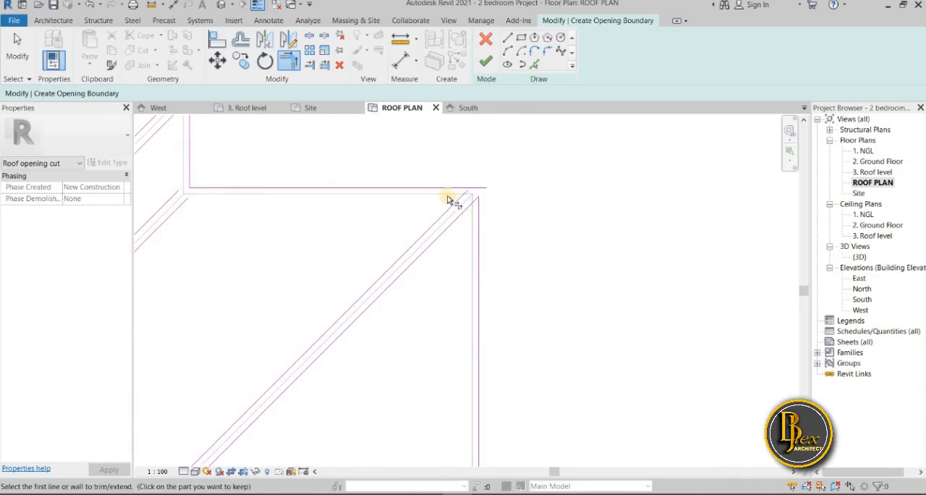
left_click(445, 189)
middle_click_drag(446, 235, 537, 345)
scroll(537, 344, "down", 1)
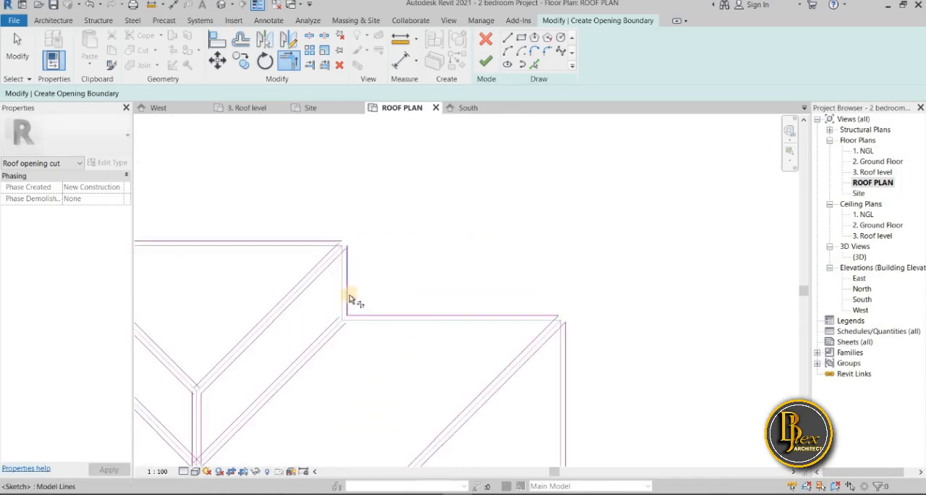
Trim the boundary lines at the north projection's east valley end and northeast hip corner into closed corners
left_click(366, 317)
left_click(345, 306)
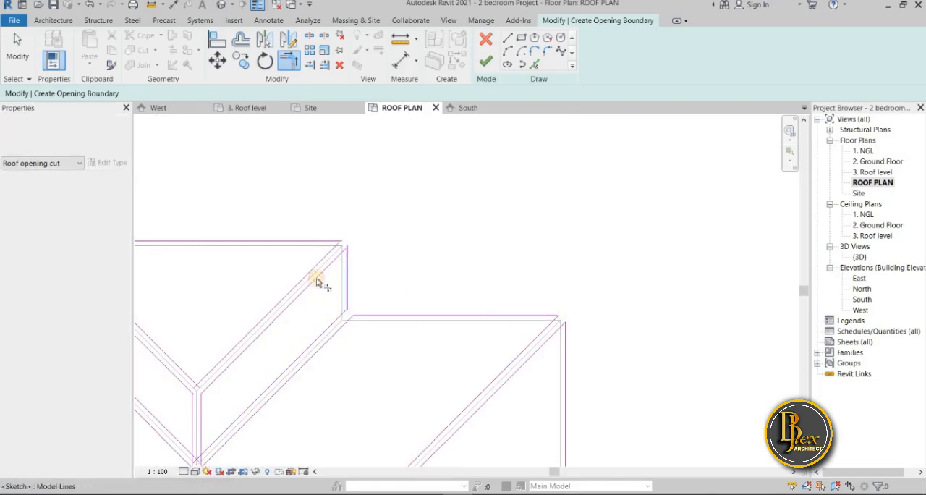
left_click(333, 253)
left_click(332, 242)
Trim the north projection's hip and ridge lines where they meet, and join the northwest hip line to the north edge
middle_click_drag(327, 291, 486, 317)
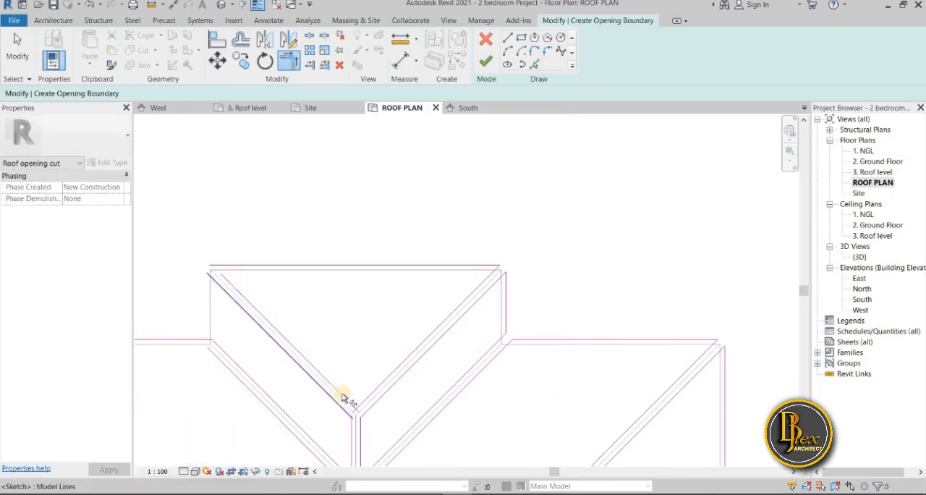
left_click(358, 401)
left_click(362, 405)
left_click(365, 413)
left_click(362, 430)
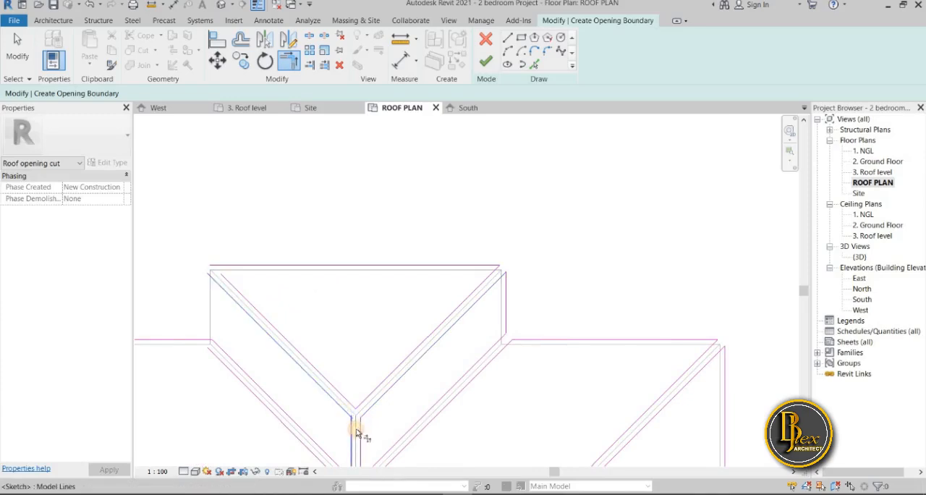
left_click(234, 287)
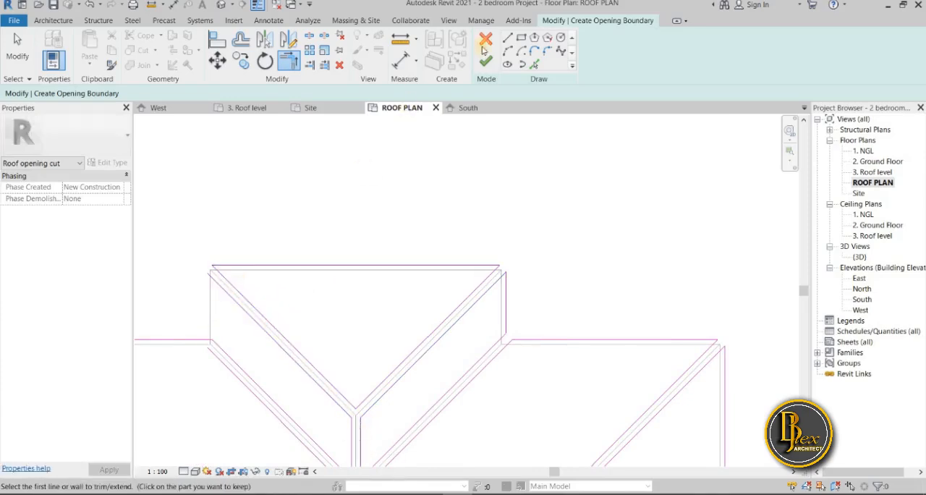
Add a boundary line offset 80 outside the north projection's west edge
left_click(534, 65)
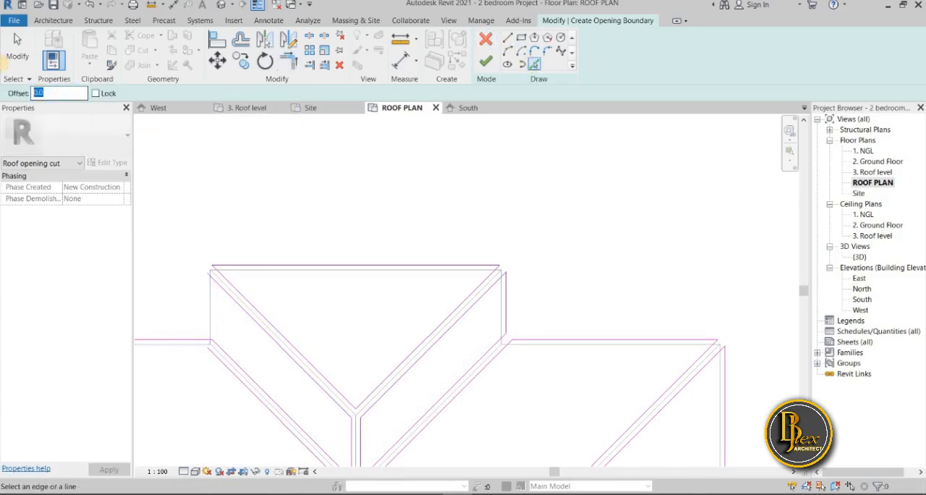
left_click(206, 326)
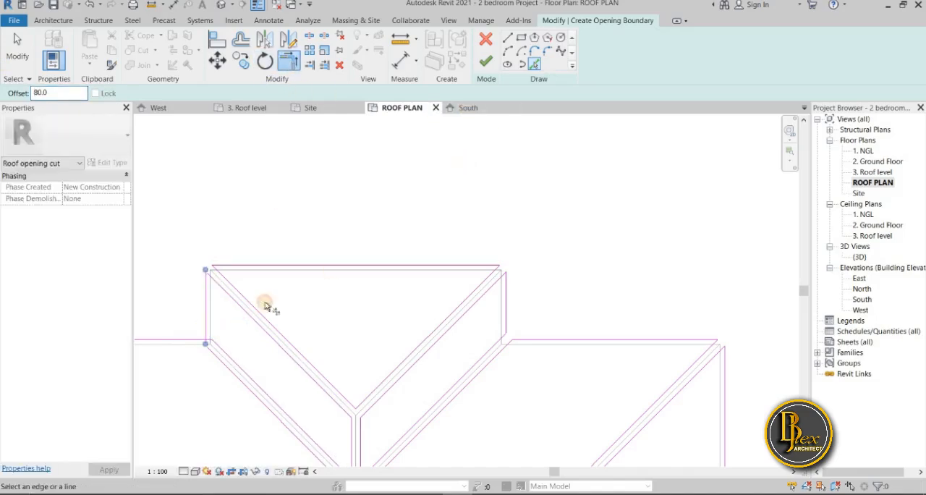
Trim the west edge, north eave and valley offset lines into closed corners at the north projection's west valley end
key("t")
key("r")
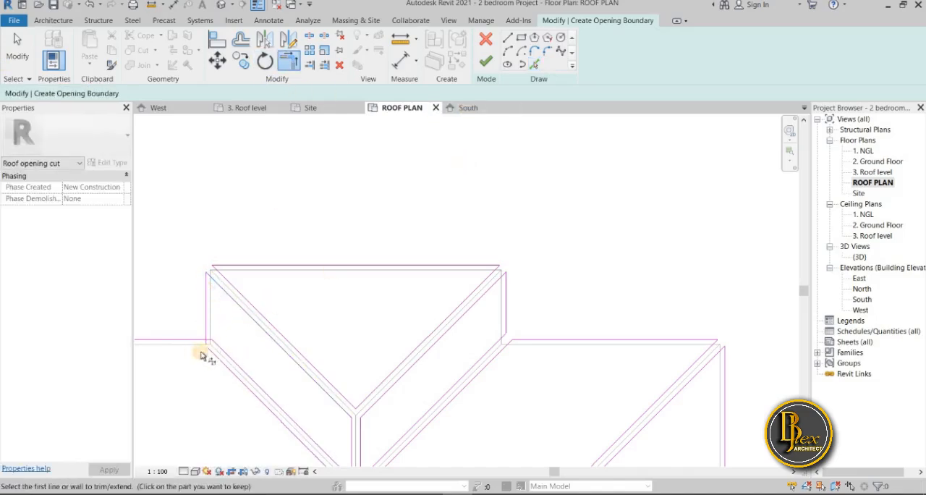
scroll(216, 346, "up", 4)
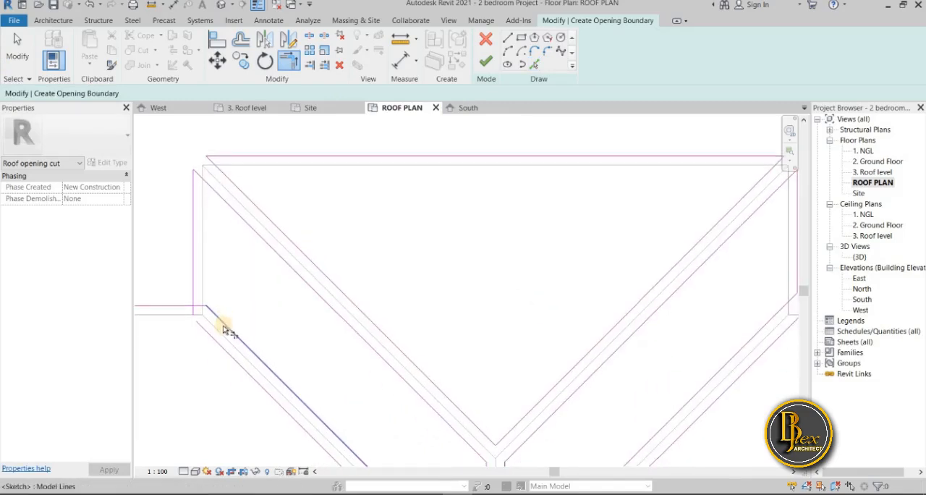
left_click(223, 326)
left_click(193, 292)
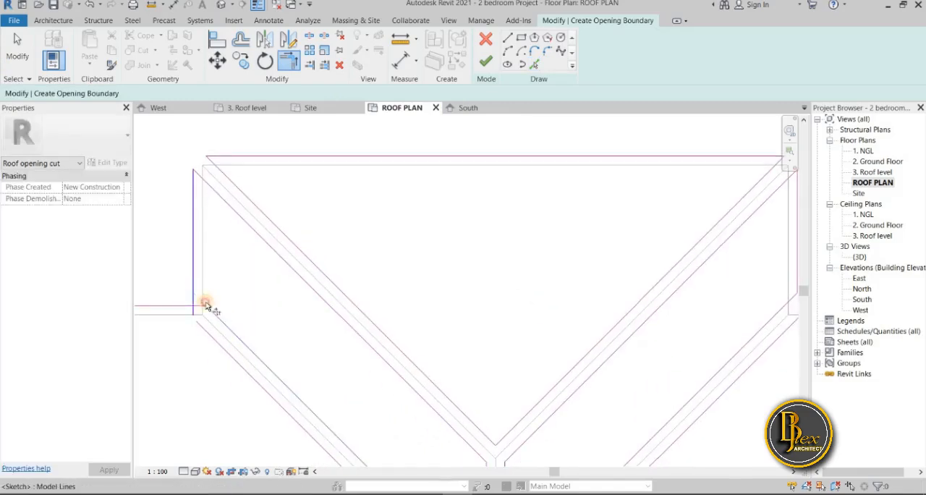
left_click(180, 306)
left_click(214, 343)
Trim the north and west eave boundary lines to the hip's offset lines at the main roof's northwest corner
scroll(200, 368, "down", 5)
middle_click_drag(283, 290, 324, 273)
left_click(217, 254)
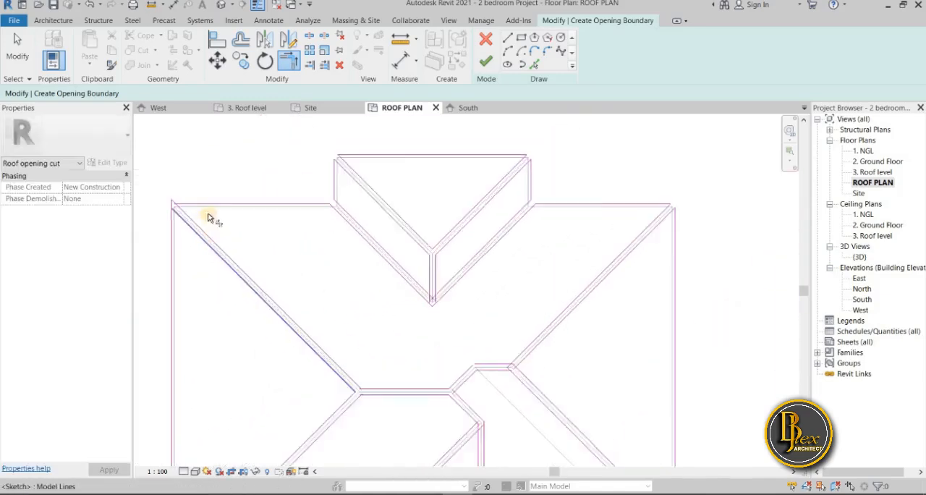
scroll(207, 212, "up", 3)
left_click(206, 222)
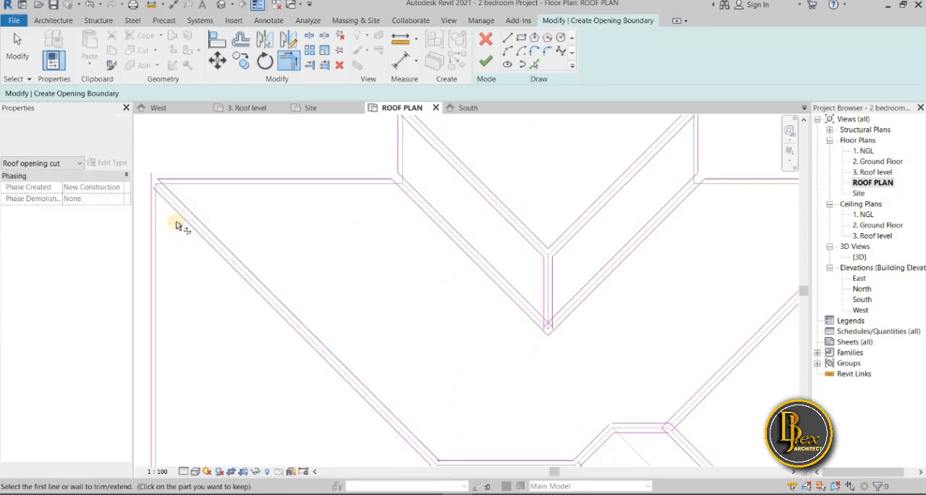
left_click(185, 210)
scroll(197, 294, "down", 4)
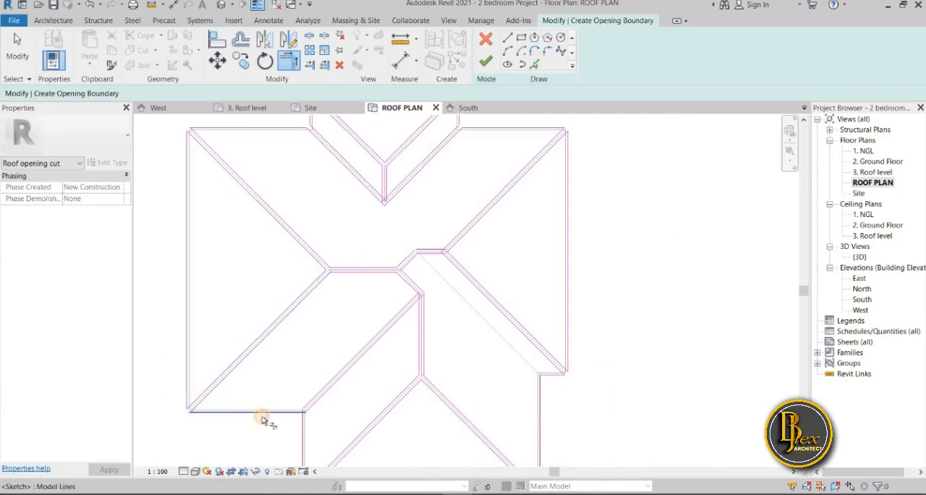
Trim the boundary lines where the main roof's south eave meets the south projection's west valley
scroll(262, 419, "up", 5)
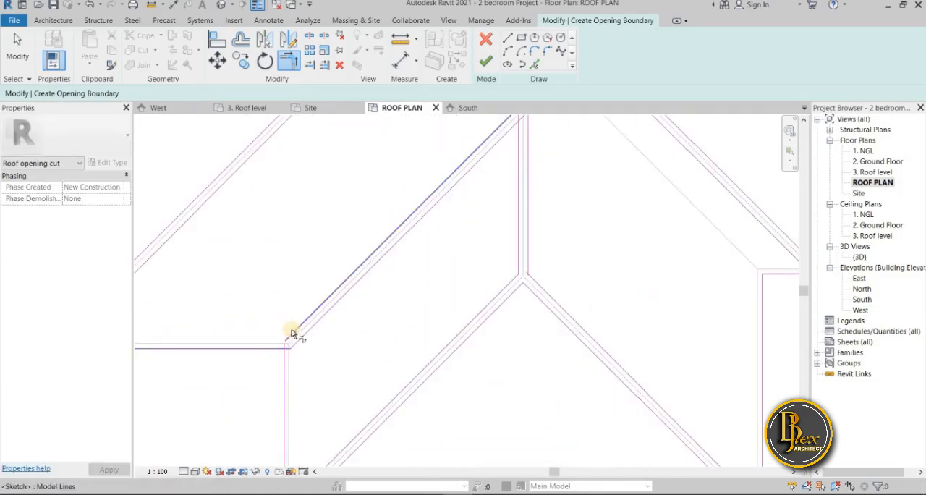
left_click(264, 349)
left_click(297, 348)
scroll(307, 381, "down", 1)
Trim the boundary lines to the hip's offset lines at the south projection's southwest corner
middle_click_drag(307, 380, 312, 257)
scroll(302, 296, "down", 2)
scroll(293, 329, "up", 3)
scroll(296, 330, "up", 2)
left_click(348, 344)
Trim the south and east edge boundary lines to the hip's offset lines at the south projection's southeast corner
scroll(374, 351, "down", 3)
middle_click_drag(373, 351, 178, 390)
scroll(361, 357, "up", 2)
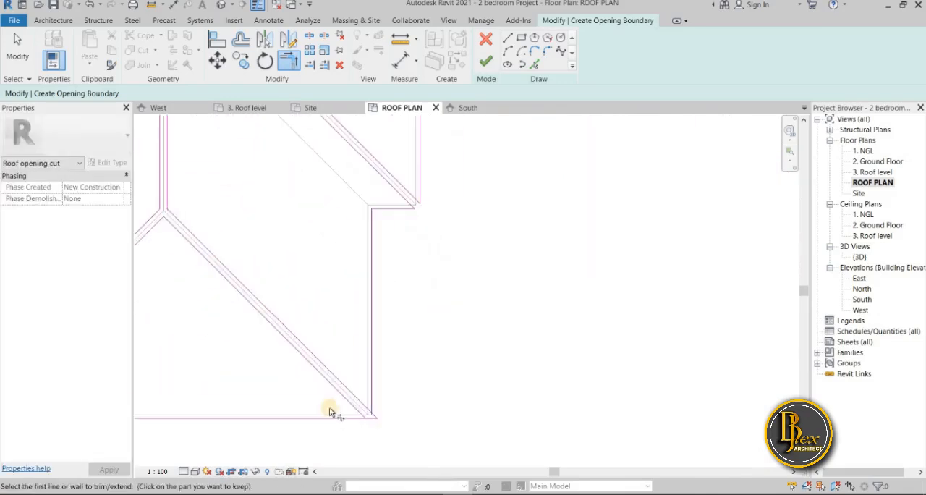
left_click(346, 417)
left_click(352, 405)
left_click(359, 401)
left_click(374, 395)
scroll(395, 409, "down", 3)
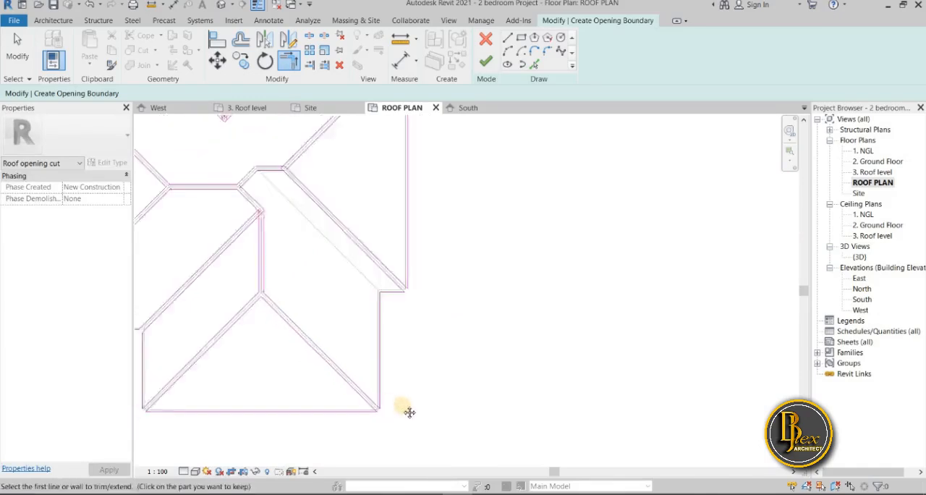
Trim the south projection's ridge offset line to the southeast hip's offset line where they meet
scroll(304, 337, "up", 1)
scroll(305, 311, "up", 2)
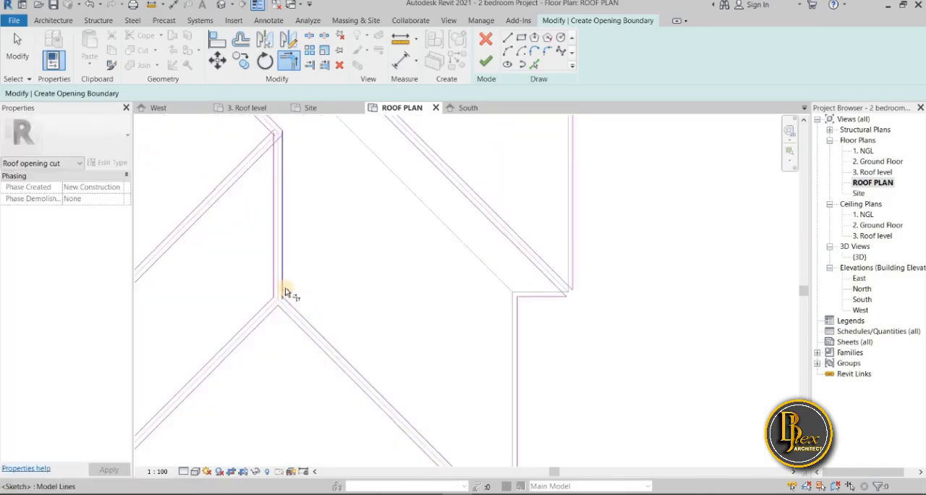
left_click(289, 305)
Trim the offset lines into closed corners from the south projection's upper ridge end to the short east ridge and its hips
scroll(289, 307, "down", 2)
middle_click_drag(291, 312, 282, 424)
scroll(268, 340, "up", 2)
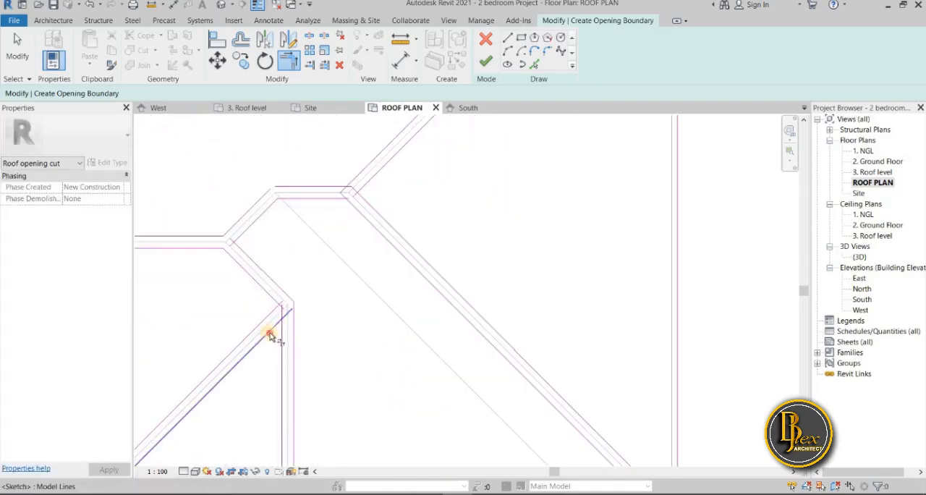
left_click(281, 338)
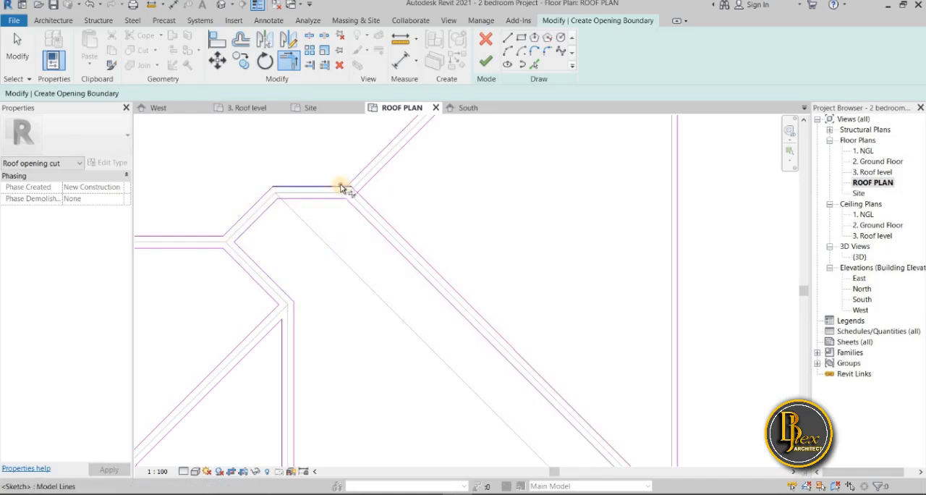
left_click(366, 186)
left_click(363, 200)
Trim the north projection's ridge offset lines to the inner valley lines, and close the outer valley lines at their lower point
scroll(396, 262, "down", 2)
middle_click_drag(396, 262, 343, 185)
scroll(421, 367, "down", 2)
middle_click_drag(422, 369, 429, 466)
scroll(429, 463, "down", 1)
scroll(291, 264, "up", 4)
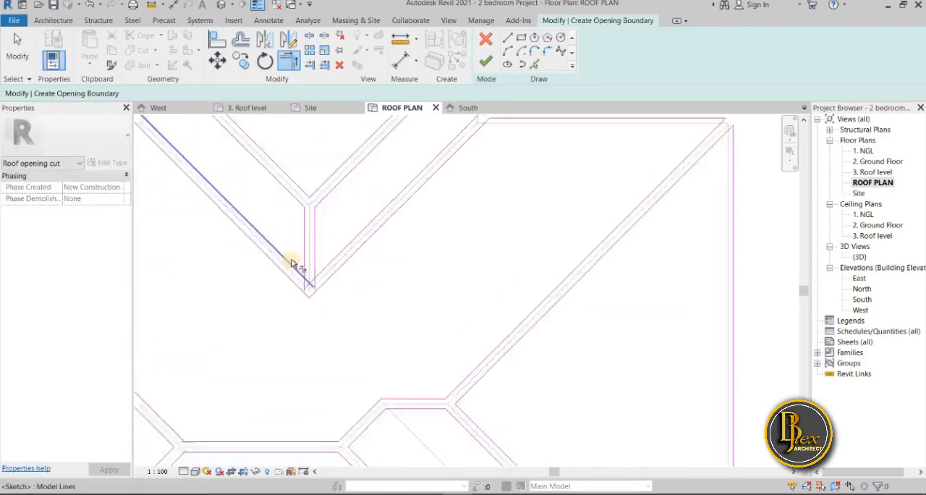
left_click(315, 275)
left_click(337, 284)
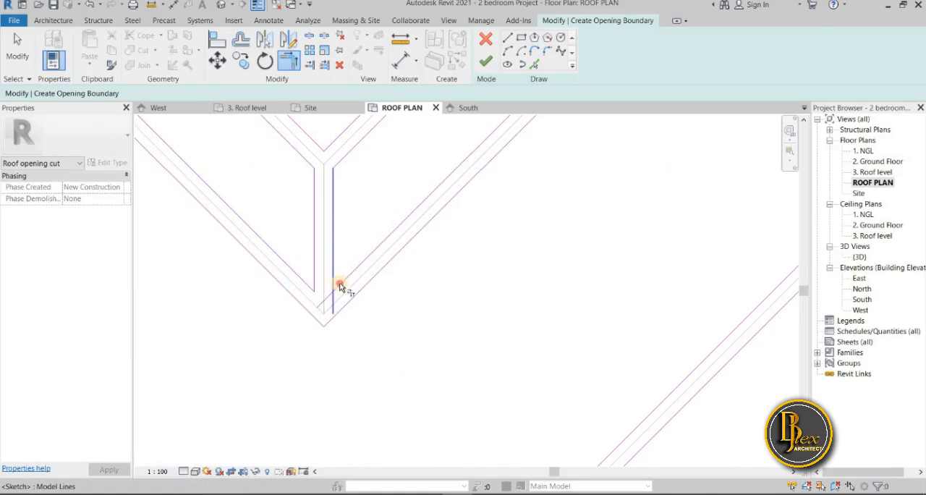
left_click(339, 287)
left_click(334, 318)
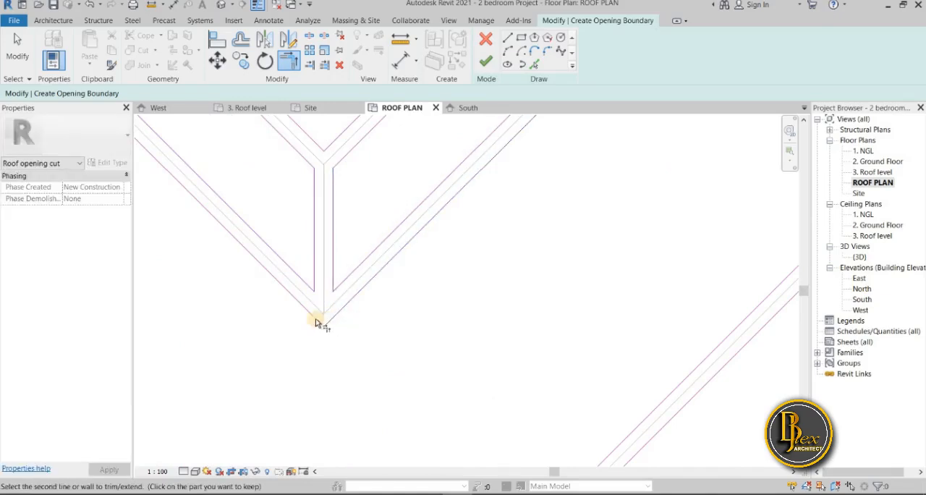
Try to finish the opening boundary, locate the highlighted intersecting lines, and return to the sketch
scroll(330, 331, "down", 2)
middle_click_drag(330, 331, 333, 377)
scroll(332, 375, "down", 1)
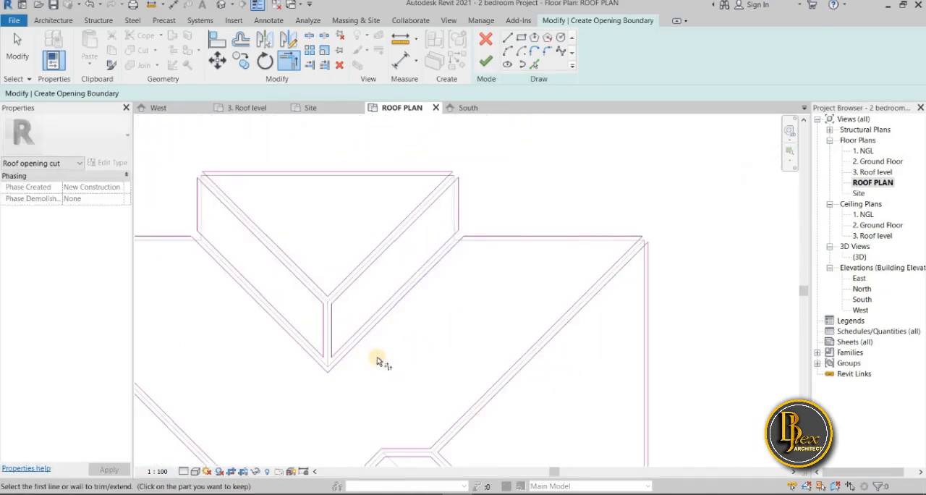
scroll(378, 357, "down", 2)
middle_click_drag(379, 355, 382, 189)
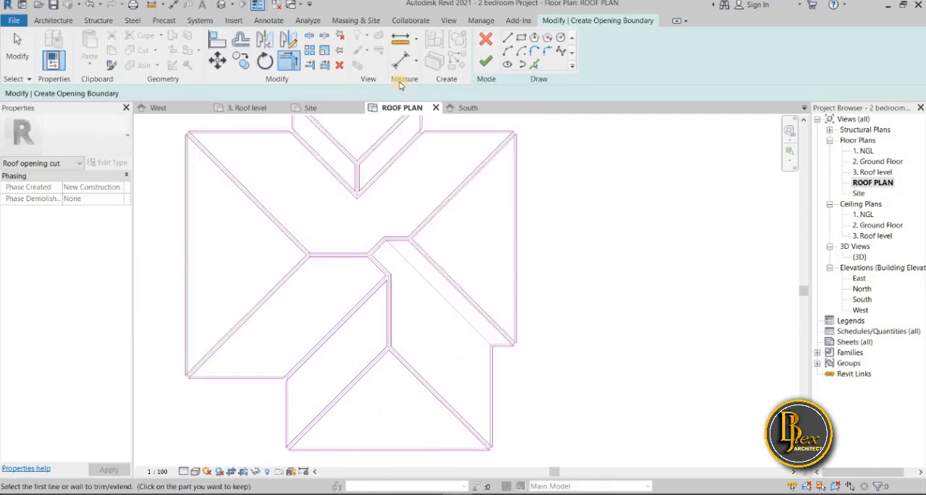
left_click(486, 61)
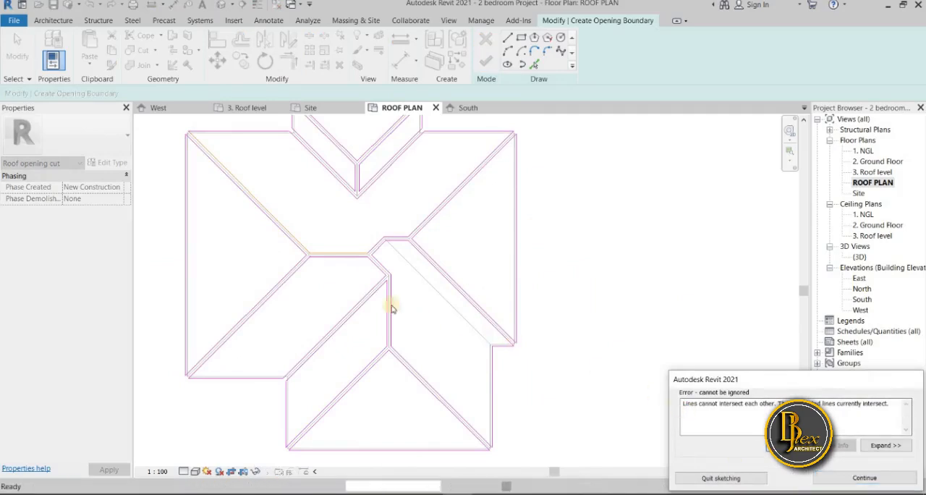
scroll(207, 196, "up", 2)
middle_click_drag(207, 196, 363, 297)
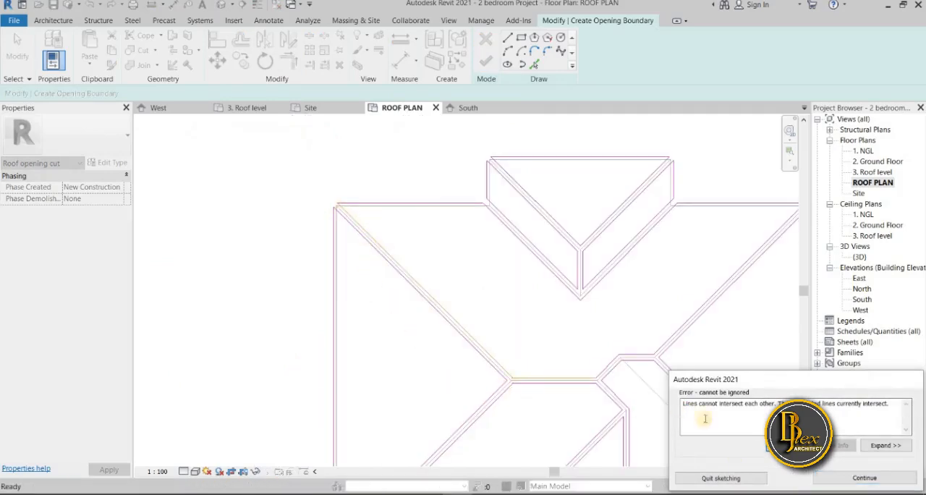
scroll(511, 385, "up", 4)
left_click(845, 477)
Trim the hip and ridge offset lines at the main ridge's west end, and finish the roof opening sketch
key("t")
key("r")
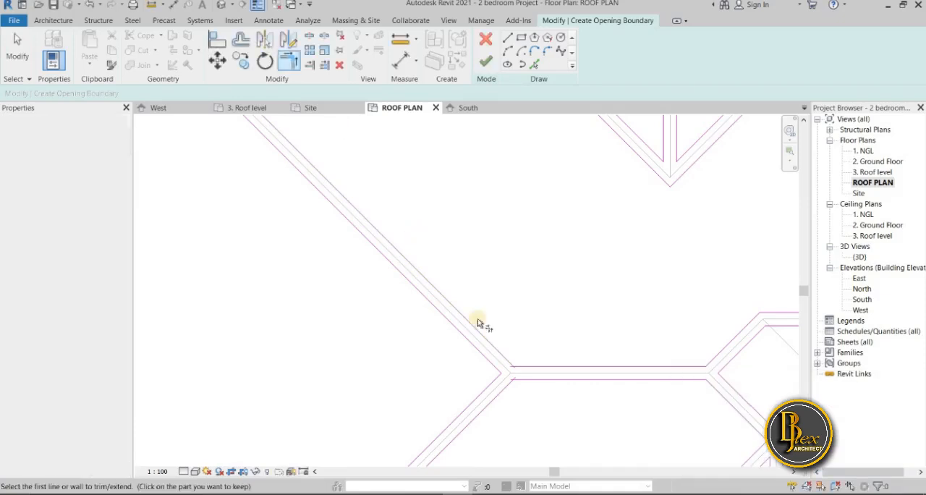
left_click(488, 340)
left_click(531, 369)
left_click(519, 388)
left_click(513, 395)
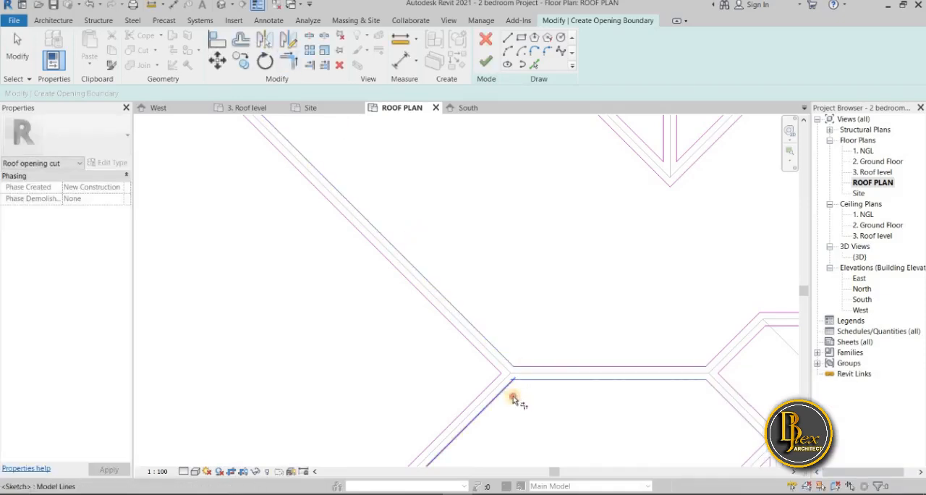
scroll(528, 408, "down", 3)
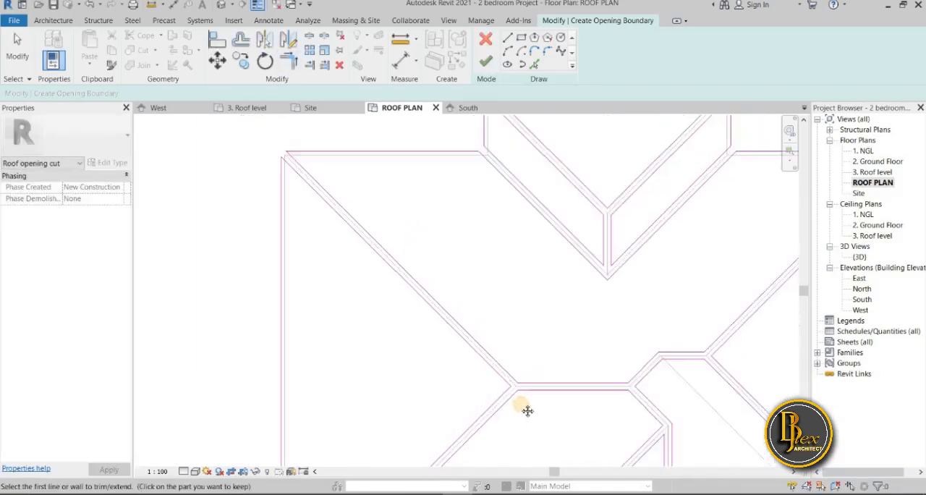
left_click(487, 62)
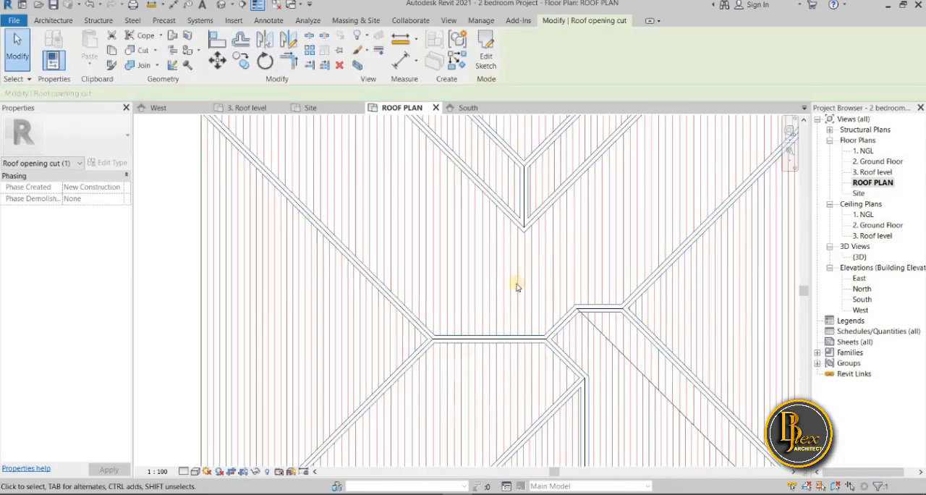
scroll(517, 284, "down", 3)
middle_click_drag(440, 277, 327, 273)
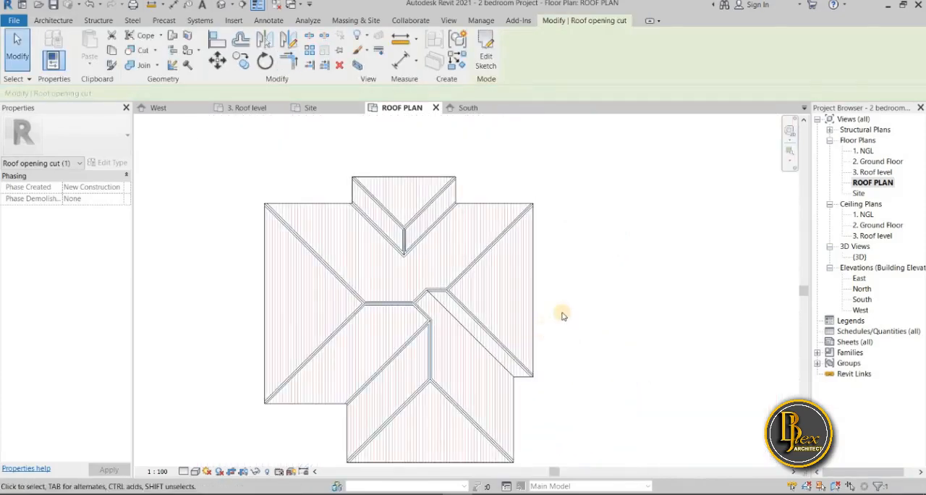
left_click(563, 315)
Examine the ridge caps left by the opening cut along the hips, valleys and ridges in the roof plan
scroll(550, 380, "down", 4)
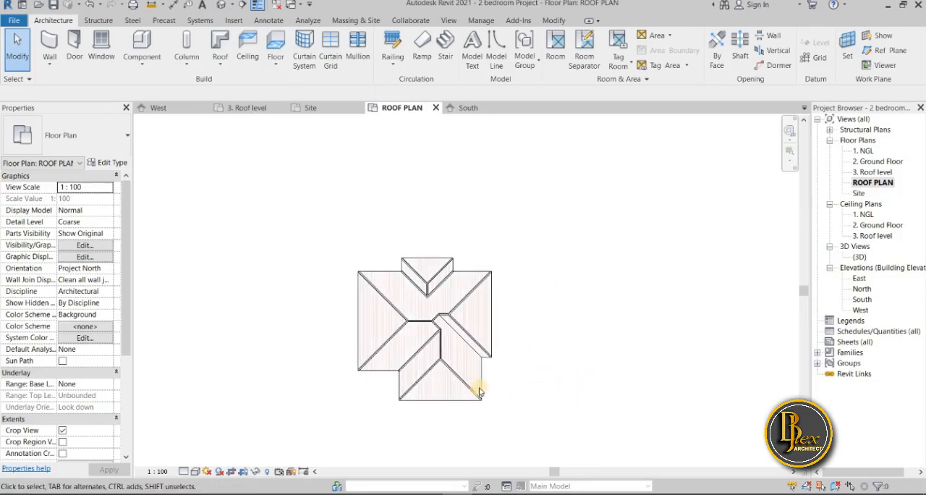
scroll(480, 390, "up", 3)
scroll(552, 383, "down", 3)
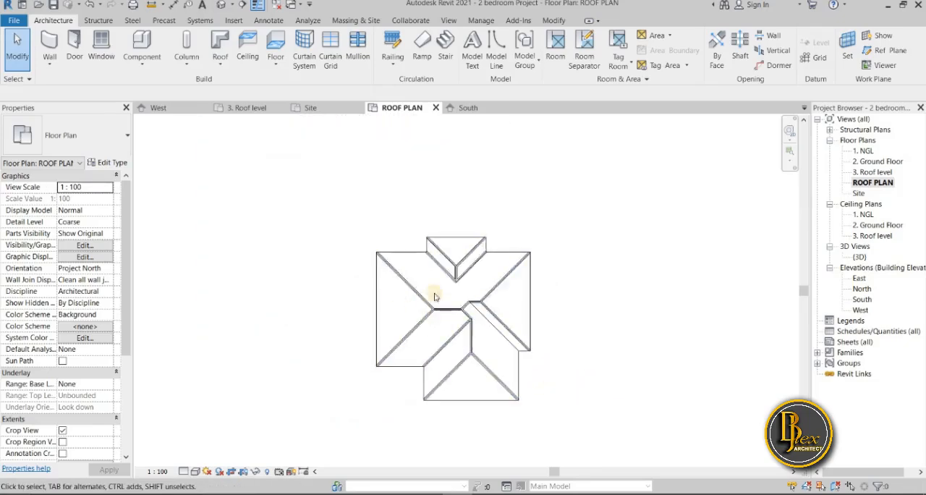
scroll(493, 326, "up", 5)
scroll(451, 233, "down", 5)
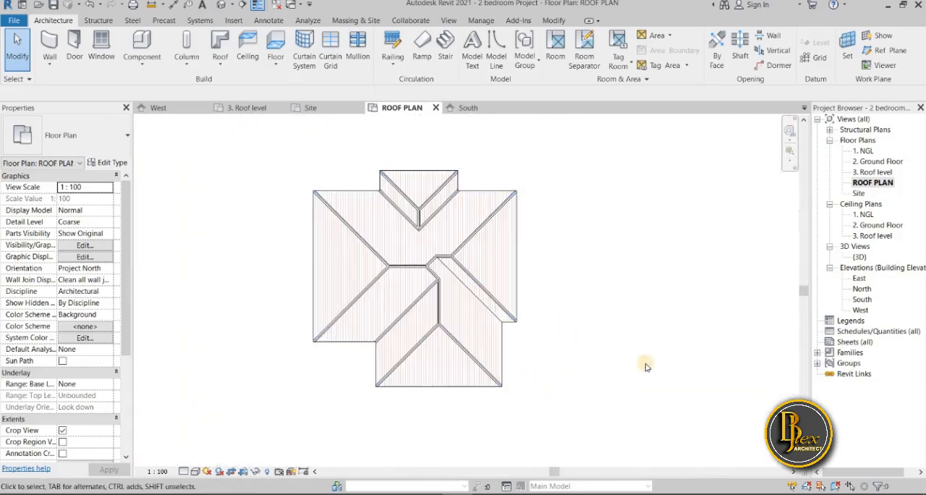
middle_click_drag(477, 303, 473, 334)
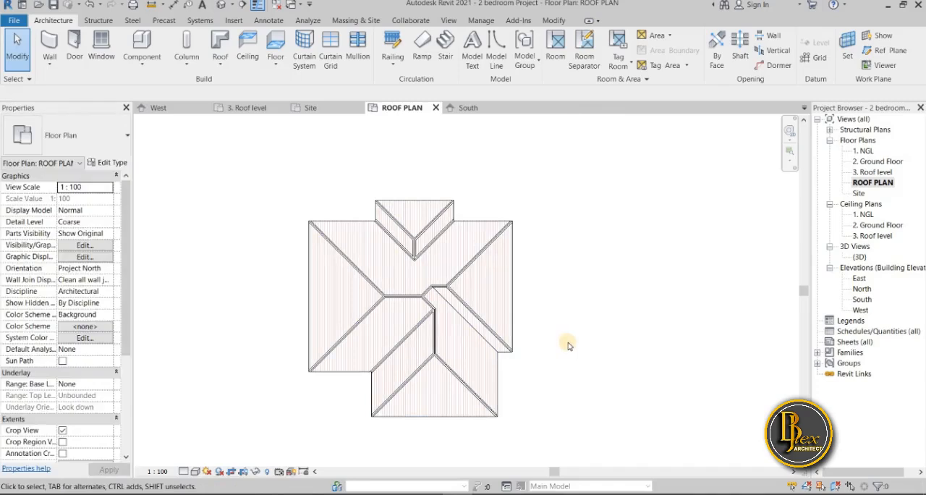
scroll(381, 224, "up", 4)
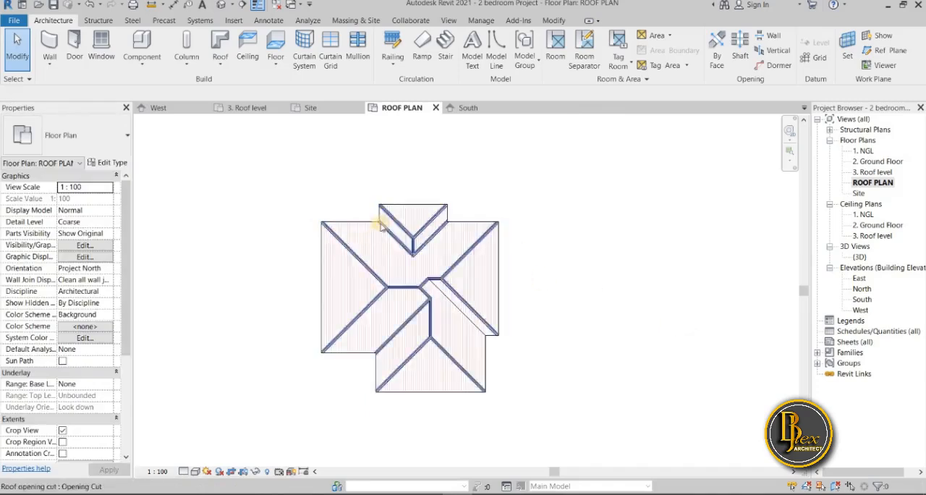
scroll(394, 217, "down", 4)
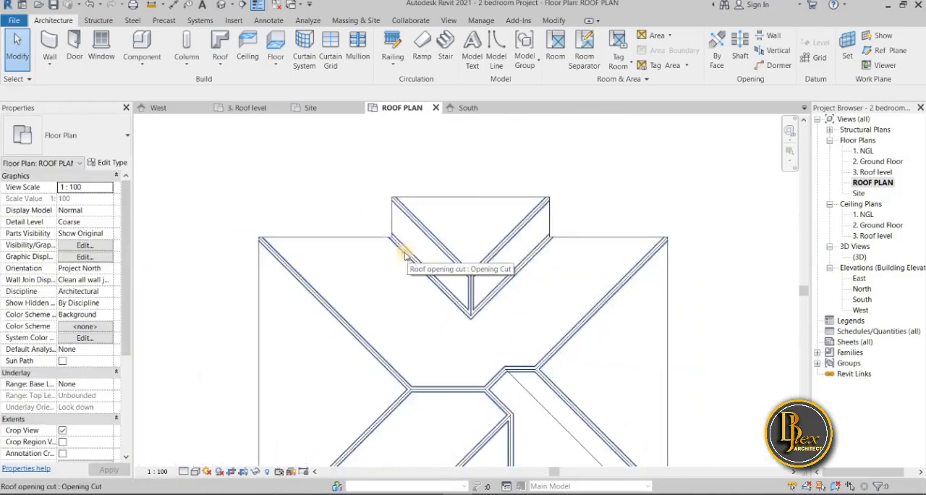
scroll(620, 314, "up", 3)
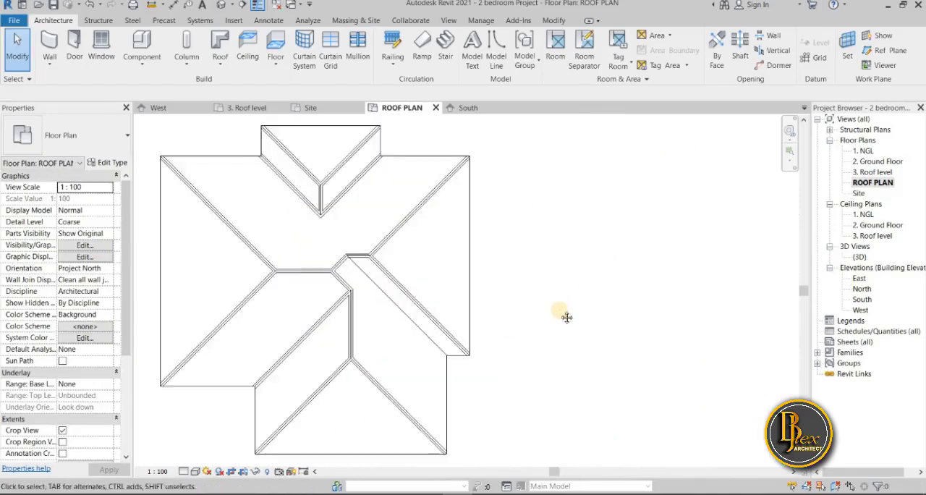
middle_click_drag(625, 316, 645, 315)
scroll(619, 356, "down", 1)
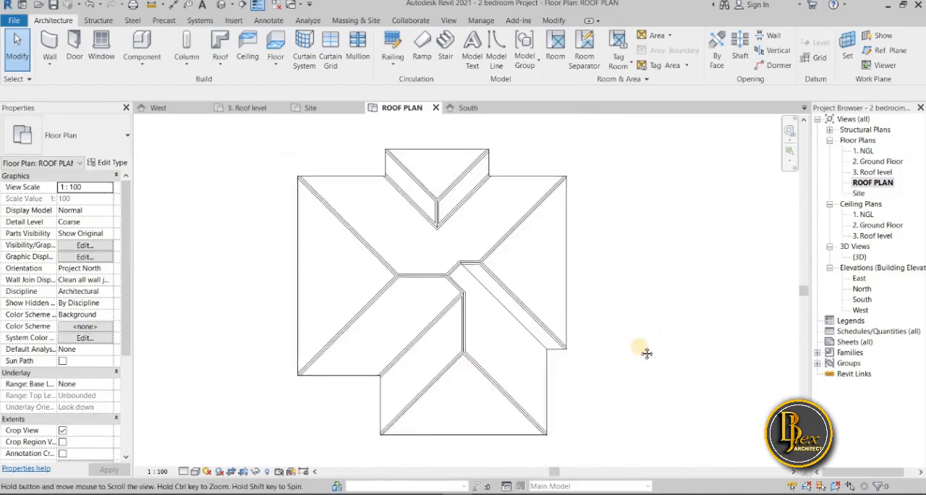
middle_click_drag(644, 352, 681, 344)
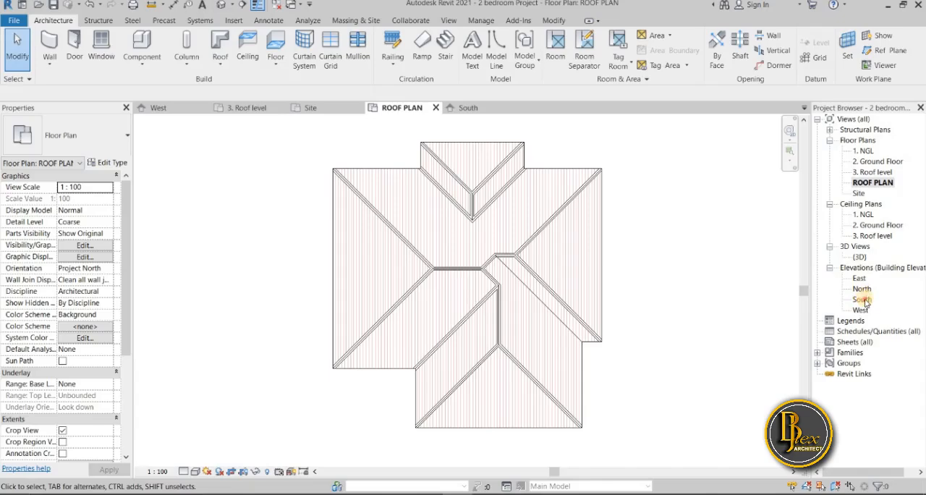
Open the South elevation and examine the ridge caps along the roof's eaves and hips
double_click(862, 299)
middle_click_drag(378, 391, 379, 270)
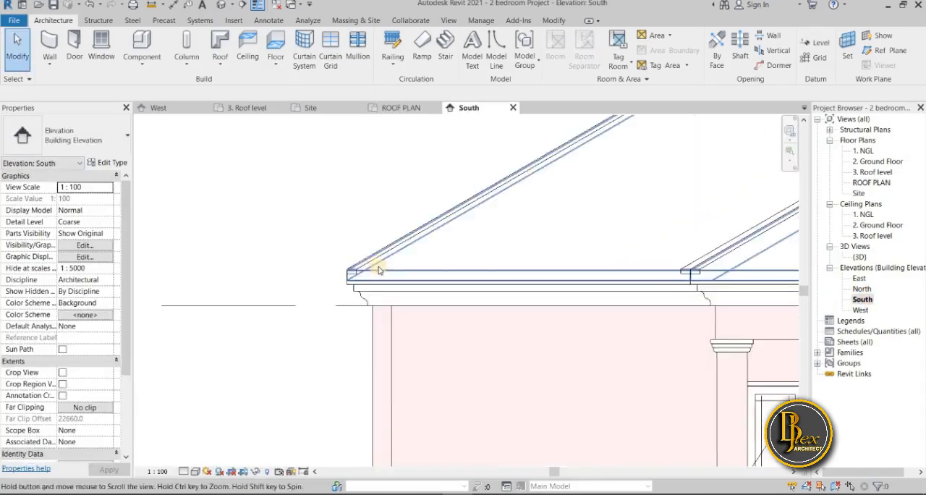
scroll(346, 326, "down", 4)
middle_click_drag(494, 356, 430, 343)
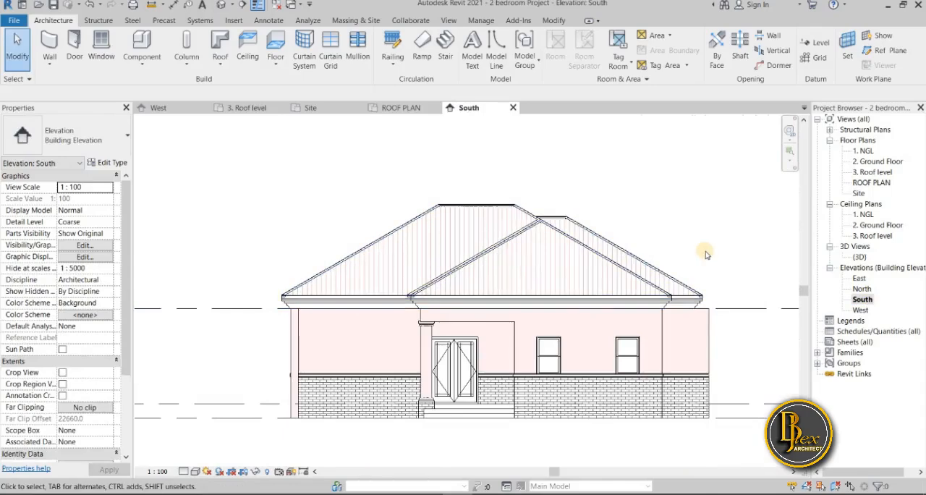
Open the ROOF PLAN floor plan and inspect the overlapping main roof, roof opening cut and ridge cap roof near the southwest hip
double_click(871, 183)
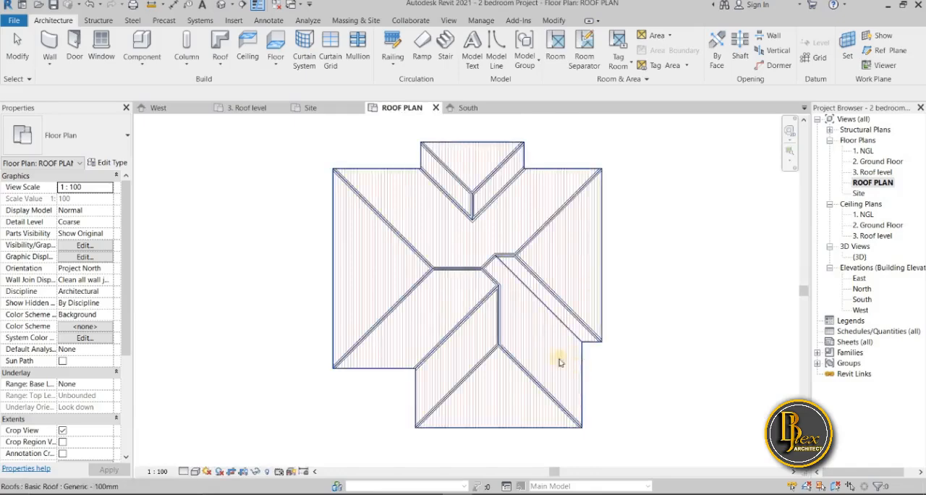
scroll(471, 439, "up", 4)
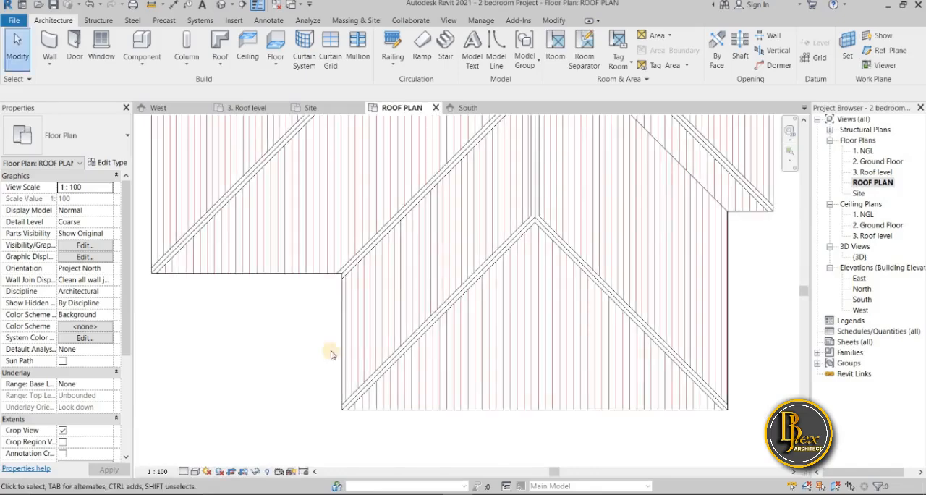
left_click(441, 410)
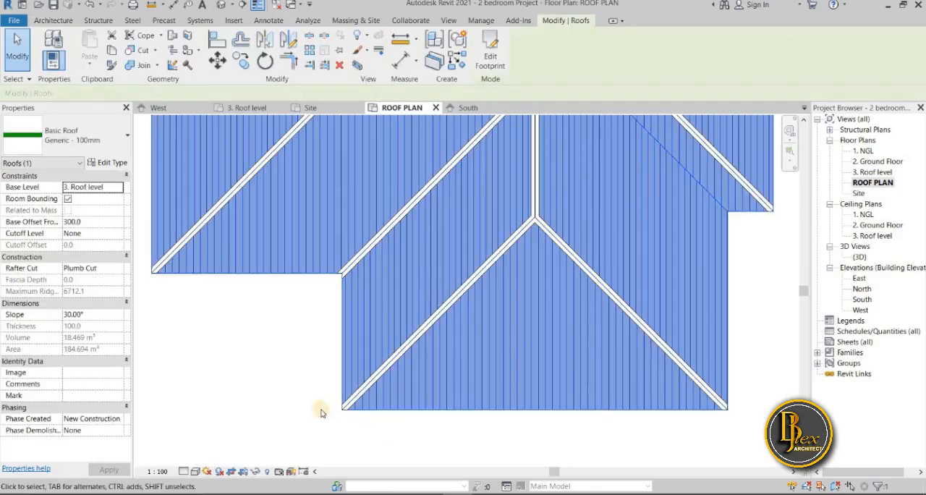
scroll(282, 390, "down", 3)
left_click(289, 388)
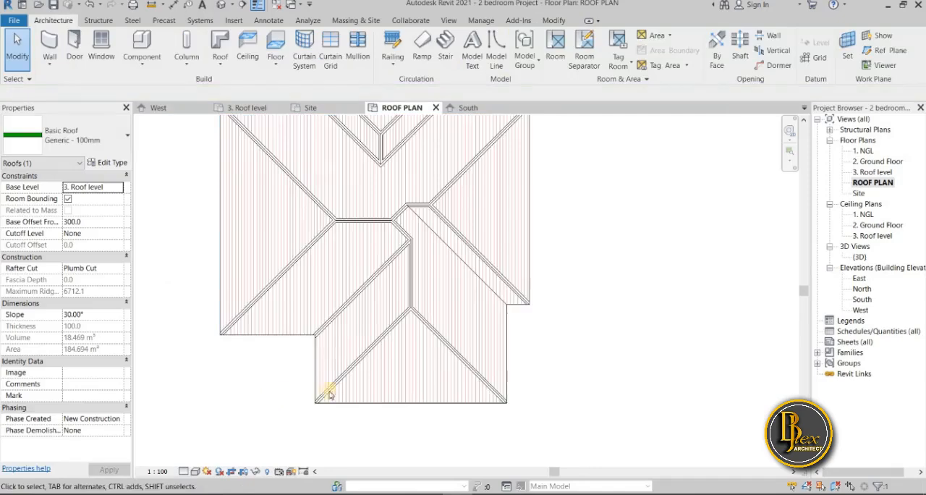
left_click(375, 409)
left_click(310, 403)
scroll(335, 399, "up", 4)
left_click(321, 386)
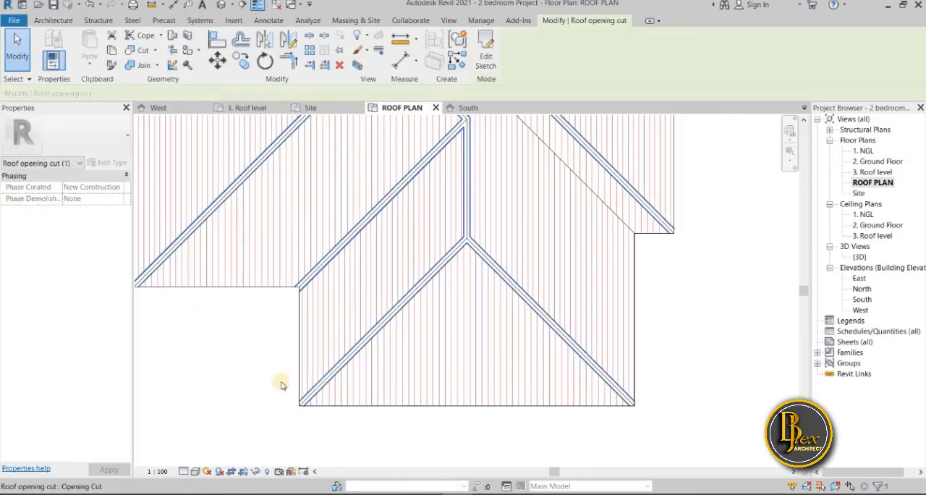
scroll(268, 381, "up", 3)
left_click(287, 387)
scroll(329, 416, "up", 3)
left_click(319, 419)
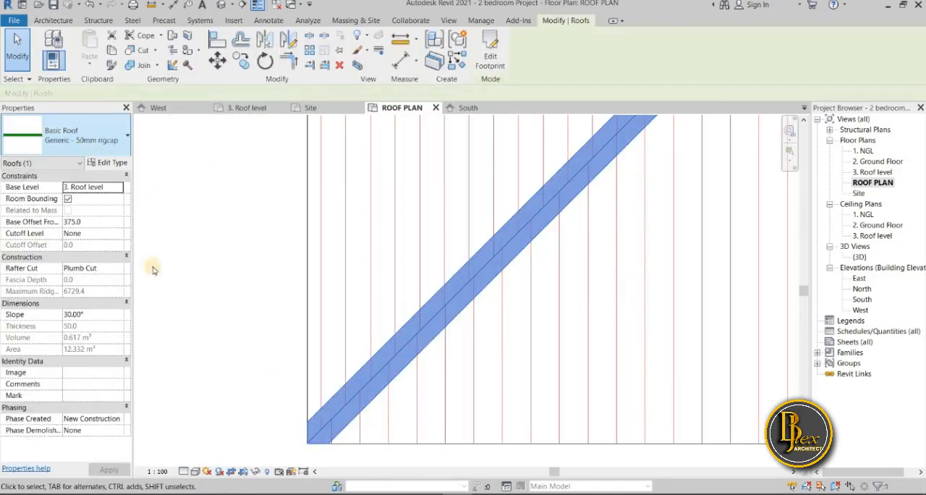
Select the Generic - 100mm main roof and open the material of its Structure layer for editing
left_click(287, 340)
left_click(293, 362)
scroll(260, 365, "down", 5)
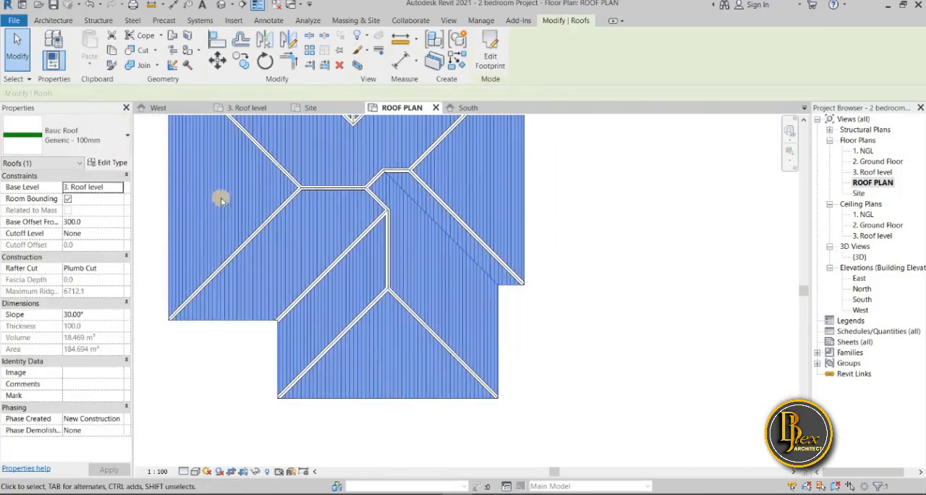
scroll(293, 349, "down", 3)
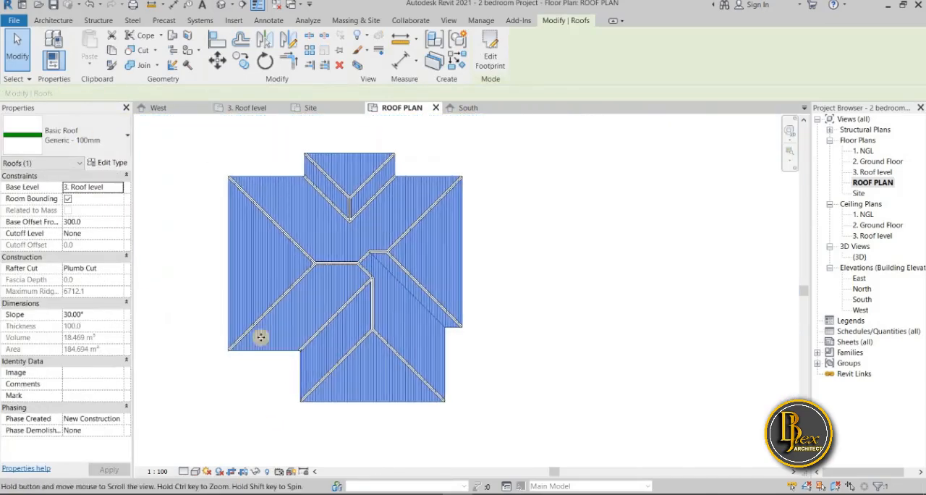
left_click(112, 163)
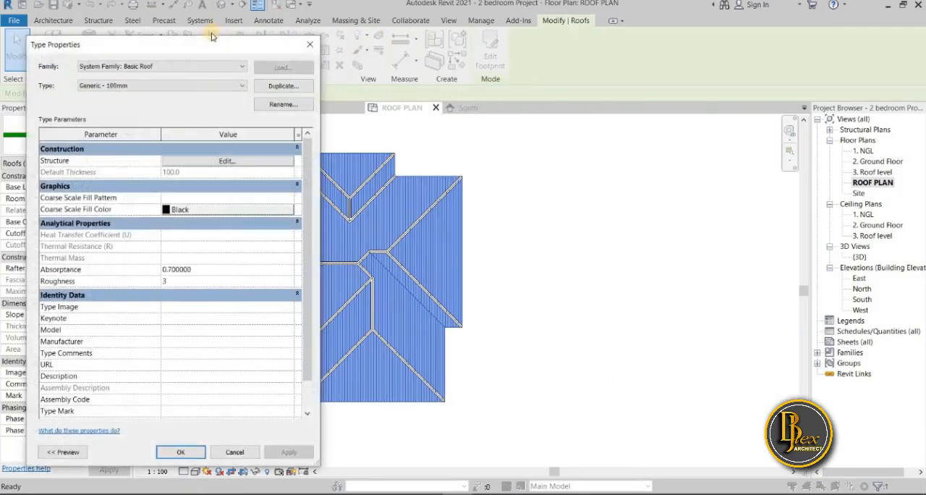
left_click_drag(215, 50, 698, 43)
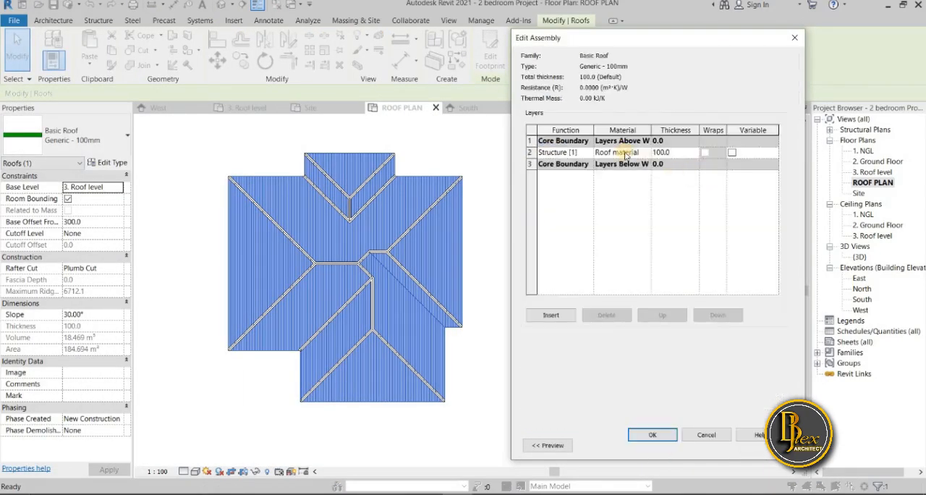
left_click(650, 154)
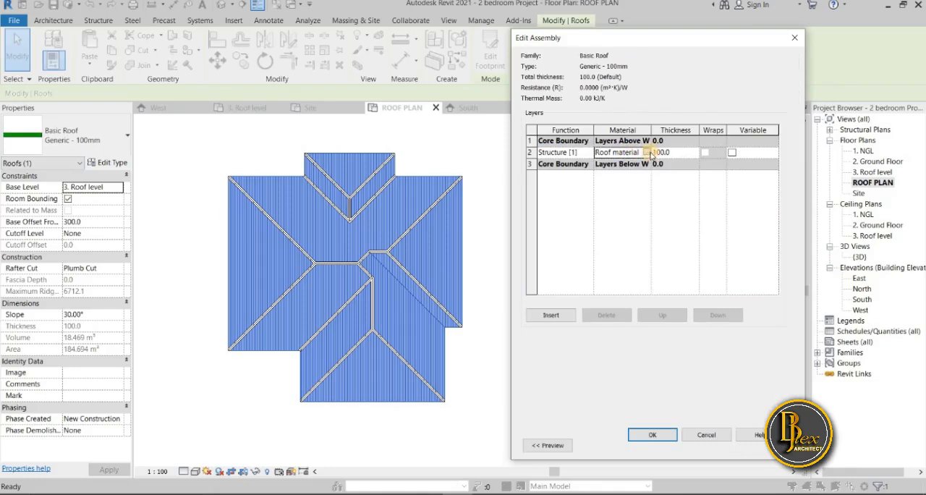
left_click(647, 153)
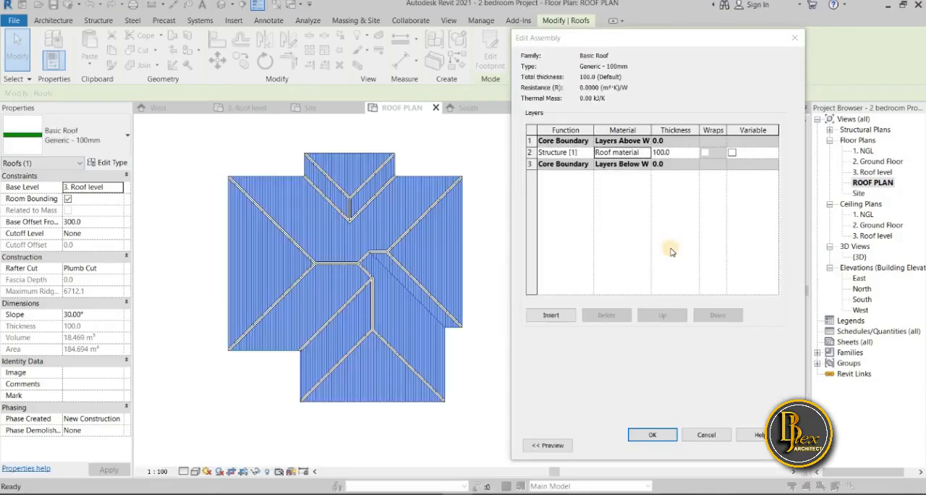
Open the foreground surface pattern of Roof material and start a new fill pattern of the Model type
left_click_drag(214, 68, 686, 30)
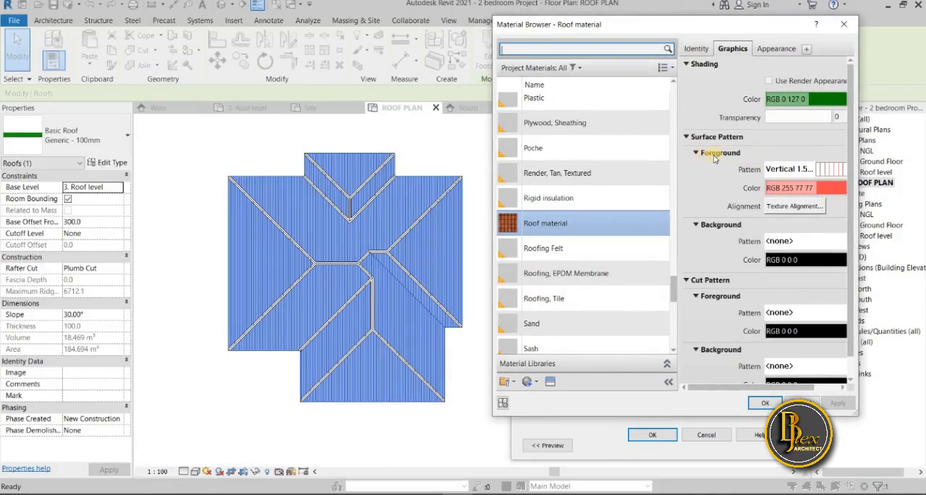
left_click(836, 174)
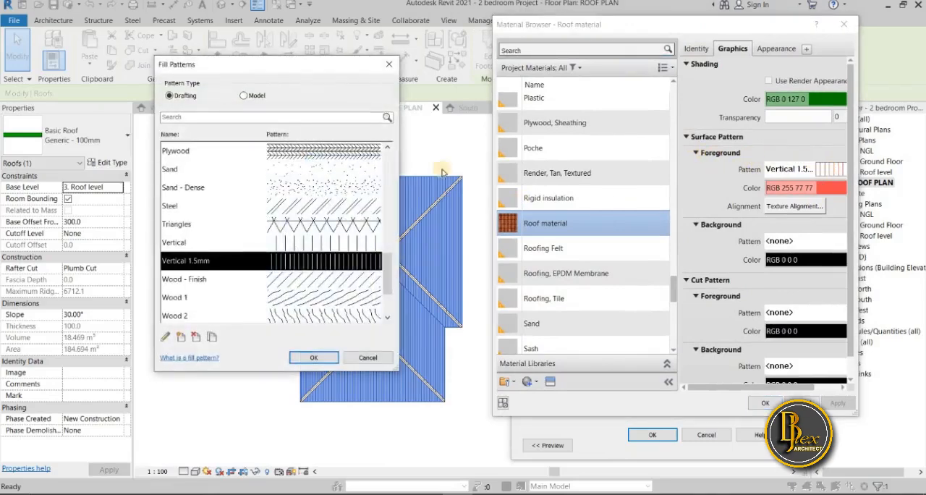
left_click_drag(537, 67, 649, 72)
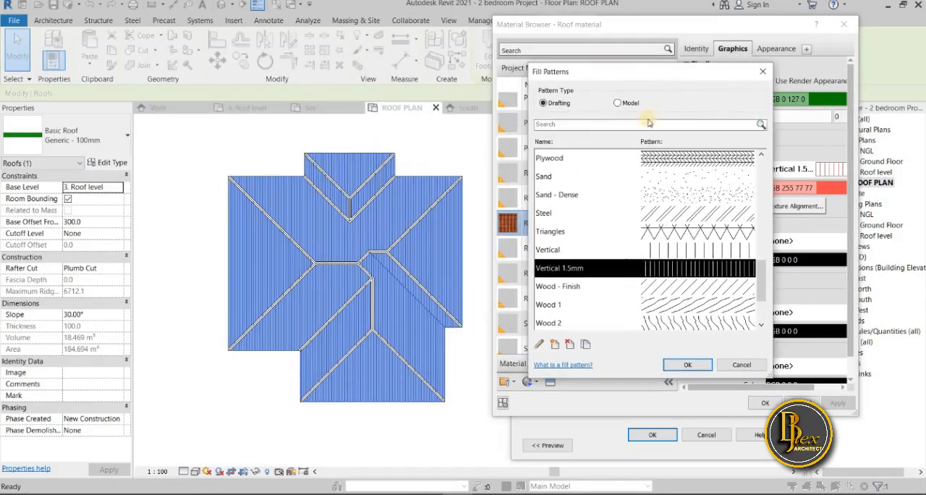
left_click(618, 103)
scroll(637, 265, "up", 4)
scroll(631, 269, "down", 5)
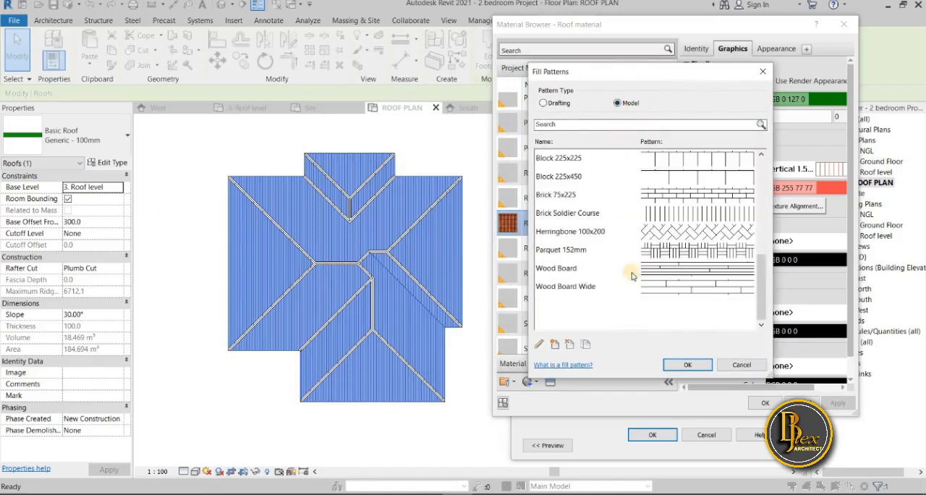
left_click(554, 345)
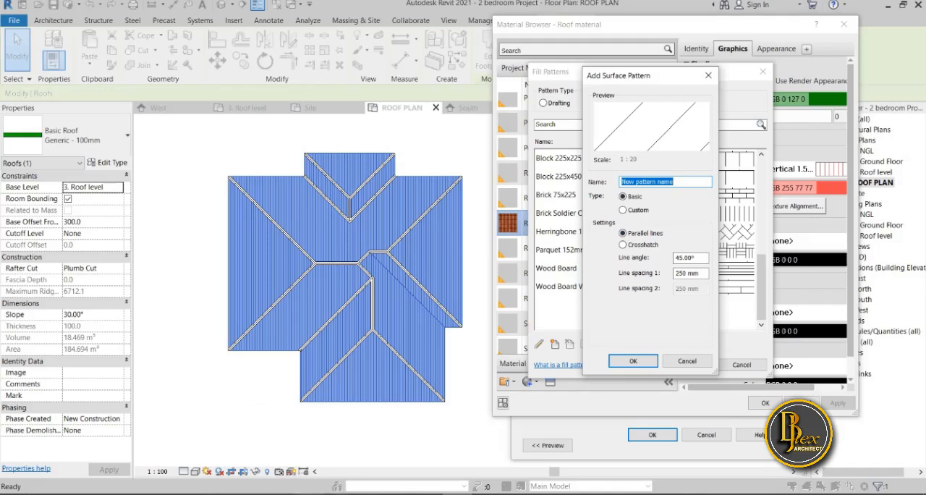
Name the new surface pattern "roof fall"
left_click(367, 494)
left_click(682, 183)
left_click(300, 403)
left_click(416, 403)
left_click(417, 403)
left_click(316, 420)
left_click(340, 447)
left_click(317, 420)
left_click(246, 420)
left_click(423, 418)
left_click(423, 419)
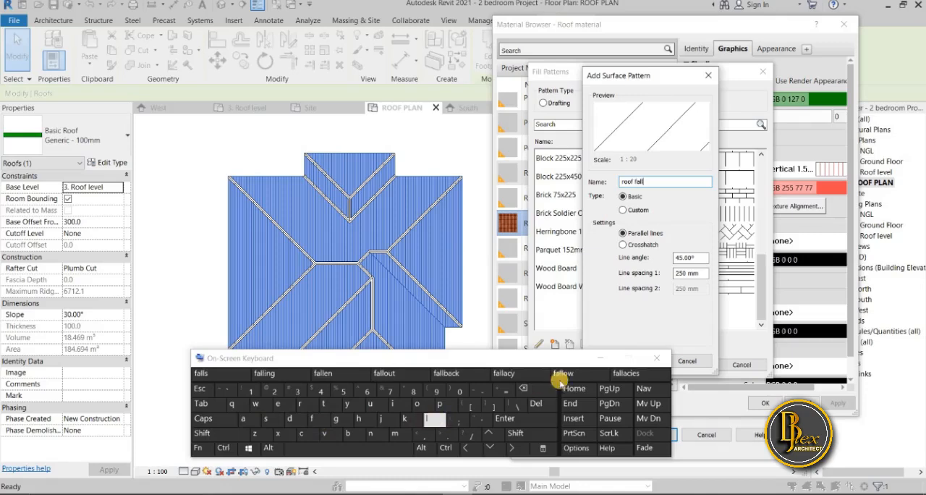
left_click(601, 357)
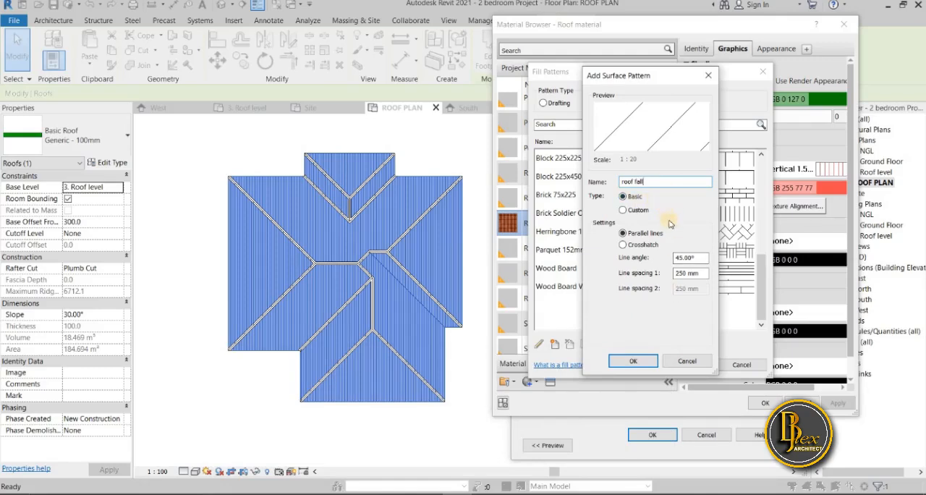
Set the roof fall pattern's line angle to 90° and its line spacing 1 to 60 mm
left_click(673, 258)
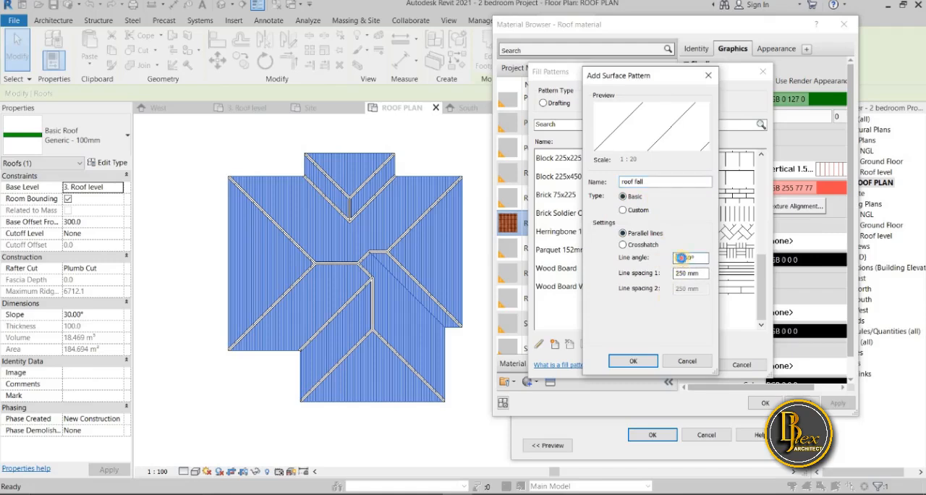
double_click(681, 261)
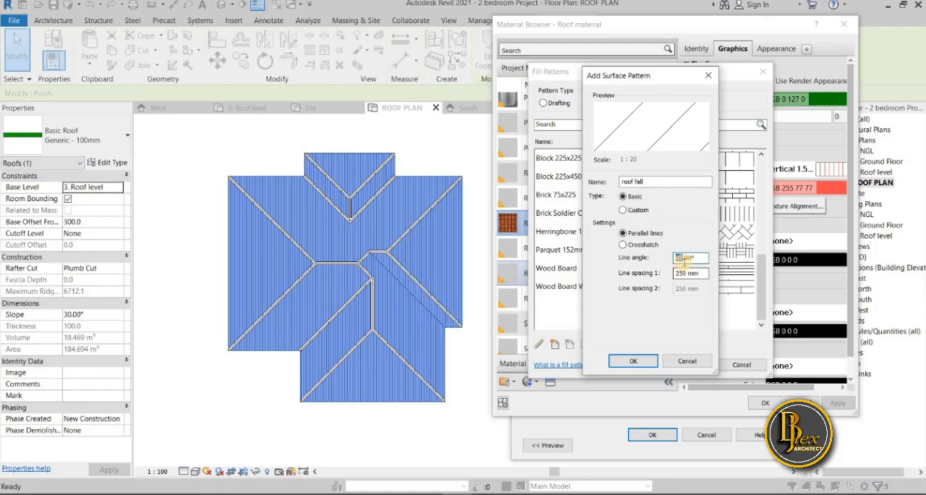
type("90")
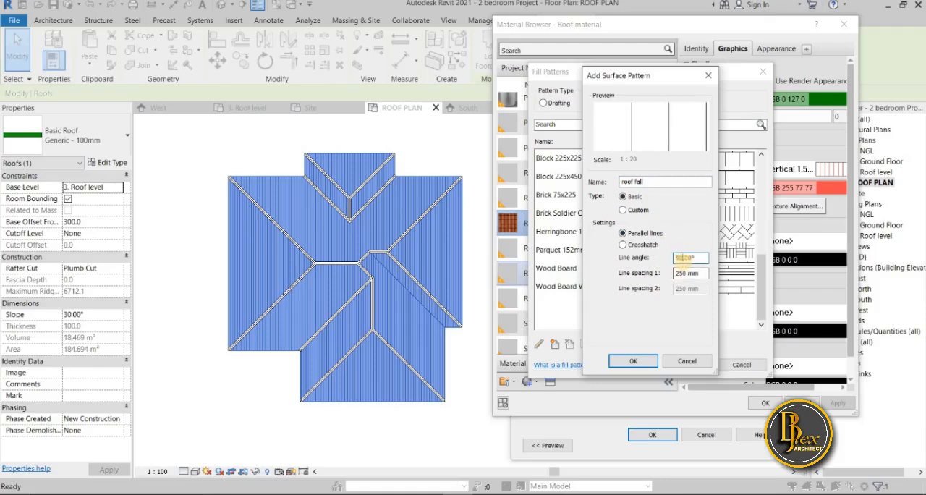
double_click(675, 272)
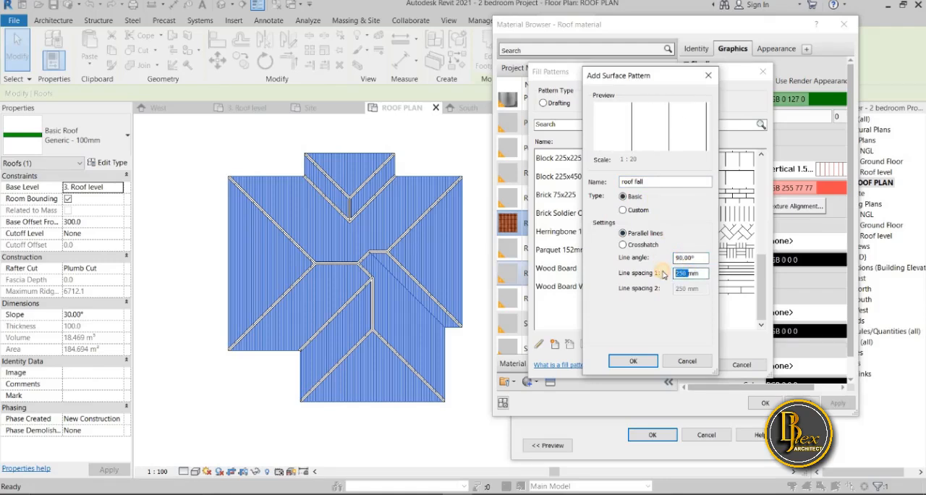
type("6")
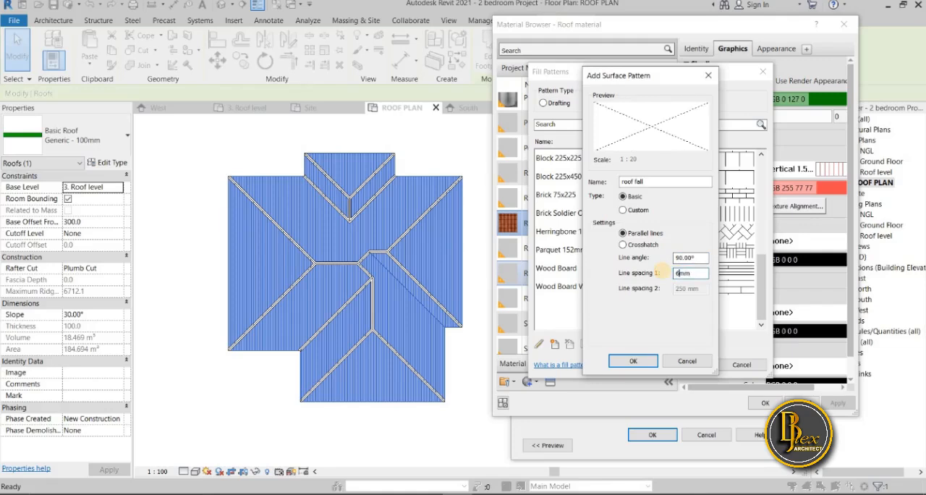
type("0")
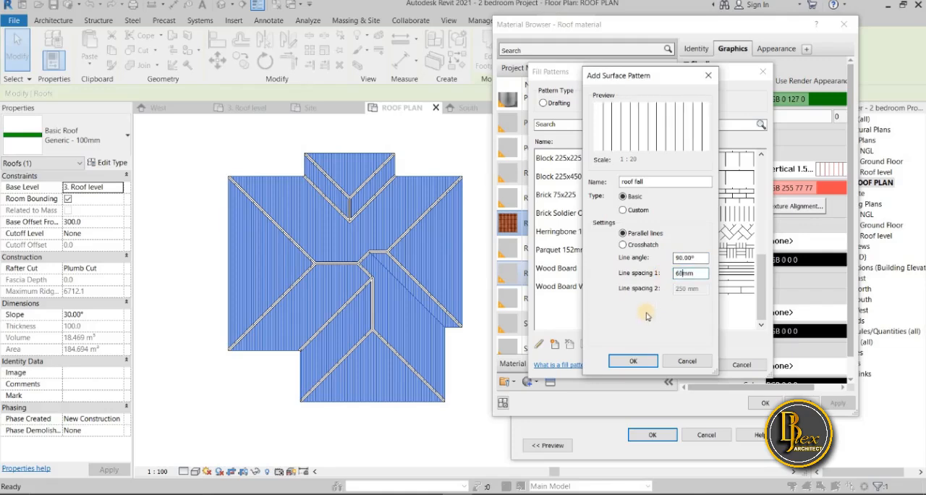
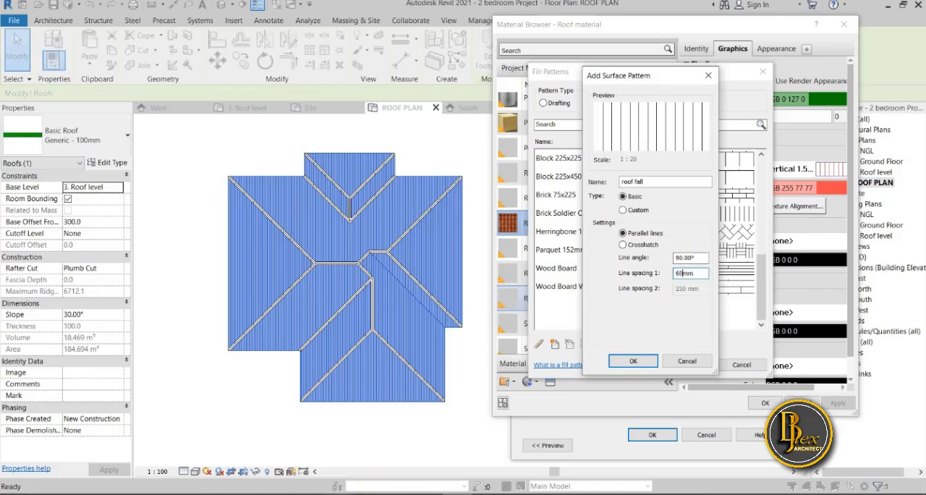
Change the new pattern's line spacing 1 to 70 mm and create the roof fall surface pattern
left_click(365, 493)
left_click(531, 394)
left_click(531, 394)
left_click(390, 391)
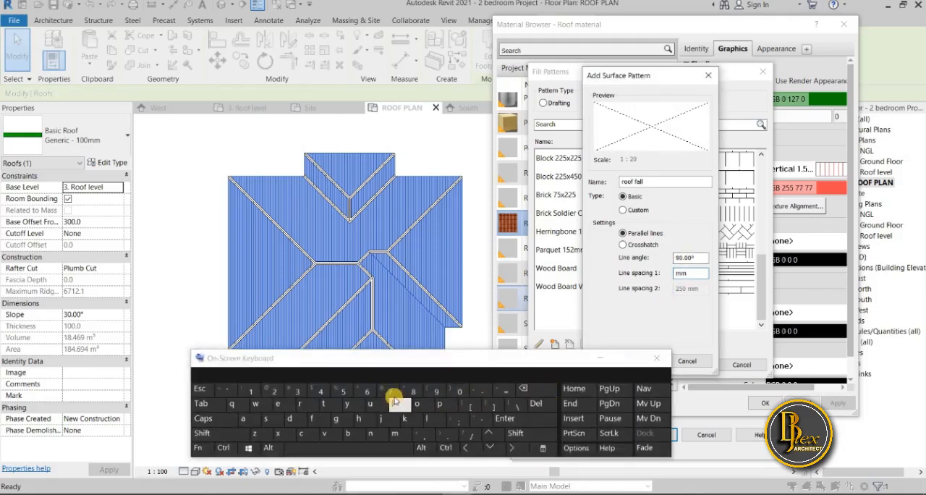
left_click(459, 383)
left_click(656, 358)
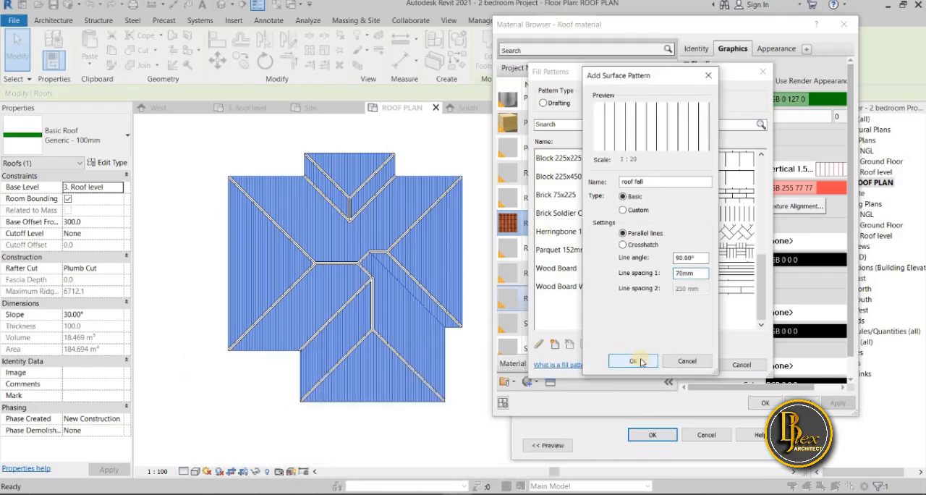
left_click(641, 361)
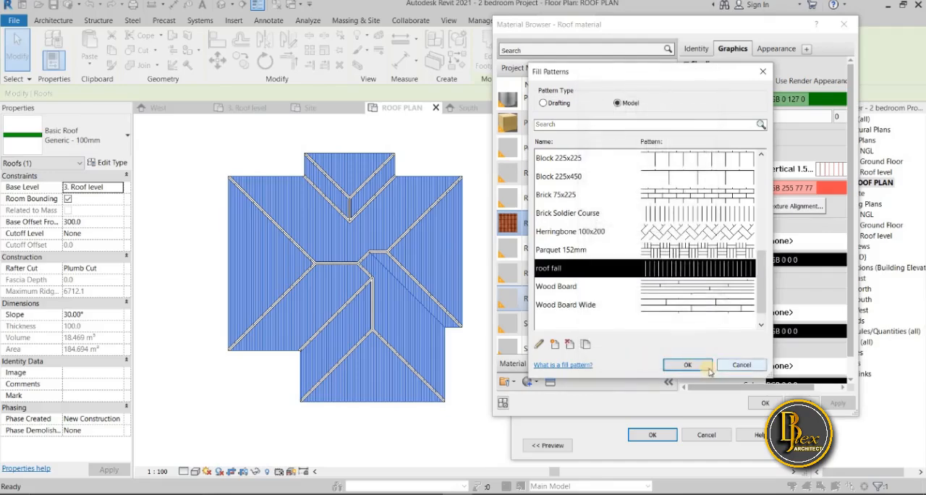
Assign roof fall as the foreground surface pattern of Roof material and apply the change
left_click(687, 365)
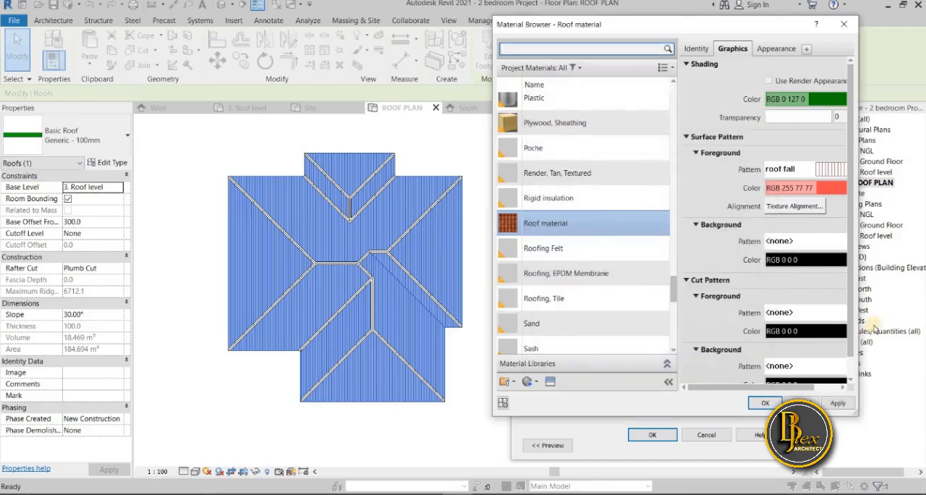
left_click(838, 403)
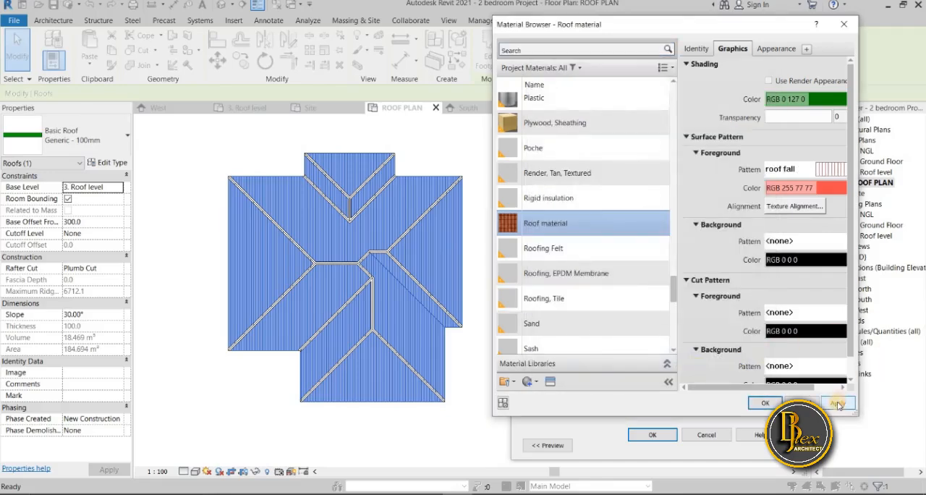
left_click(762, 400)
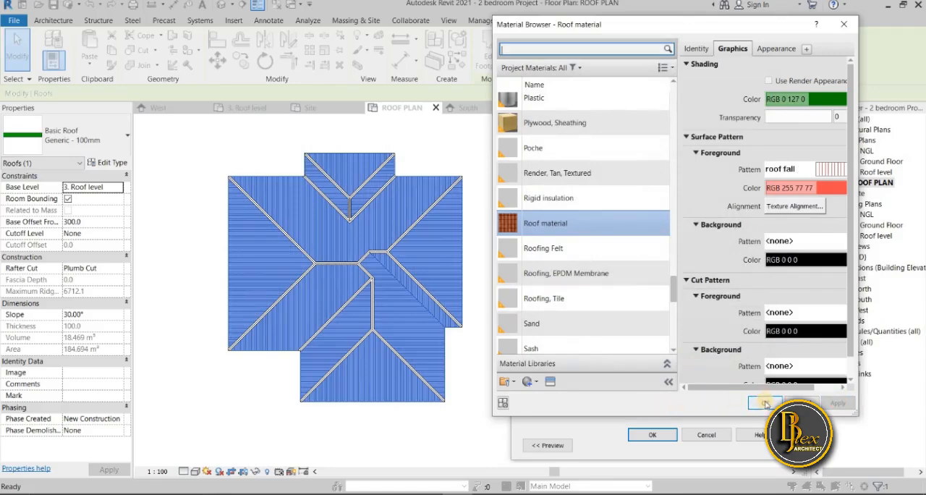
Reopen the roof fall model pattern for editing and set its line spacing 1 to 90 mm
left_click(824, 171)
left_click(824, 171)
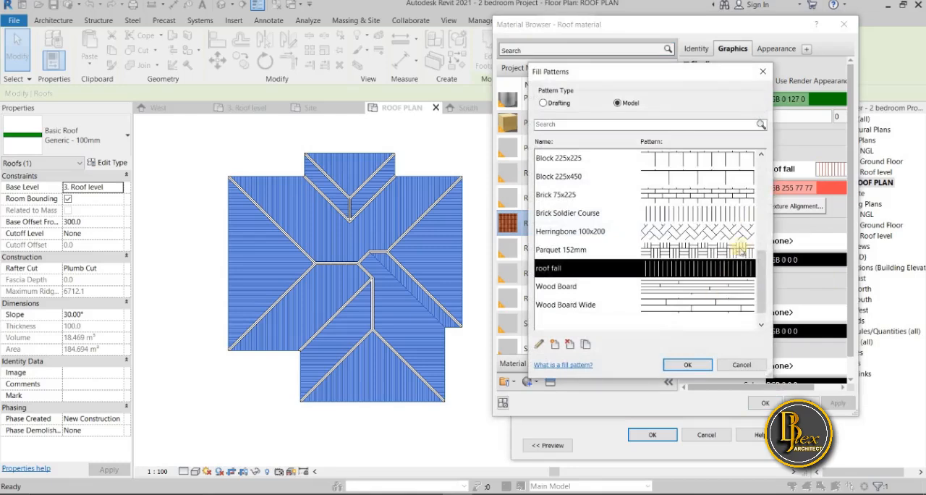
left_click(589, 272)
left_click(539, 346)
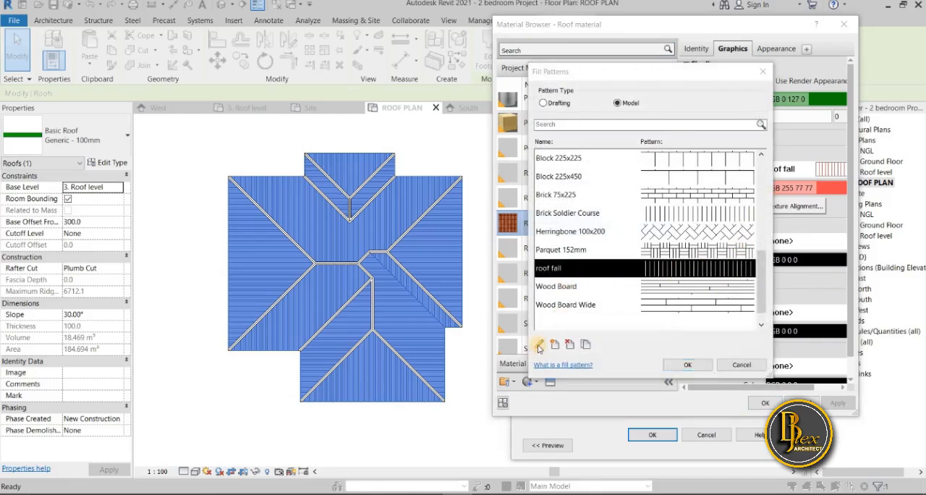
left_click(680, 273)
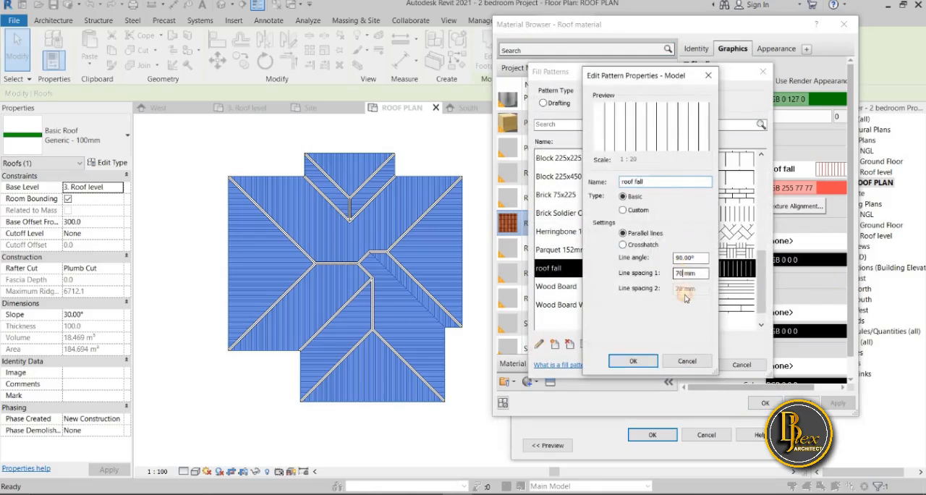
key("BackSpace")
key("BackSpace")
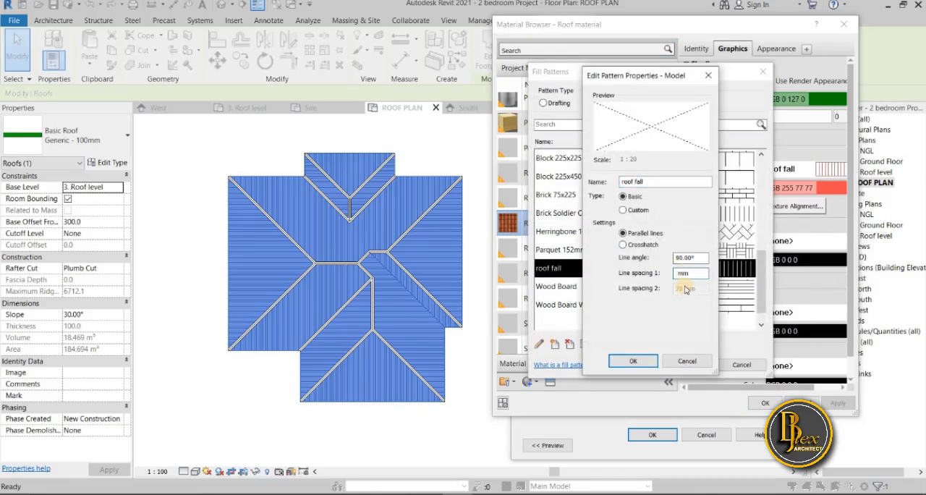
type("90")
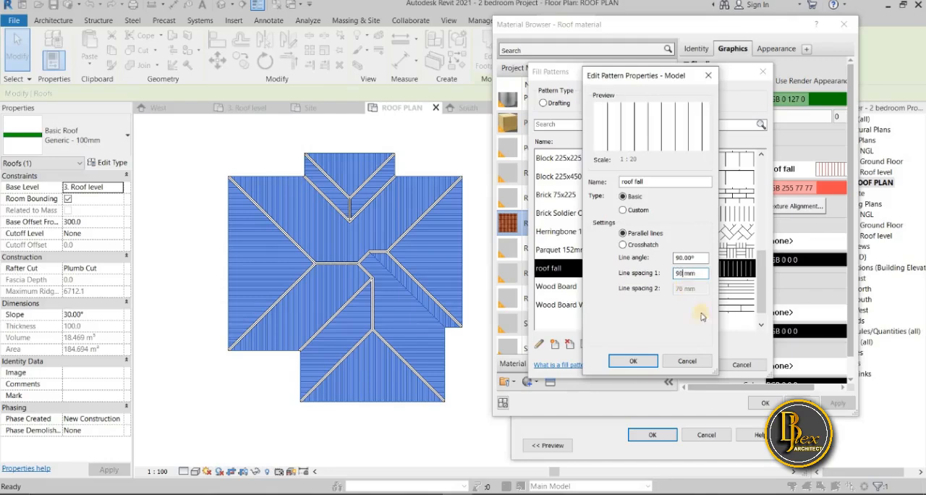
left_click(634, 361)
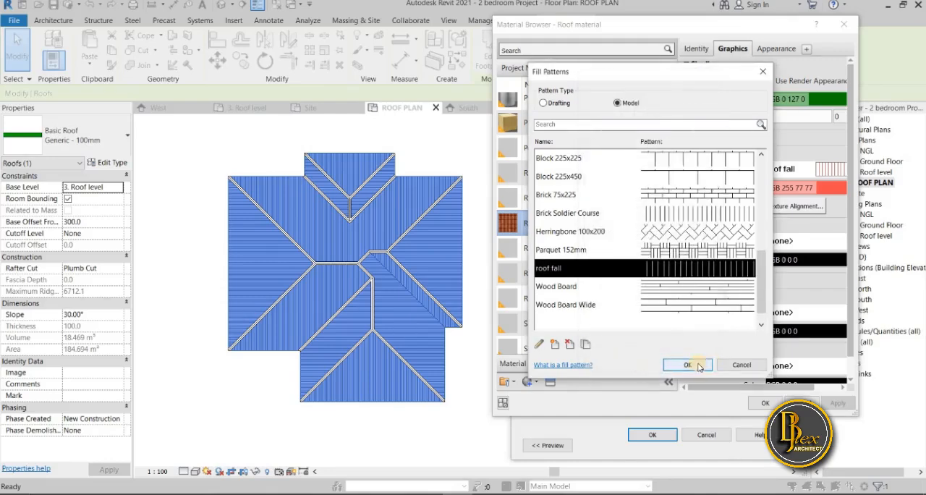
Apply the edited pattern to Roof material, accept the roof's structure and type properties, and deselect the roof
left_click(683, 364)
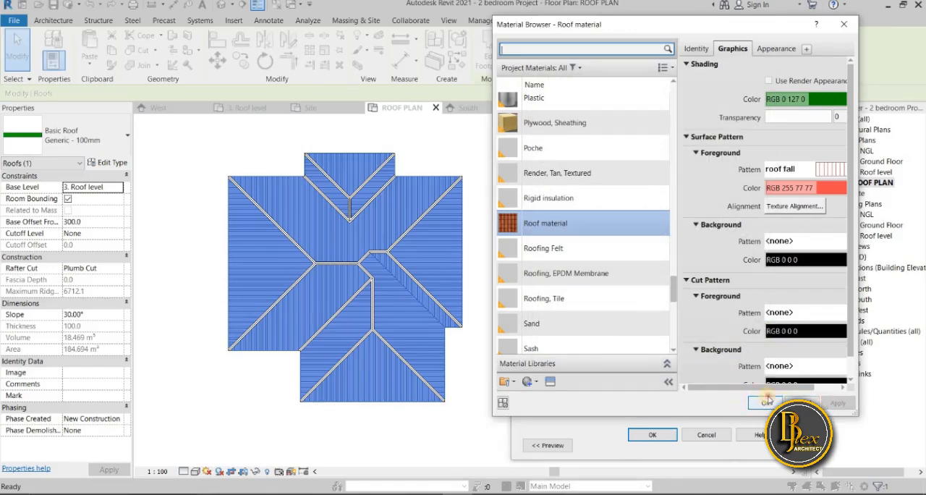
left_click(768, 400)
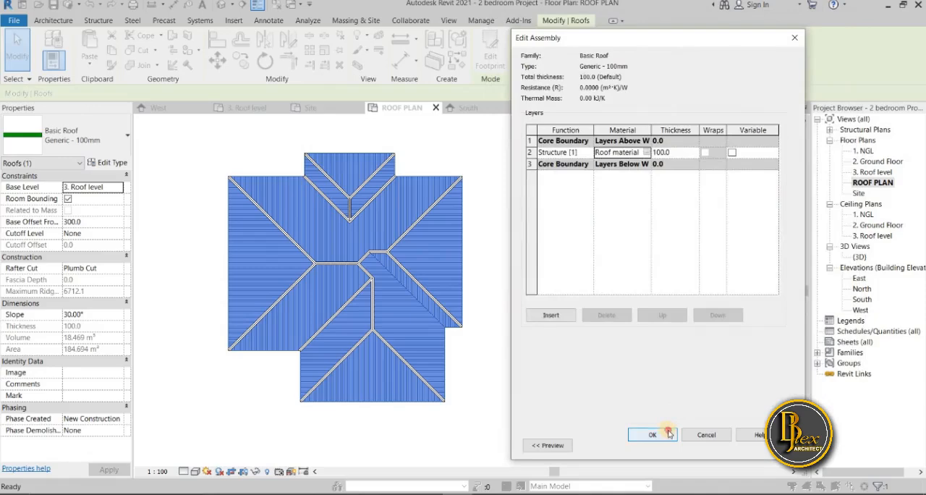
left_click(669, 433)
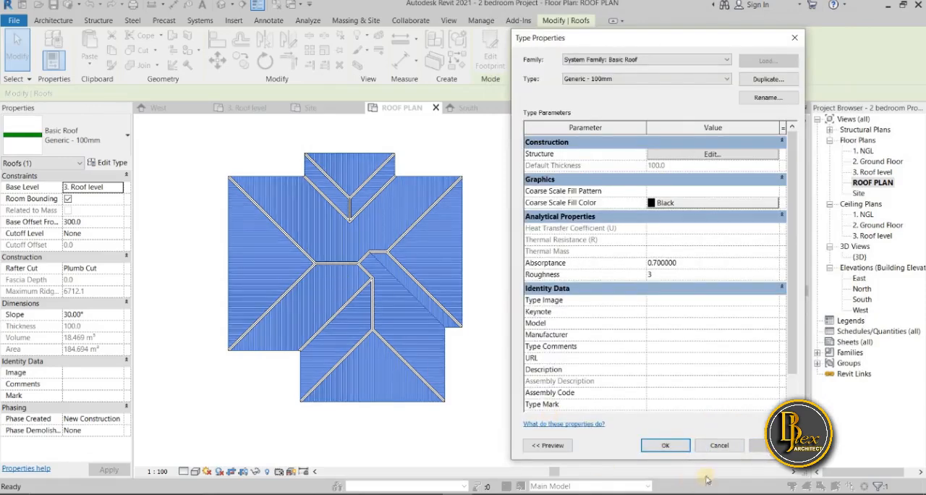
left_click(665, 448)
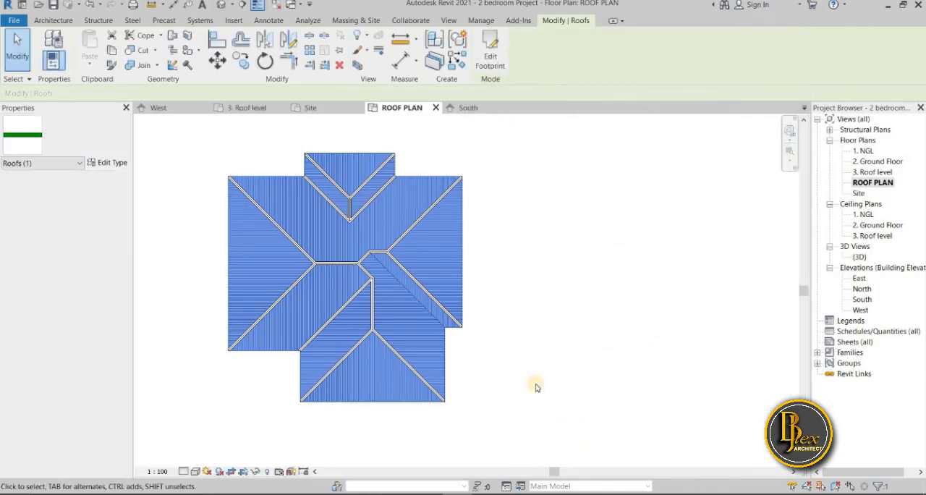
left_click(464, 387)
Examine the fall line pattern on the roof slopes and between the ridge caps in the ROOF PLAN view
scroll(311, 383, "up", 5)
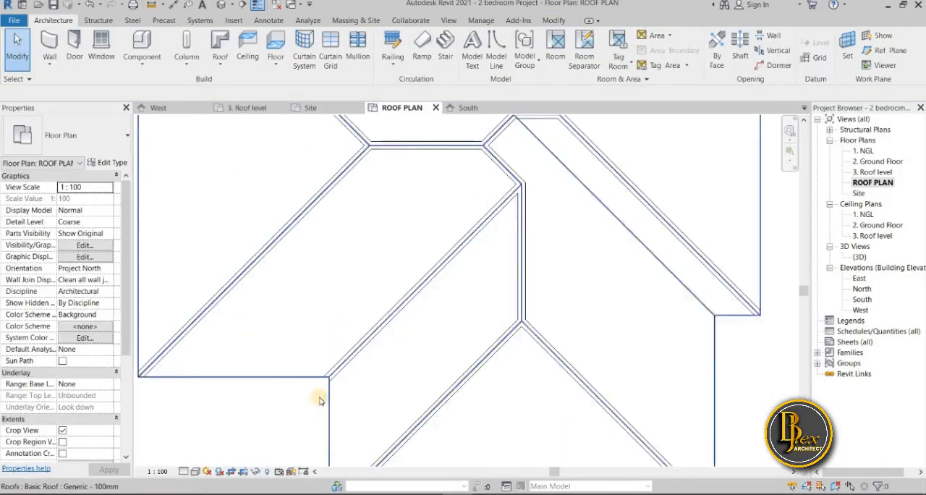
scroll(420, 390, "down", 3)
scroll(407, 391, "up", 6)
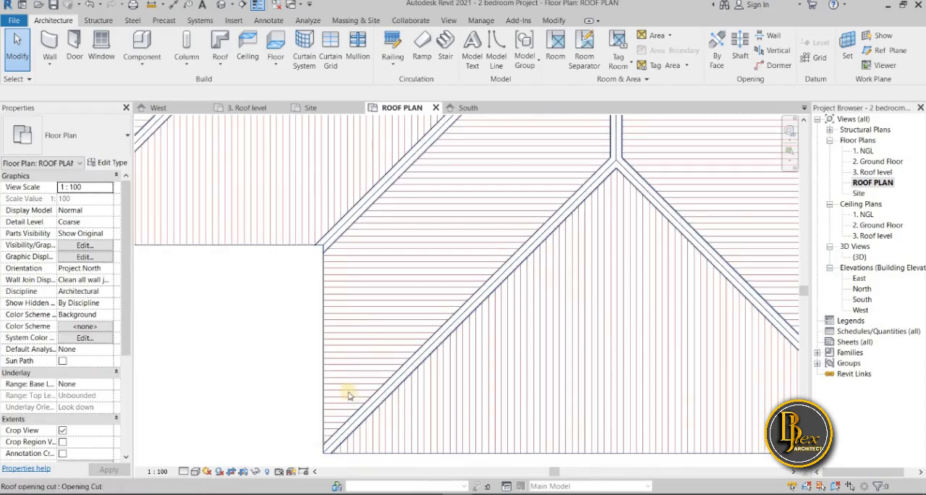
scroll(277, 395, "down", 3)
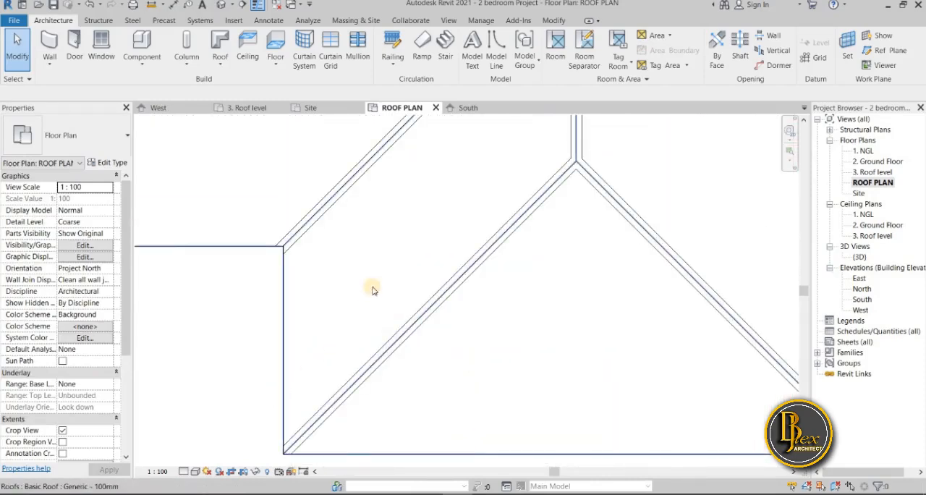
scroll(405, 434, "down", 5)
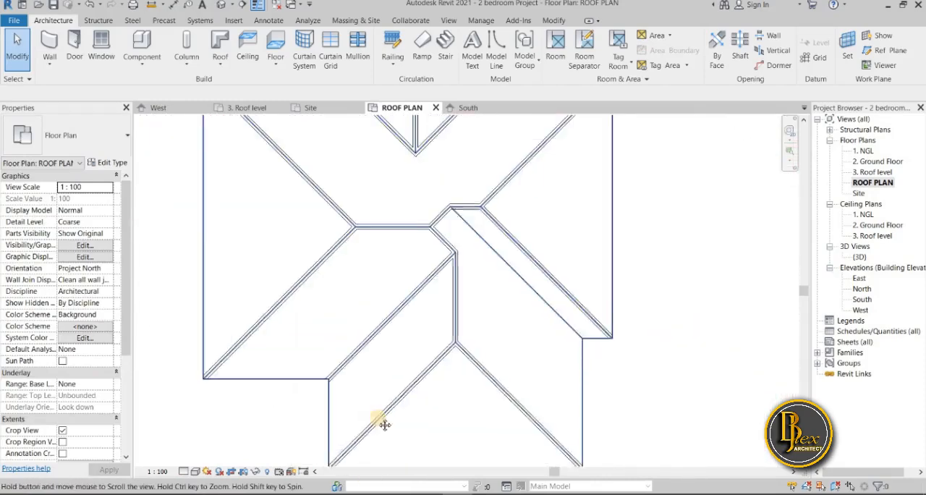
middle_click_drag(479, 210, 467, 305)
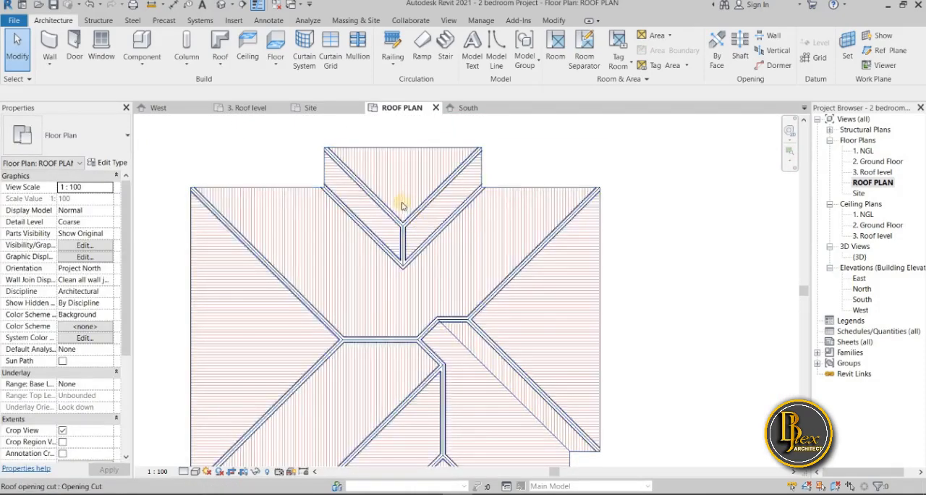
scroll(572, 361, "down", 3)
middle_click_drag(654, 347, 505, 331)
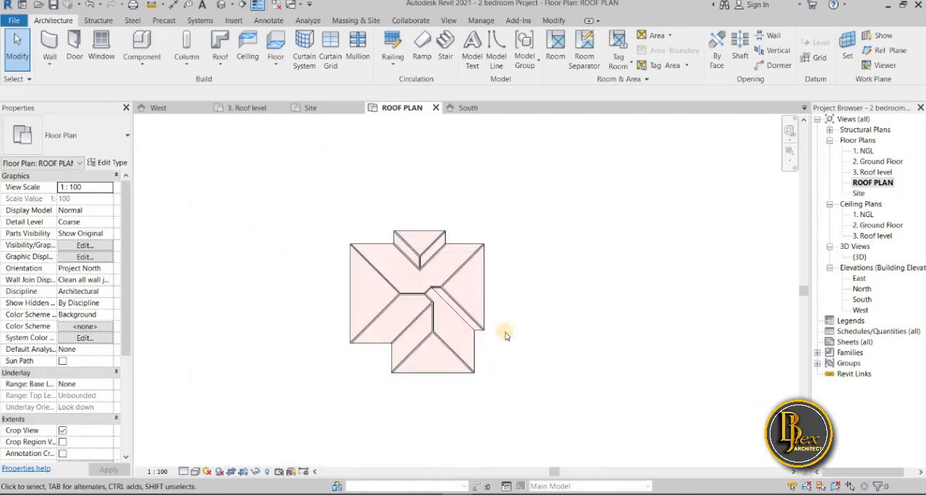
scroll(505, 335, "up", 2)
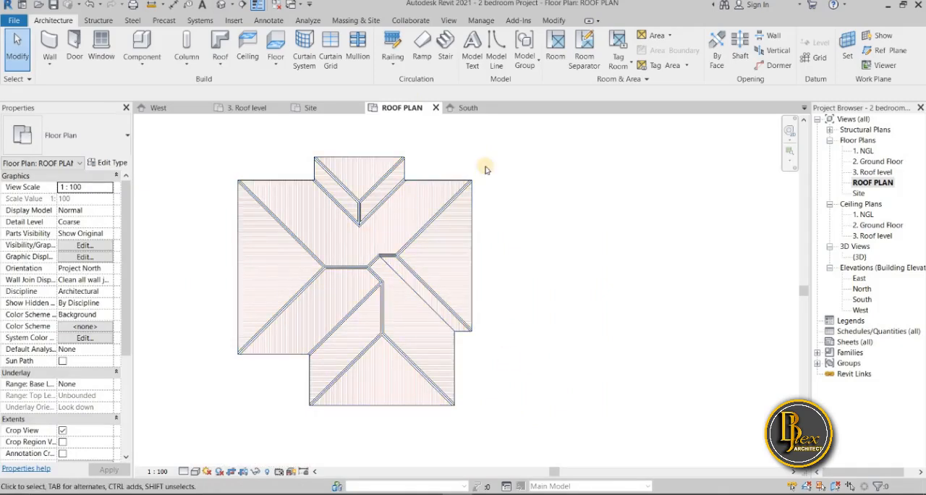
scroll(581, 229, "down", 1)
middle_click_drag(582, 230, 606, 261)
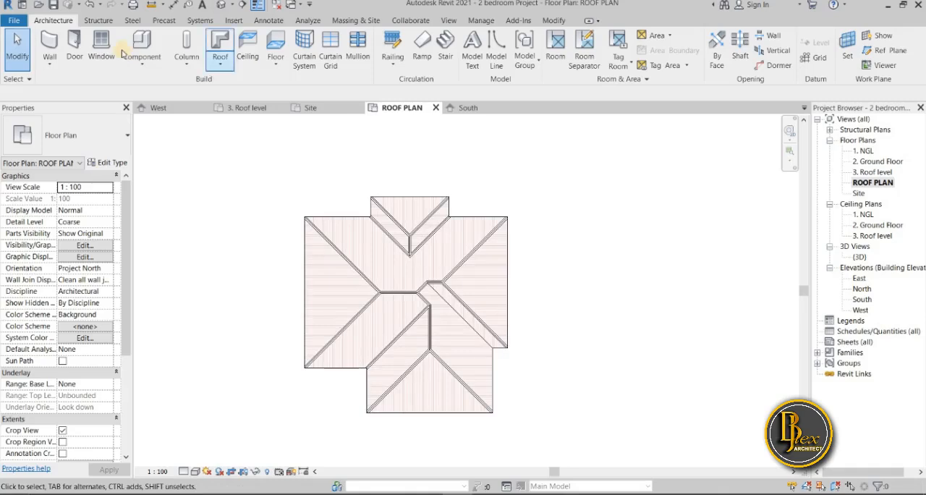
Start a new filled region in the roof plan using the Solid Black type
left_click(274, 22)
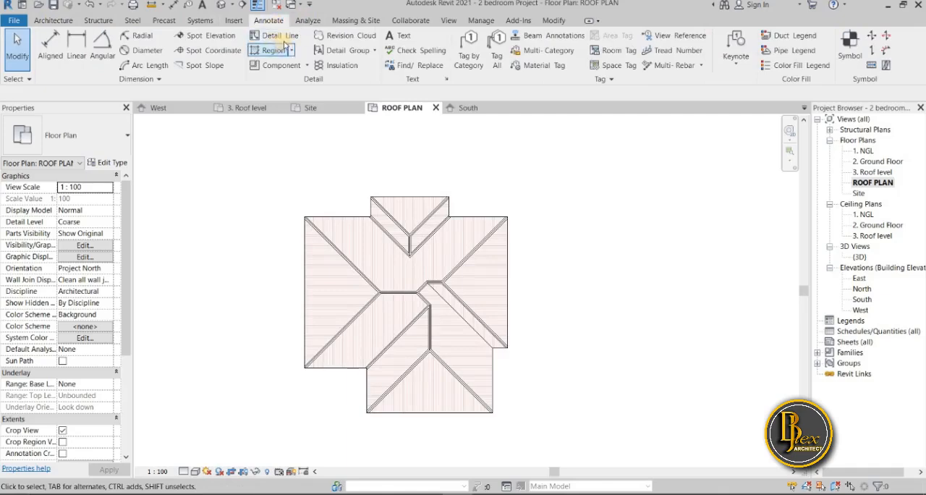
left_click(276, 51)
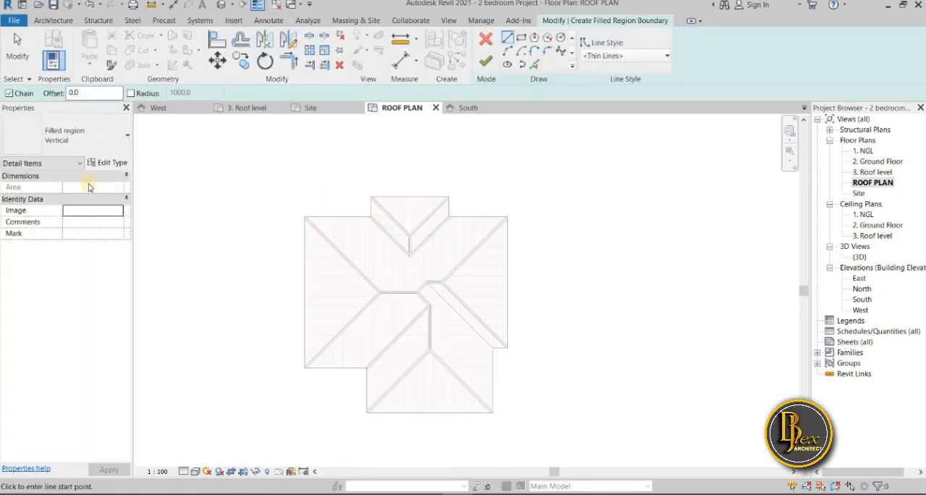
left_click(120, 141)
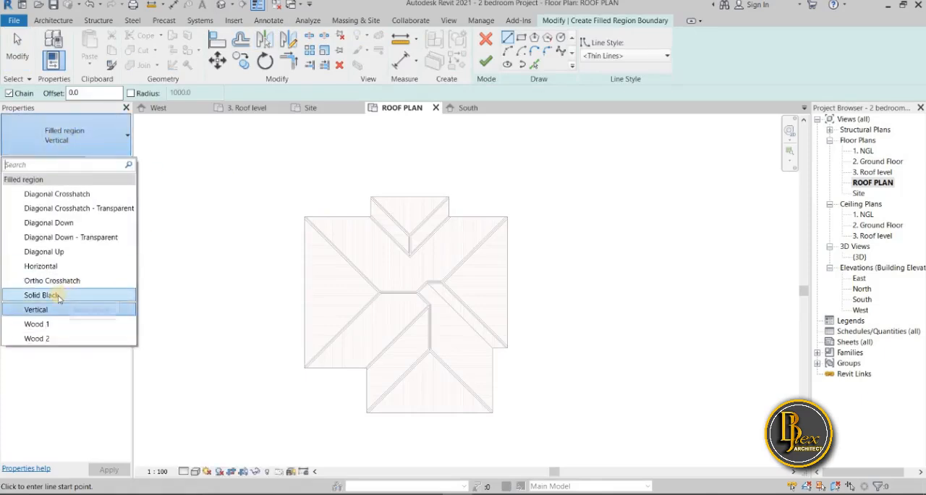
left_click(59, 298)
Sketch a triangular arrowhead boundary beside the roof's east edge, with a vertical side and sloped sides about 600 mm long meeting in a point facing east
scroll(543, 297, "up", 1)
scroll(543, 296, "up", 2)
scroll(505, 279, "up", 1)
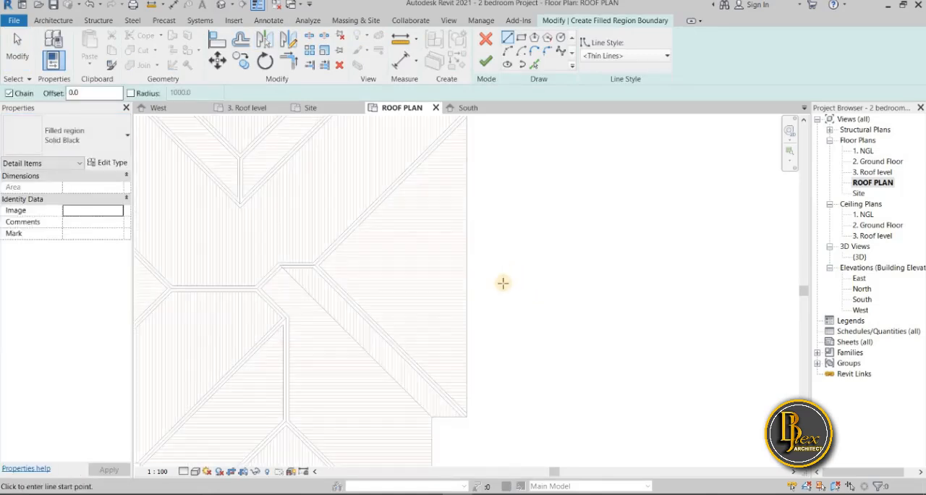
scroll(521, 275, "up", 2)
scroll(494, 275, "down", 3)
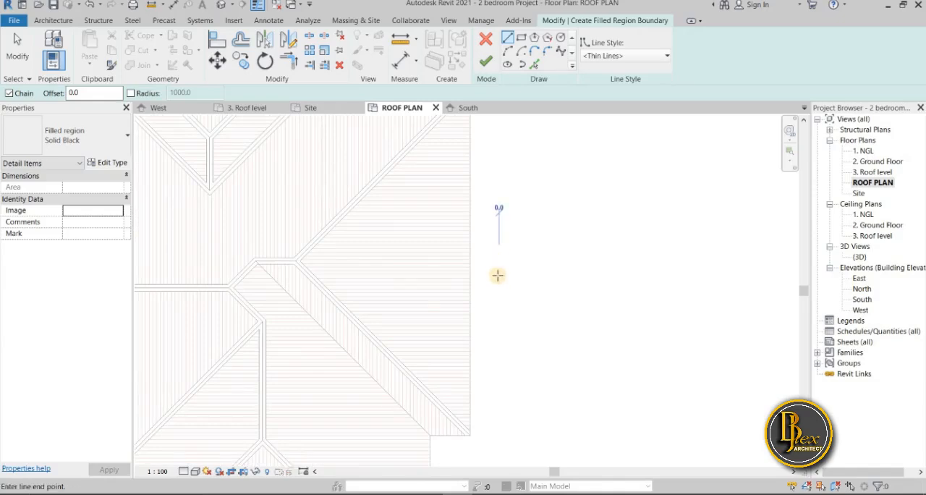
left_click(499, 252)
scroll(499, 270, "up", 1)
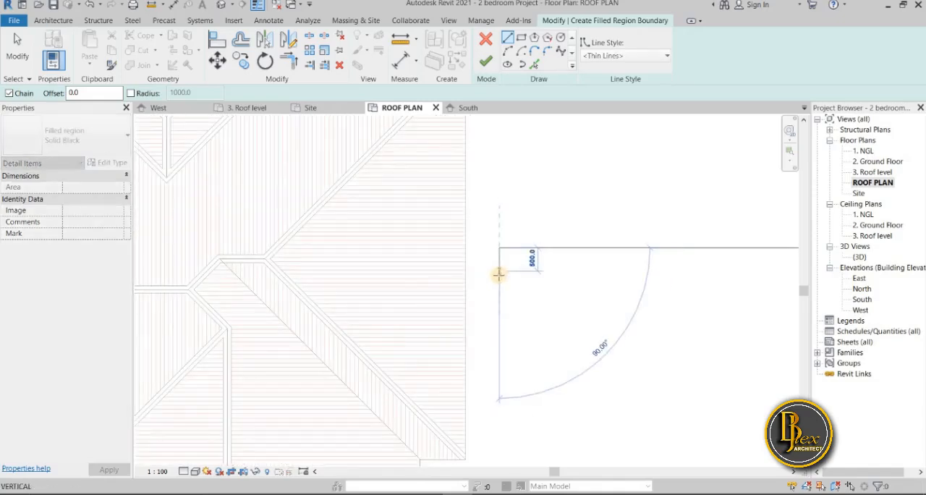
left_click(498, 275)
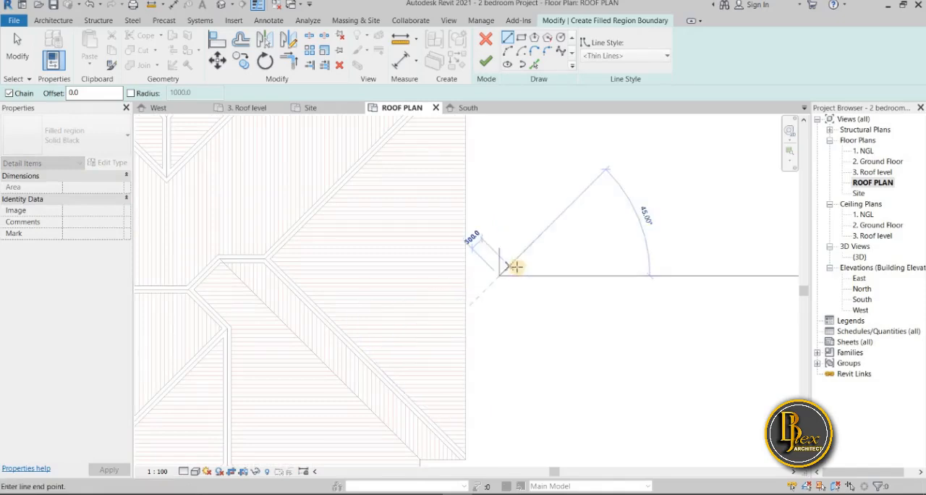
scroll(521, 264, "up", 1)
scroll(524, 262, "up", 1)
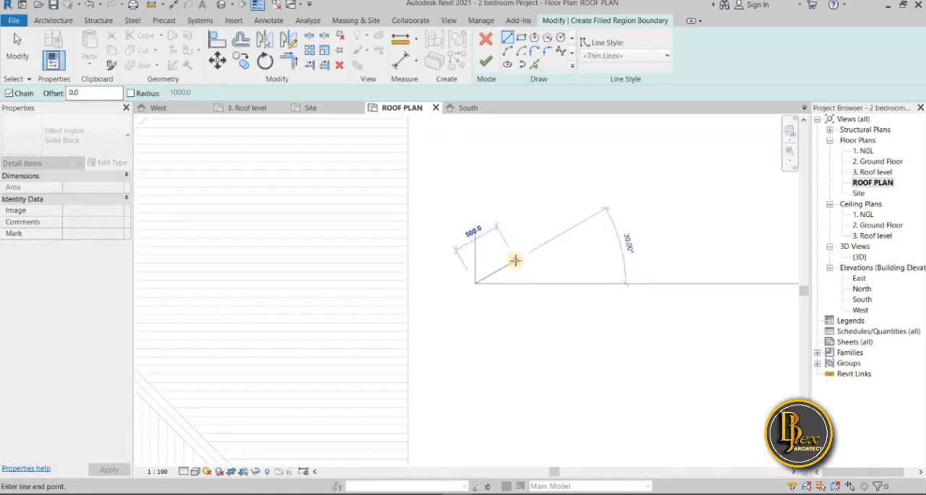
left_click(519, 254)
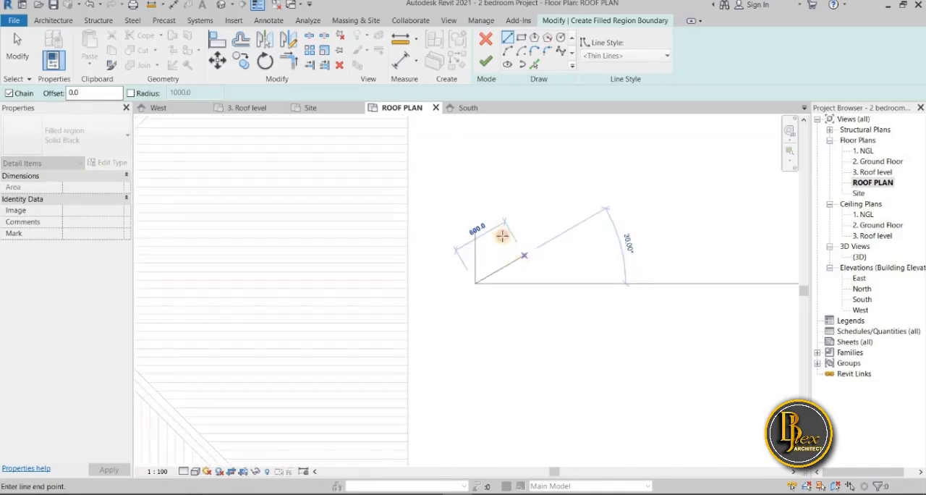
left_click(474, 220)
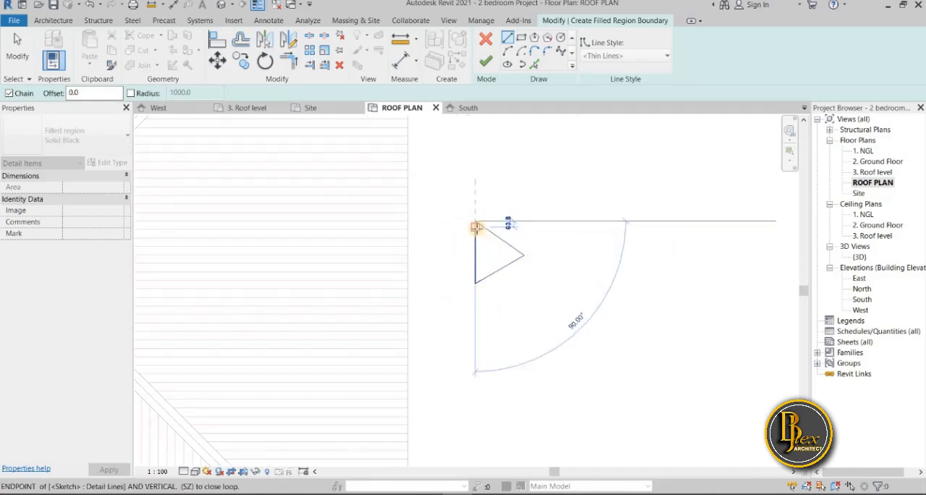
key("Escape")
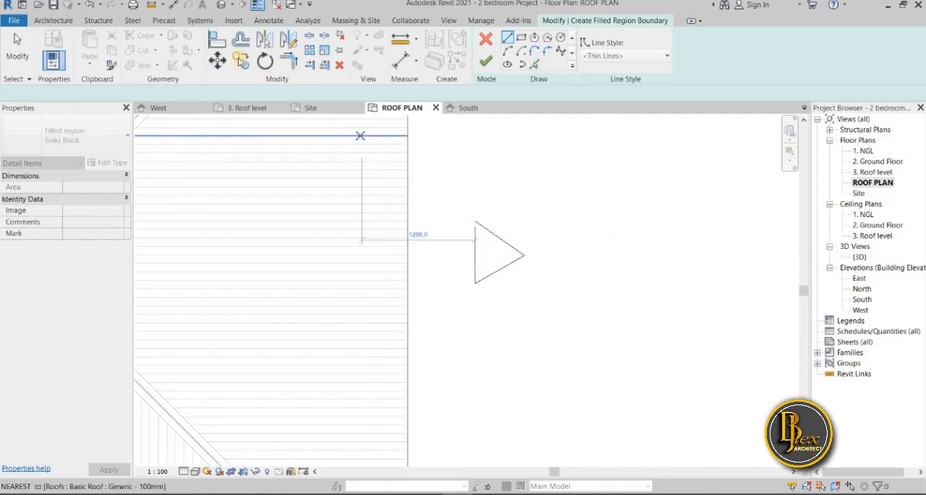
Close the open upper corner of the triangular arrowhead boundary and finish the Solid Black filled region
left_click(288, 60)
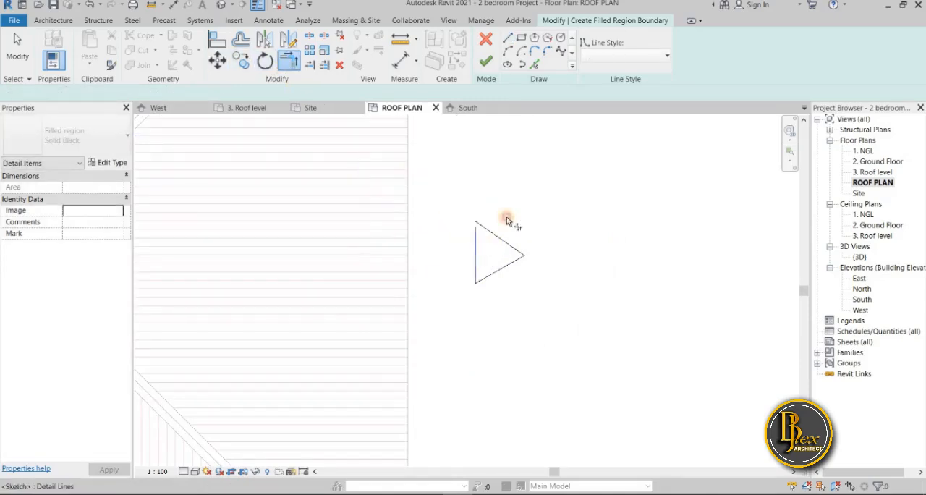
scroll(499, 308, "down", 5)
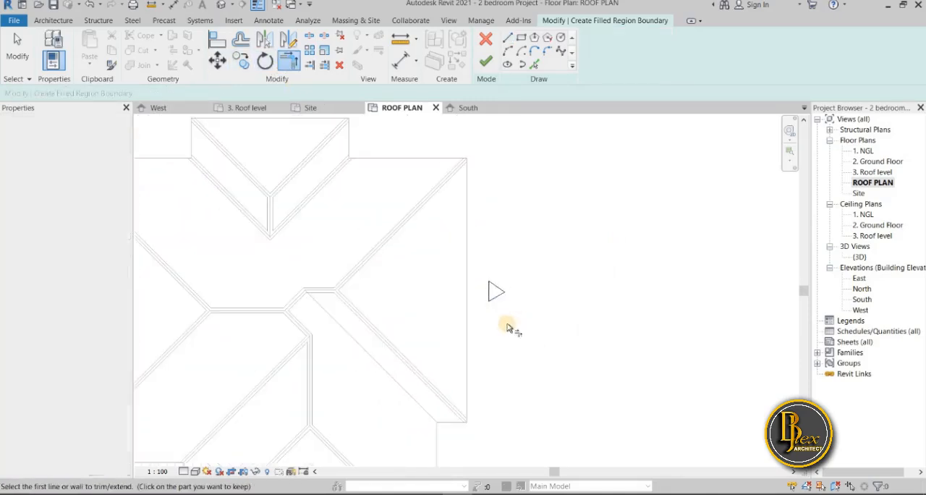
key("Escape")
key("Escape")
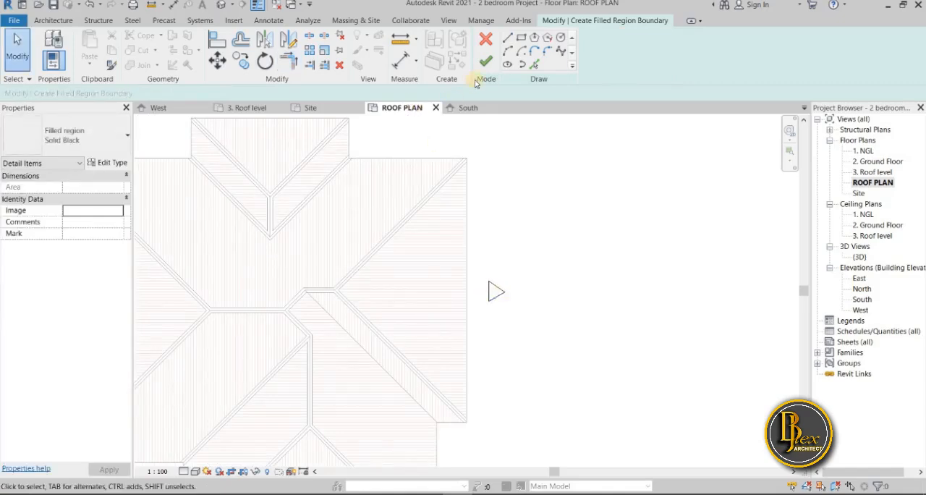
left_click(487, 63)
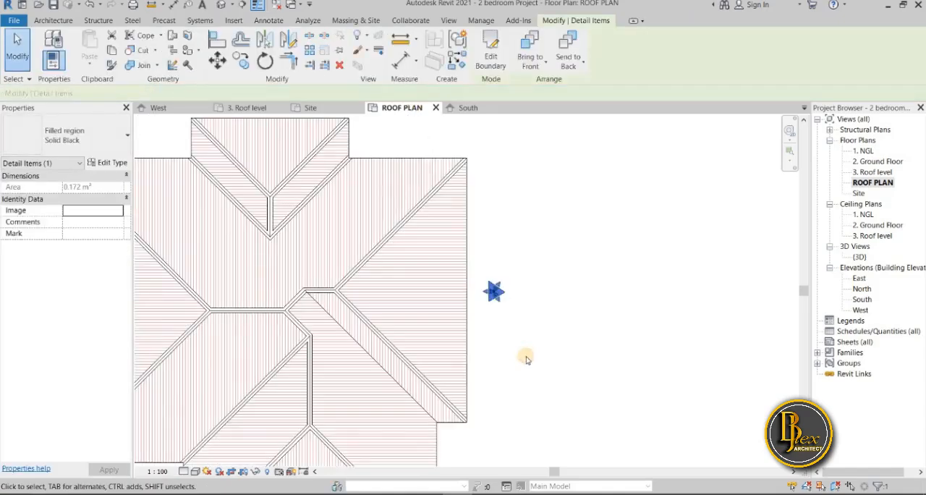
Move the black arrowhead from beside the roof onto the middle of the east slope and deselect it
scroll(535, 377, "down", 4)
scroll(507, 355, "up", 4)
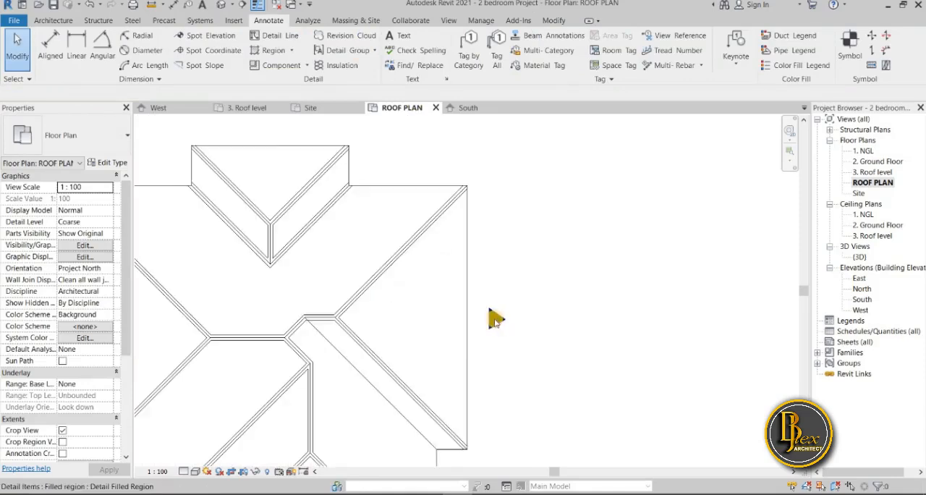
left_click(443, 324)
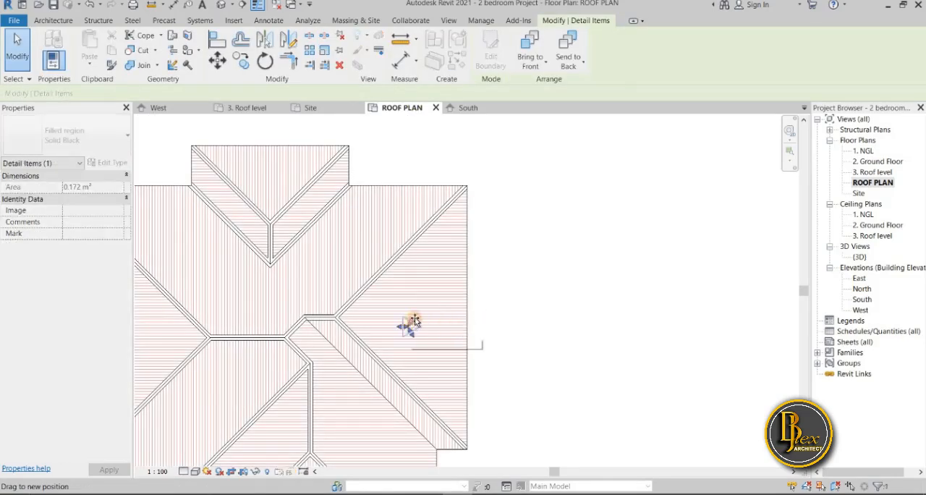
left_click(511, 281)
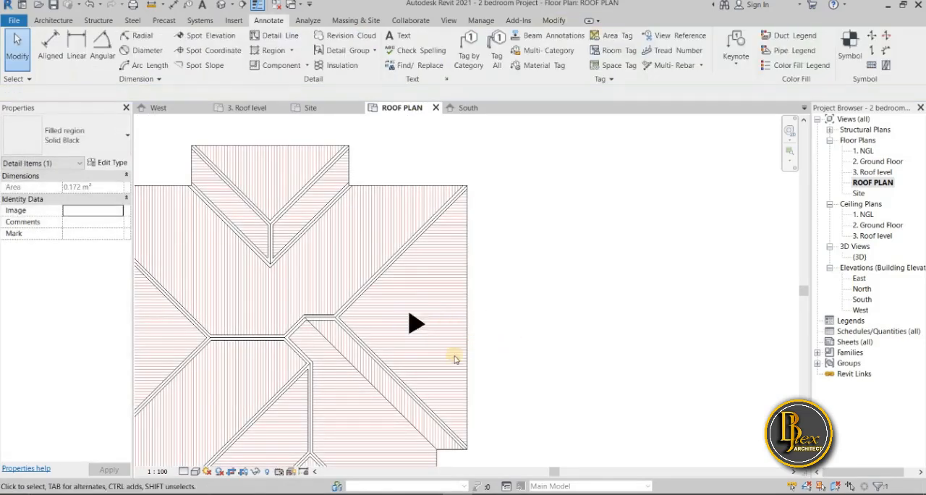
scroll(503, 360, "up", 2)
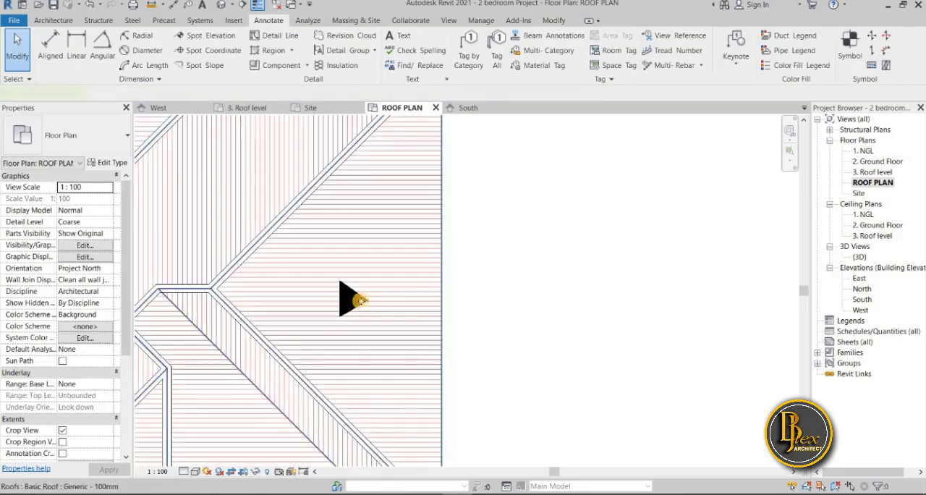
left_click(362, 299)
left_click(454, 263)
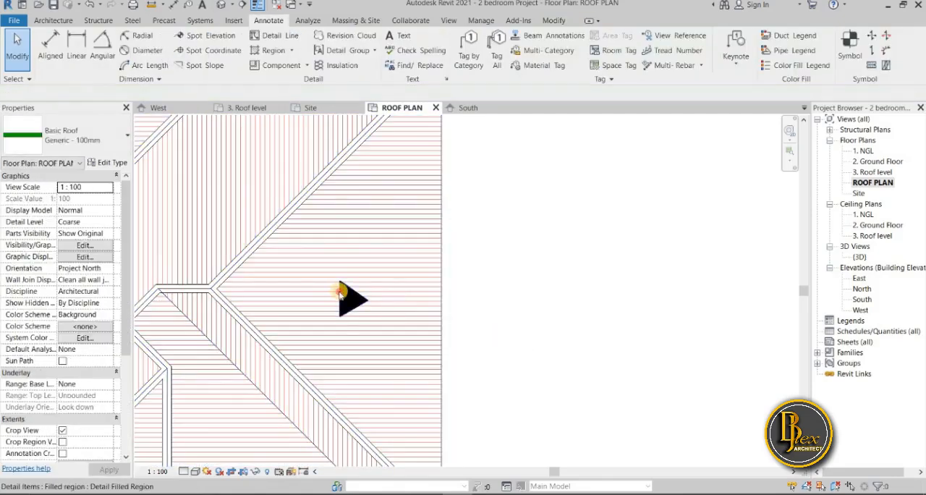
Mirror a copy of the east slope's arrowhead about a vertical axis near the central ridge so it points west
left_click(357, 293)
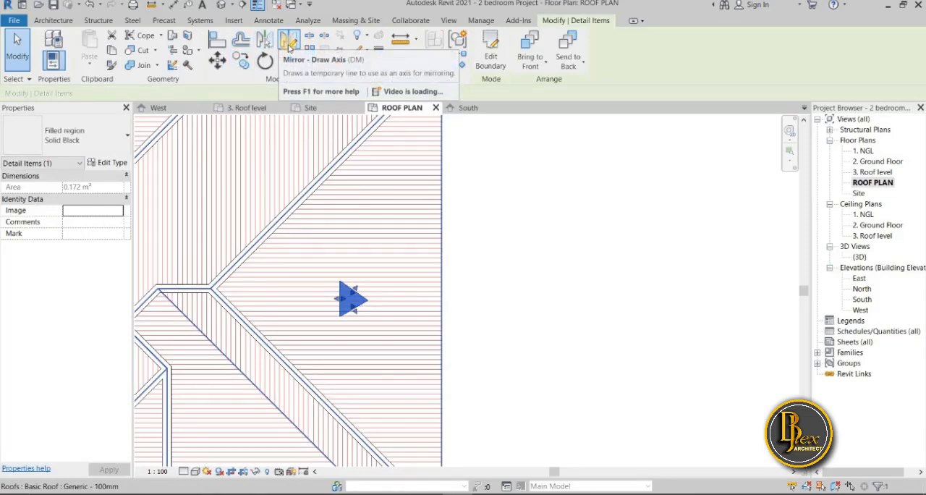
left_click(288, 40)
scroll(434, 279, "down", 3)
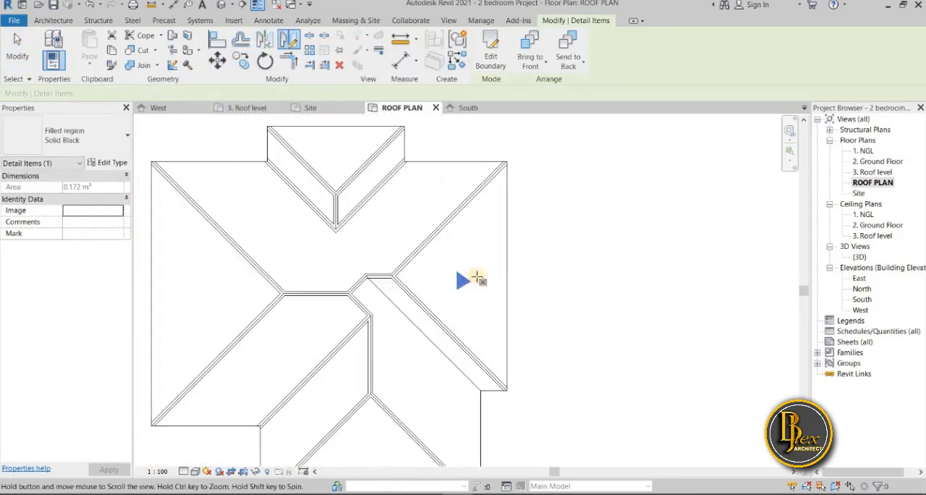
scroll(420, 282, "up", 4)
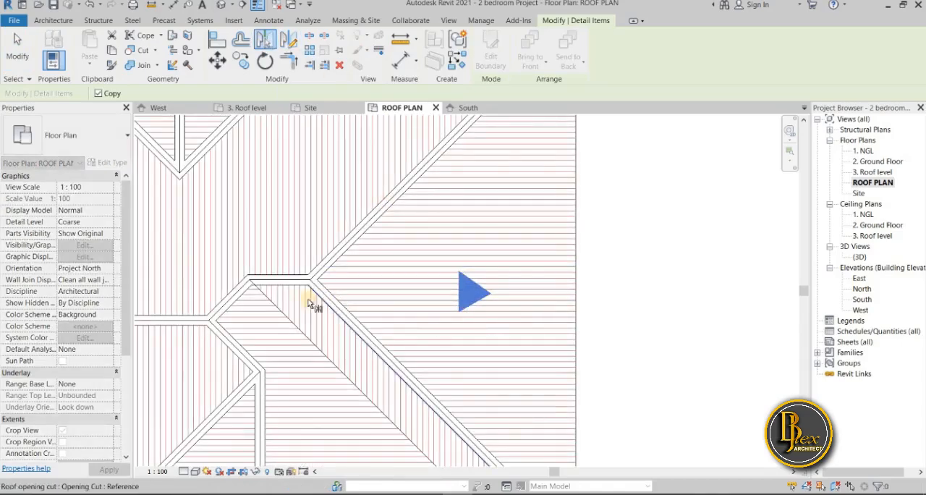
left_click(278, 291)
scroll(331, 311, "down", 3)
middle_click_drag(331, 311, 435, 273)
mouse_move(278, 271)
left_mouse_down()
mouse_move(292, 257)
mouse_move(295, 275)
left_mouse_up()
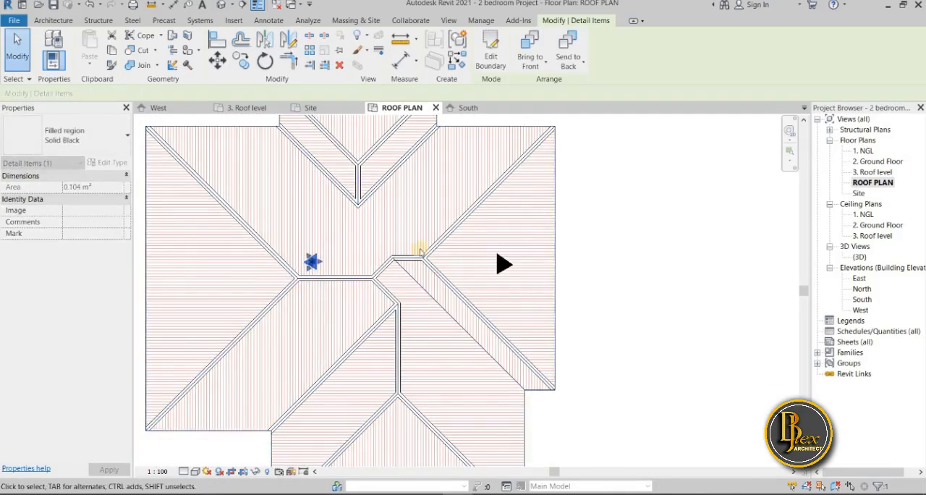
Move the mirrored arrowhead from above the main ridge onto the middle of the west slope
left_click(218, 61)
left_click(310, 262)
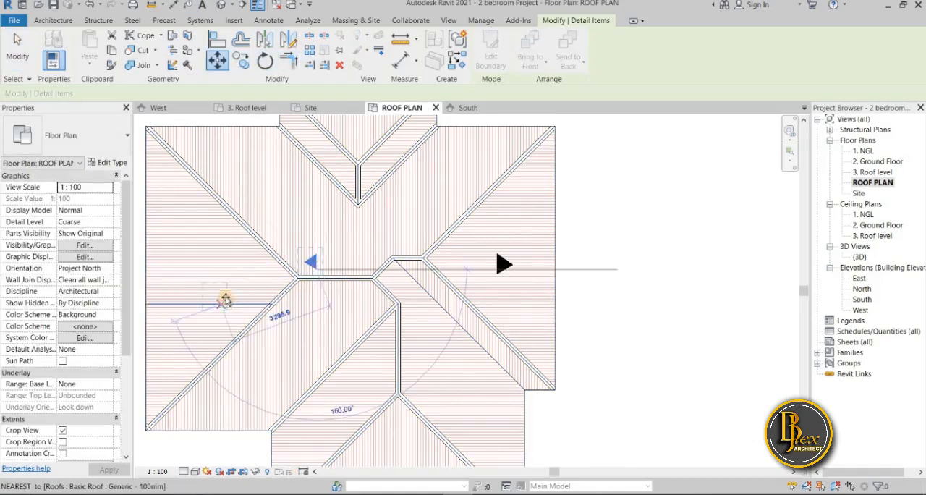
left_click(256, 304)
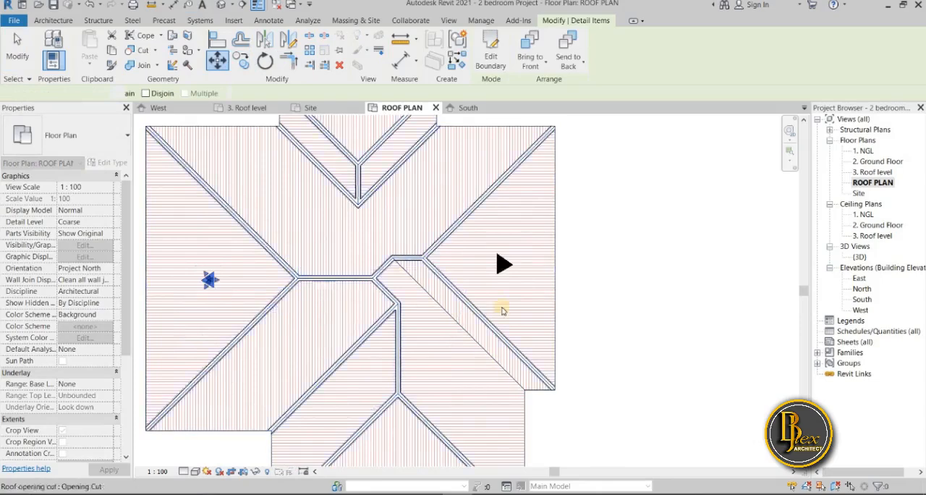
scroll(203, 285, "up", 3)
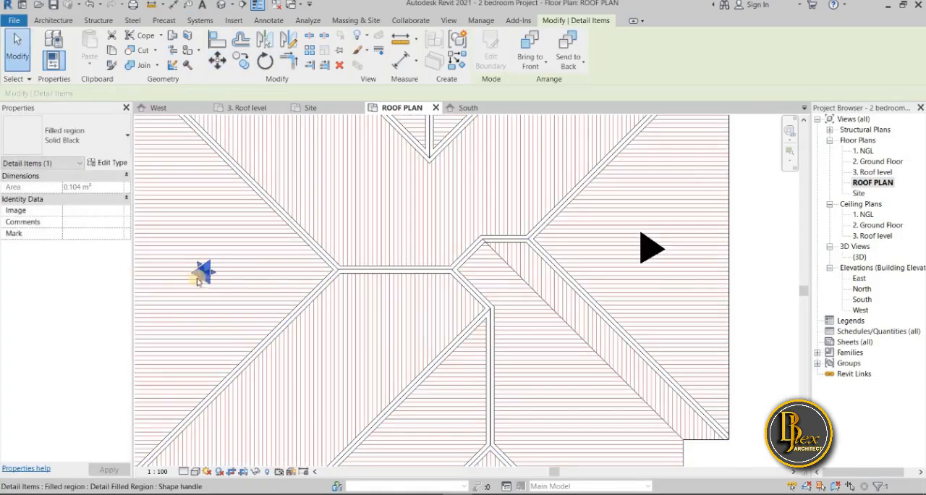
Reshape the west and east arrowheads by adjusting their sloped sides, making each about 0.15 m² in area
left_click_drag(200, 282, 199, 295)
left_click(651, 261)
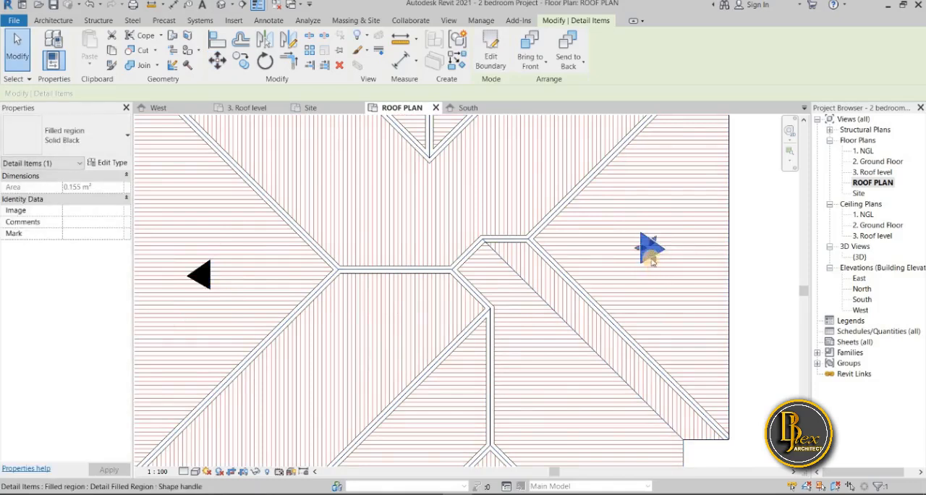
left_click_drag(652, 261, 652, 259)
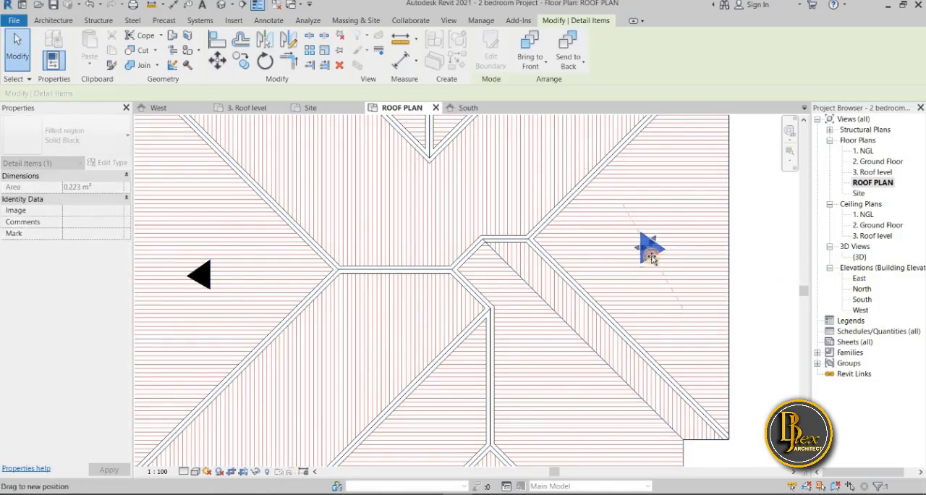
left_click_drag(579, 272, 580, 272)
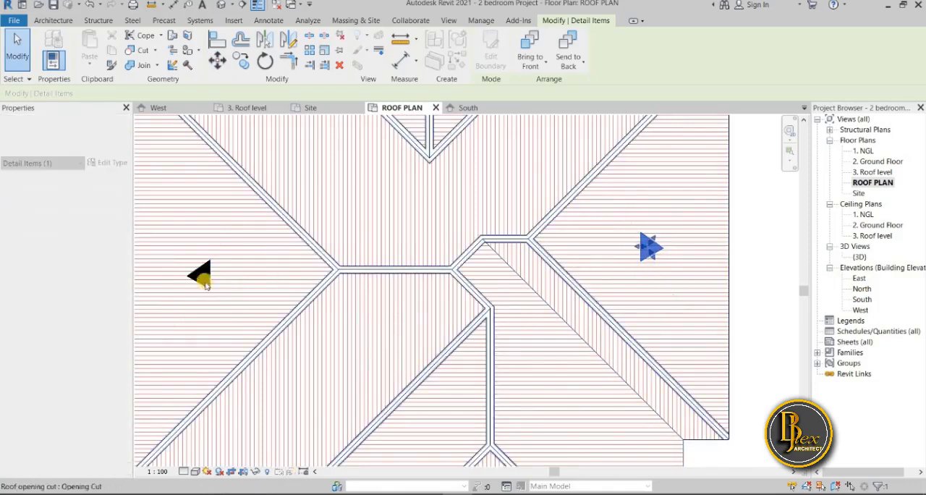
Copy the west slope's arrowhead onto the north slope, between the main ridge and the small projecting roof
scroll(306, 280, "down", 4)
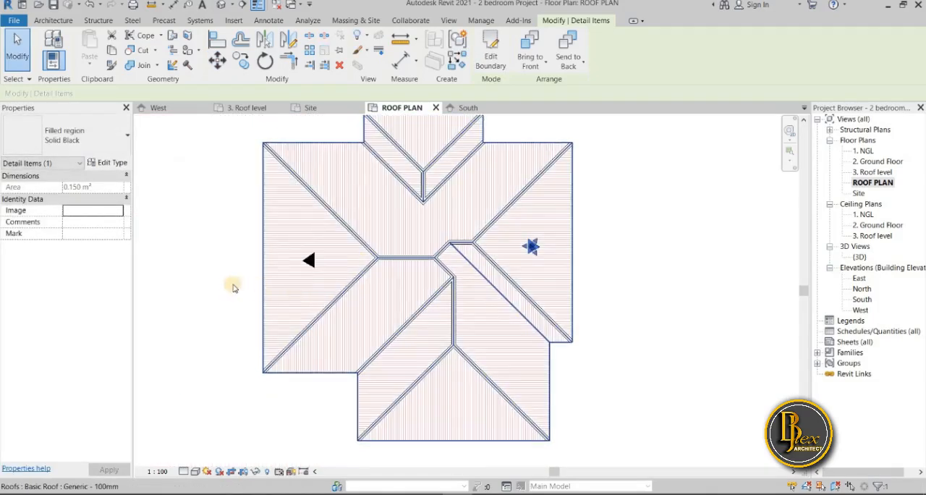
left_click(246, 274)
left_click(309, 260)
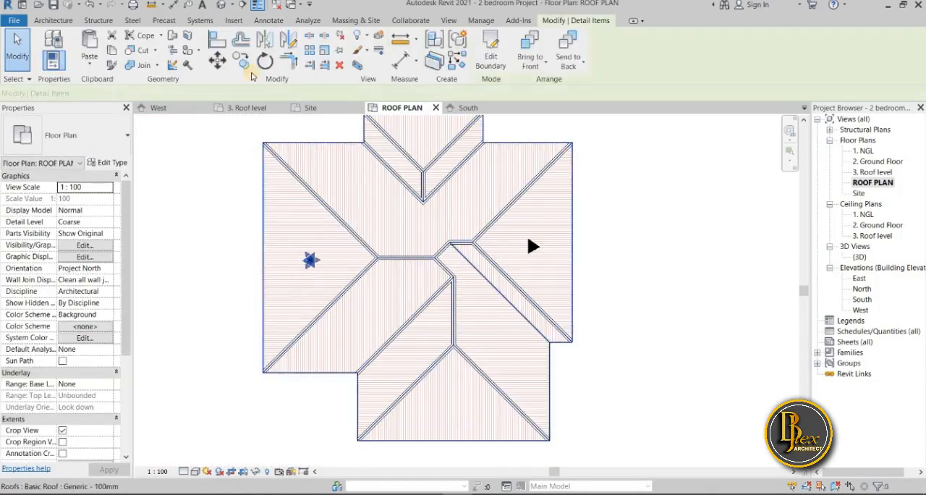
left_click(315, 267)
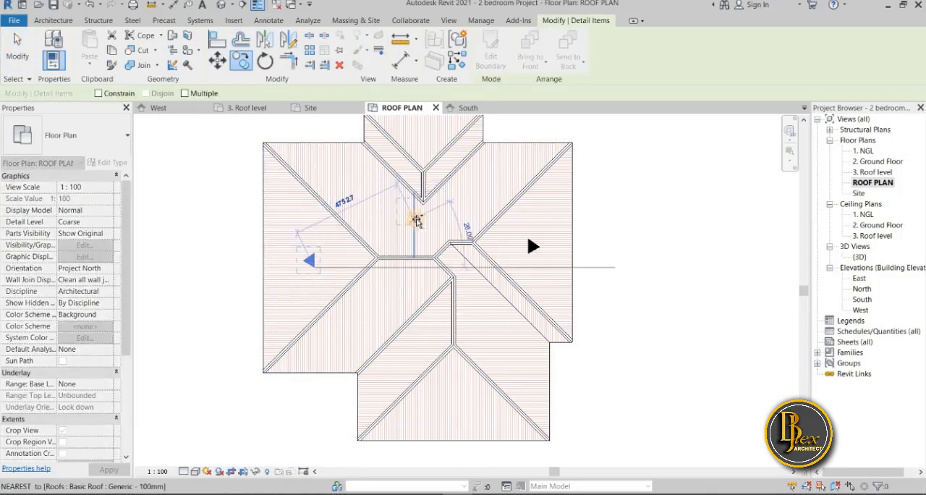
left_click(416, 221)
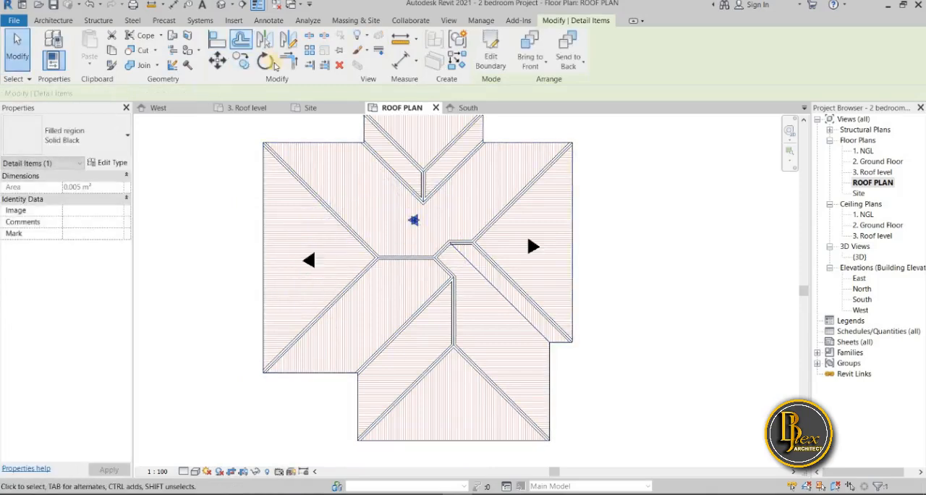
Rotate the copied arrowhead on the north slope 90° counterclockwise
key("r")
key("o")
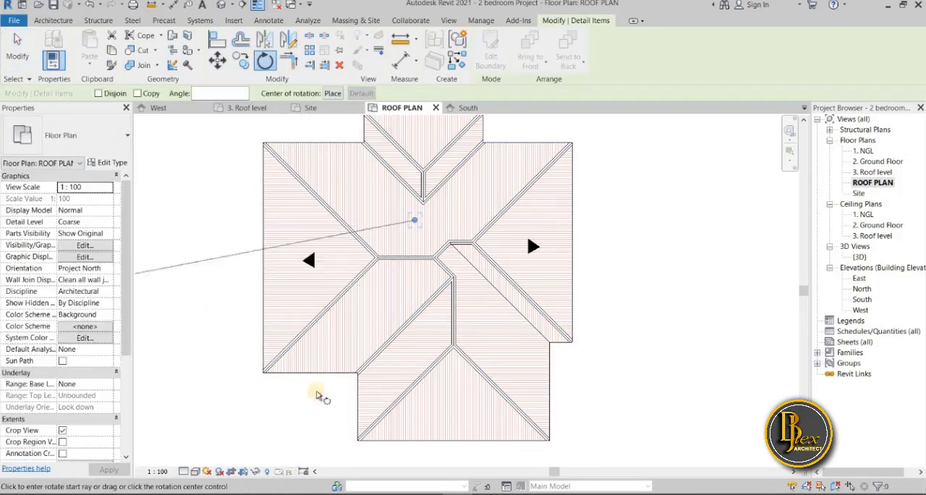
scroll(424, 422, "down", 1)
middle_click_drag(423, 422, 421, 288)
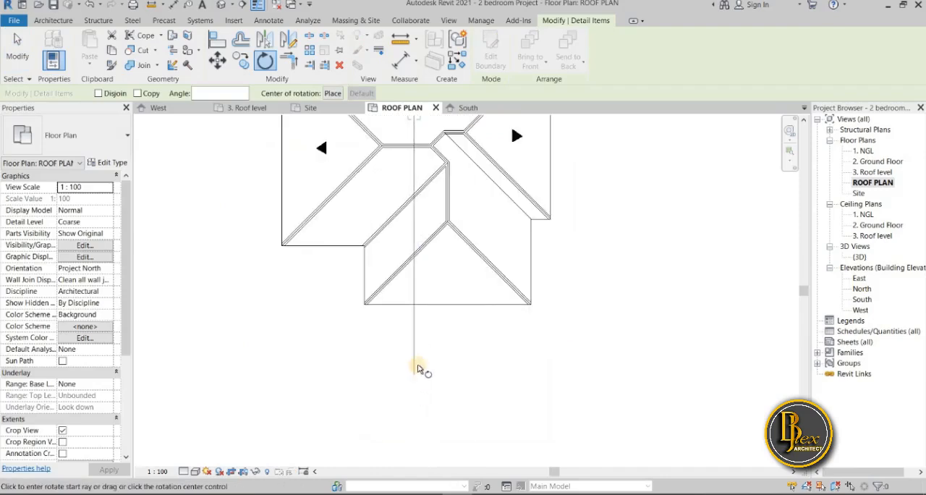
scroll(413, 365, "down", 1)
middle_click_drag(413, 364, 408, 408)
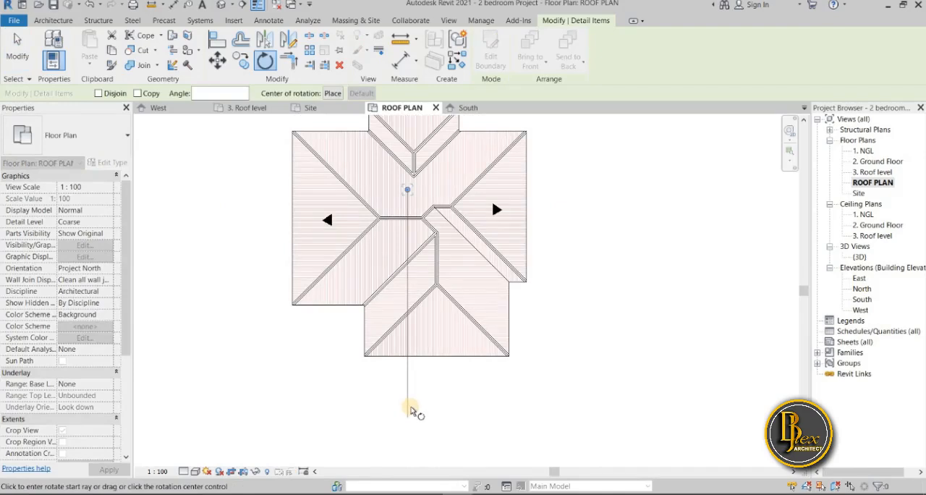
left_click(410, 411)
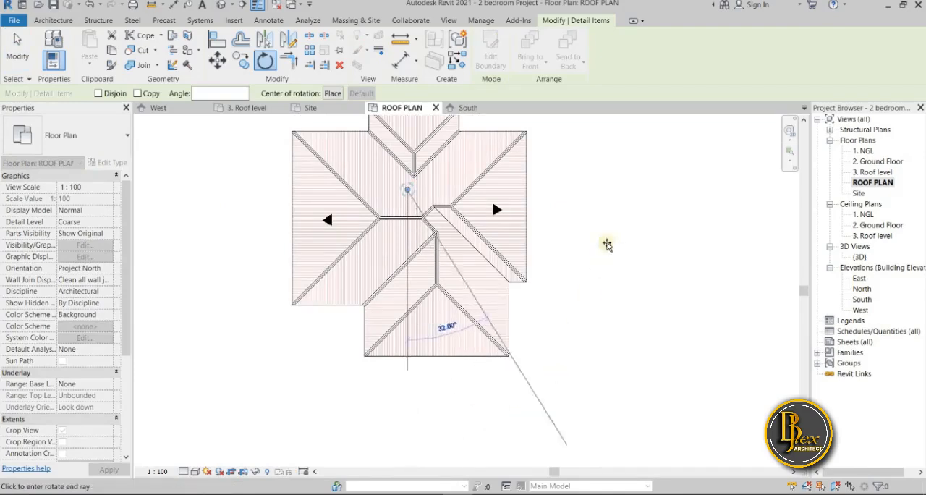
left_click(614, 191)
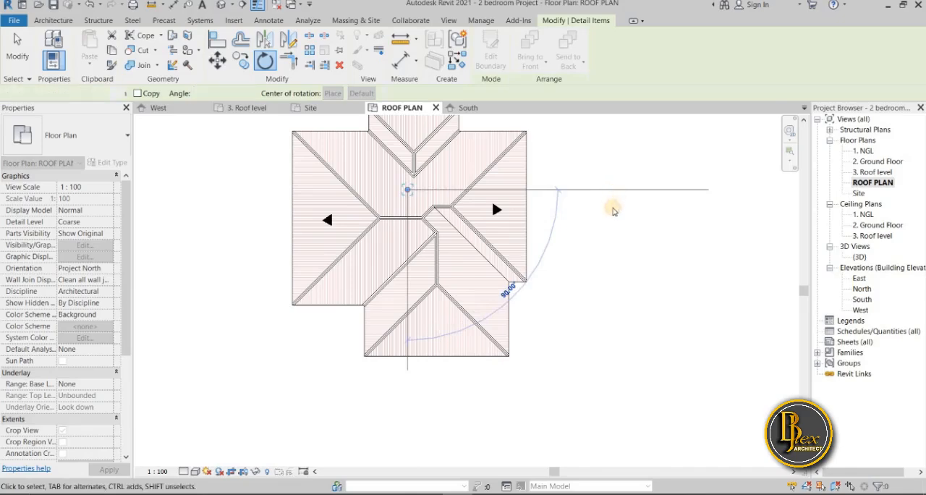
Reshape the north slope's arrowhead by its sides until it points north with an area of about 0.17 m²
scroll(420, 203, "up", 3)
scroll(404, 190, "down", 3)
mouse_move(403, 188)
left_mouse_down()
mouse_move(403, 366)
mouse_move(420, 222)
mouse_move(410, 205)
left_mouse_up()
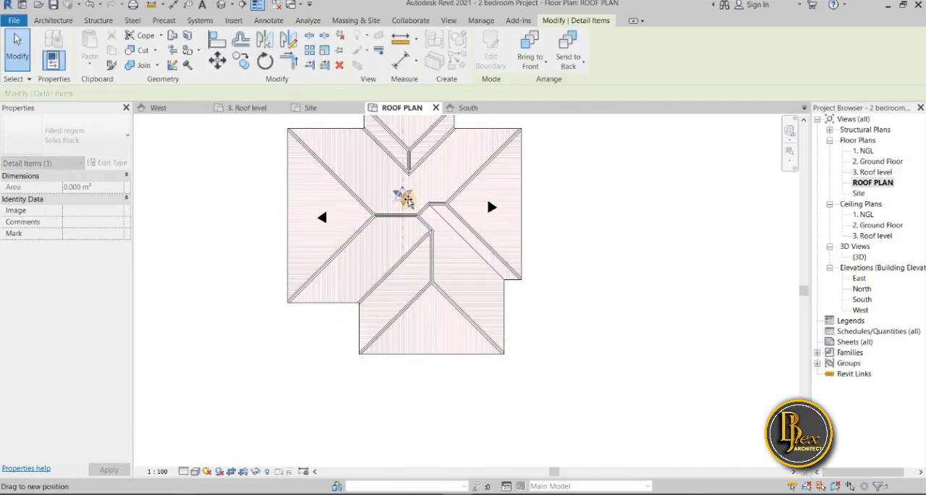
key("Escape")
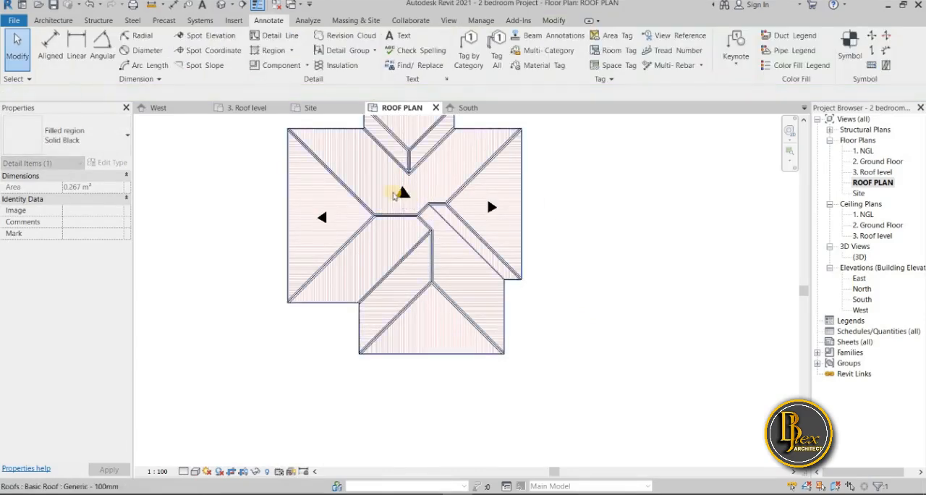
scroll(409, 199, "up", 5)
left_click(431, 203)
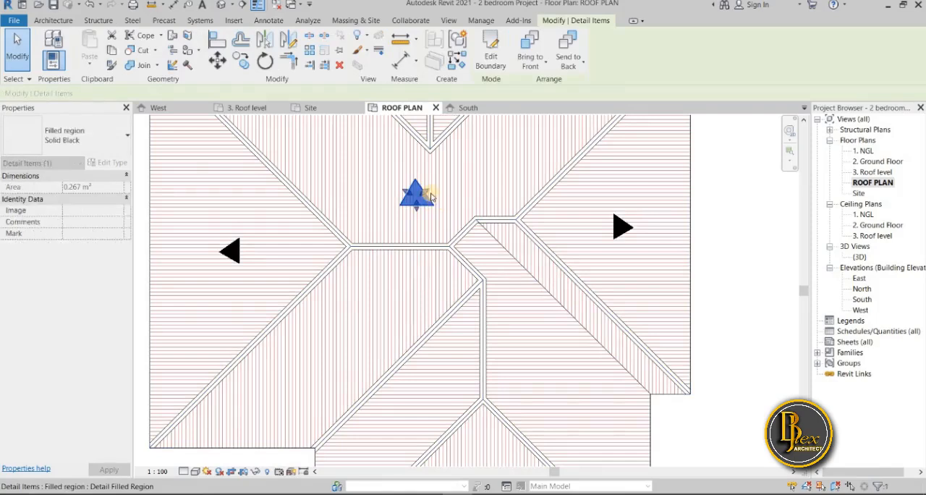
left_click_drag(424, 198, 417, 204)
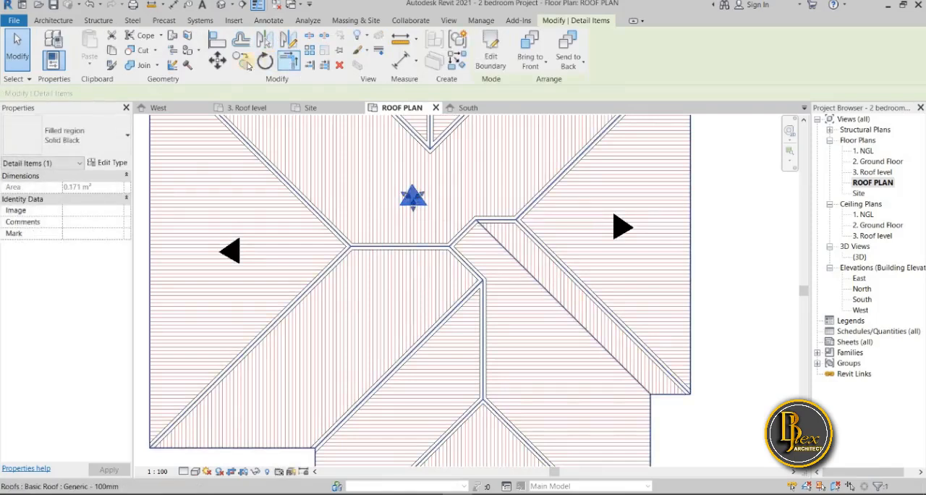
Move the north-pointing arrowhead slightly east, in line with the small projecting roof's ridge
left_click(218, 60)
left_click(366, 161)
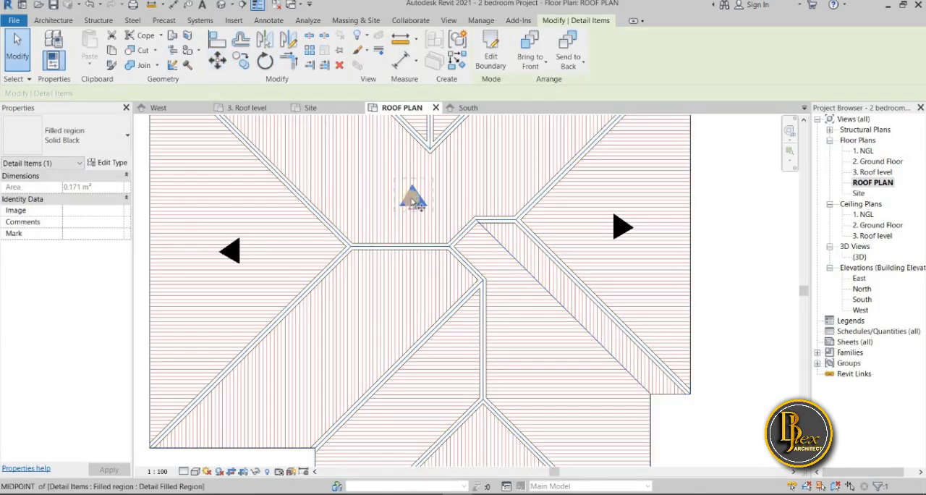
key("m")
key("v")
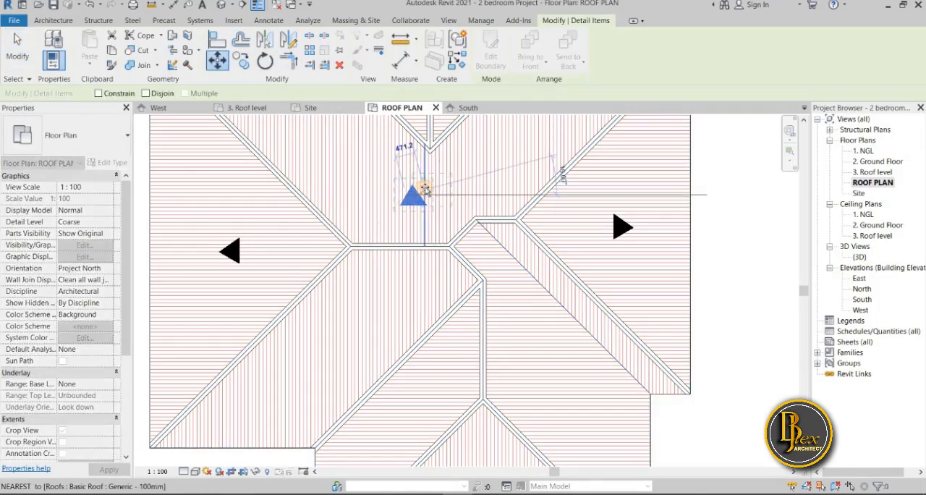
left_click(389, 227)
scroll(405, 275, "down", 5)
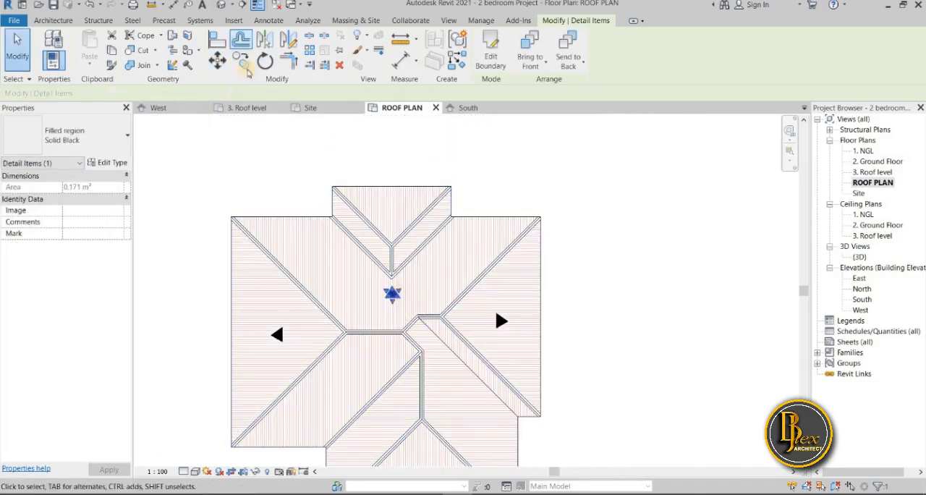
Copy the main north slope's arrowhead onto the north-facing slope of the small projecting roof
key("m")
key("v")
left_click(392, 293)
left_click(391, 225)
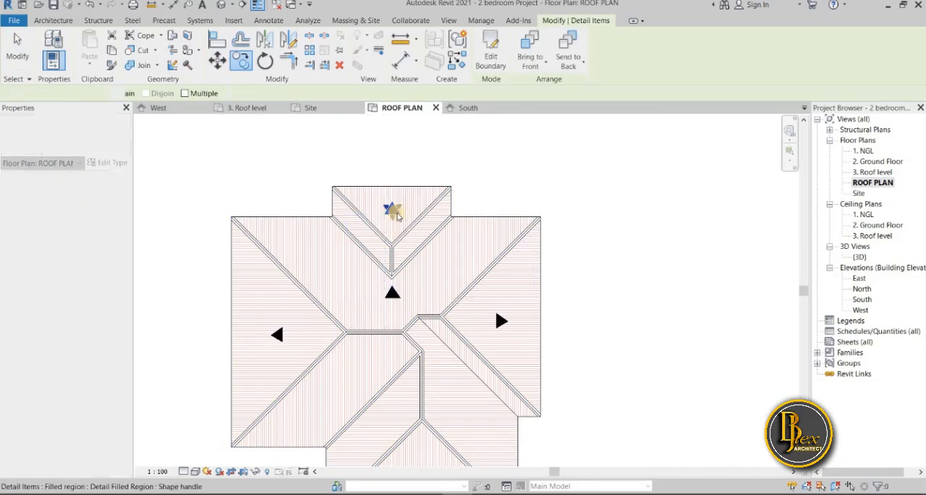
Shrink the projecting roof's north arrowhead by its sides to an area of about 0.10 m²
scroll(391, 213, "up", 4)
left_click_drag(391, 202, 389, 210)
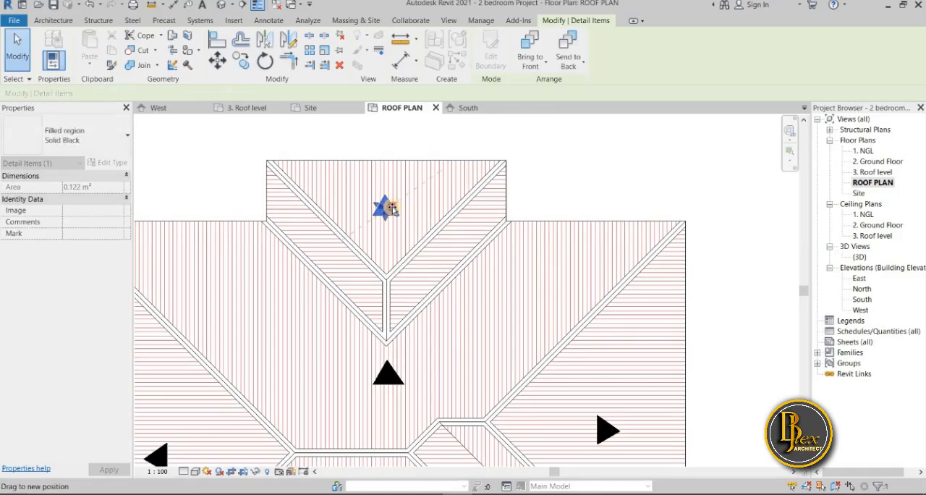
left_click_drag(425, 212, 423, 213)
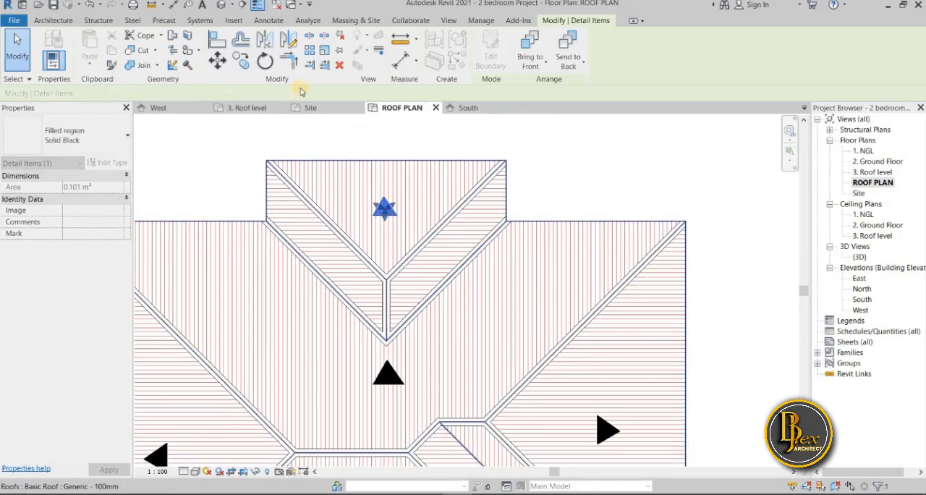
Move the reduced north arrowhead slightly east, in line with the projecting roof's ridge
left_click(220, 63)
left_click(379, 206)
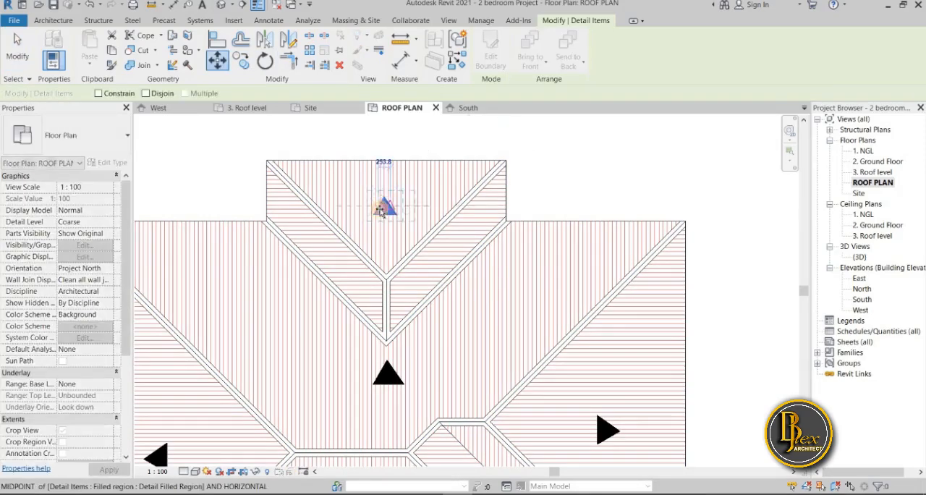
left_click(510, 194)
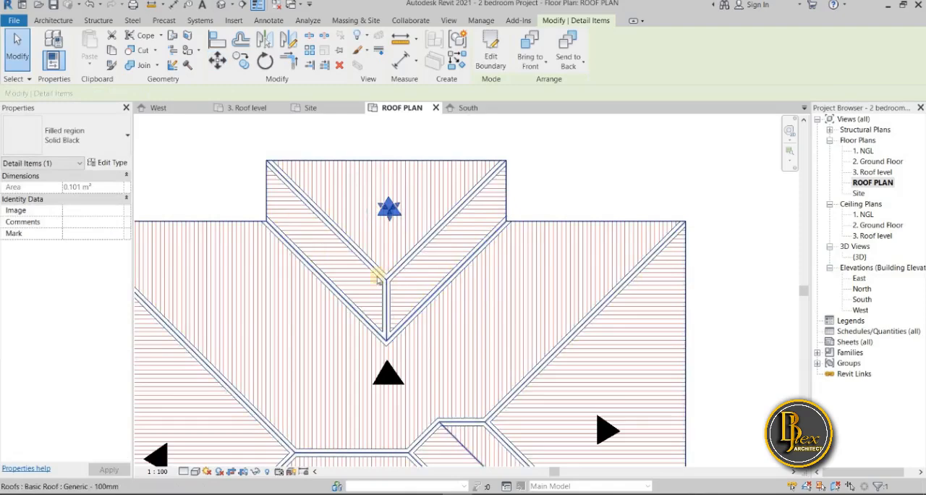
Copy the projecting roof's north arrowhead onto its narrow west-facing slope
left_click(392, 210)
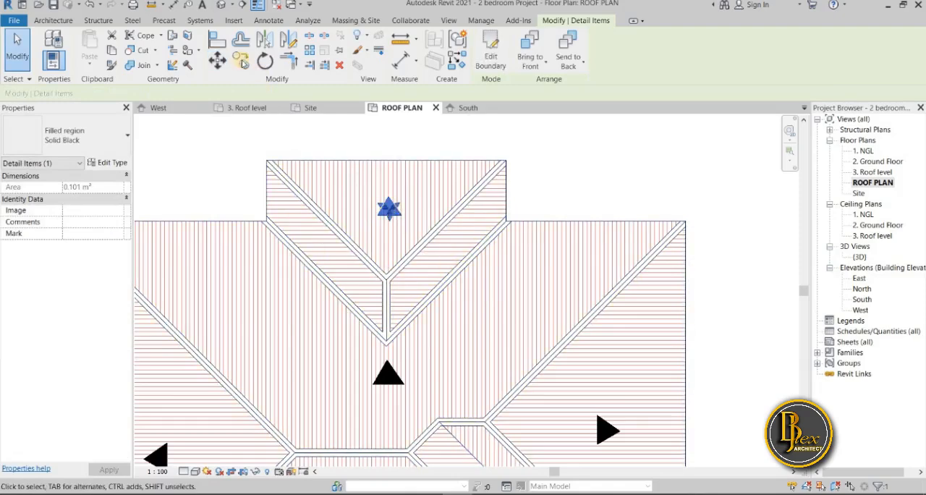
key("m")
key("v")
left_click(390, 215)
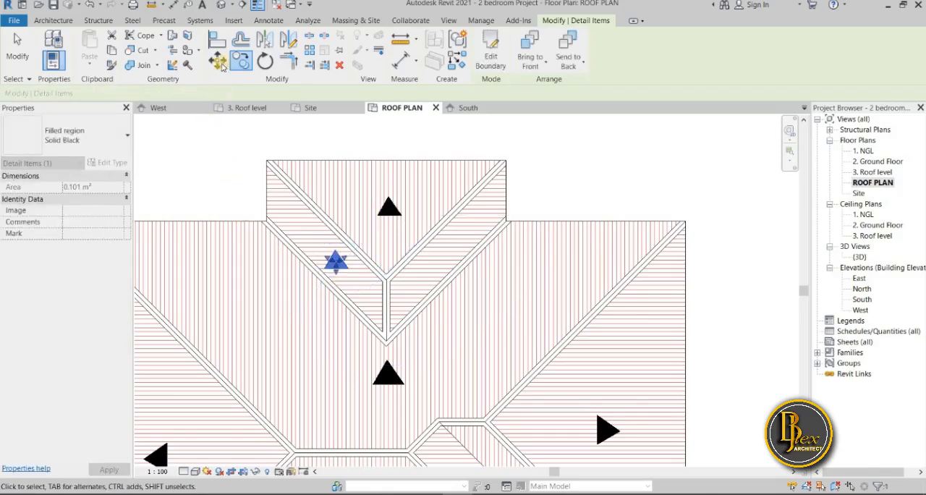
Rotate the copied arrowhead 90° counterclockwise so it points west
left_click(262, 62)
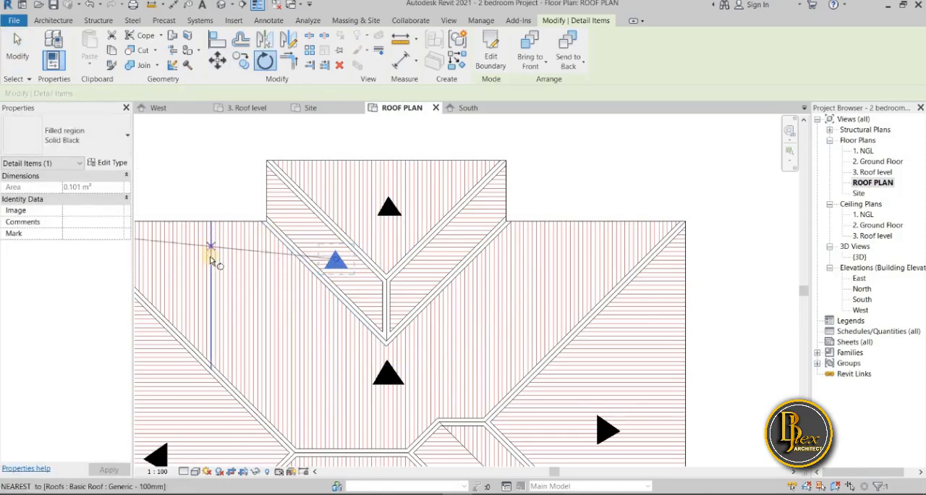
middle_click_drag(206, 262, 409, 267)
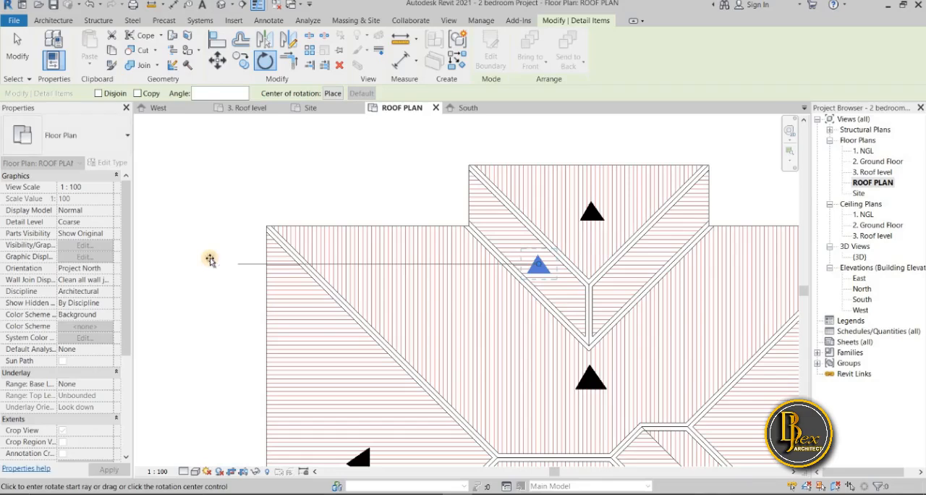
type("90")
key("Return")
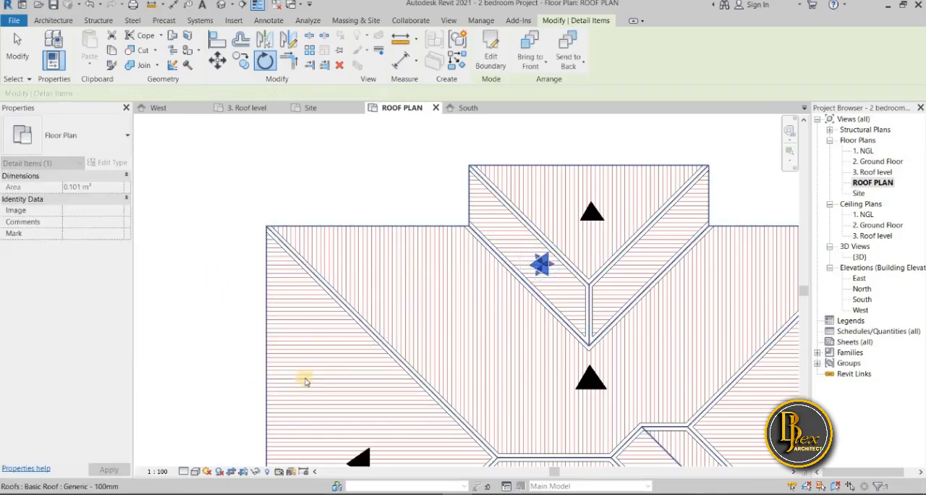
Shrink the projecting roof's west-pointing arrowhead to about 0.05 m² and move it south to the middle of its slope
scroll(553, 273, "up", 2)
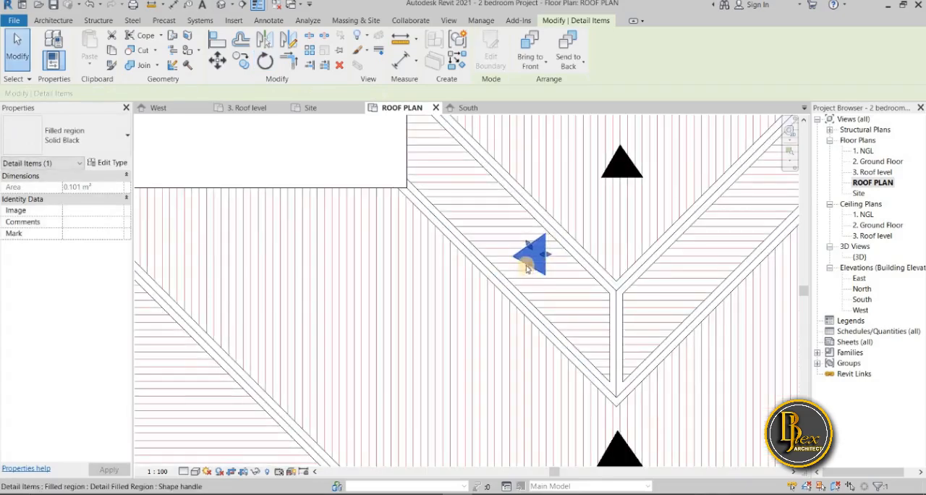
mouse_move(529, 263)
left_mouse_down()
mouse_move(537, 254)
mouse_move(541, 262)
left_mouse_up()
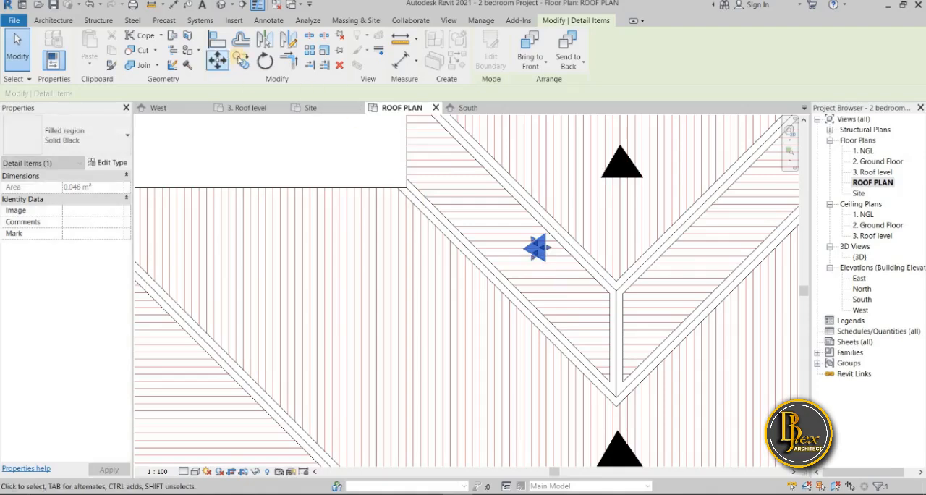
left_click(535, 256)
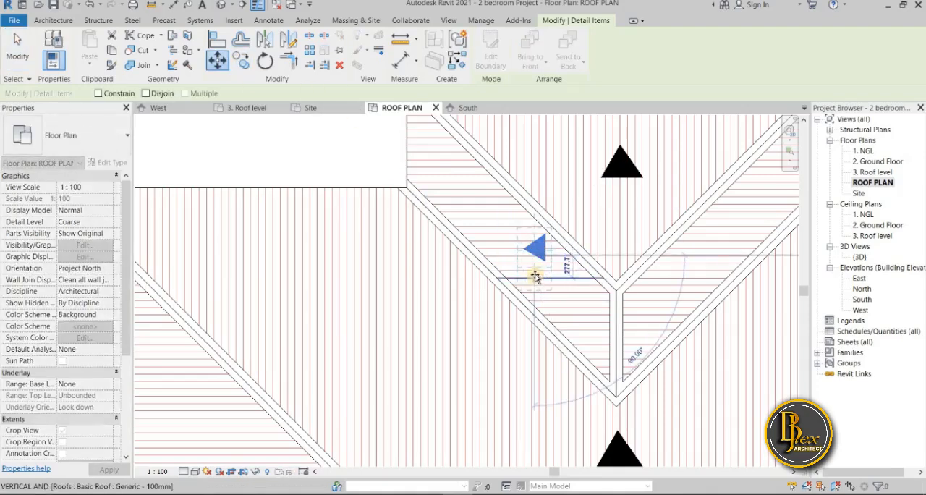
left_click(482, 290)
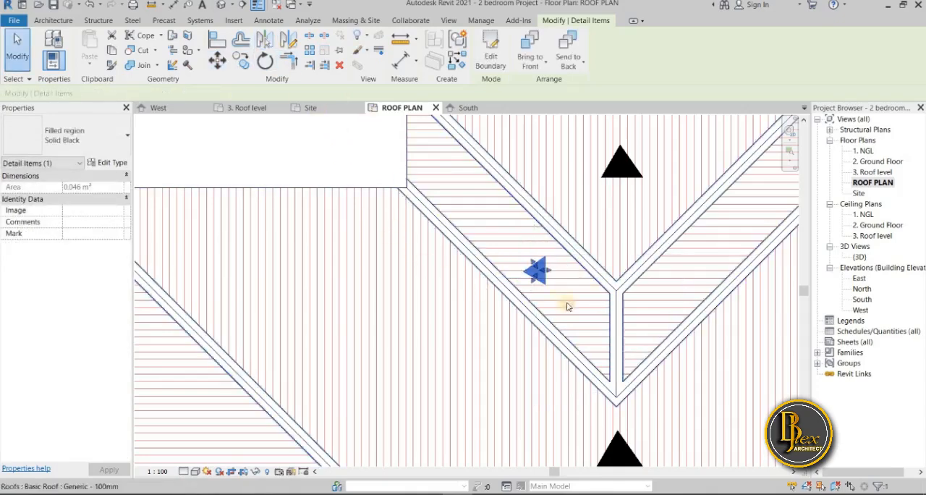
Mirror a copy of the small west-pointing arrowhead across the projecting roof's ridge onto the east-facing slope
left_click(265, 44)
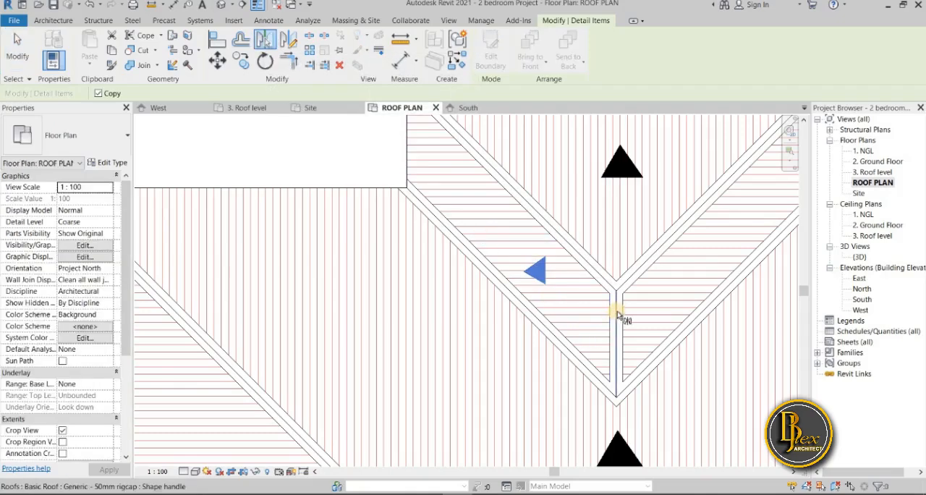
left_click(670, 282)
scroll(502, 314, "down", 3)
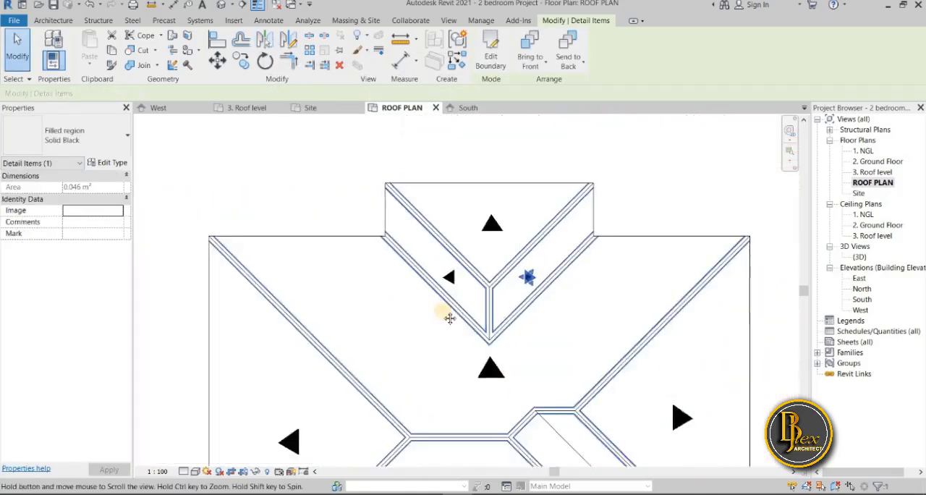
left_click(748, 320)
scroll(705, 282, "down", 2)
middle_click_drag(711, 348, 602, 254)
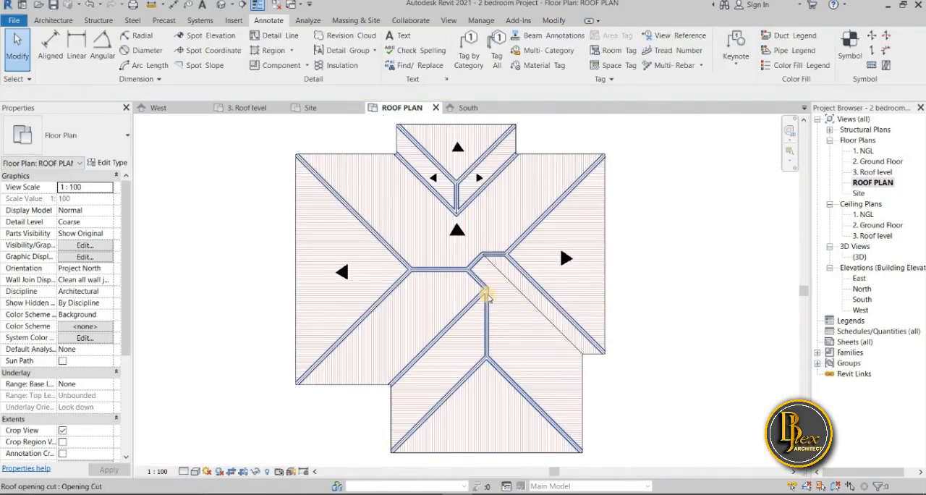
Copy the main north slope's arrowhead onto the main roof's south slope, west of the south wing
scroll(487, 294, "up", 5)
scroll(502, 324, "down", 3)
middle_click_drag(503, 326, 459, 253)
scroll(459, 254, "down", 1)
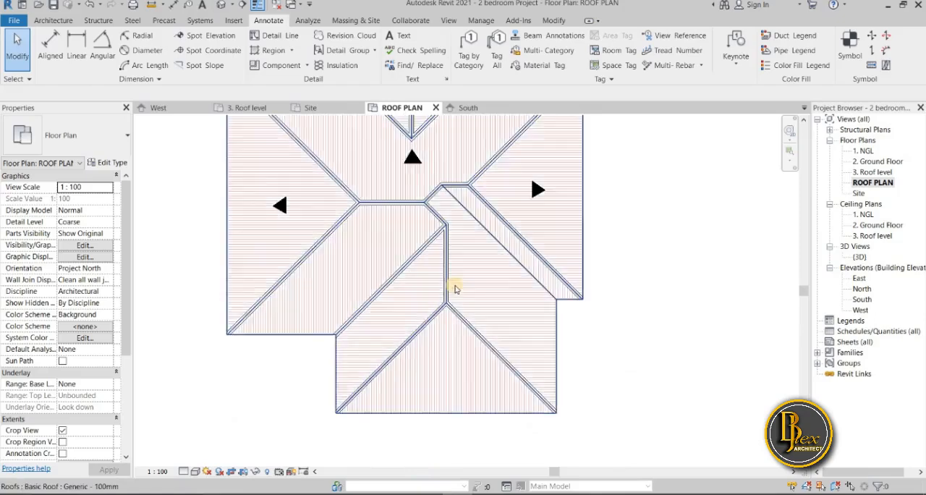
scroll(454, 288, "down", 2)
left_click(427, 202)
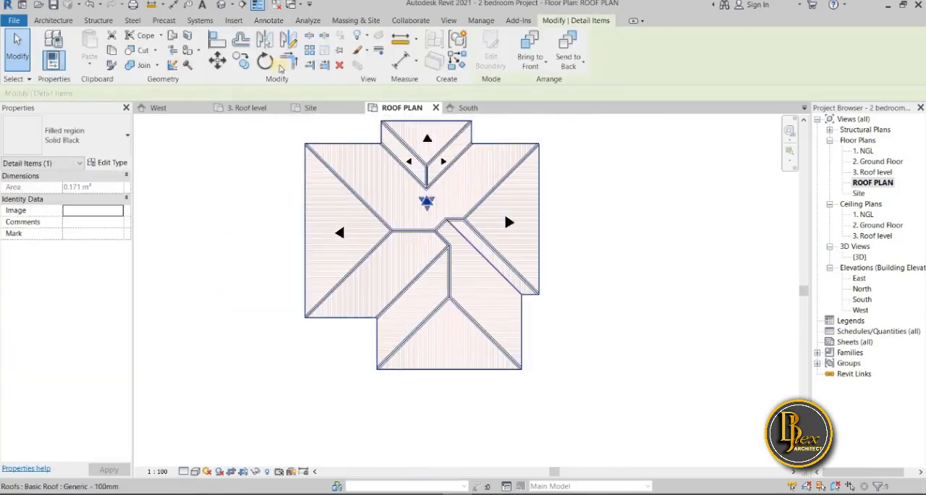
key("r")
key("o")
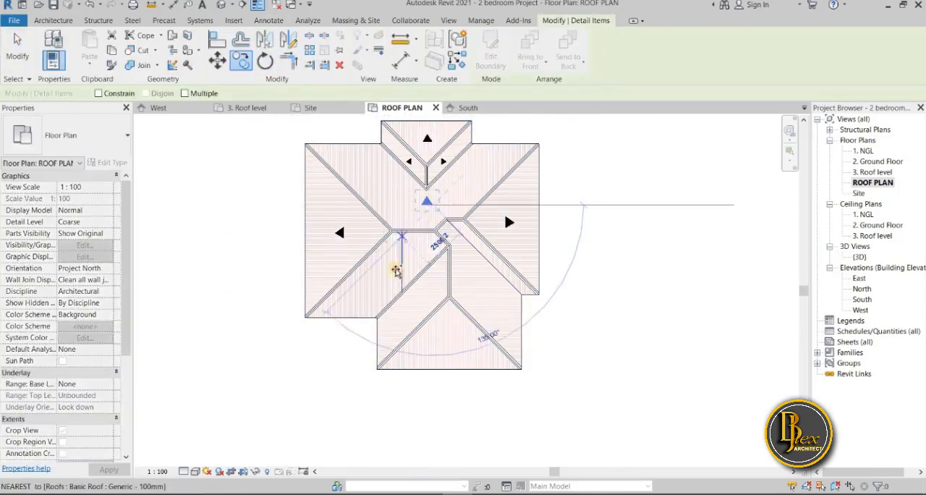
scroll(389, 278, "up", 3)
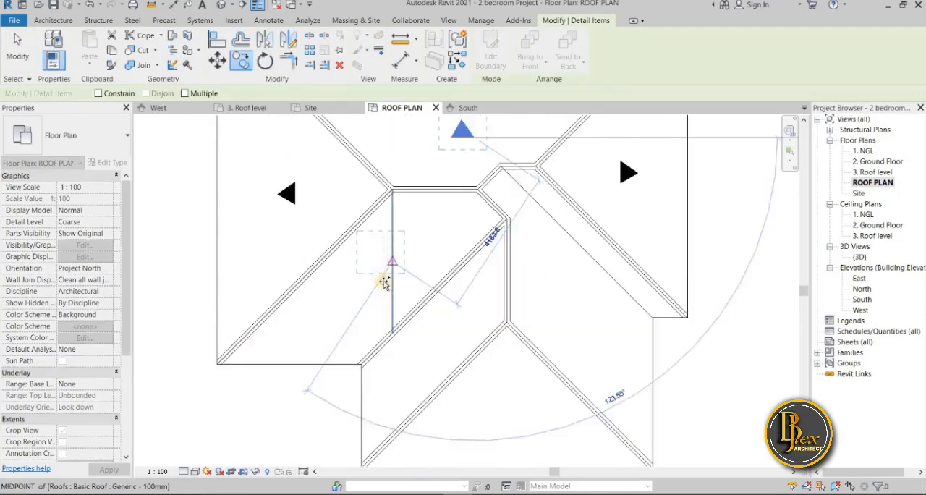
left_click(389, 283)
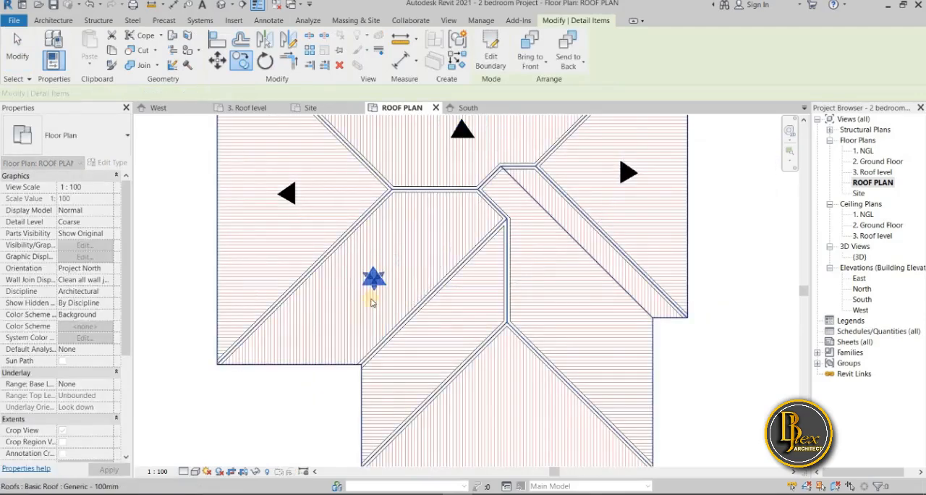
Rotate the arrowhead on the main south slope 180° so it points south
left_click(268, 64)
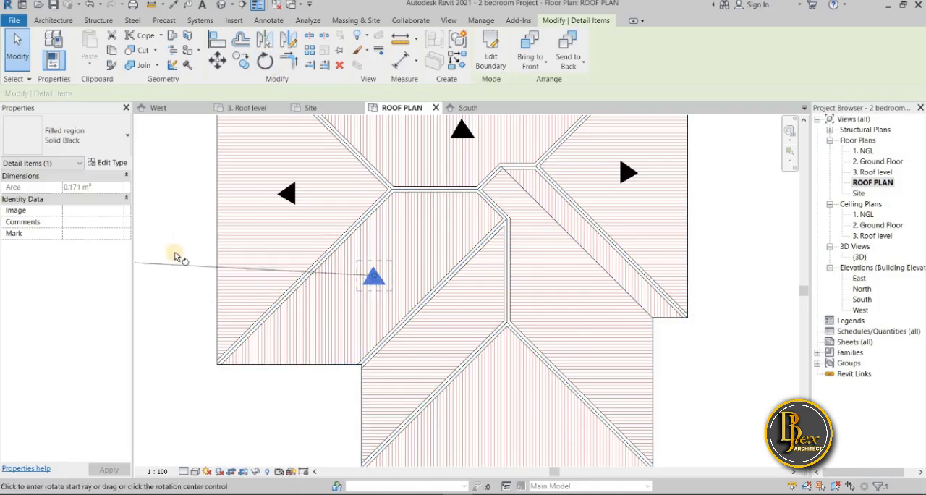
left_click(179, 278)
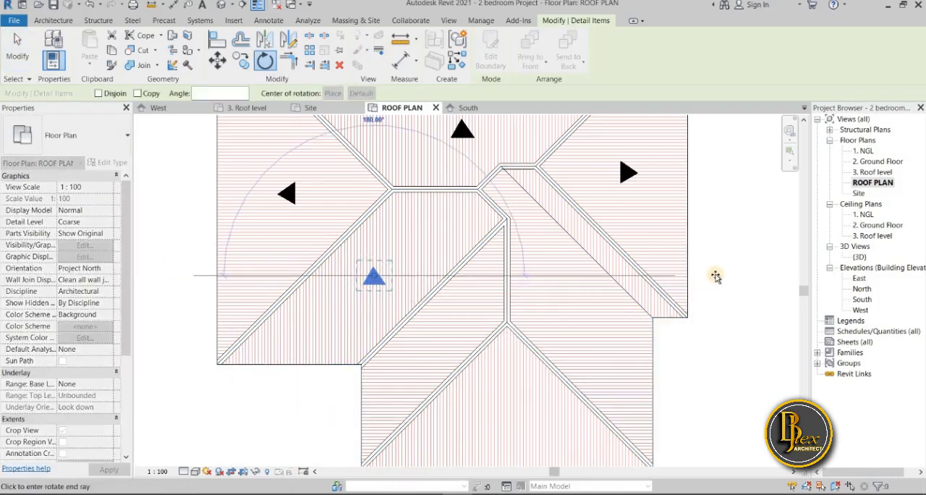
left_click(726, 322)
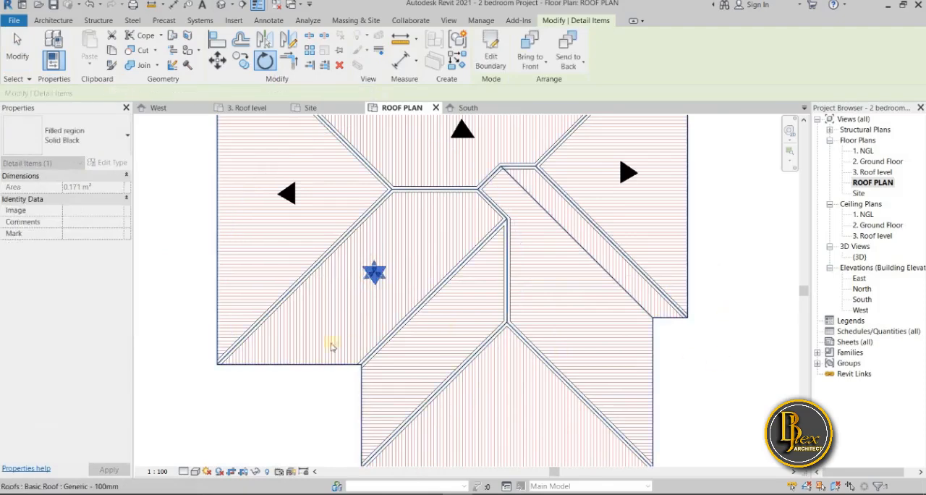
key("Escape")
scroll(340, 355, "down", 5)
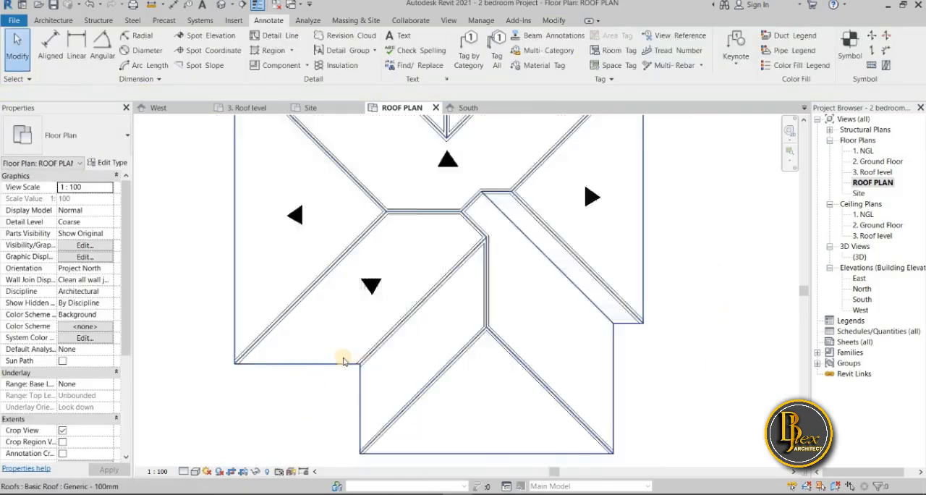
scroll(349, 309, "up", 4)
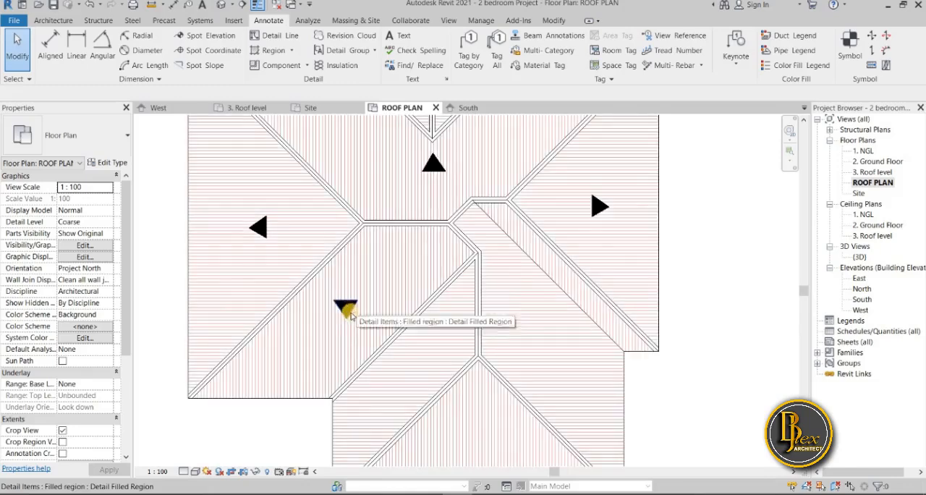
Move the south-pointing arrowhead slightly northeast, closer to the main ridge
left_click(346, 308)
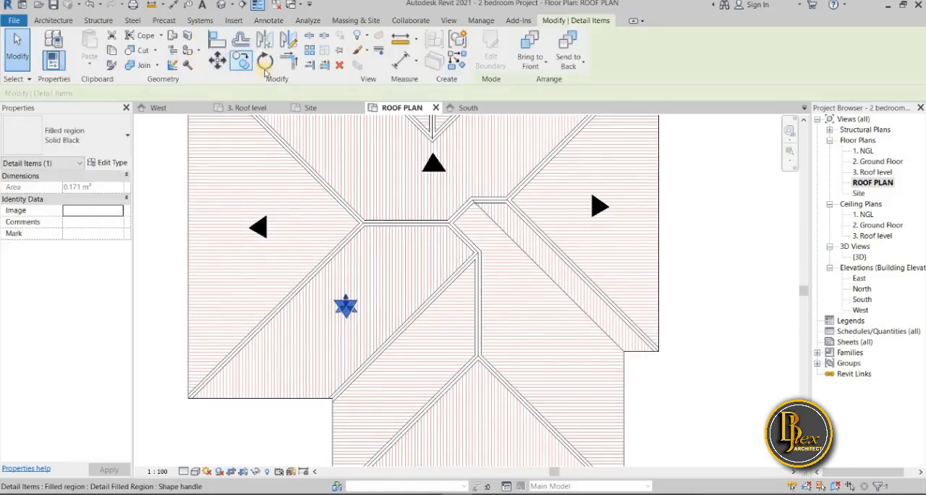
left_click(352, 310)
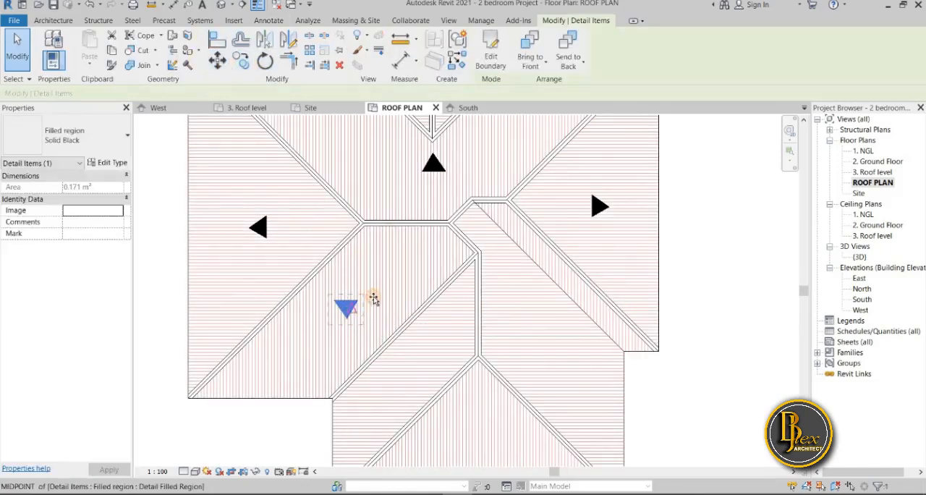
left_click(367, 295)
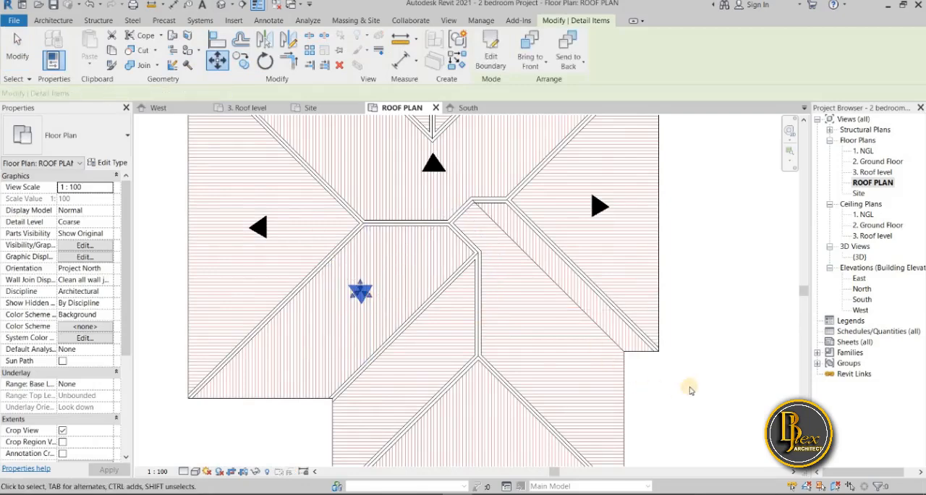
left_click(690, 387)
Copy the south-pointing arrowhead onto the south wing's triangular end slope, below the end of its ridge
middle_click_drag(376, 307, 382, 313)
scroll(385, 322, "down", 2)
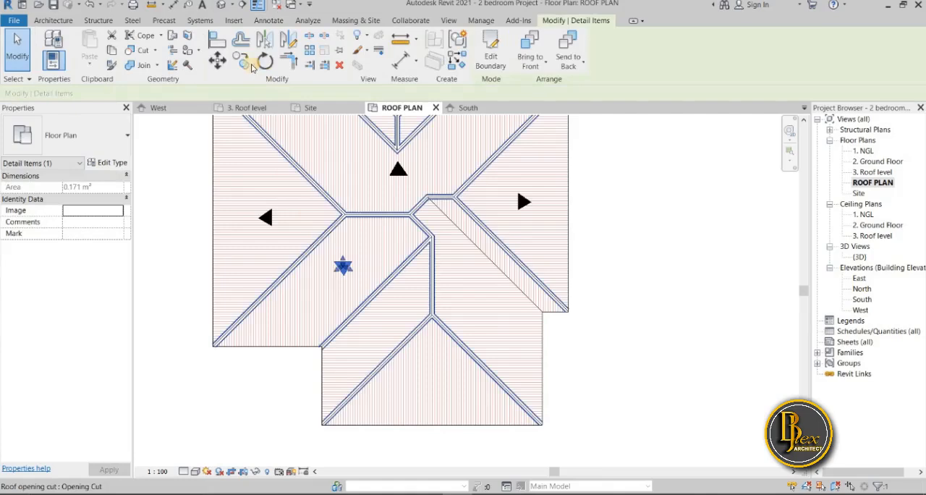
left_click_drag(346, 267, 350, 272)
key("c")
key("o")
left_click(348, 269)
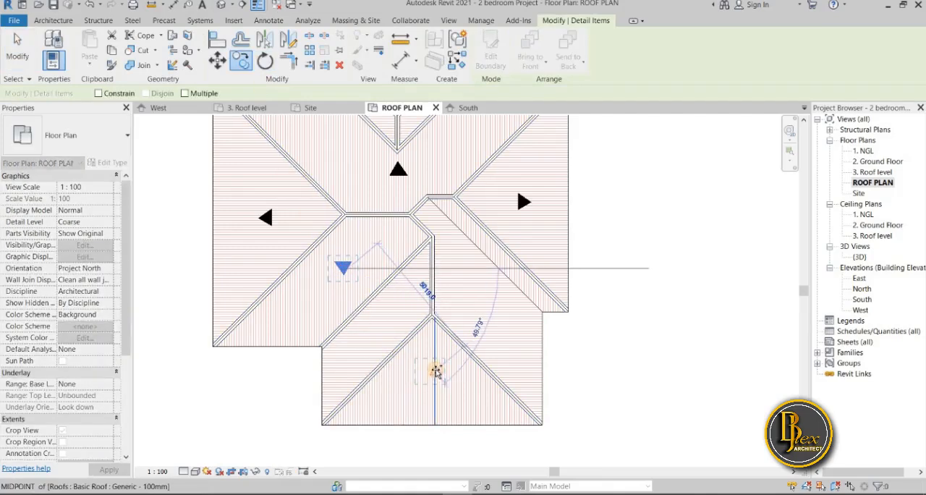
scroll(435, 371, "up", 3)
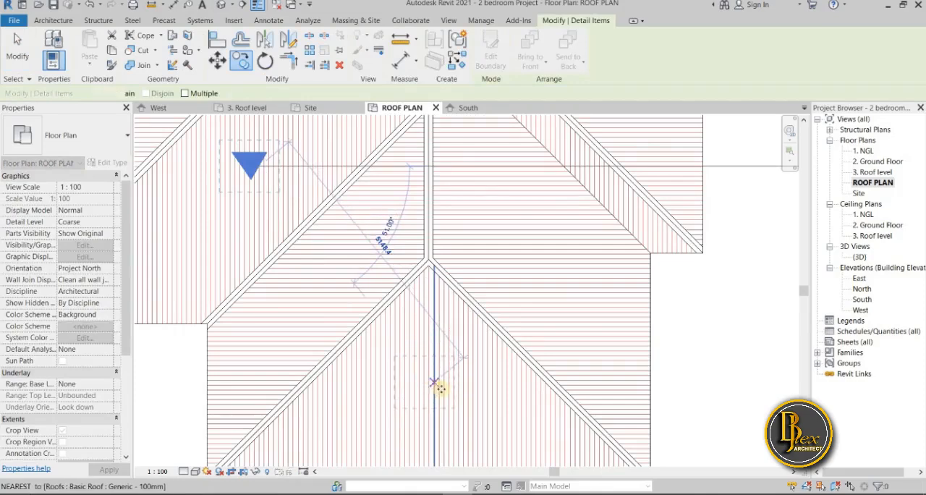
left_click(435, 383)
scroll(434, 318, "down", 4)
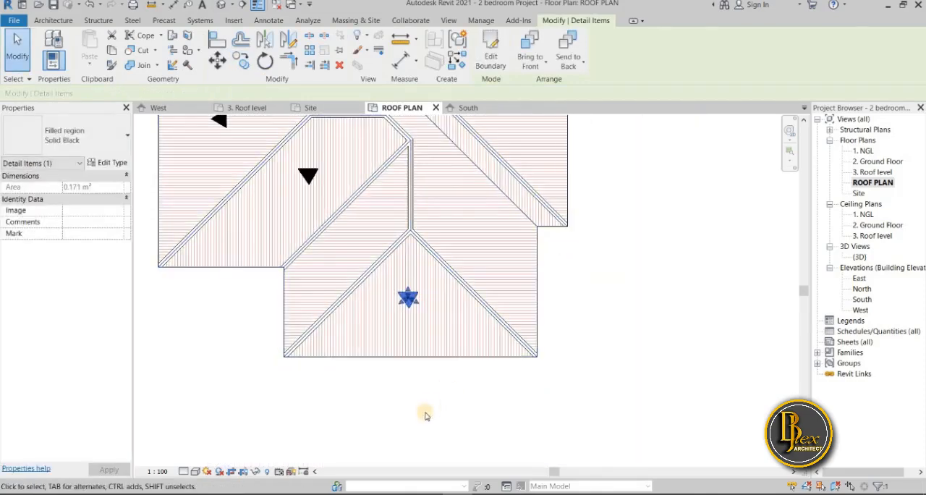
key("Escape")
Copy the arrowhead from the south wing's triangular end slope onto the south wing's east slope
scroll(424, 416, "down", 2)
left_click(401, 359)
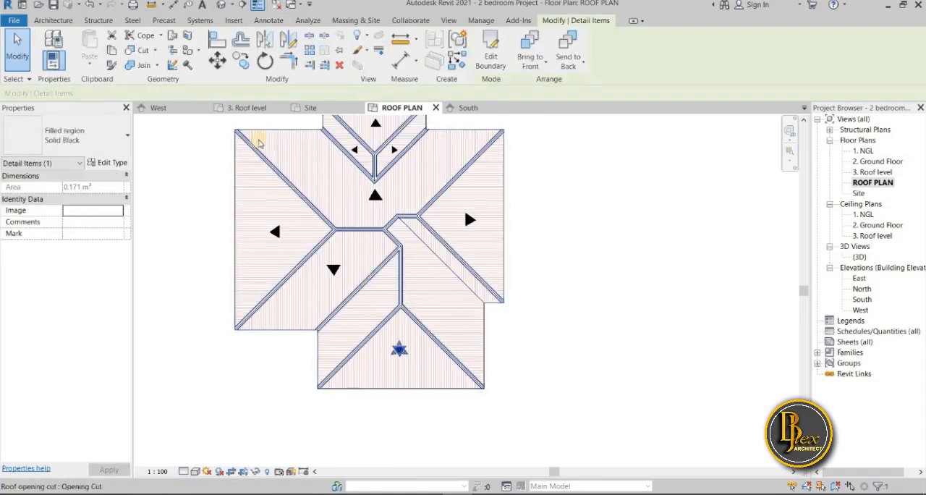
left_click(241, 63)
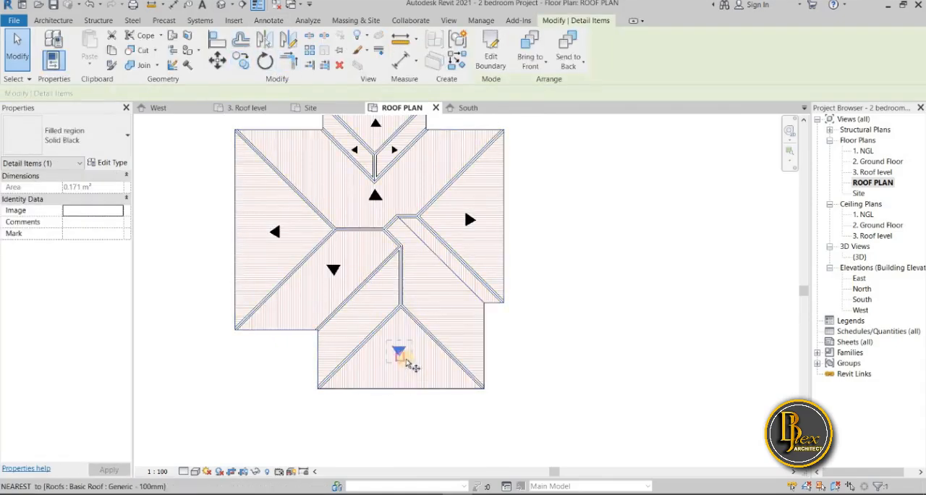
left_click(401, 352)
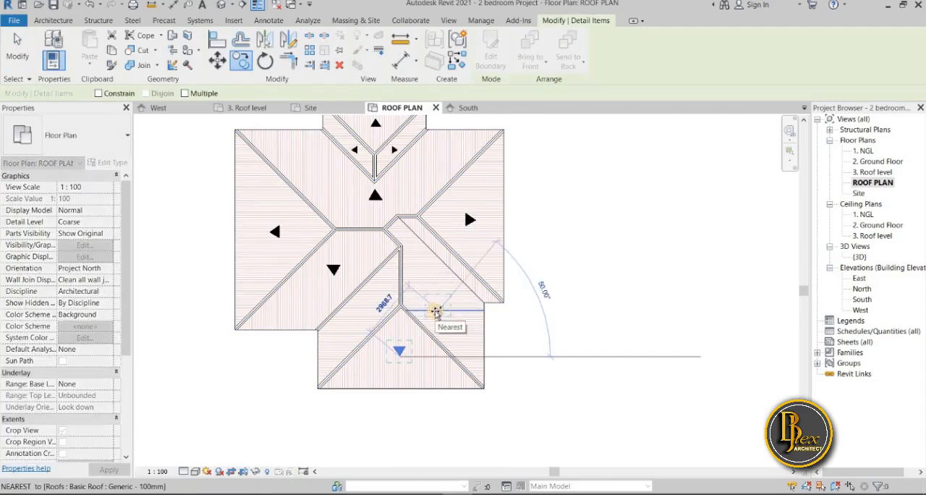
left_click(479, 348)
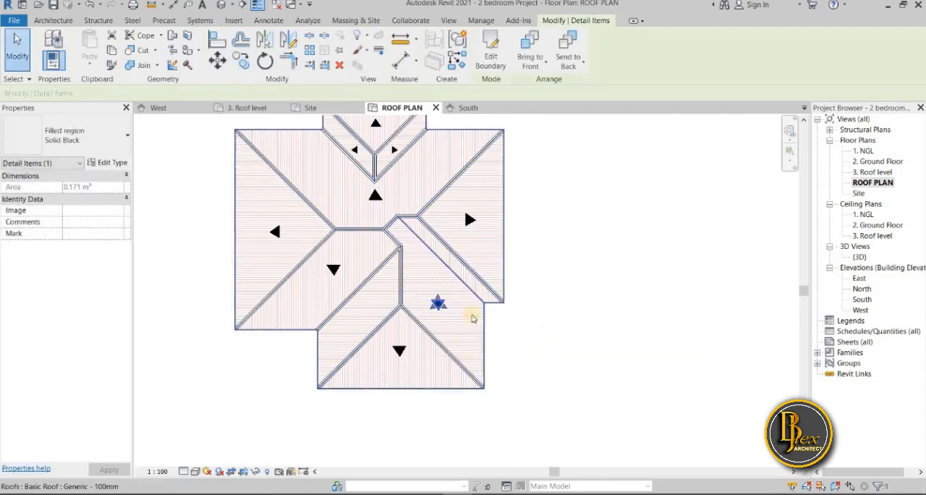
Rotate the copied arrowhead on the south wing's east slope 90° so it points east
scroll(456, 367, "up", 3)
left_click(261, 62)
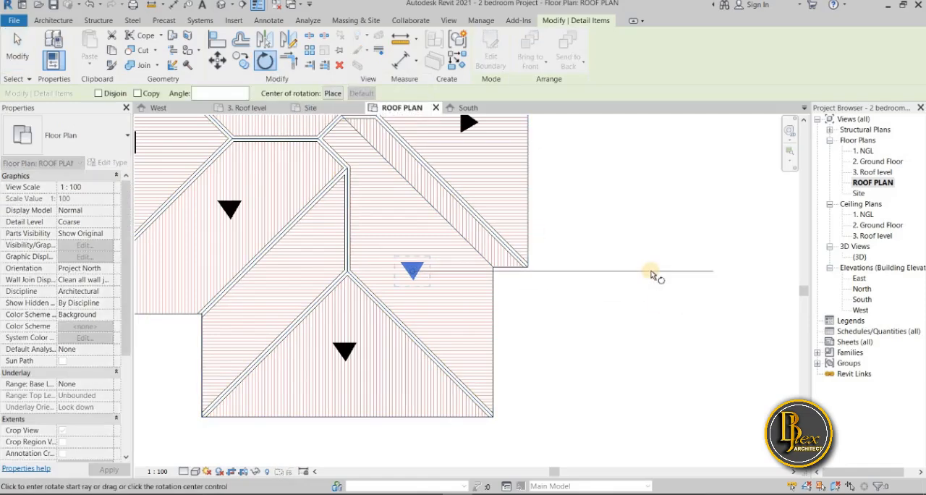
middle_click_drag(514, 135, 440, 175)
type("9")
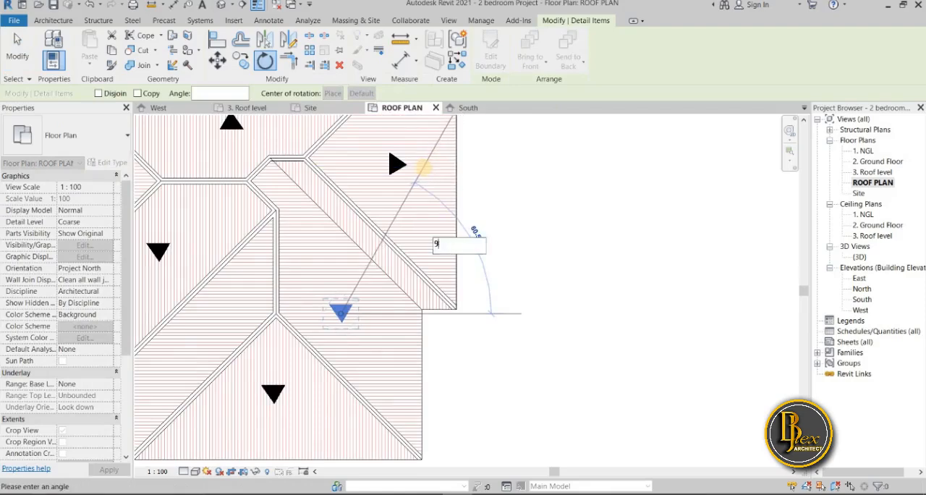
key("Return")
scroll(553, 400, "down", 1)
middle_click_drag(576, 393, 621, 375)
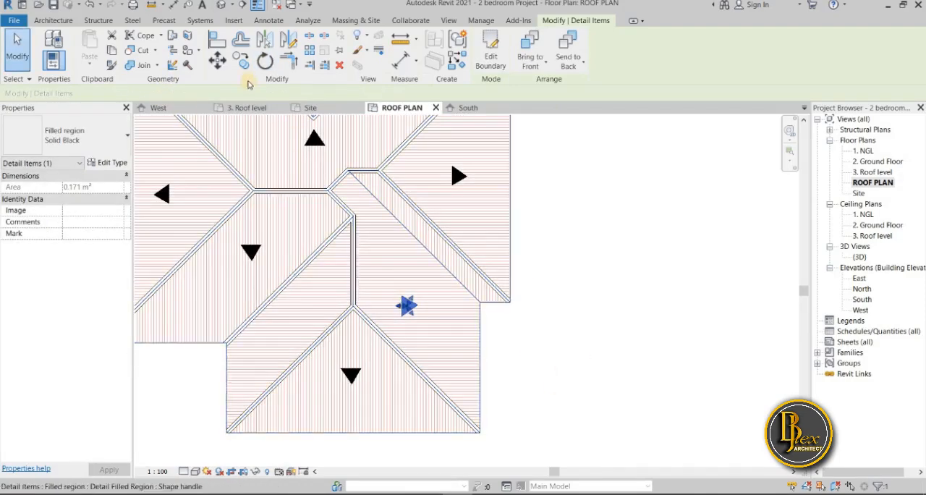
Mirror the east-pointing arrowhead about the south wing's ridge to create a west-pointing one on its west slope
left_click(265, 40)
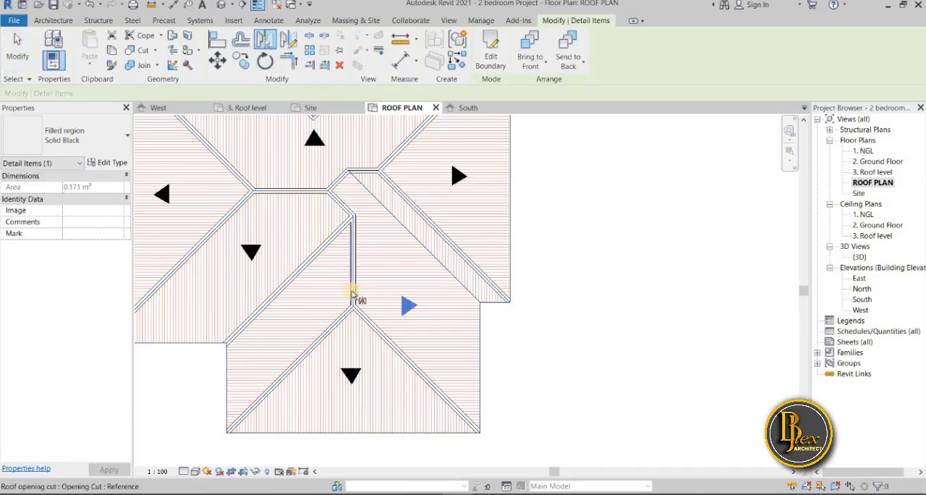
scroll(355, 285, "up", 4)
left_click(357, 289)
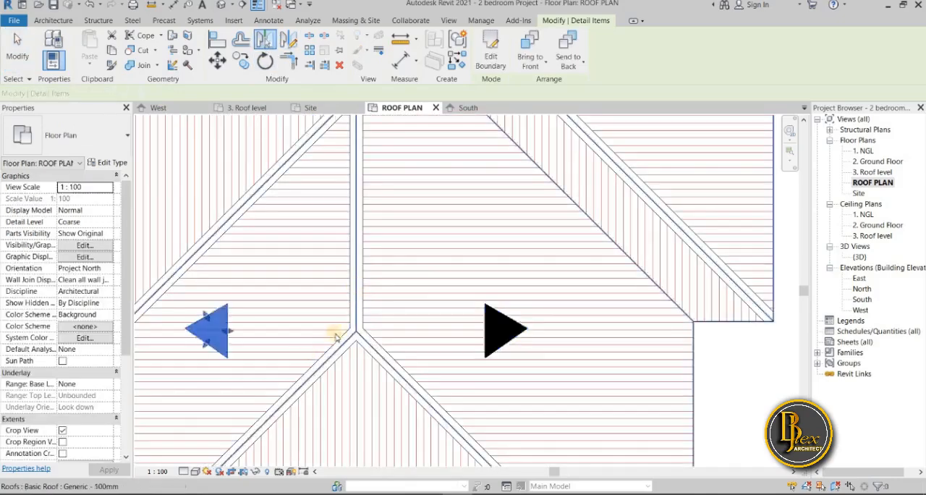
scroll(434, 250, "down", 3)
left_click(725, 367)
scroll(627, 354, "down", 3)
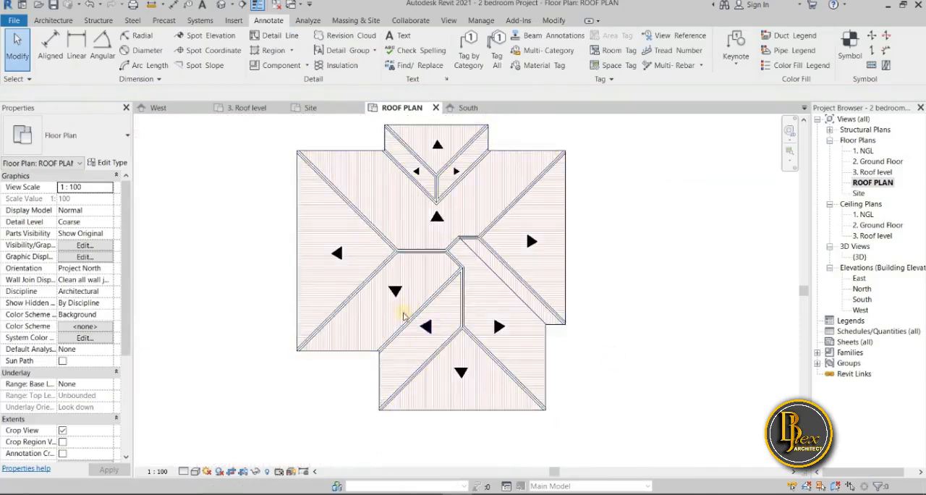
Enlarge the south-pointing arrowhead on the main roof's south slope to about 0.211 m²
scroll(391, 290, "up", 3)
left_click(392, 278)
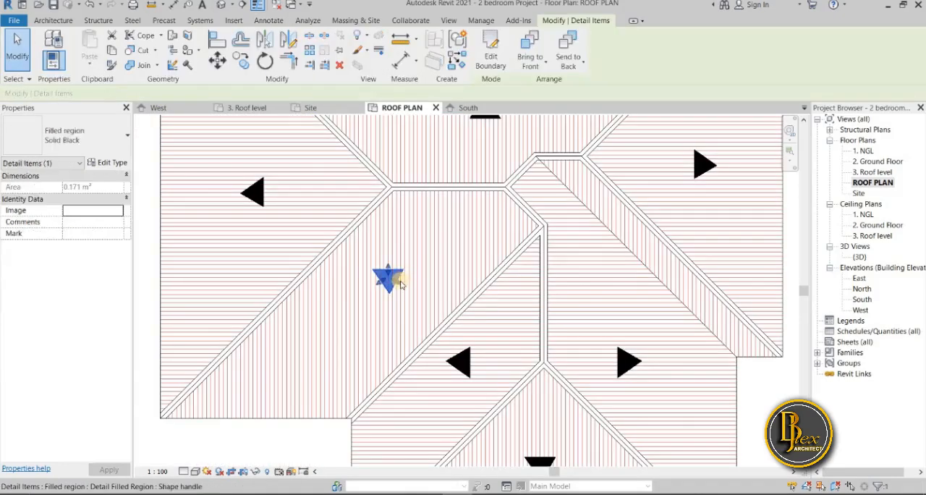
left_click(301, 440)
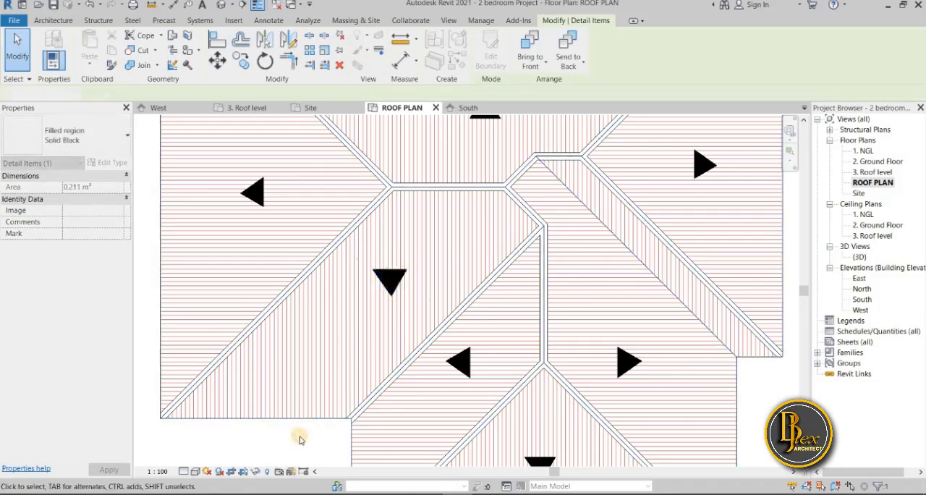
scroll(300, 438, "down", 3)
scroll(308, 372, "down", 2)
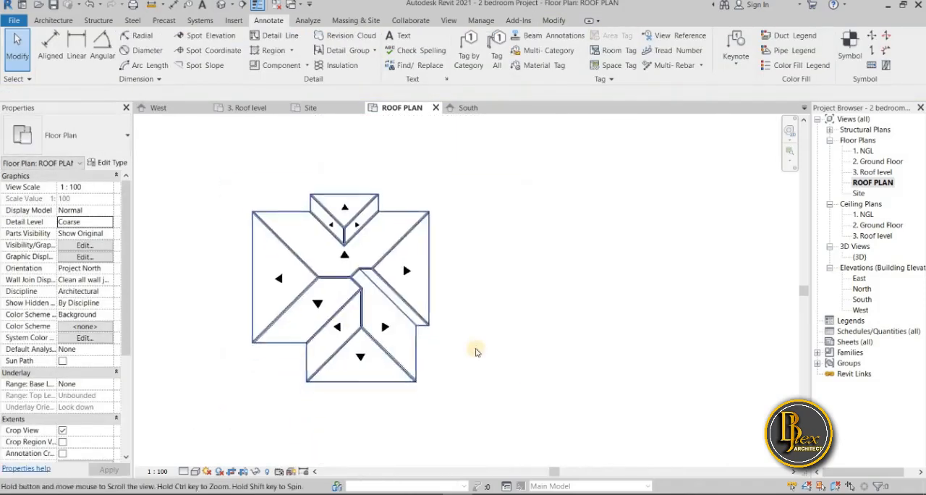
Copy the south wing end slope's arrowhead onto the narrow diagonal slope between the south wing and the main east slope
scroll(449, 259, "up", 4)
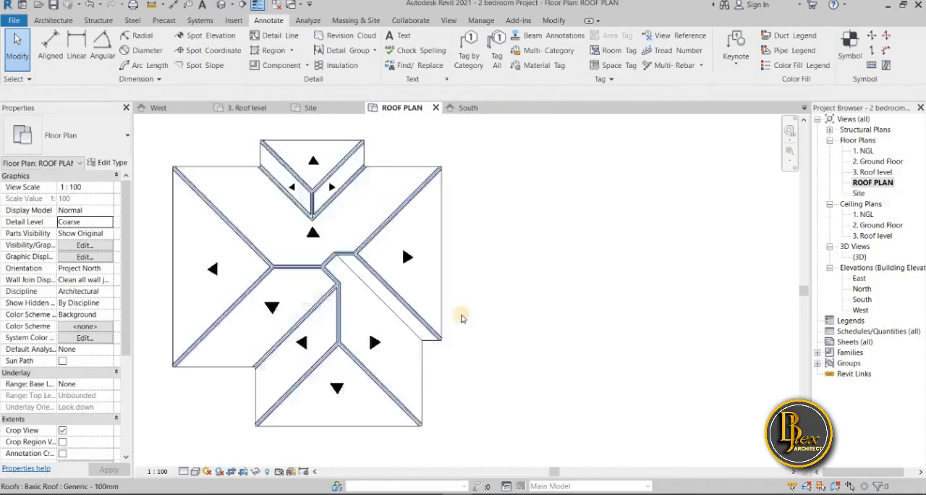
scroll(479, 259, "down", 3)
scroll(488, 317, "up", 1)
scroll(427, 333, "up", 3)
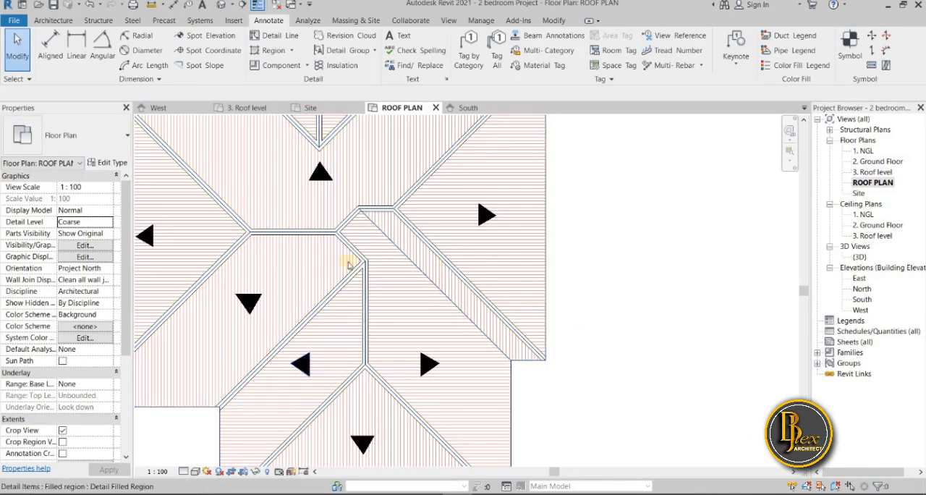
scroll(426, 372, "down", 1)
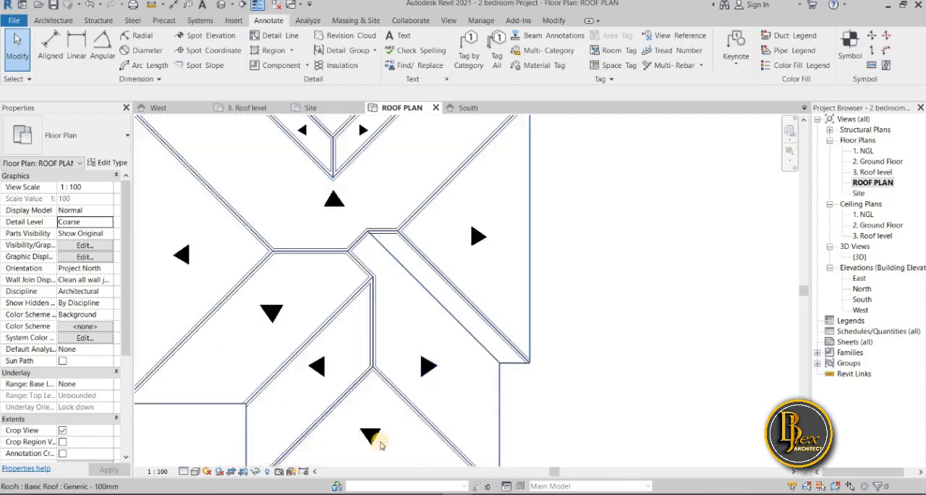
left_click(370, 436)
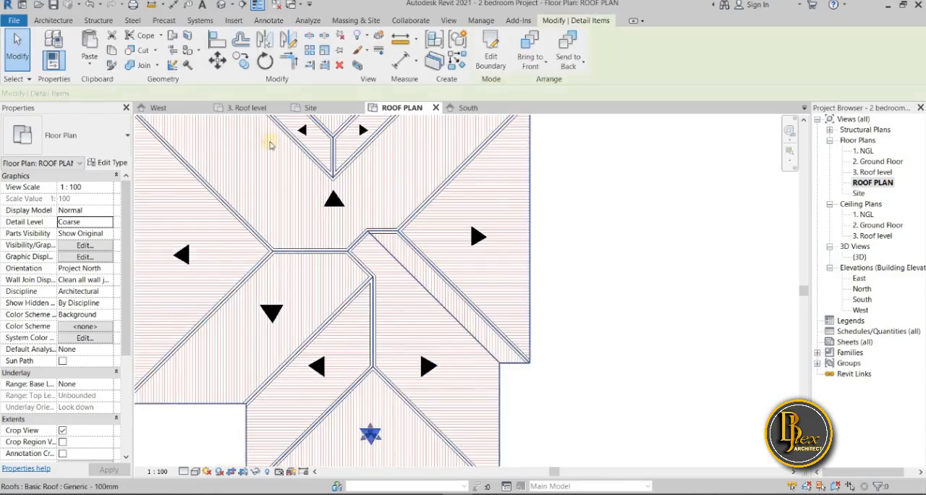
left_click(242, 64)
left_click(371, 437)
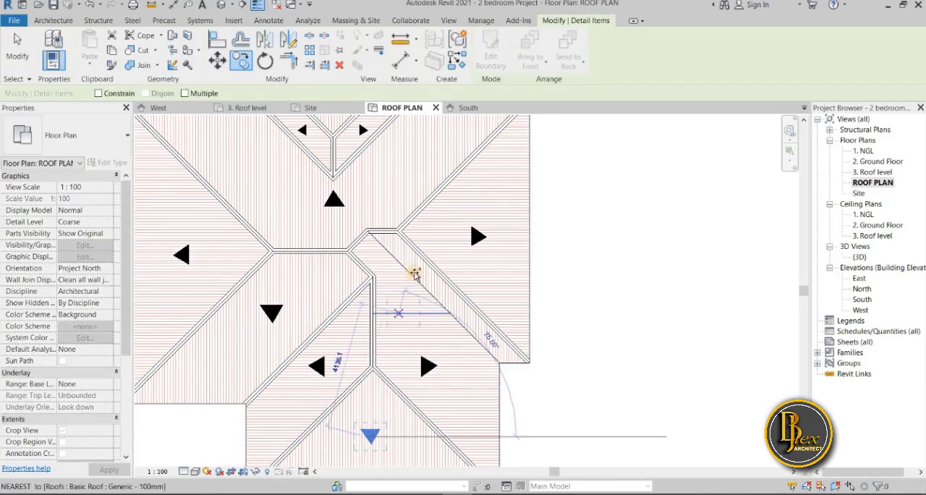
scroll(358, 269, "up", 3)
scroll(426, 267, "up", 2)
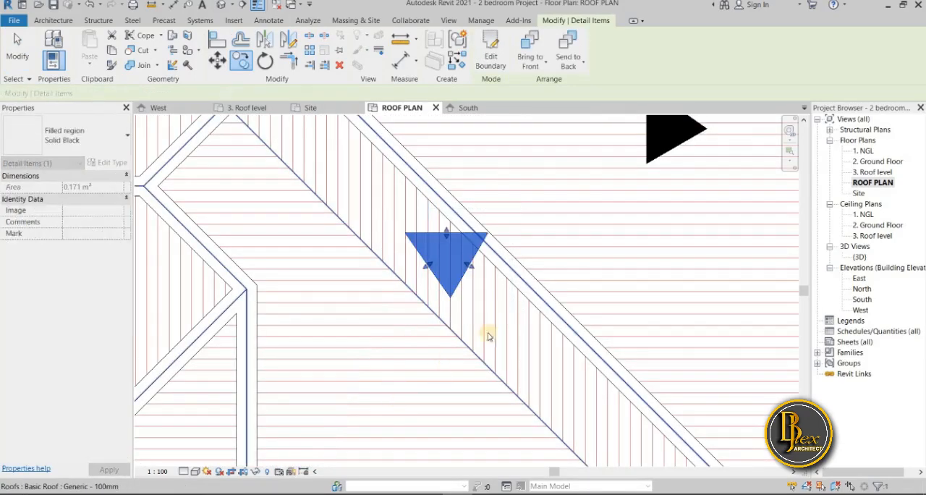
Shrink the copied arrowhead by its edges so it fits inside the narrow diagonal slope
left_click_drag(457, 259, 442, 254)
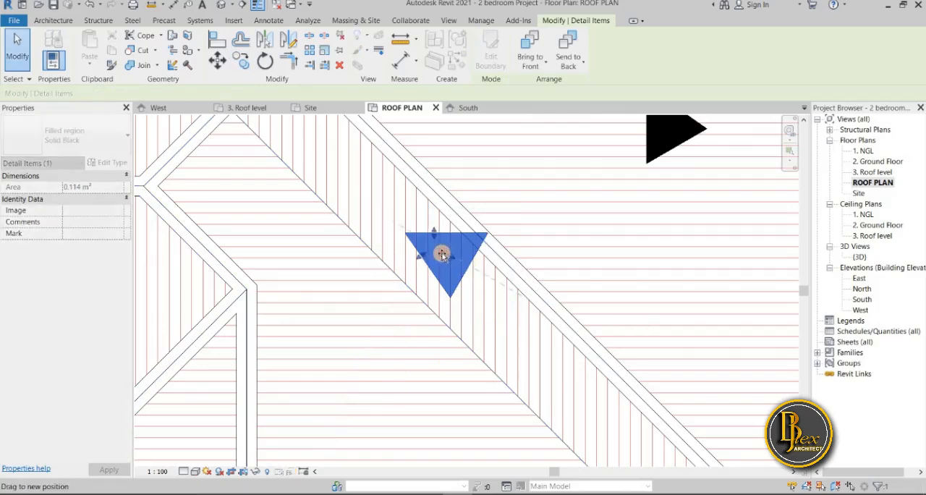
left_click_drag(461, 293, 439, 246)
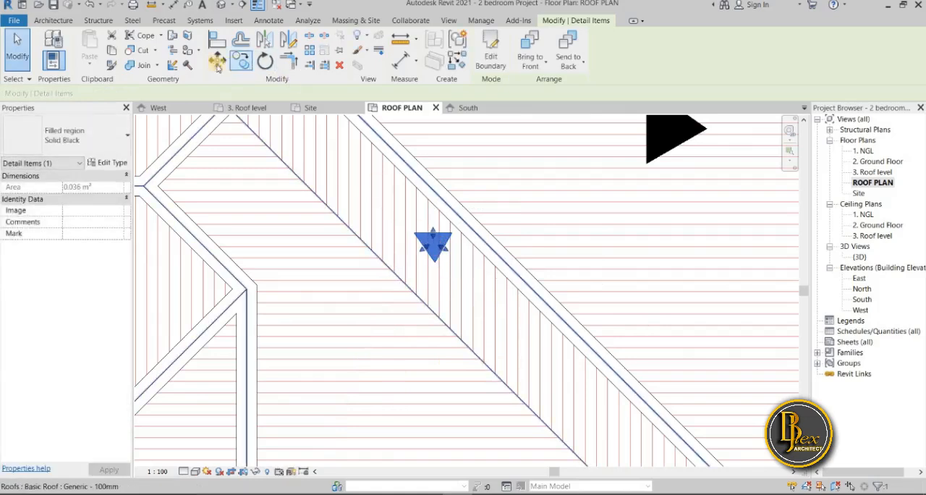
left_click(436, 250)
left_click_drag(438, 268, 433, 253)
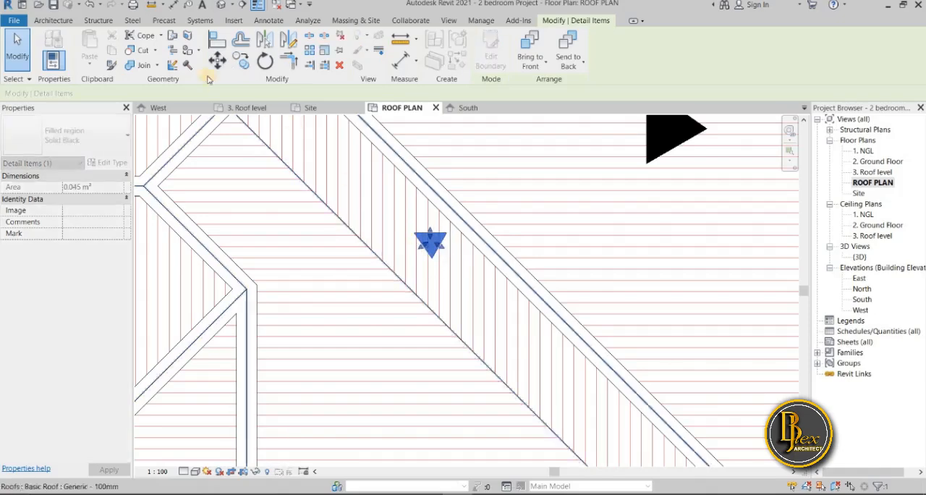
Move the small arrowhead southeast along the narrow diagonal slope, midway between its two edges
left_click(218, 61)
left_click(446, 271)
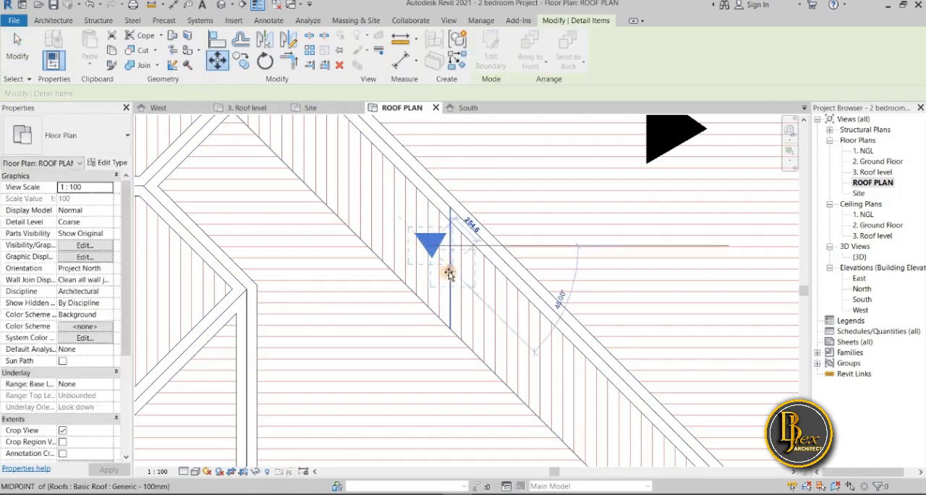
left_click(473, 286)
scroll(477, 385, "down", 2)
middle_click_drag(478, 386, 387, 275)
left_click(668, 347)
scroll(507, 315, "down", 5)
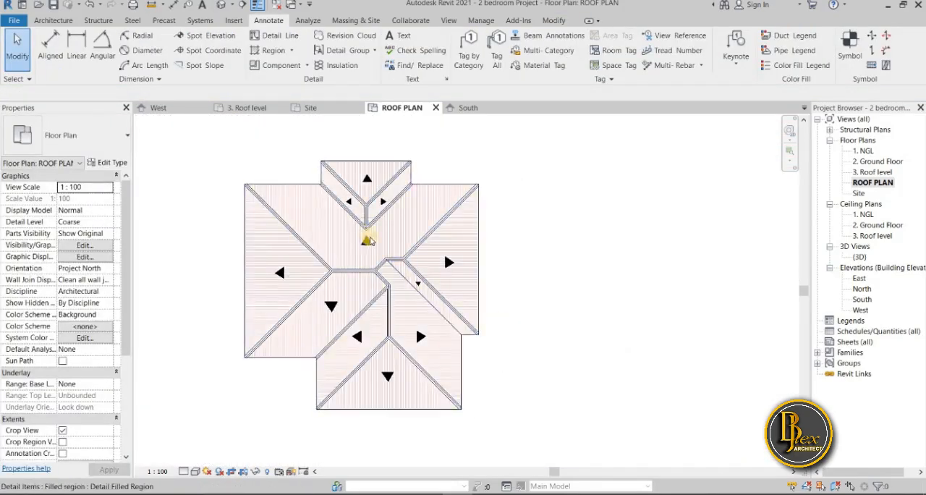
Move the north-pointing arrowhead on the main north slope slightly west of the north wing's ridge line
scroll(369, 237, "up", 3)
left_click(370, 260)
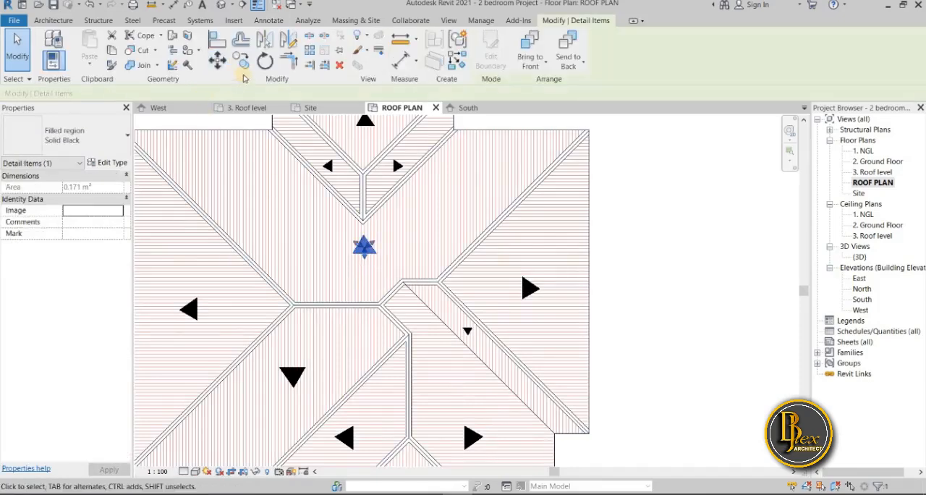
key("m")
key("v")
left_click(351, 266)
left_click(673, 297)
scroll(673, 297, "down", 4)
mouse_move(673, 297)
middle_mouse_down()
mouse_move(627, 246)
mouse_move(610, 266)
middle_mouse_up()
scroll(611, 273, "down", 1)
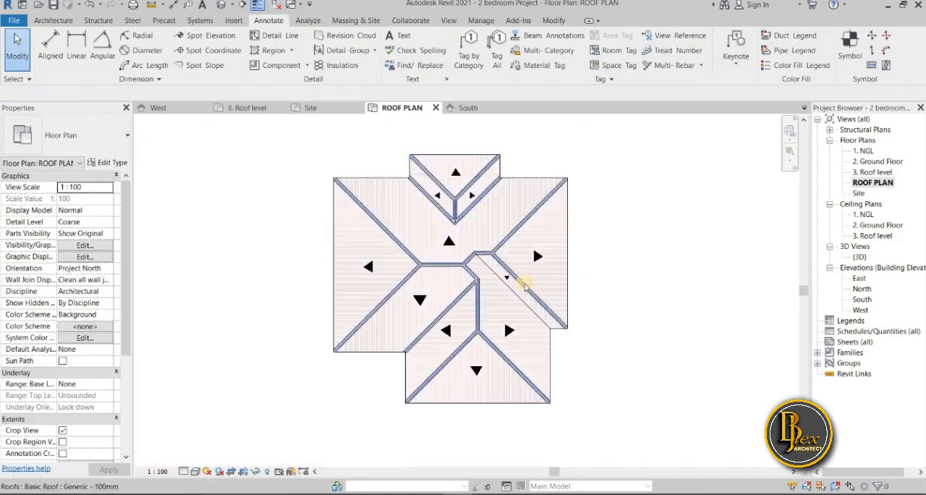
Enlarge the small south-pointing arrowhead on the narrow diagonal slope to about 0.051 m²
scroll(499, 278, "up", 5)
left_click(445, 257)
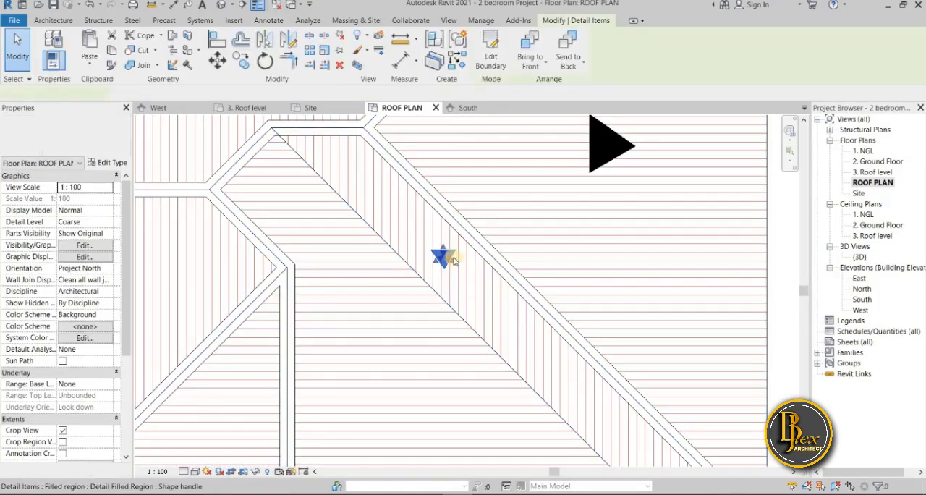
mouse_move(449, 259)
left_mouse_down()
mouse_move(483, 269)
mouse_move(414, 263)
left_mouse_up()
scroll(413, 263, "down", 3)
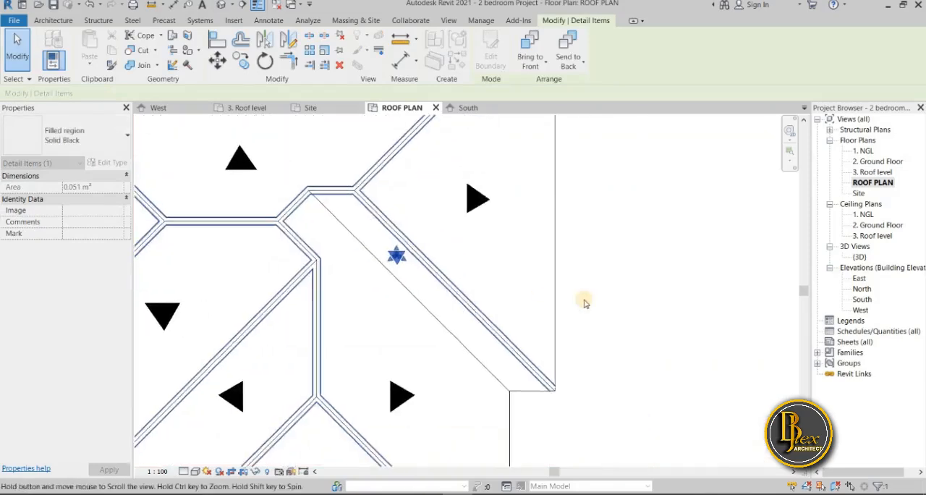
left_click(679, 336)
scroll(680, 335, "down", 3)
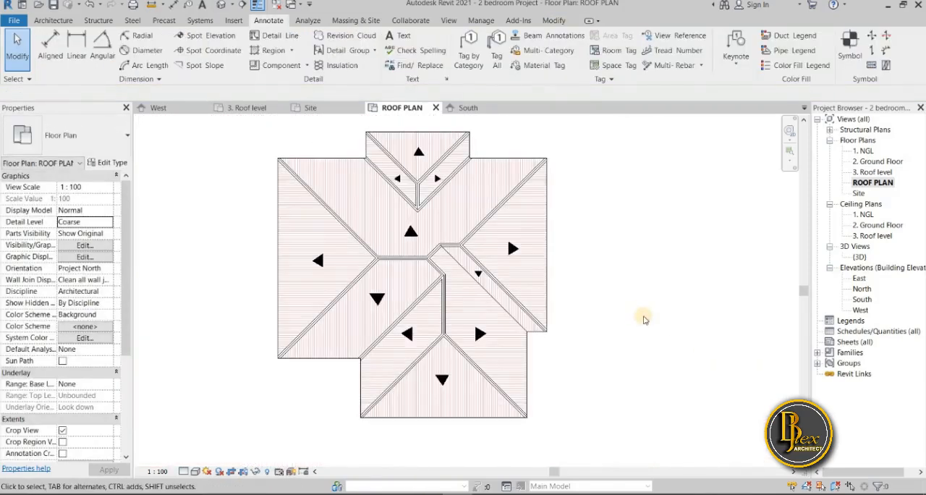
Enlarge the north-pointing arrowhead on the main roof's north slope to about 0.201 m²
scroll(614, 357, "down", 3)
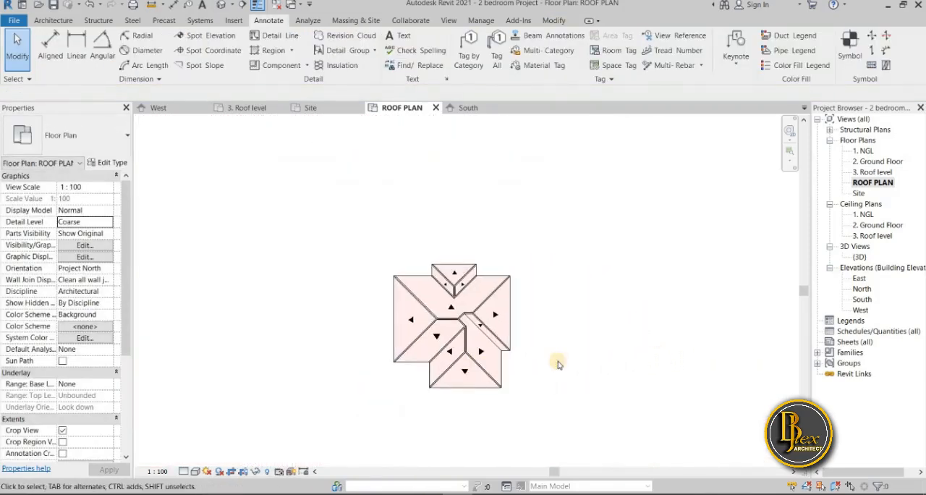
scroll(419, 347, "up", 4)
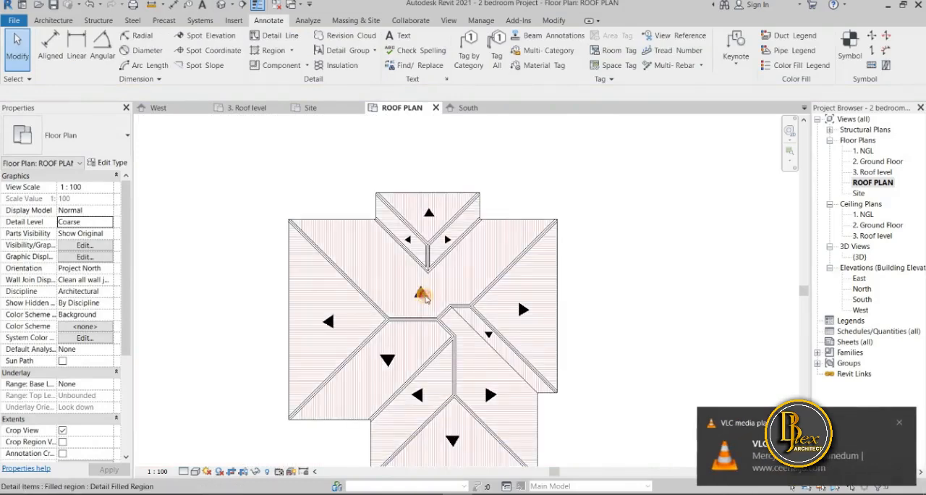
left_click(427, 299)
left_click_drag(422, 295, 410, 304)
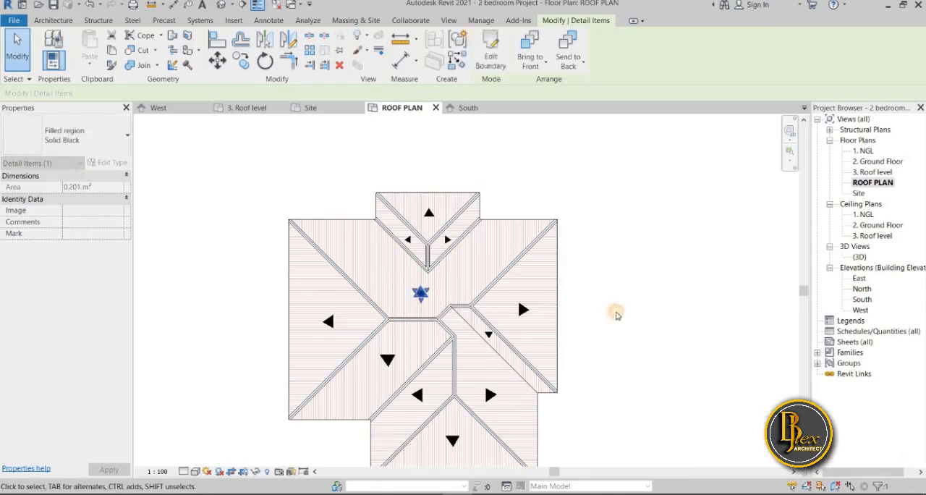
left_click(616, 315)
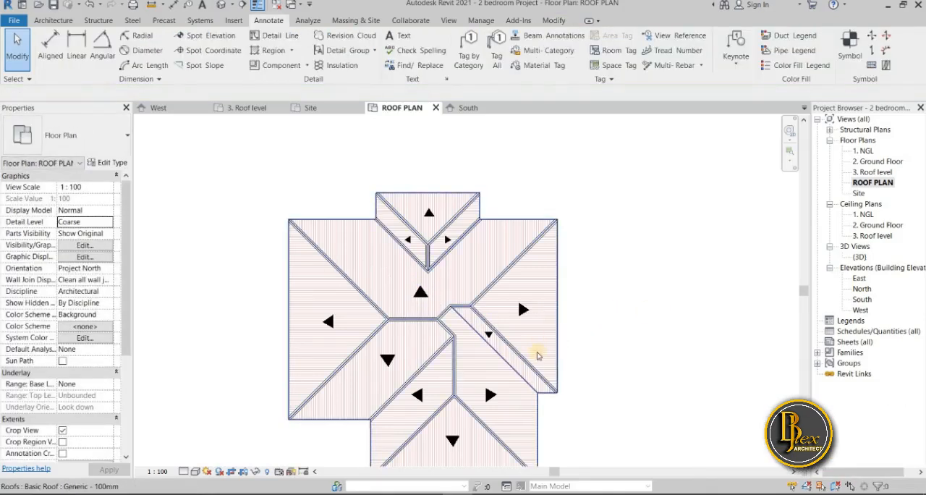
scroll(536, 353, "down", 2)
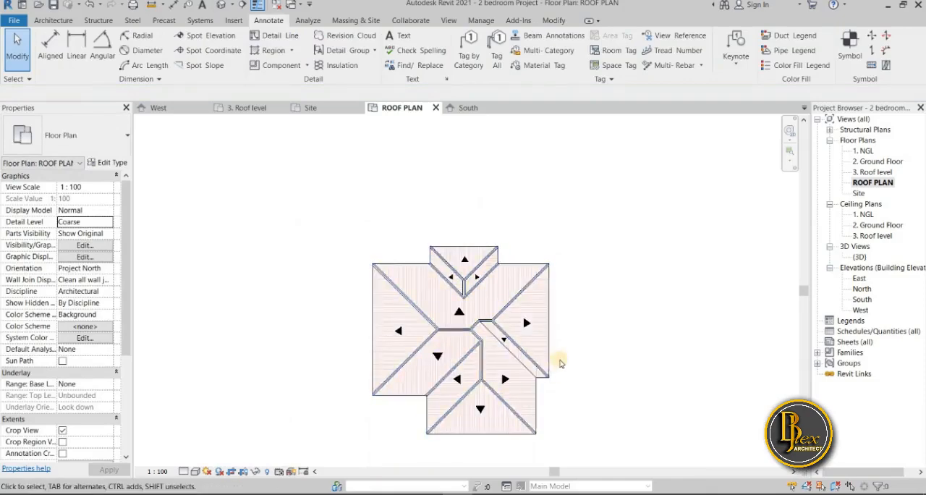
scroll(561, 362, "up", 2)
scroll(615, 253, "up", 1)
scroll(600, 368, "down", 2)
scroll(440, 387, "up", 4)
scroll(440, 388, "up", 3)
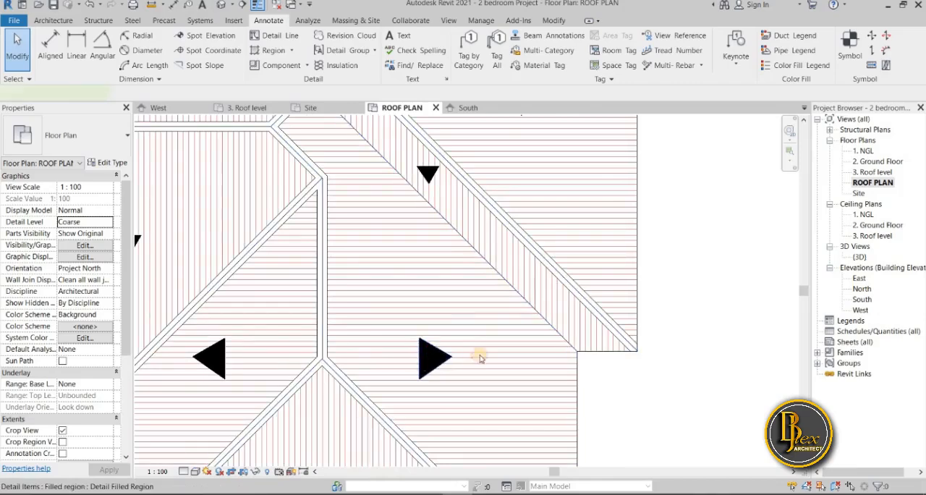
Edit the boundary of the east-pointing arrowhead on the south wing, extending its north corner upward and joining it to the west edge
left_click(433, 356)
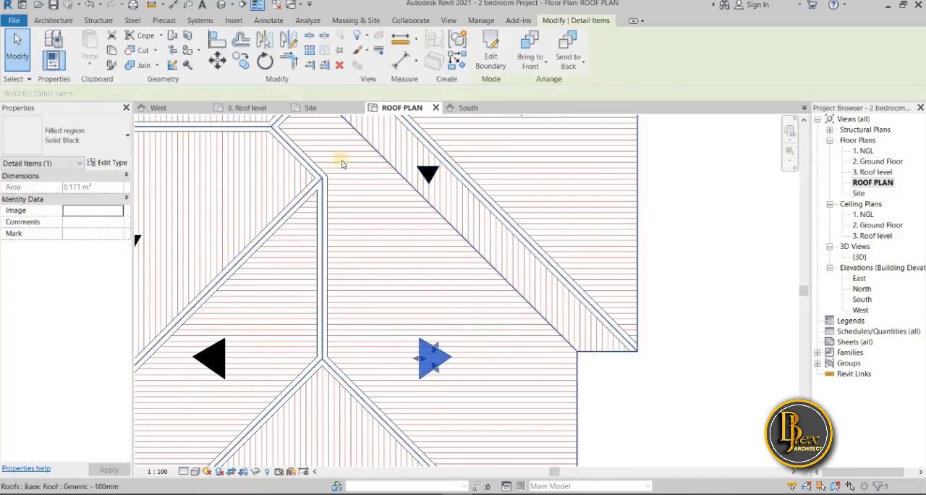
left_click(492, 57)
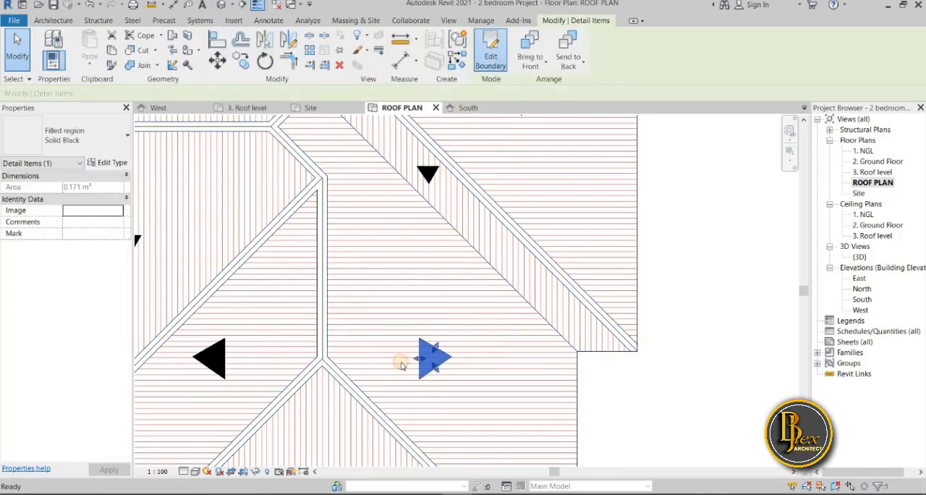
scroll(434, 369, "up", 3)
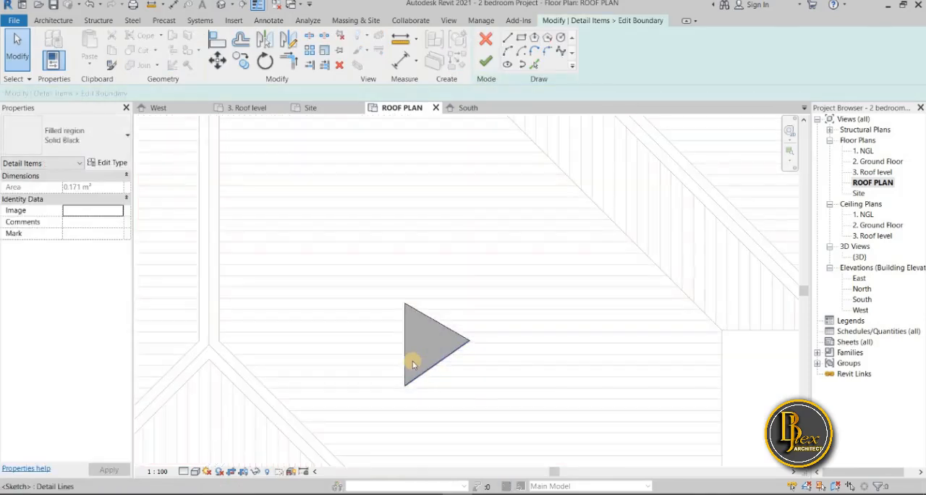
scroll(404, 347, "up", 3)
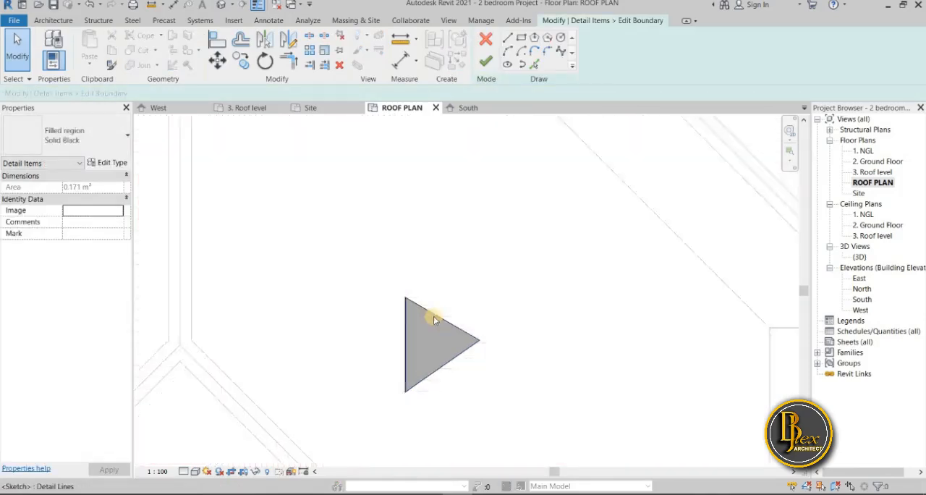
left_click(408, 275)
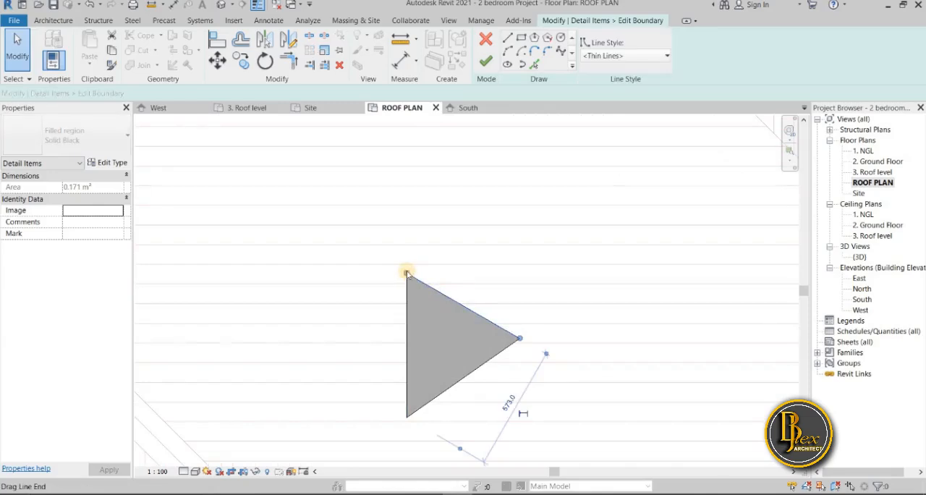
left_click_drag(407, 272, 406, 244)
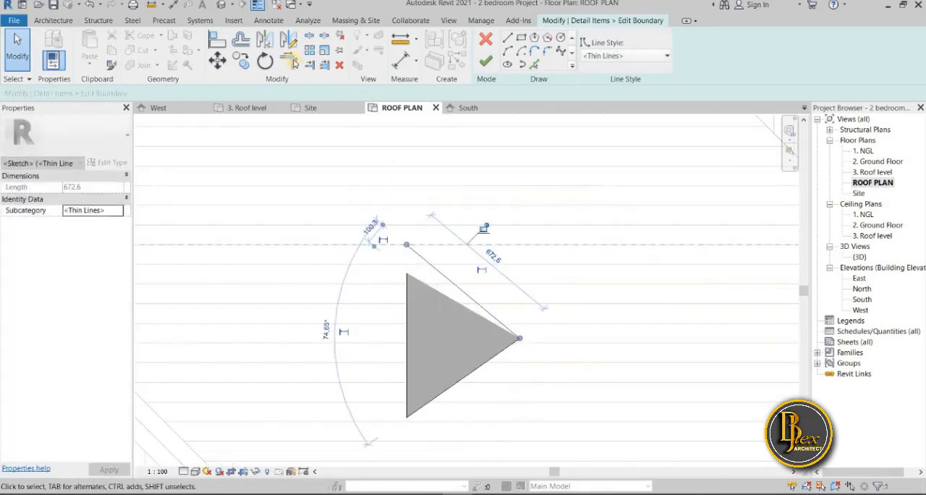
key("t")
key("r")
left_click(407, 283)
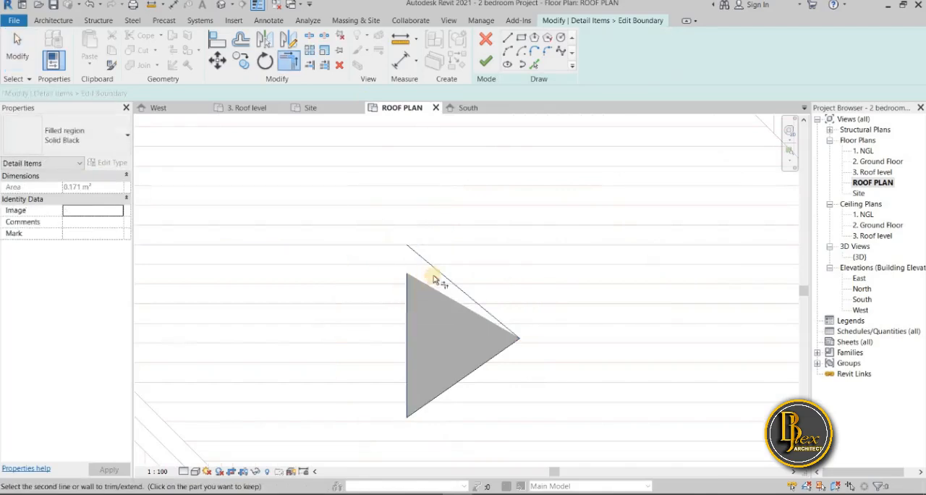
left_click(441, 274)
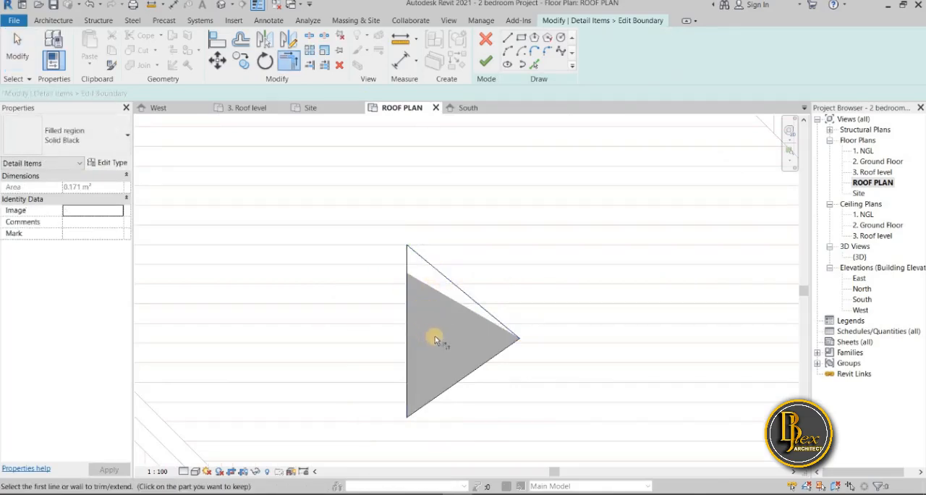
key("Escape")
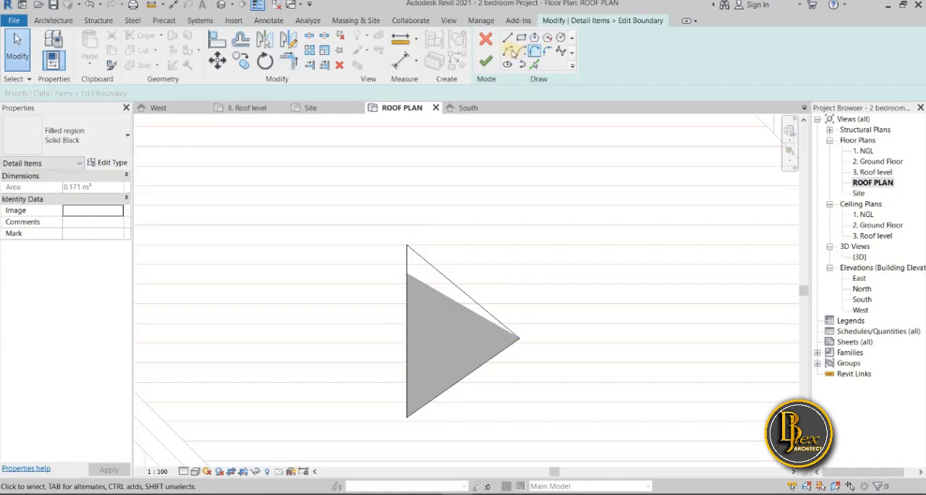
Sketch an arc of about 252 mm radius on the arrowhead's west edge, bulging inward toward its tip
left_click(509, 53)
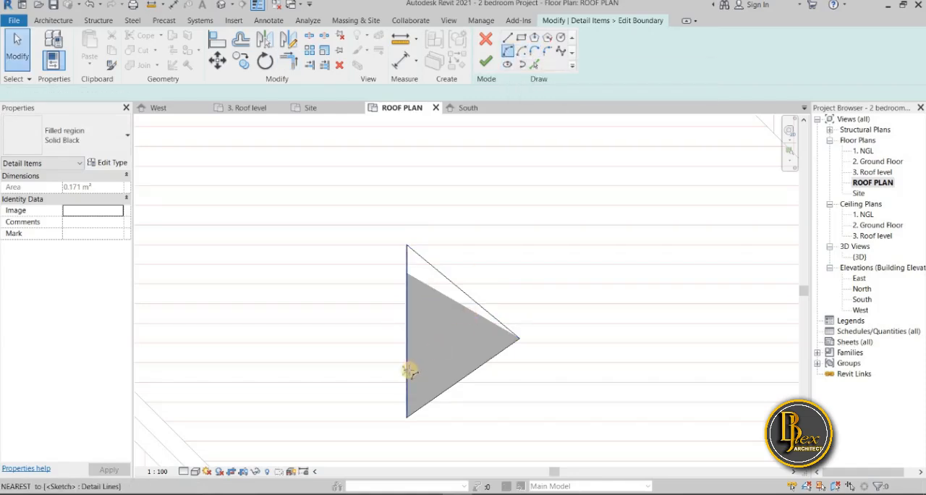
left_click(409, 373)
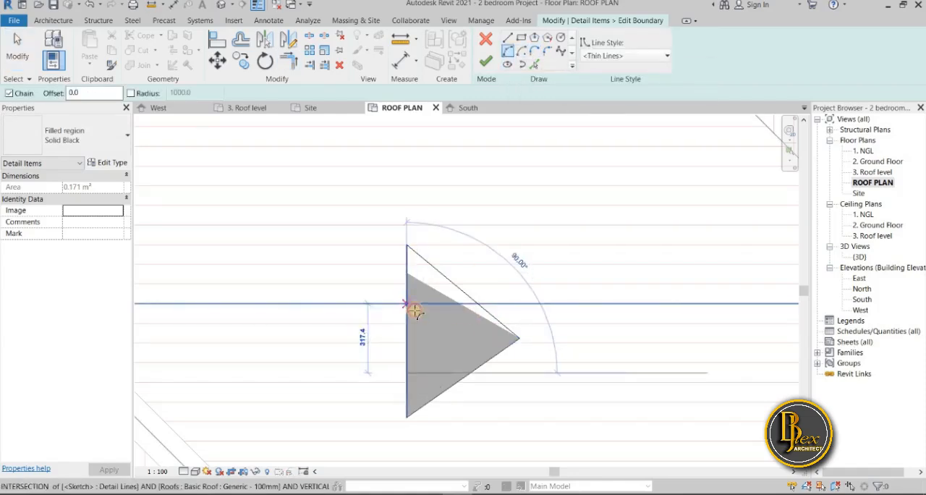
left_click(410, 307)
key("Escape")
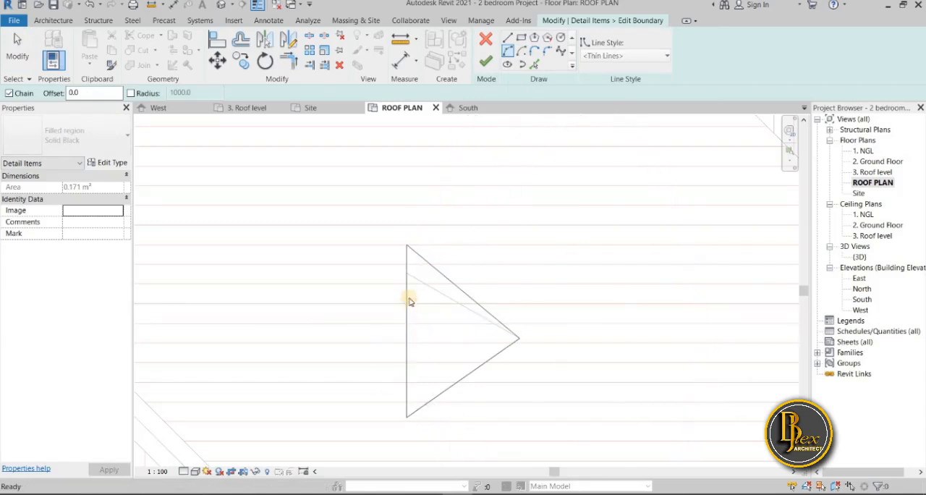
key("Escape")
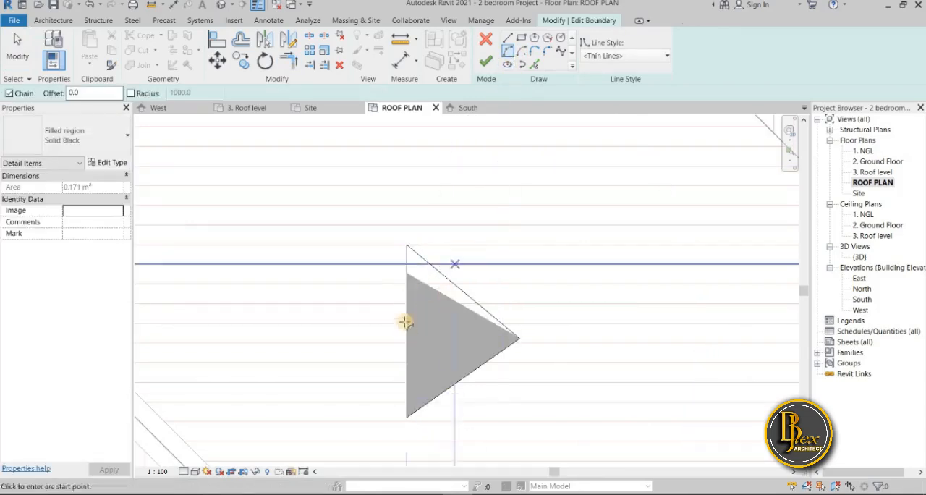
left_click(408, 287)
left_click(445, 354)
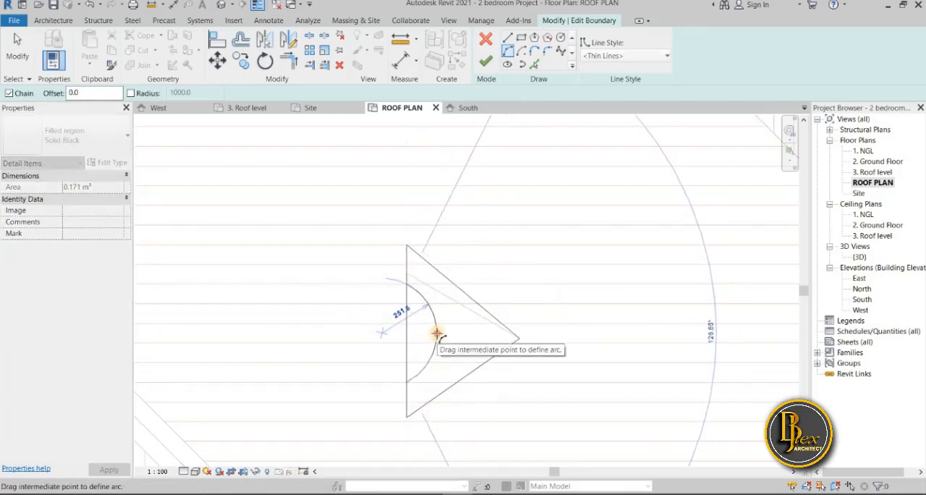
left_click(437, 334)
key("Escape")
key("Escape")
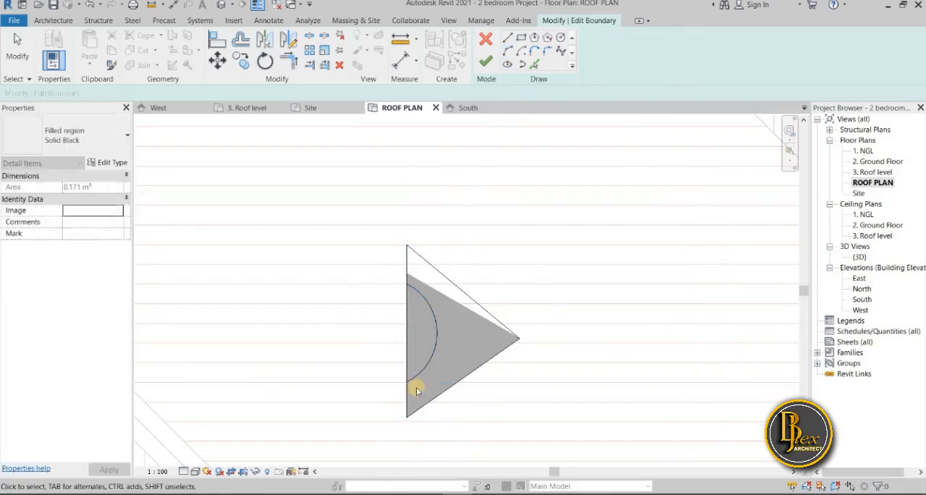
Split the arrowhead's west edge inside the arc, trim both parts to the arc's ends and finish the boundary
left_click(314, 36)
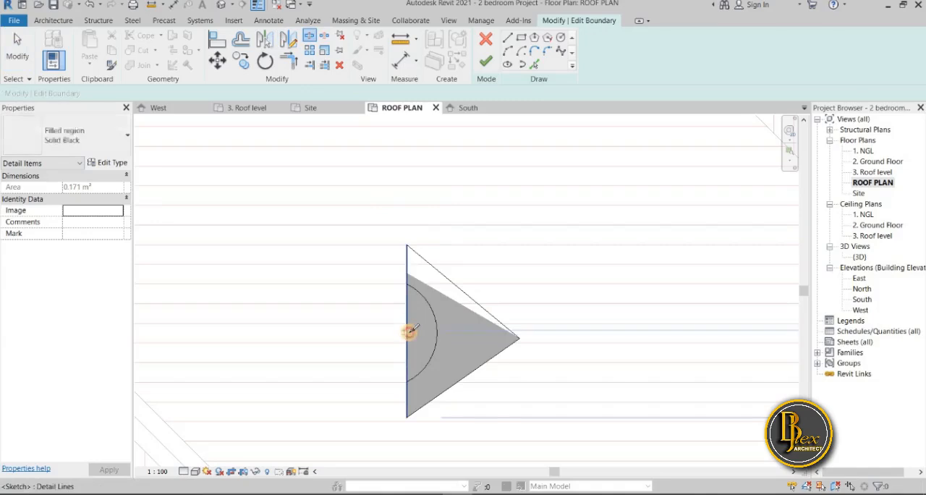
left_click(407, 330)
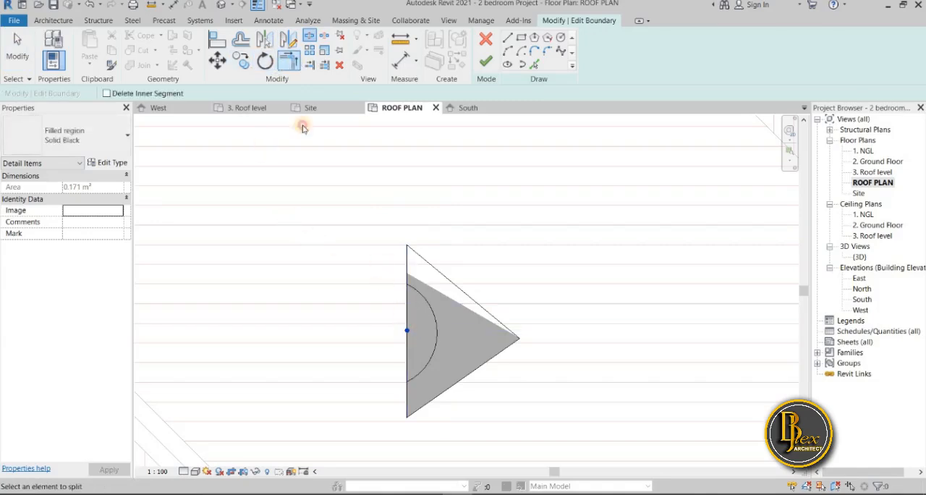
key("Escape")
left_click(417, 379)
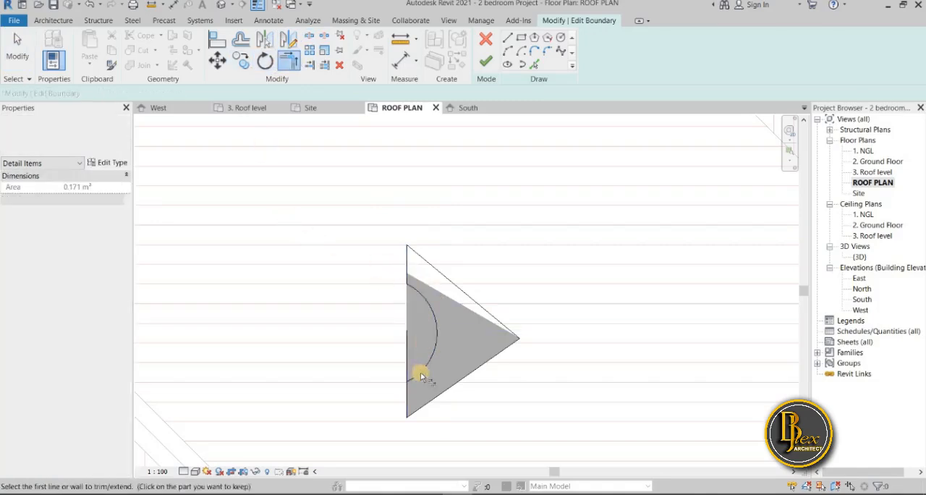
left_click(409, 398)
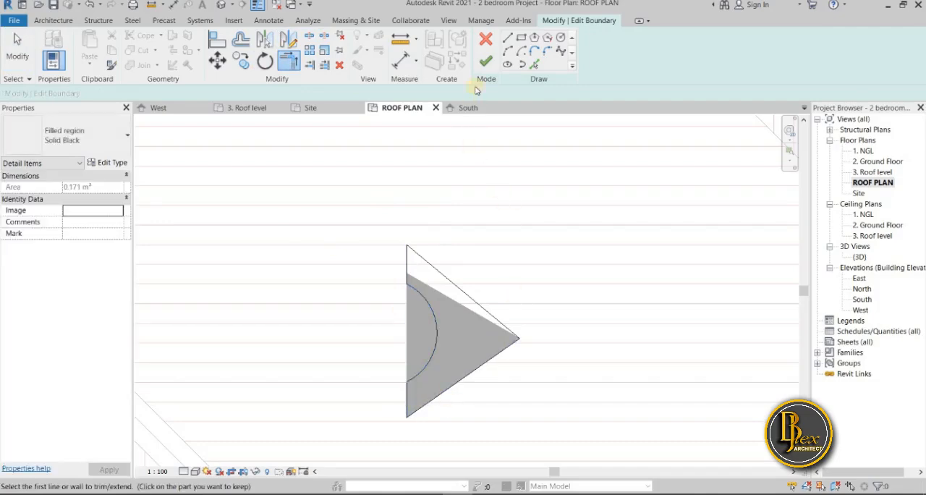
left_click(488, 67)
Compare the notched east-pointing arrowhead with the plain triangular arrowheads across the roof plan
scroll(532, 348, "down", 3)
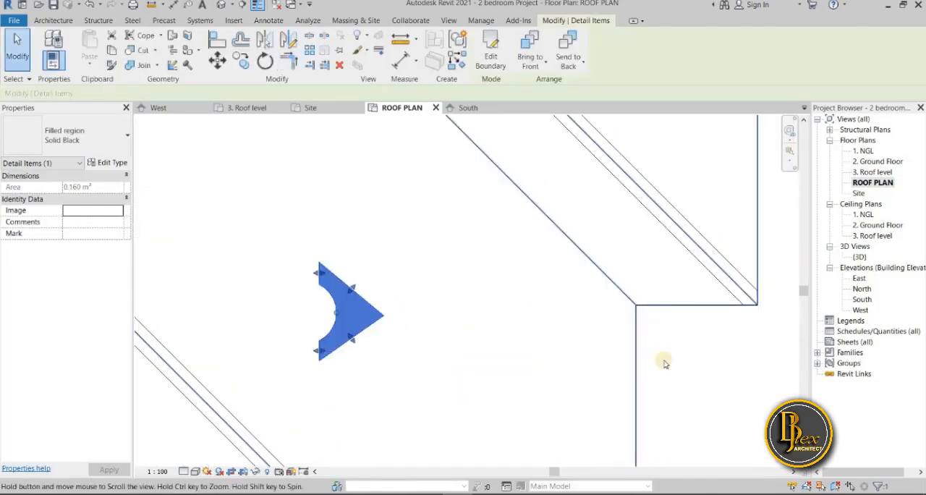
left_click(727, 377)
scroll(673, 333, "down", 3)
middle_click_drag(699, 355, 624, 330)
scroll(625, 332, "down", 2)
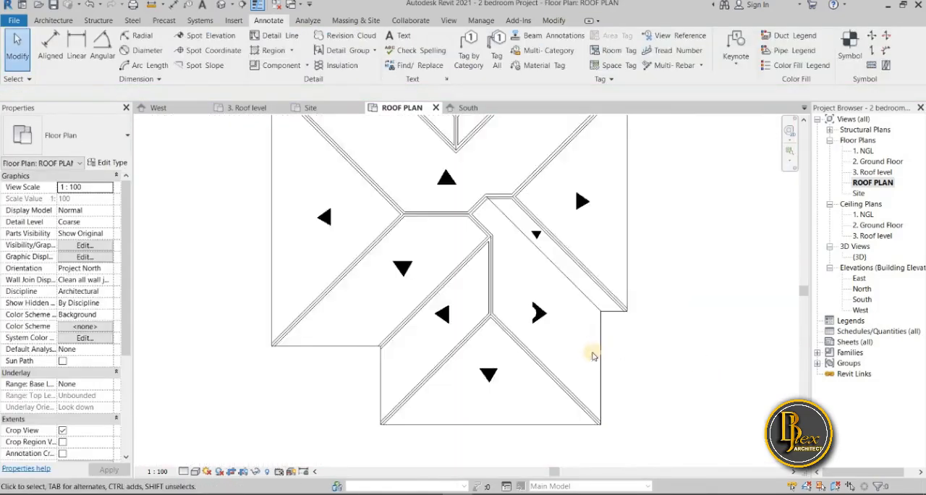
scroll(540, 360, "down", 1)
middle_click_drag(556, 326, 499, 323)
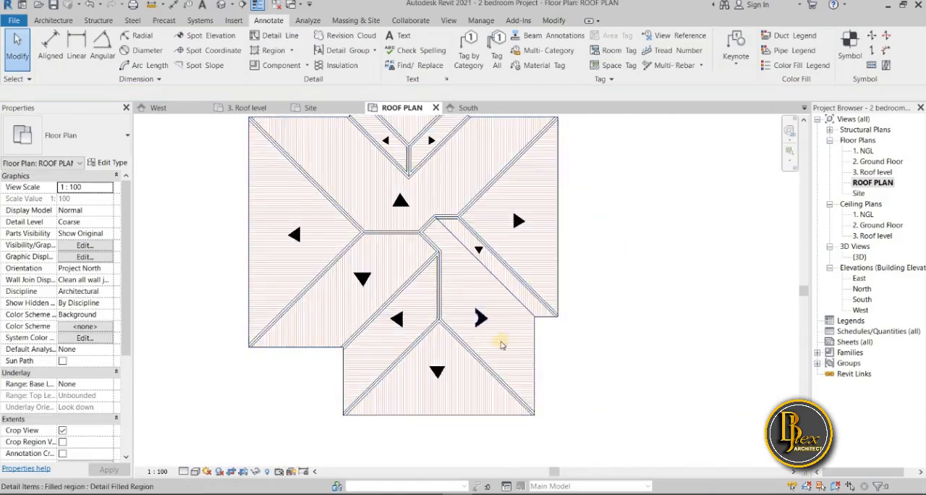
scroll(516, 343, "up", 2)
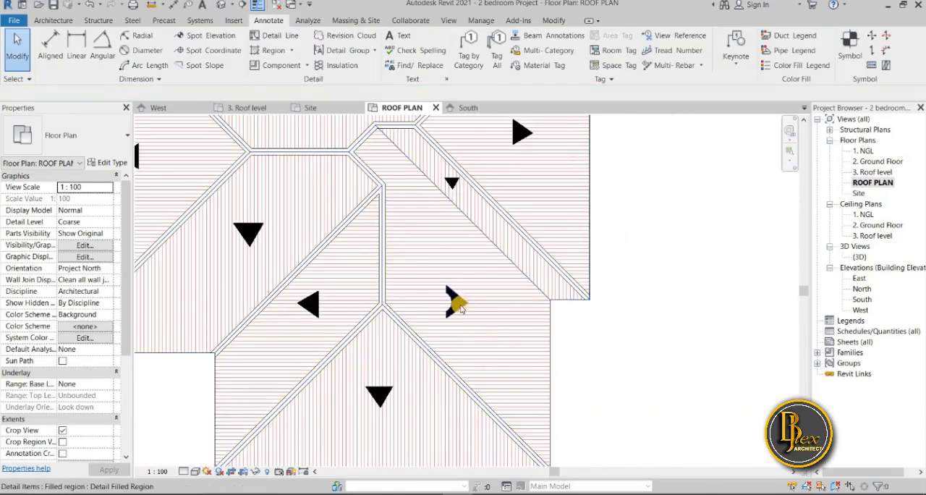
scroll(589, 341, "down", 1)
middle_click_drag(594, 342, 556, 367)
scroll(557, 369, "down", 1)
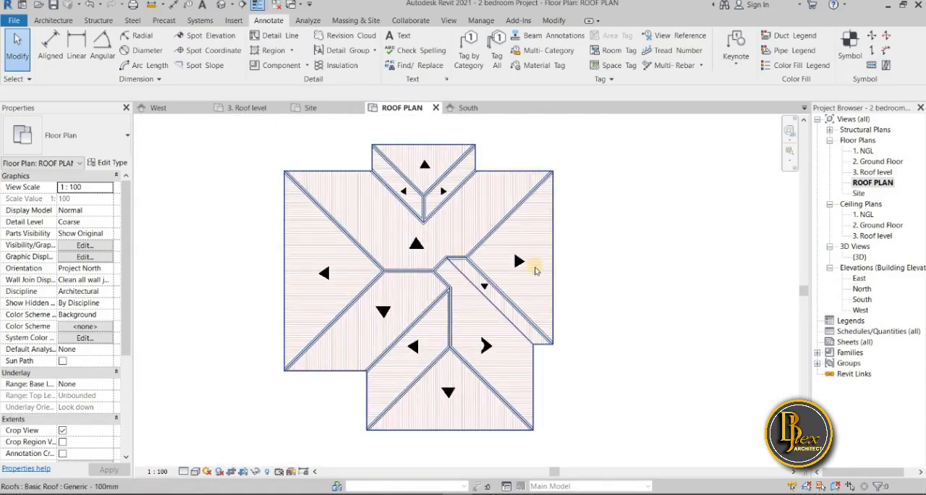
scroll(486, 383, "up", 3)
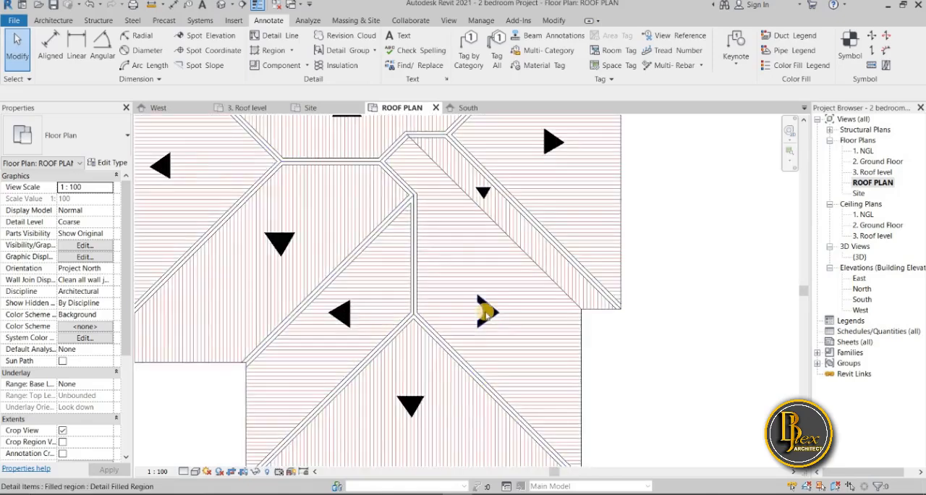
scroll(486, 313, "up", 2)
scroll(484, 314, "down", 2)
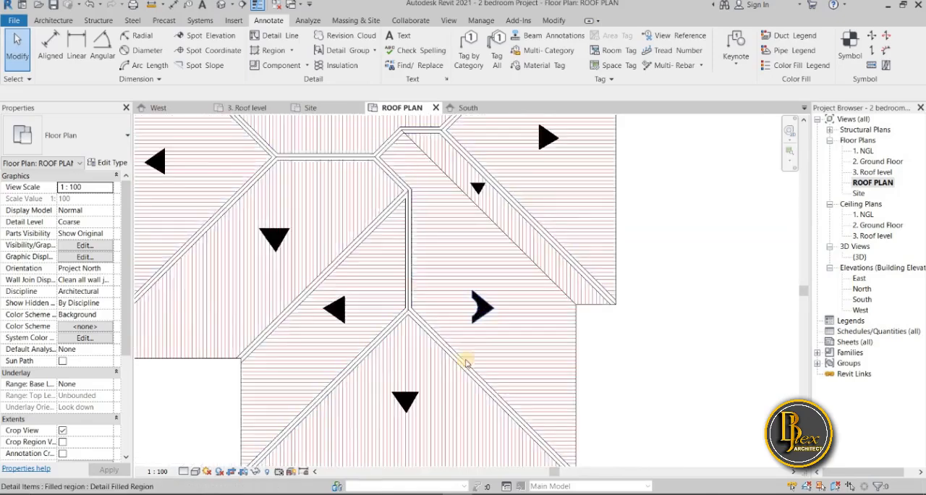
Undo the boundary edit of the east-pointing arrowhead, restoring its plain triangle
left_click(91, 12)
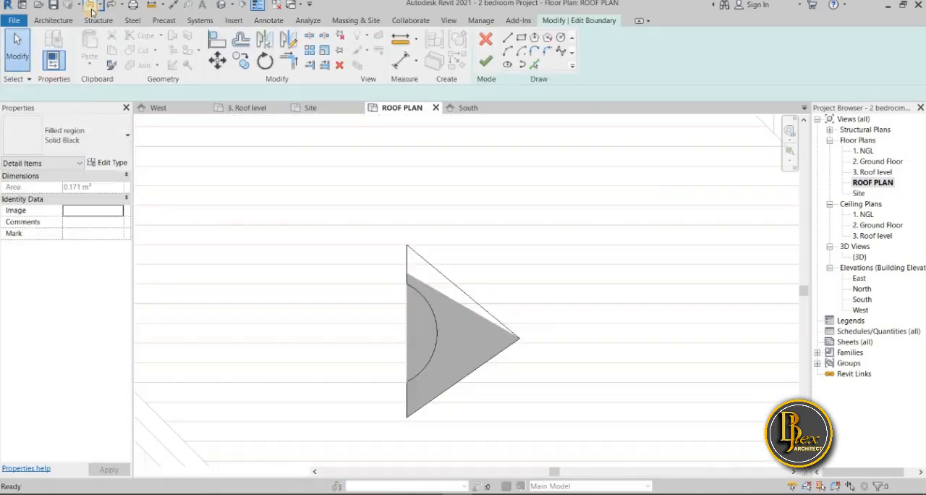
left_click(91, 12)
scroll(428, 351, "down", 7)
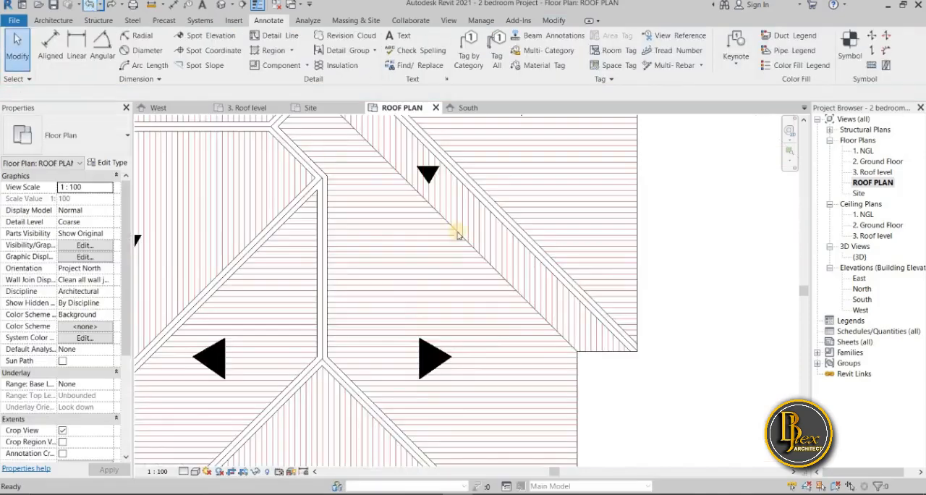
scroll(607, 345, "down", 5)
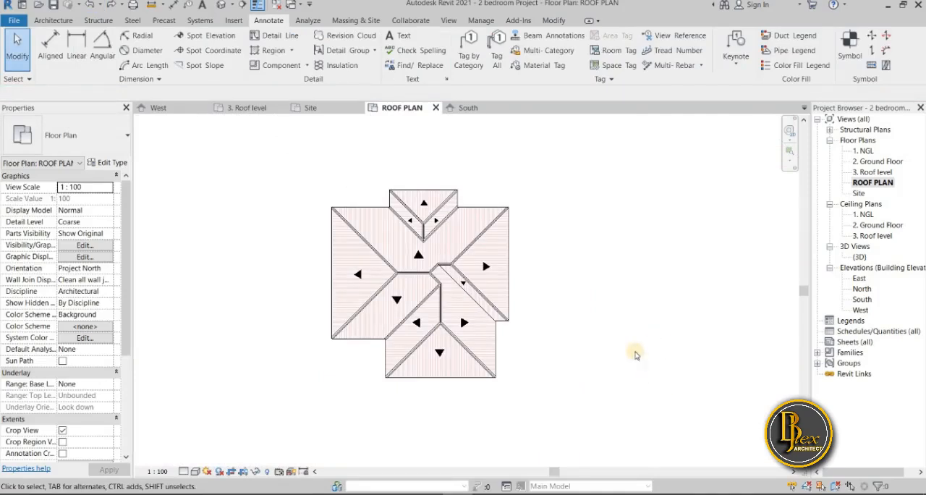
Open the South elevation and examine the building's facade and roof pattern
double_click(860, 300)
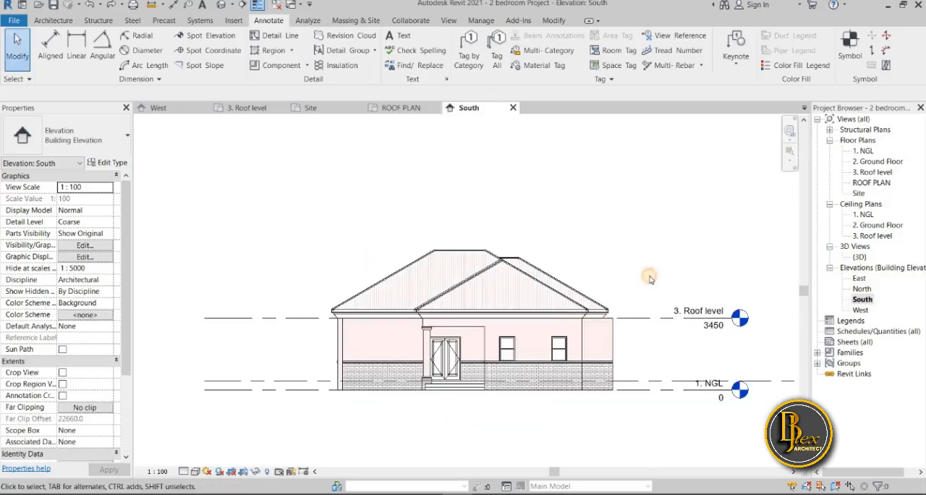
scroll(539, 436, "up", 2)
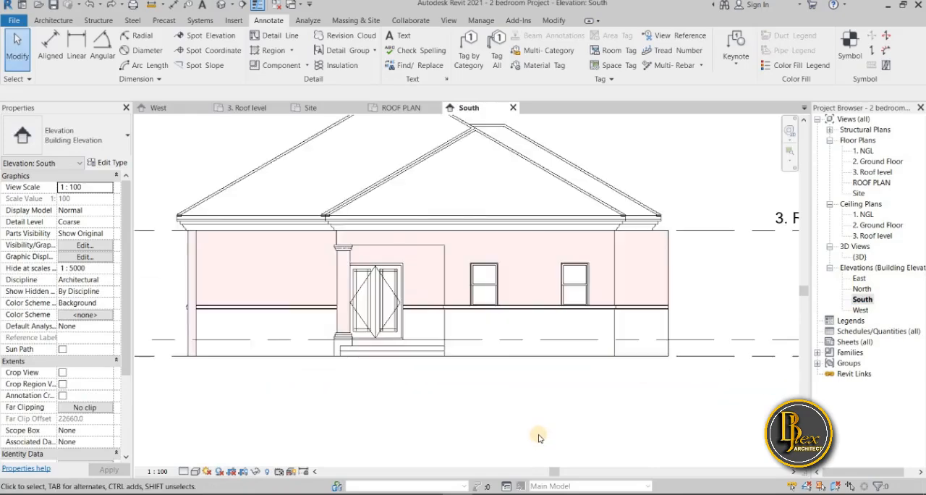
scroll(539, 437, "down", 4)
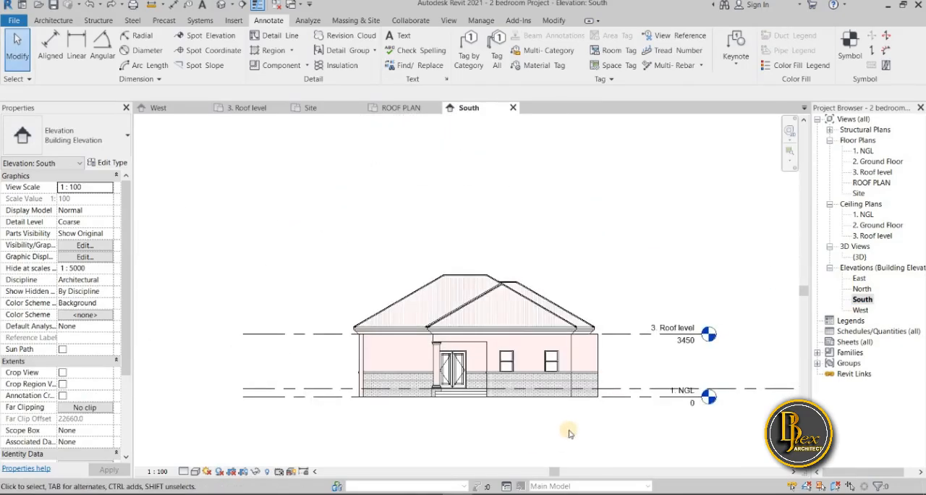
Open the Site floor plan and frame the building with its four elevation markers
double_click(860, 193)
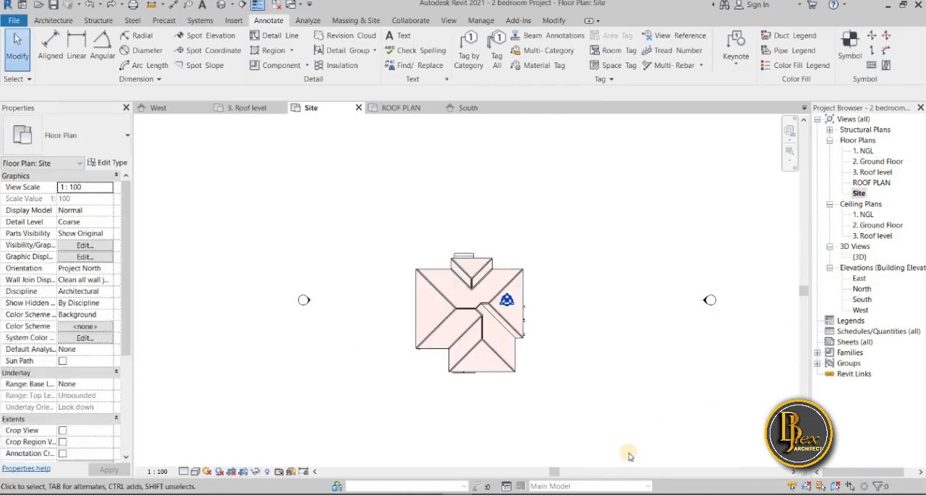
scroll(541, 440, "down", 2)
middle_click_drag(542, 440, 491, 440)
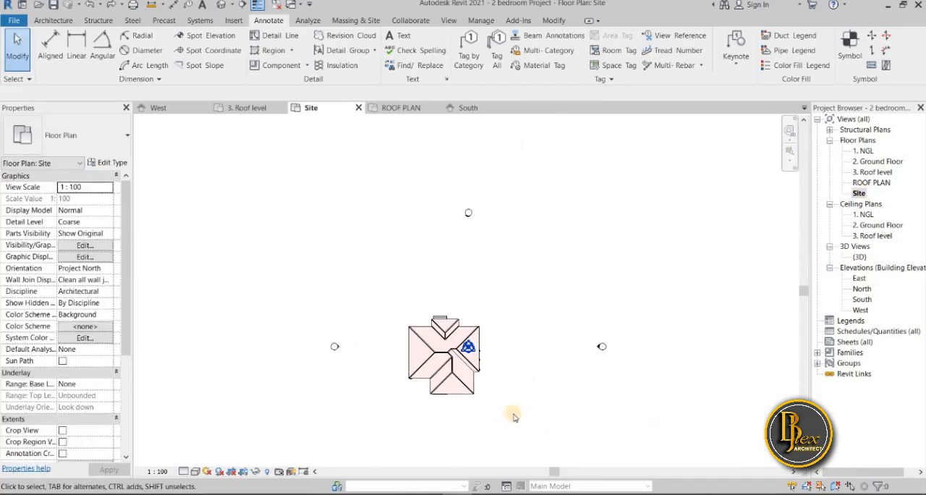
scroll(507, 414, "up", 1)
middle_click_drag(501, 363, 507, 315)
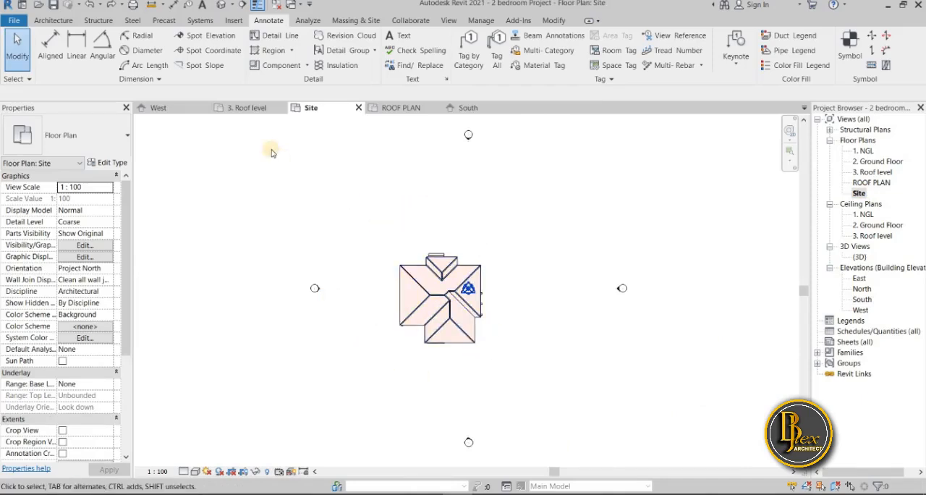
left_click(284, 42)
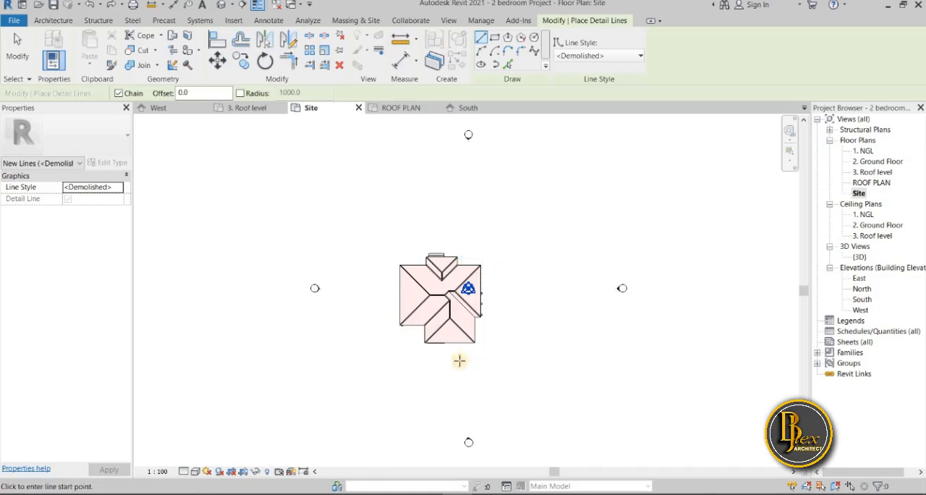
left_click(377, 389)
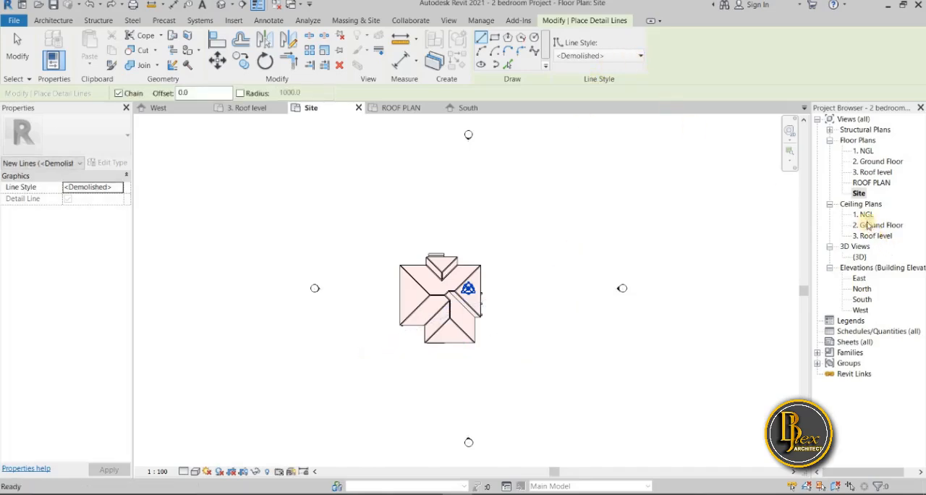
Open the 3D view and examine the ridge caps and roof opening cut around the entrance roof
double_click(859, 257)
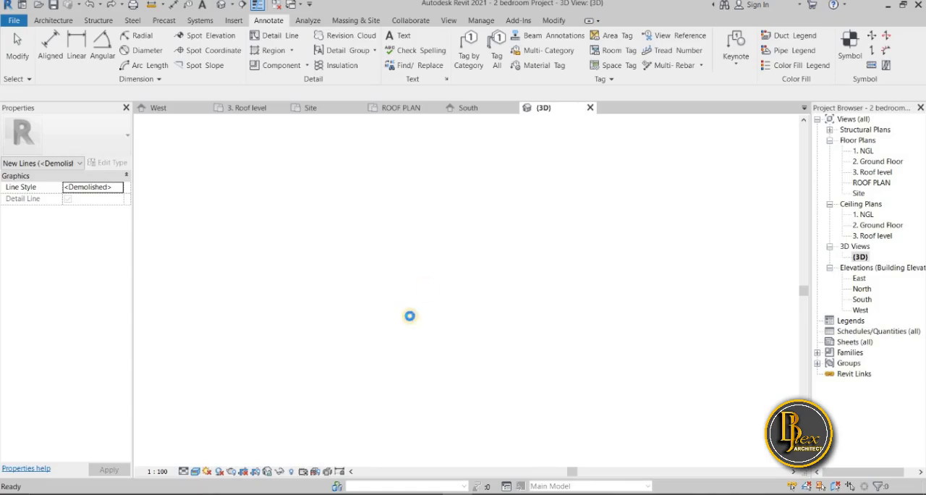
scroll(509, 364, "up", 2)
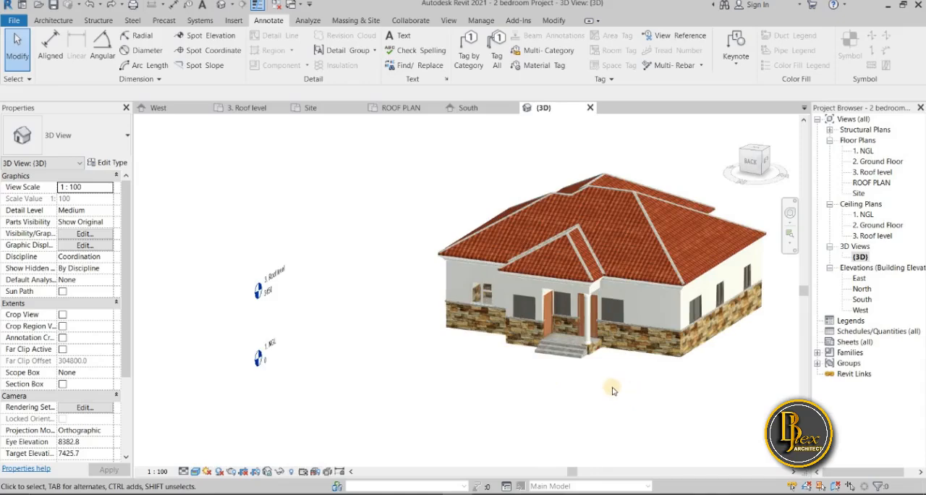
scroll(608, 266, "up", 4)
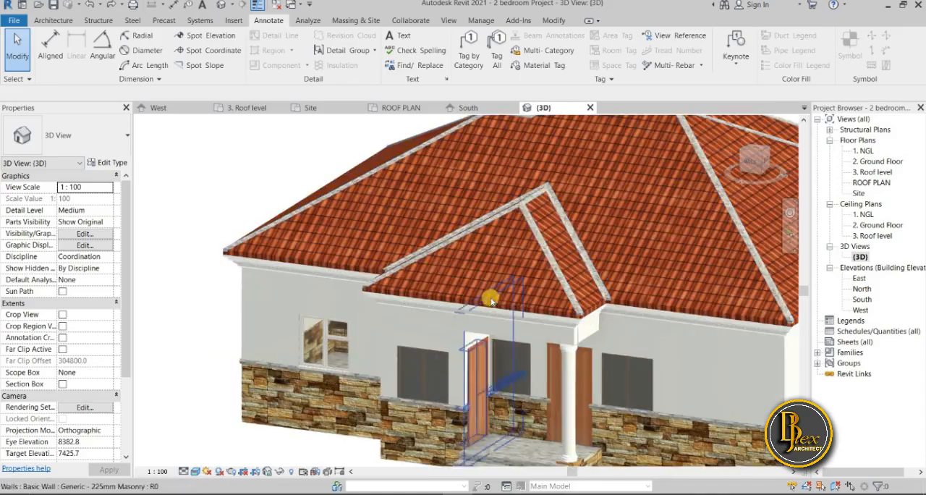
scroll(319, 354, "up", 3)
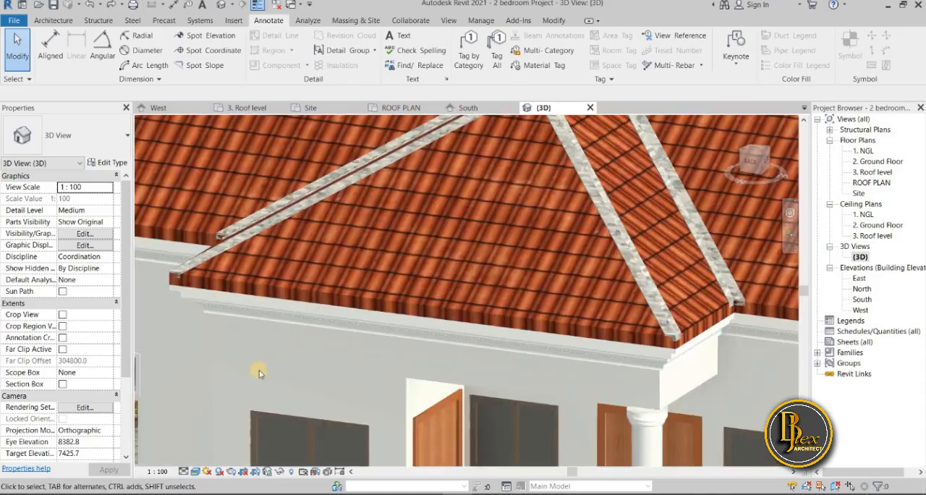
scroll(297, 369, "down", 3)
scroll(329, 378, "up", 2)
middle_click_drag(331, 380, 366, 376, "shift")
scroll(365, 376, "down", 5)
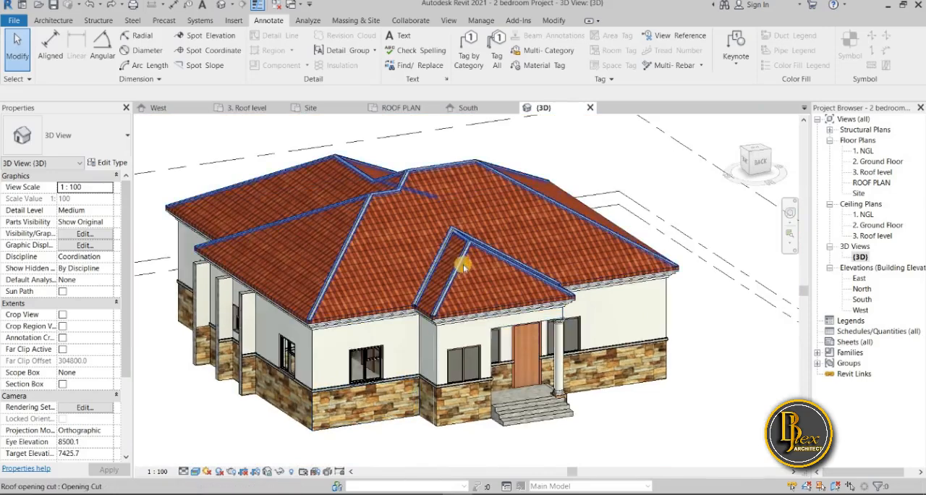
scroll(463, 266, "up", 4)
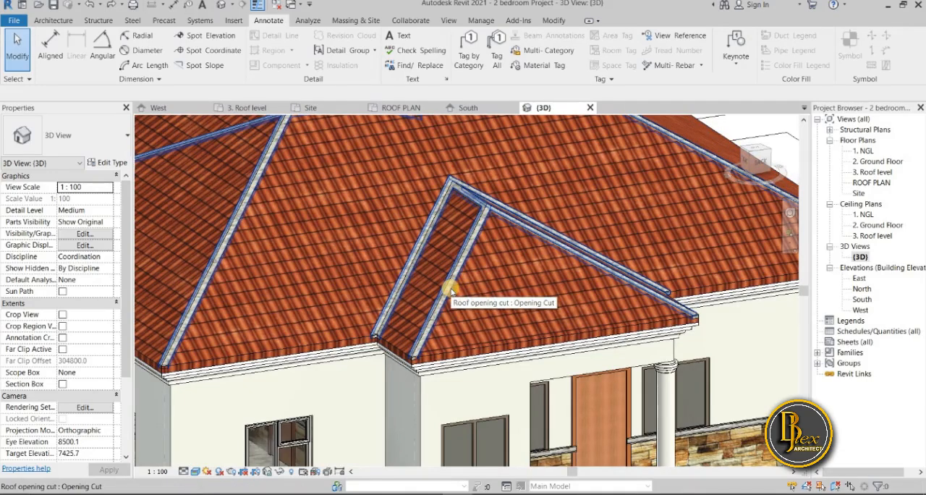
left_click(449, 288)
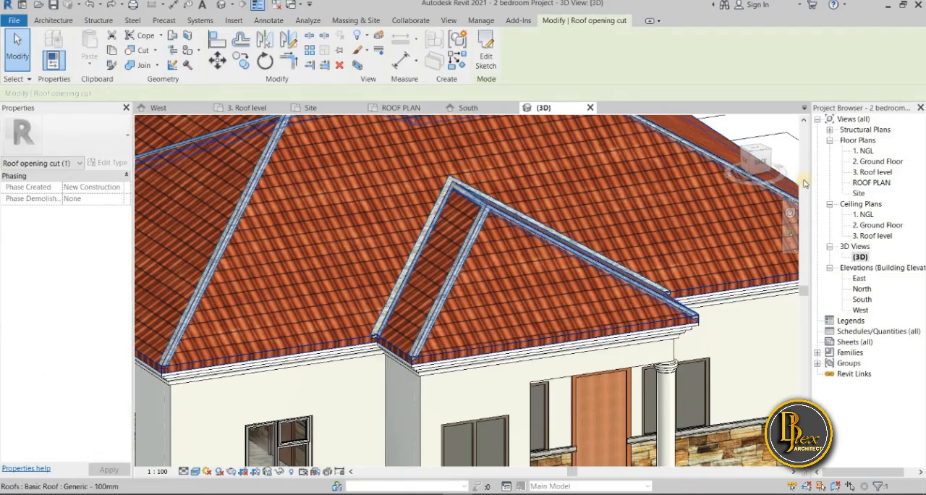
Return to the ROOF PLAN and inspect the structure layer's material graphics of the ridge-cap roof
double_click(866, 185)
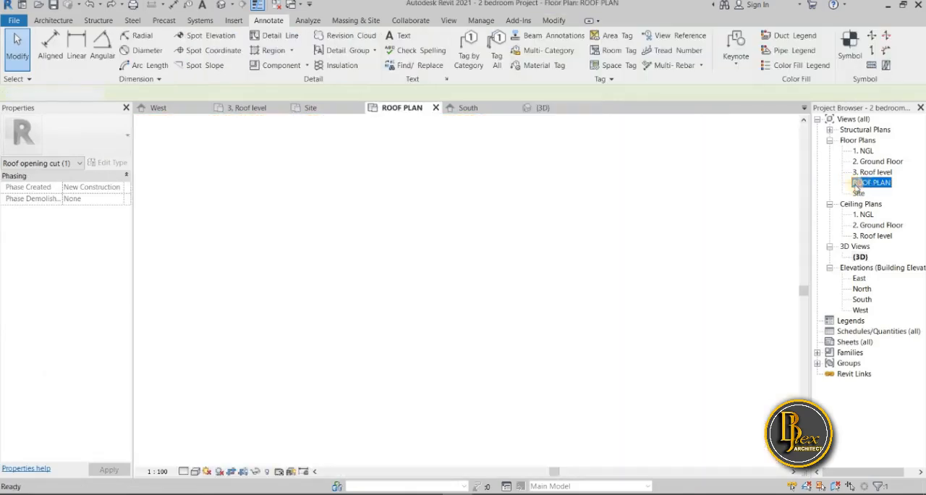
scroll(434, 315, "up", 5)
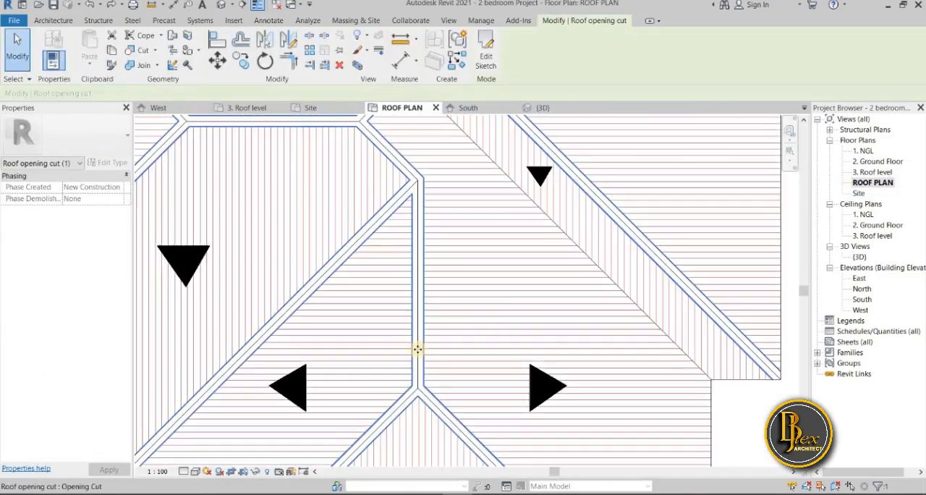
key("Escape")
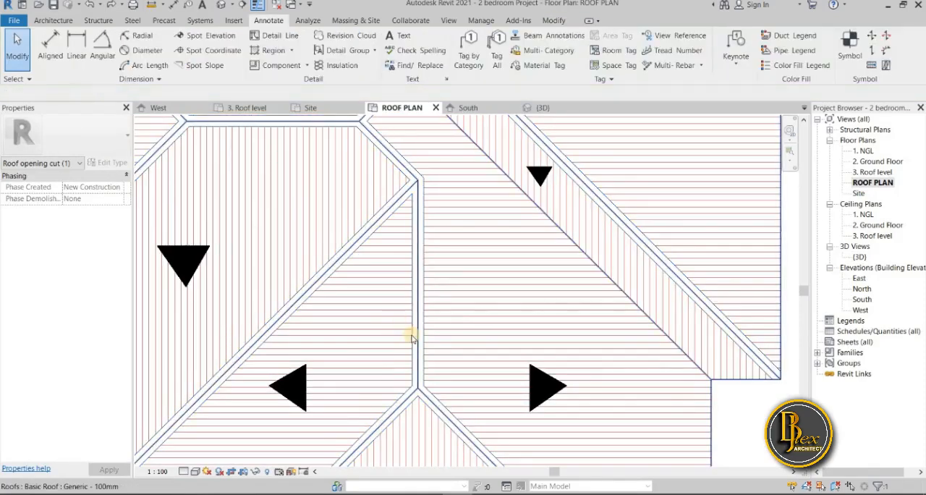
left_click(166, 256)
left_click(112, 162)
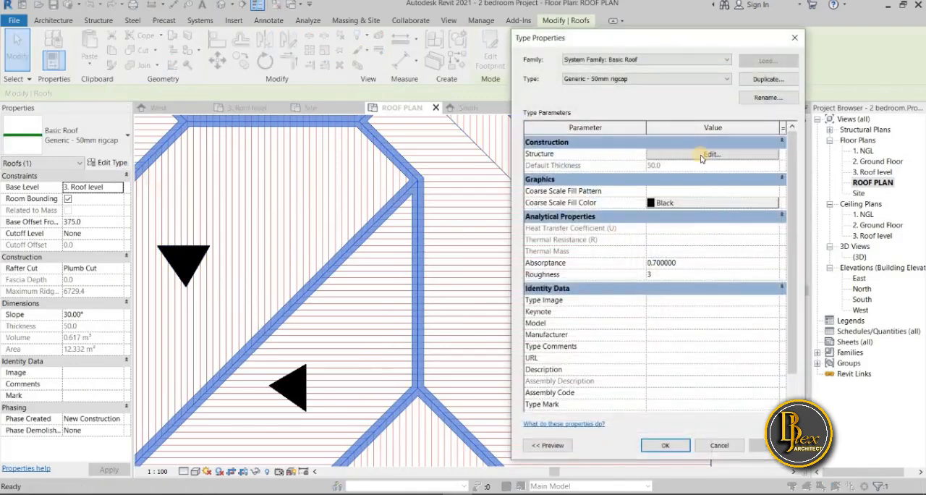
left_click(701, 156)
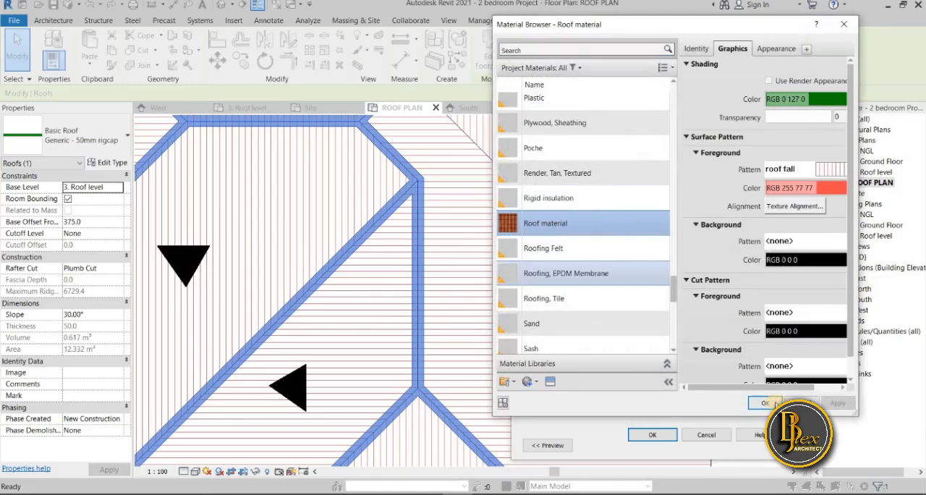
left_click(769, 403)
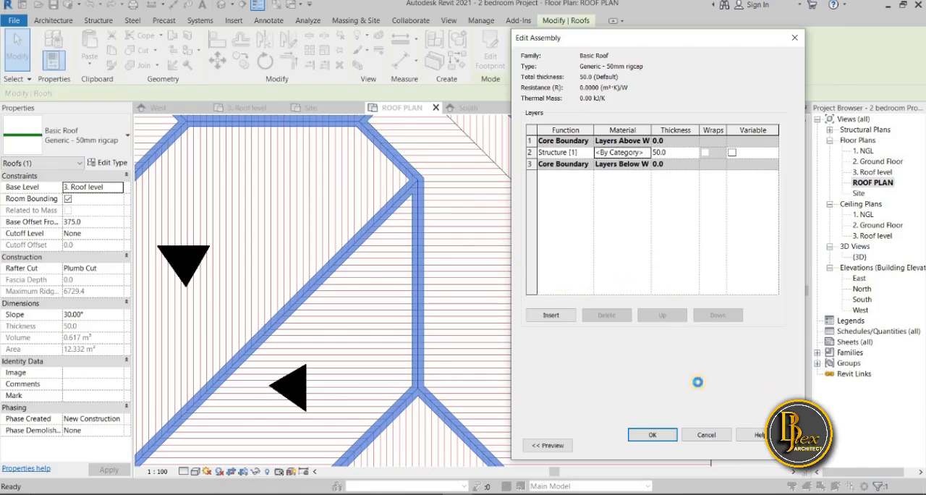
left_click(665, 446)
scroll(575, 254, "down", 3)
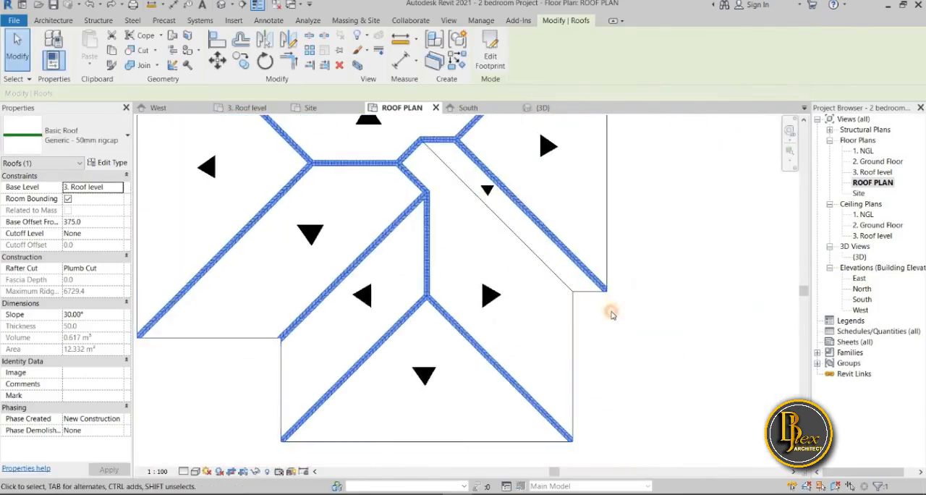
left_click(612, 316)
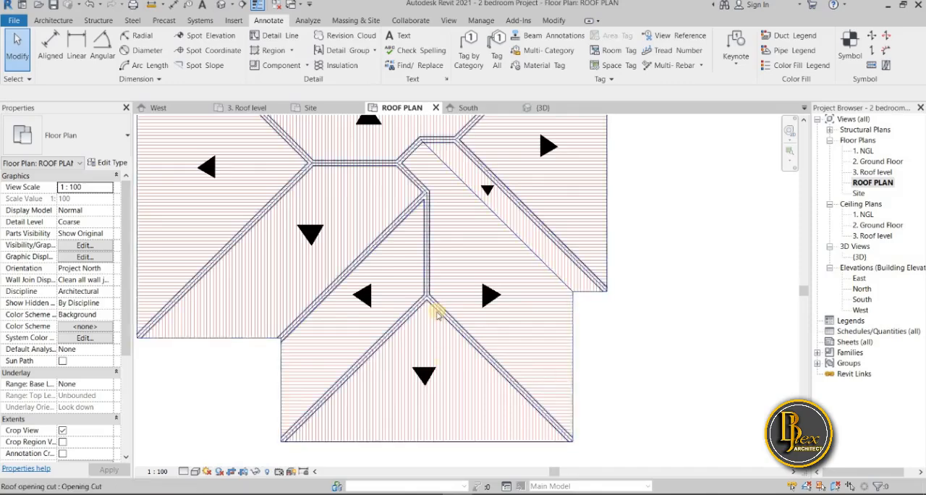
Select the Generic - 50mm rigcap roof in the plan and open its structure layer's material for editing
scroll(464, 318, "up", 3)
scroll(542, 332, "down", 3)
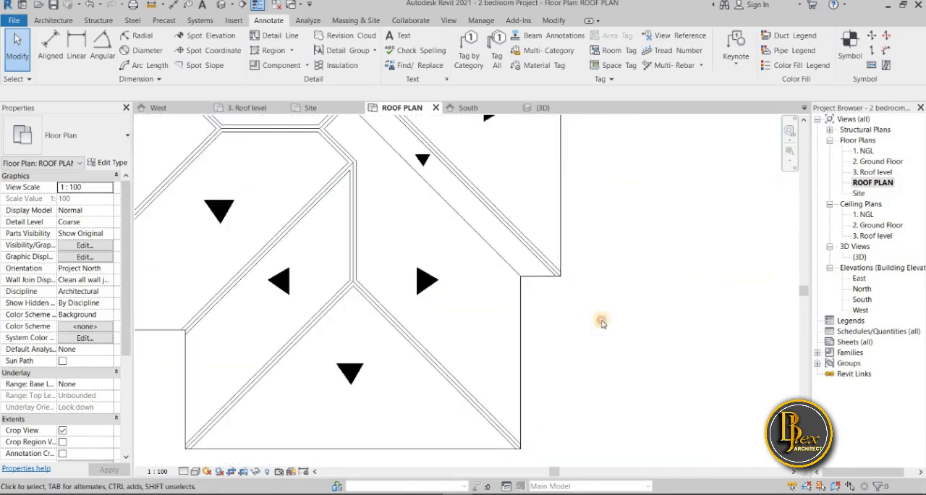
scroll(604, 326, "down", 2)
scroll(604, 325, "down", 2)
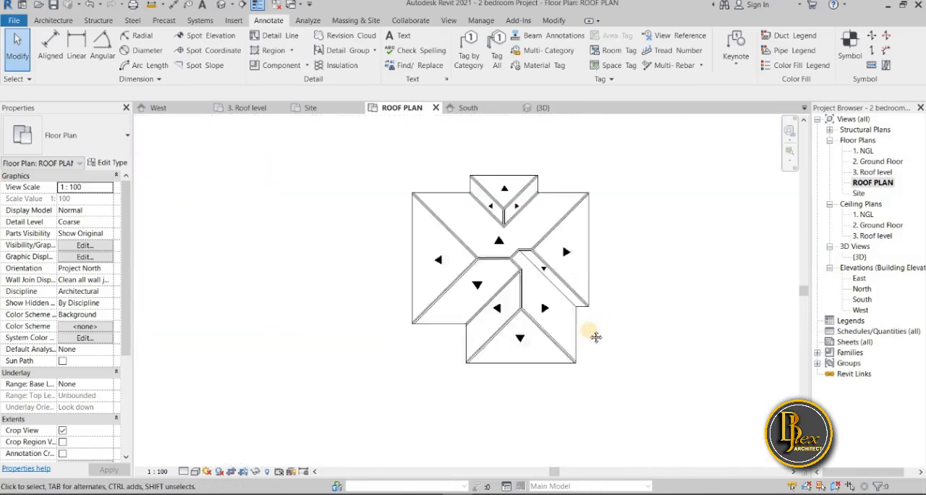
scroll(572, 346, "up", 4)
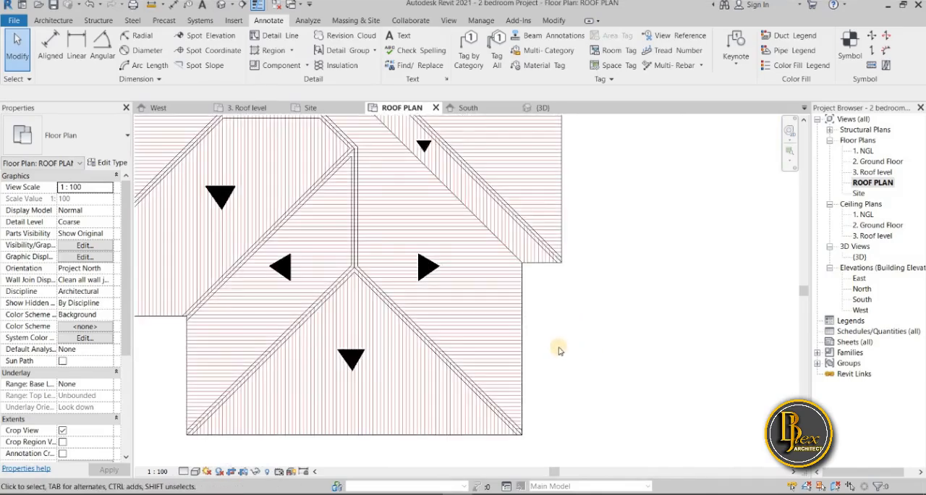
scroll(558, 350, "up", 2)
scroll(355, 254, "up", 3)
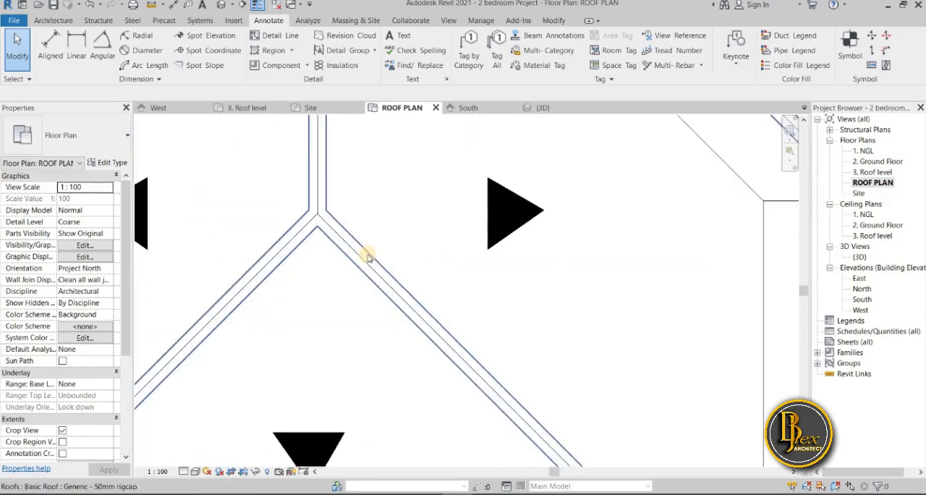
left_click(318, 187)
scroll(319, 190, "down", 2)
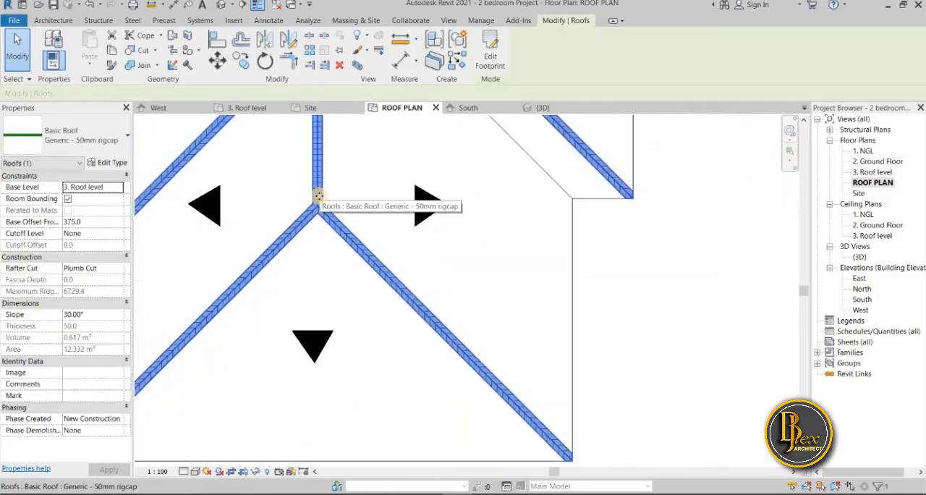
left_click(116, 163)
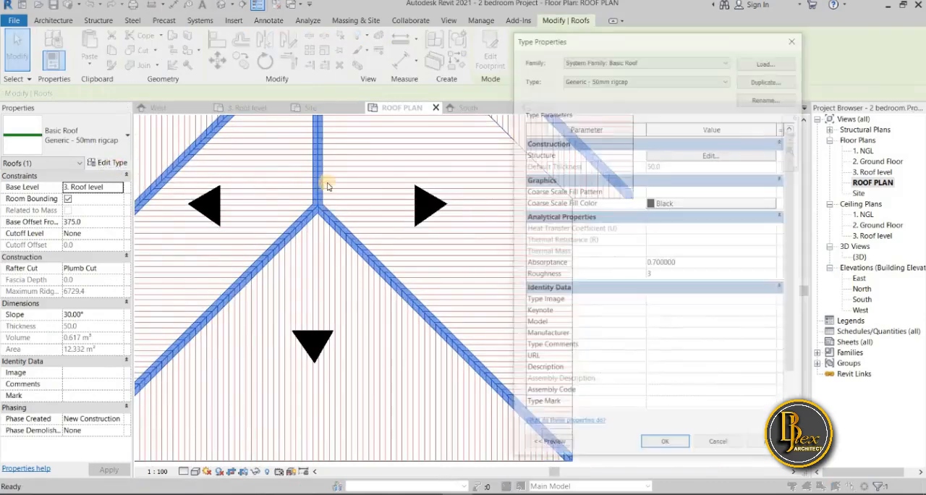
left_click(712, 155)
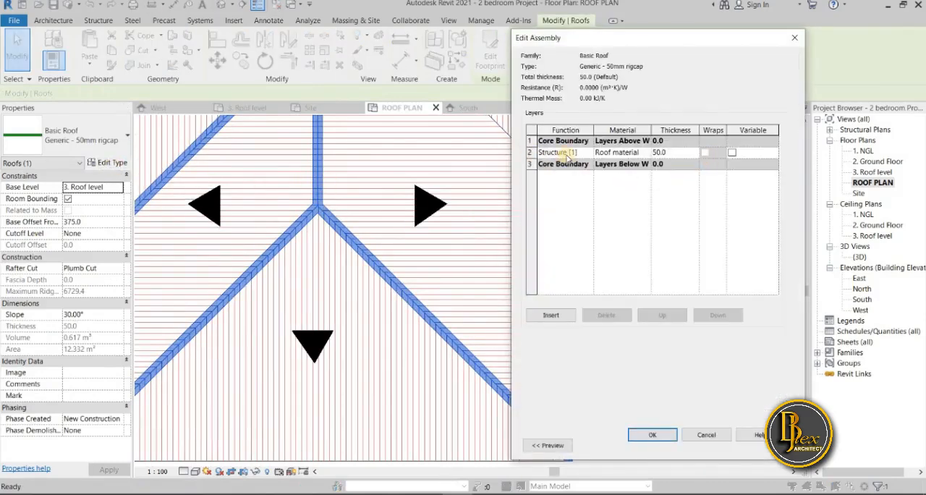
left_click(647, 152)
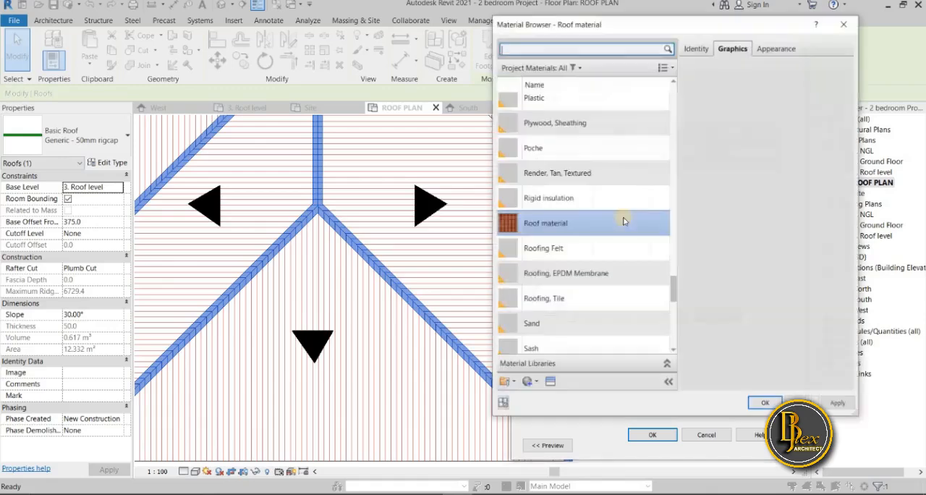
Duplicate the Roof material and name the copy "roof rigcap"
right_click(561, 228)
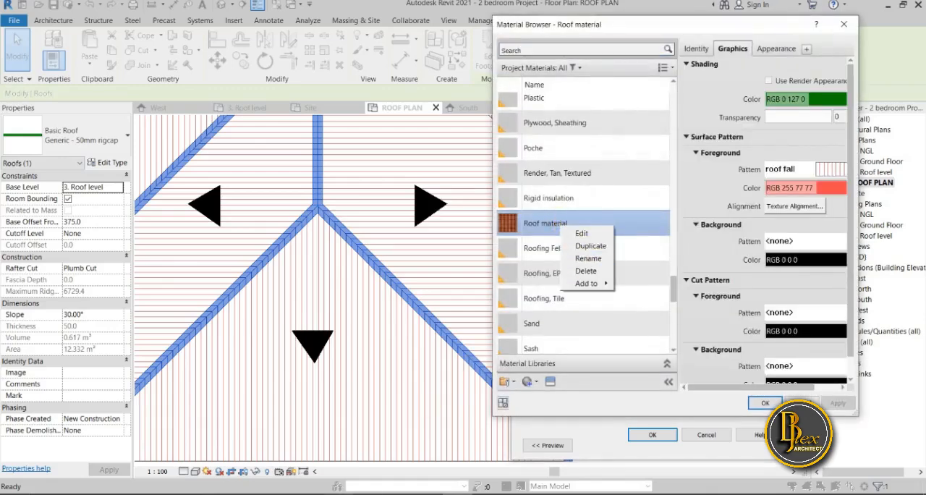
left_click(368, 493)
right_click(574, 227)
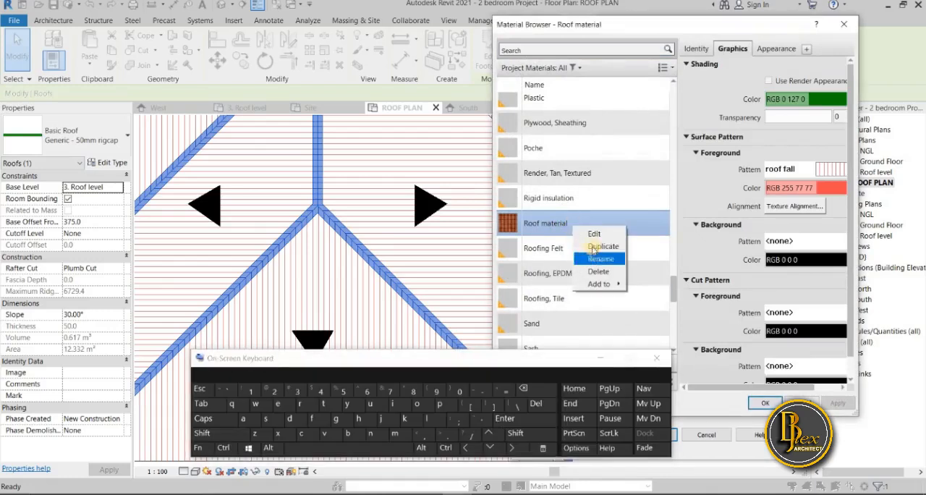
left_click(593, 247)
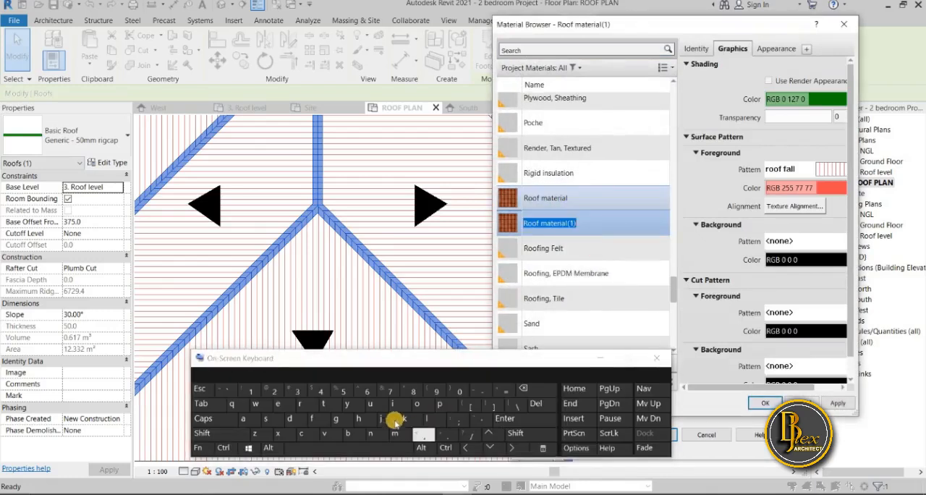
left_click(300, 403)
left_click(416, 403)
left_click(417, 403)
left_click(312, 418)
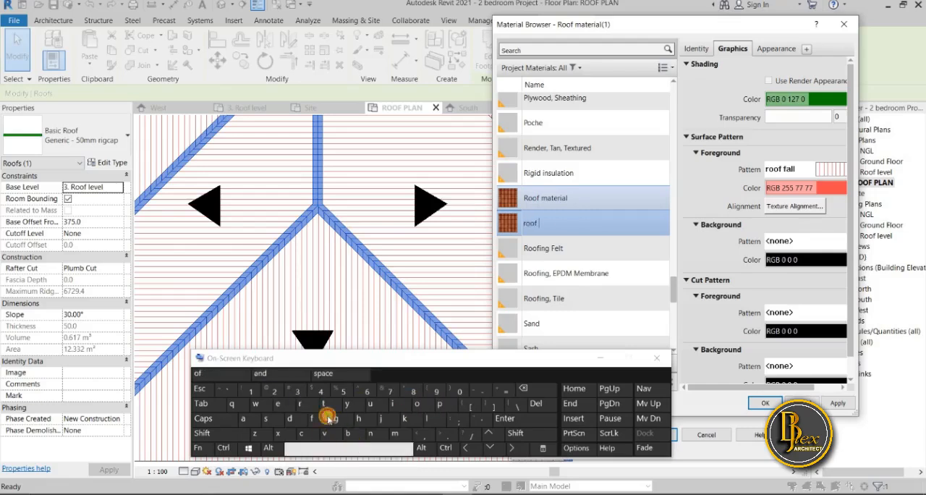
left_click(393, 404)
left_click(336, 419)
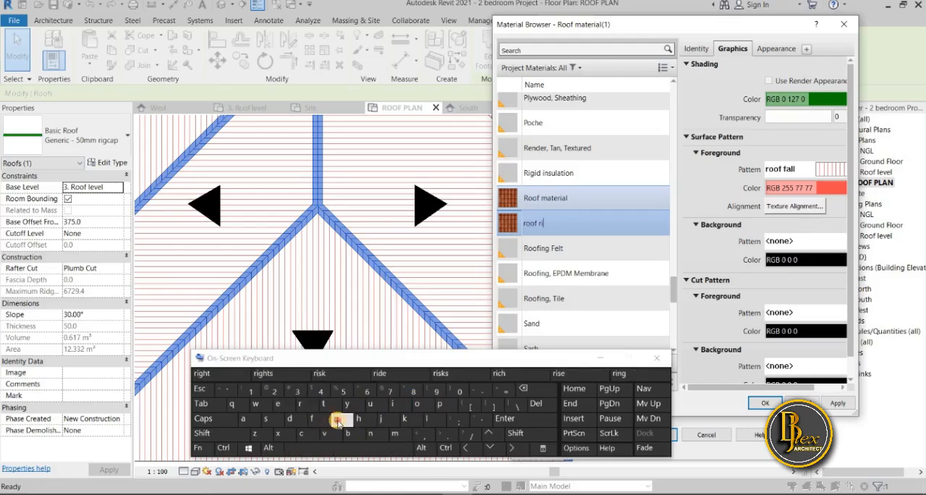
left_click(308, 433)
left_click(256, 422)
left_click(440, 404)
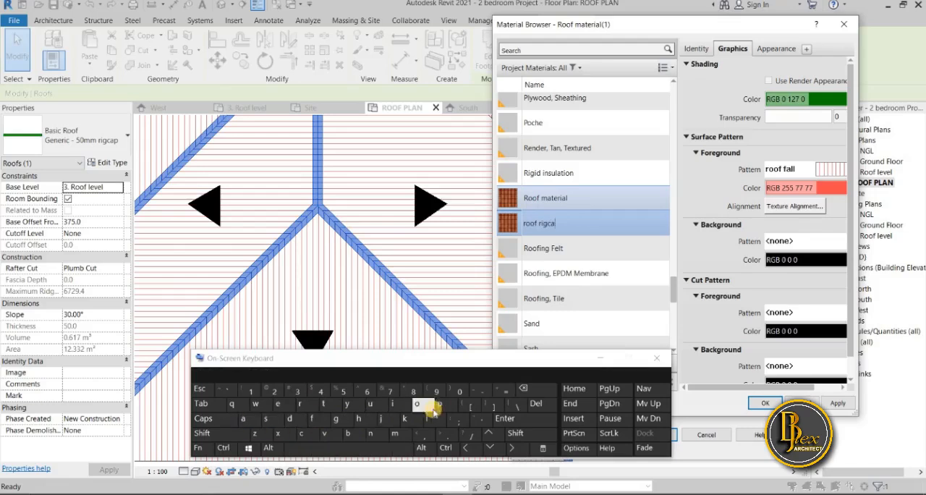
left_click(657, 358)
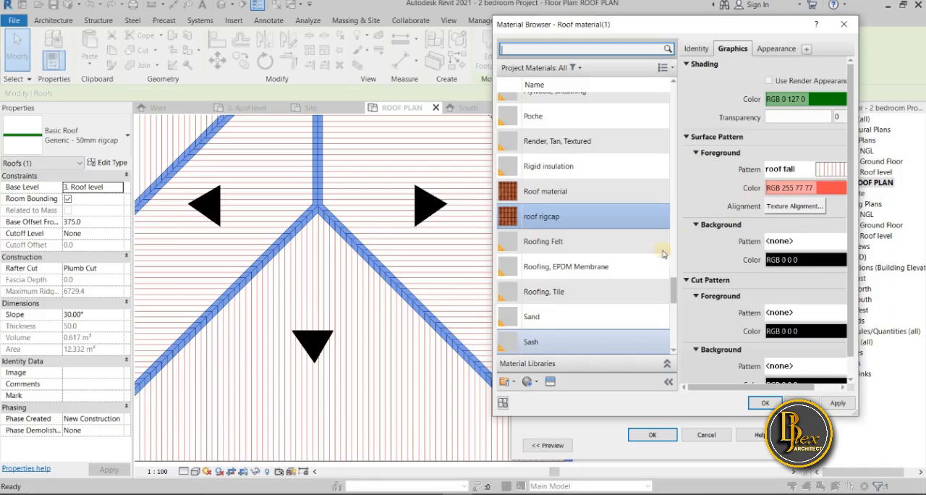
Set the roof rigcap material's foreground surface pattern to <No pattern> and confirm it for the ridge-cap roof's structure layer
left_click(691, 207)
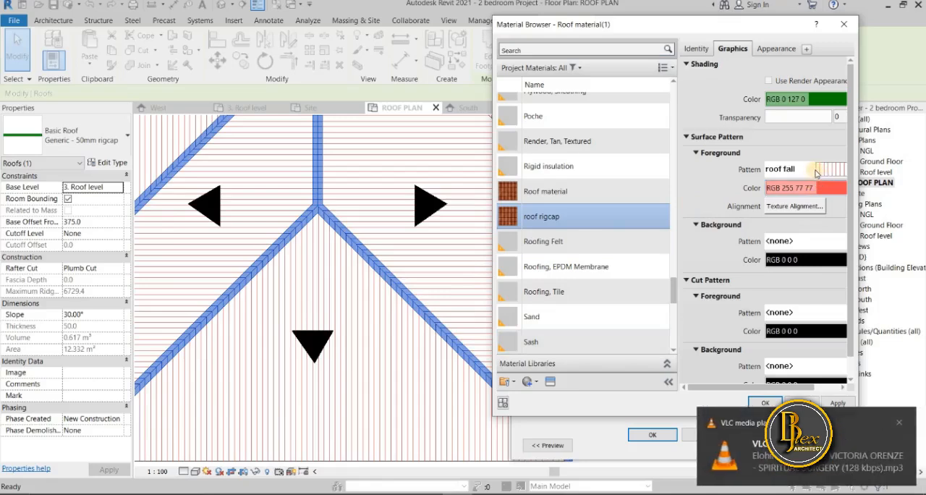
left_click(815, 171)
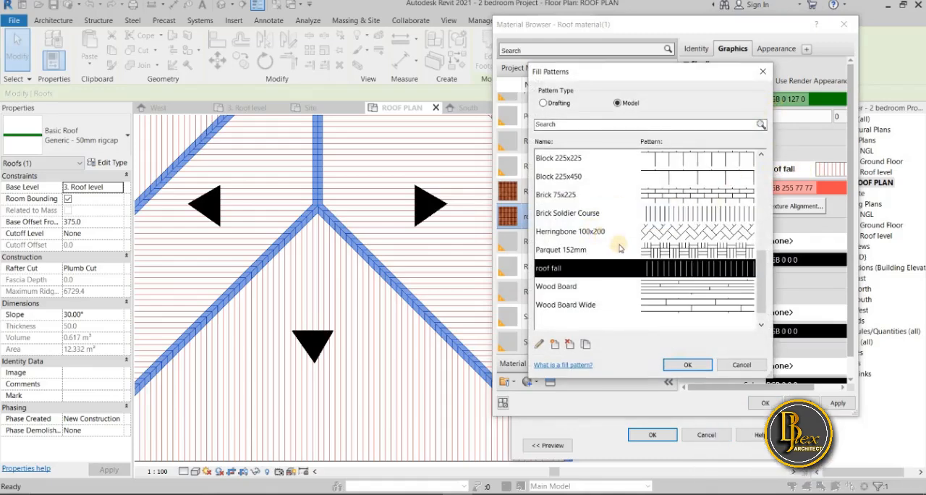
scroll(619, 247, "up", 5)
left_click(559, 104)
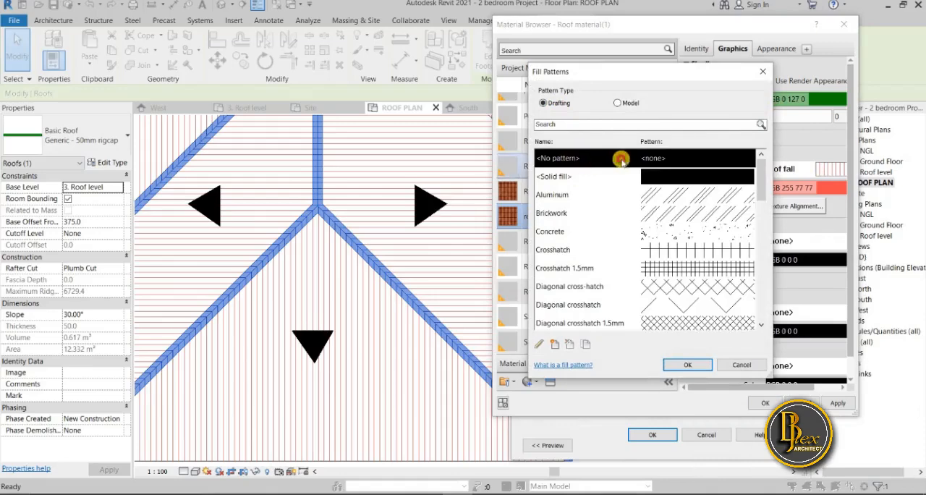
left_click(701, 364)
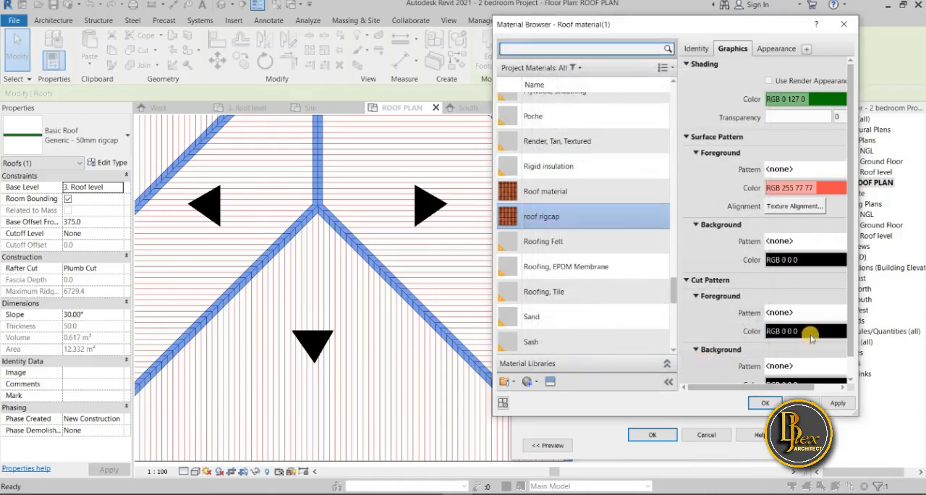
left_click(838, 405)
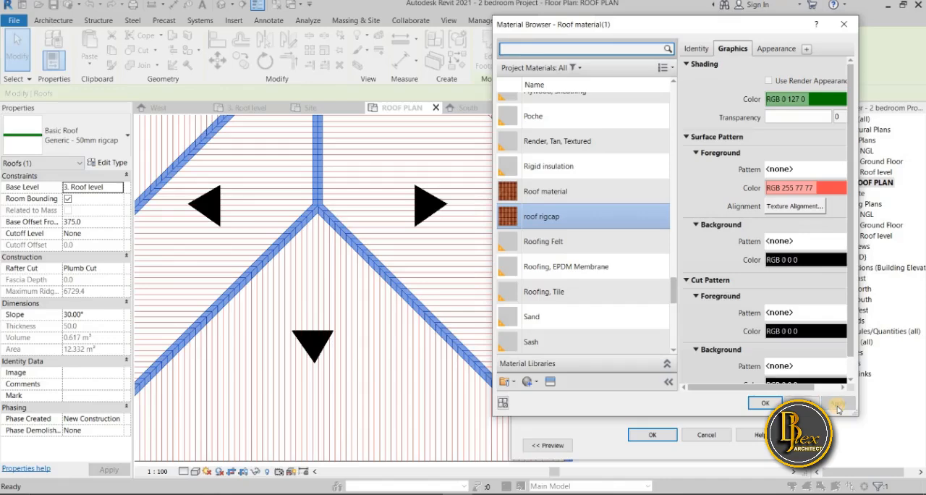
left_click(763, 403)
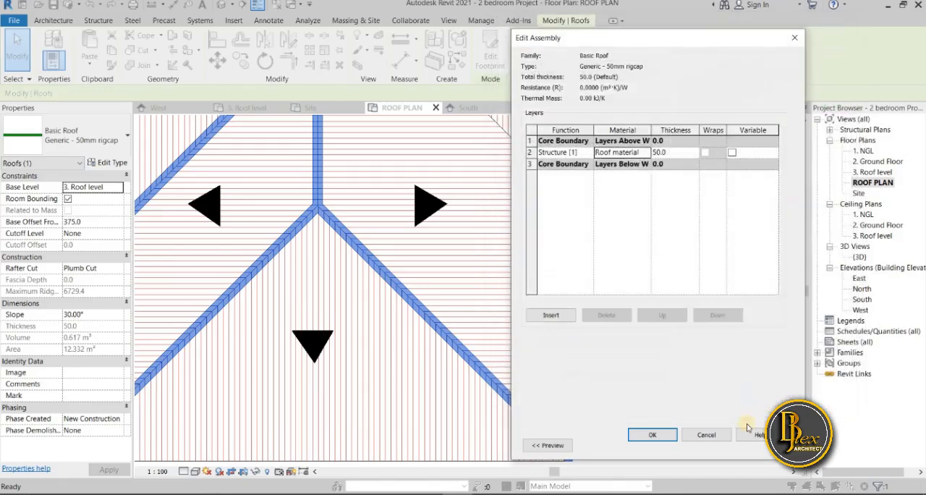
left_click(653, 433)
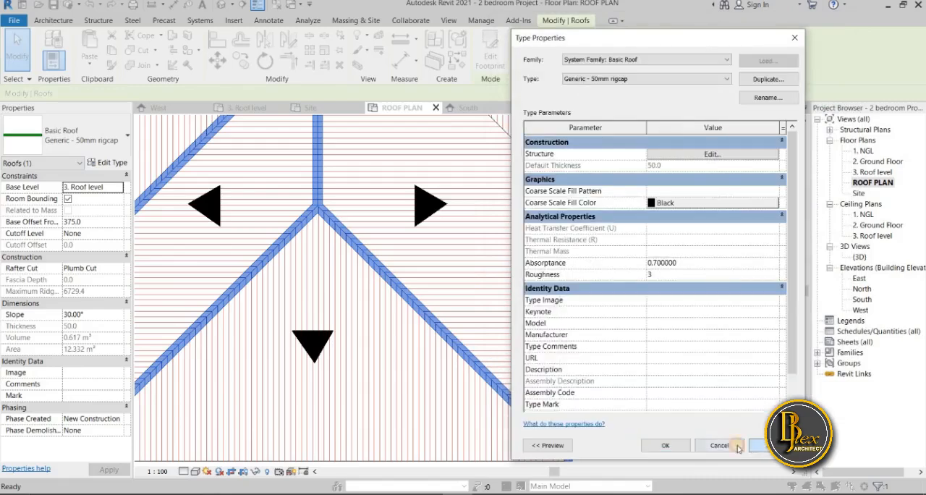
left_click(664, 445)
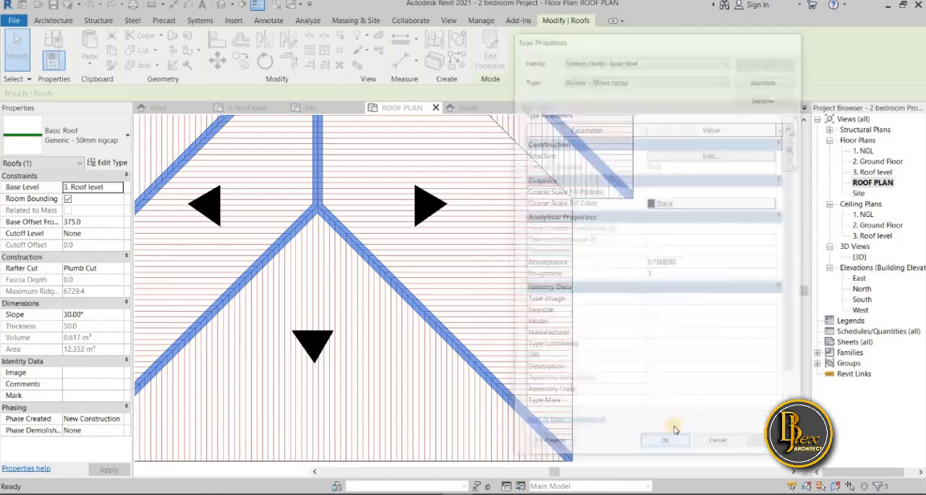
left_click(699, 413)
Examine the ridge caps in the ROOF PLAN and on the tiled roof in the 3D view
scroll(676, 385, "down", 5)
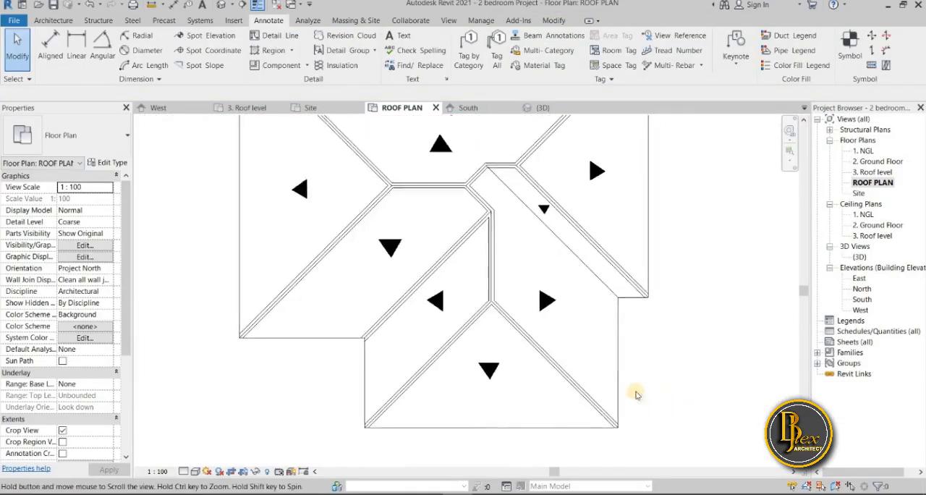
scroll(526, 334, "up", 5)
scroll(569, 339, "down", 5)
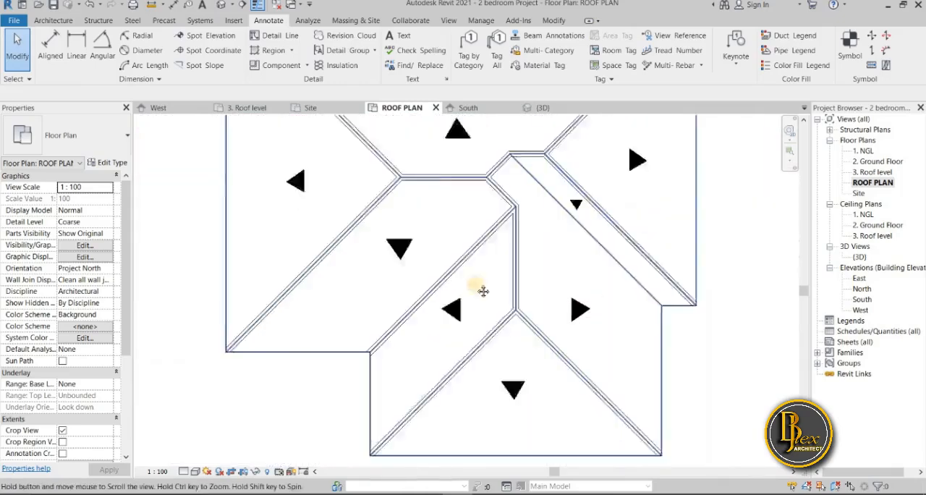
scroll(600, 289, "up", 3)
scroll(684, 316, "down", 4)
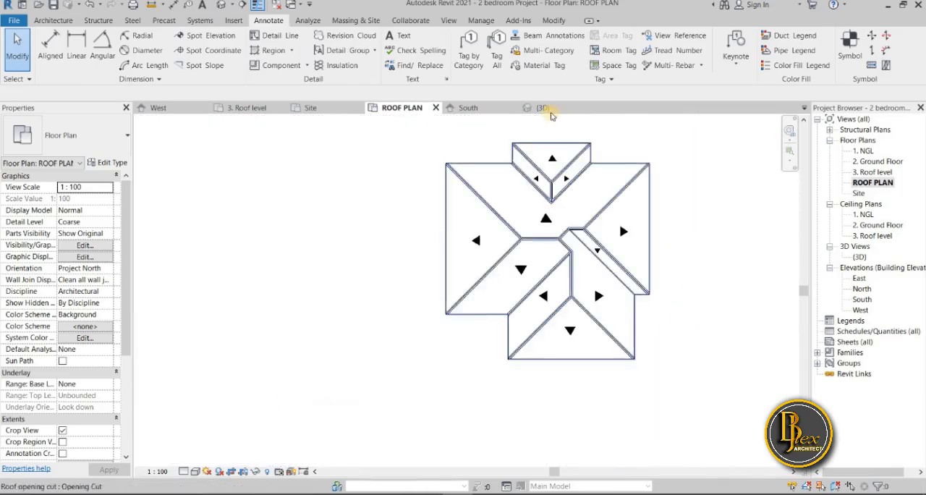
left_click(552, 109)
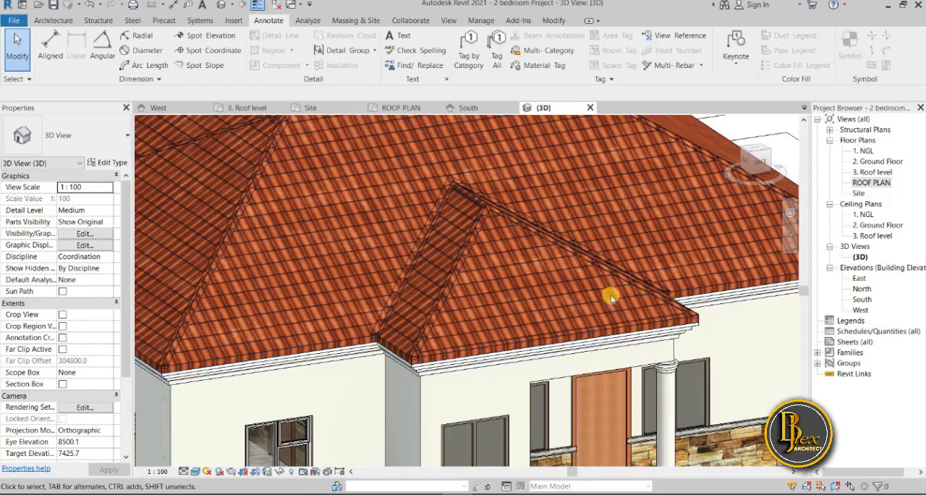
scroll(611, 296, "down", 5)
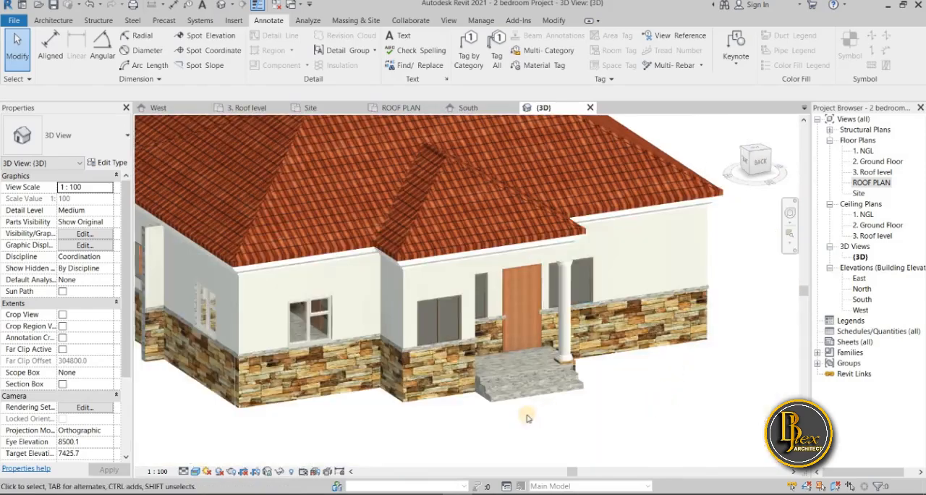
middle_click_drag(481, 377, 393, 368, "shift")
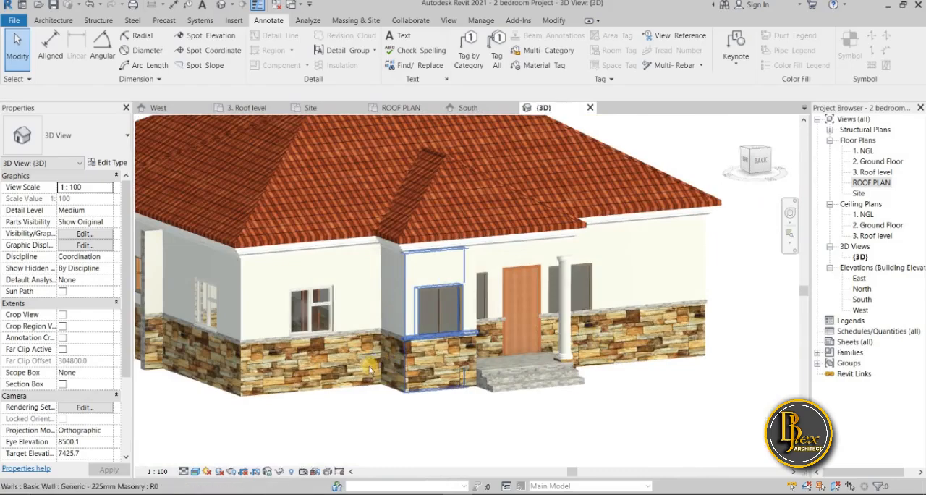
scroll(369, 369, "down", 2)
scroll(193, 241, "up", 2)
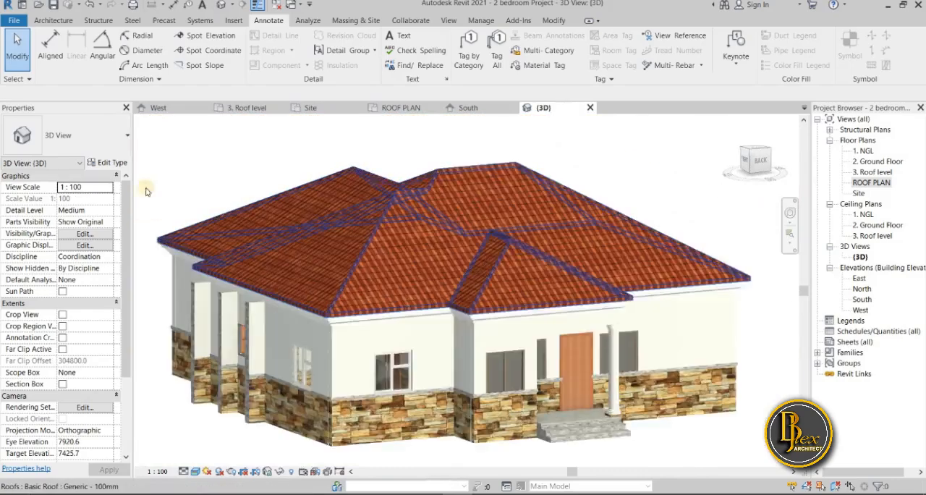
scroll(171, 174, "up", 3)
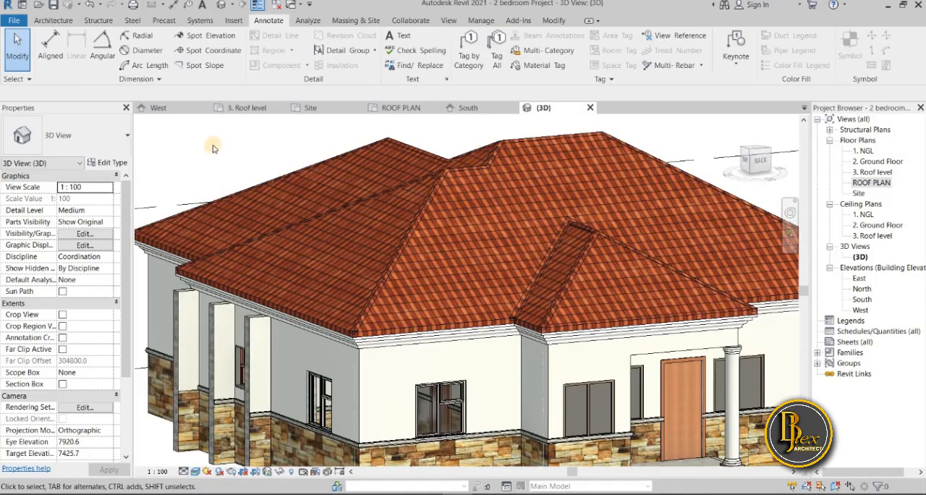
scroll(210, 145, "up", 4)
scroll(217, 162, "down", 5)
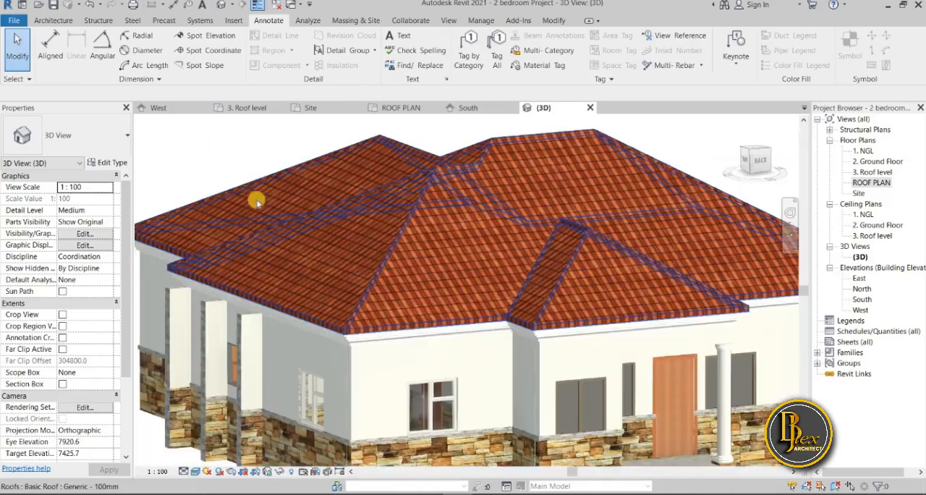
scroll(504, 414, "down", 3)
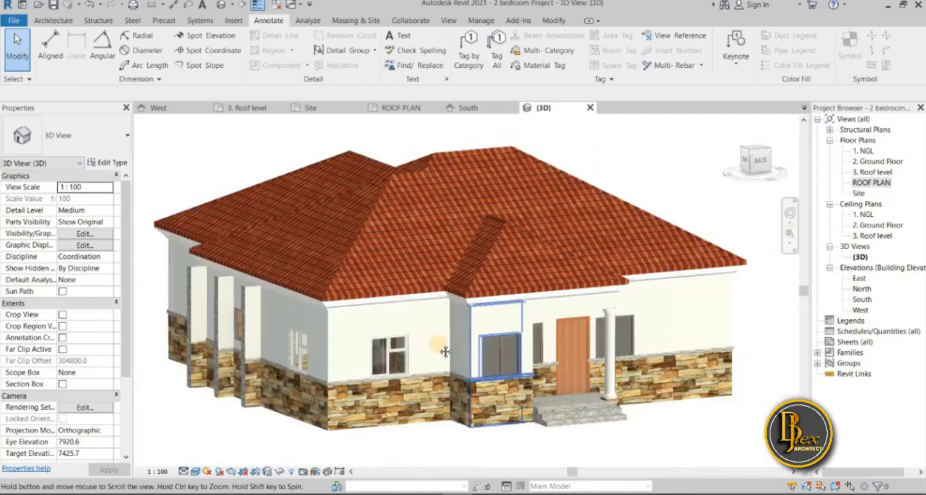
Inspect the other side of the house in the 3D view, around the entrance porch with its column and steps
scroll(443, 336, "down", 2)
middle_click_drag(541, 412, 394, 404, "shift")
middle_click_drag(528, 448, 421, 409)
scroll(470, 428, "down", 1)
scroll(445, 420, "up", 3)
middle_click_drag(418, 329, 410, 378, "shift")
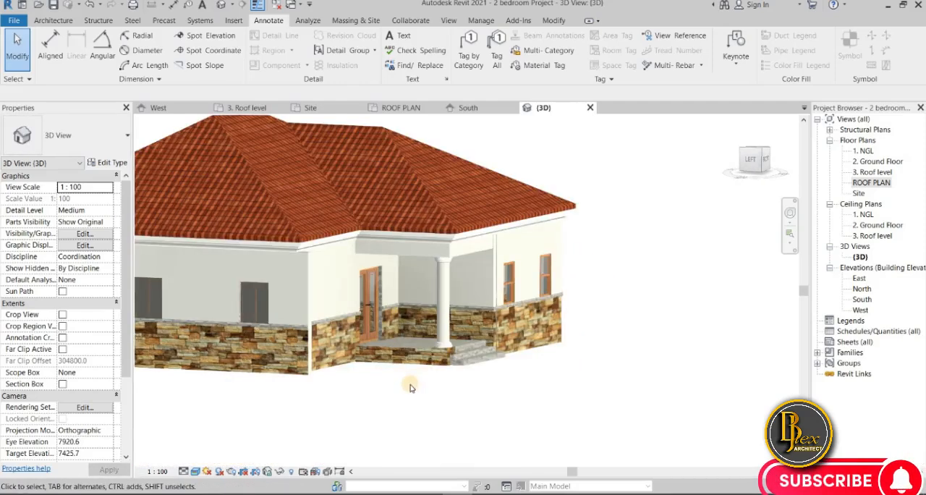
middle_click_drag(405, 410, 304, 377, "shift")
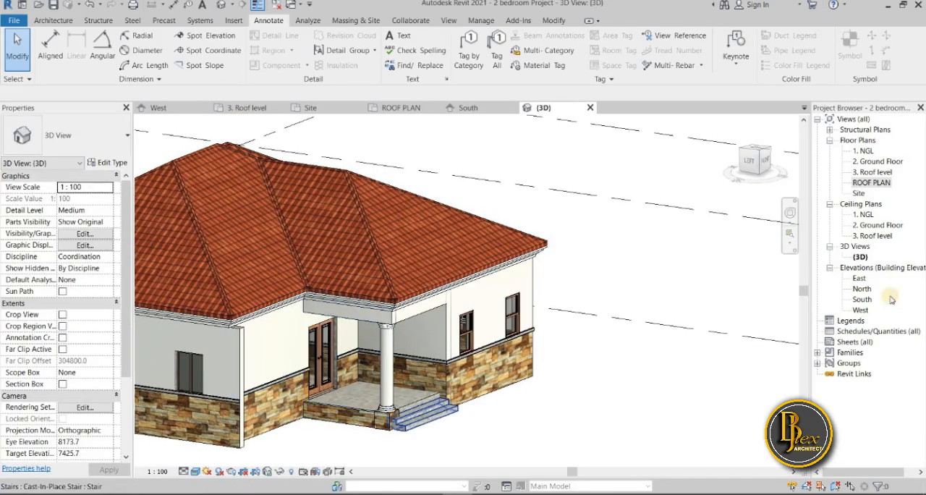
Start a railing path at the entrance porch in the 2. Ground Floor plan and show the available railing types
left_click(874, 162)
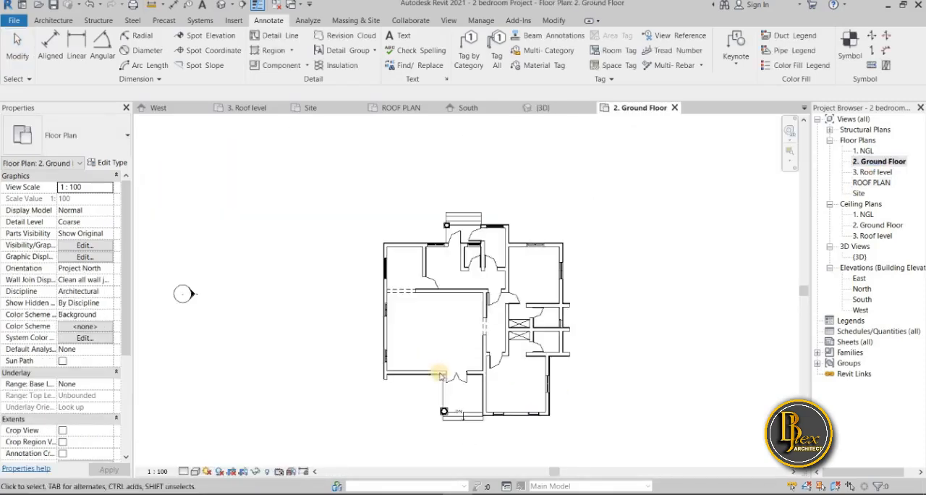
scroll(440, 375, "up", 5)
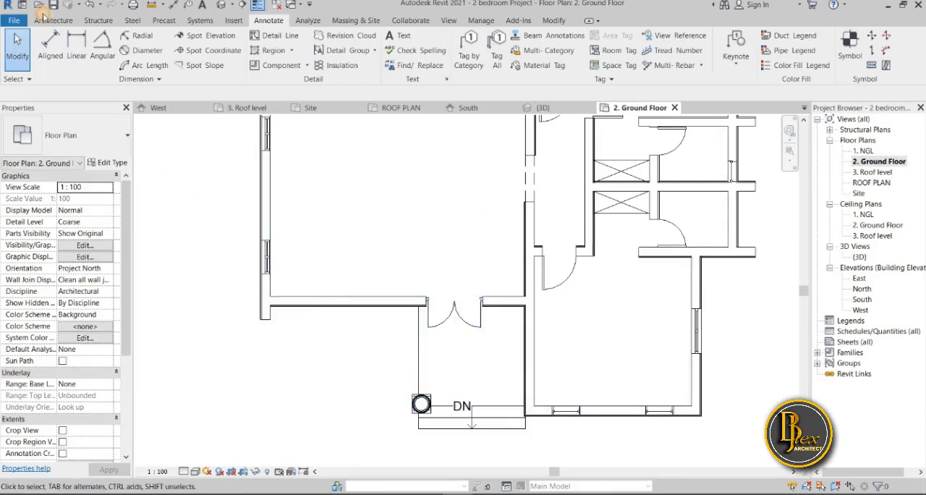
left_click(45, 19)
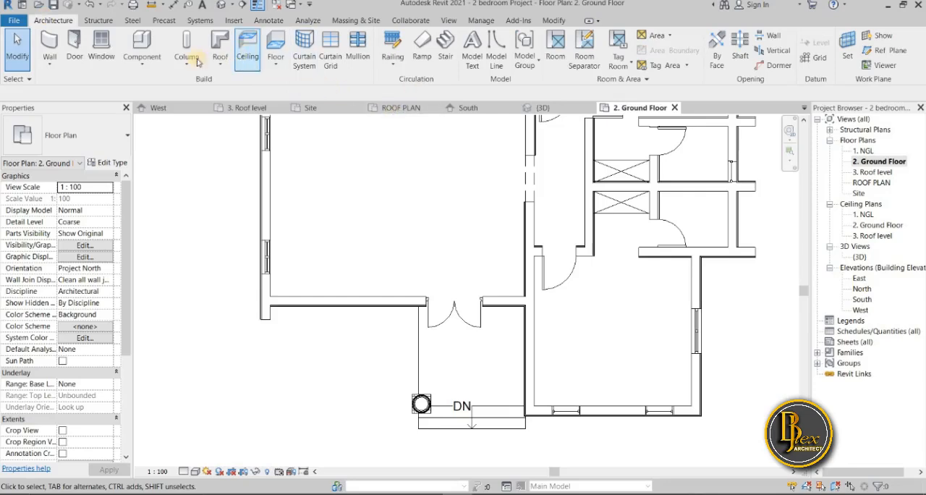
left_click(395, 43)
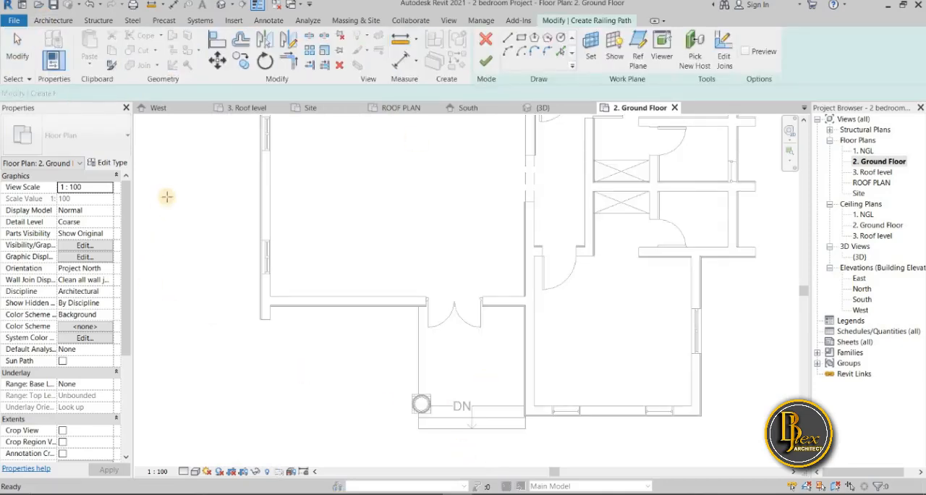
left_click(120, 145)
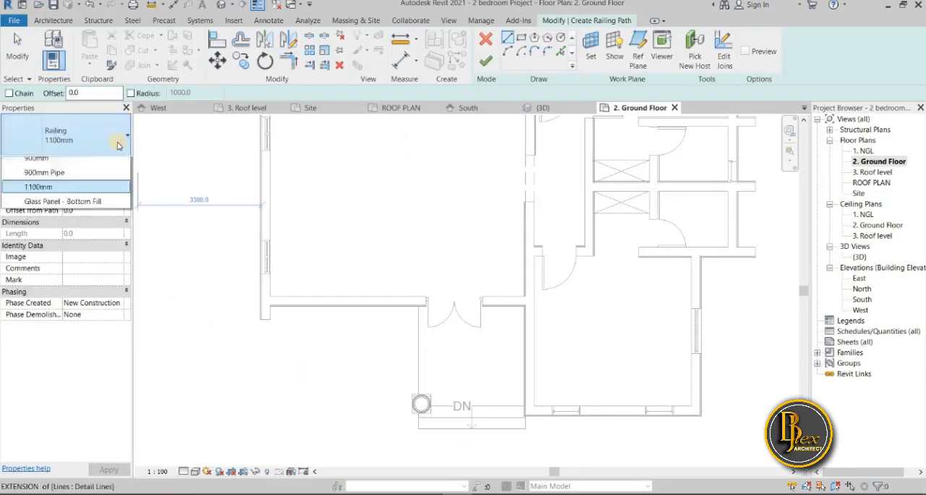
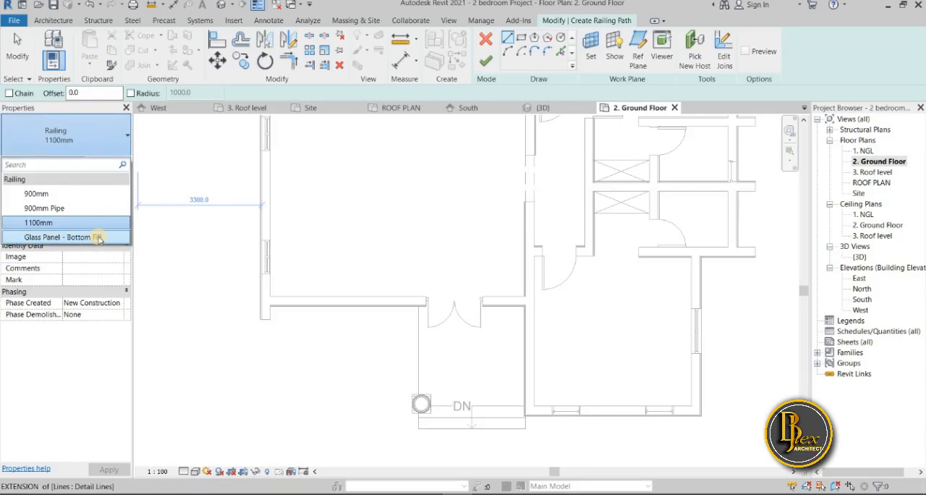
Choose the Glass Panel - Bottom Fill railing type for the entrance porch and look through its type properties
left_click(99, 238)
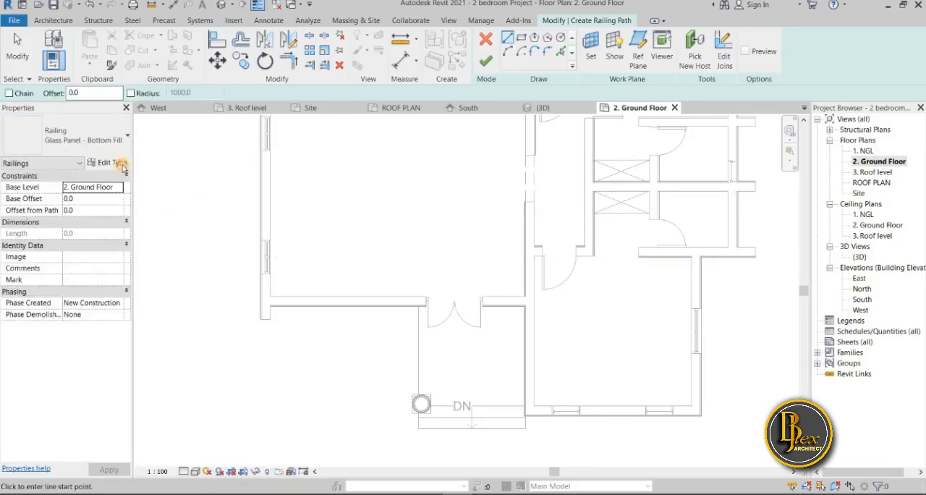
left_click(119, 163)
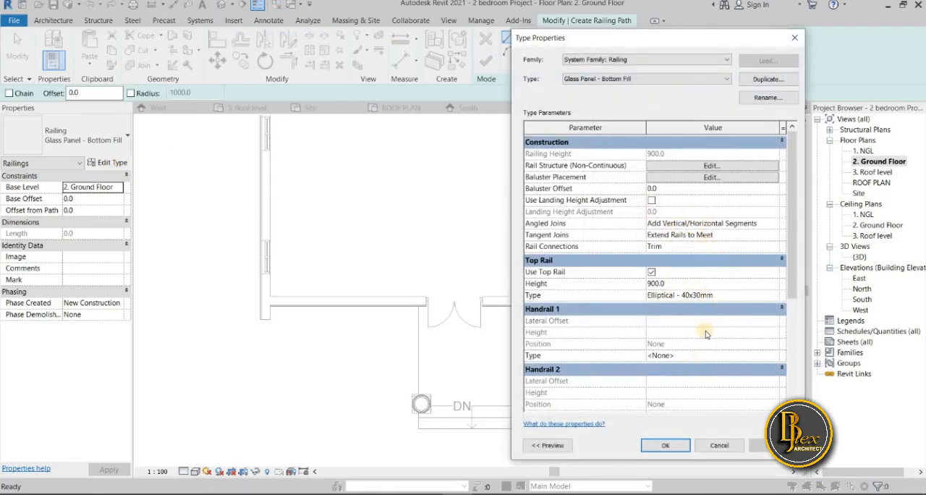
scroll(706, 333, "down", 3)
scroll(706, 319, "up", 3)
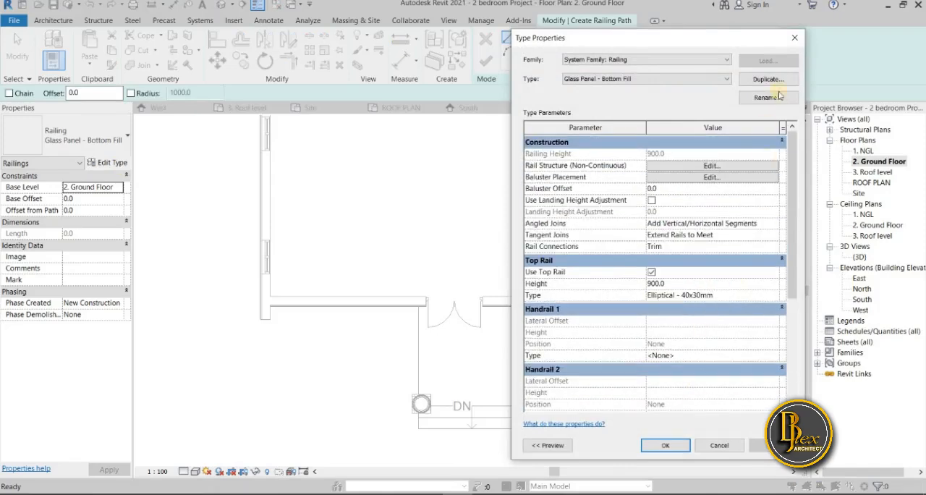
left_click(797, 41)
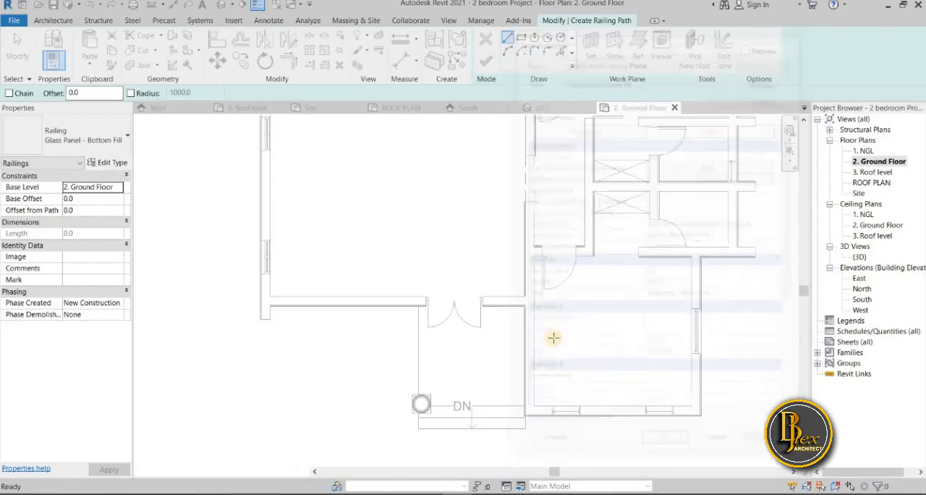
Draw a railing path about 2500 mm long from the wall beside the double entrance door to the porch column and finish the railing
scroll(406, 307, "up", 2)
scroll(409, 306, "up", 4)
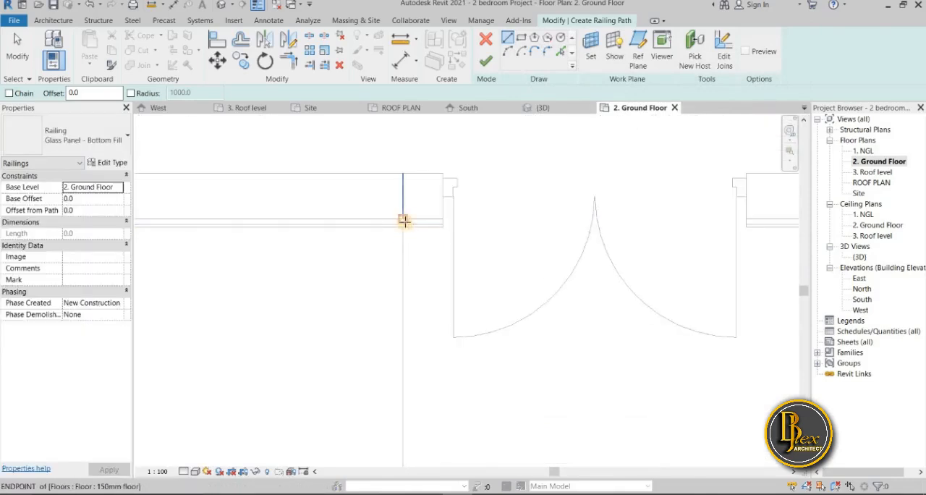
left_click(404, 232)
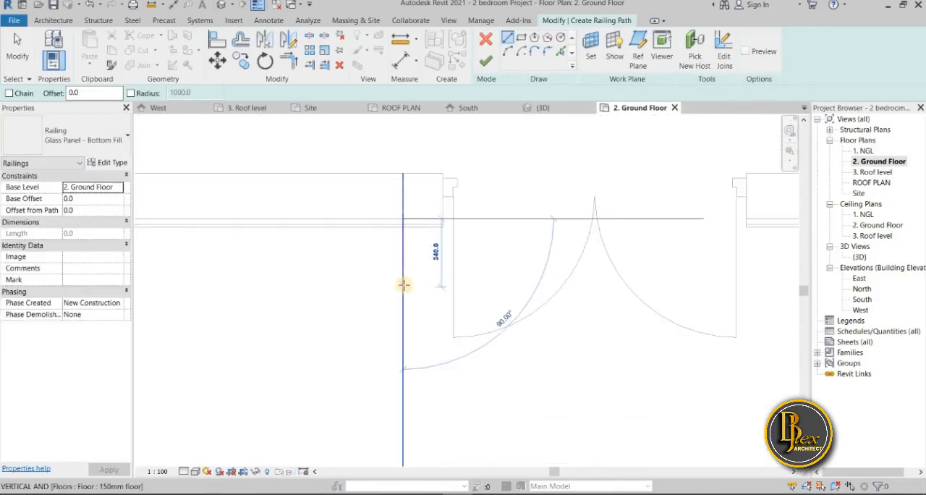
scroll(399, 405, "down", 3)
scroll(400, 396, "down", 3)
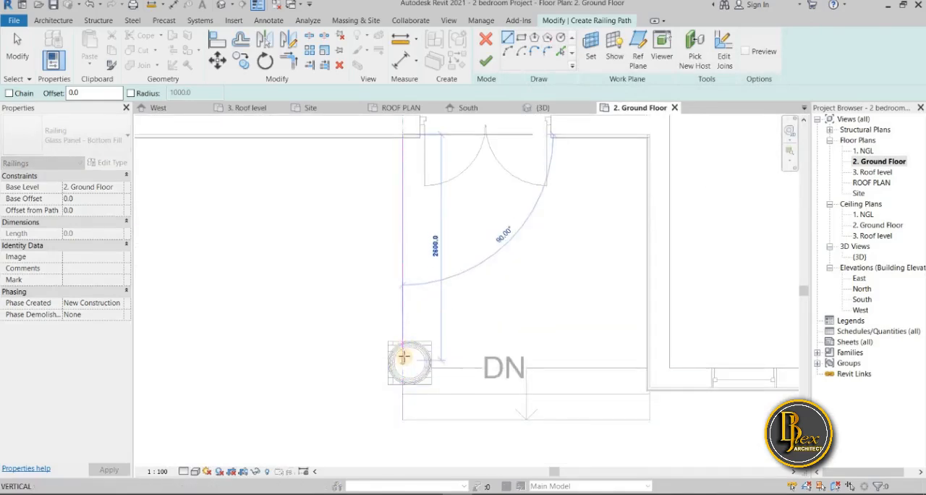
scroll(404, 357, "up", 2)
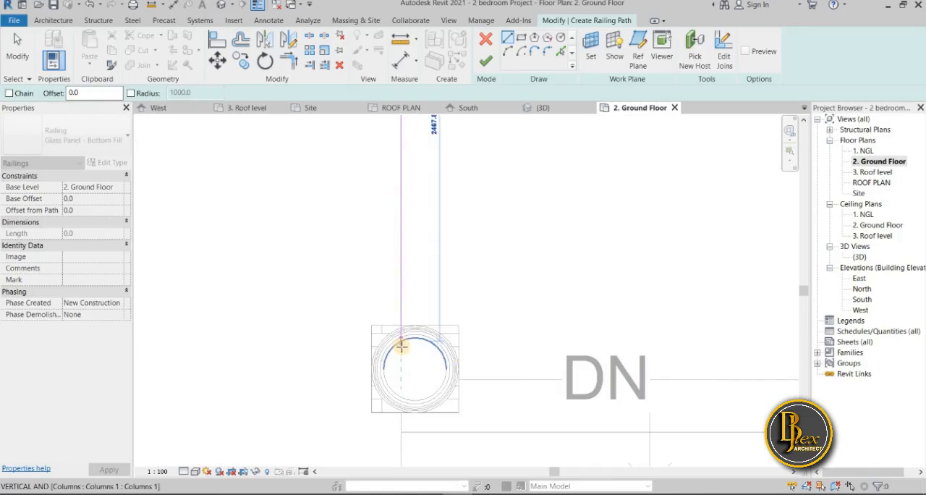
scroll(401, 347, "up", 2)
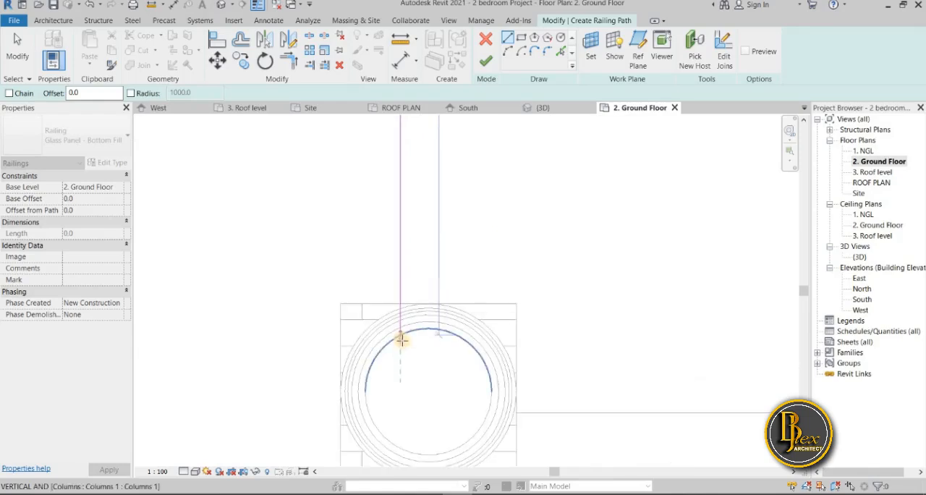
key("Escape")
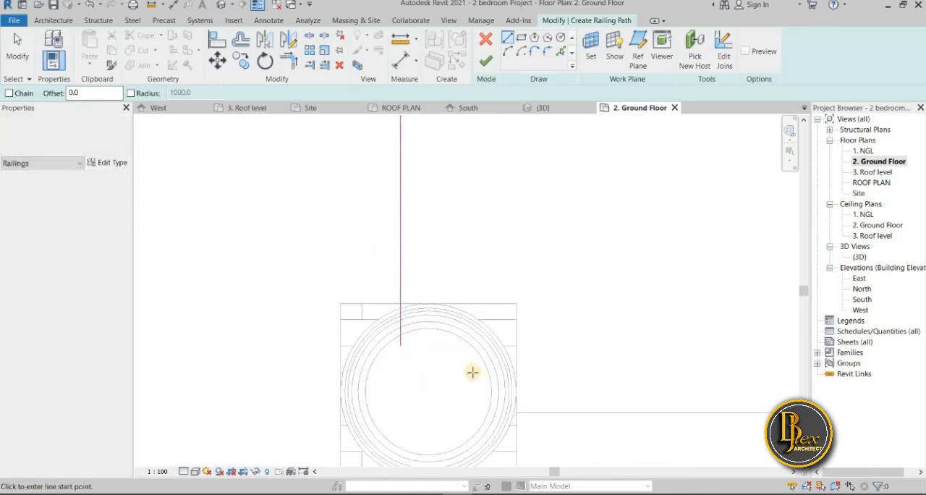
scroll(472, 372, "down", 5)
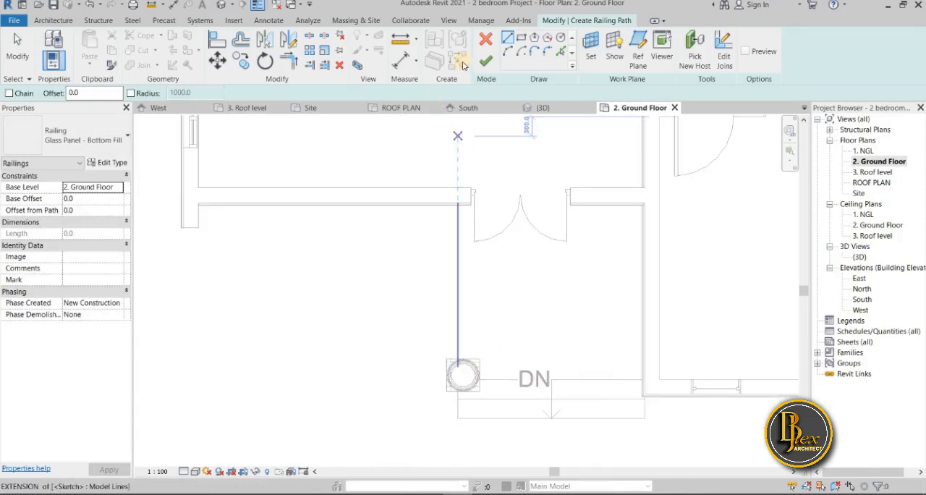
key("Escape")
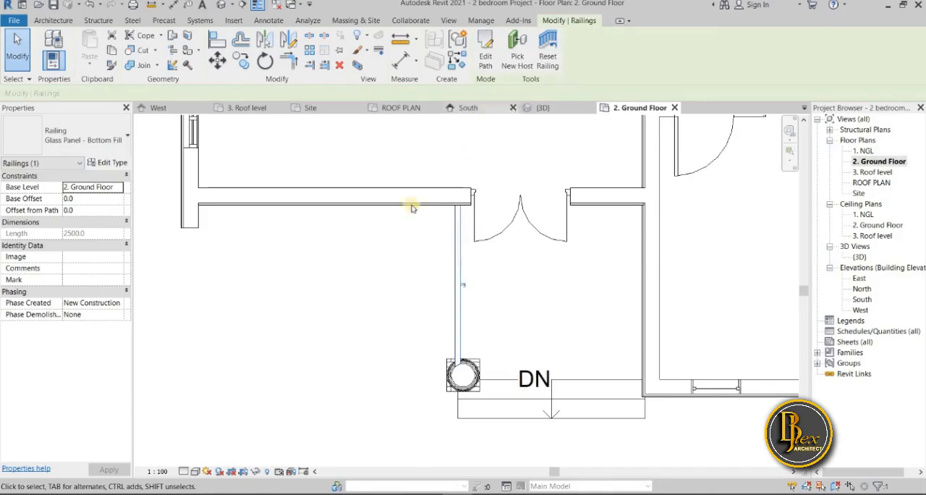
Inspect the new glass railing on the entrance porch in the 3D view, and look at the back porch with its column and steps
scroll(386, 289, "down", 1)
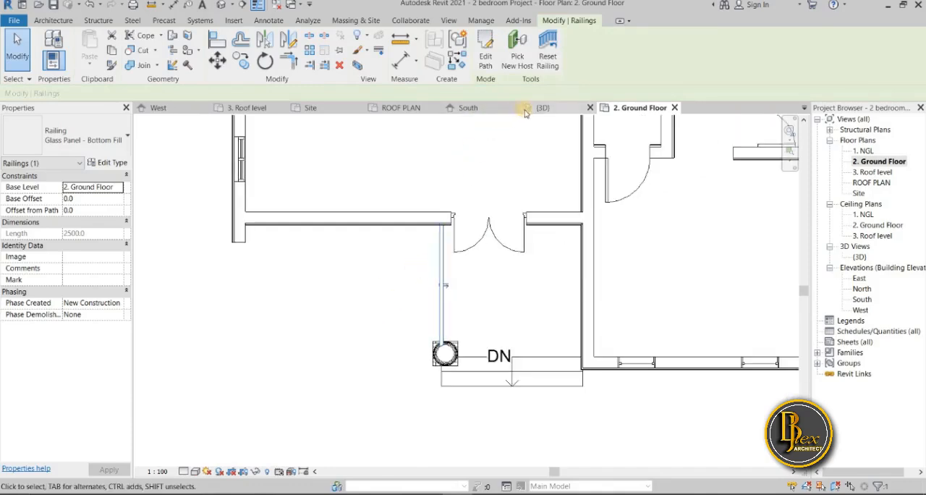
left_click(553, 111)
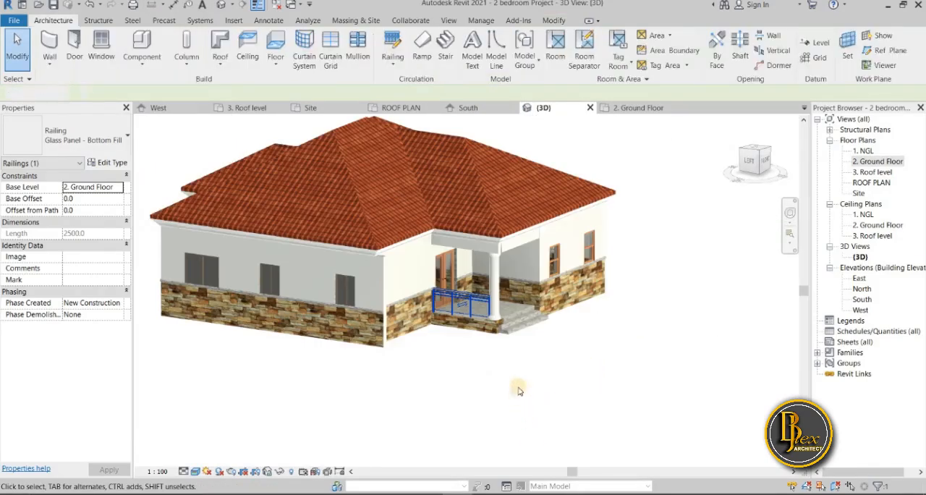
left_click(487, 366)
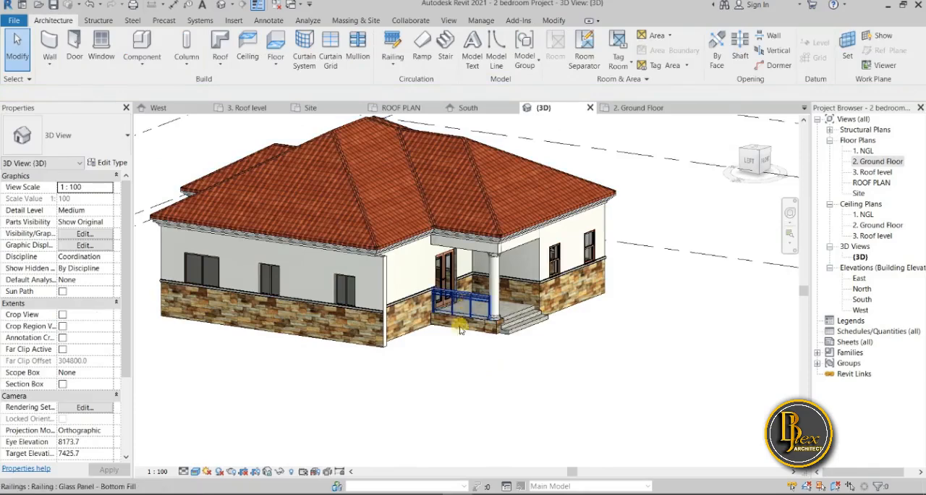
scroll(462, 308, "up", 4)
scroll(469, 408, "up", 5)
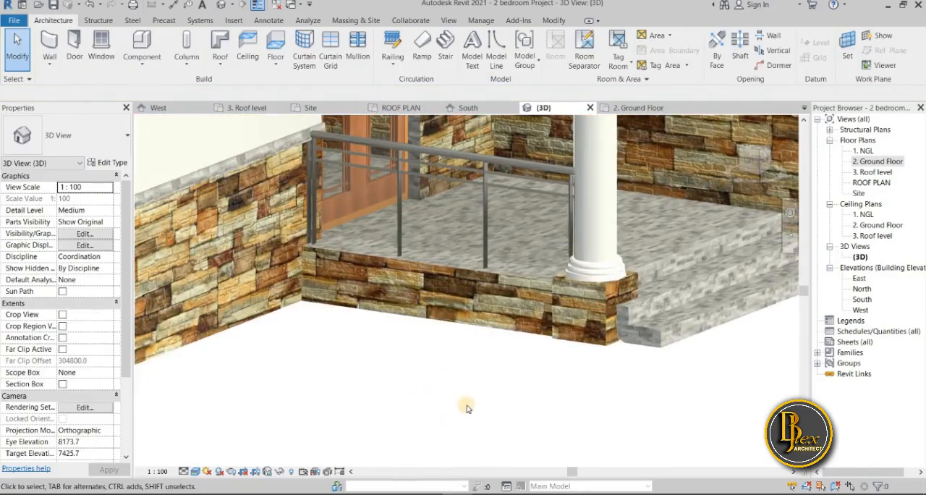
scroll(467, 409, "down", 4)
middle_click_drag(465, 425, 428, 411, "shift")
middle_click_drag(664, 398, 695, 397)
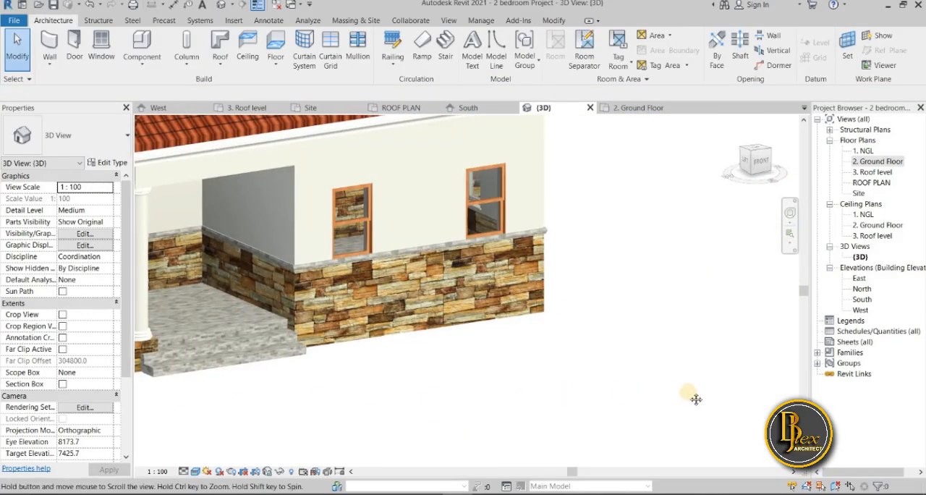
scroll(695, 397, "down", 3)
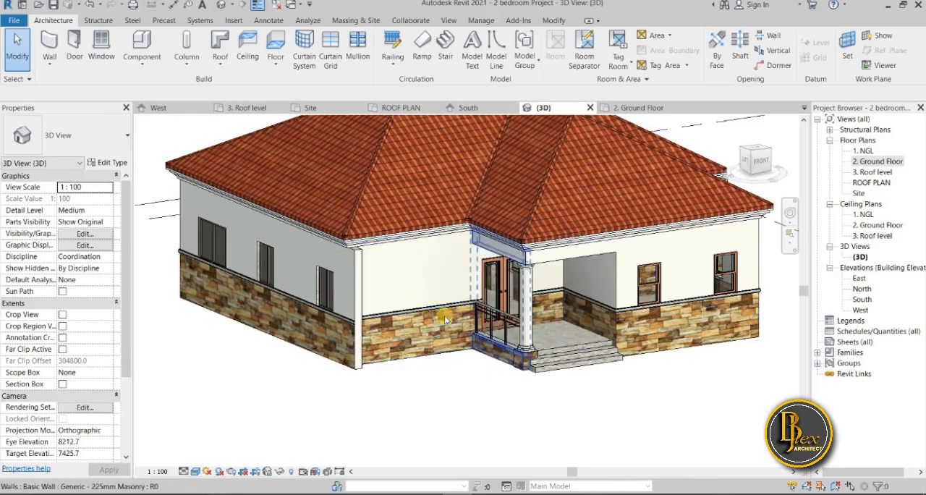
middle_click_drag(483, 414, 579, 371, "shift")
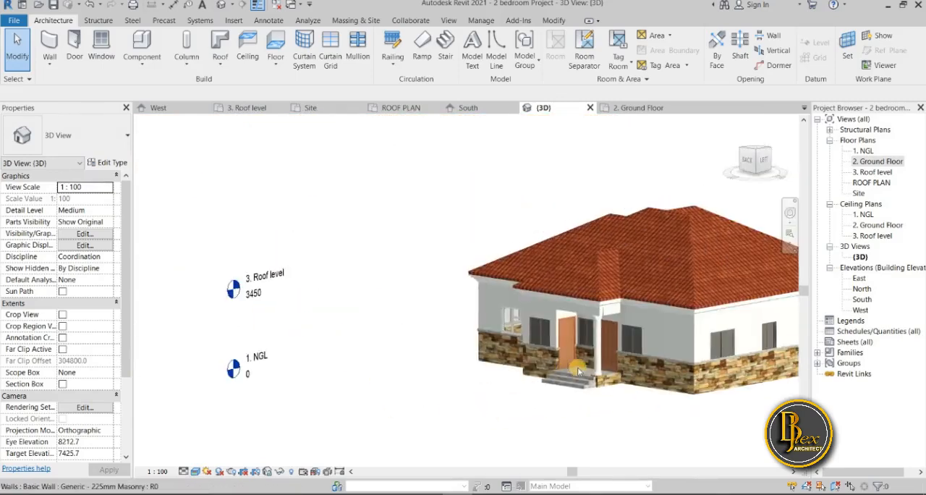
scroll(602, 374, "up", 5)
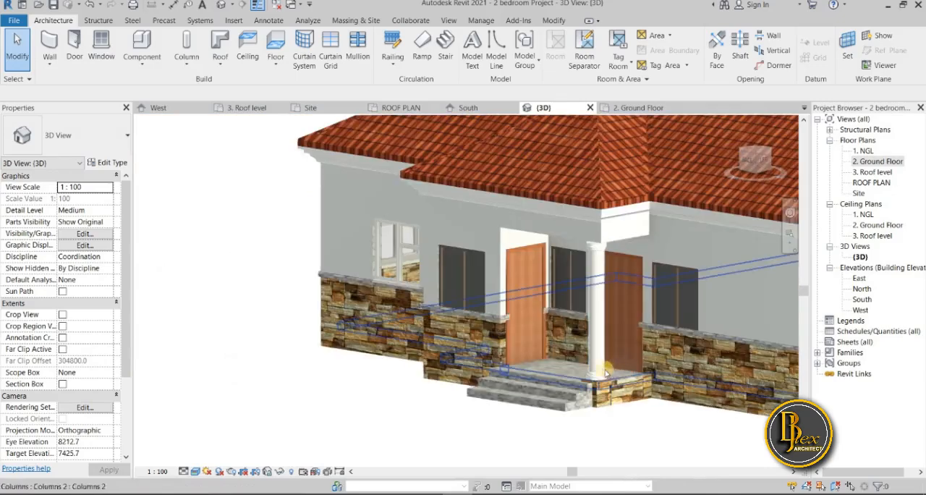
Create a Glass Panel - Bottom Fill railing about 1140 mm long at the back porch in the 2. Ground Floor plan, from the wall to the column
left_click(641, 108)
scroll(453, 304, "down", 5)
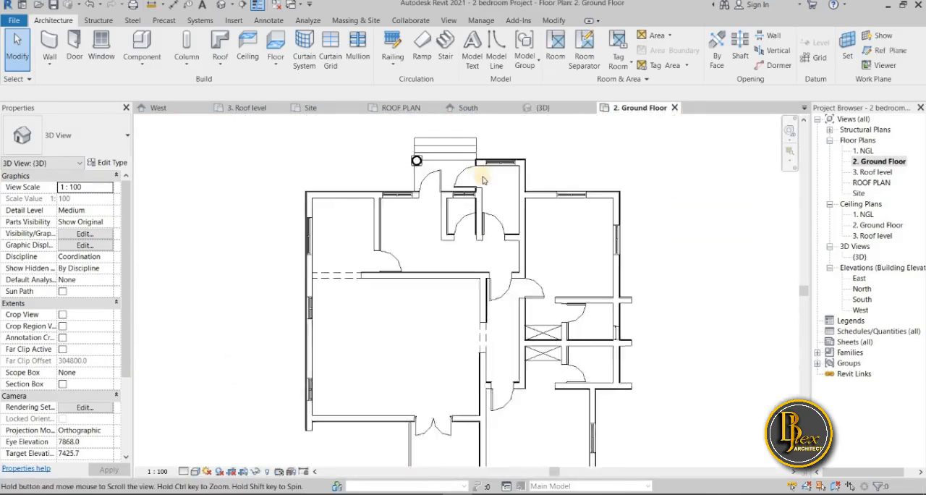
scroll(427, 248, "up", 5)
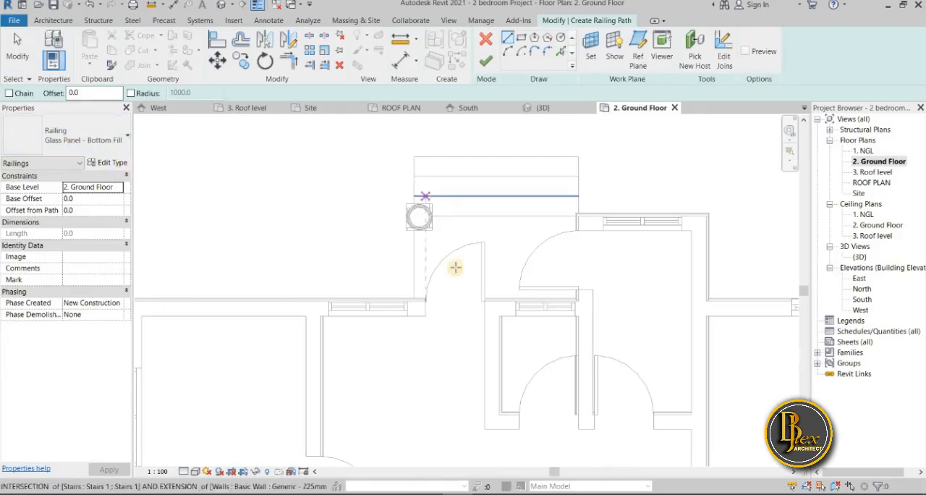
scroll(414, 288, "up", 3)
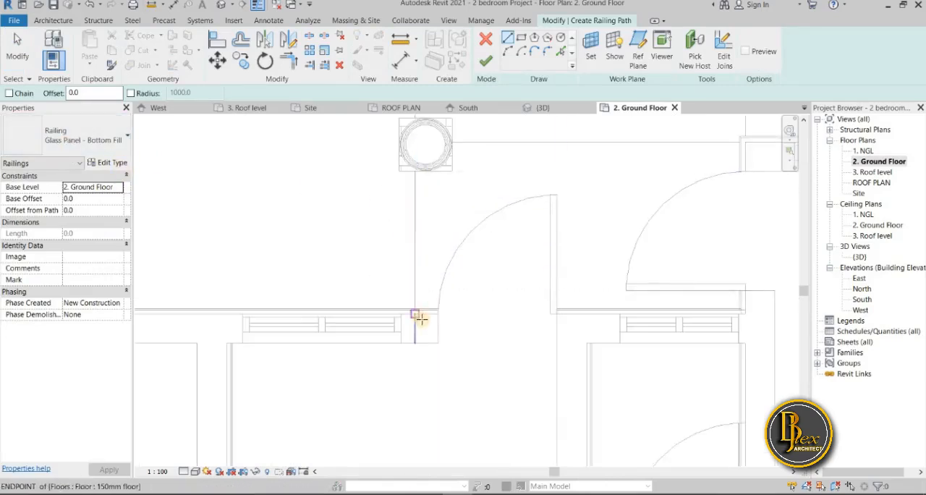
scroll(416, 313, "up", 2)
left_click(416, 309)
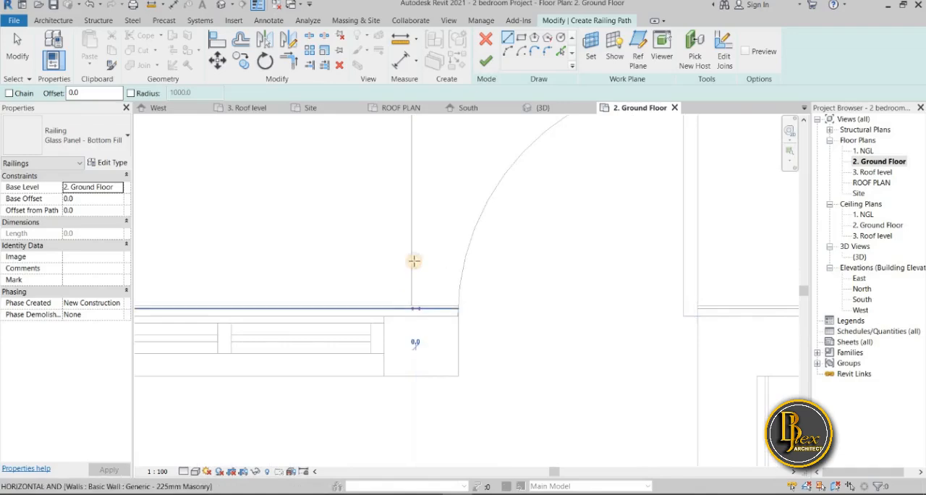
middle_click_drag(416, 244, 402, 286)
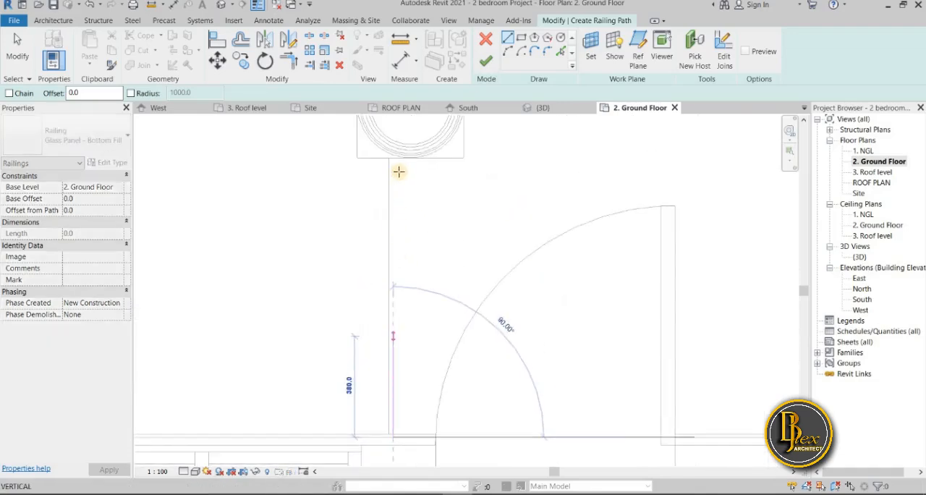
middle_click_drag(386, 141, 383, 172)
scroll(427, 275, "down", 5)
scroll(430, 256, "up", 2)
scroll(433, 256, "up", 5)
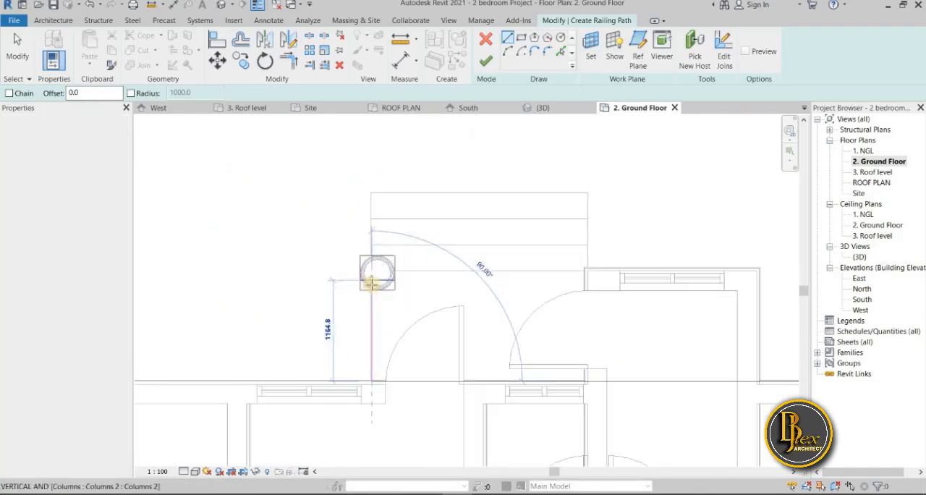
scroll(371, 282, "up", 5)
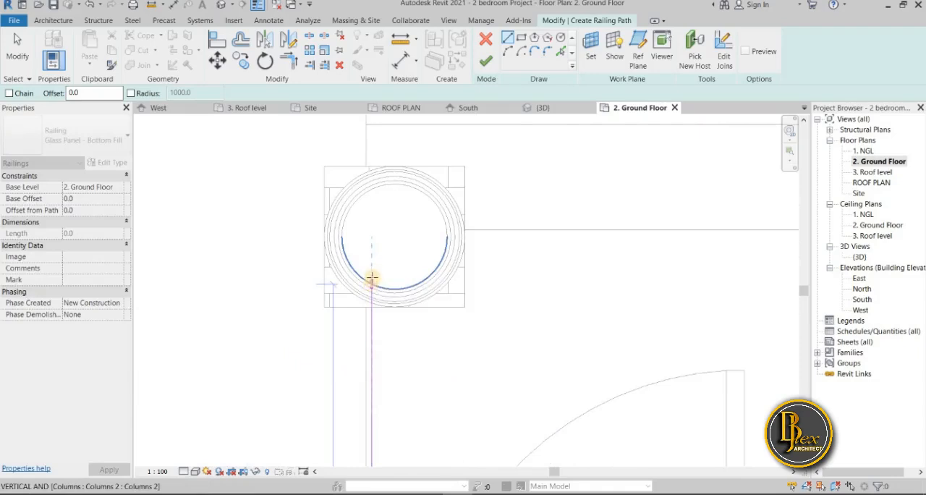
left_click(372, 277)
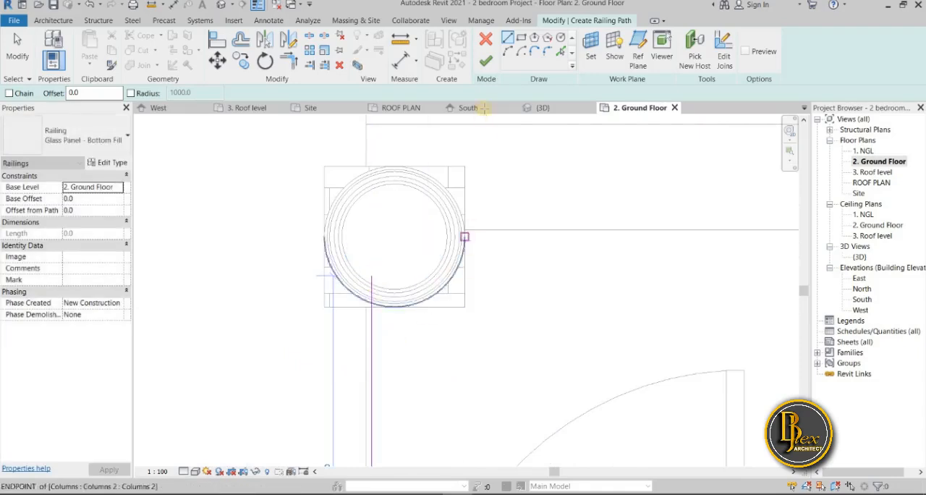
left_click(486, 61)
Look over the ground floor plan and examine the back porch railing between the wall and the column
scroll(469, 266, "down", 2)
middle_click_drag(387, 426, 391, 139)
left_click(325, 315)
scroll(320, 324, "down", 3)
scroll(391, 138, "down", 2)
scroll(384, 341, "down", 3)
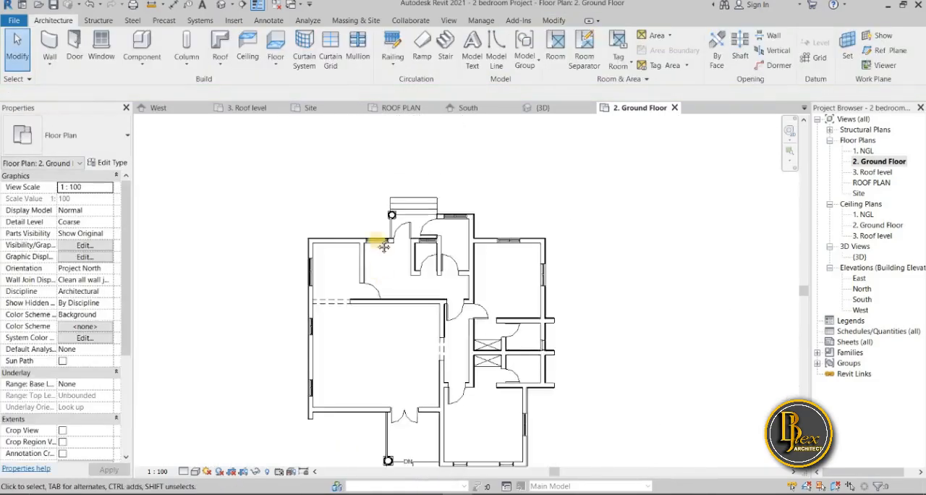
scroll(379, 351, "up", 4)
middle_click_drag(344, 334, 332, 454)
middle_click_drag(365, 142, 366, 450)
scroll(352, 373, "up", 4)
scroll(344, 350, "up", 1)
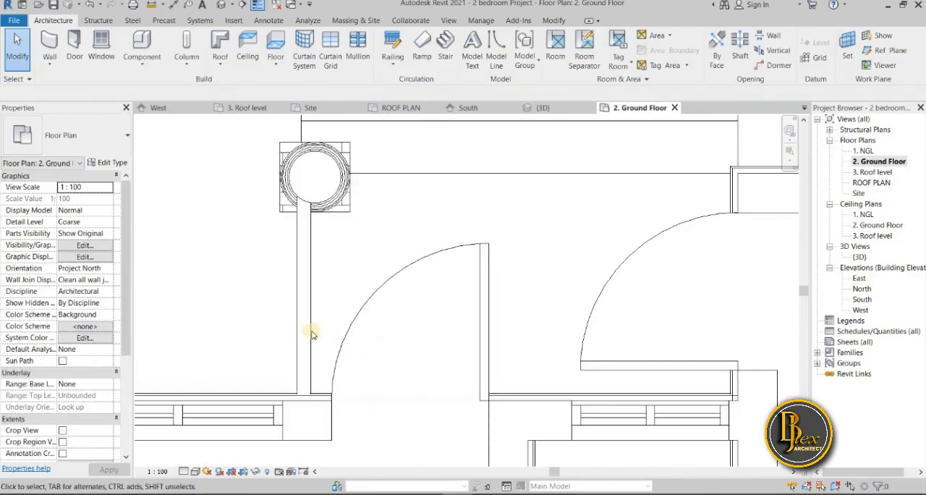
Review the back porch railing's type properties and the settings of its Elliptical - 40x30mm top rail type
left_click(309, 338)
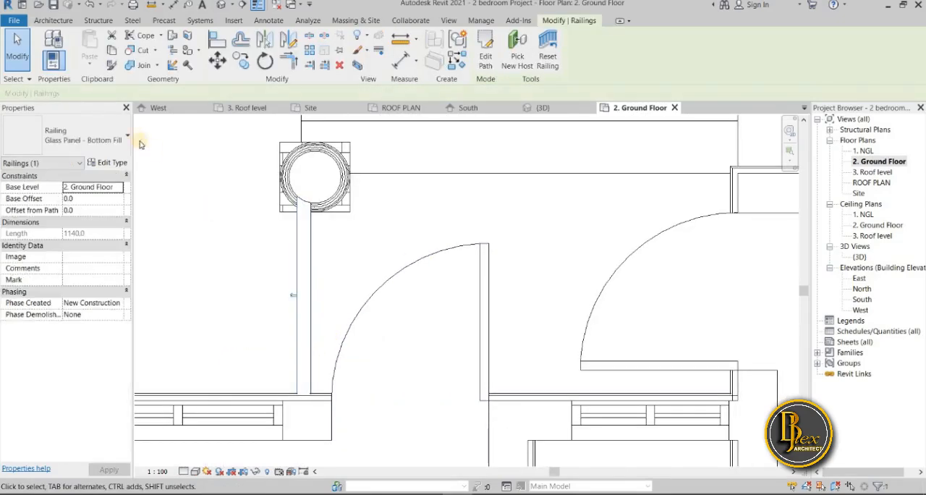
left_click(108, 162)
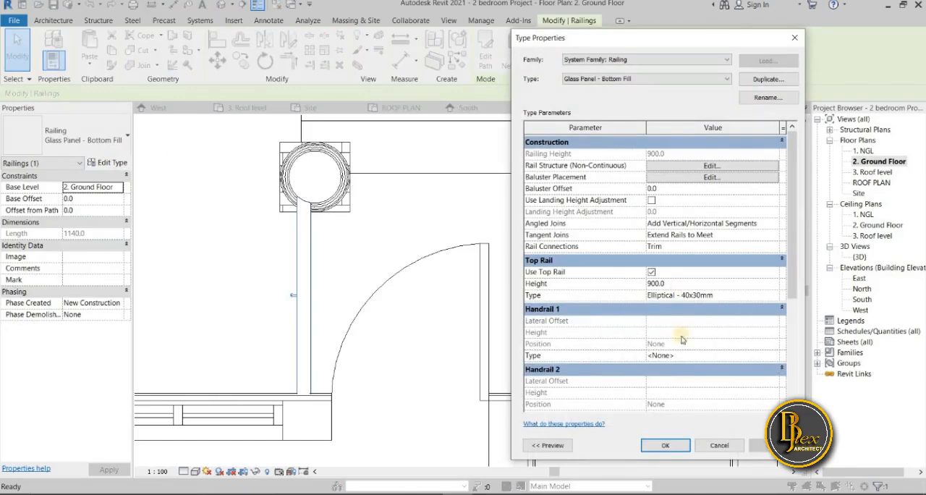
scroll(681, 339, "down", 4)
scroll(681, 360, "up", 2)
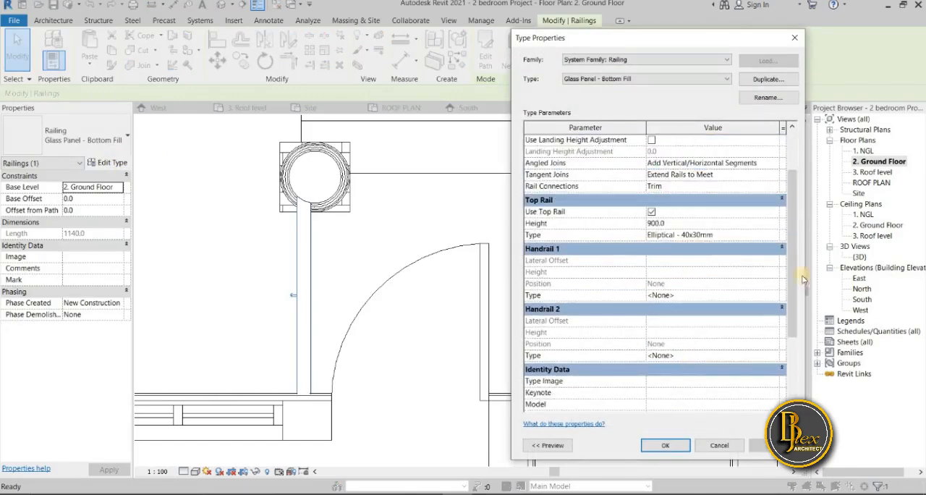
scroll(783, 285, "up", 1)
left_click(775, 269)
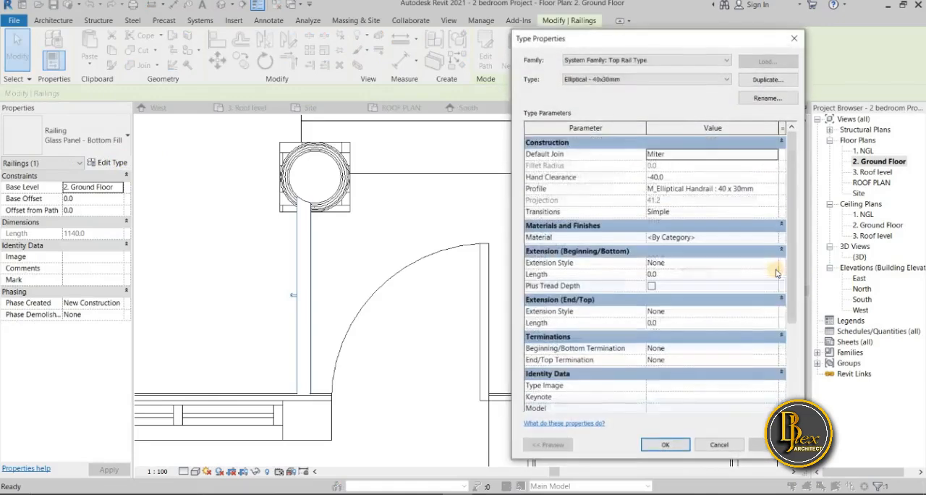
scroll(742, 297, "down", 2)
scroll(737, 307, "up", 2)
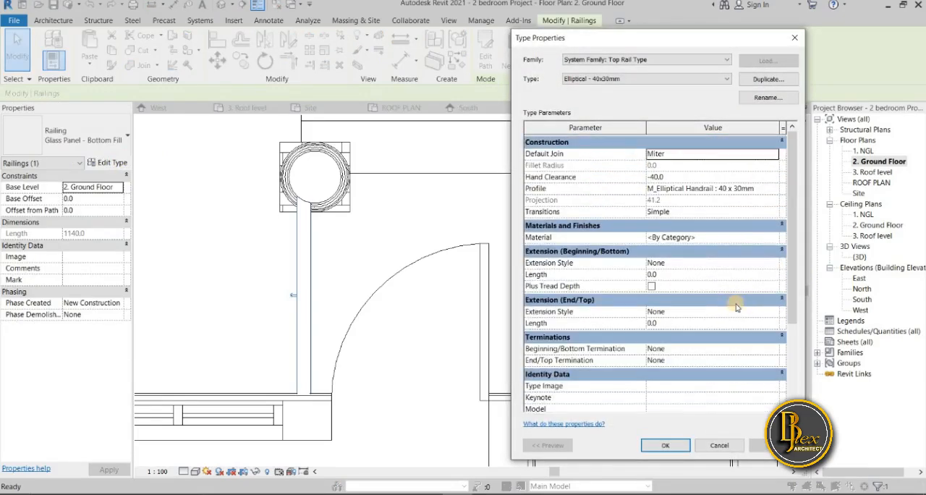
left_click(795, 38)
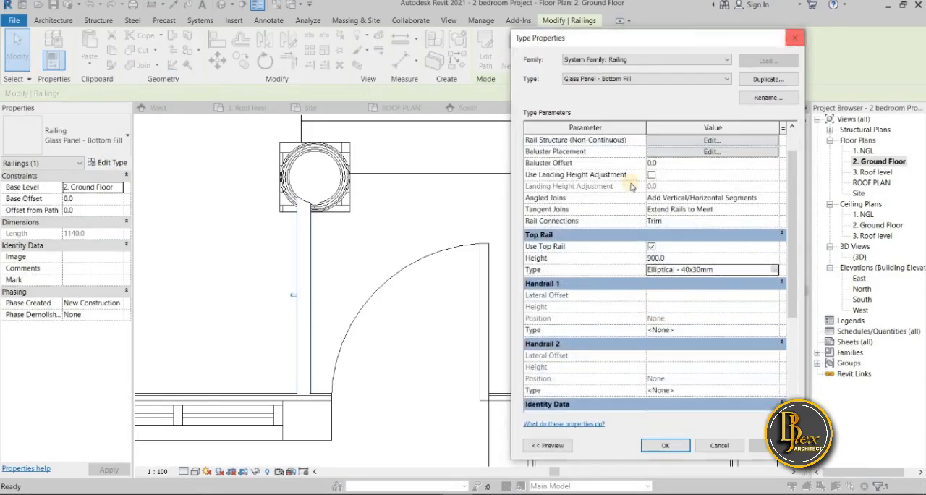
Review the Elliptical - 40x30mm top rail type and its available profiles, and leave the railing's type properties without changes
left_click(775, 270)
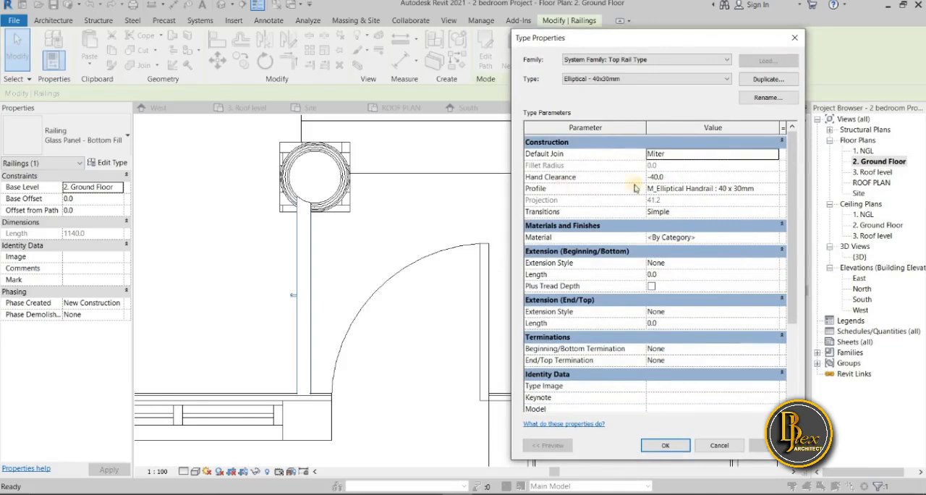
left_click(776, 190)
left_click(776, 189)
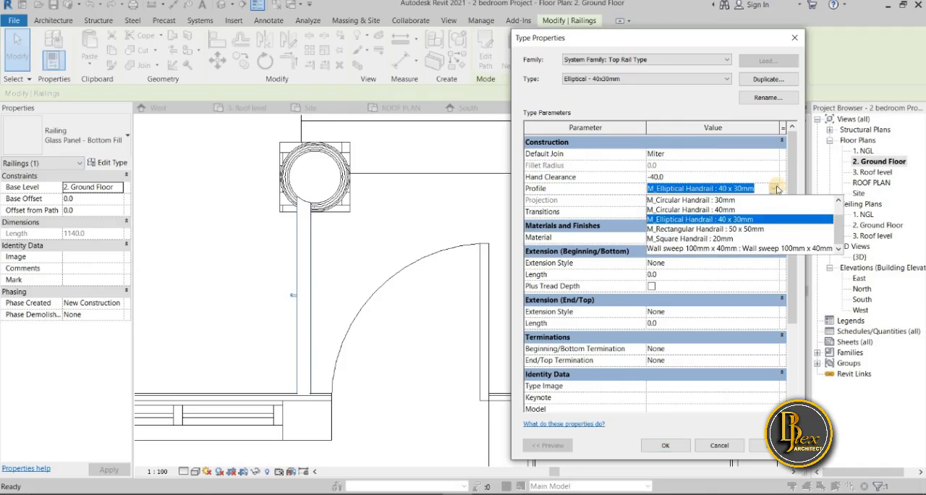
left_click(776, 189)
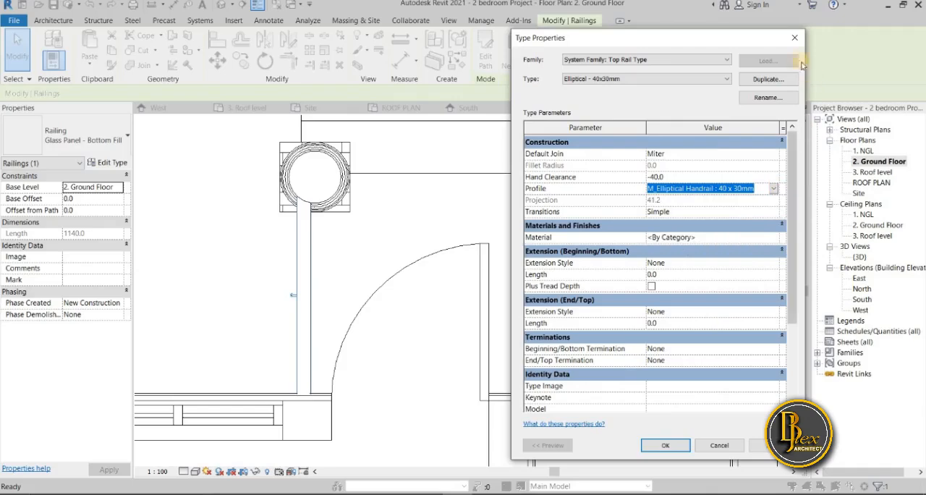
left_click(795, 39)
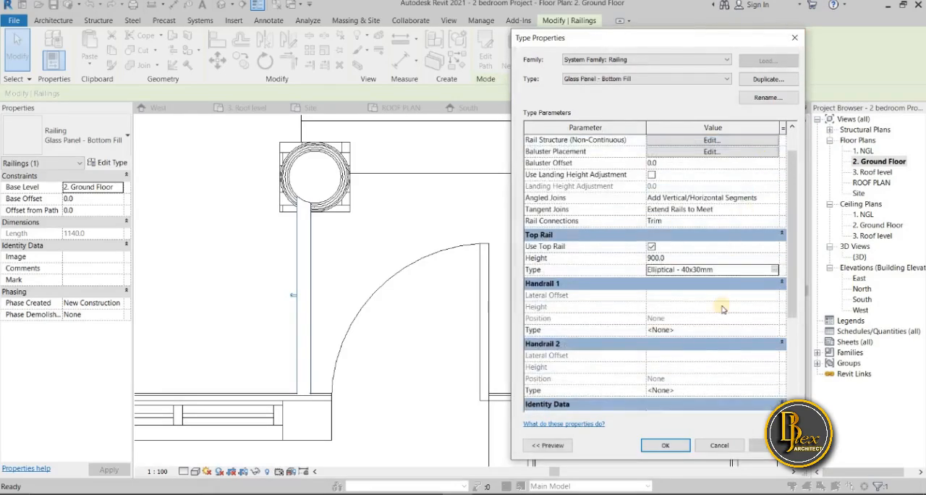
scroll(722, 322, "down", 4)
scroll(721, 322, "up", 5)
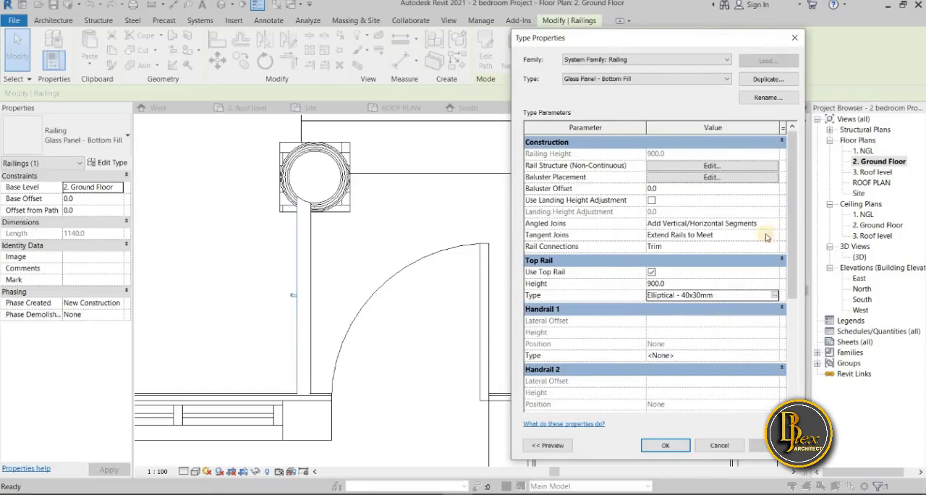
left_click(794, 40)
Compare the back porch railing with the entrance porch railing in the ground floor plan by selecting each one
scroll(503, 317, "down", 5)
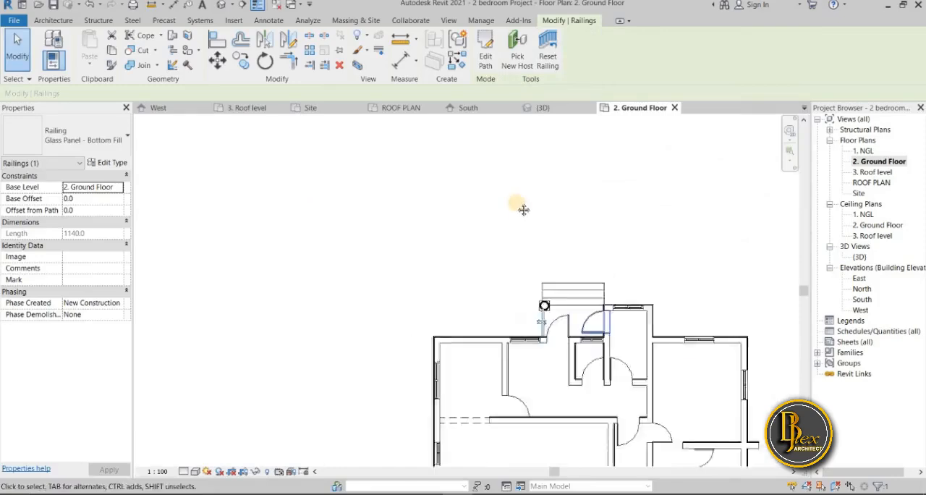
middle_click_drag(502, 318, 495, 253)
key("Escape")
scroll(458, 425, "up", 3)
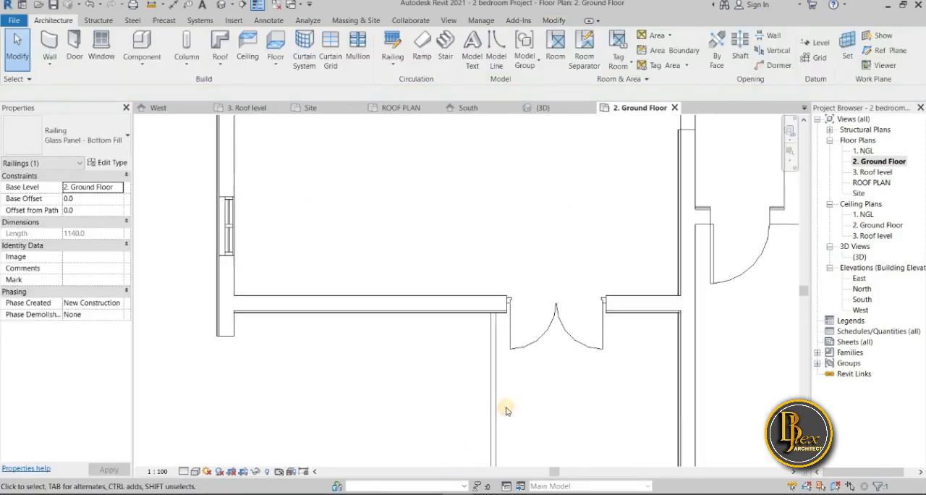
scroll(445, 396, "down", 3)
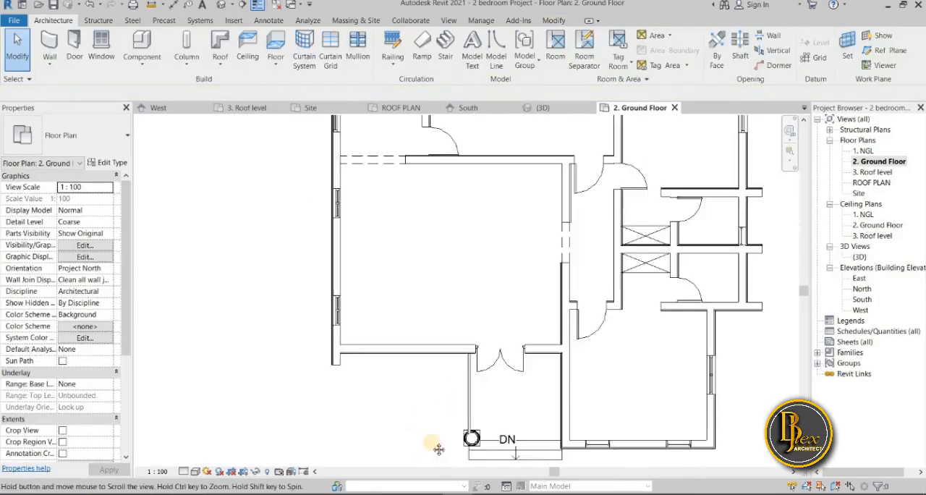
scroll(407, 391, "up", 5)
scroll(411, 425, "up", 2)
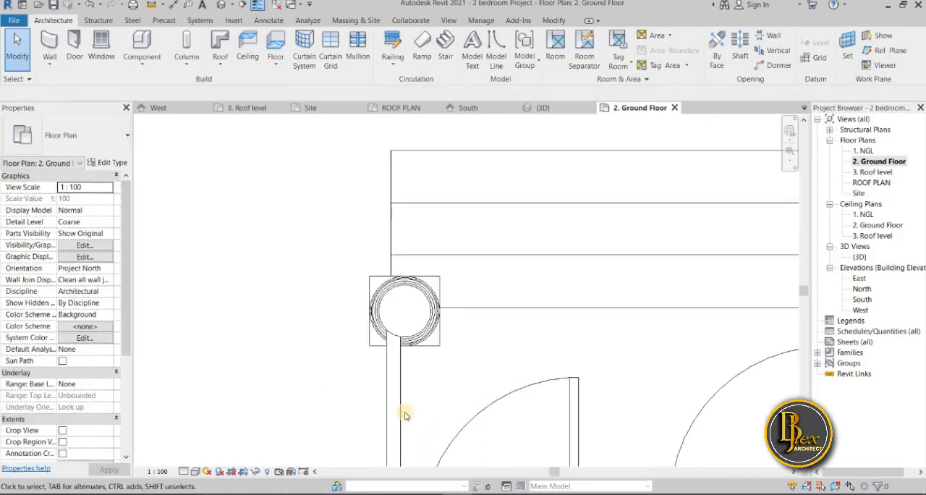
left_click(406, 413)
scroll(404, 412, "down", 1)
middle_click_drag(381, 403, 367, 310)
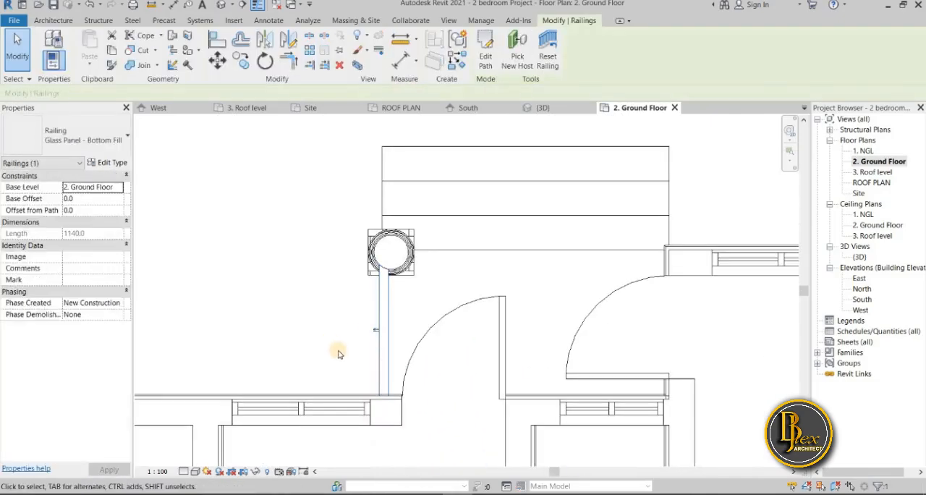
left_click(342, 359)
scroll(342, 364, "down", 2)
middle_click_drag(343, 362, 345, 190)
scroll(344, 232, "down", 1)
middle_click_drag(344, 422, 369, 209)
scroll(367, 210, "down", 3)
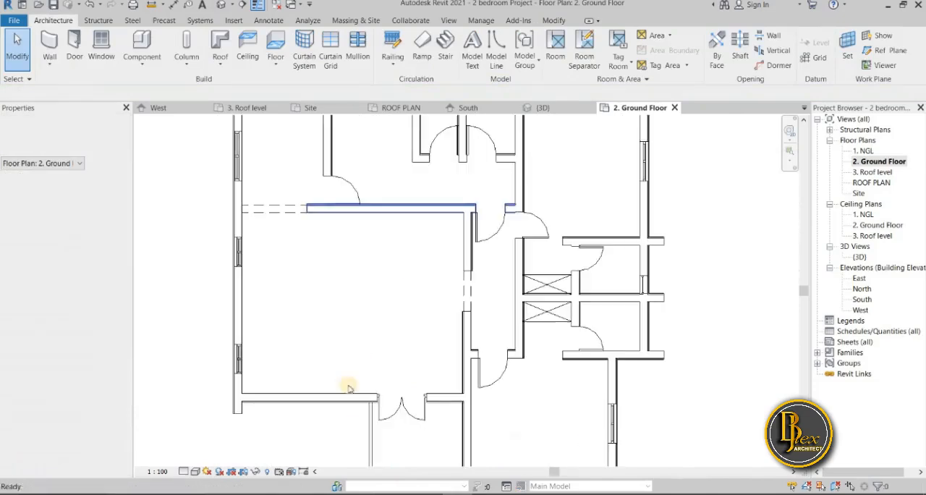
left_click(373, 434)
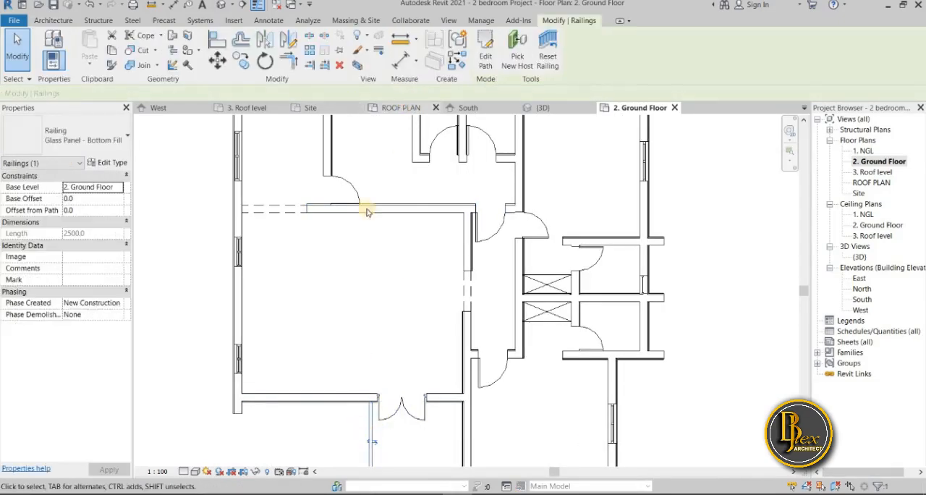
Delete the back porch railing and begin a new railing path there with the Glass Panel - Bottom Fill type
middle_click_drag(298, 259, 275, 427)
left_click(331, 222)
scroll(351, 235, "up", 4)
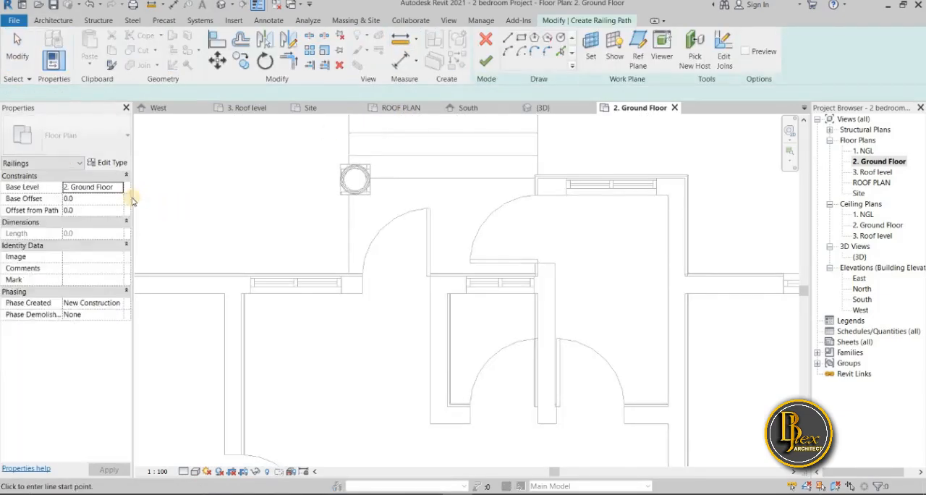
left_click(126, 145)
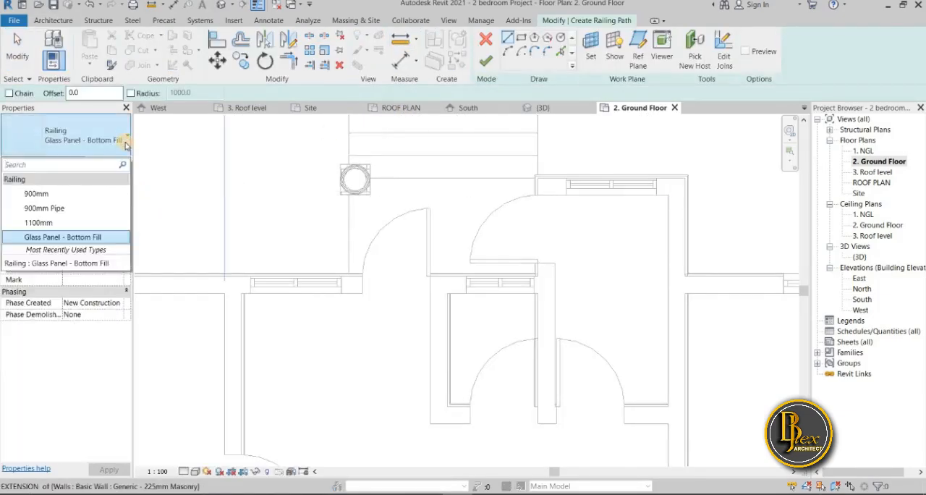
left_click(192, 185)
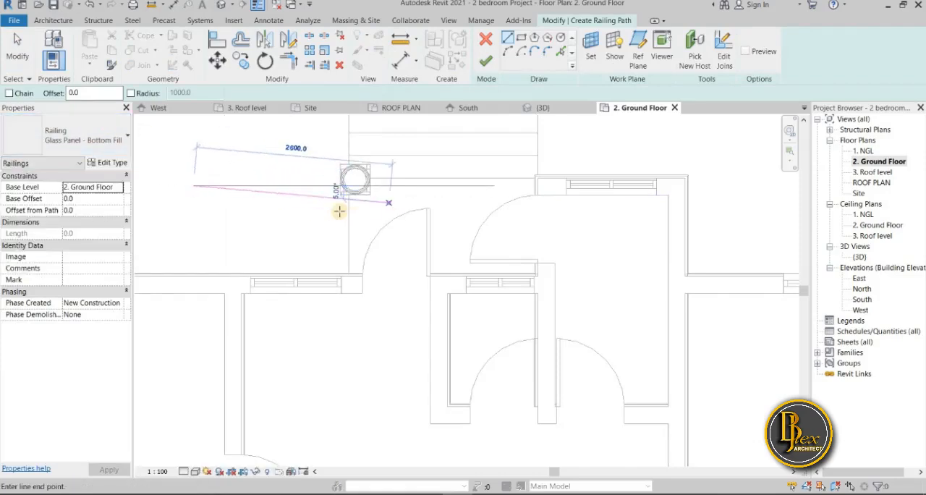
key("Escape")
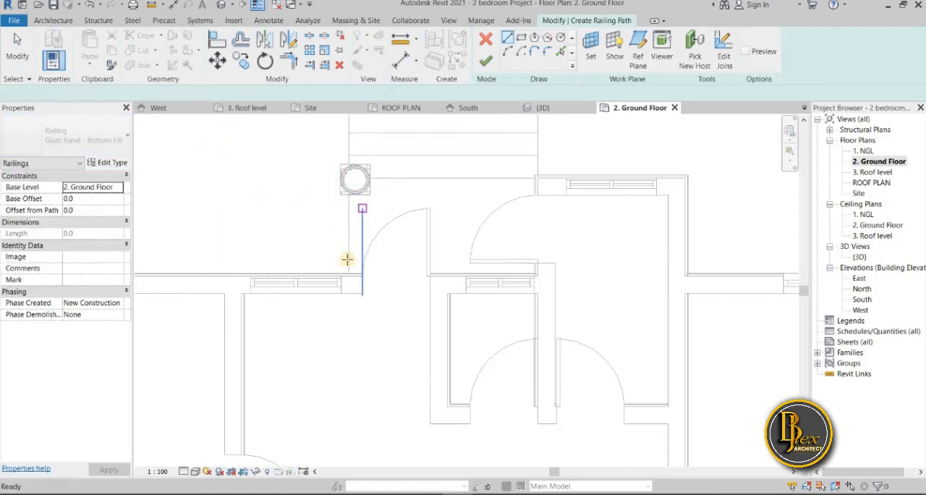
Sketch a straight railing path about 1140 mm long from the back porch wall to the inner circle of the column
scroll(346, 275, "up", 3)
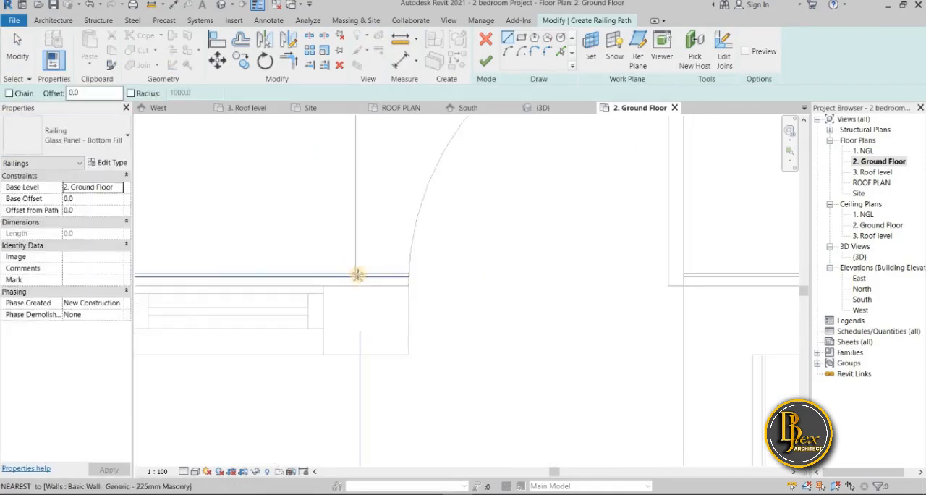
scroll(356, 275, "up", 3)
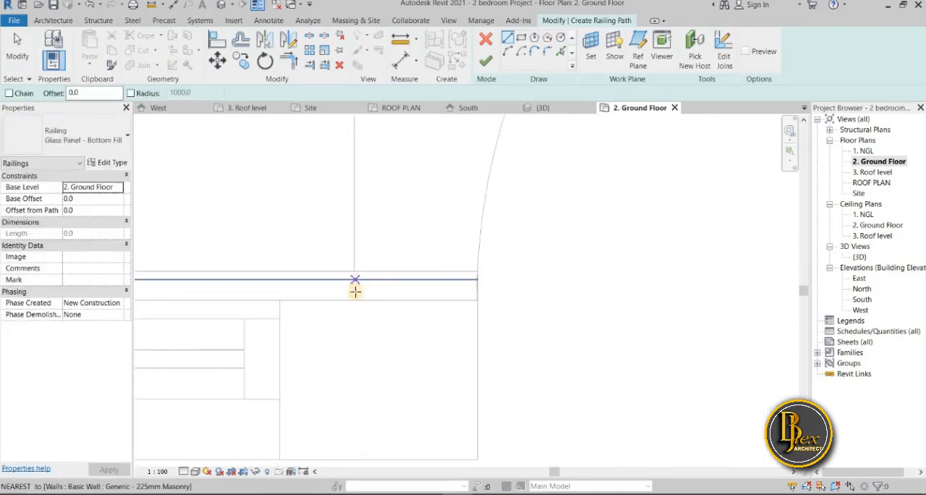
left_click(355, 288)
middle_click_drag(353, 181, 324, 418)
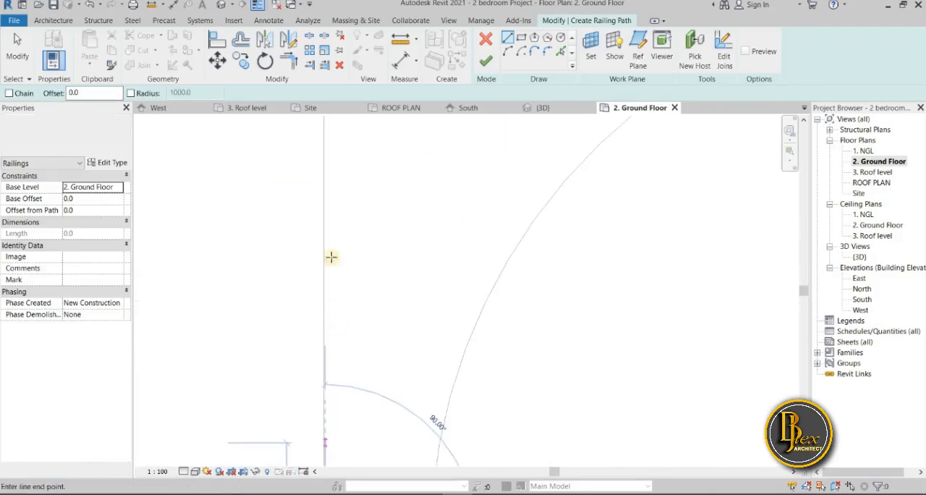
scroll(330, 240, "down", 2)
middle_click_drag(327, 250, 303, 429)
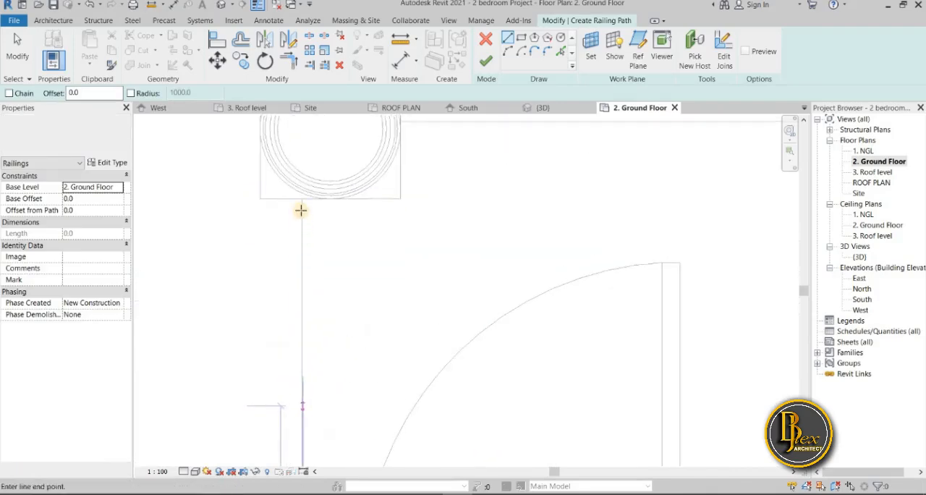
left_click(299, 167)
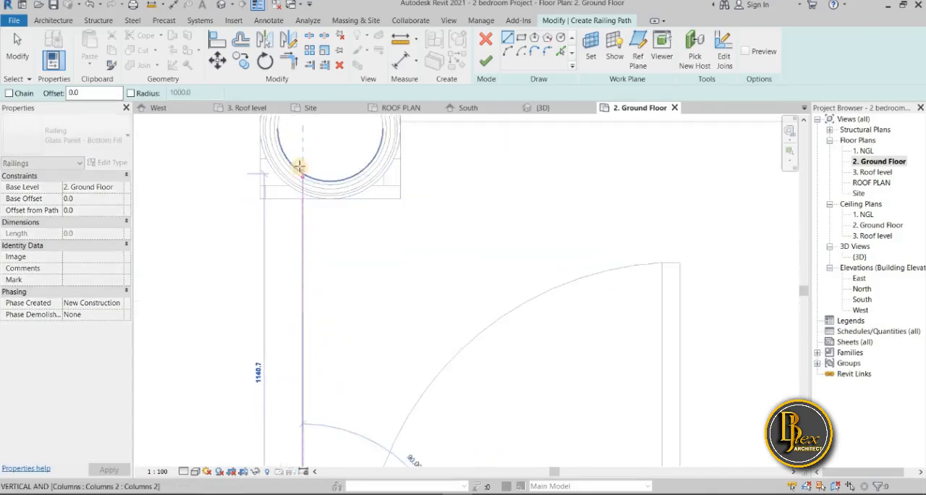
key("Escape")
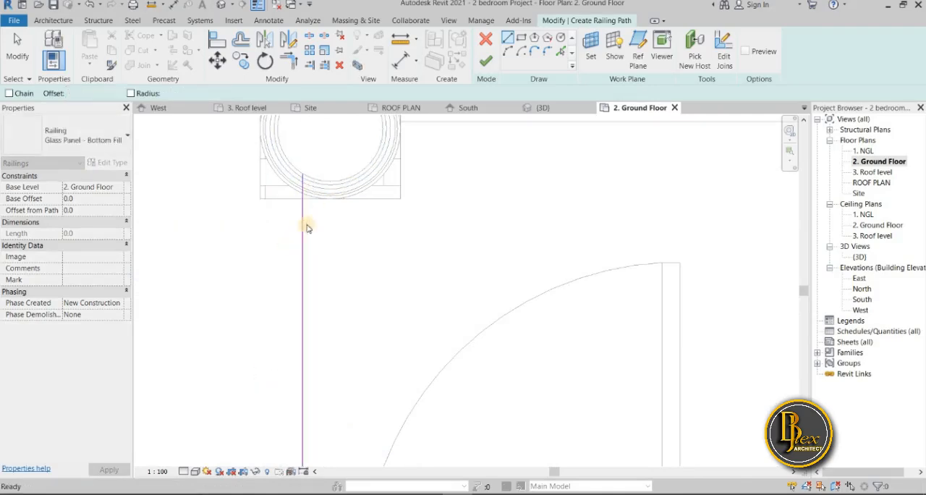
Extend the path's end slightly into the column to about 1160 mm total length, finish the railing, and dismiss the save reminder
scroll(296, 230, "up", 2)
middle_click_drag(300, 227, 288, 328)
left_click(295, 290)
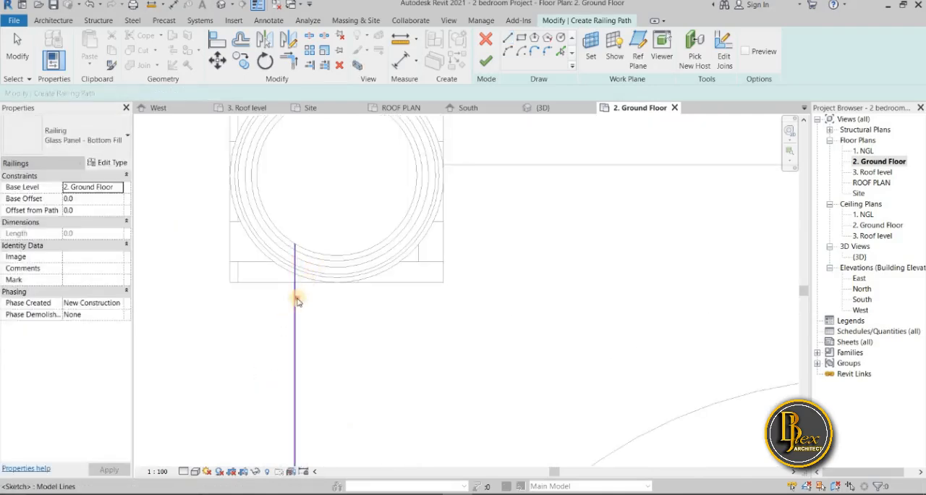
left_click_drag(292, 222, 294, 223)
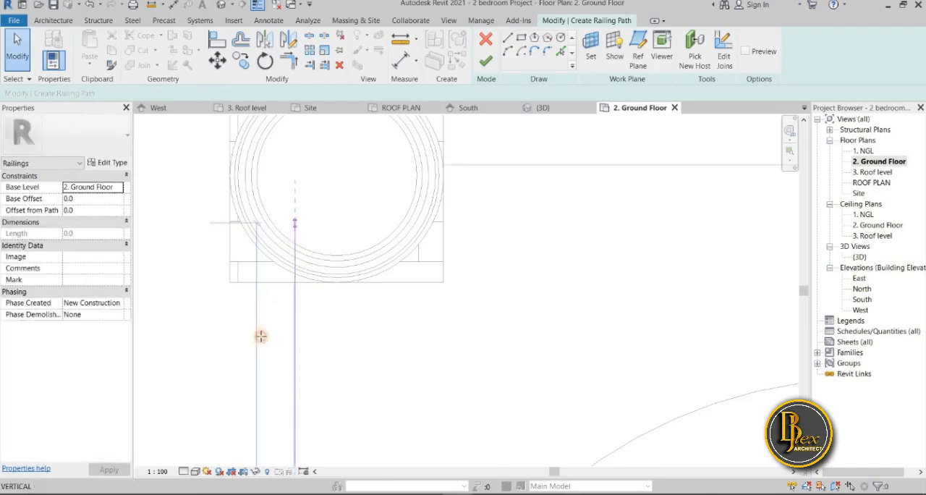
left_click(228, 351)
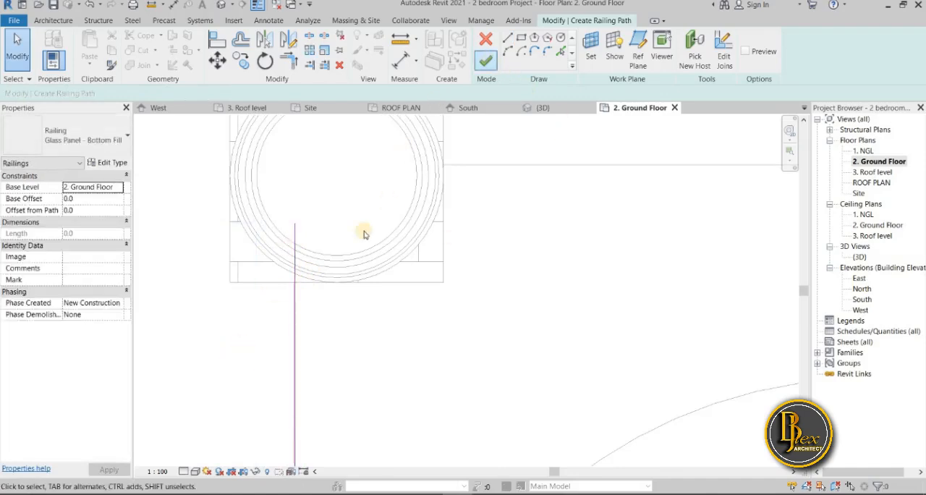
left_click(297, 228)
left_click_drag(296, 223, 295, 234)
left_click(228, 313)
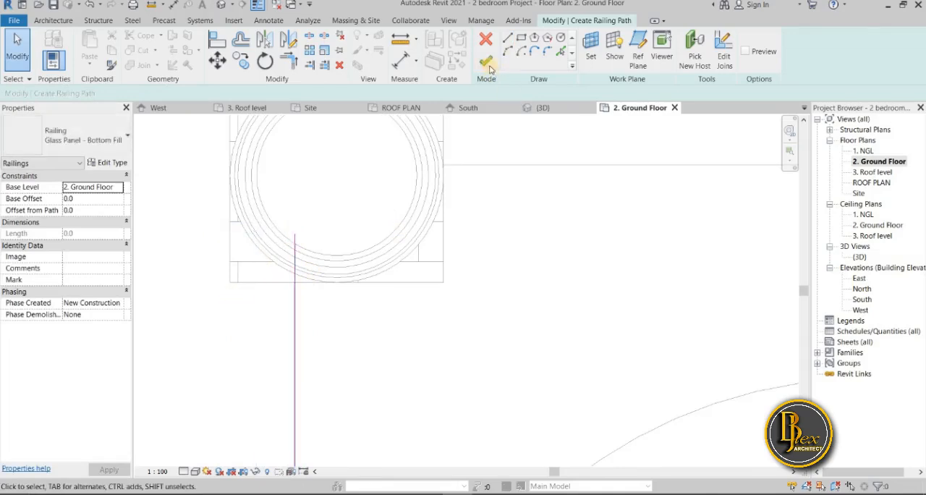
left_click(489, 67)
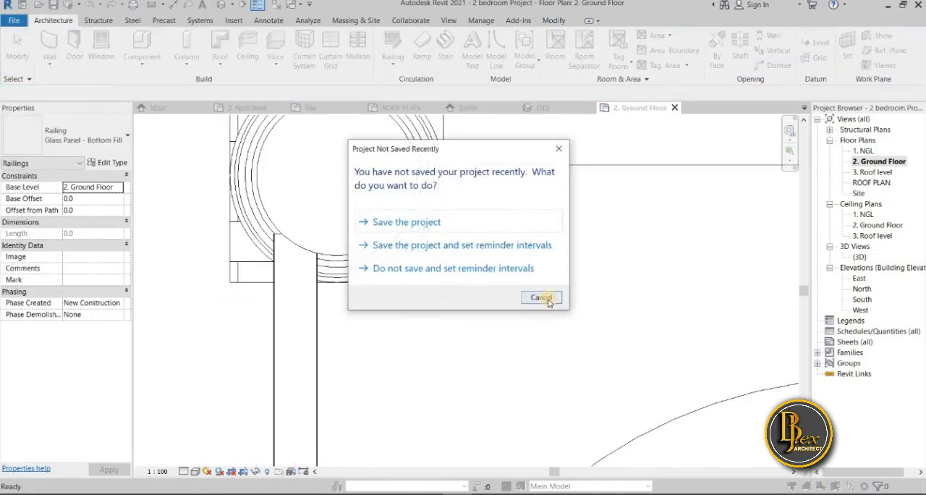
left_click(541, 297)
Examine the new back porch railing and compare it with the entrance porch railing where it meets its column
scroll(217, 282, "up", 5)
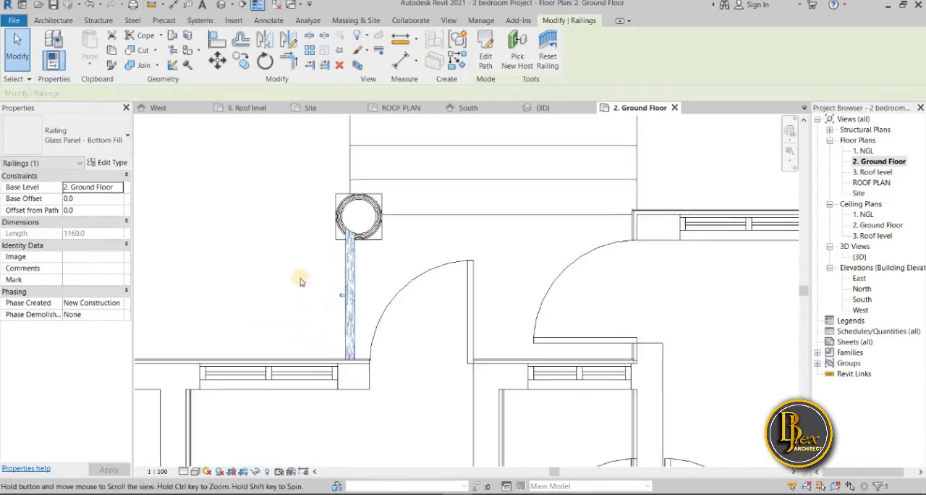
left_click(297, 264)
scroll(307, 203, "down", 5)
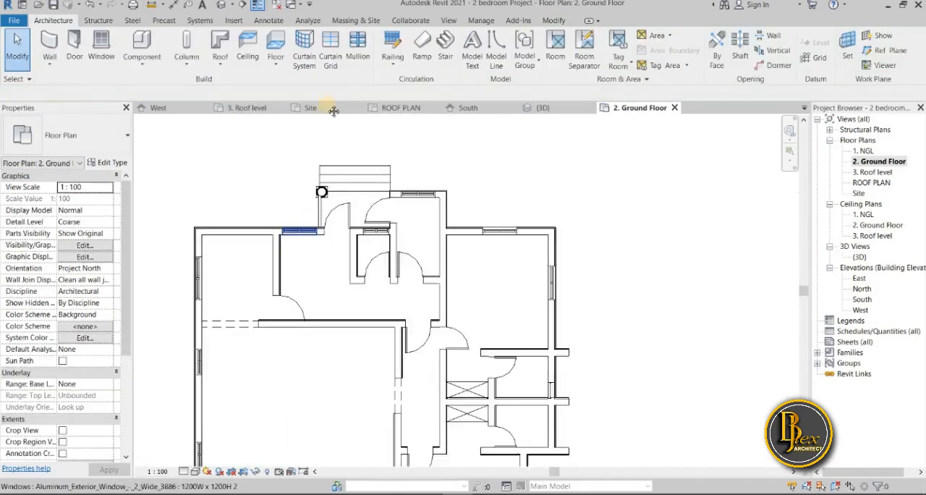
scroll(258, 283, "up", 2)
scroll(340, 378, "up", 4)
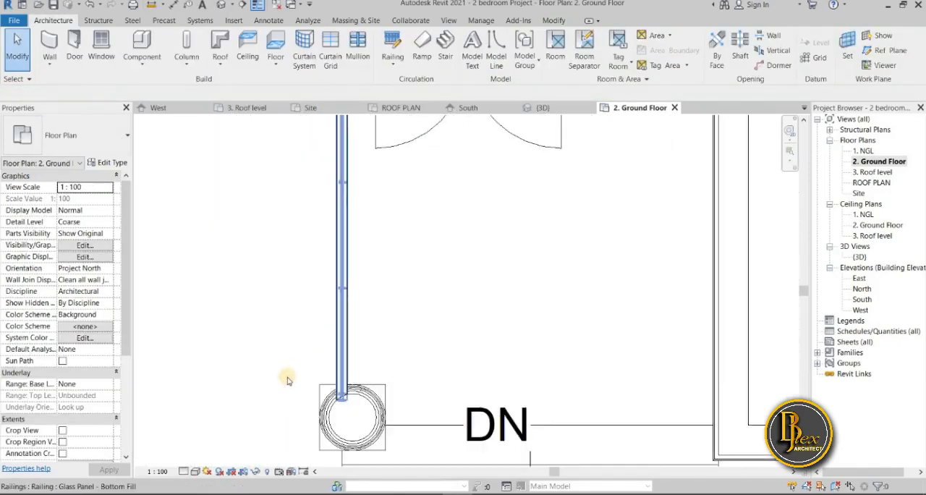
left_click(347, 373)
scroll(287, 325, "down", 1)
scroll(289, 329, "down", 3)
middle_click_drag(315, 149, 286, 343)
middle_click_drag(292, 149, 292, 397)
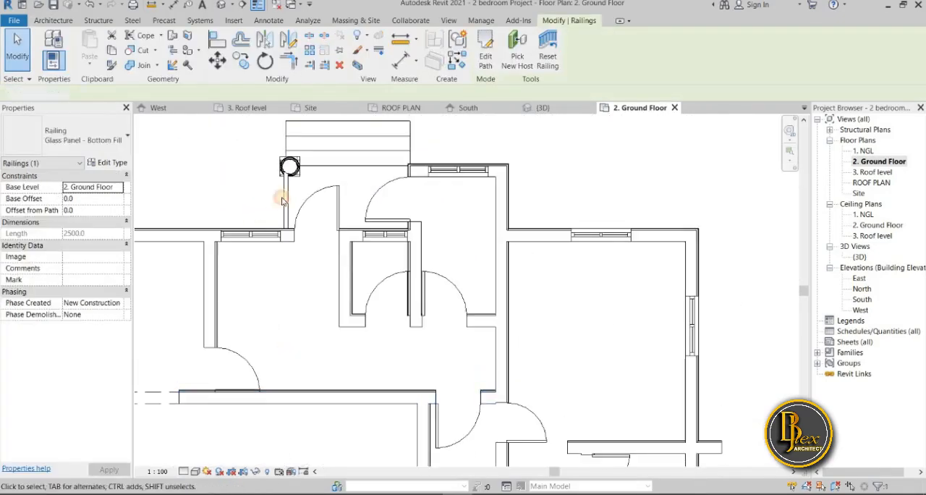
Try to flip the direction of the back porch railing between the wall and the column
left_click(281, 205)
scroll(279, 204, "up", 2)
left_click(281, 197)
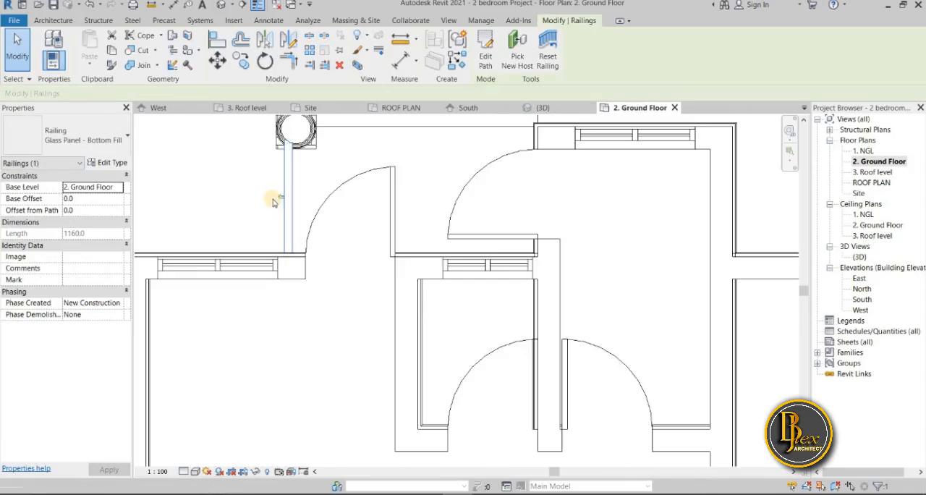
scroll(273, 203, "up", 3)
left_click(290, 198)
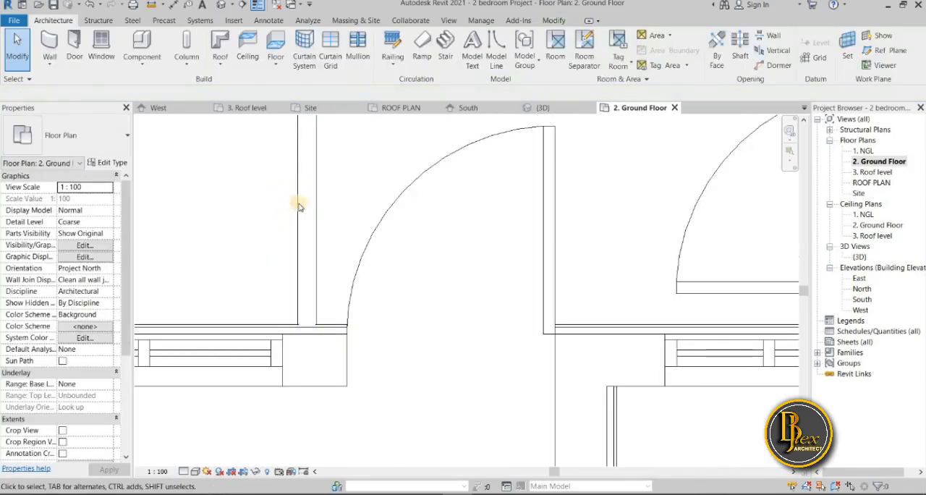
left_click(294, 199)
left_click(293, 196)
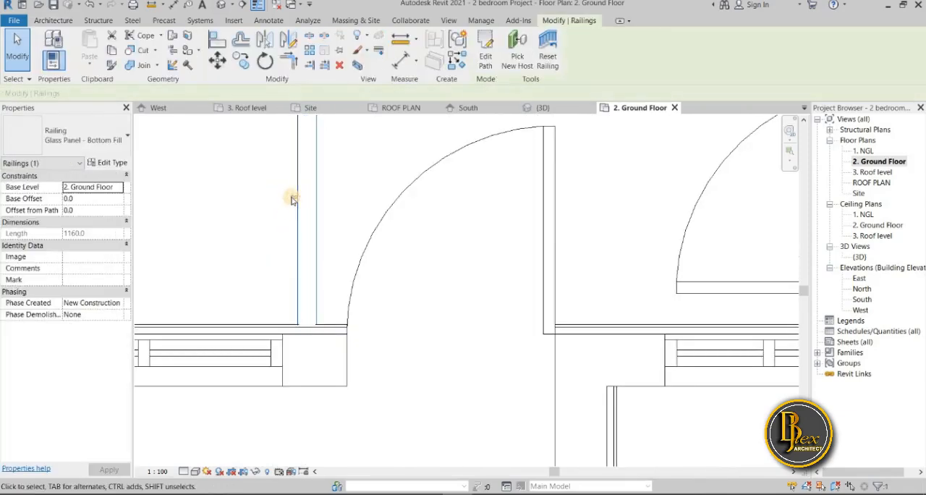
left_click(311, 210)
left_click(325, 230)
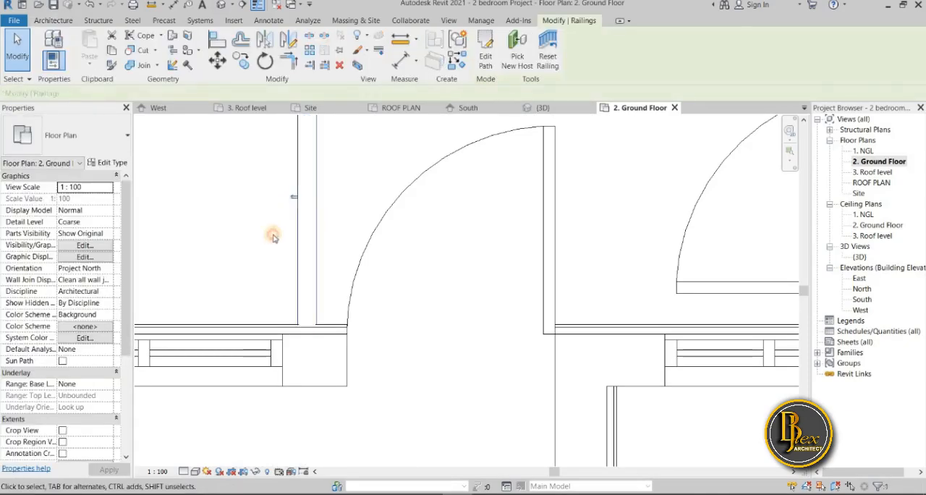
Examine the entrance and back porch railings in the ground floor plan, comparing how each runs between wall and column
left_click(316, 244)
left_click(320, 244)
scroll(322, 242, "down", 6)
scroll(328, 235, "down", 5)
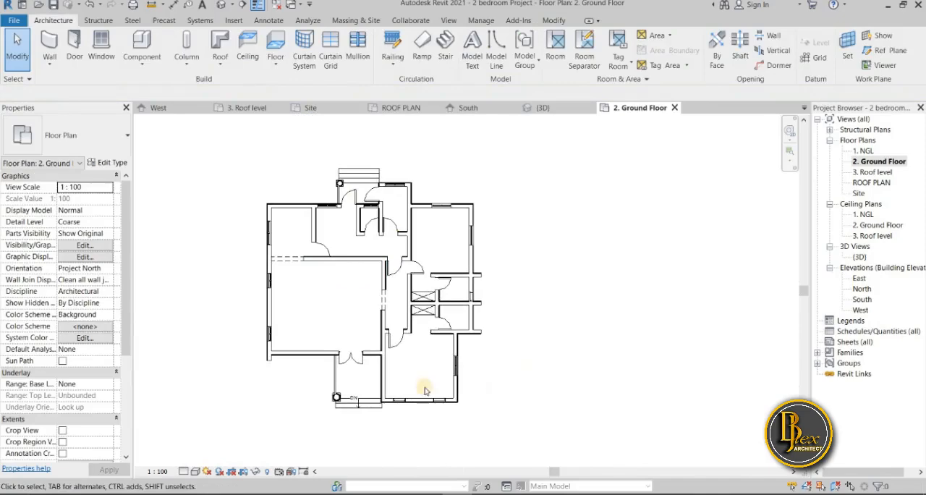
scroll(364, 404, "up", 6)
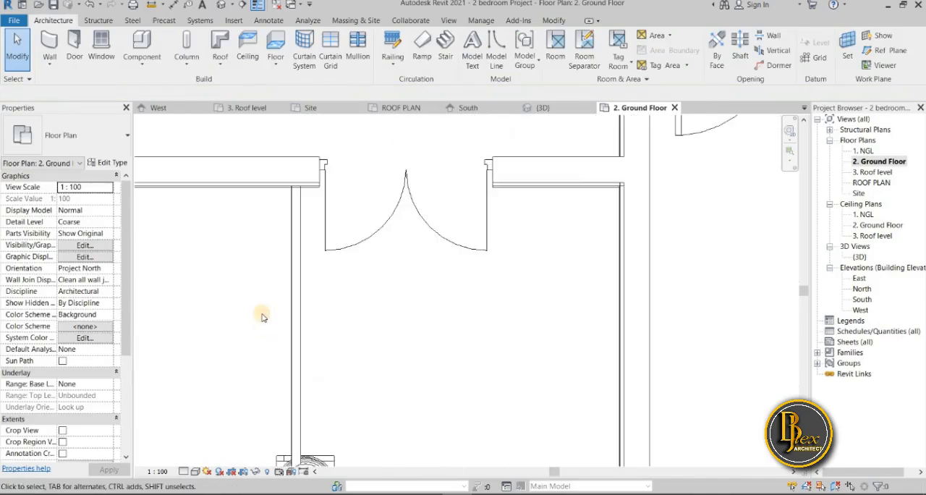
scroll(263, 317, "down", 3)
left_click(275, 320)
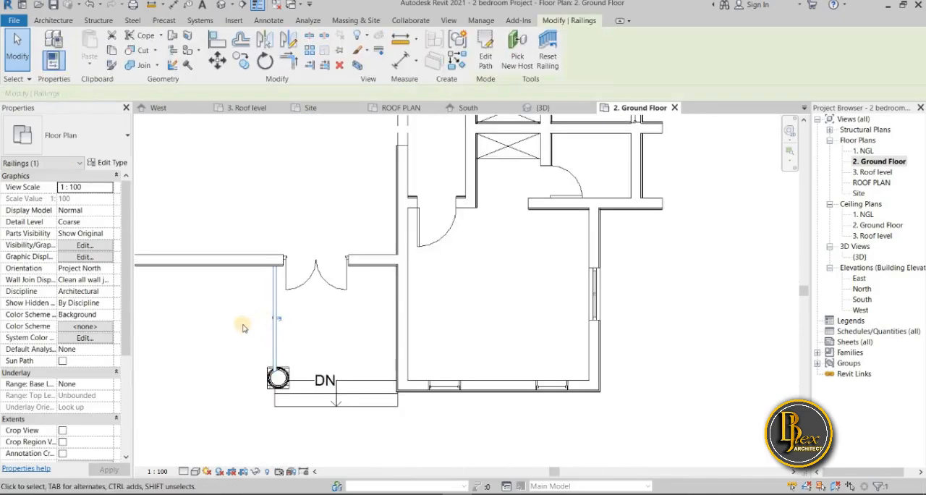
left_click(237, 328)
scroll(242, 319, "down", 3)
middle_click_drag(291, 133, 287, 228)
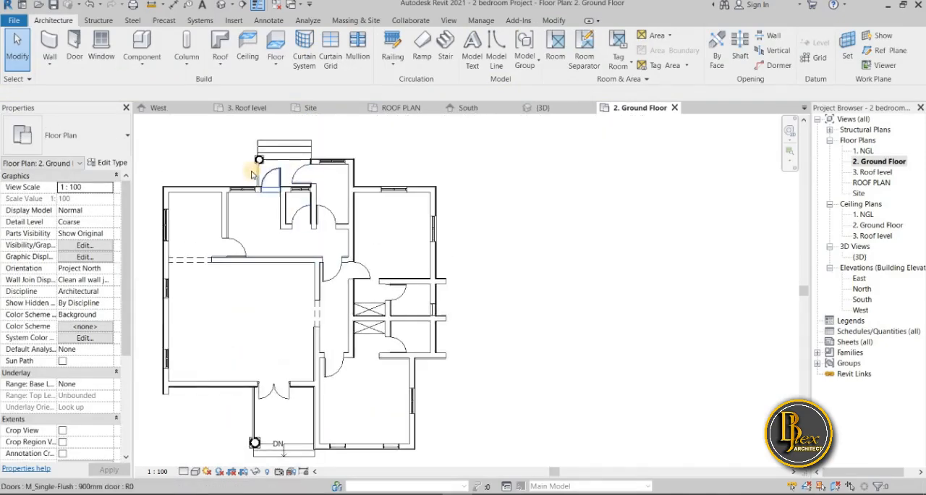
left_click(246, 173)
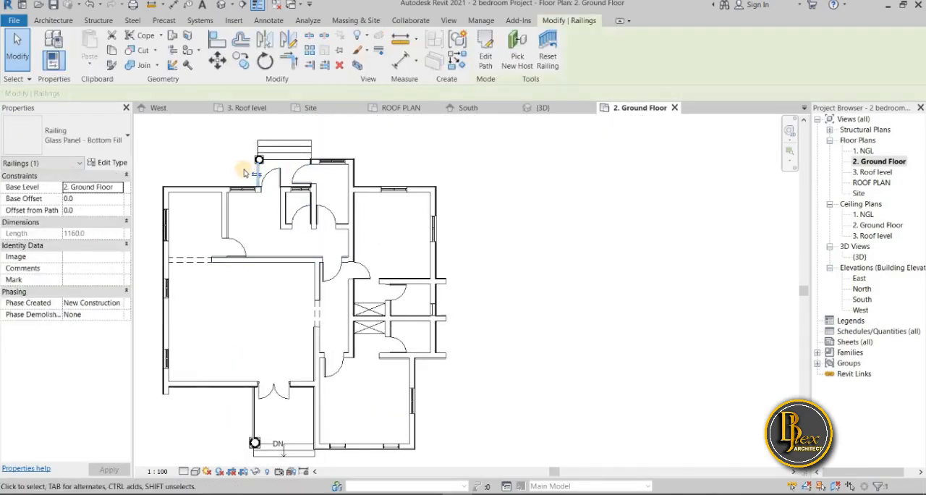
scroll(244, 174, "up", 4)
left_click(269, 189)
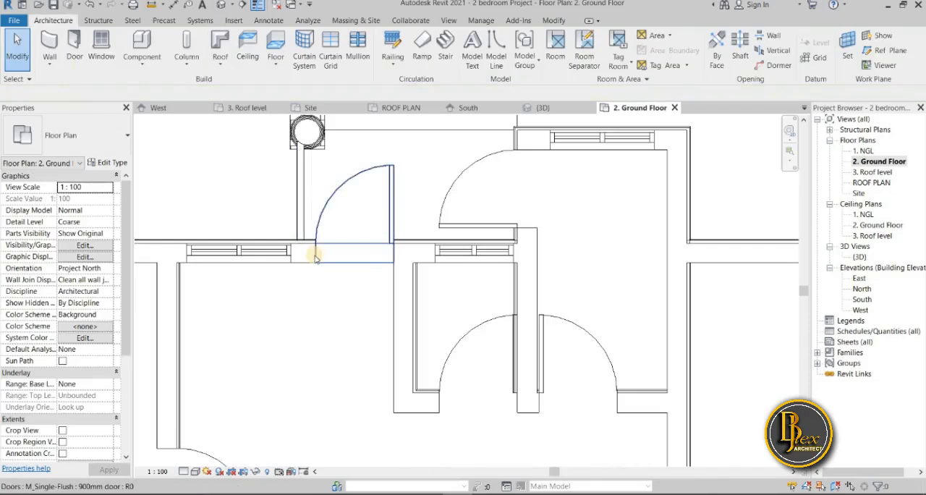
scroll(311, 253, "down", 3)
Inspect the back porch railing in the 3D view, and orbit around the house to the entrance porch railing
left_click(554, 109)
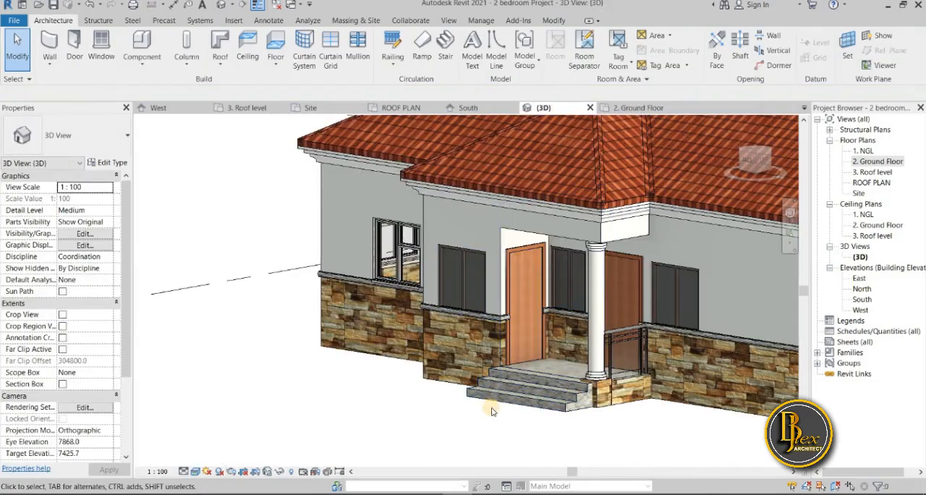
middle_click_drag(505, 419, 475, 340, "shift")
scroll(475, 340, "up", 5)
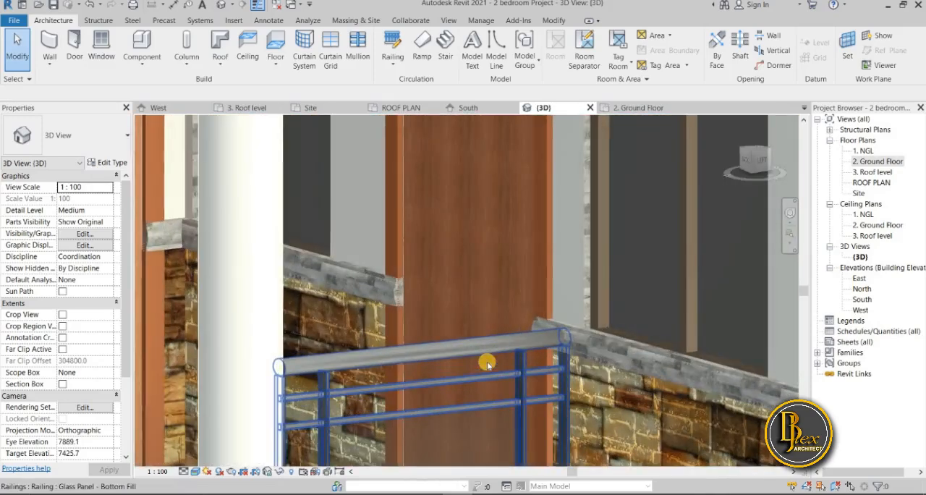
middle_click_drag(379, 332, 565, 327, "shift")
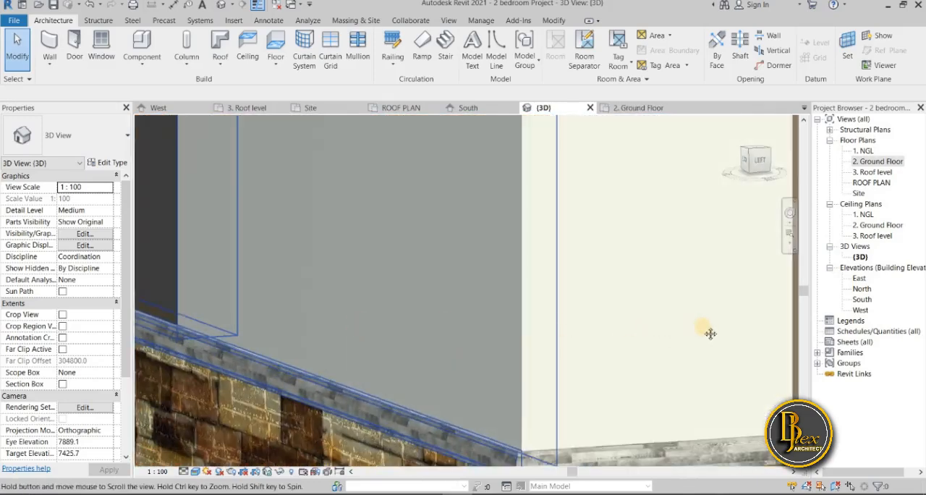
scroll(707, 332, "down", 4)
scroll(493, 327, "up", 3)
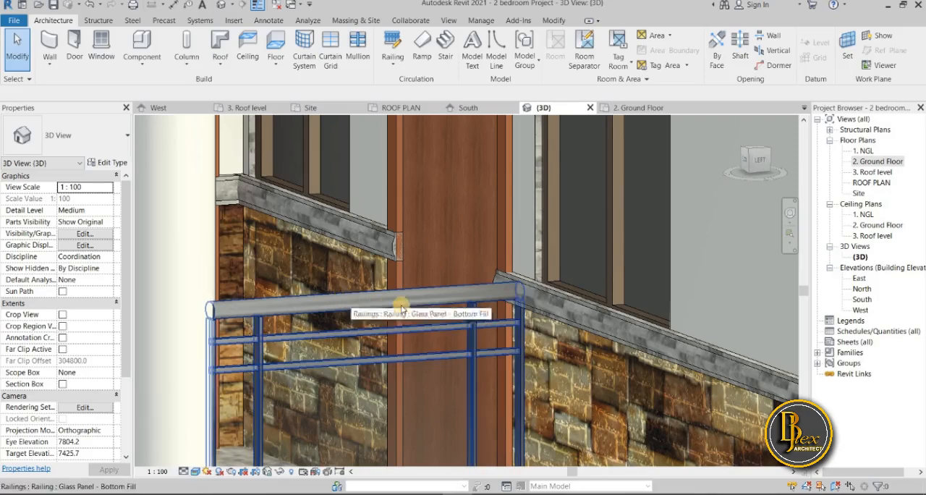
scroll(391, 350, "down", 5)
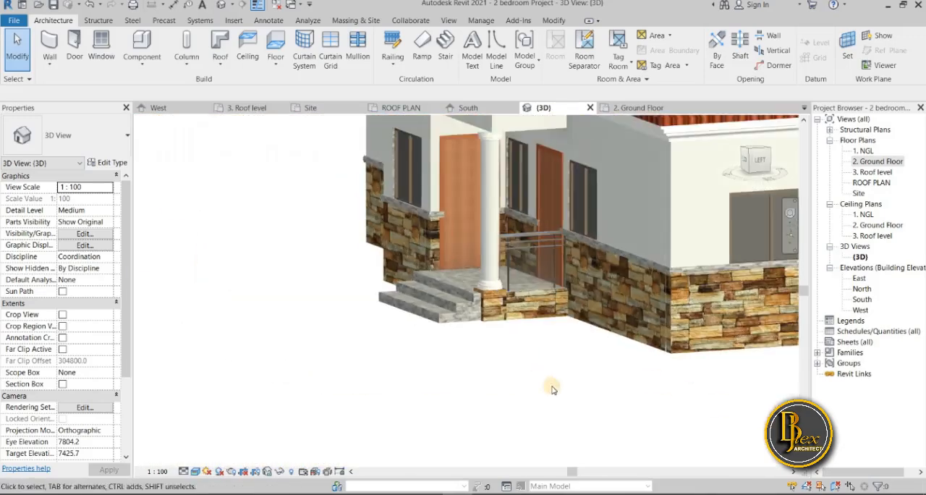
scroll(514, 399, "down", 2)
middle_click_drag(514, 398, 465, 383)
scroll(497, 383, "down", 4)
scroll(465, 383, "up", 3)
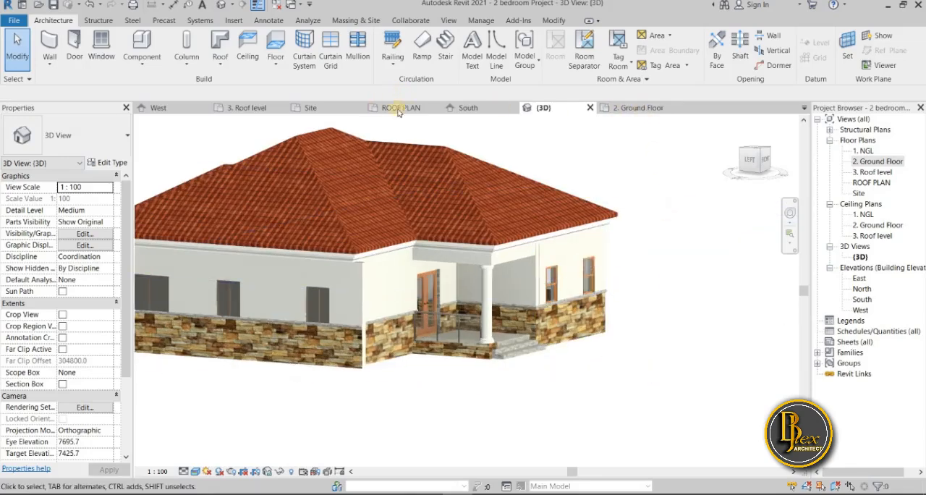
Open the Site plan and set up a rectangular detail line with the <Lines> line style
left_click(321, 112)
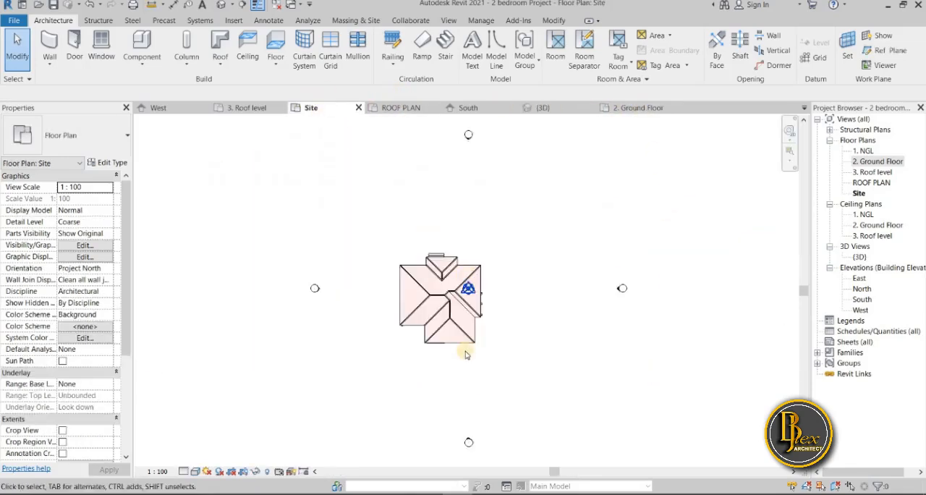
scroll(471, 379, "up", 3)
scroll(467, 384, "down", 2)
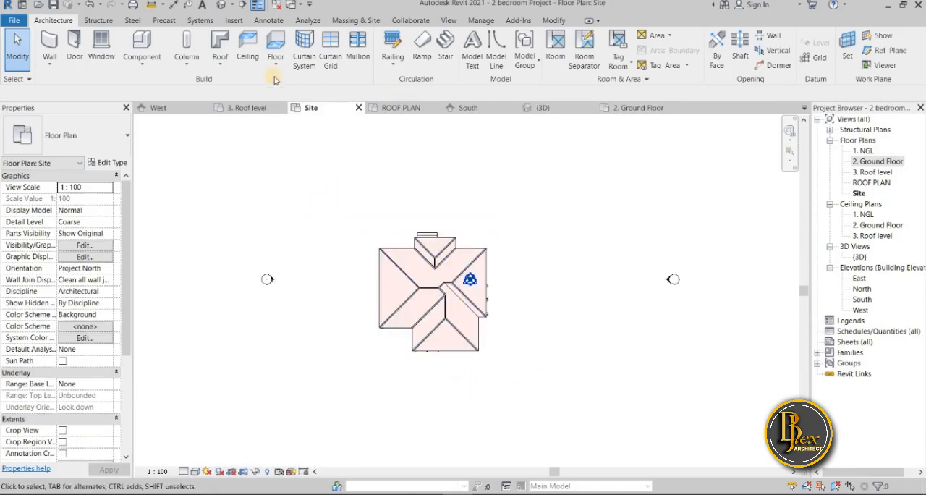
left_click(275, 22)
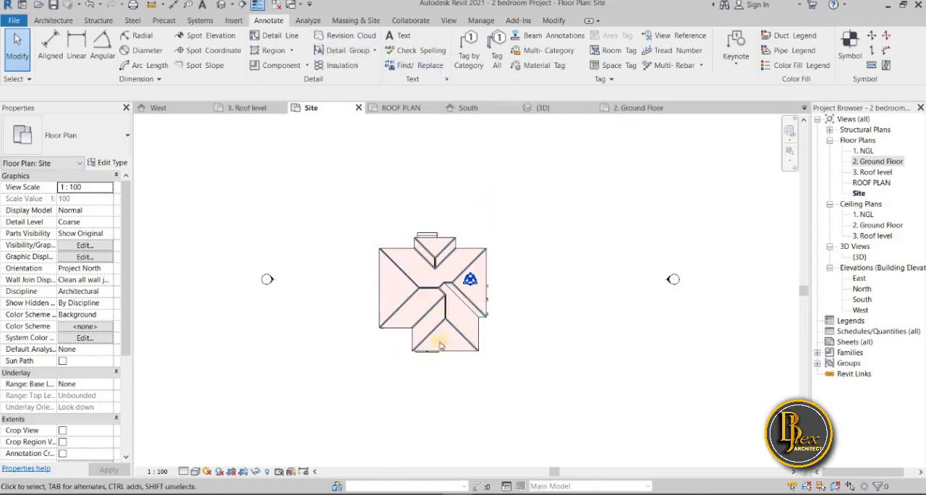
left_click(270, 40)
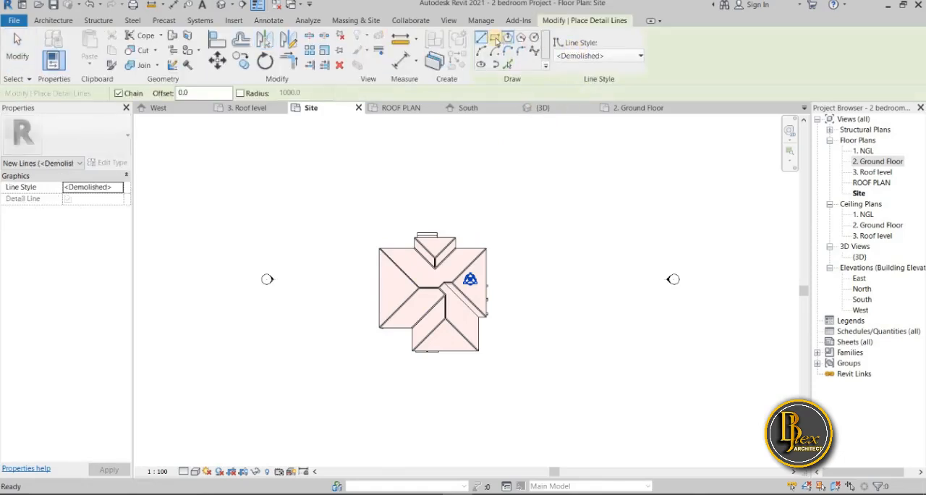
left_click(330, 176)
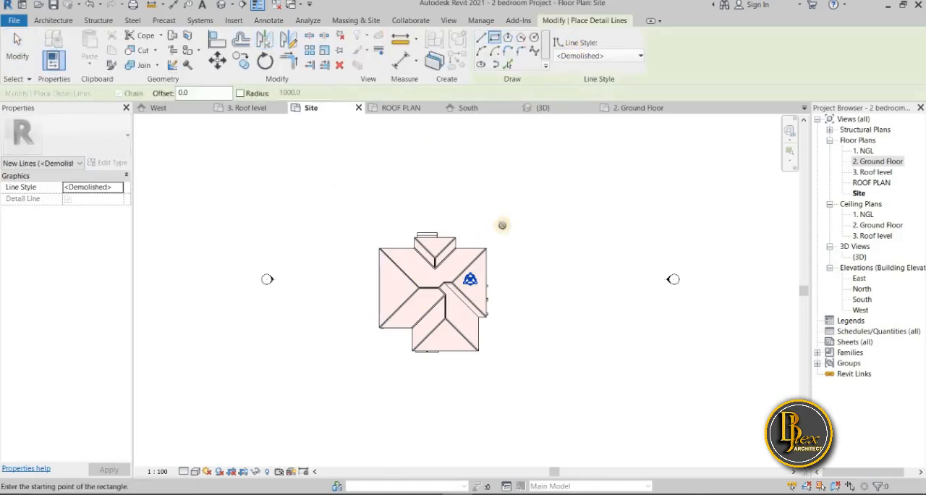
left_click(638, 55)
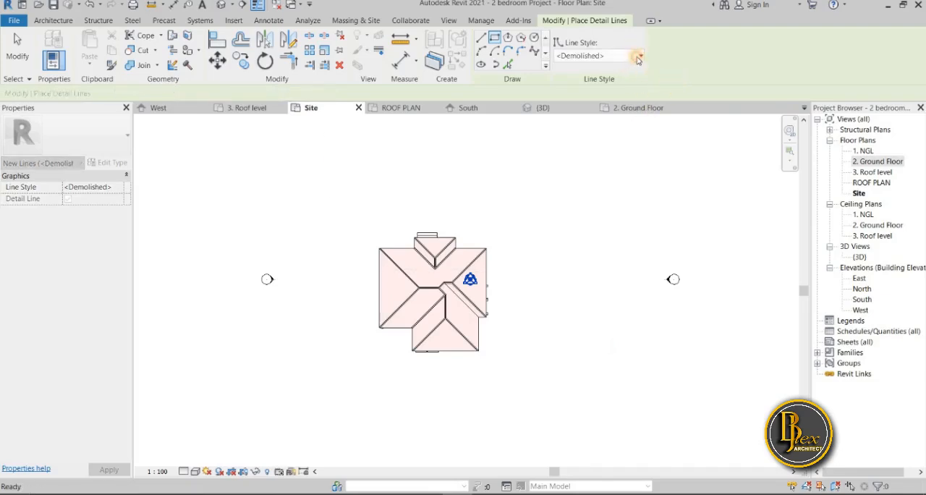
left_click(638, 56)
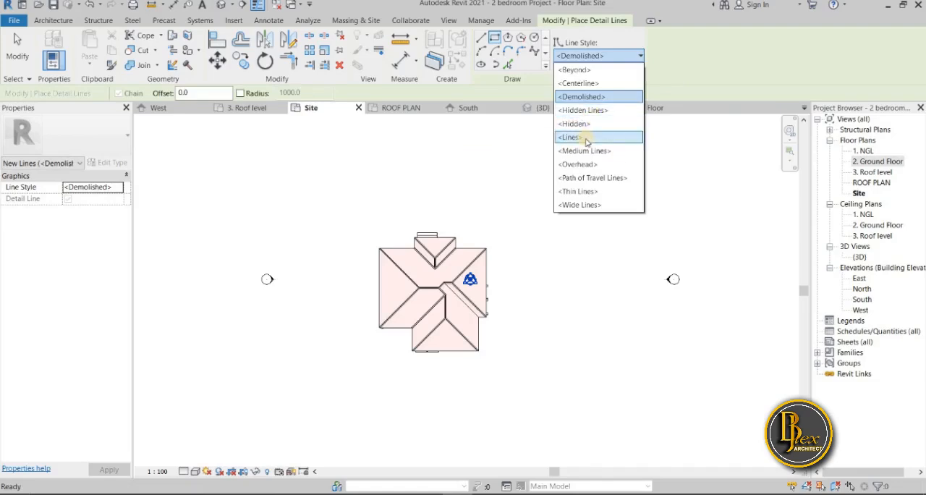
left_click(586, 138)
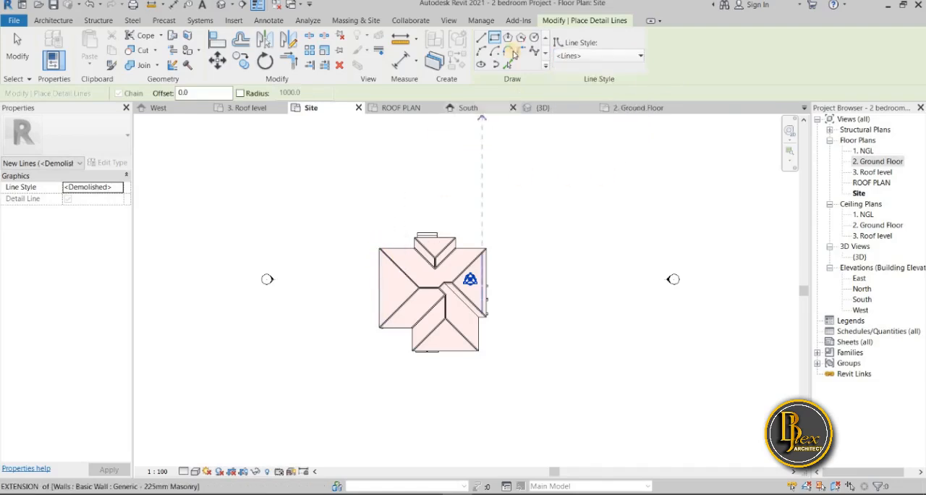
Draw a detail line rectangle about 29000 mm wide and 27000 mm deep around the house as the plot boundary
left_click(345, 205)
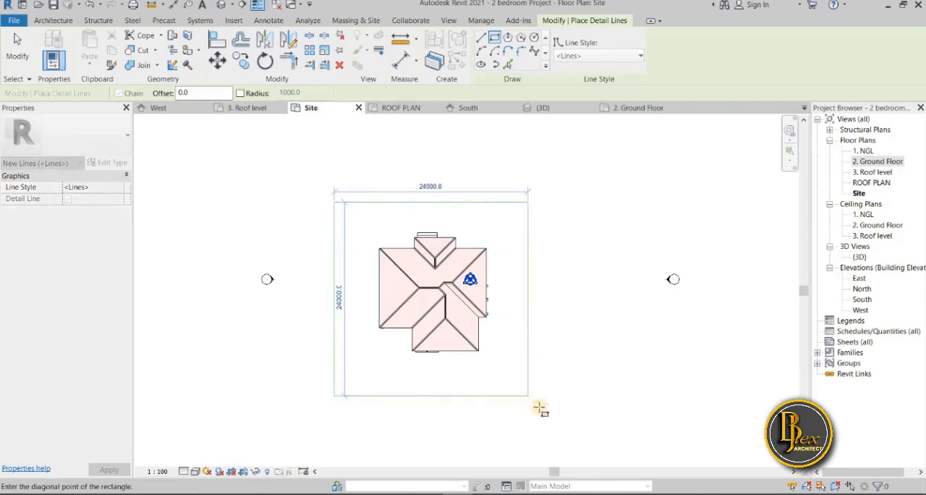
left_click(568, 419)
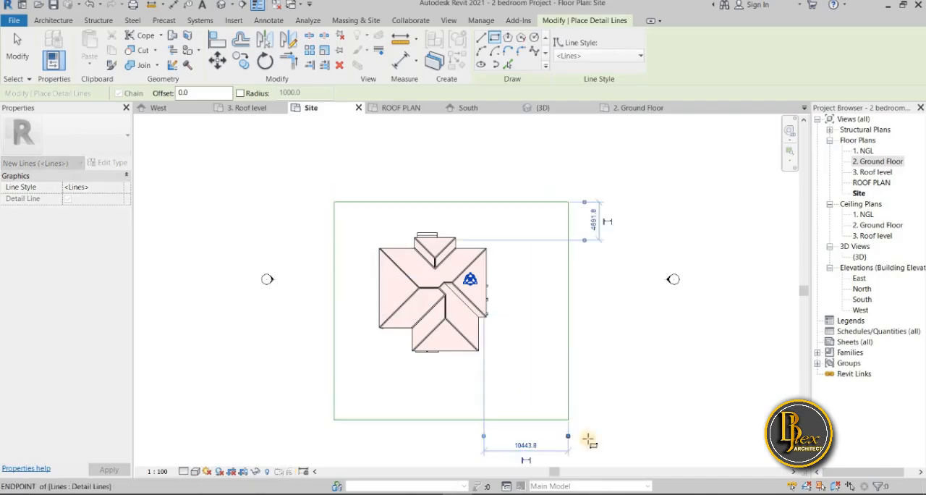
key("Escape")
key("Escape")
scroll(427, 195, "up", 1)
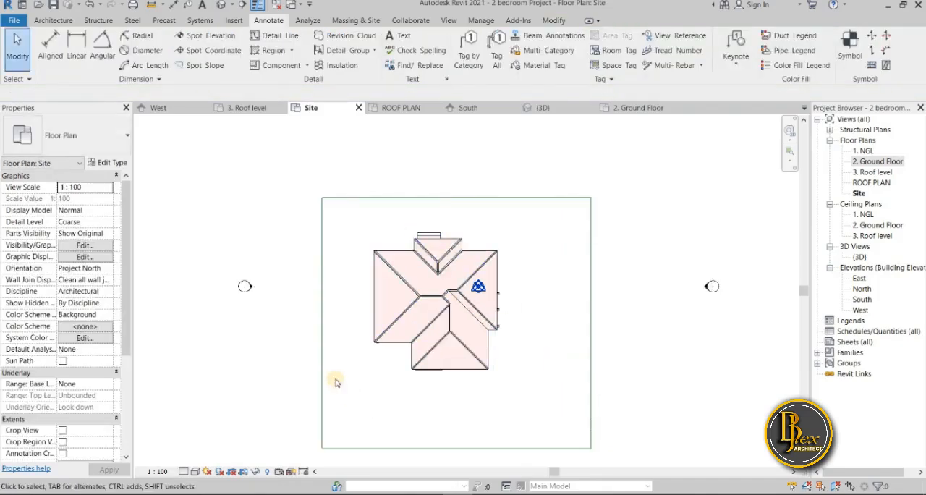
Set the distance between the boundary's upper and lower lines to 30000 mm by moving the lower line
left_click(322, 281)
scroll(354, 380, "down", 1)
middle_click_drag(357, 415, 333, 279)
scroll(341, 315, "down", 1)
middle_click_drag(341, 316, 341, 413)
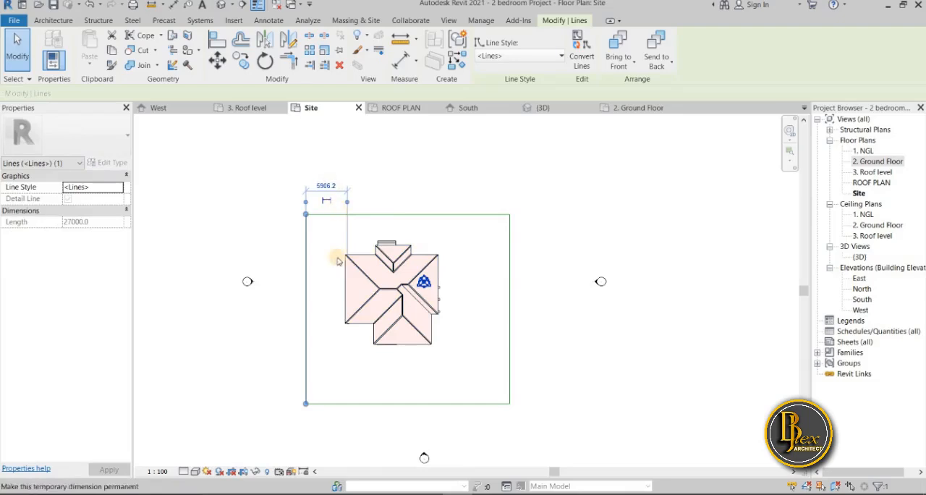
left_click(397, 403)
scroll(327, 235, "down", 1)
left_click_drag(291, 342, 348, 217)
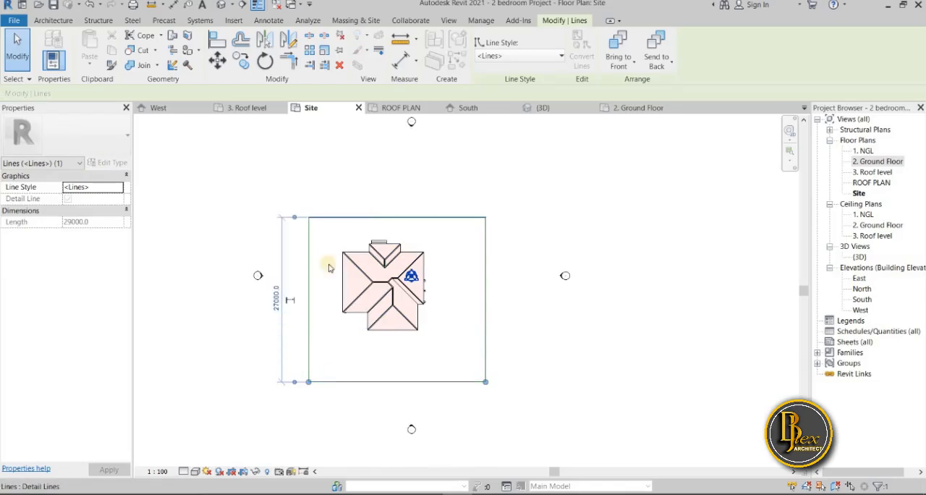
scroll(272, 309, "up", 2)
scroll(272, 311, "up", 2)
left_click(287, 291)
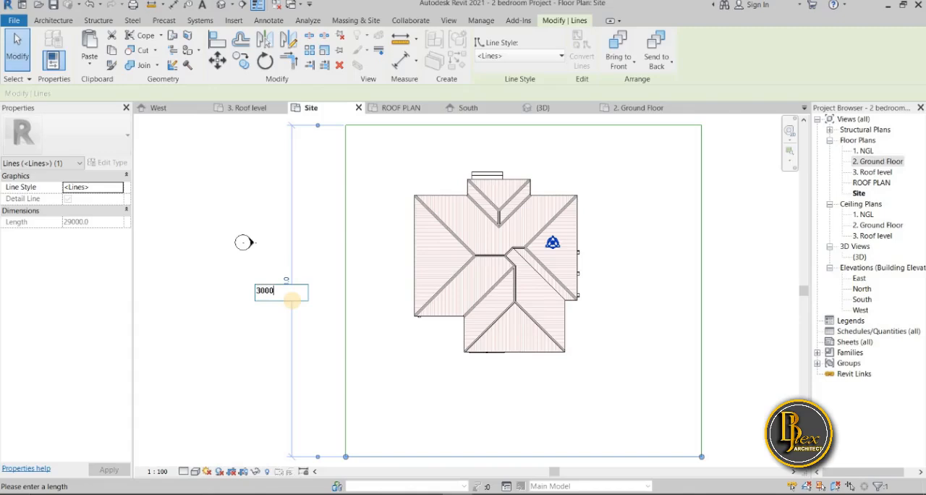
key("Return")
scroll(278, 348, "down", 3)
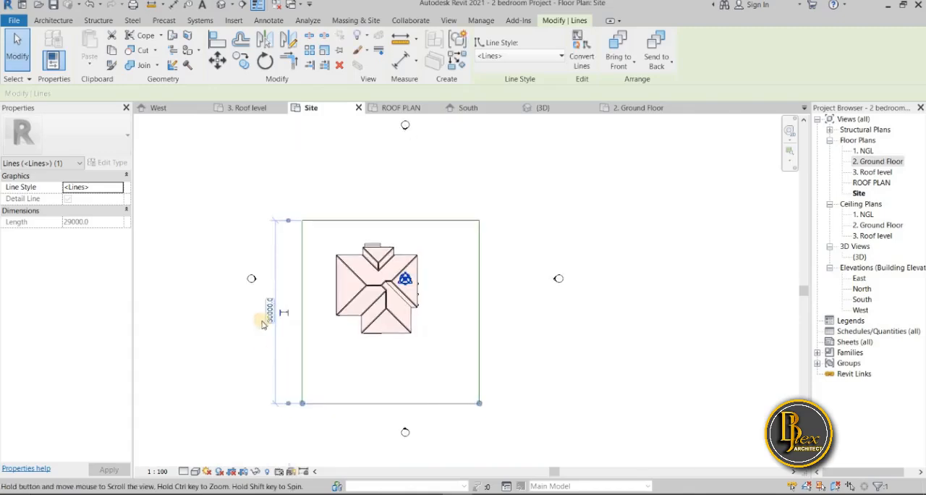
scroll(304, 285, "up", 3)
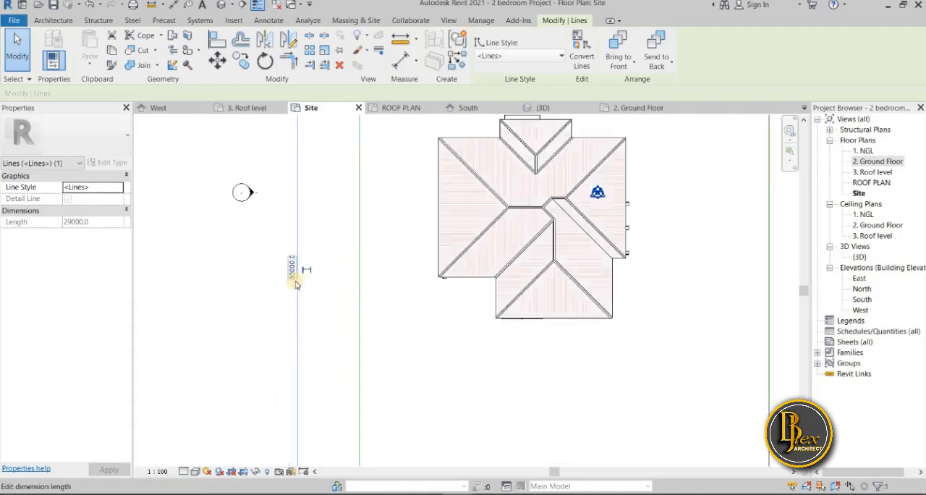
scroll(304, 260, "up", 2)
scroll(300, 273, "down", 5)
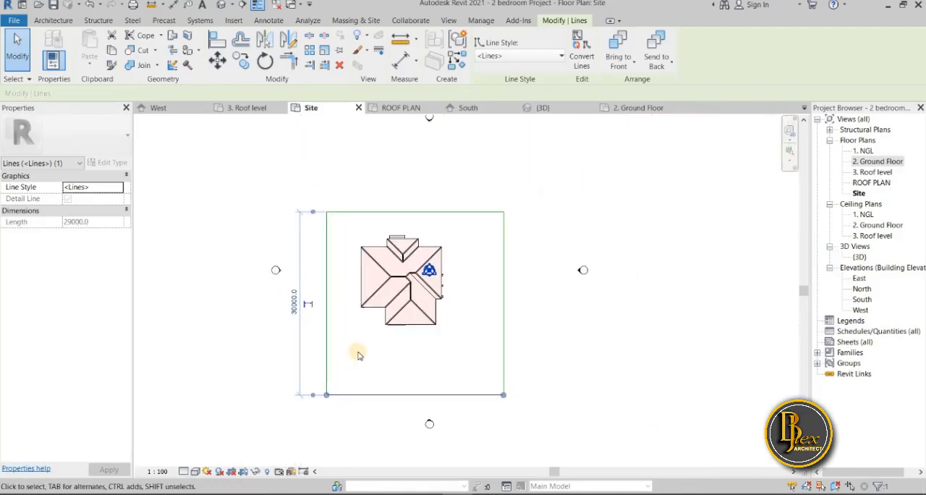
Move the boundary's right line so the rectangle is 30000 mm wide, and clear the selection
scroll(456, 407, "up", 2)
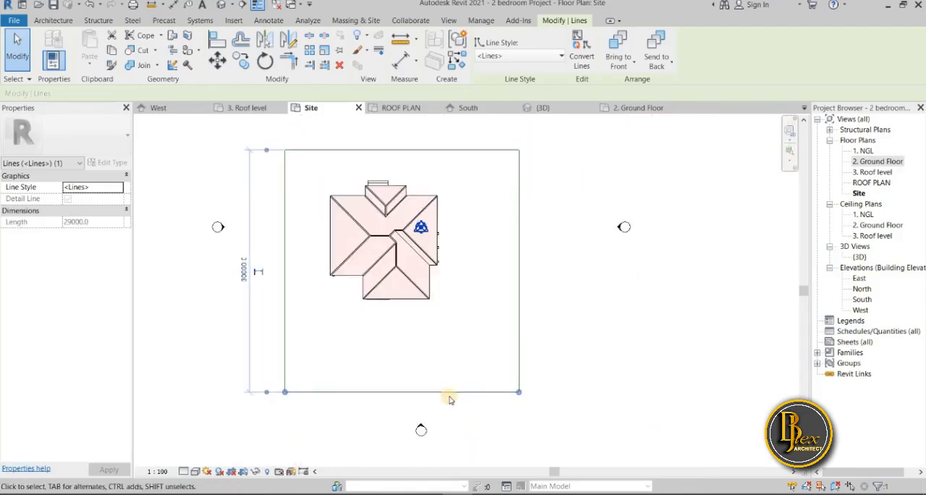
left_click(521, 349)
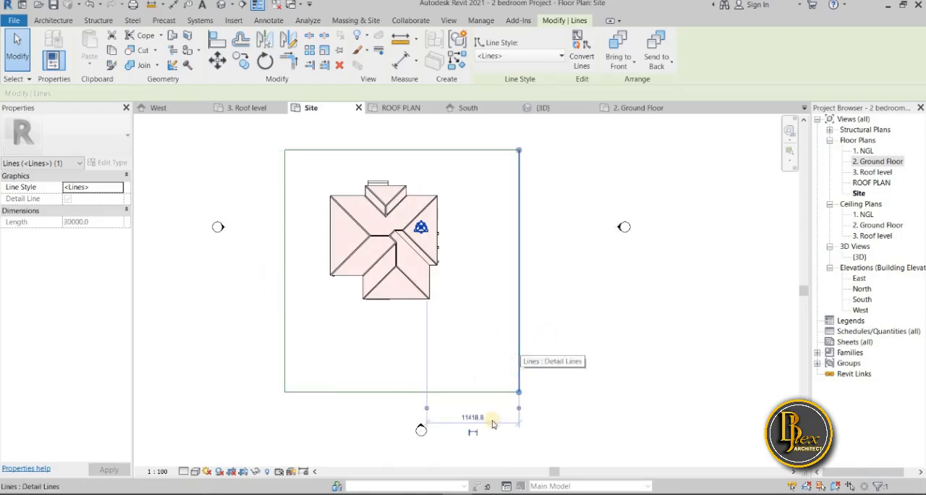
left_click_drag(393, 392, 290, 358)
left_click(402, 419)
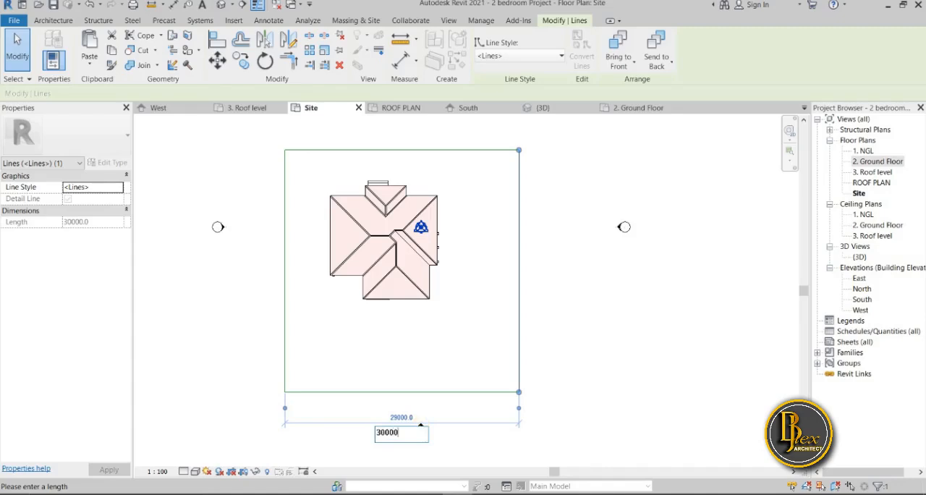
key("Return")
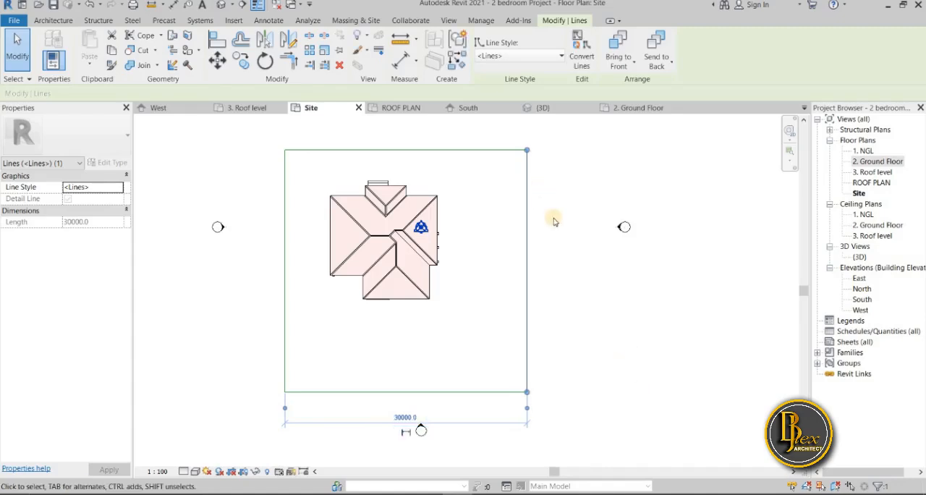
left_click(566, 346)
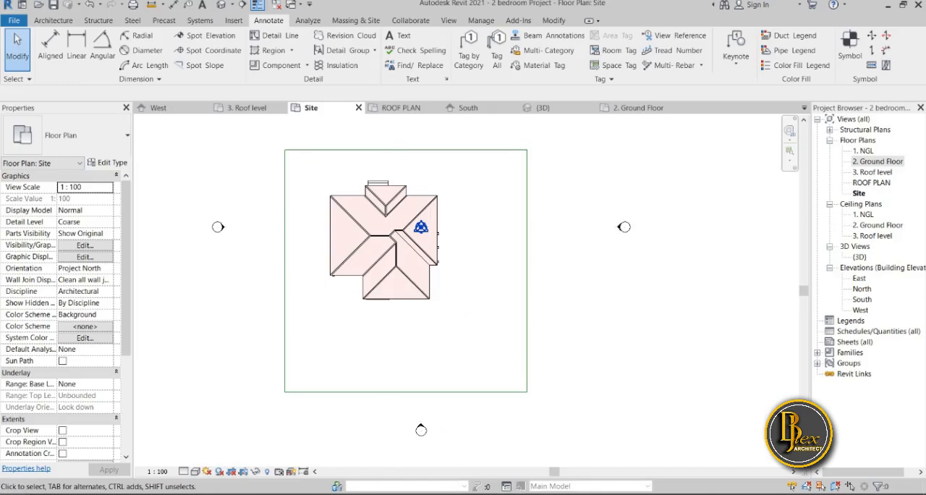
Open Paint 3D and start a new blank drawing
key("super")
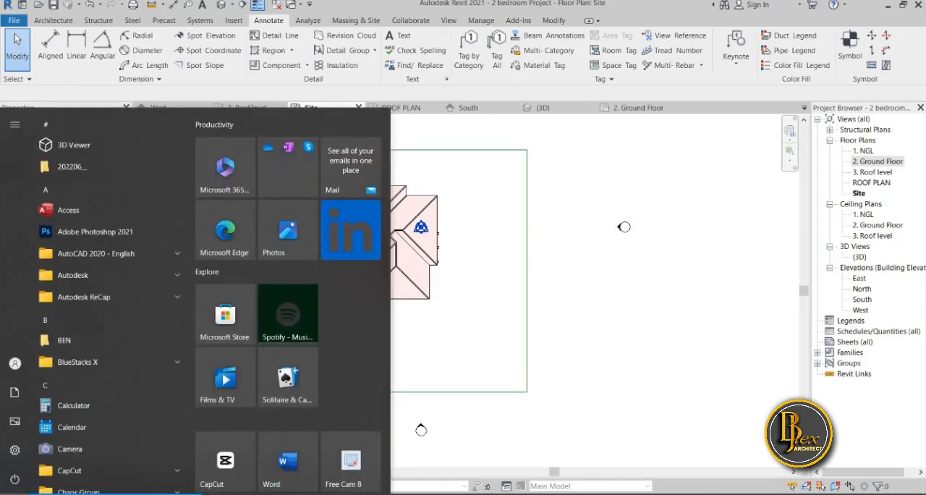
type("c")
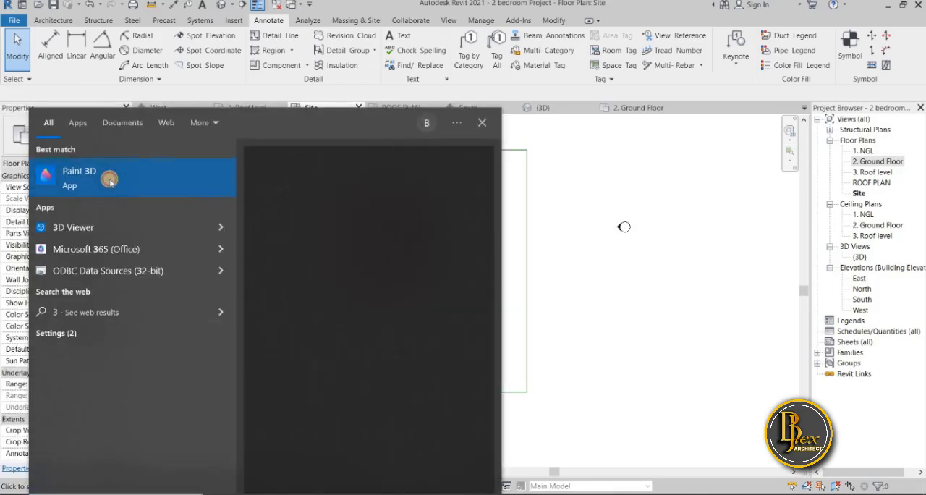
left_click(222, 183)
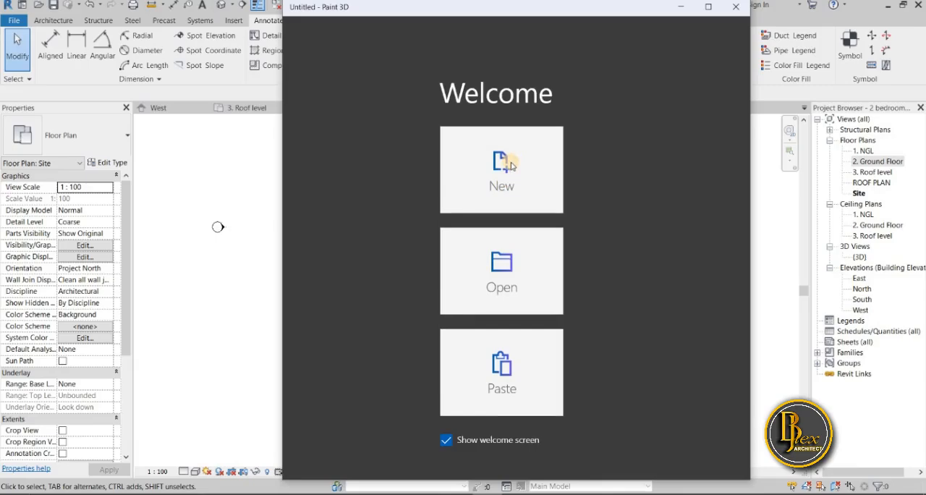
left_click(510, 166)
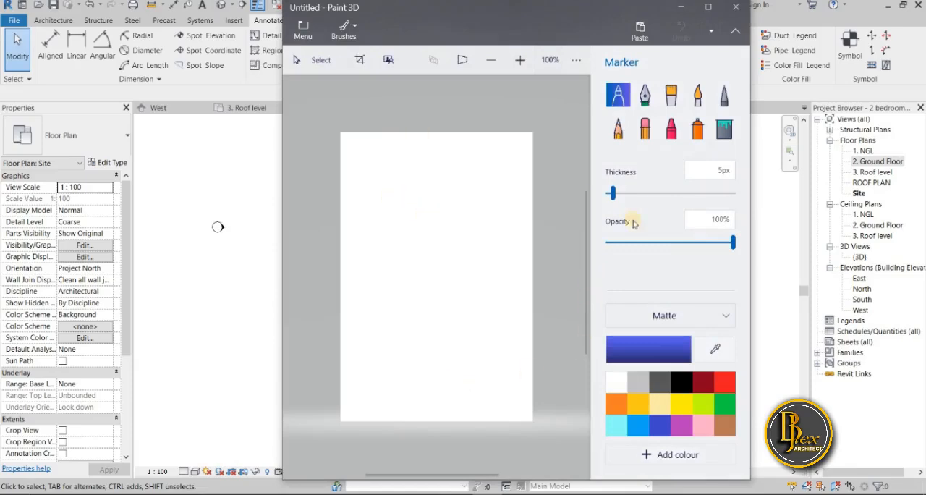
scroll(384, 261, "up", 1, "ctrl")
scroll(382, 246, "down", 3, "ctrl")
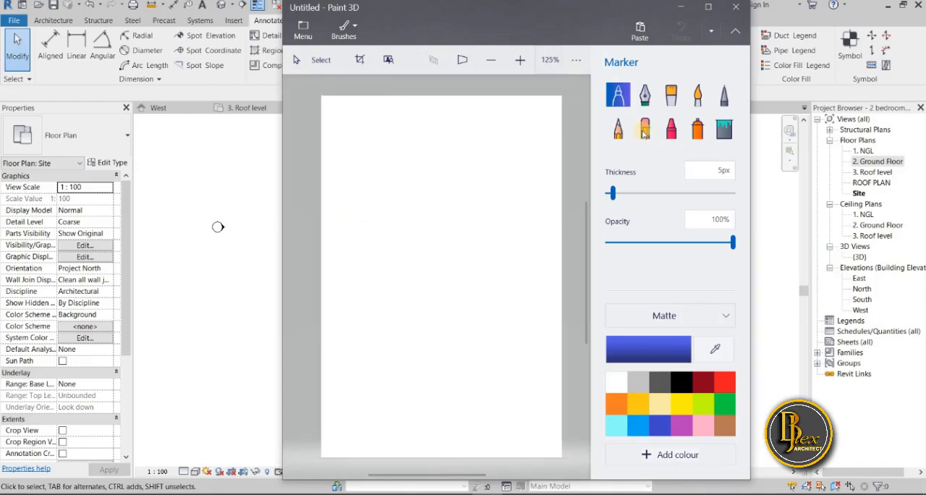
left_click(618, 128)
mouse_move(613, 193)
left_mouse_down()
mouse_move(626, 197)
mouse_move(608, 194)
left_mouse_up()
left_click_drag(345, 203, 341, 293)
left_click(682, 384)
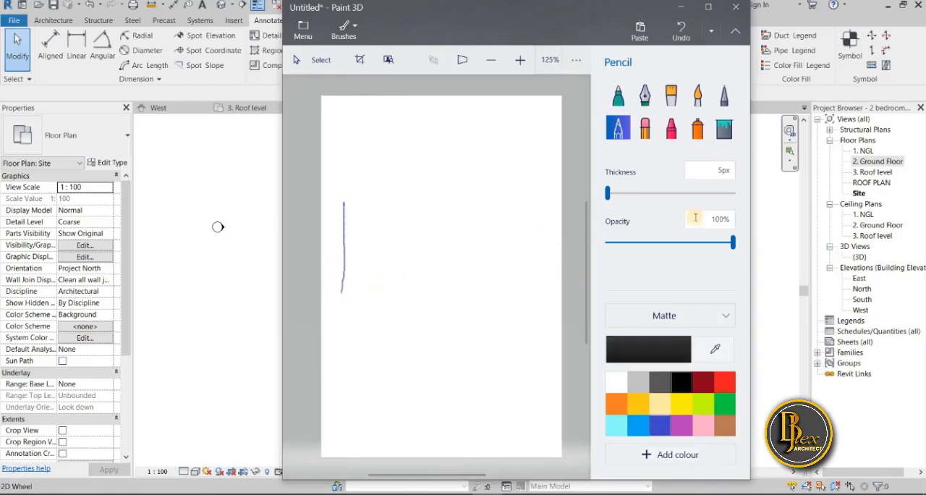
left_click(644, 127)
mouse_move(348, 262)
left_mouse_down()
mouse_move(352, 203)
mouse_move(345, 210)
left_mouse_up()
left_click(675, 381)
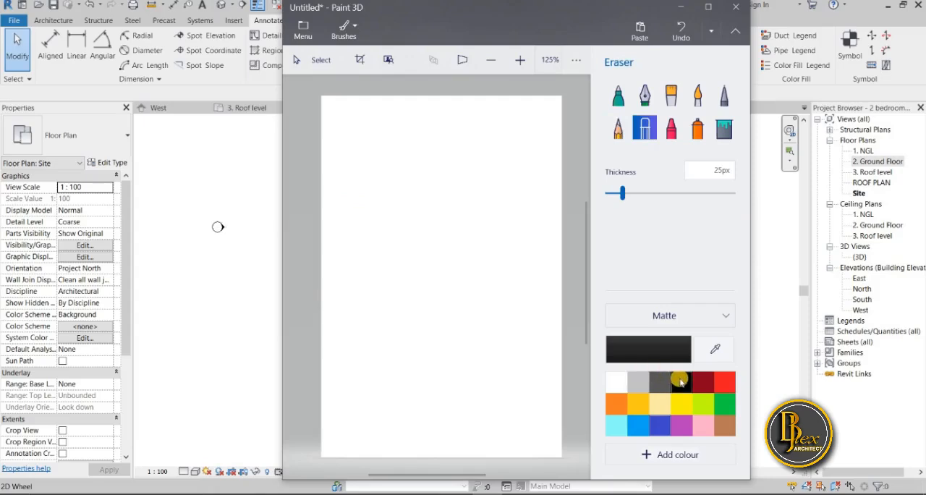
Sketch a rectangular plot boundary with the black pencil and move the drawing window aside to reveal the Site plan
left_click(618, 128)
left_click(683, 384)
mouse_move(338, 216)
left_mouse_down()
mouse_move(338, 323)
mouse_move(383, 336)
mouse_move(525, 337)
mouse_move(528, 211)
mouse_move(442, 179)
mouse_move(337, 184)
mouse_move(340, 222)
left_mouse_up()
left_click_drag(414, 9, 614, 10)
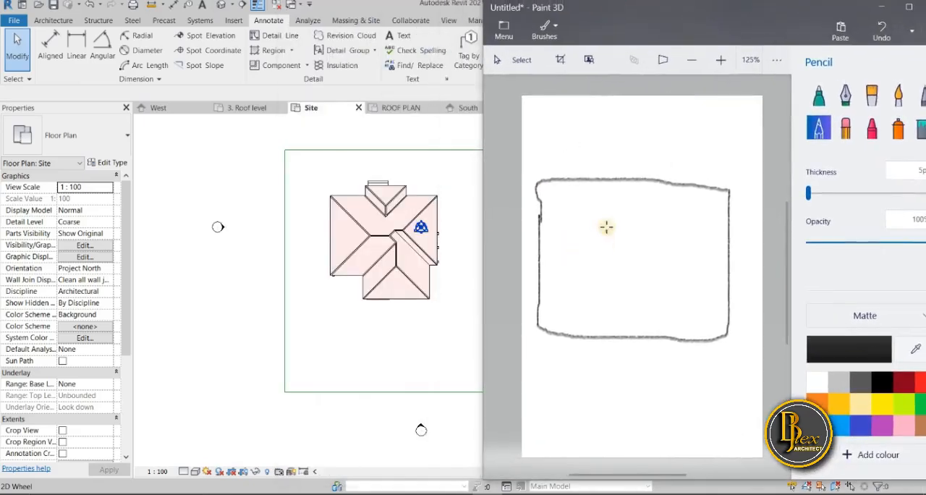
Sketch the house outline with a surrounding walkway, and a driveway from the front boundary to parking bays near the house's right side
mouse_move(590, 212)
left_mouse_down()
mouse_move(595, 267)
mouse_move(624, 279)
mouse_move(651, 273)
mouse_move(666, 238)
mouse_move(653, 213)
mouse_move(591, 213)
left_mouse_up()
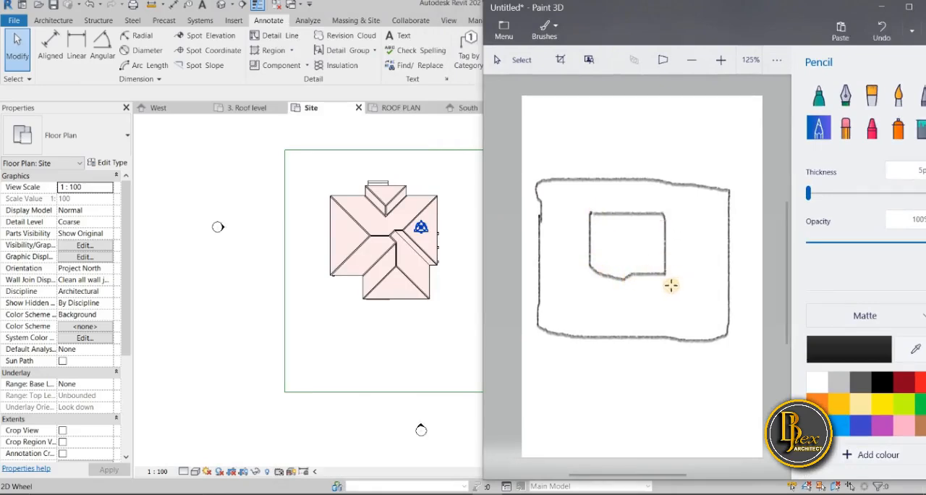
mouse_move(670, 212)
left_mouse_down()
mouse_move(673, 276)
mouse_move(584, 276)
mouse_move(582, 217)
mouse_move(597, 205)
mouse_move(657, 205)
mouse_move(671, 214)
left_mouse_up()
left_click_drag(620, 335, 620, 305)
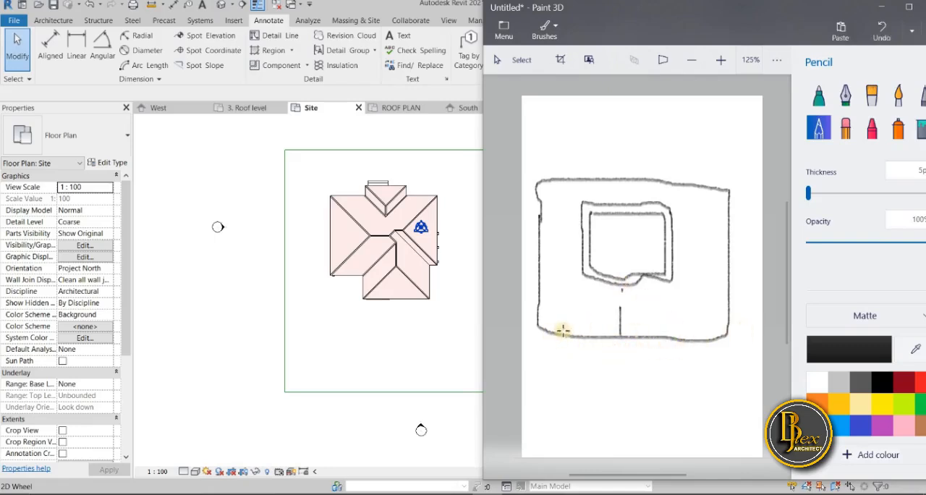
mouse_move(571, 336)
left_mouse_down()
mouse_move(571, 327)
mouse_move(626, 313)
mouse_move(685, 312)
mouse_move(716, 286)
mouse_move(693, 277)
mouse_move(719, 300)
mouse_move(674, 274)
left_mouse_up()
Fill the area between the house and the right plot boundary with scattered pencil dots
left_click(691, 241)
left_click(702, 251)
left_click(695, 265)
left_click(682, 253)
left_click(688, 226)
left_click_drag(704, 224, 706, 229)
left_click(710, 247)
left_click(715, 264)
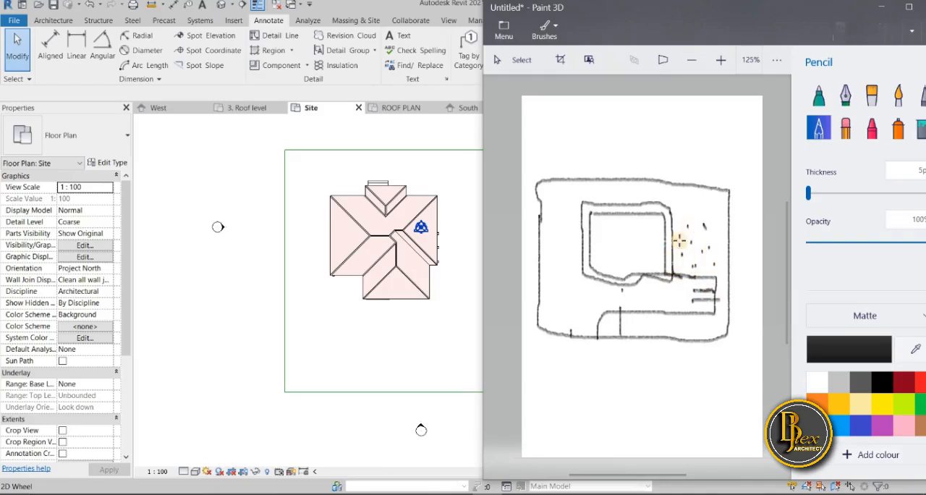
left_click(684, 204)
left_click(702, 204)
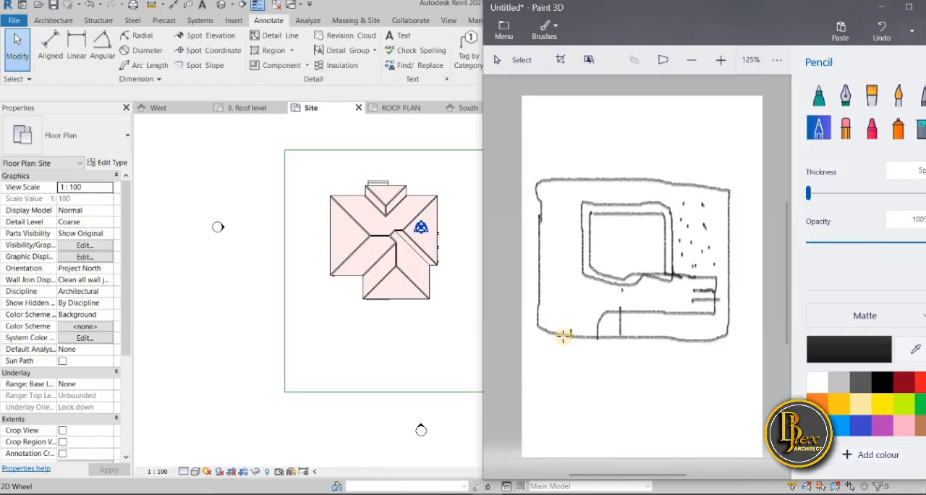
Sketch the driveway's left edge from the front boundary up to the house and dot the area left of the house
left_click_drag(568, 334, 569, 331)
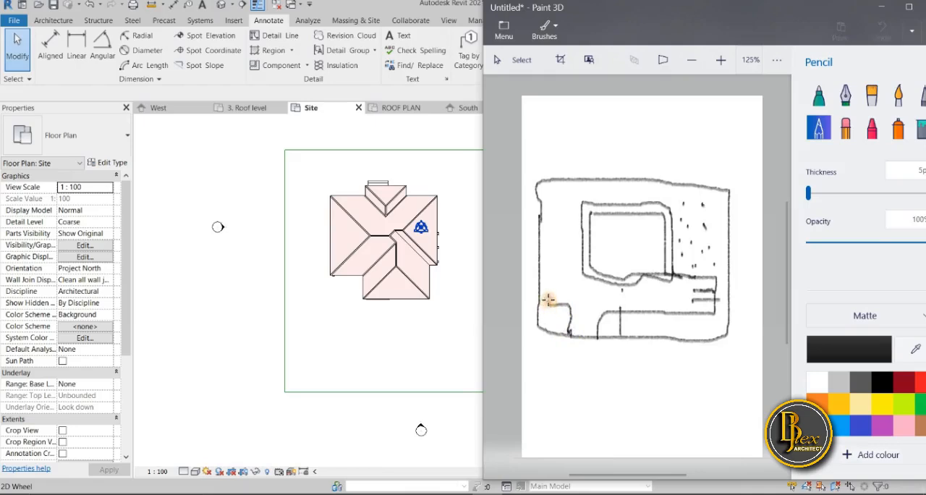
left_click_drag(553, 274, 578, 272)
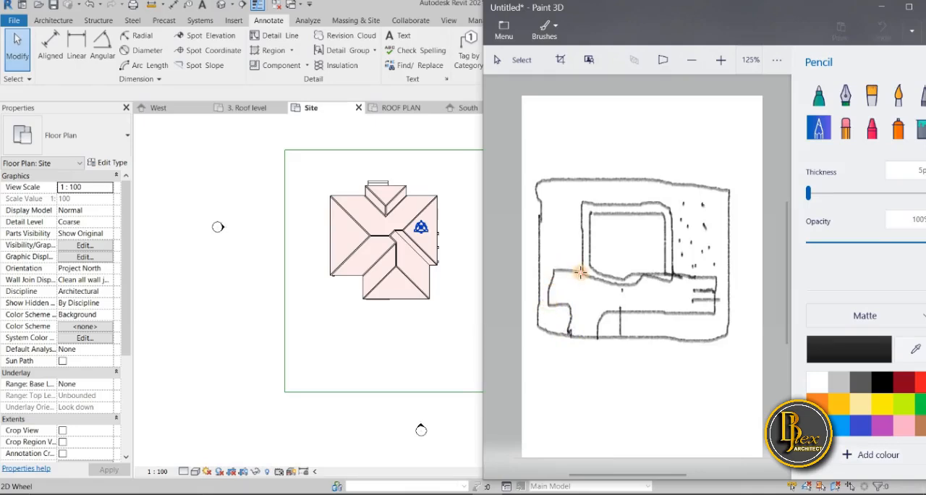
left_click(552, 224)
left_click(553, 236)
left_click(559, 239)
left_click(561, 232)
left_click(549, 186)
left_click_drag(568, 196, 575, 235)
left_click(558, 258)
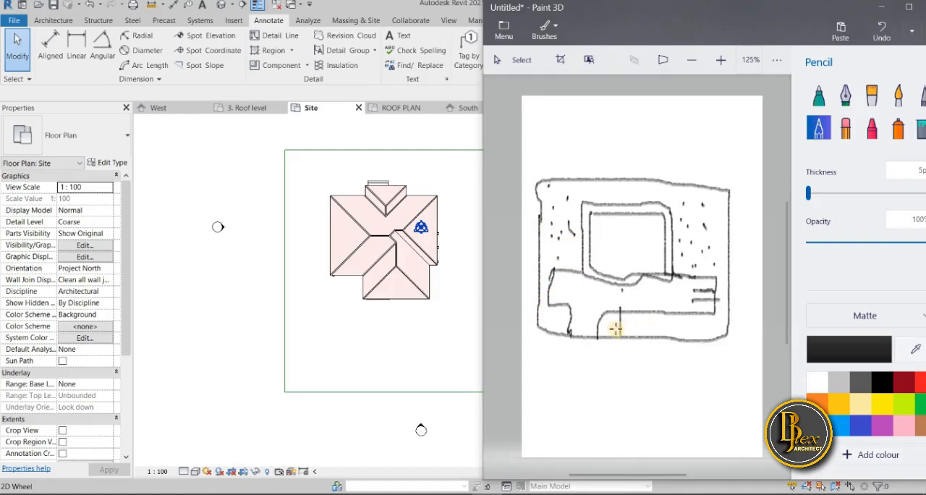
Sketch a small square structure beside the driveway entrance and add pencil marks along the front, right and rear strips of the plot
left_click_drag(619, 322, 602, 322)
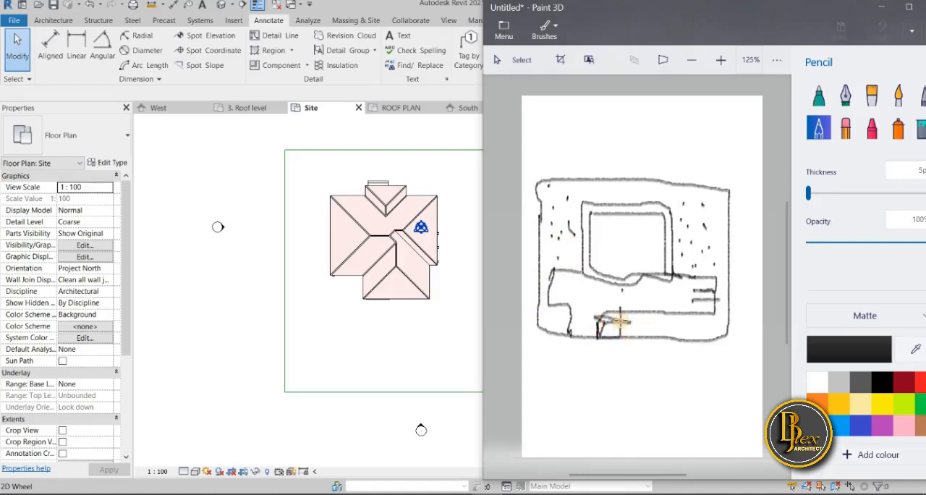
mouse_move(611, 319)
left_mouse_down()
mouse_move(598, 322)
mouse_move(614, 342)
mouse_move(600, 322)
mouse_move(612, 327)
left_mouse_up()
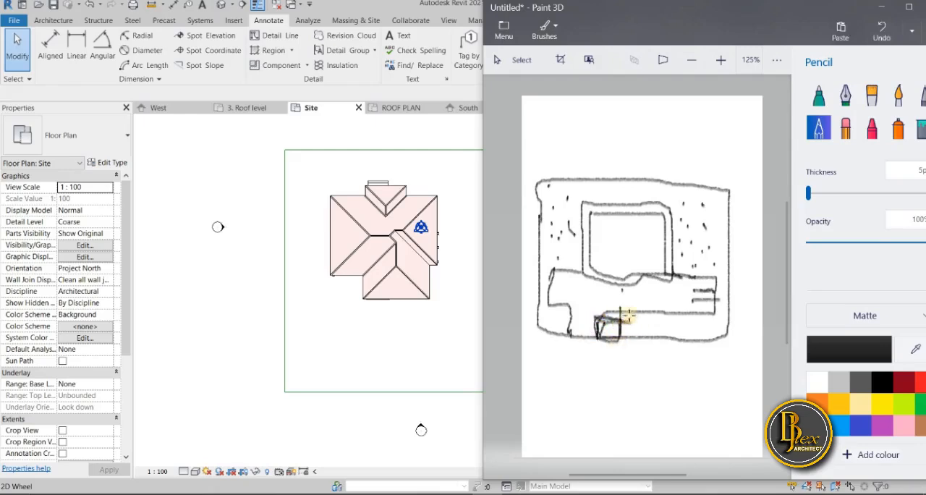
left_click(654, 319)
left_click(679, 331)
left_click(653, 329)
left_click(637, 328)
left_click(692, 319)
left_click_drag(712, 325, 715, 332)
left_click(721, 297)
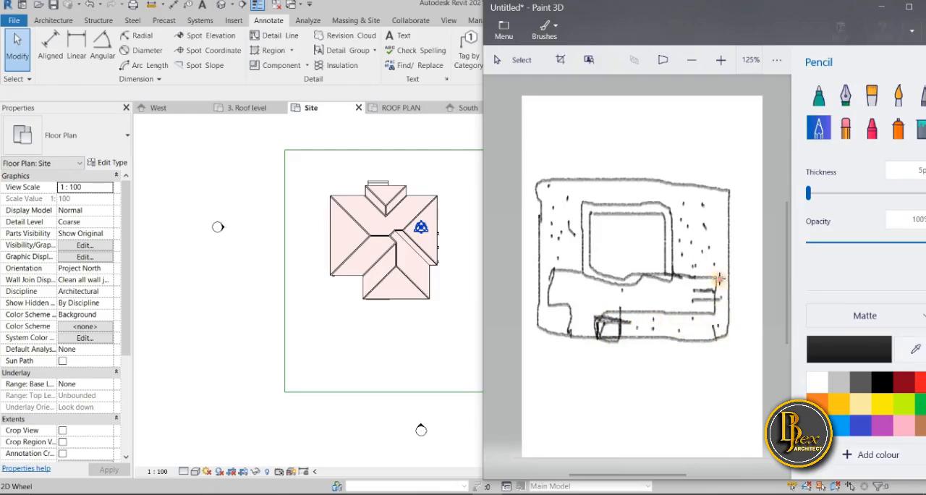
left_click_drag(610, 191, 649, 191)
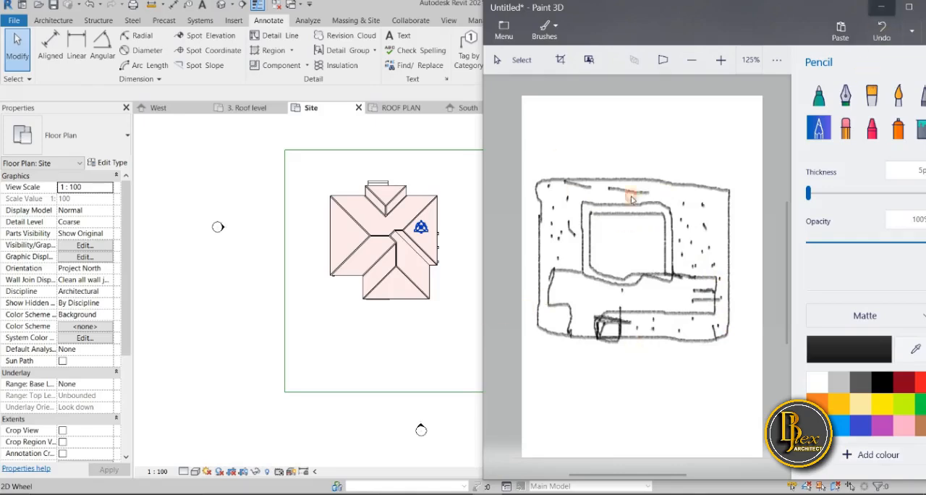
Switch back to Revit and measure the distance from the front boundary line to the house's front roof edge
left_click(882, 7)
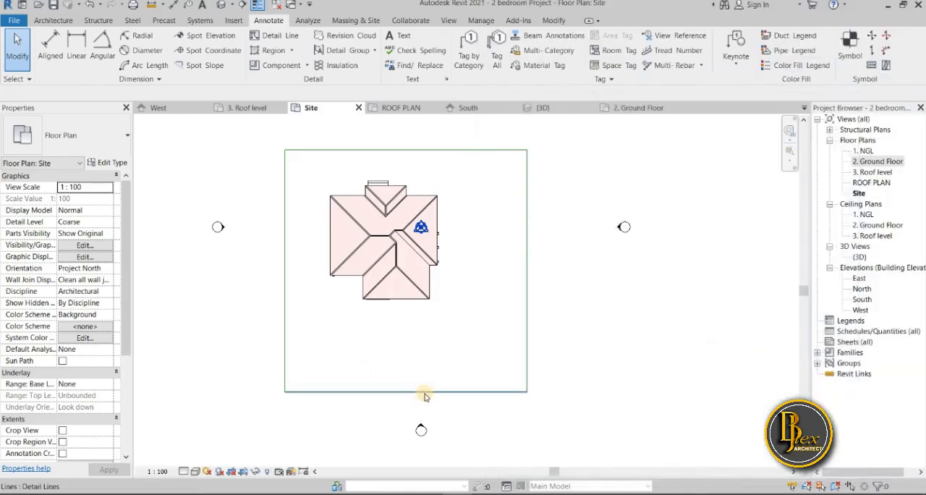
left_click(373, 392)
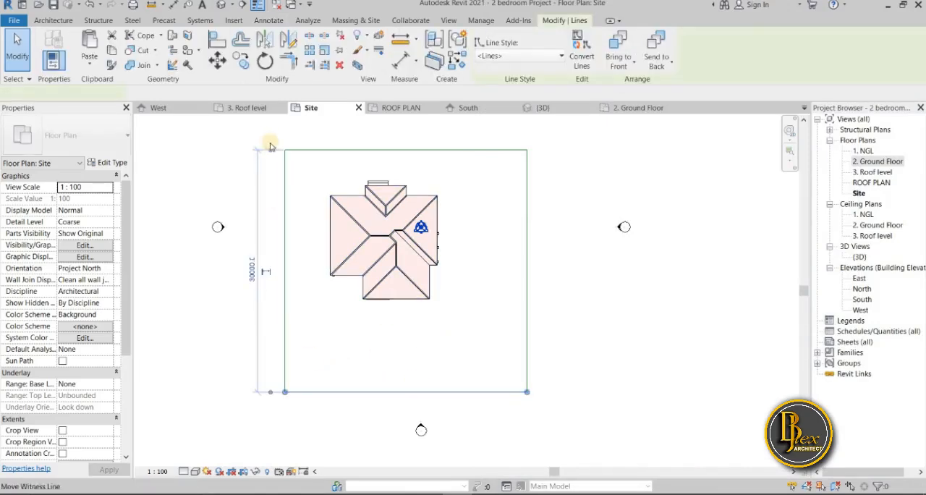
left_click_drag(384, 301, 390, 300)
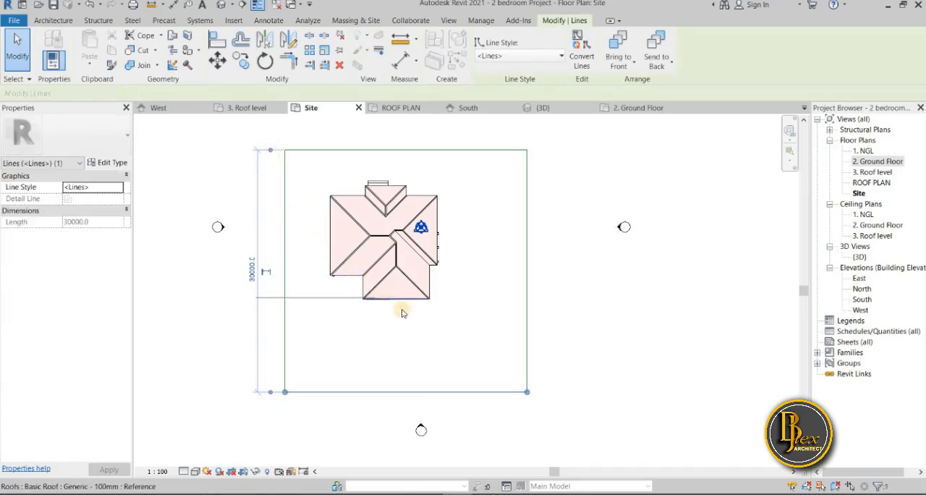
scroll(259, 374, "up", 4)
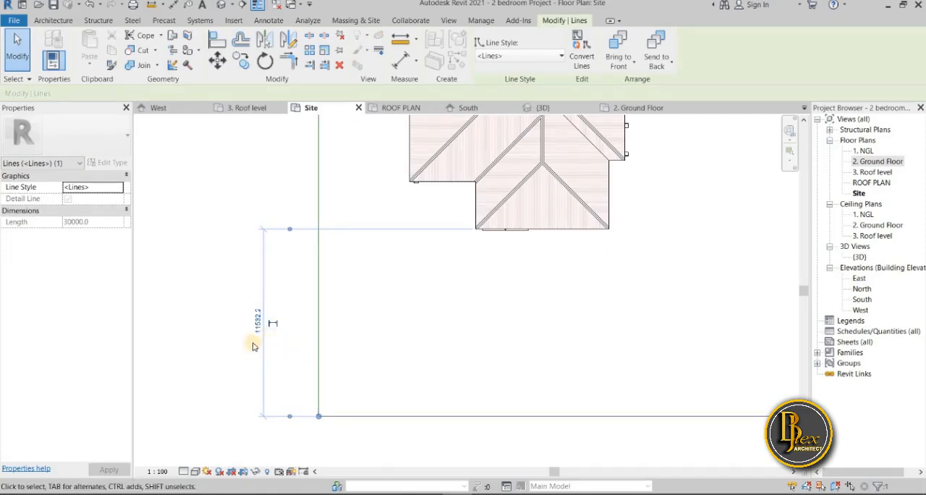
scroll(258, 340, "down", 4)
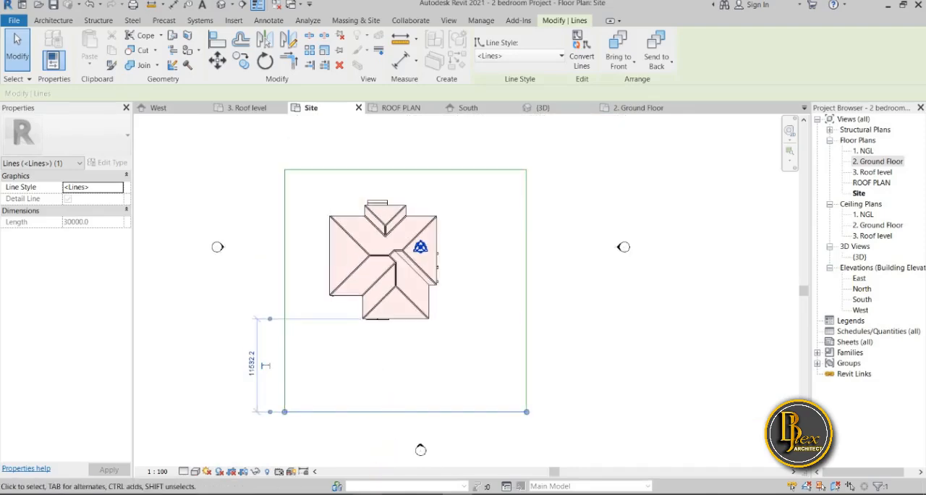
Bring back the Paint 3D sketch and trace over the small entrance structure and the driveway's curved lower edge
left_click(489, 494)
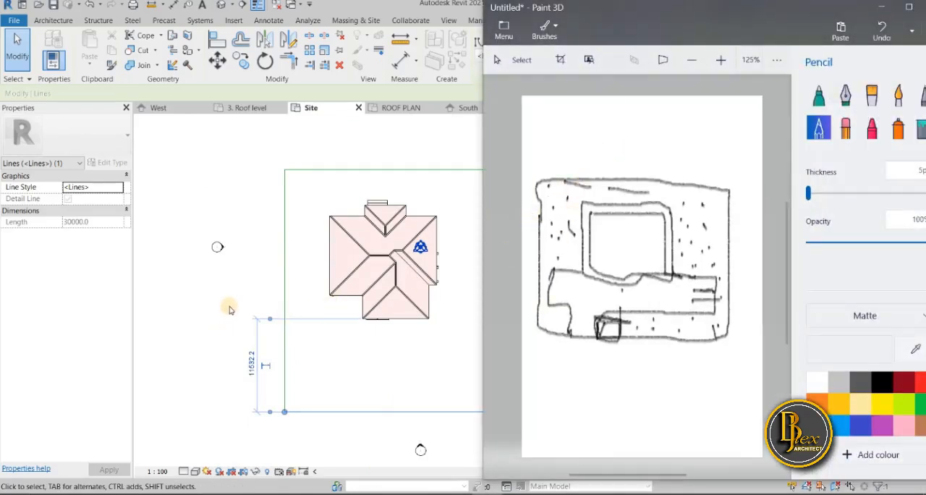
mouse_move(723, 10)
left_mouse_down()
mouse_move(741, 17)
mouse_move(730, 16)
left_mouse_up()
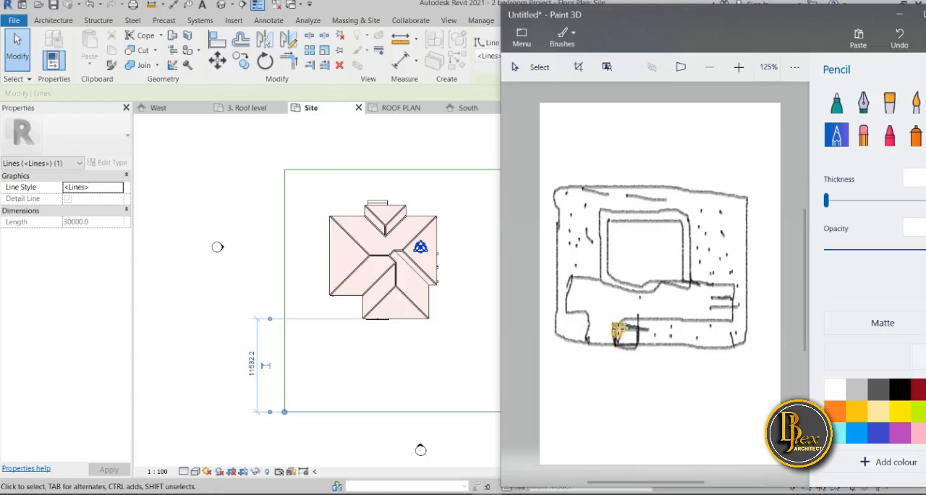
mouse_move(620, 344)
left_mouse_down()
mouse_move(628, 317)
mouse_move(669, 317)
left_mouse_up()
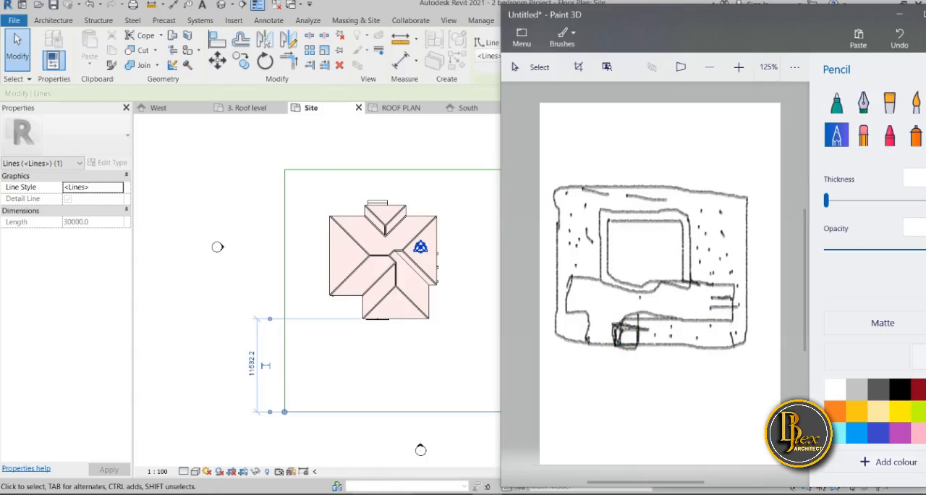
Open Calculator and subtract 3000 from 11500
left_click(437, 494)
left_click_drag(469, 102, 627, 104)
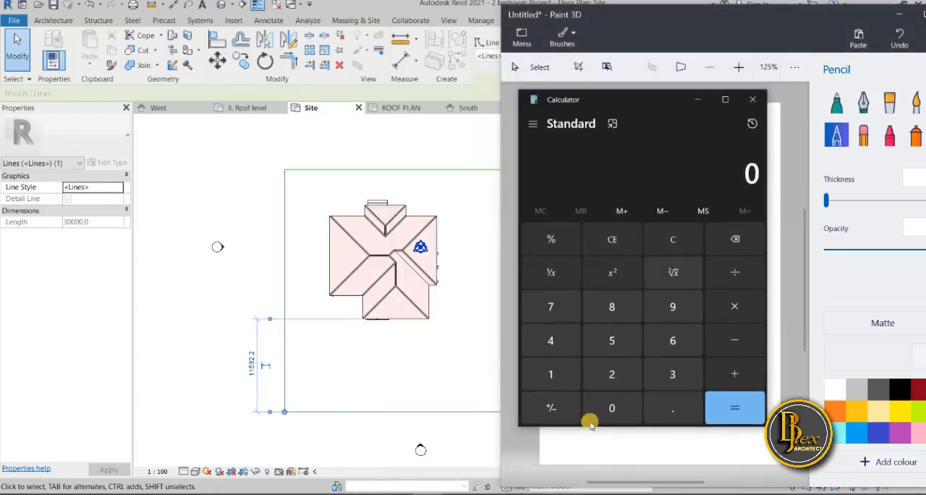
left_click(566, 370)
left_click(562, 372)
left_click(613, 332)
left_click(620, 402)
left_click(622, 403)
left_click(736, 340)
left_click(670, 372)
left_click(610, 408)
left_click(610, 407)
left_click(611, 408)
left_click(727, 404)
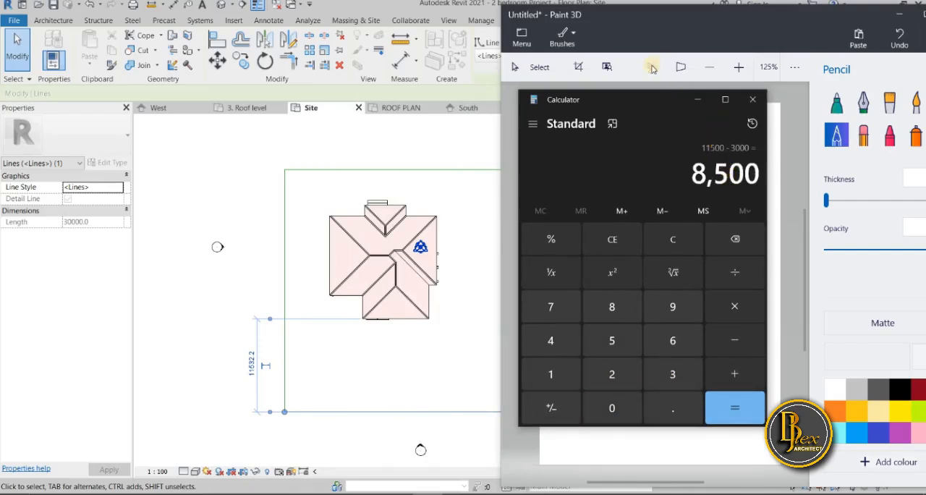
Minimize Calculator and trace over the parking area at the driveway's right end in the sketch
left_click_drag(649, 101, 586, 132)
left_click(694, 131)
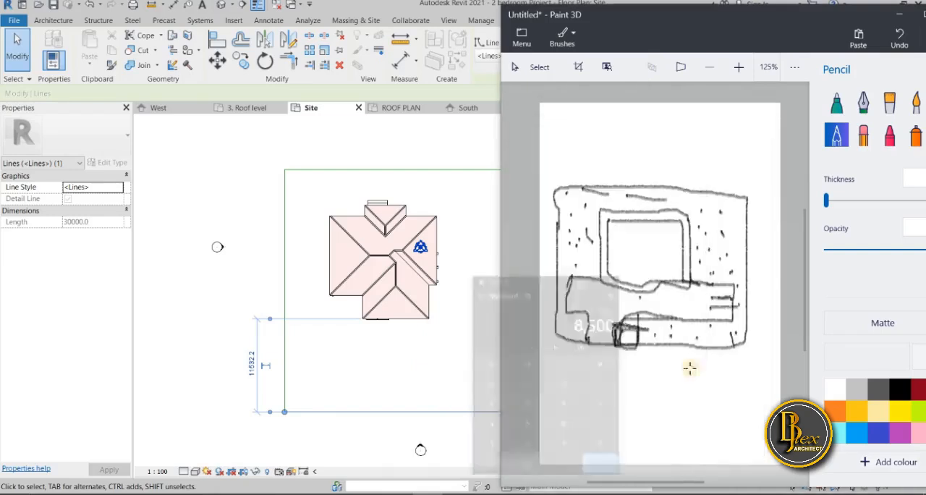
scroll(688, 293, "up", 3, "ctrl")
mouse_move(692, 271)
left_mouse_down()
mouse_move(682, 275)
mouse_move(718, 276)
mouse_move(646, 275)
mouse_move(757, 275)
mouse_move(758, 330)
left_mouse_up()
left_click_drag(757, 300, 728, 300)
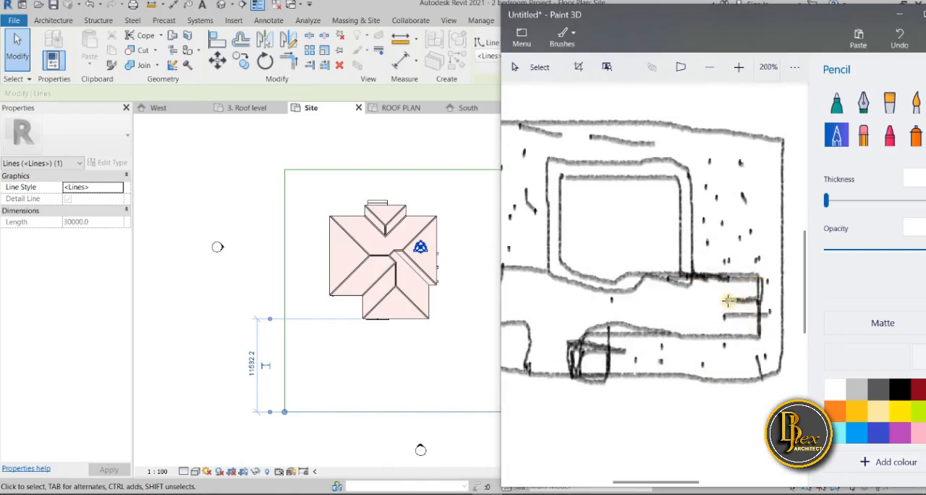
Bring back Calculator, clear the previous result and multiply 2500 by 3
mouse_move(367, 494)
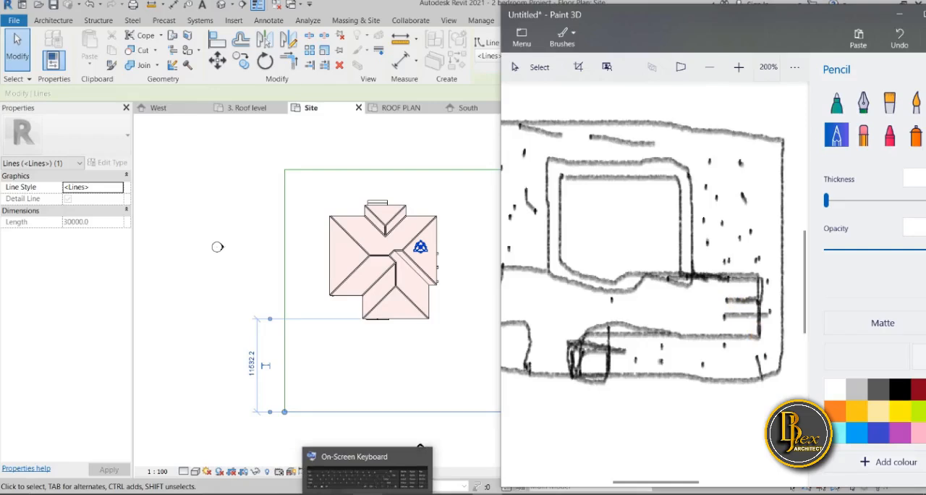
left_click(443, 463)
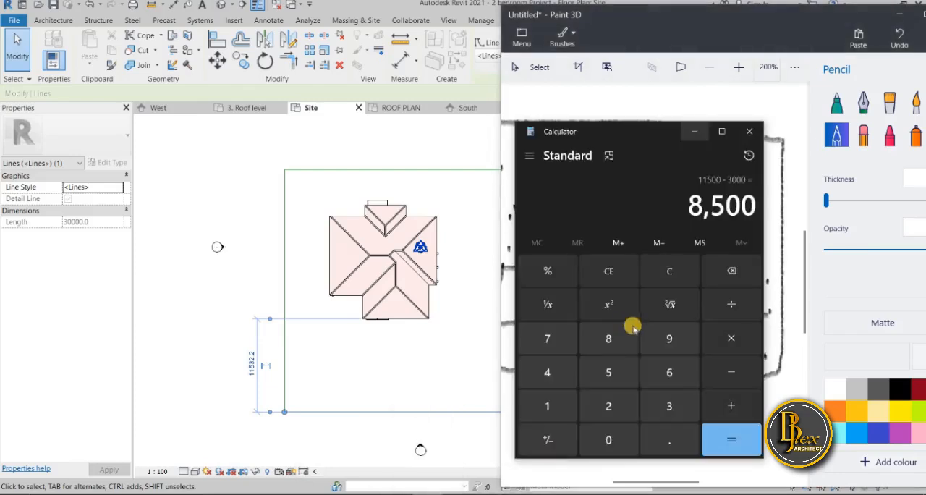
left_click(660, 287)
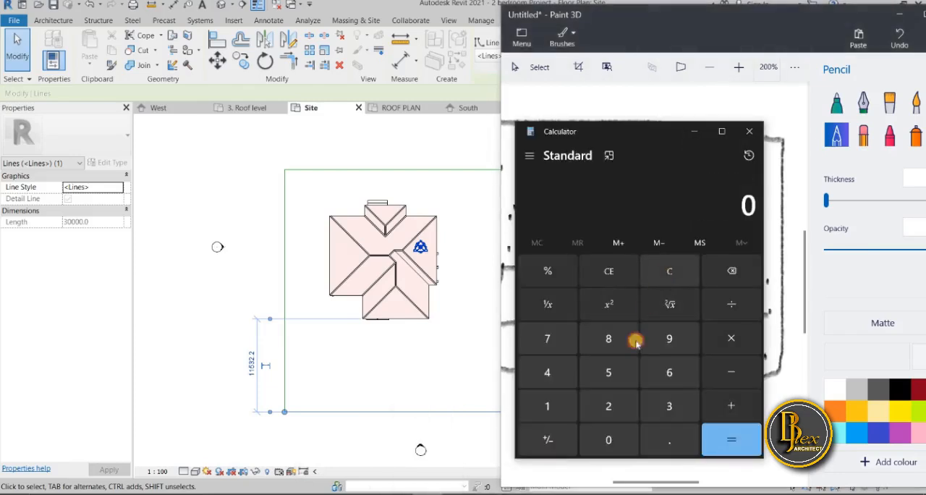
left_click(625, 405)
left_click(625, 376)
left_click(610, 437)
left_click(610, 438)
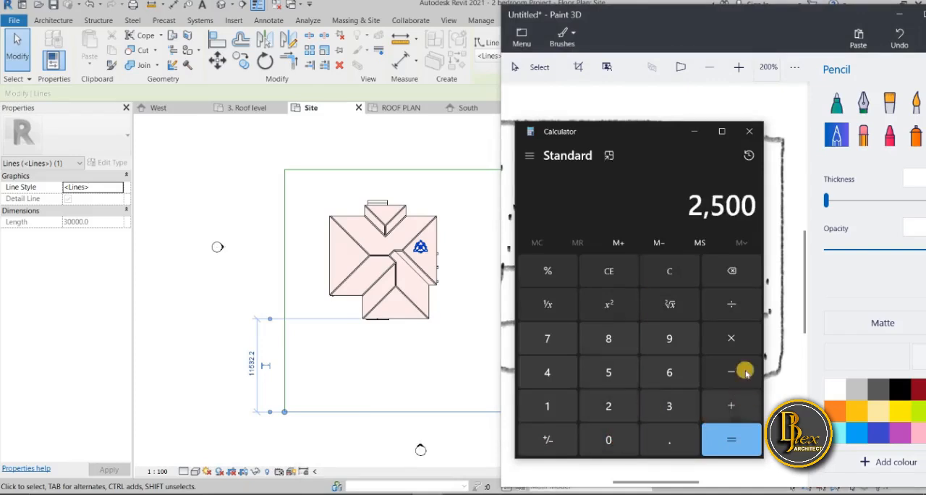
left_click(722, 353)
left_click(660, 407)
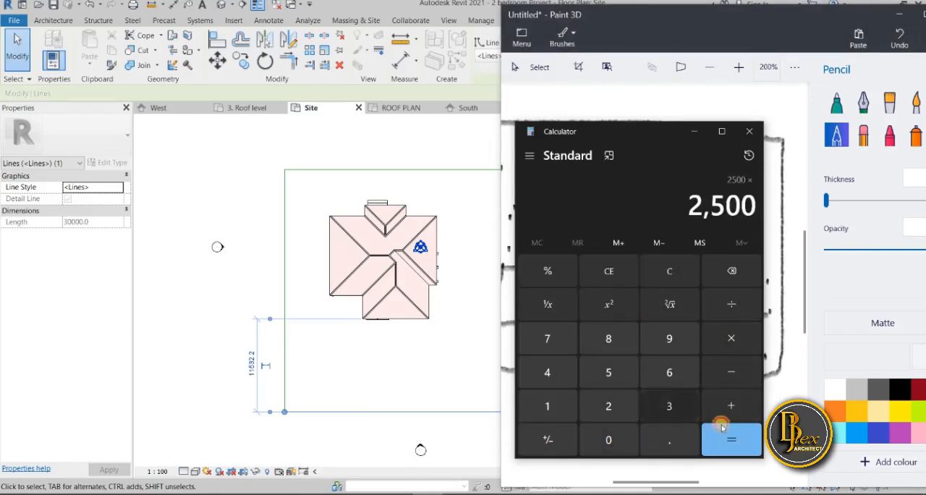
left_click(731, 440)
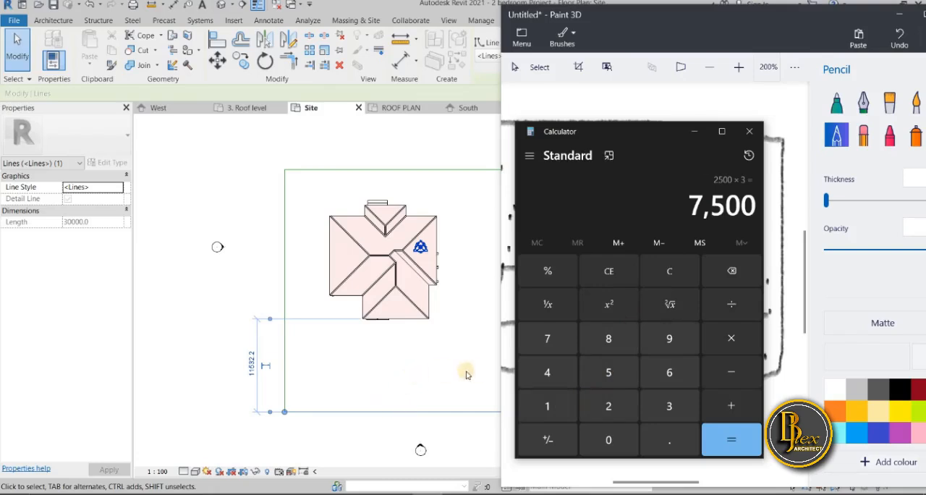
Minimize Calculator and the Paint 3D sketch, and deselect the front boundary line in the Revit site plan
left_click(693, 131)
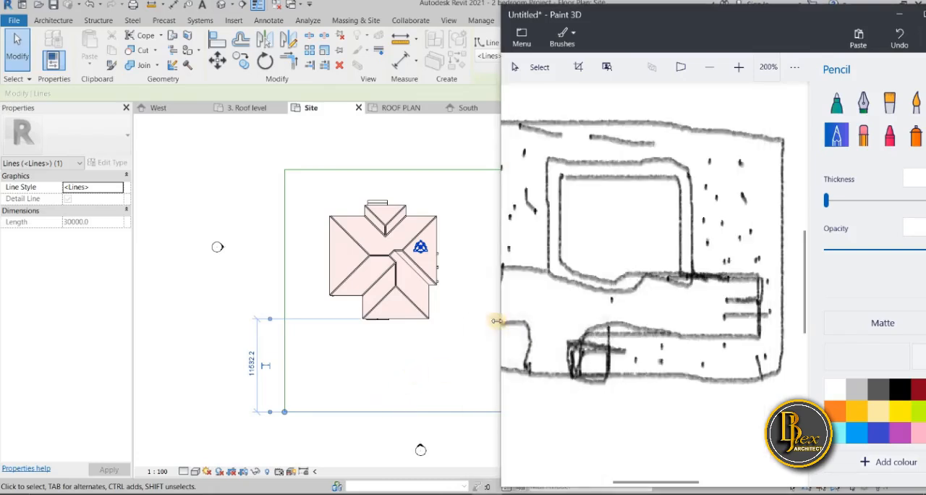
left_click(900, 14)
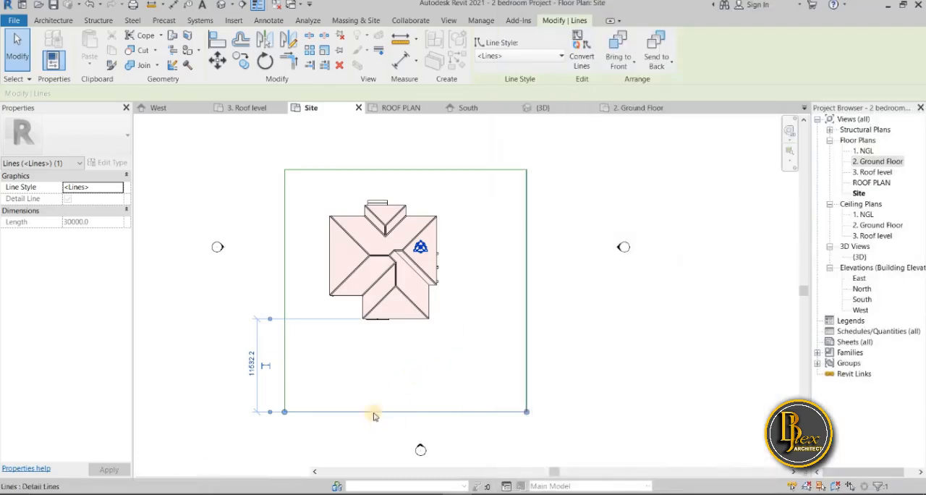
left_click(579, 366)
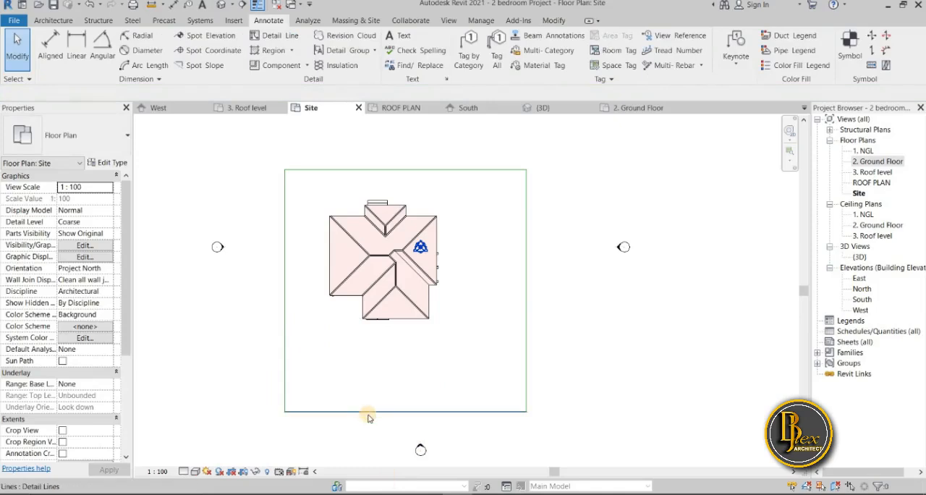
Add a detail line offset 4000 mm inward from the plot's front boundary line by picking that line
left_click(53, 20)
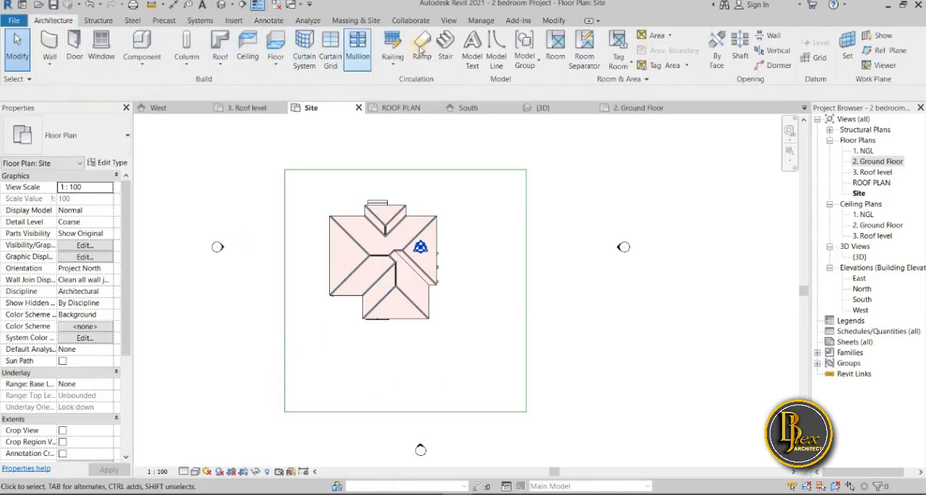
left_click(274, 21)
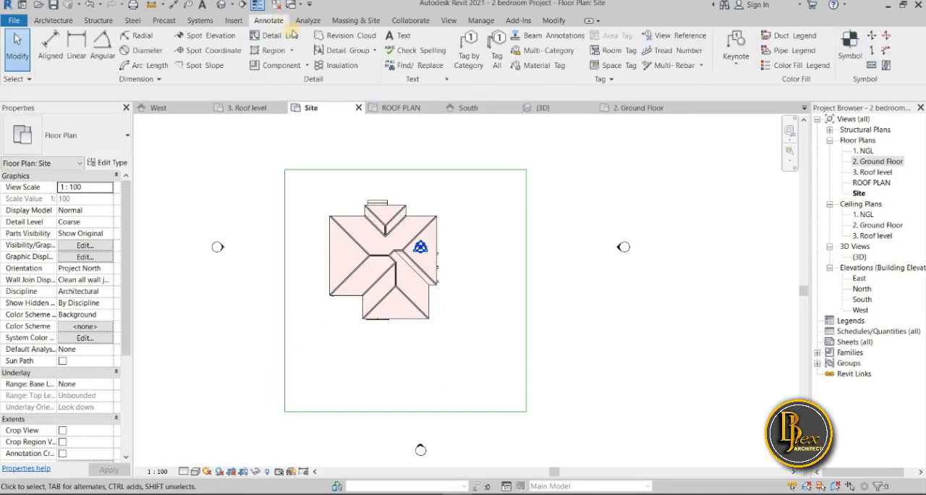
left_click(279, 36)
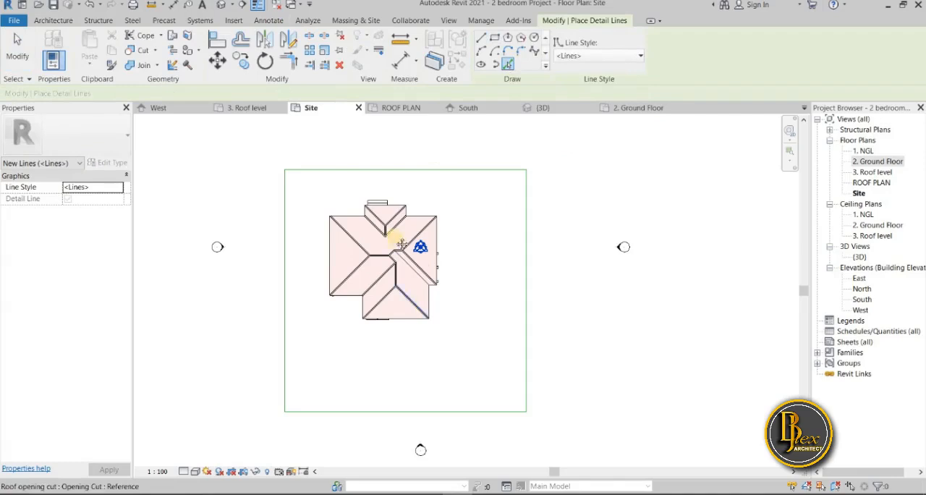
middle_click_drag(409, 318, 387, 252)
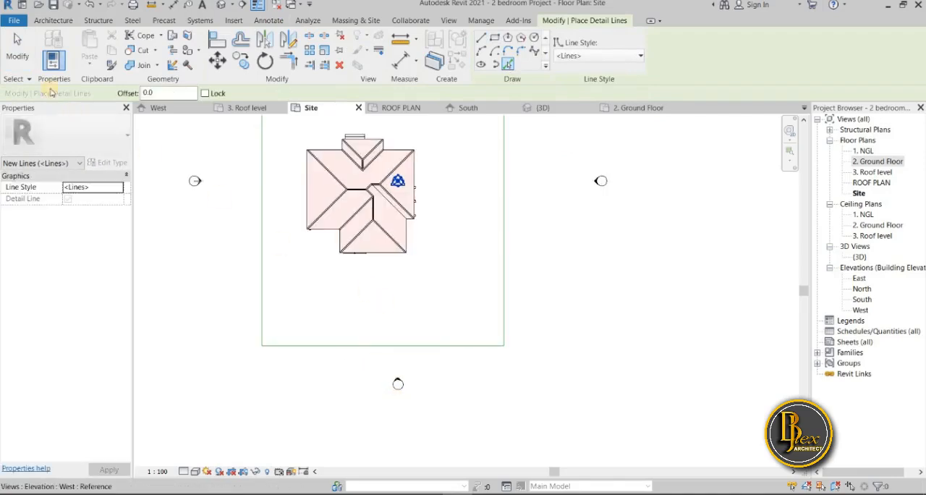
double_click(152, 93)
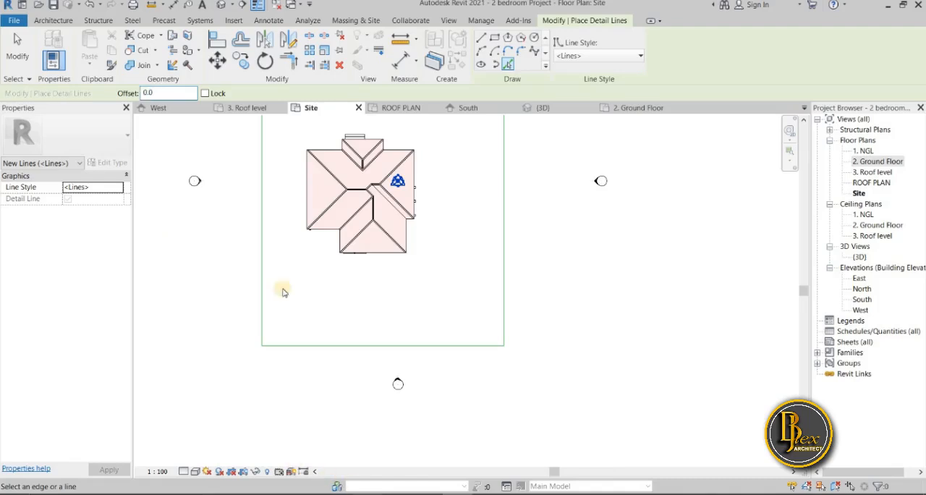
left_click(184, 94)
left_click(527, 391)
left_click(321, 392)
left_click(345, 391)
left_click(460, 392)
left_click(462, 392)
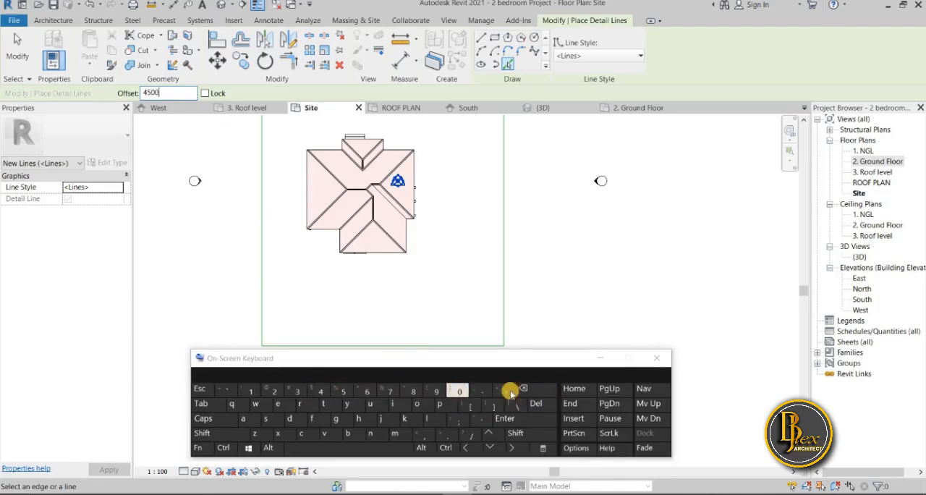
left_click(656, 358)
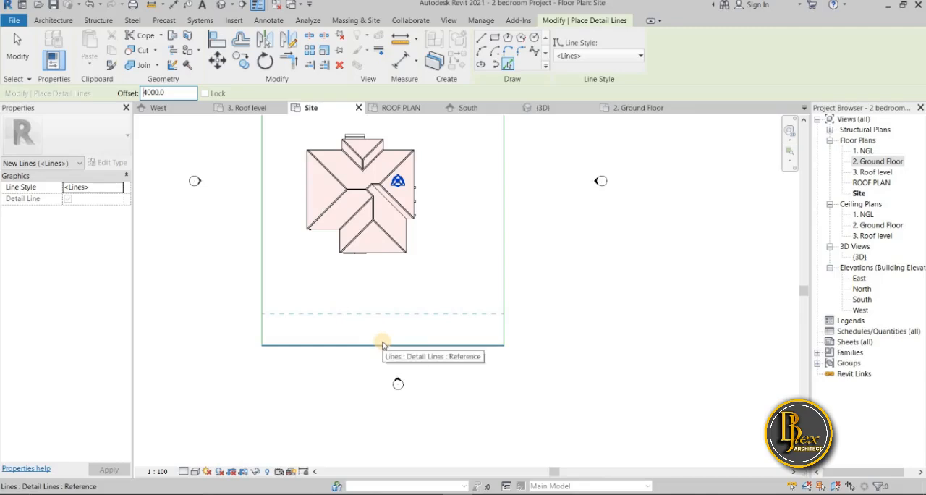
left_click(383, 344)
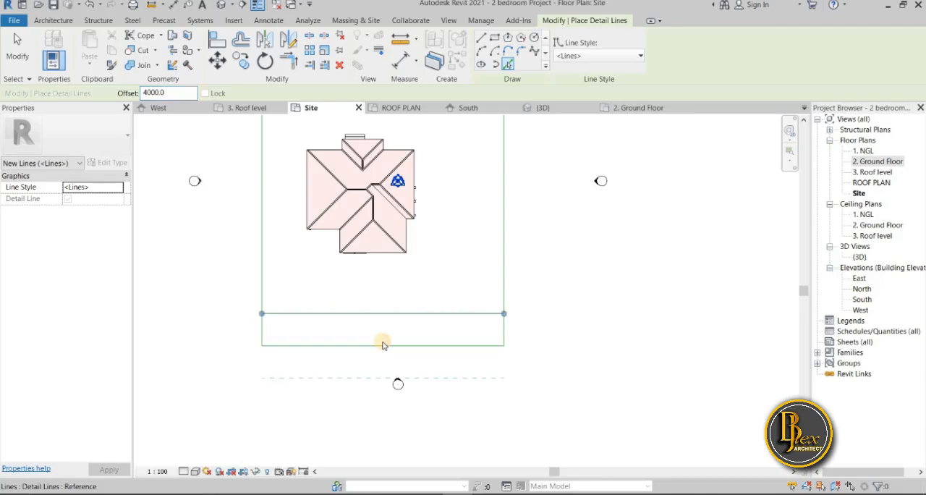
Draw a vertical detail line with zero offset from the front boundary to the parallel inner line, aligned with the left wall of the house's front wing
scroll(371, 360, "up", 2)
middle_click_drag(486, 271, 483, 360)
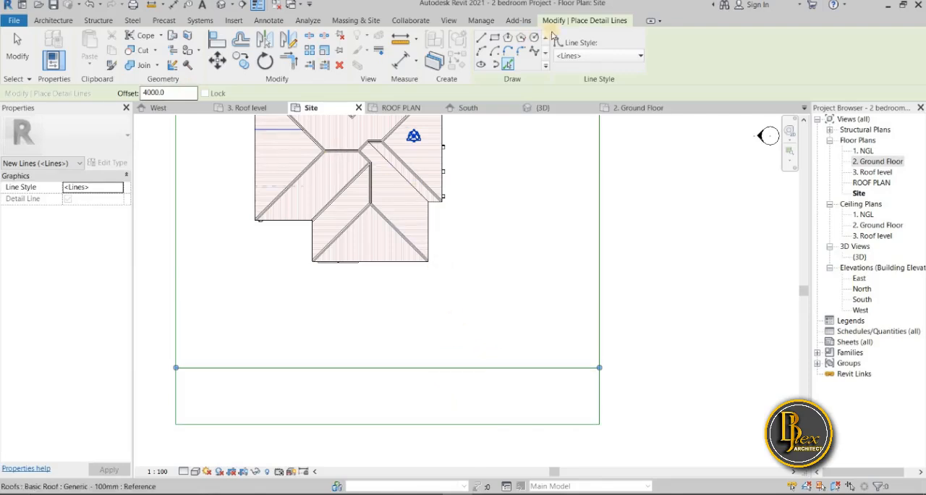
left_click(480, 40)
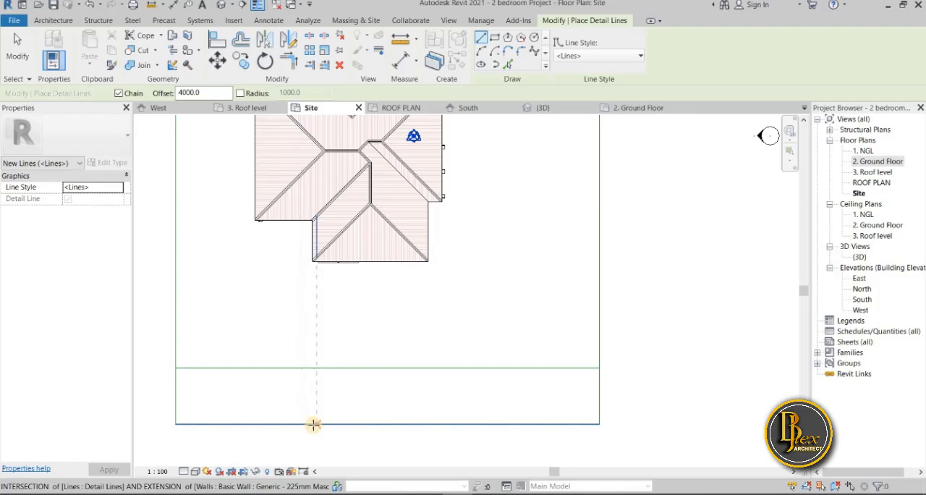
left_click(316, 424)
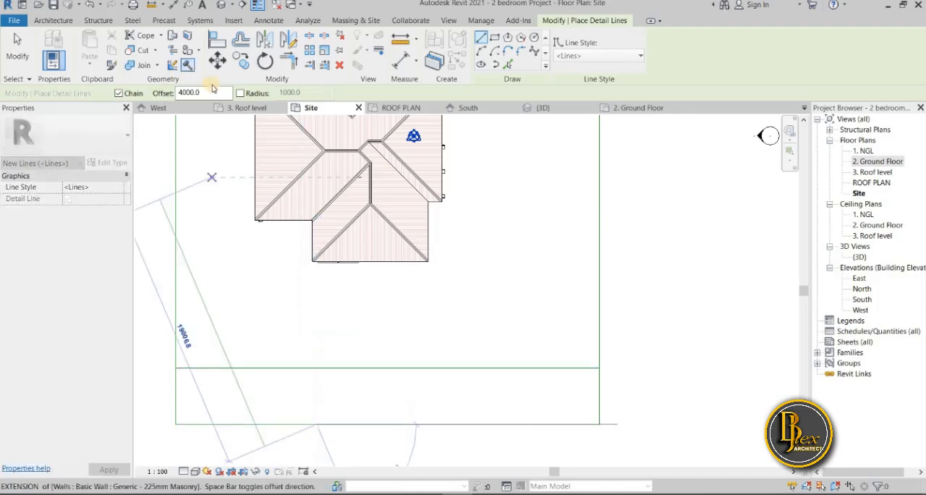
double_click(186, 92)
type("0")
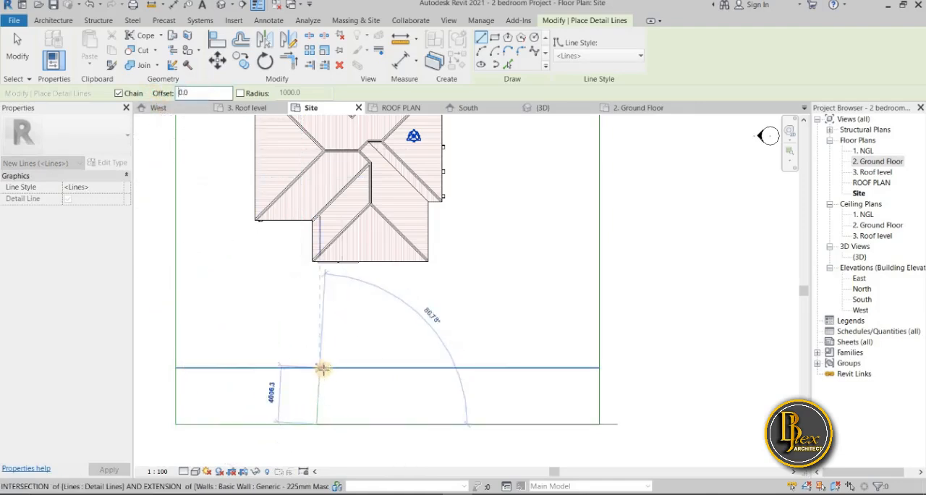
left_click(319, 373)
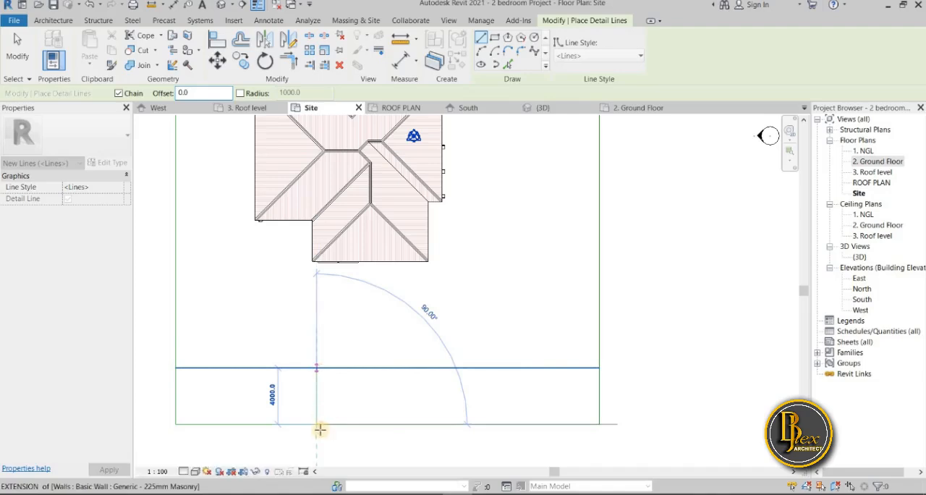
key("Escape")
scroll(393, 377, "down", 1)
middle_click_drag(293, 426, 353, 373)
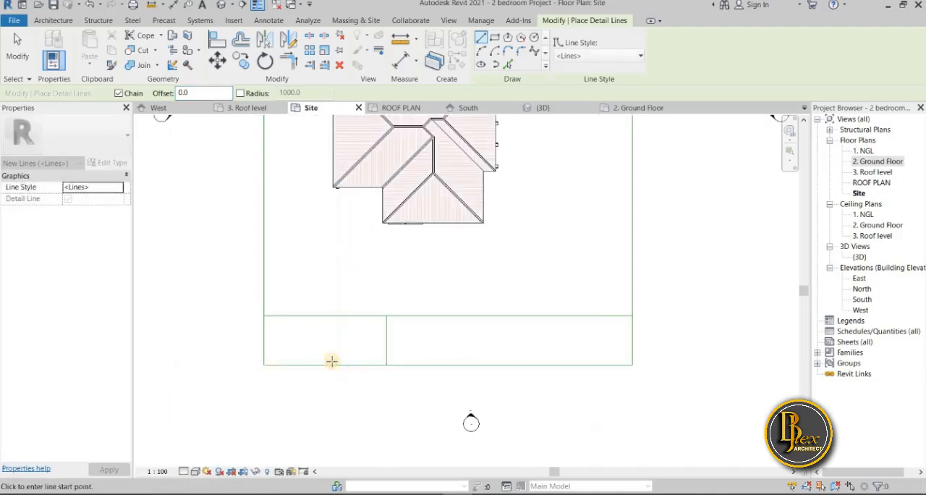
key("Escape")
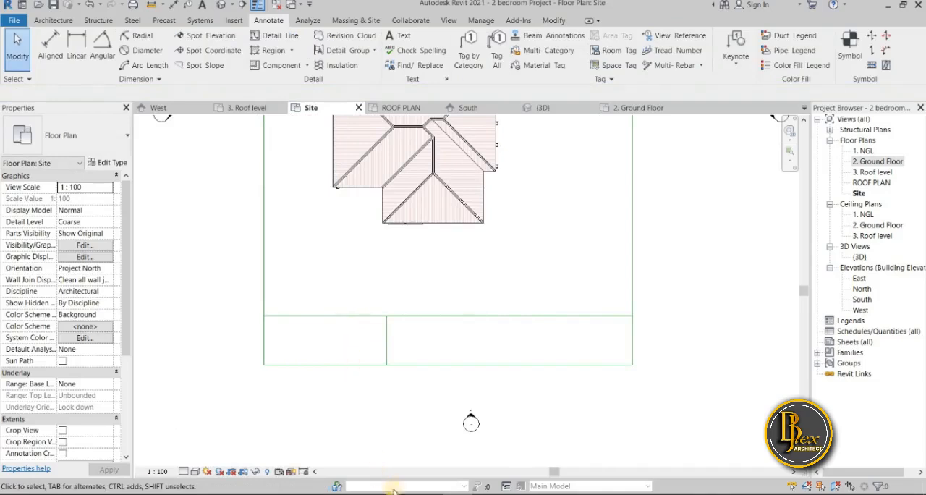
Add a second vertical detail line offset 6000 mm to the left of the short vertical line by picking it
mouse_move(367, 494)
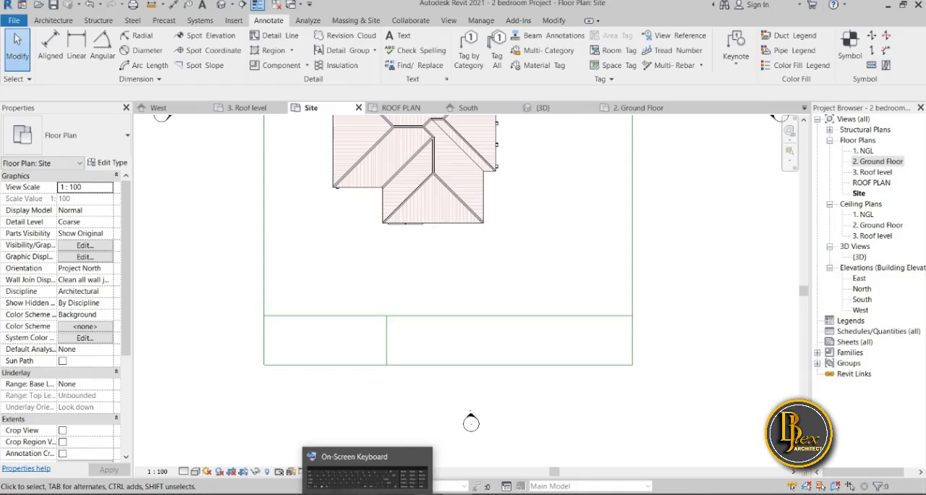
left_click(278, 43)
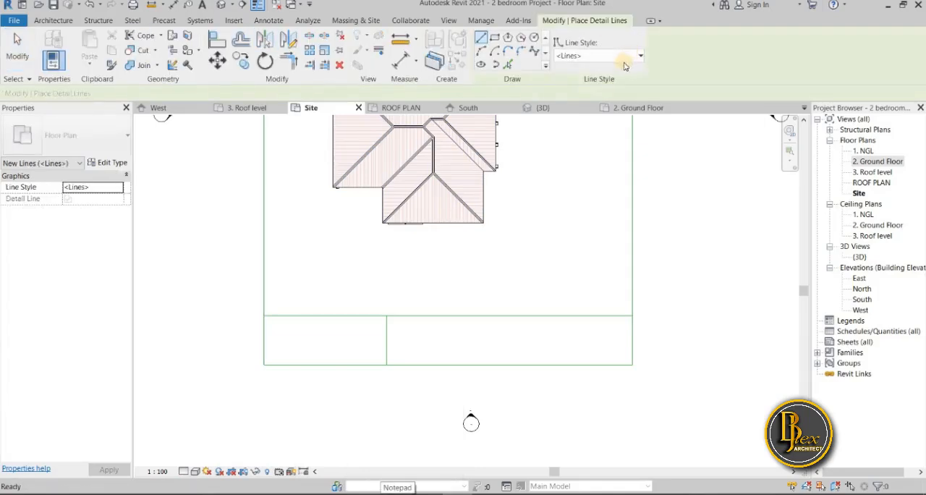
left_click(509, 65)
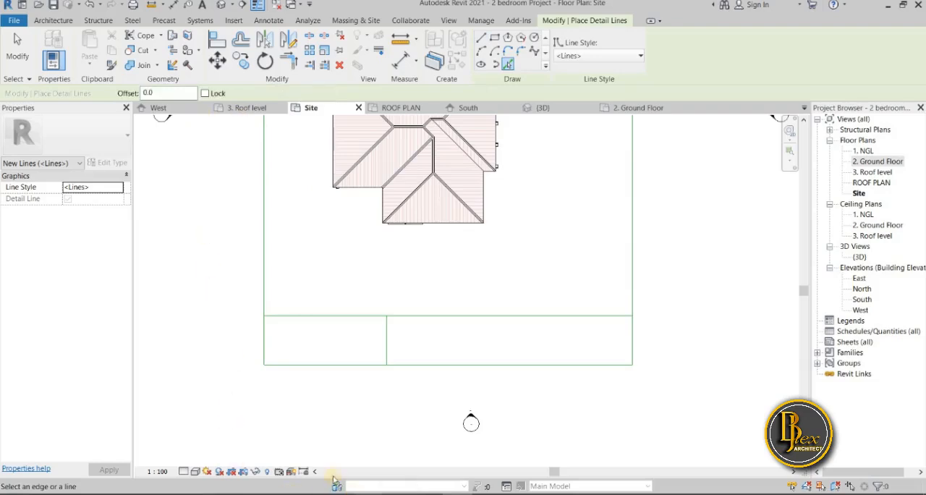
left_click_drag(172, 93, 144, 92)
left_click(320, 393)
left_click(461, 392)
left_click(461, 392)
left_click(657, 357)
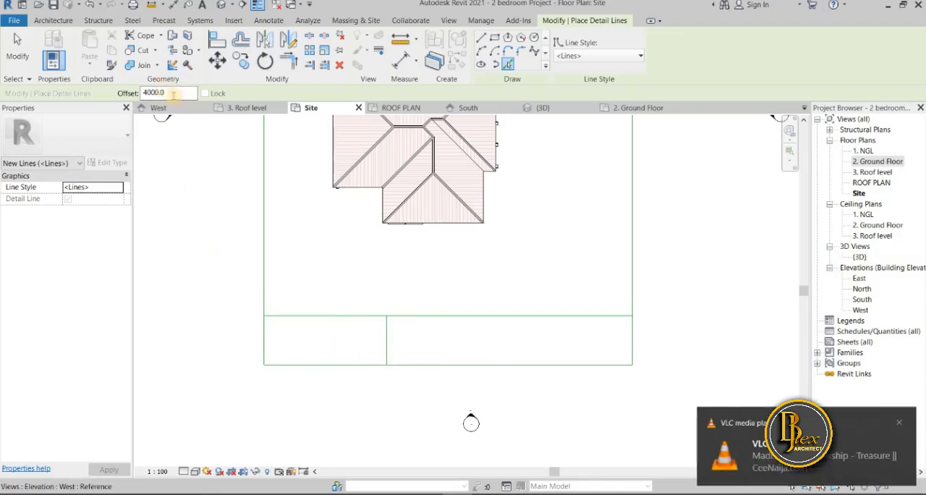
key("shift+Left")
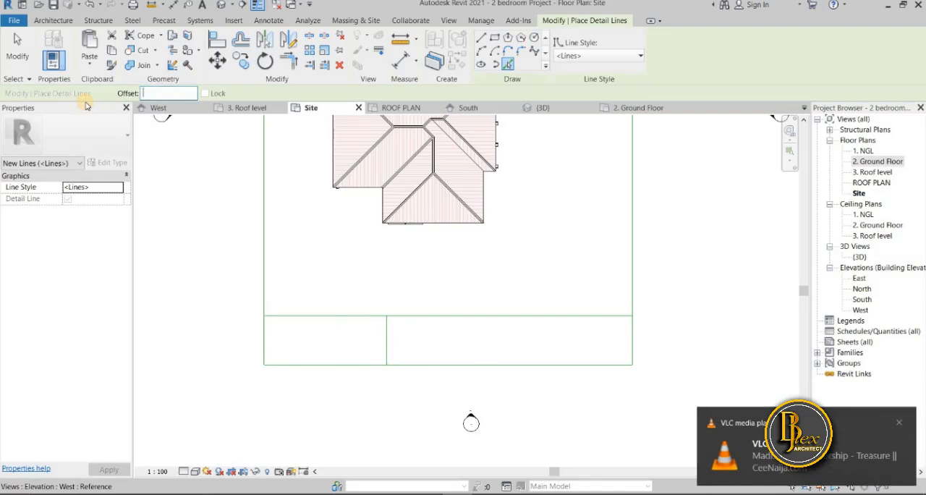
type("6000")
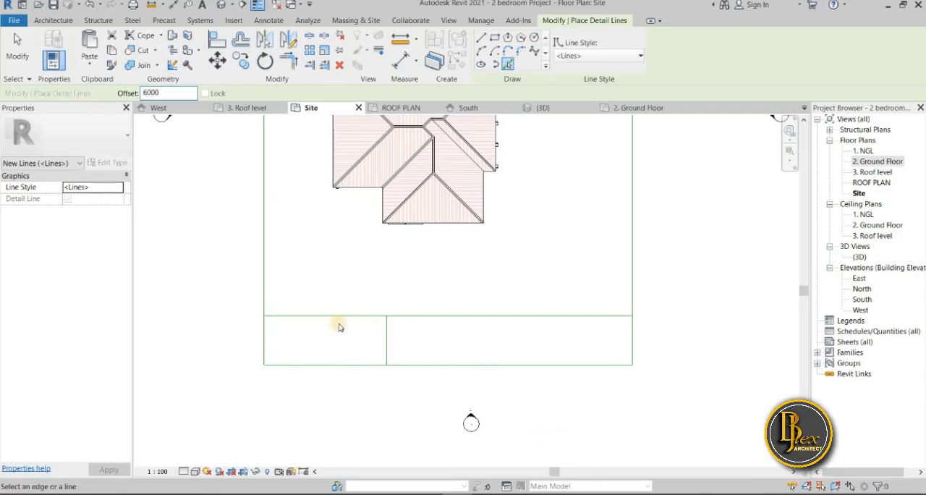
left_click(385, 358)
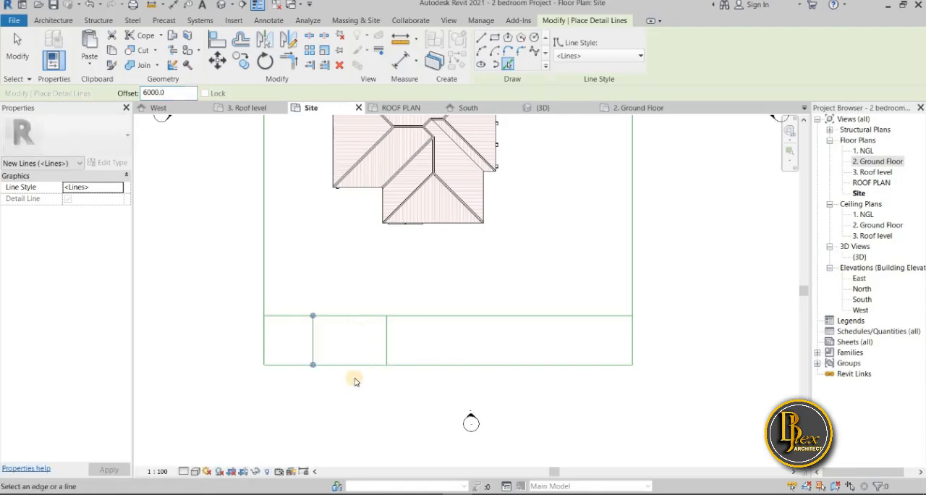
key("Escape")
key("Escape")
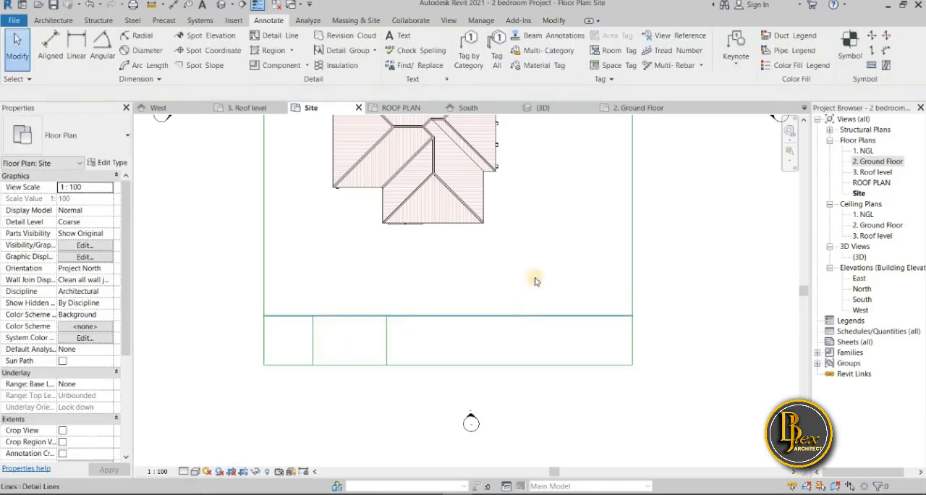
Split the inner front line and the plot's front boundary between the two short vertical lines, about 7000 mm from the left boundary
scroll(436, 436, "down", 2)
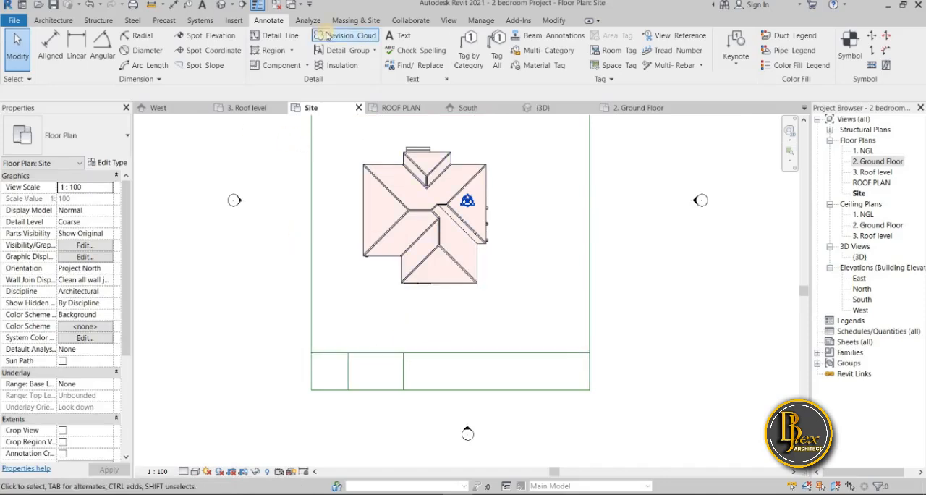
left_click(277, 34)
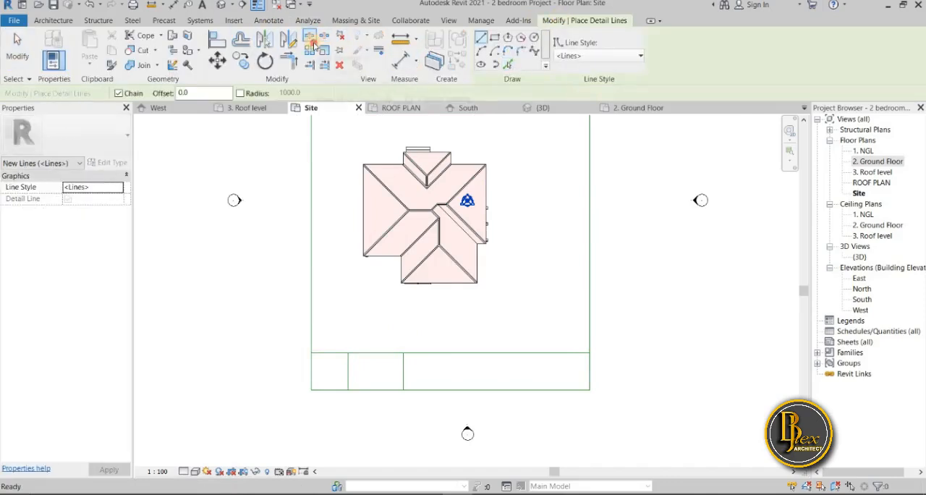
left_click(312, 42)
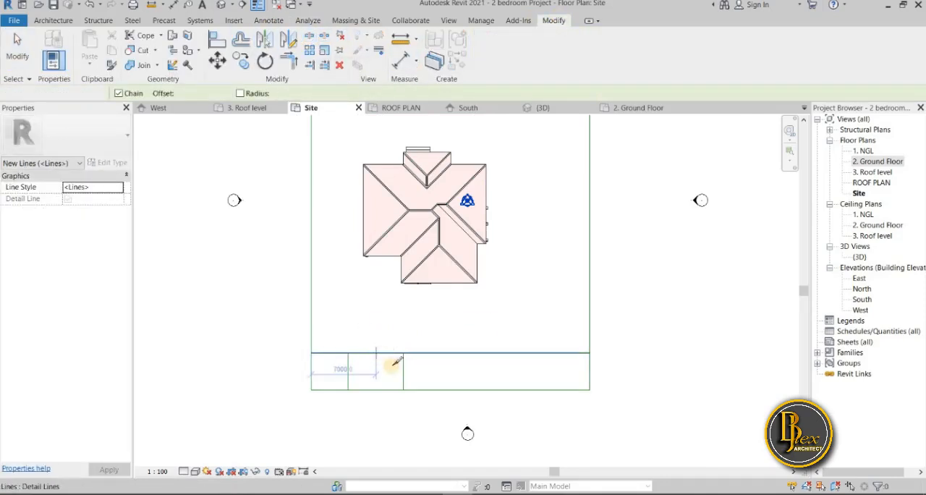
left_click(377, 354)
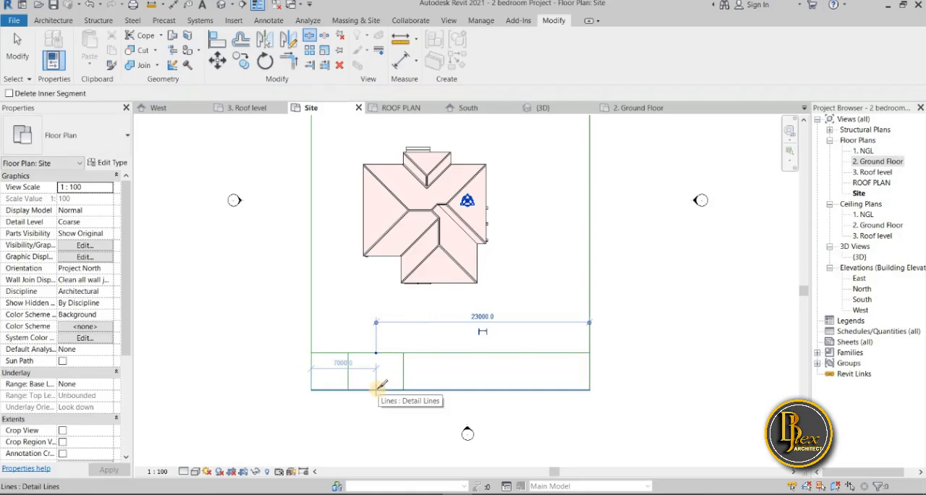
left_click(376, 390)
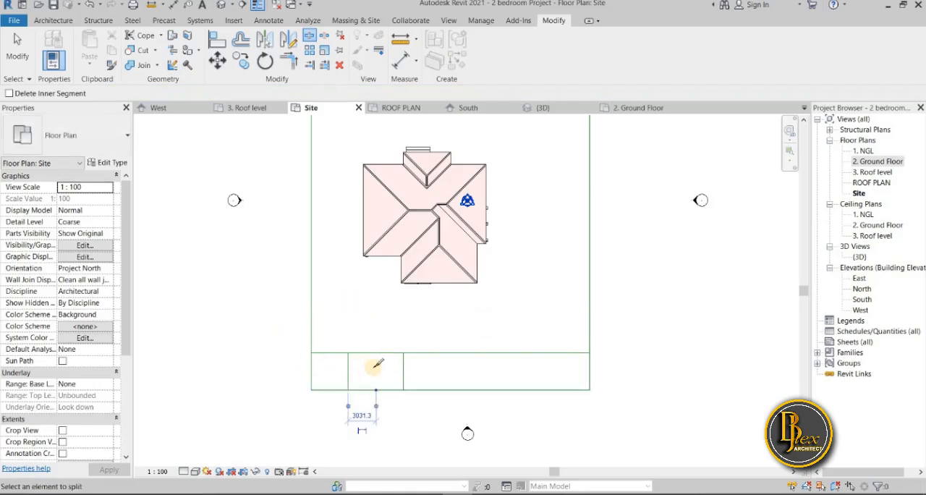
Add a detail line offset 3000 mm inward from the plot's right boundary by picking that line
scroll(378, 361, "up", 4)
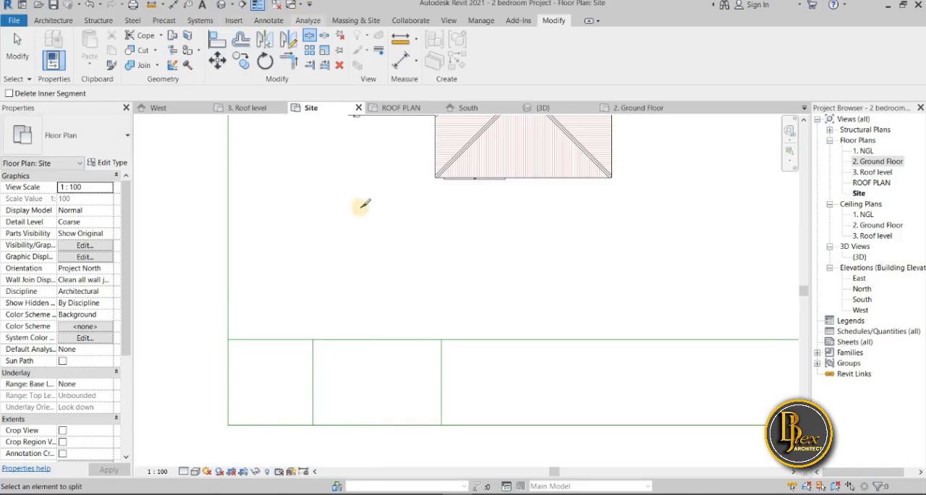
scroll(337, 213, "down", 2)
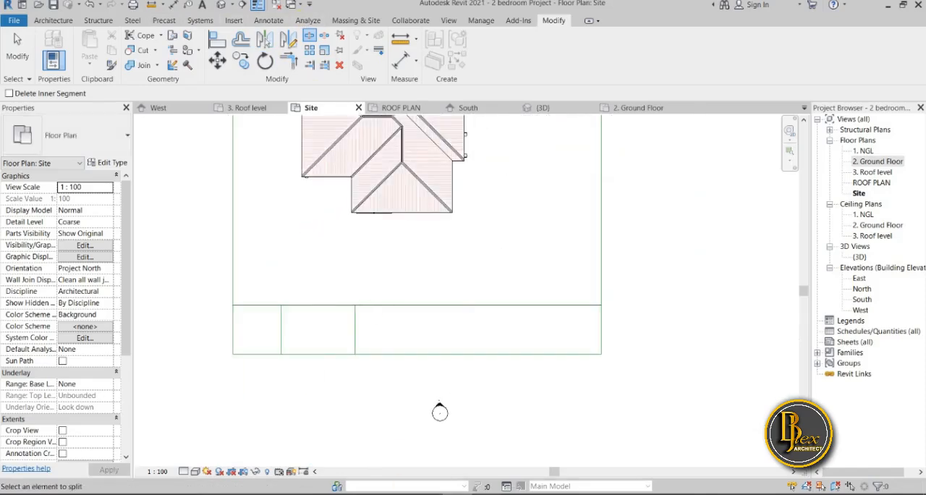
scroll(680, 332, "up", 2)
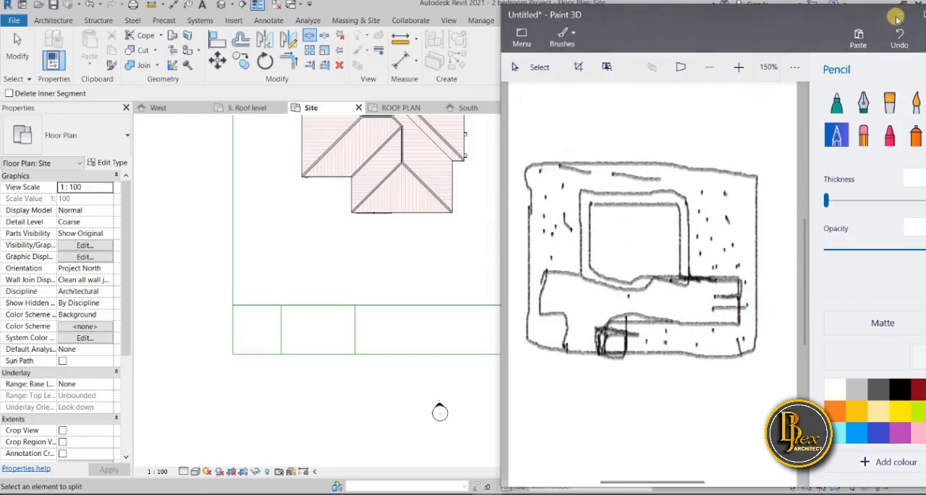
middle_click_drag(395, 358, 318, 396)
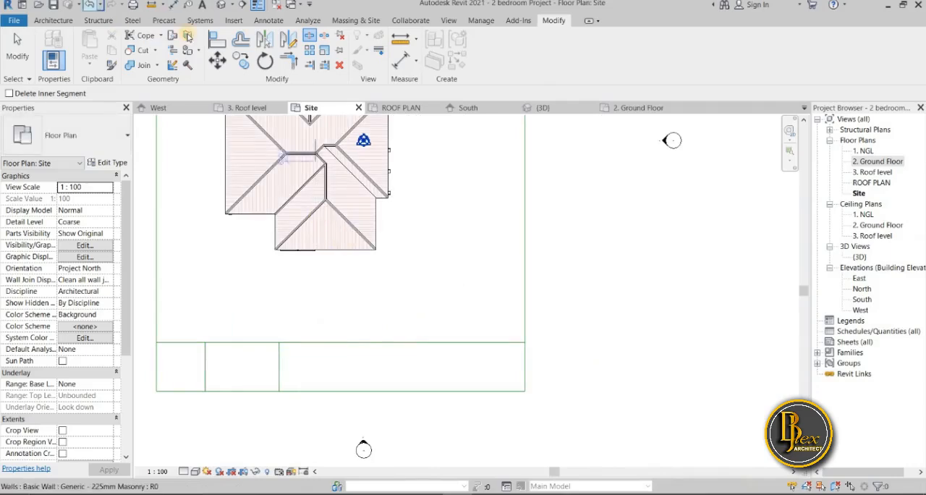
left_click(268, 22)
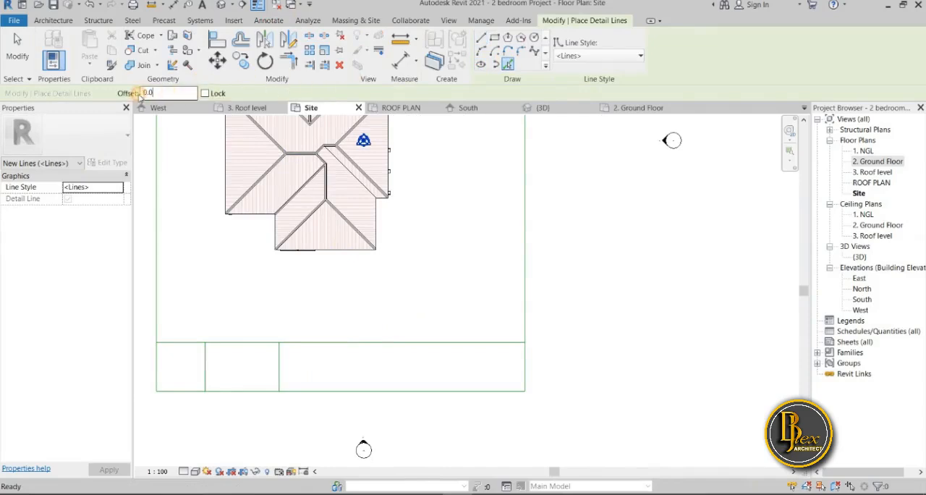
left_click(142, 95)
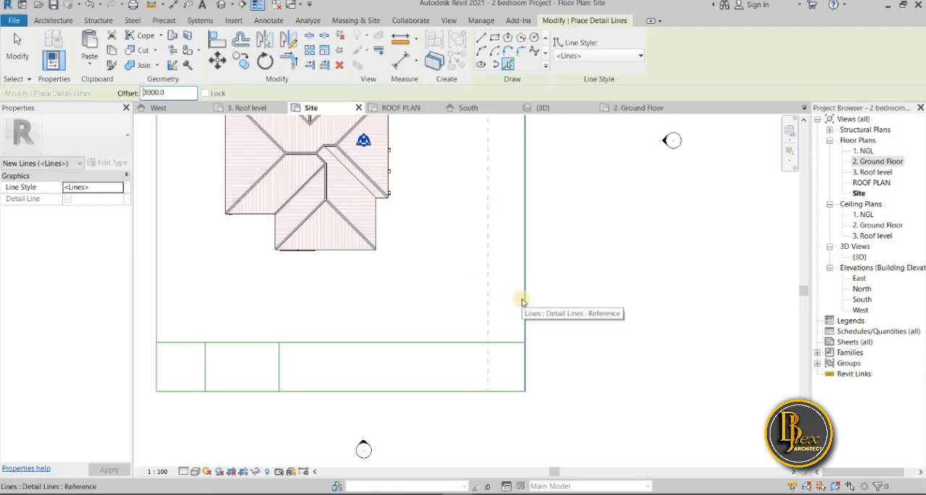
left_click(523, 302)
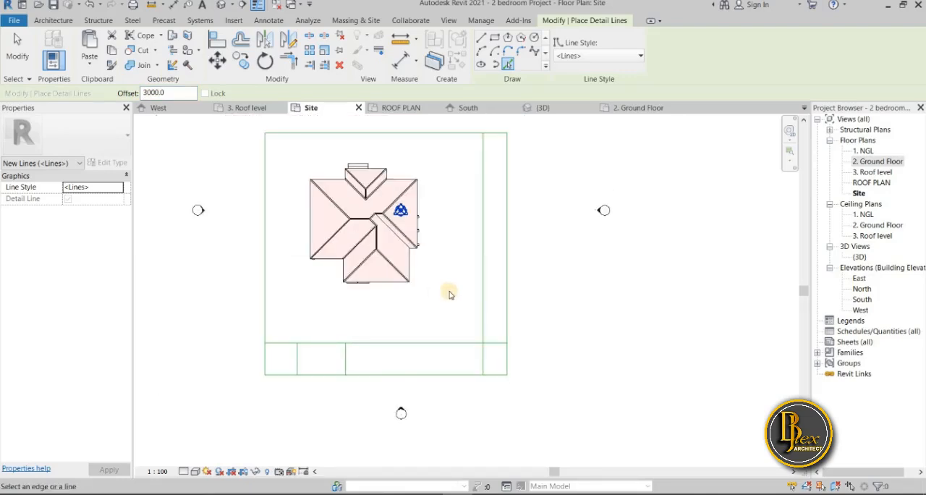
Trim the inner front line and the inner right line to form a corner
scroll(450, 294, "up", 2)
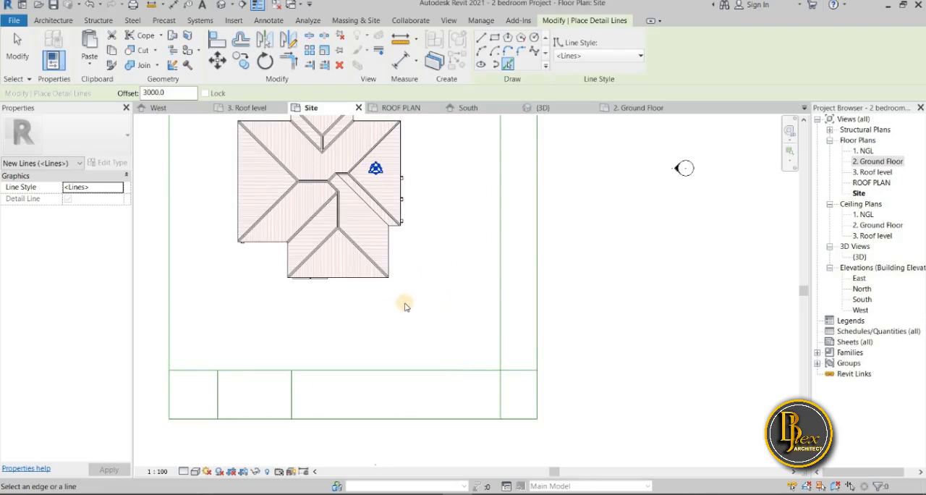
key("Escape")
key("Escape")
key("t")
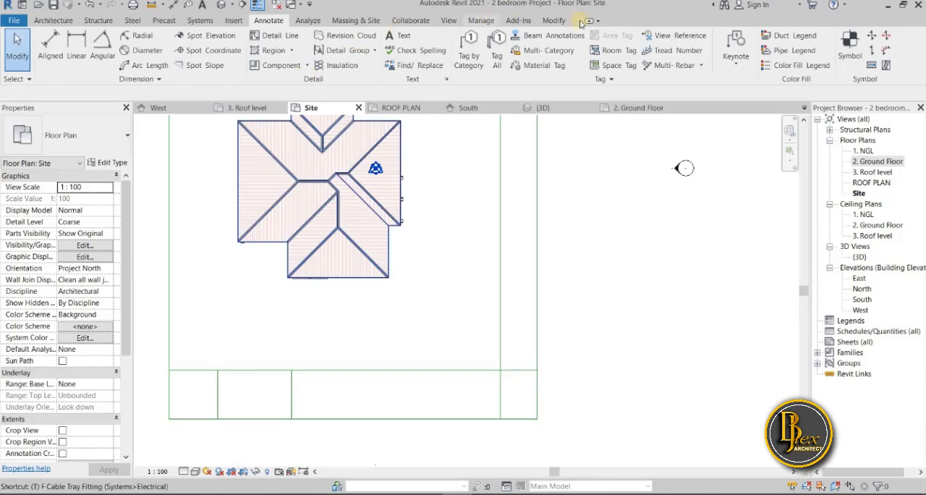
key("r")
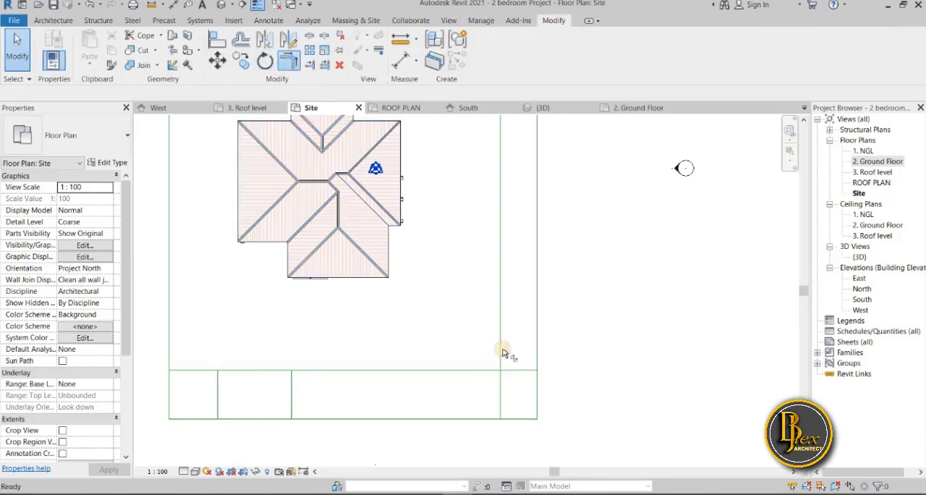
left_click(472, 371)
left_click(501, 339)
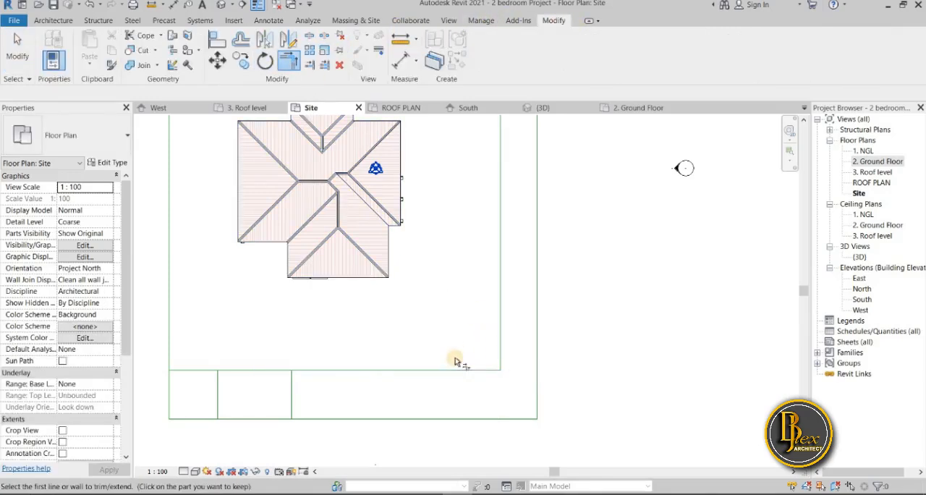
Try trimming the longer inner front segment to the left short line and deleting it, and undo the deletion
left_click(212, 391)
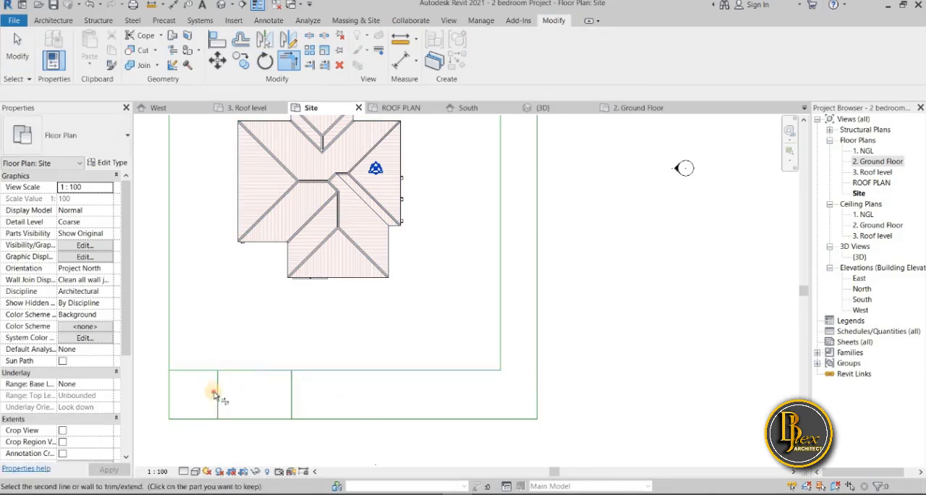
key("Escape")
key("Escape")
left_click(258, 370)
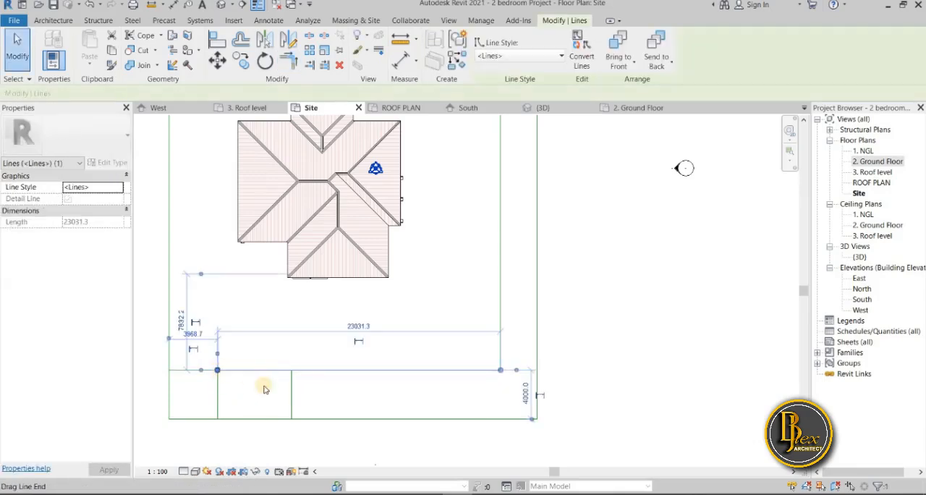
key("Delete")
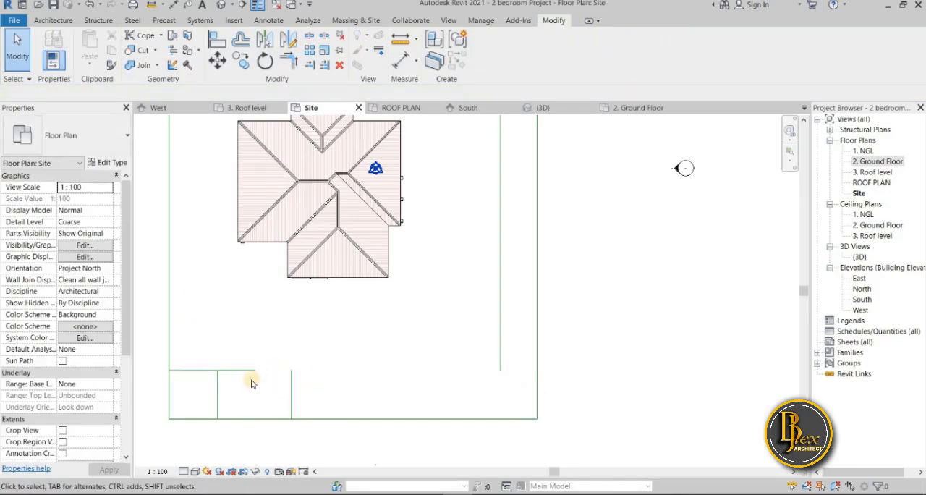
key("ctrl+z")
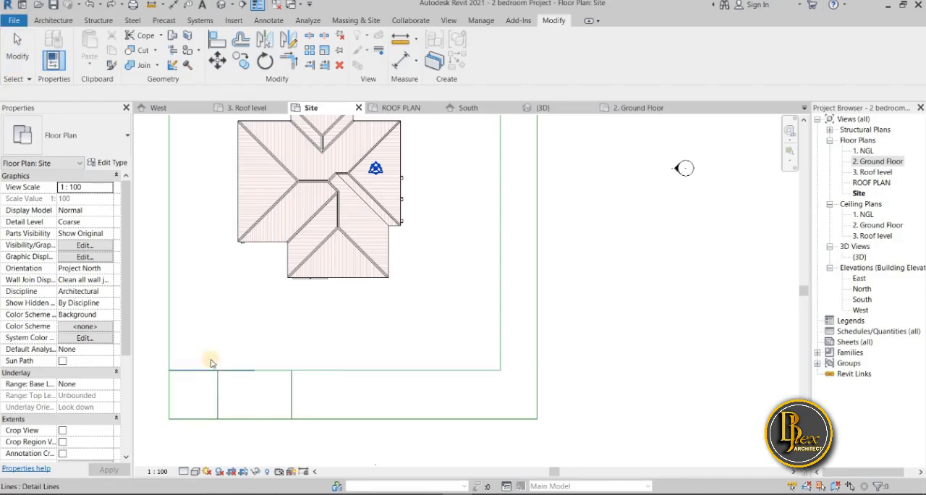
Trim the two inner front segments to corners with the left and right short vertical lines, leaving the entrance between them open
left_click(297, 63)
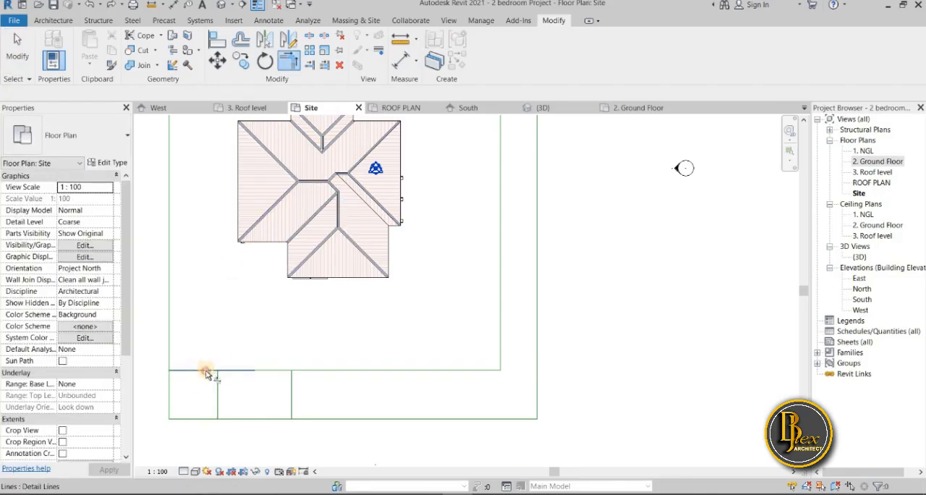
left_click(217, 375)
left_click(208, 374)
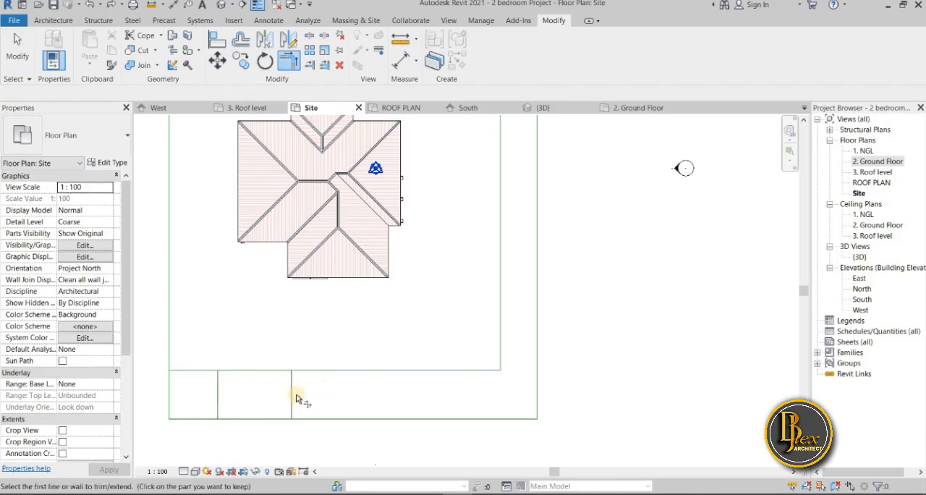
left_click(320, 374)
Review the trimmed site layout, check the 3D and 2. Ground Floor views, and return to the Site plan
scroll(362, 316, "down", 4)
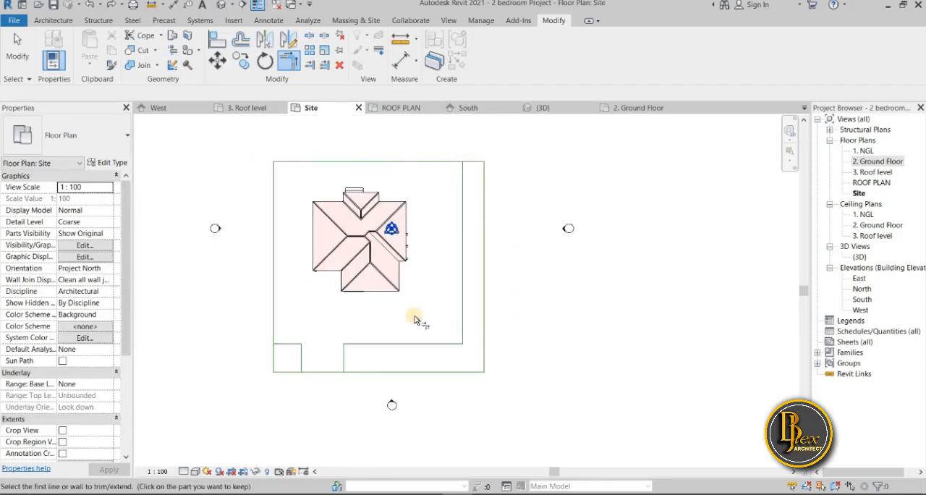
scroll(415, 316, "up", 3)
scroll(423, 323, "down", 3)
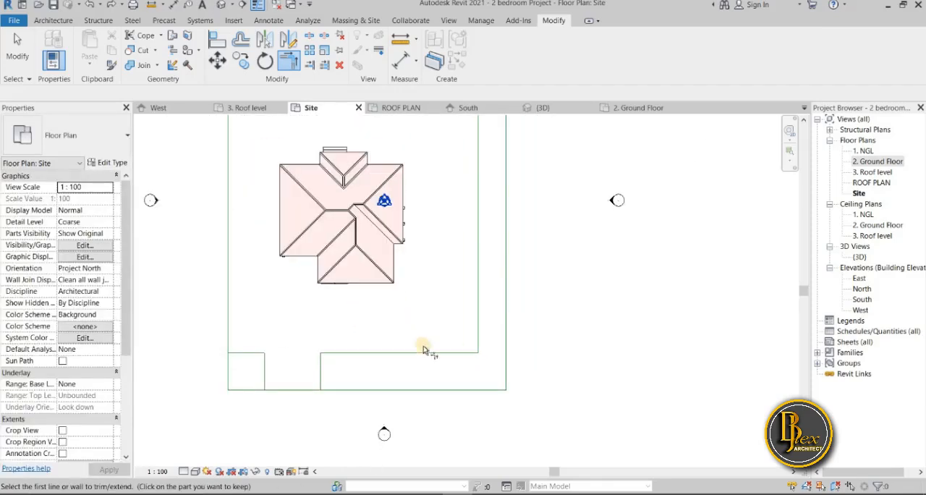
scroll(408, 288, "up", 2)
scroll(507, 301, "down", 2)
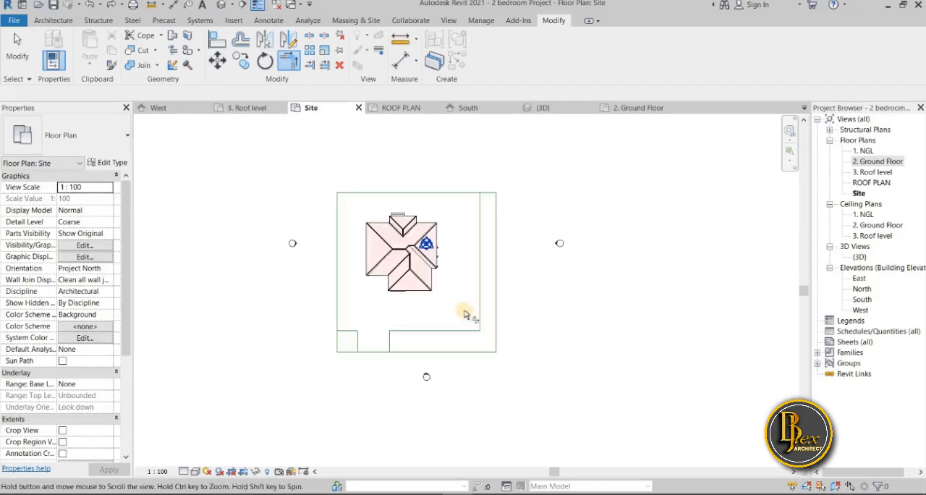
scroll(357, 296, "up", 3)
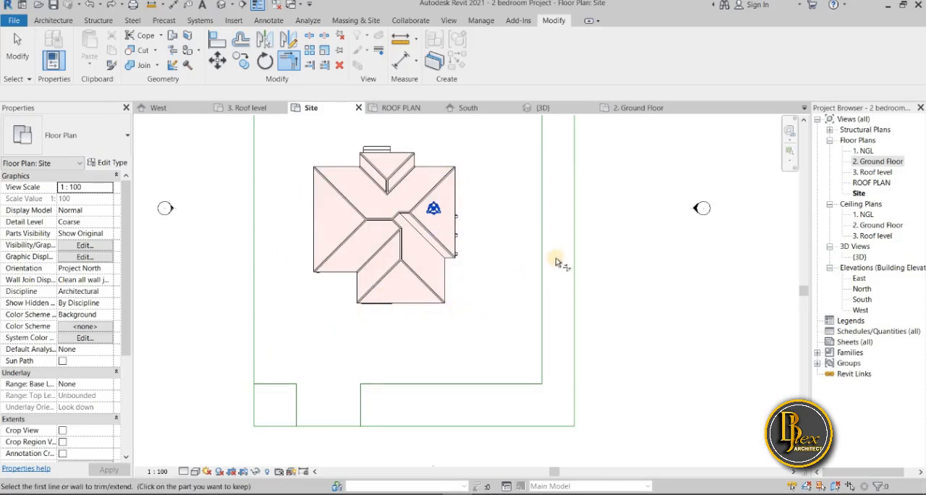
left_click(554, 109)
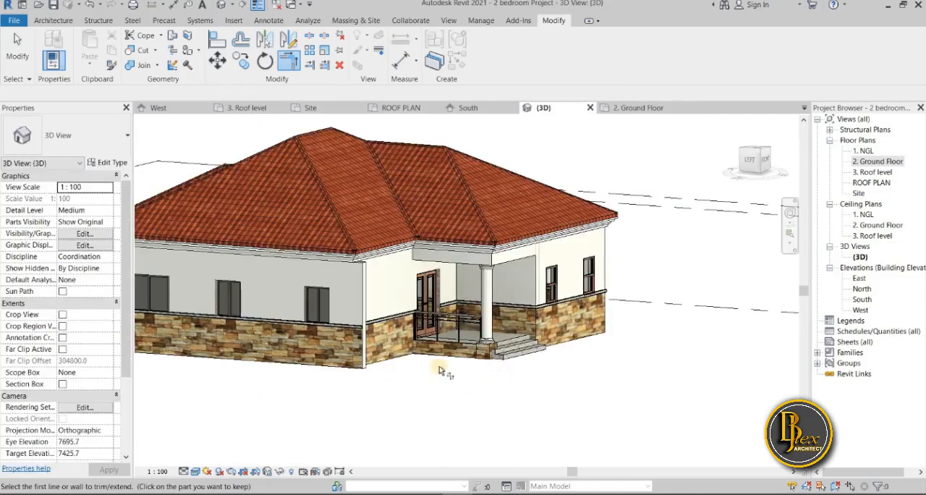
left_click(637, 109)
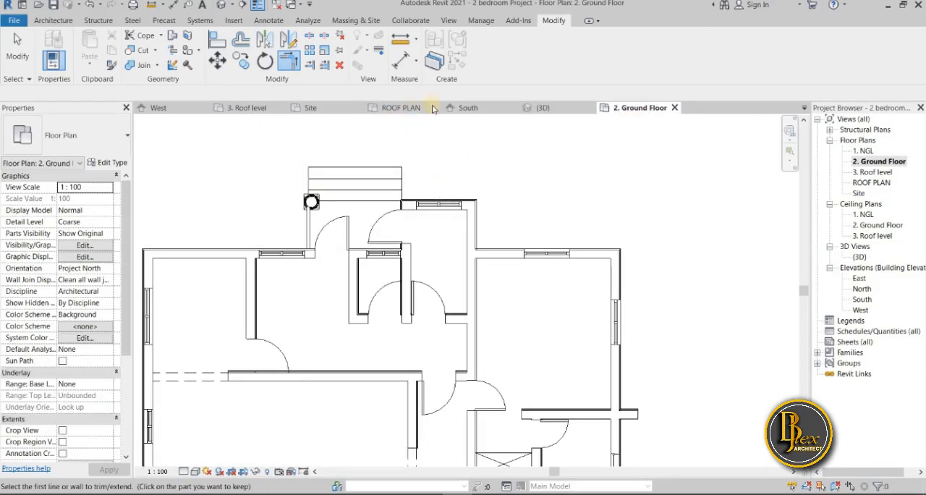
left_click(312, 108)
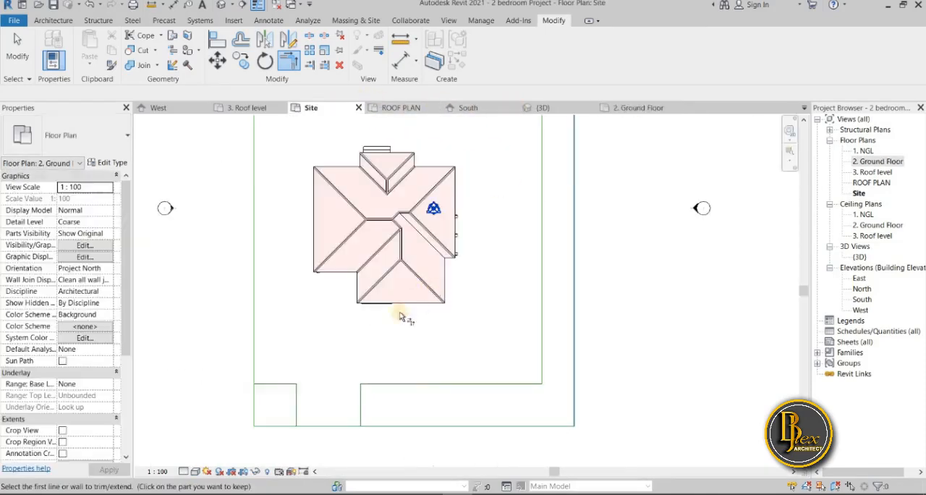
Start a new floor boundary sketch and switch to the 1. NGL floor plan, framing the house
scroll(354, 295, "up", 3)
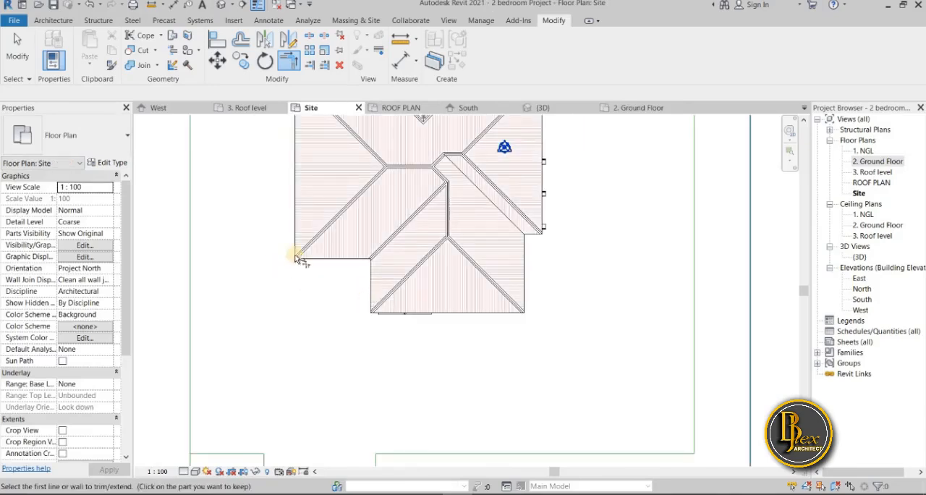
left_click(40, 20)
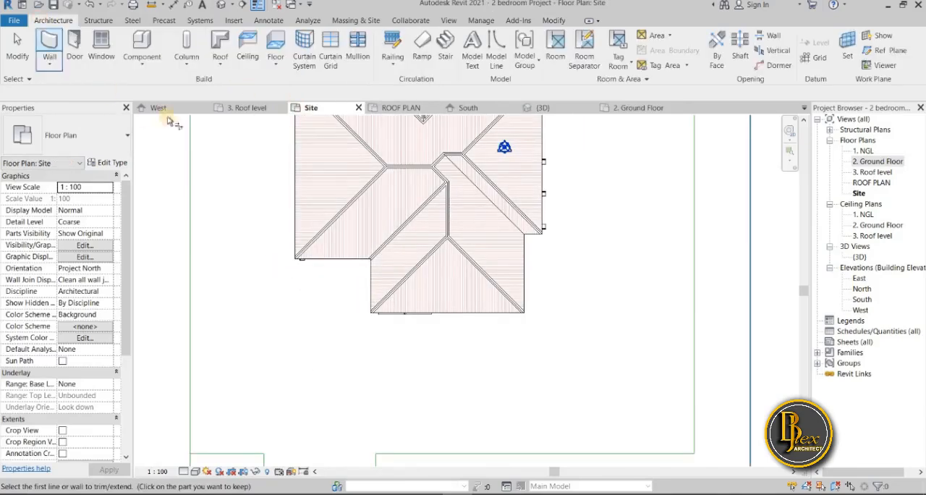
left_click(273, 42)
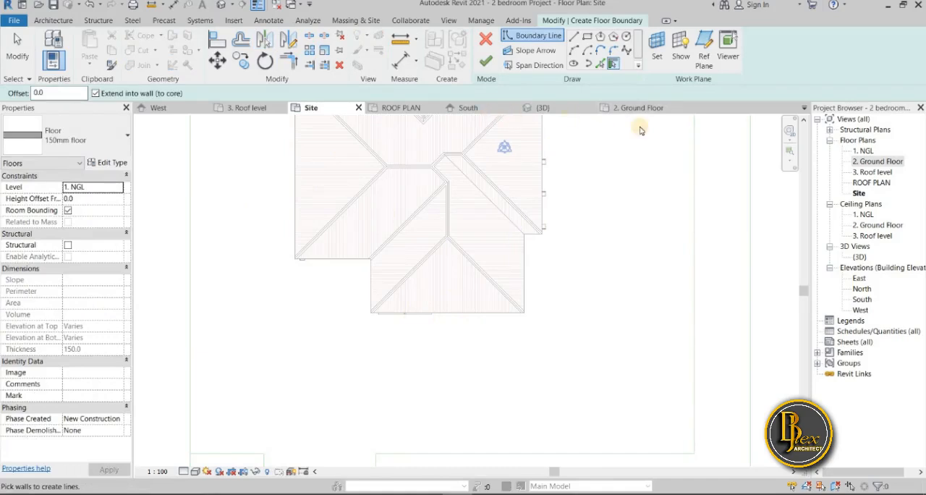
double_click(872, 153)
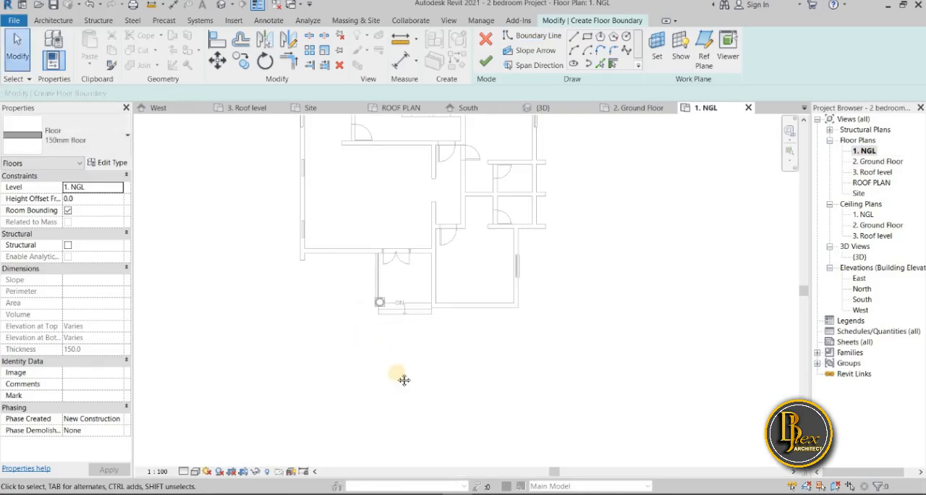
scroll(395, 345, "down", 2)
scroll(329, 285, "up", 2)
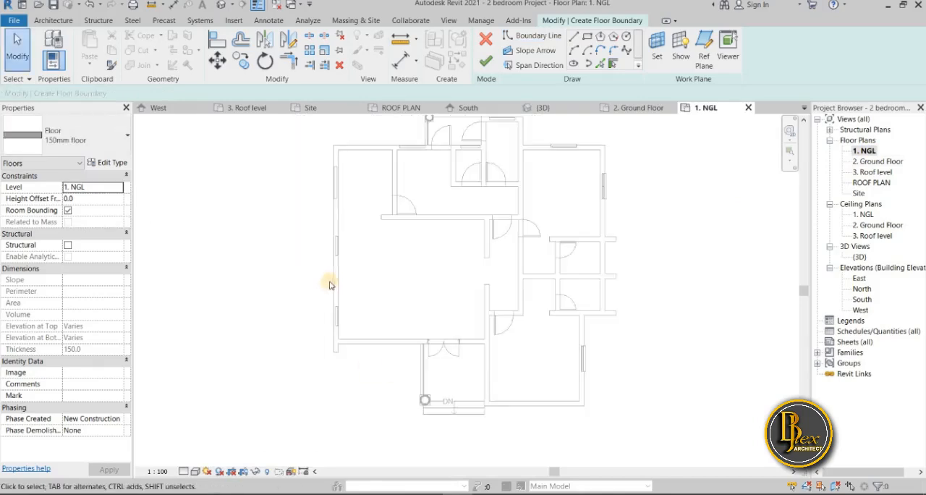
middle_click_drag(305, 285, 299, 290)
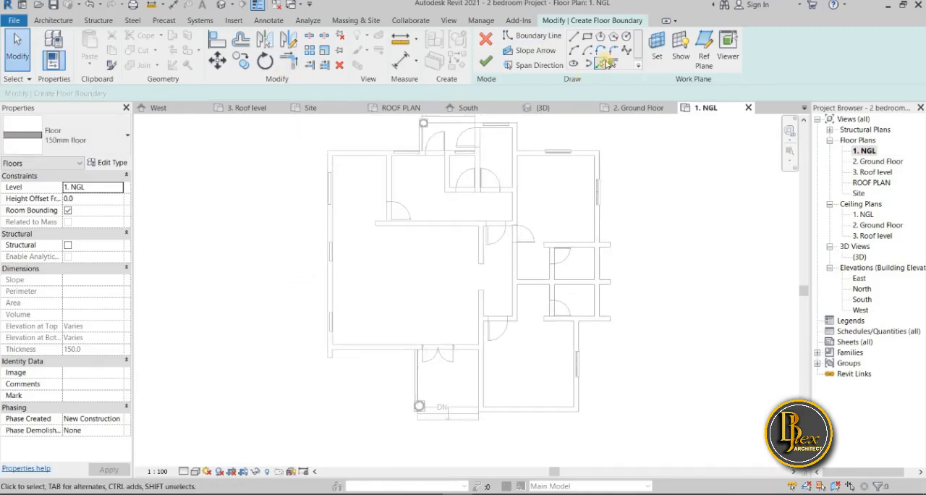
Duplicate the 150mm floor type under the name "walkway"
left_click(106, 164)
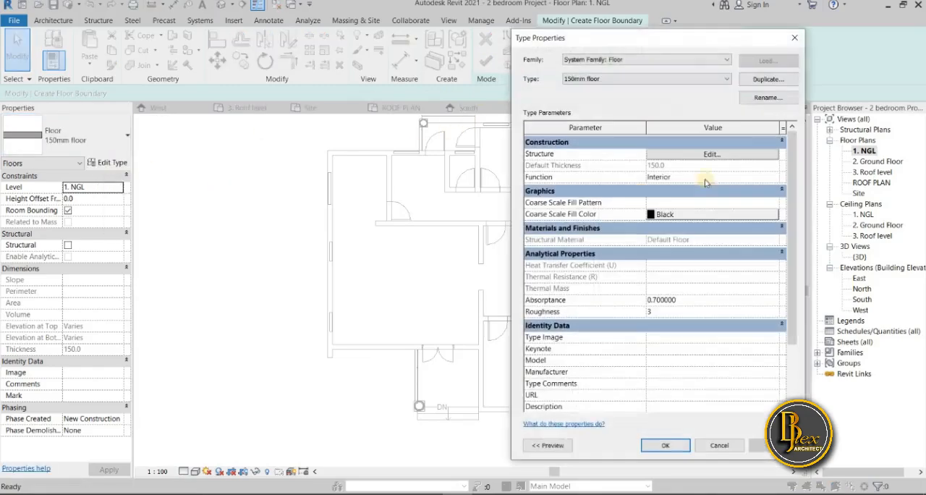
left_click_drag(589, 35, 444, 34)
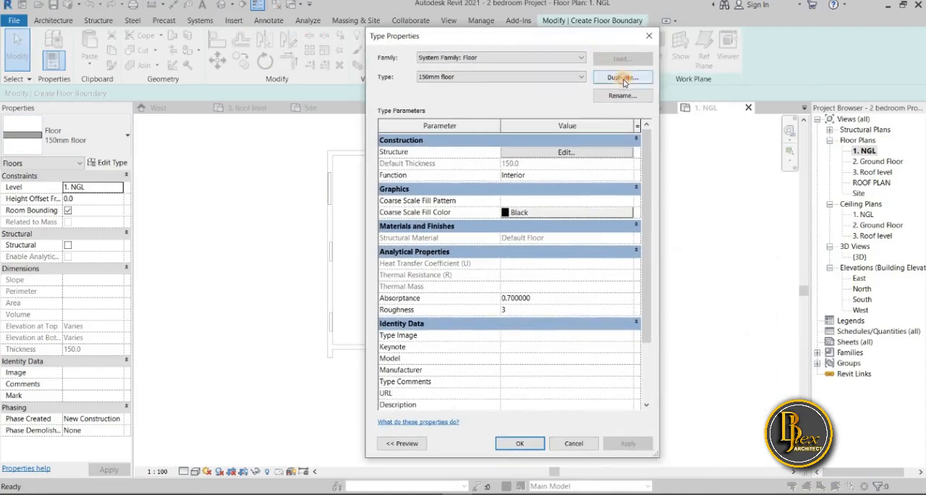
left_click(625, 78)
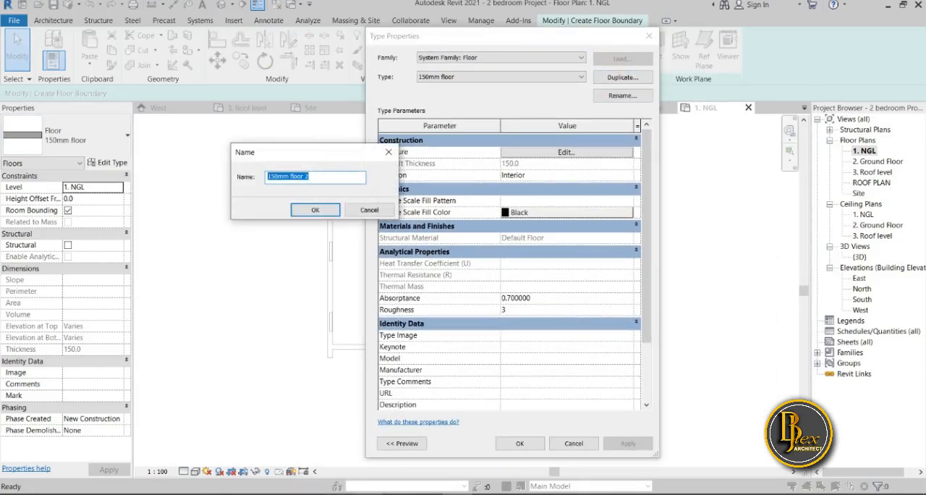
left_click(320, 175)
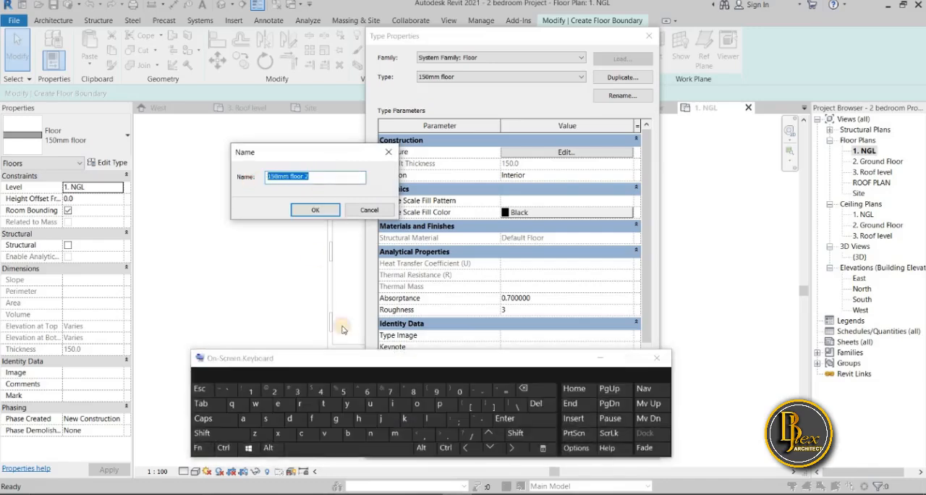
left_click(255, 404)
left_click(243, 418)
left_click(434, 419)
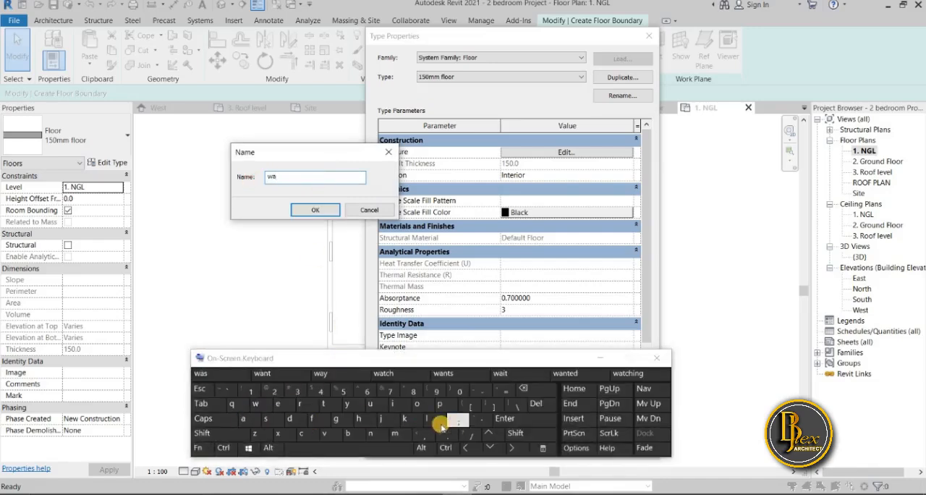
left_click(403, 418)
left_click(255, 404)
left_click(243, 419)
left_click(351, 407)
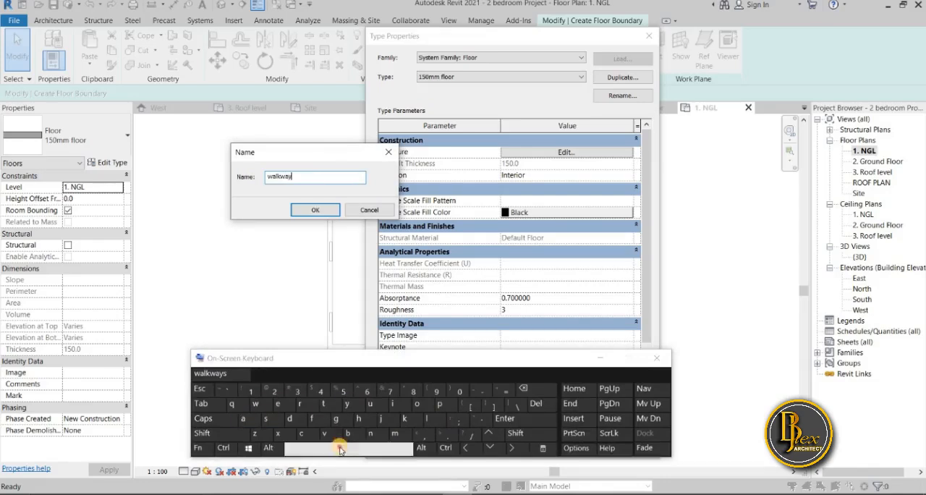
left_click(340, 447)
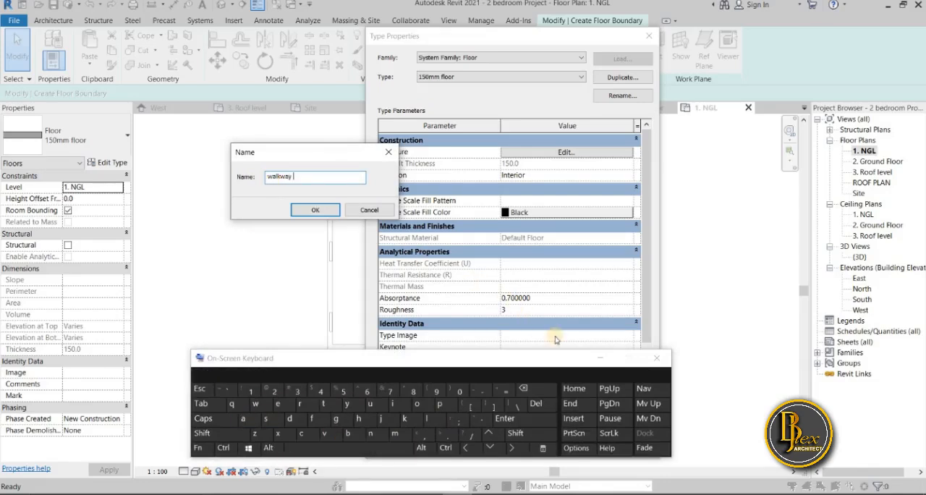
left_click(598, 359)
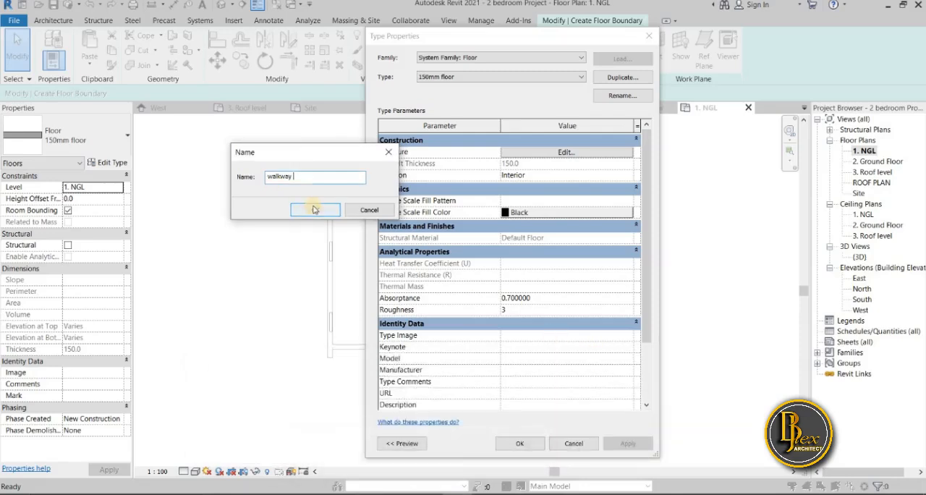
left_click(317, 209)
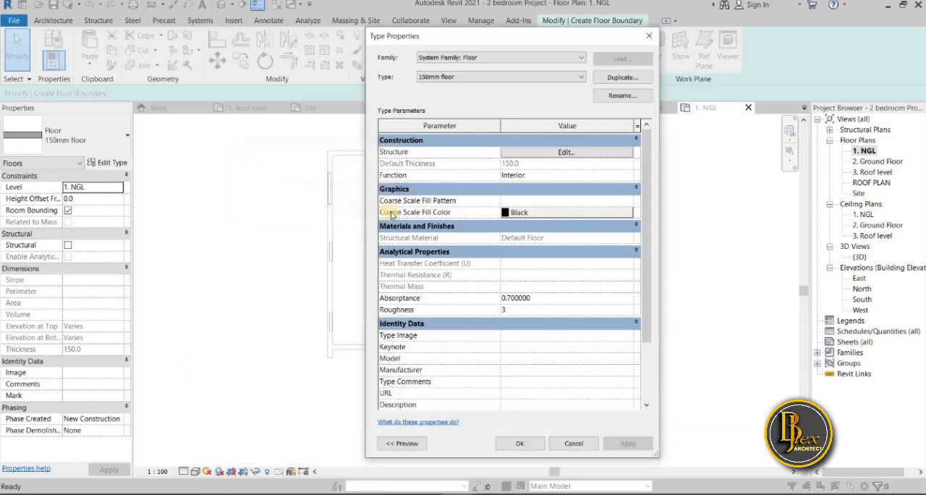
Edit the walkway type's structure layer material by duplicating the Default Floor material and naming the copy "walkway"
left_click(581, 152)
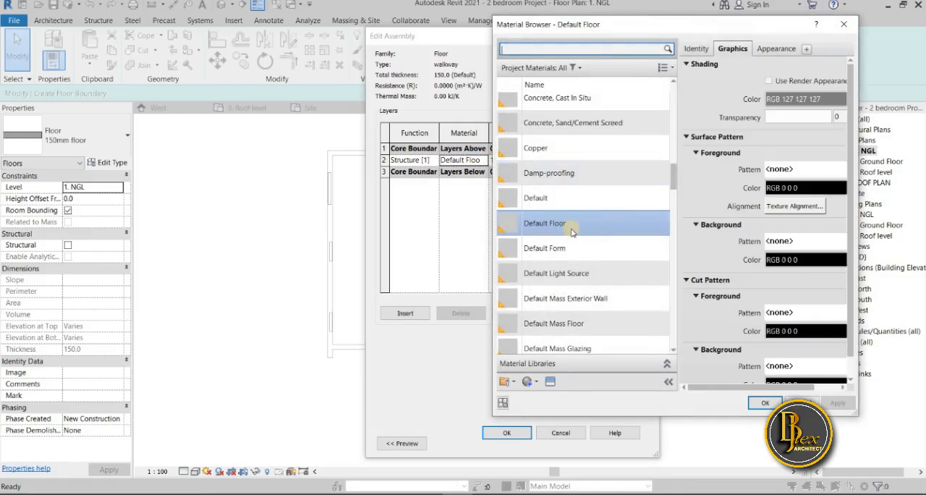
scroll(545, 319, "down", 1)
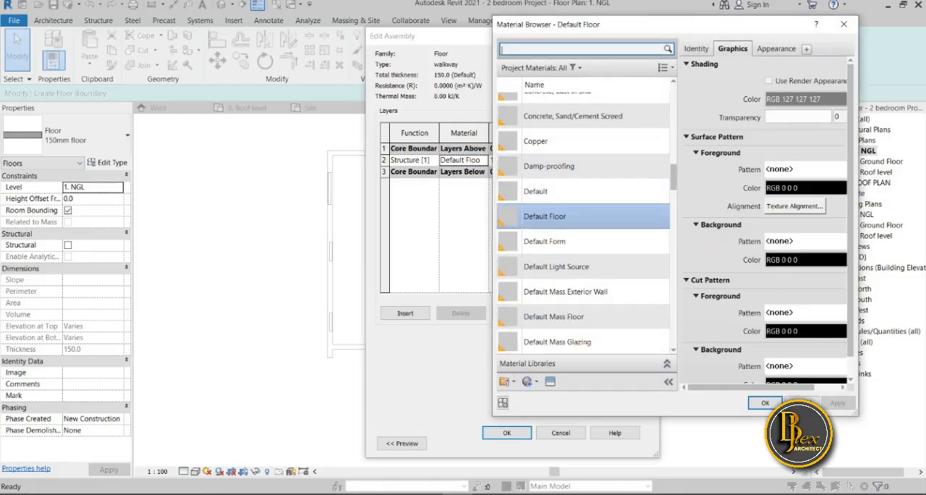
left_click(440, 493)
left_click(569, 213)
right_click(568, 214)
left_click(590, 231)
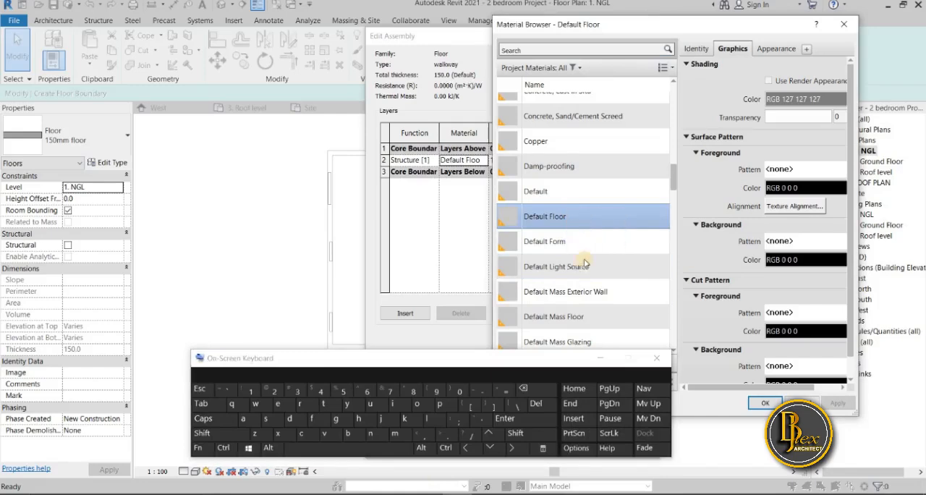
left_click(255, 404)
left_click(243, 418)
left_click(427, 418)
left_click(404, 418)
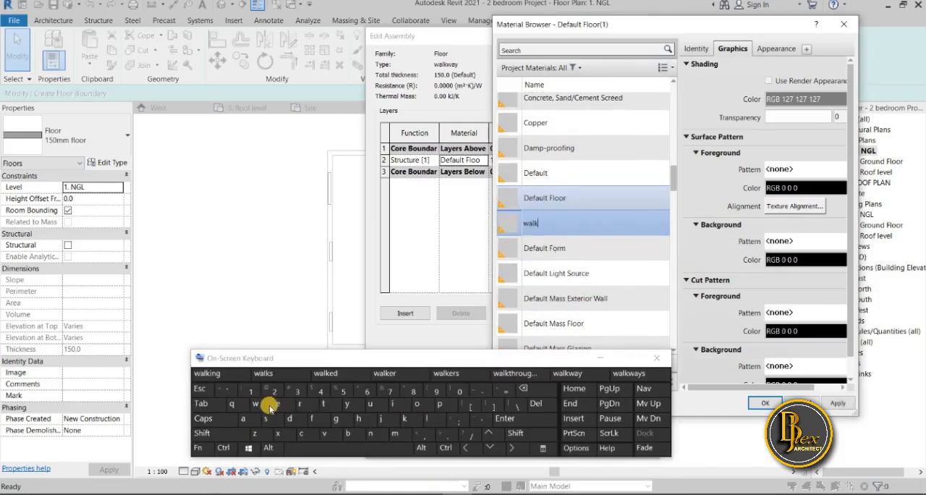
left_click(256, 404)
left_click(243, 418)
left_click(348, 406)
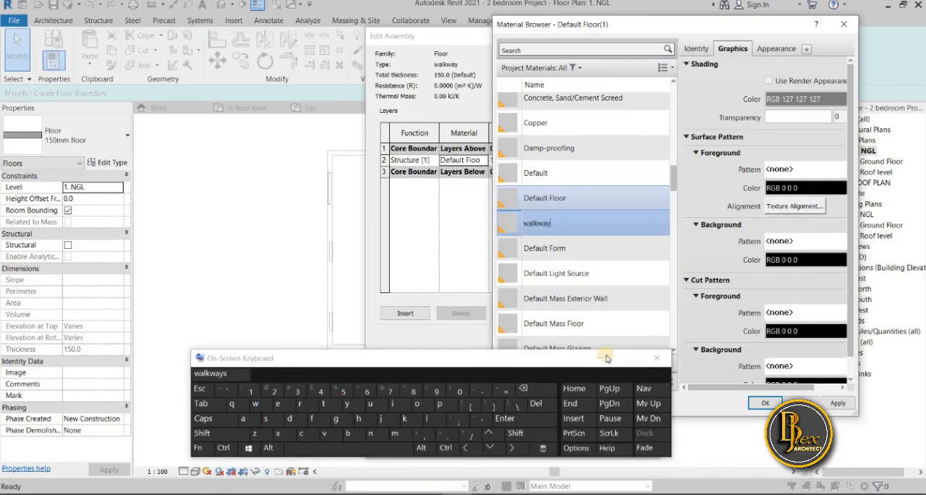
left_click(656, 358)
scroll(619, 328, "down", 2)
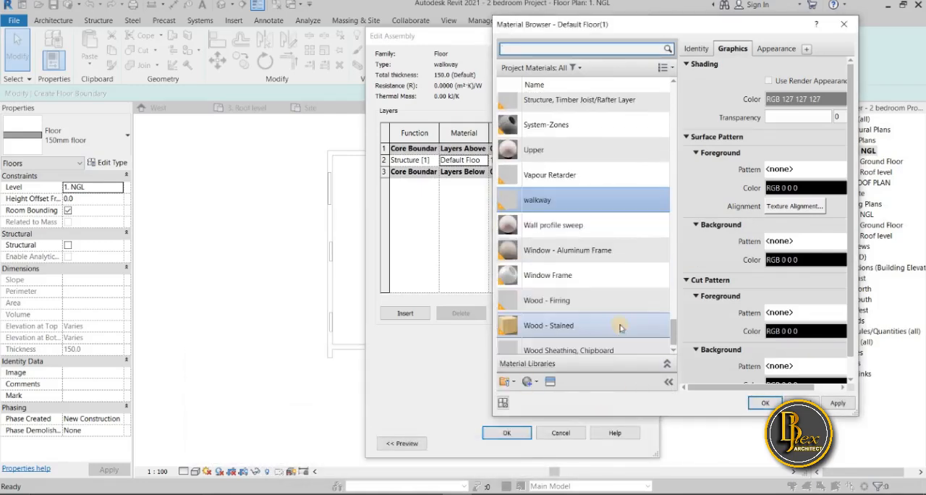
Duplicate the walkway material's appearance asset and expand the Appearance Library in the Asset Browser
left_click(779, 51)
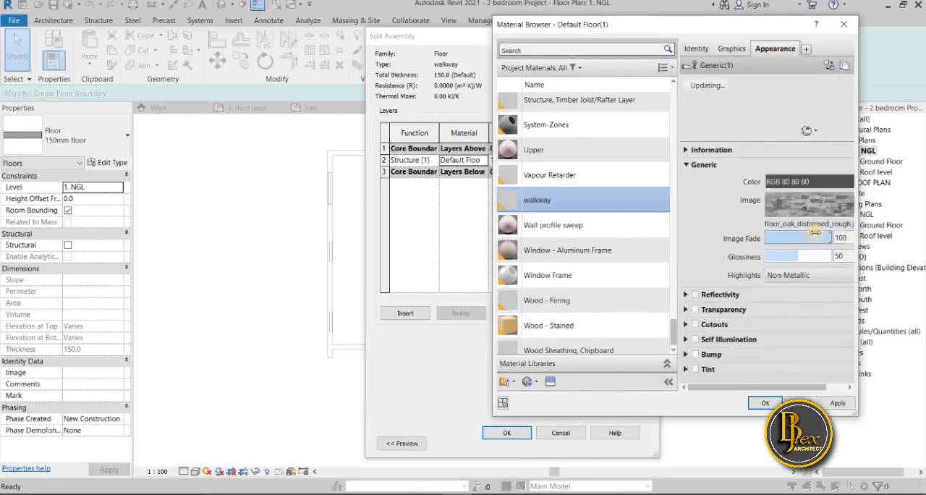
left_click(845, 65)
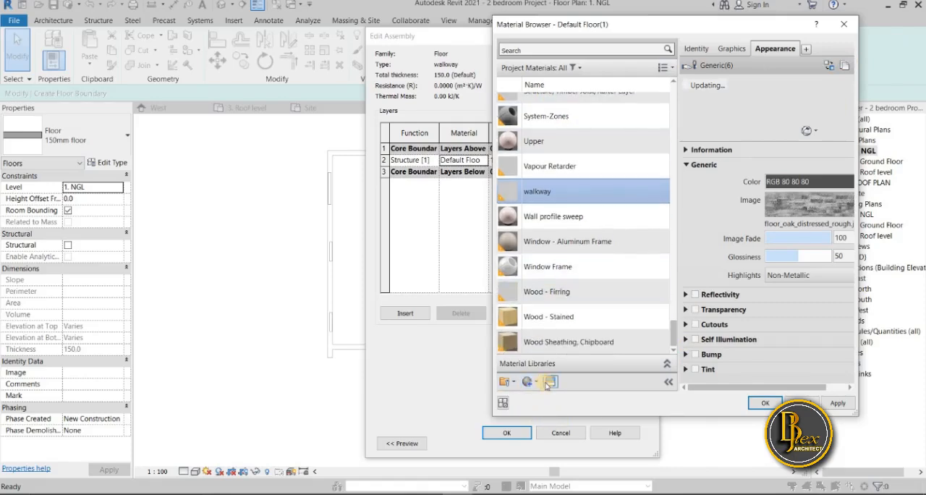
left_click(548, 382)
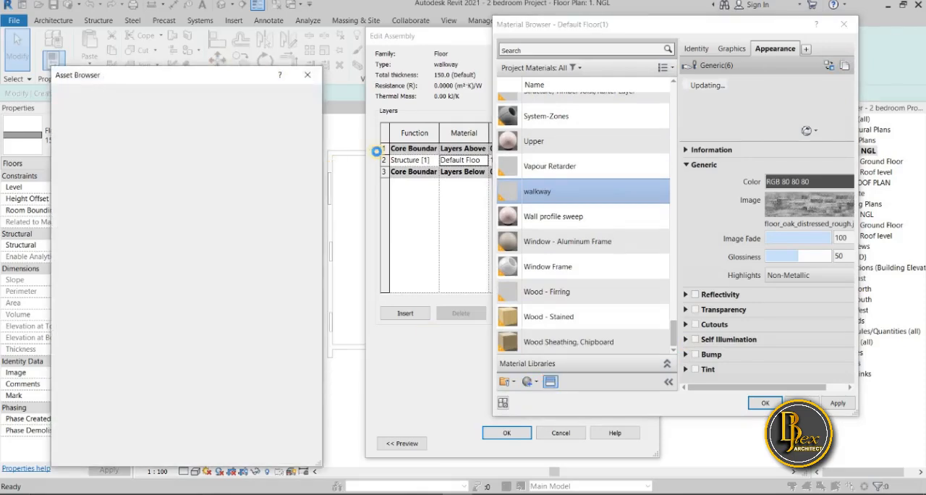
left_click_drag(165, 78, 297, 65)
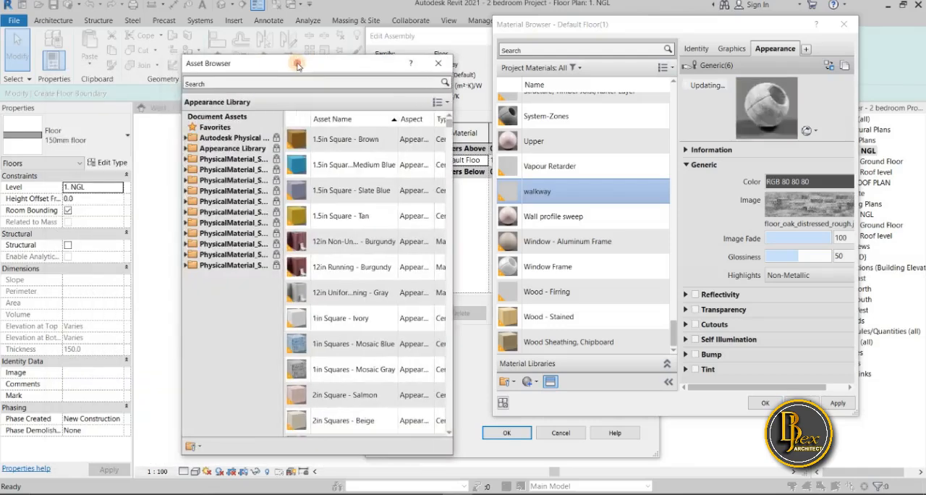
left_click(186, 149)
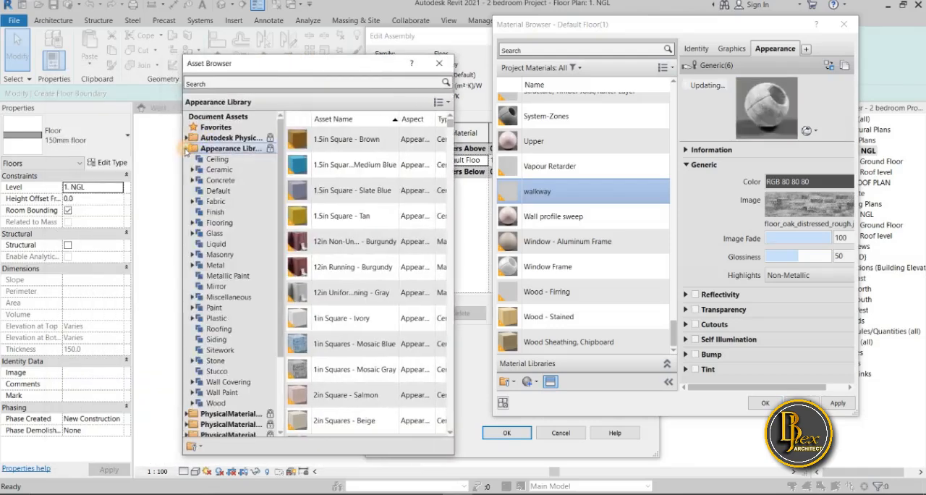
Browse the Stone category of the Appearance Library for a suitable walkway texture
left_click(214, 360)
scroll(353, 351, "down", 6)
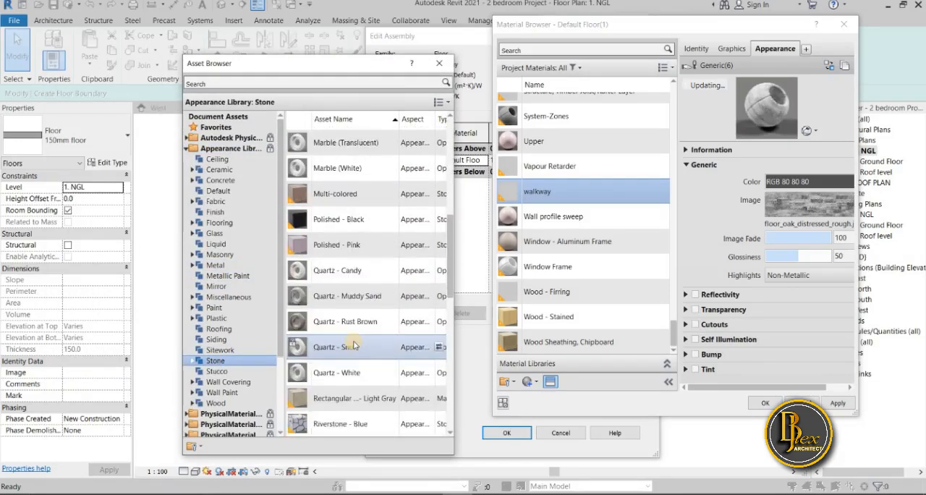
scroll(353, 347, "down", 6)
scroll(348, 347, "up", 5)
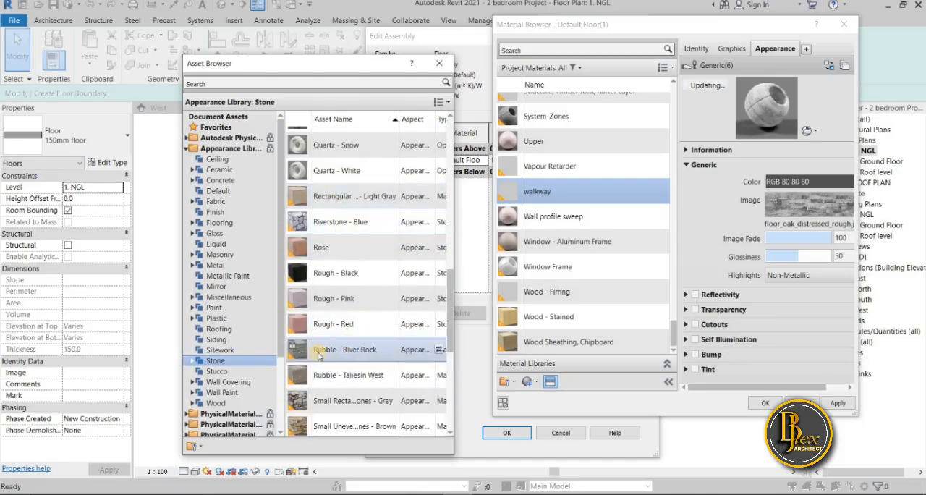
scroll(319, 354, "down", 5)
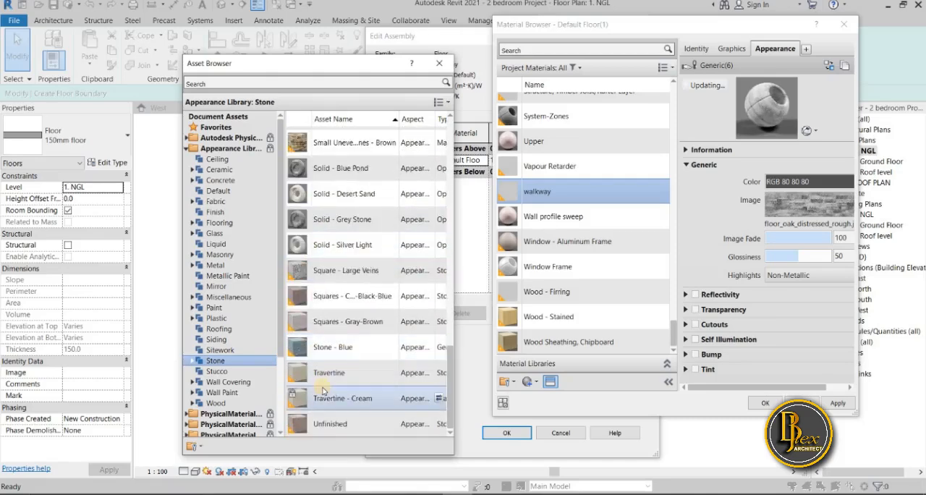
scroll(410, 273, "up", 10)
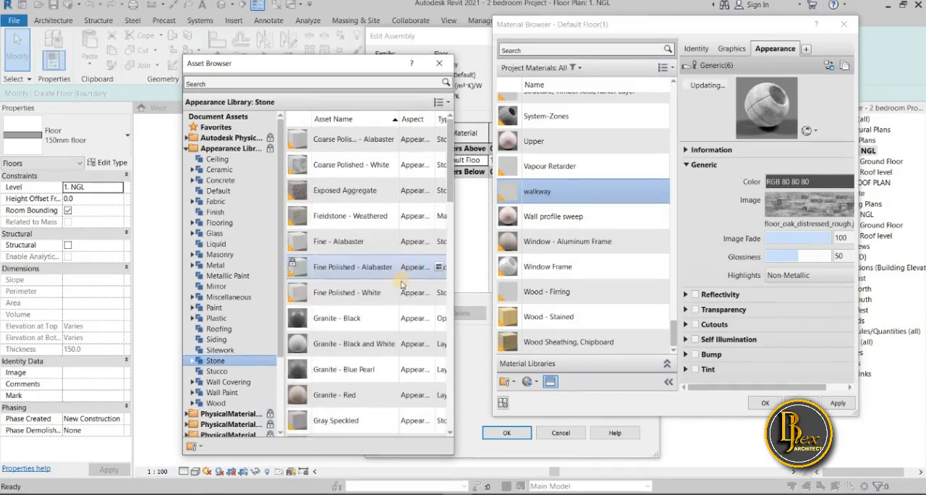
scroll(355, 362, "down", 4)
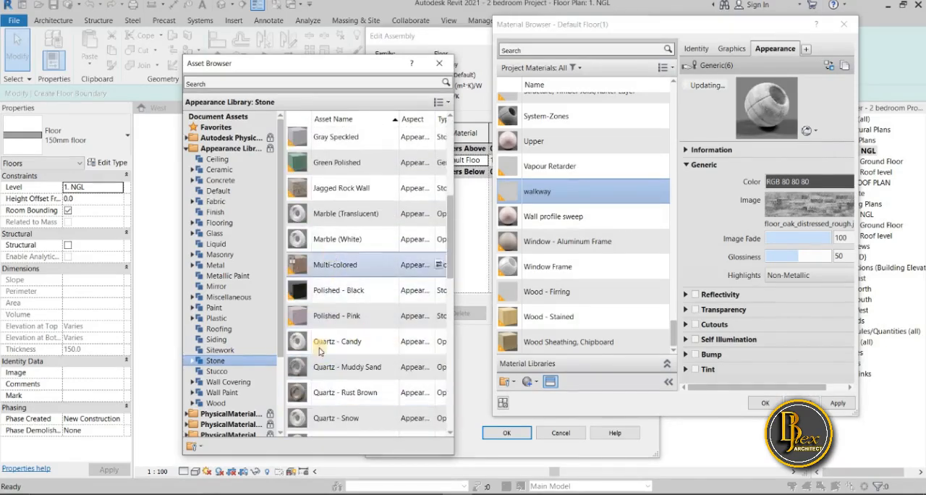
scroll(322, 372, "down", 2)
scroll(317, 367, "down", 3)
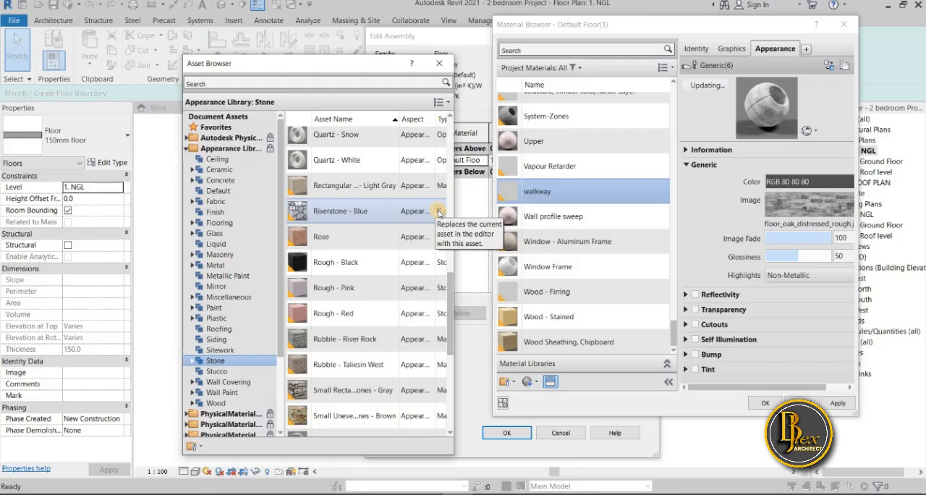
scroll(387, 292, "up", 5)
scroll(386, 293, "down", 10)
scroll(386, 292, "up", 2)
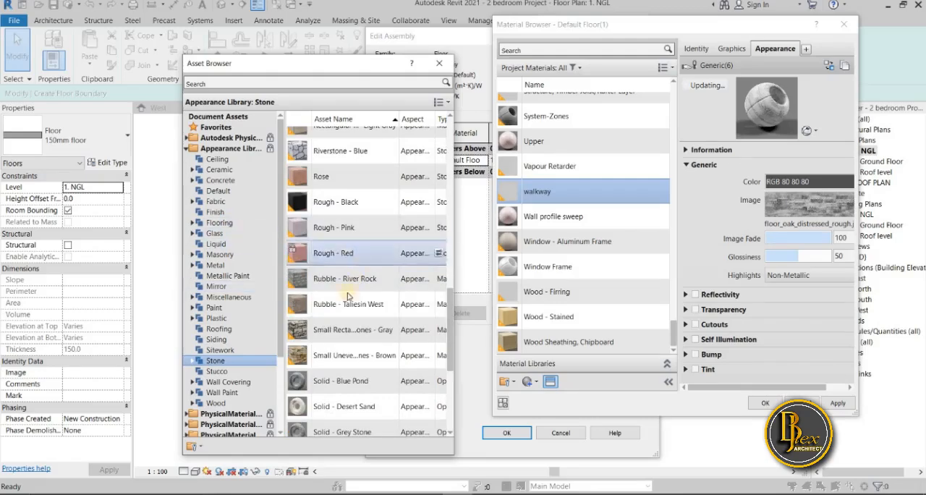
Look through the Flooring category of the Appearance Library for a walkway appearance
left_click(224, 212)
left_click(224, 222)
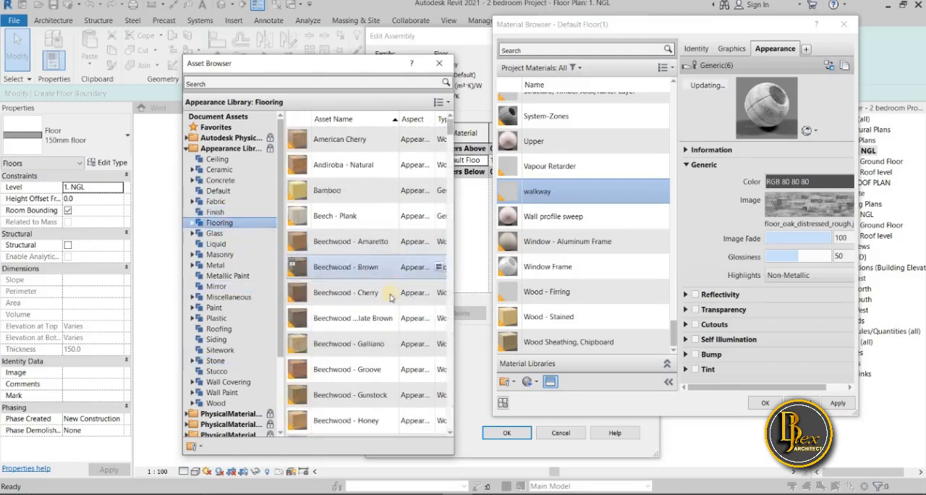
scroll(390, 285, "down", 15)
scroll(391, 305, "down", 20)
scroll(390, 305, "down", 20)
scroll(387, 301, "down", 20)
scroll(323, 321, "down", 4)
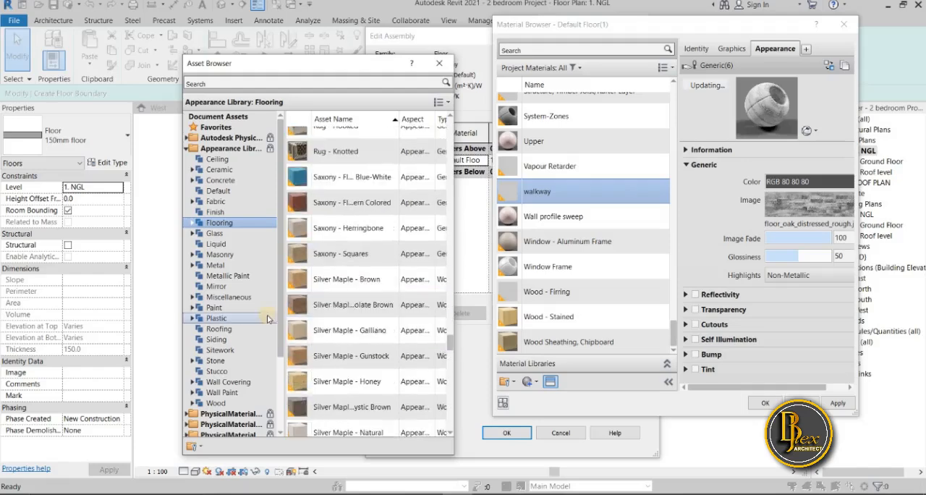
Return to the Stone category of the Appearance Library and look further down its assets for a walkway finish
scroll(324, 321, "down", 2)
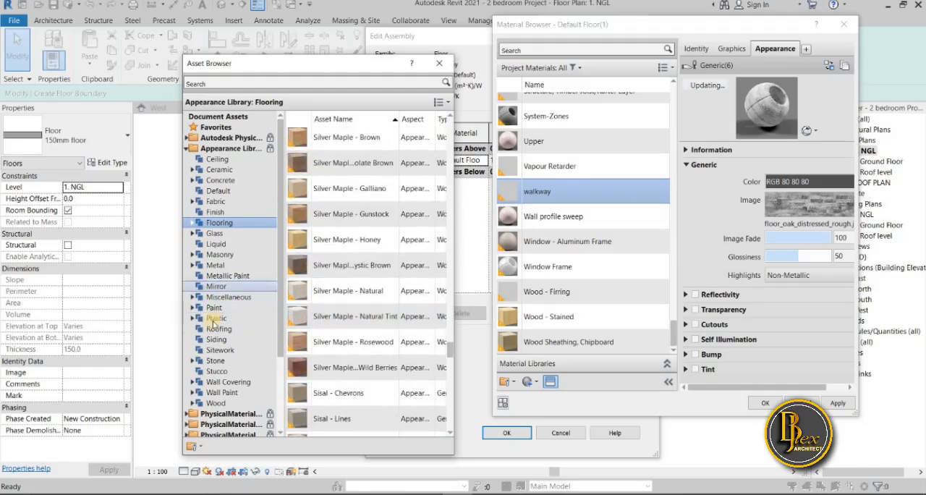
left_click(217, 361)
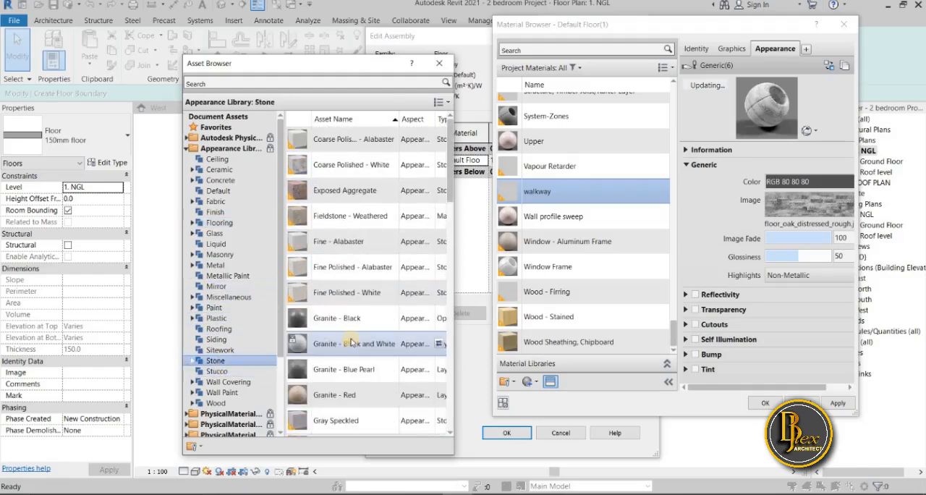
scroll(340, 355, "down", 3)
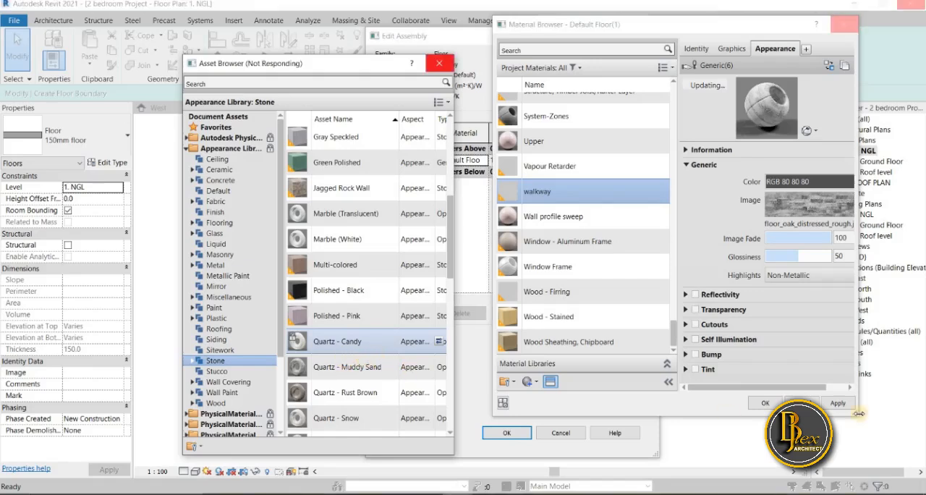
Switch the computer's power mode to Battery saver
left_click(800, 494)
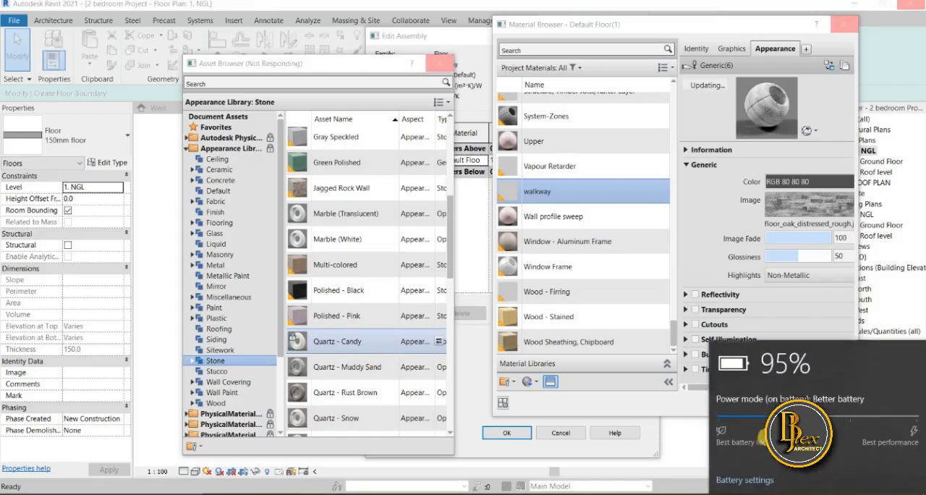
left_click(716, 416)
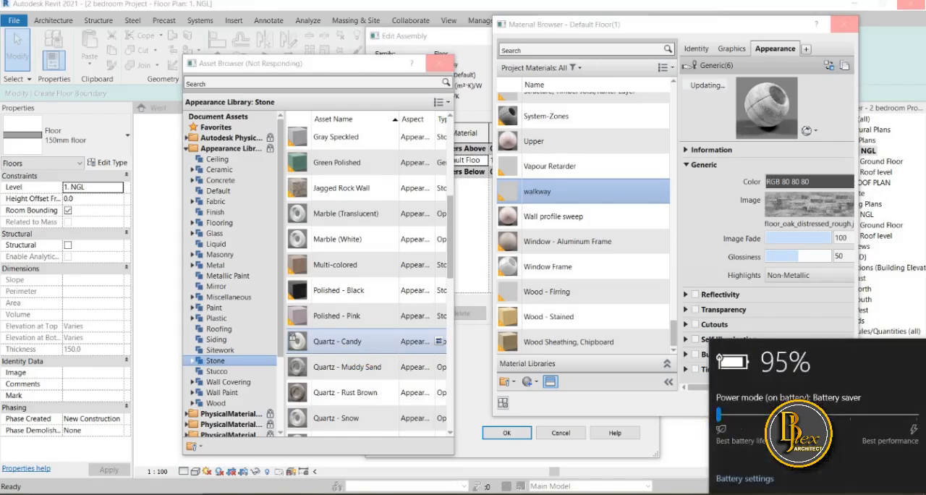
key("Escape")
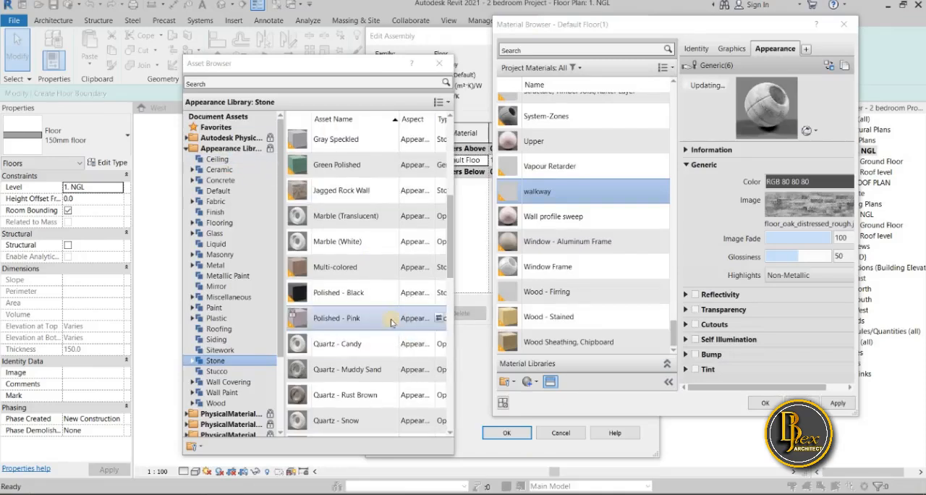
Replace the walkway material's appearance with the Riverstone - Blue stone asset and close the Asset Browser
scroll(327, 304, "down", 3)
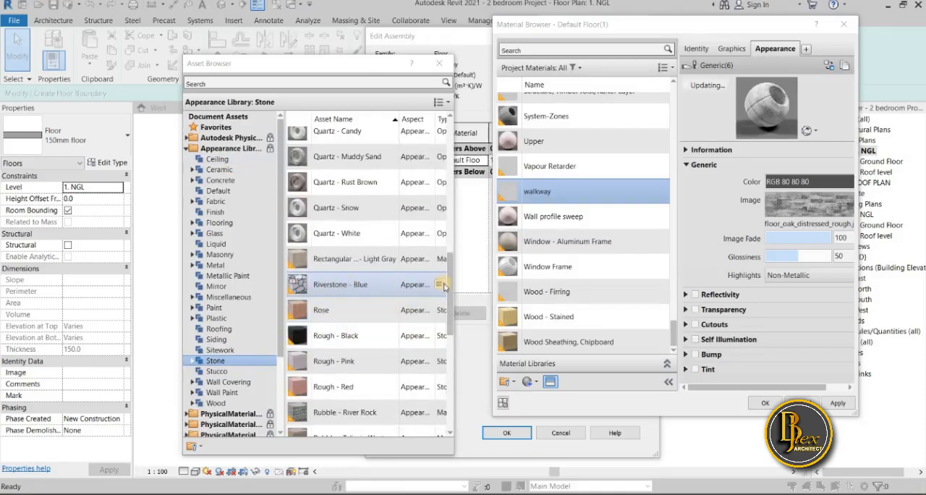
left_click(439, 287)
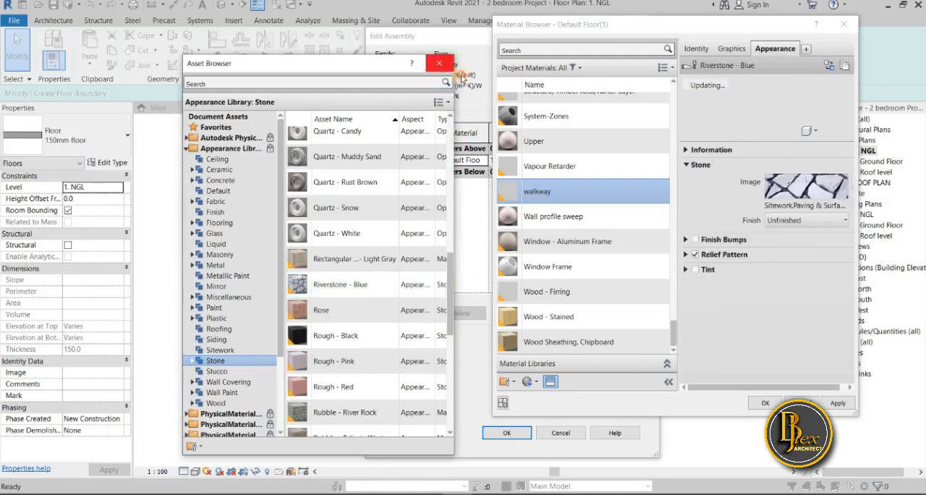
left_click(440, 63)
Open the stone image of the walkway material's Riverstone - Blue appearance for editing
left_click(790, 192)
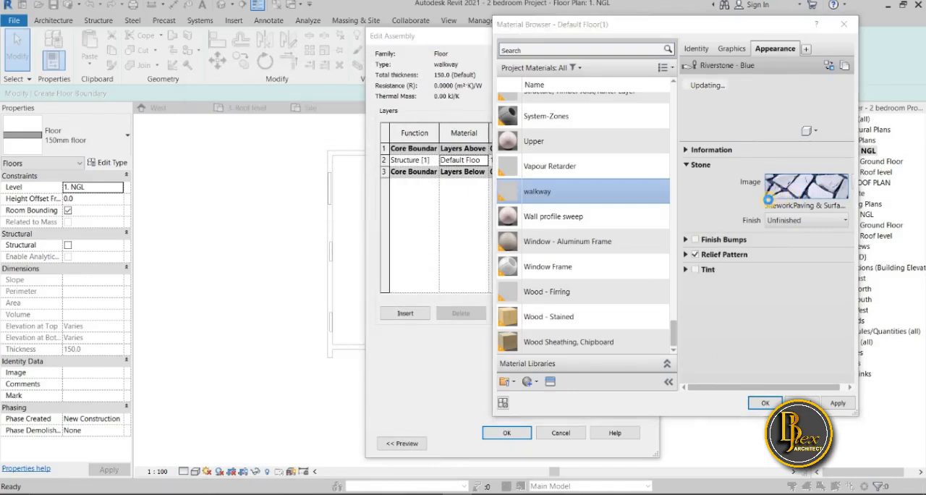
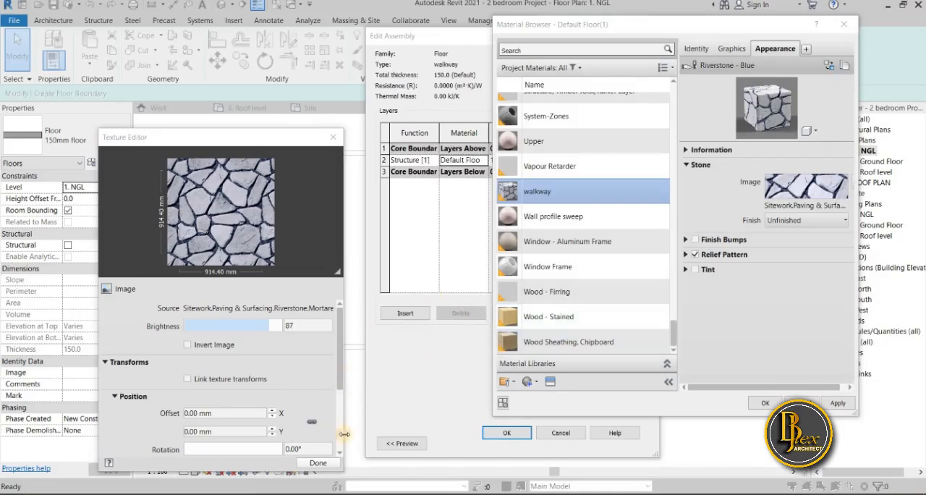
Accept the Riverstone - Blue texture unchanged, assign the walkway material to the floor's structure layer, and confirm the walkway type
left_click(318, 463)
left_click(841, 403)
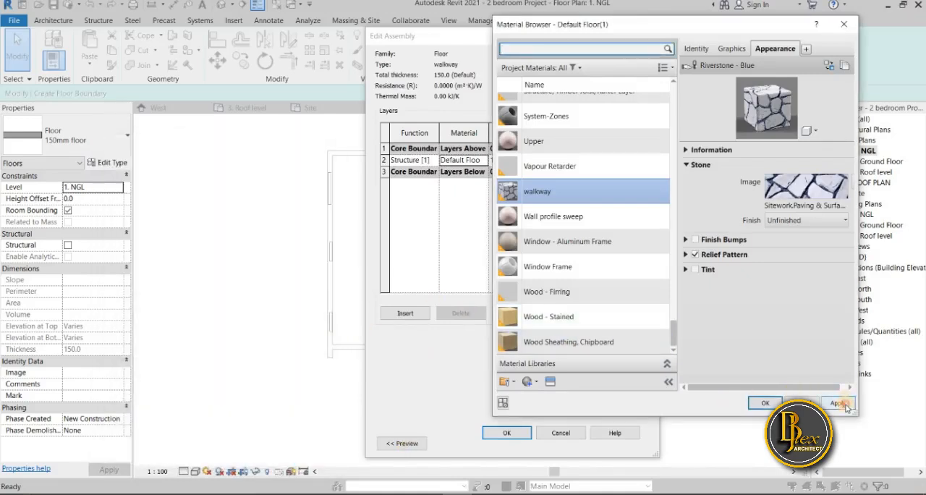
left_click(765, 408)
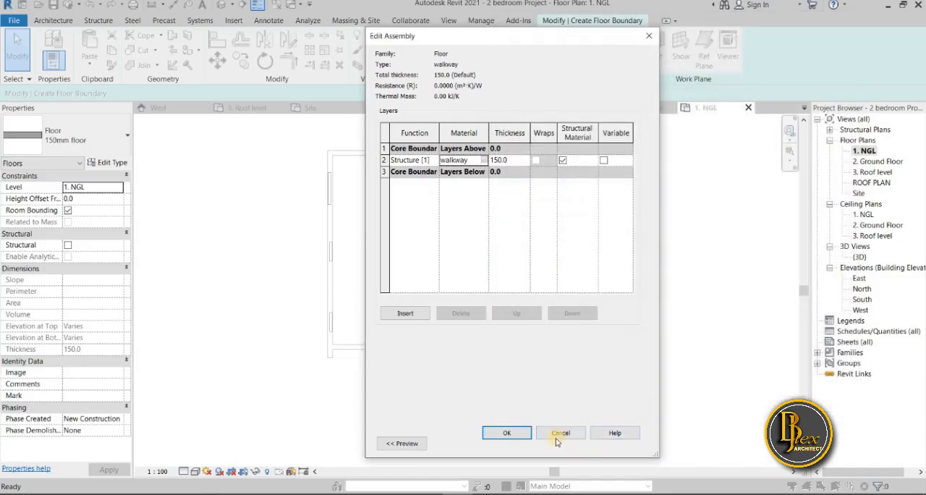
left_click(506, 434)
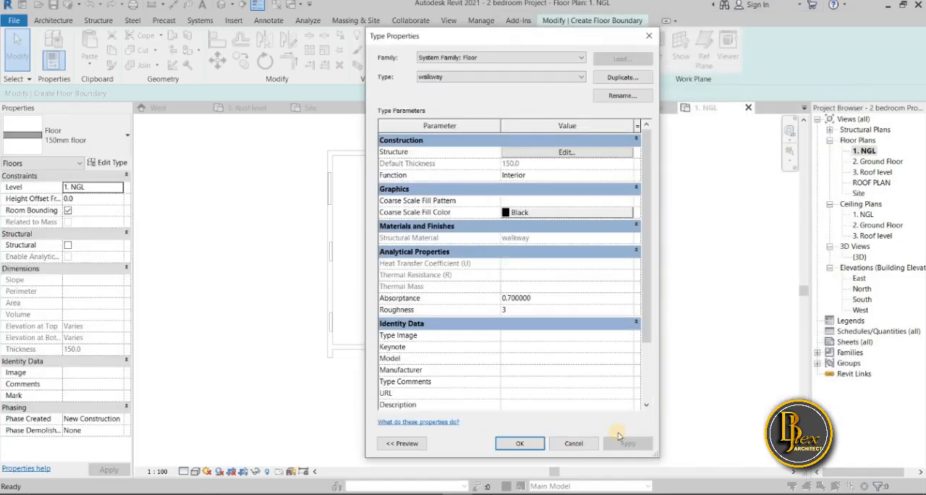
left_click(521, 444)
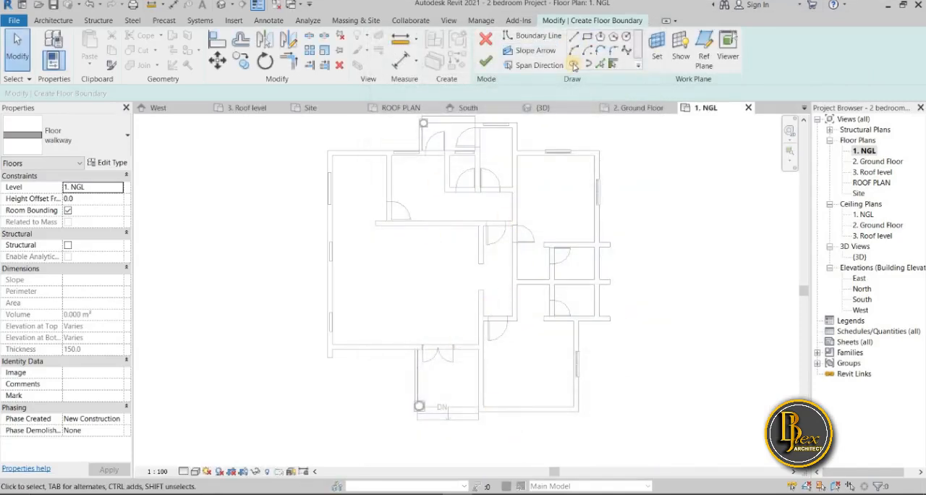
Start the walkway boundary with Pick Lines along the outer faces of the house's west wall, north wall and rear porch's west side
left_click(600, 63)
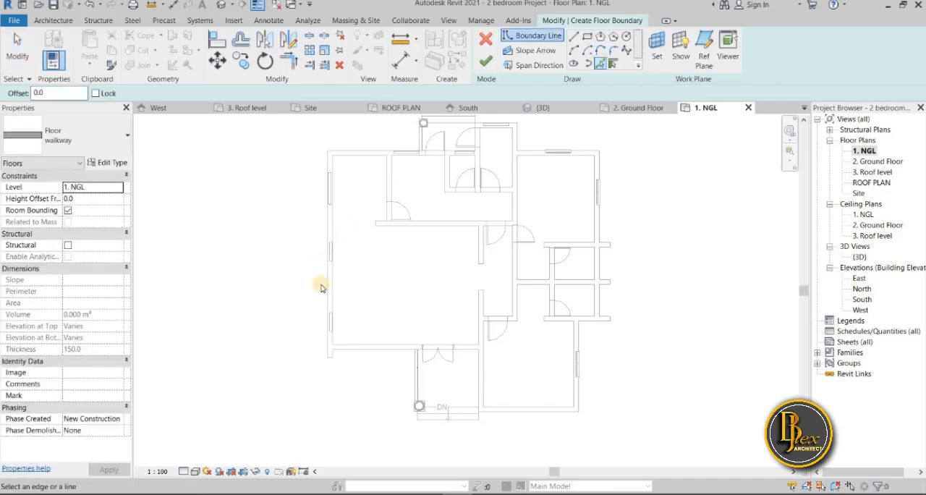
left_click(324, 306)
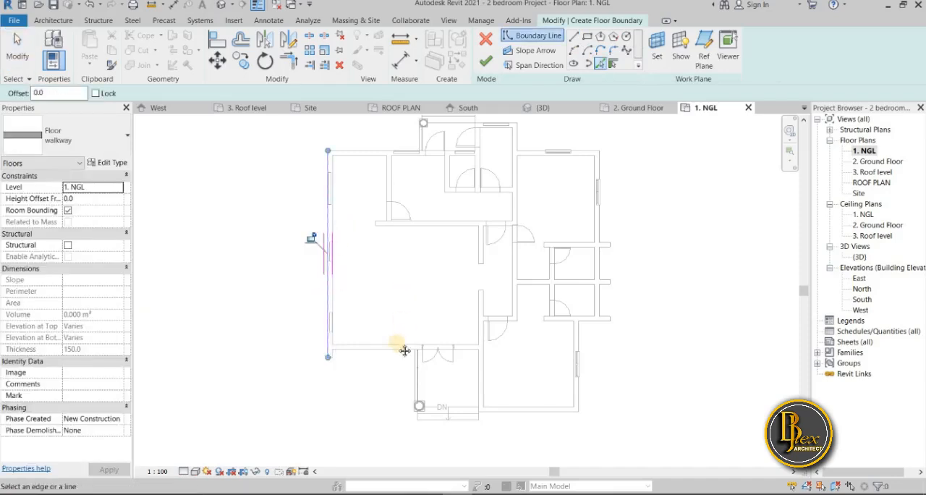
middle_click_drag(405, 347, 397, 409)
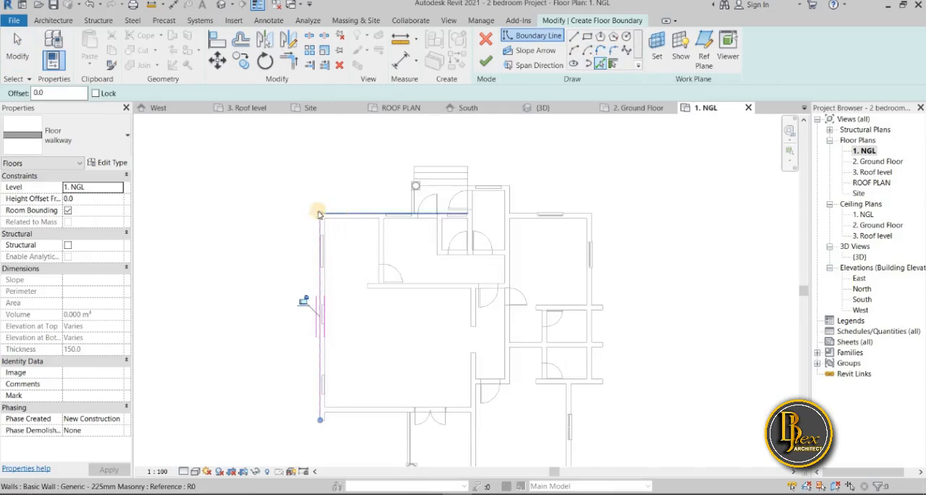
scroll(319, 212, "up", 3)
left_click(326, 212)
left_click(479, 190)
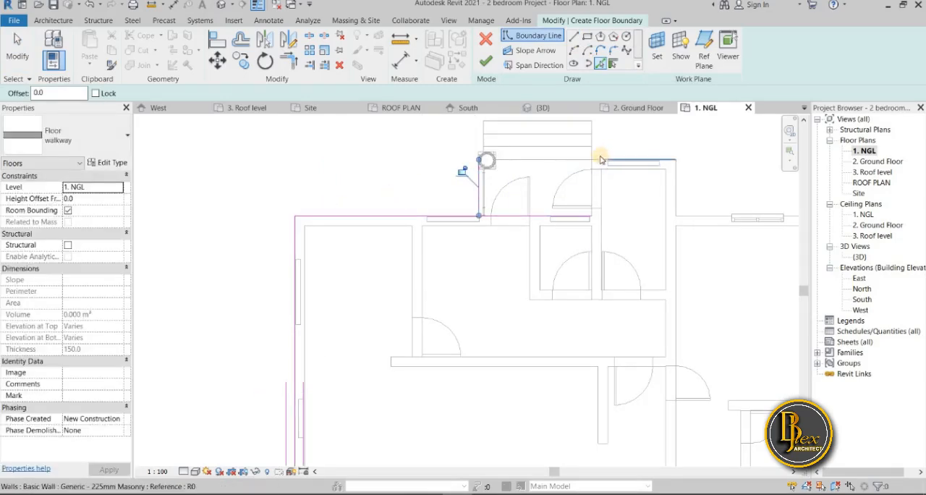
Add boundary lines along the projecting rear room's north and east walls and the northeast room's outer north and east walls
scroll(601, 156, "up", 3)
middle_click_drag(501, 292, 387, 435)
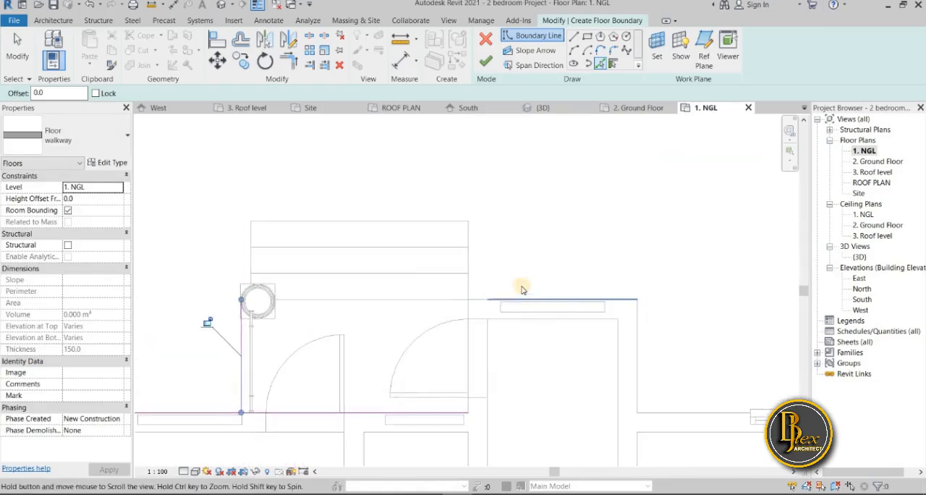
left_click(519, 310)
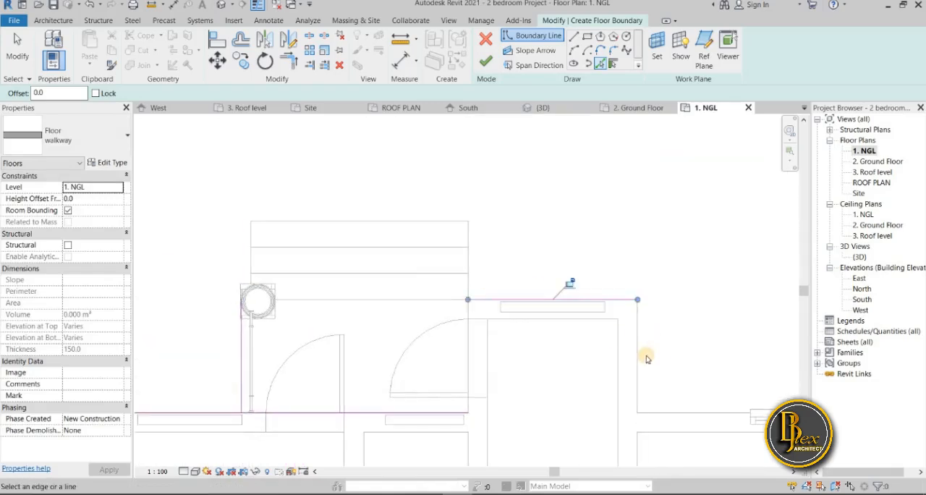
left_click(642, 365)
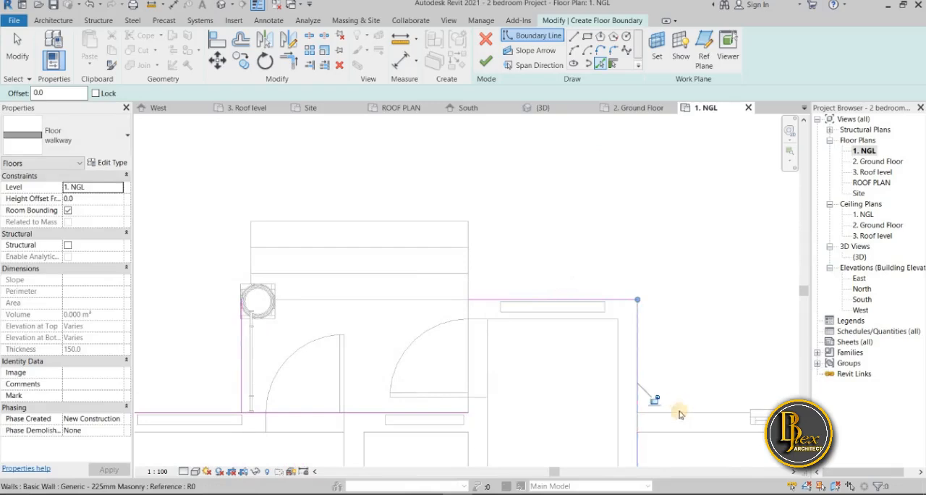
left_click(678, 412)
middle_click_drag(681, 413, 328, 258)
left_click(622, 311)
scroll(627, 321, "down", 3)
middle_click_drag(641, 452, 607, 333)
scroll(607, 334, "down", 3)
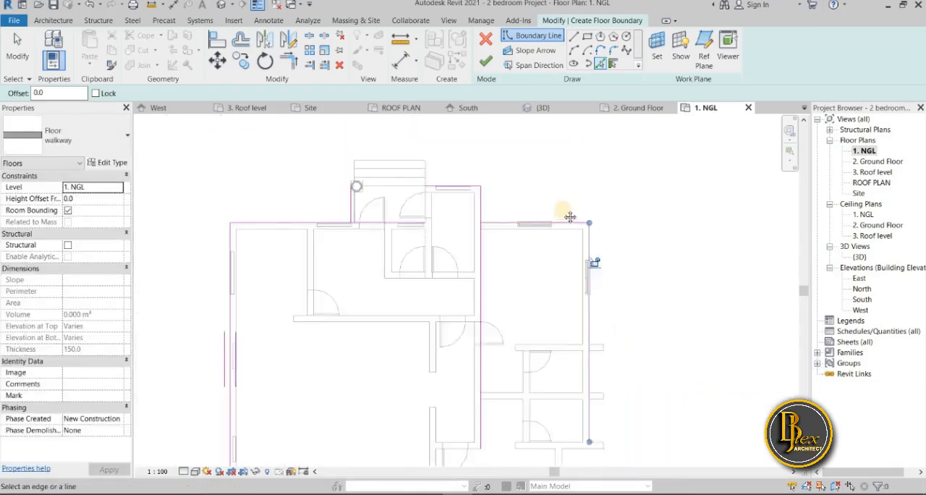
Add boundary lines along the south face of the southernmost projecting east wall and the southeast room's outer east and south walls
middle_click_drag(595, 260, 554, 149)
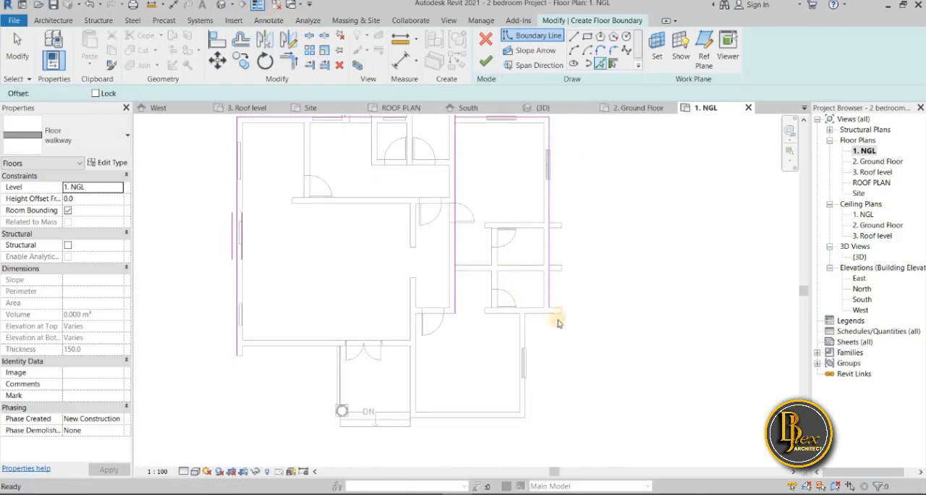
scroll(518, 302, "up", 3)
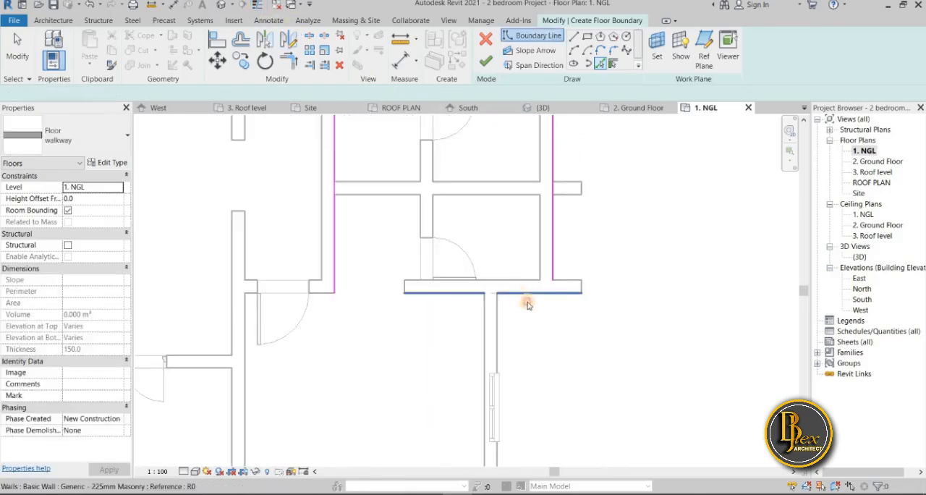
left_click(518, 297)
scroll(534, 379, "down", 3)
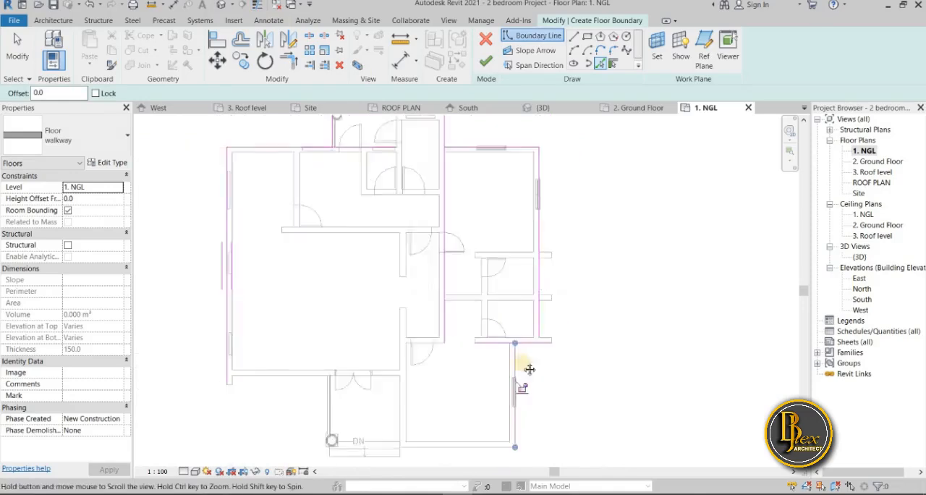
middle_click_drag(541, 283, 552, 99)
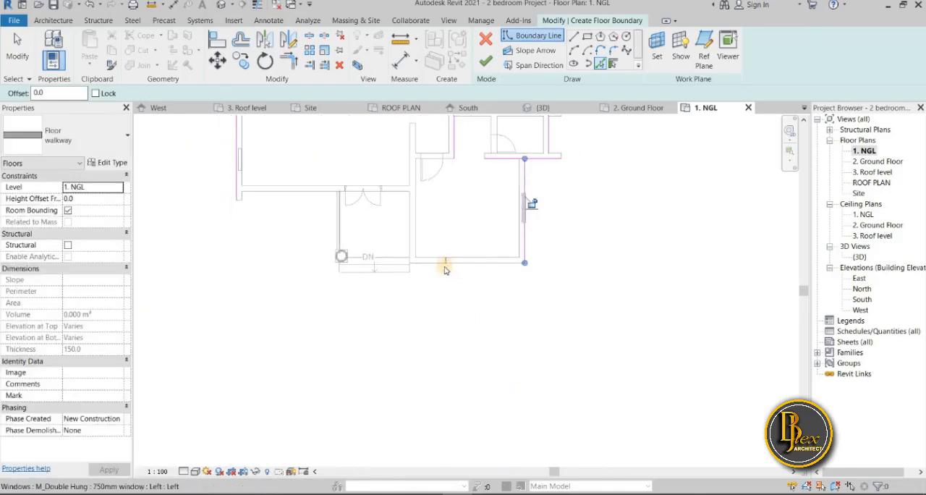
scroll(448, 269, "up", 3)
scroll(428, 265, "up", 1)
scroll(397, 258, "up", 3)
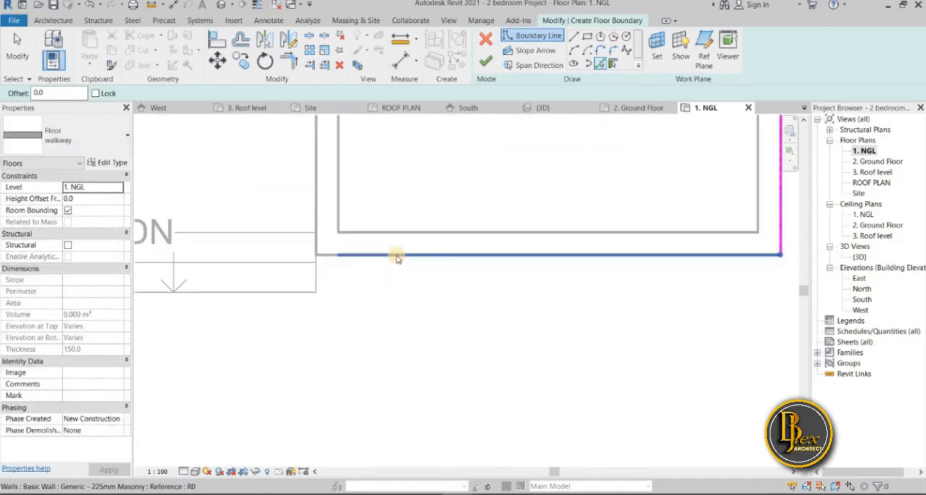
left_click(395, 256)
Add boundary lines along the front porch's west side and the outer face of the front wall beside the double door
scroll(392, 299, "down", 4)
middle_click_drag(392, 299, 633, 349)
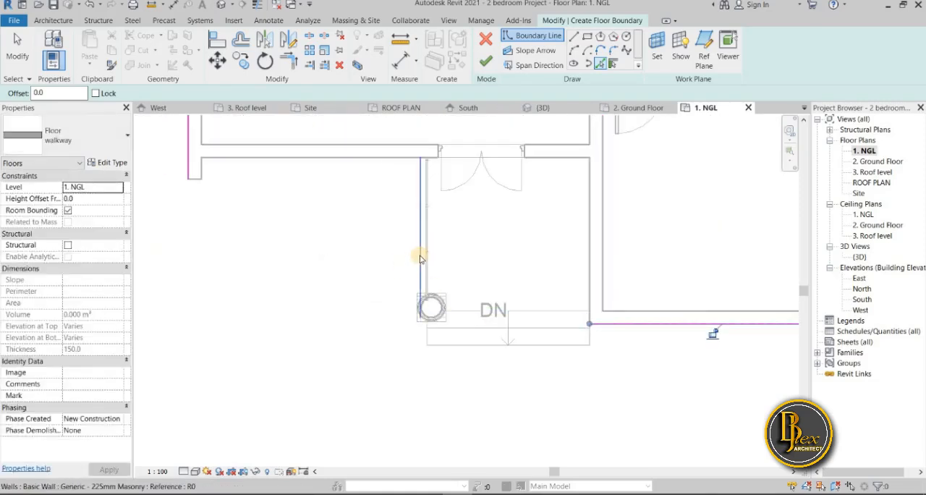
left_click(411, 258)
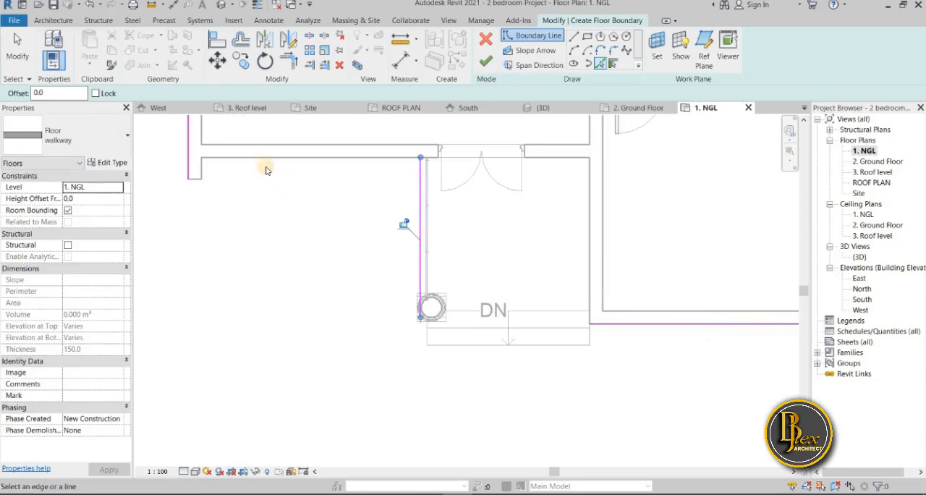
left_click(262, 166)
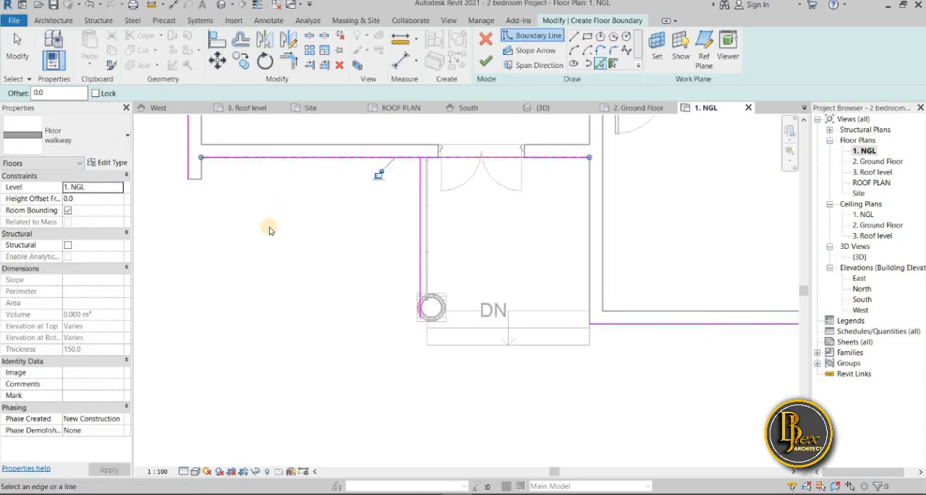
Add boundary lines along the outer edge and both sides of the rear stairs
scroll(269, 230, "down", 5)
scroll(271, 231, "down", 2)
middle_click_drag(270, 231, 275, 338)
scroll(274, 245, "up", 3)
middle_click_drag(273, 246, 269, 303)
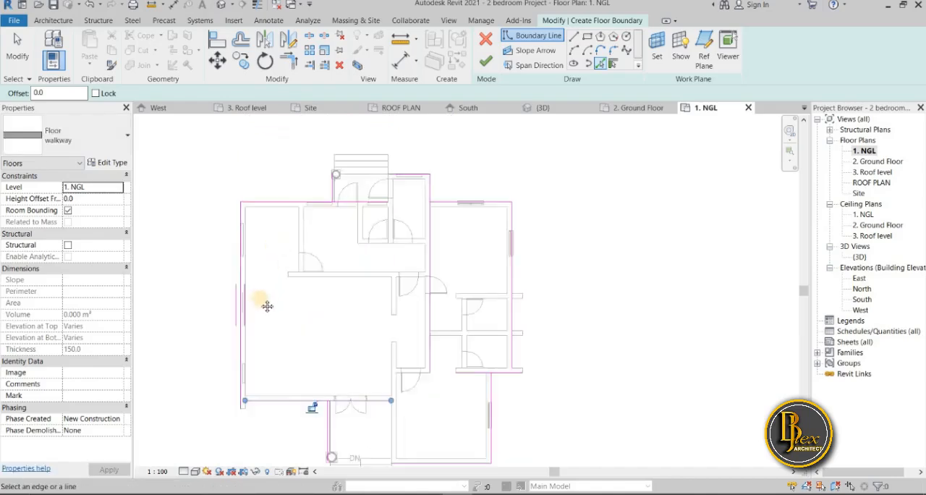
scroll(335, 208, "up", 2)
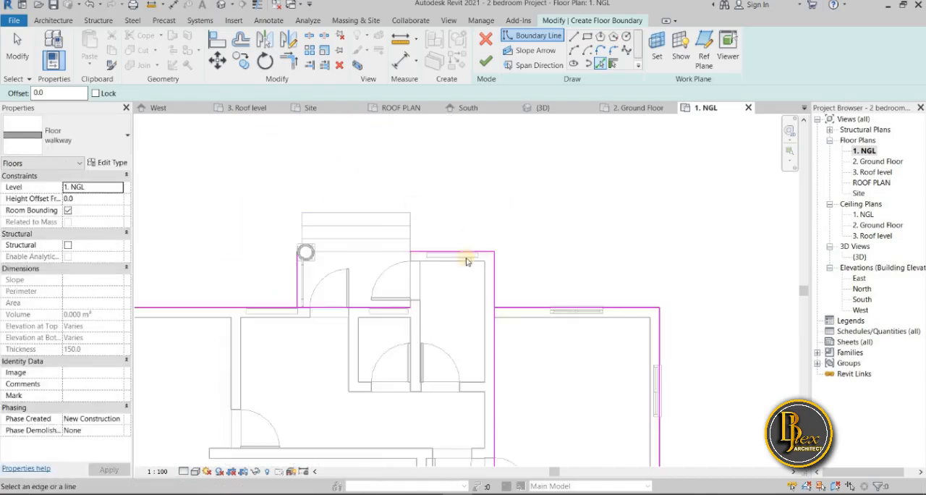
left_click(361, 213)
left_click(411, 238)
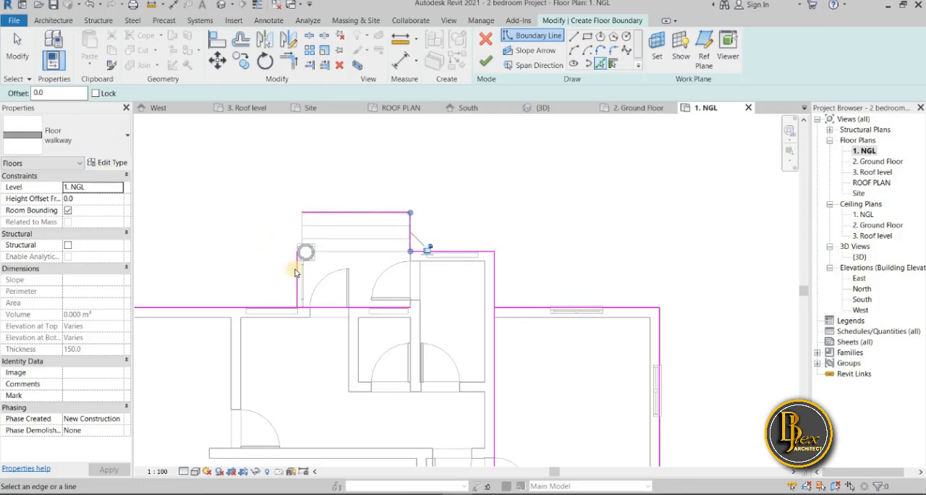
scroll(295, 271, "up", 1)
scroll(295, 271, "up", 3)
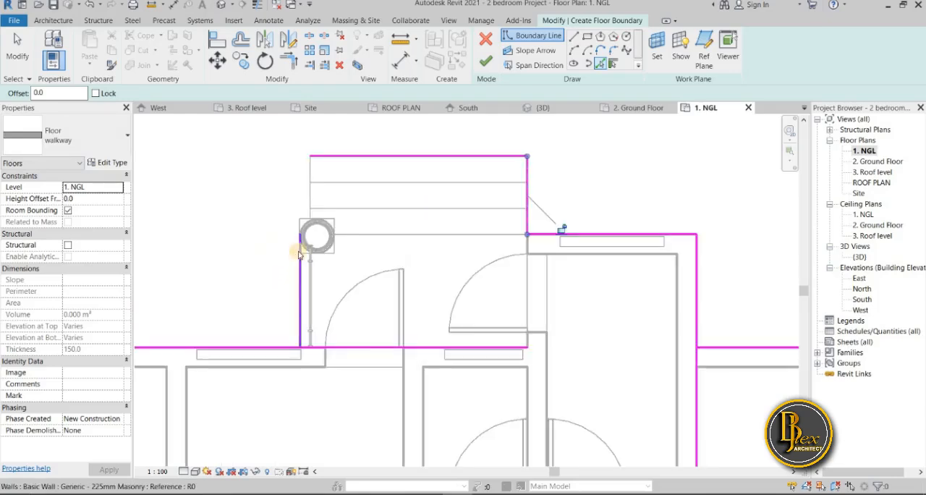
left_click(307, 186)
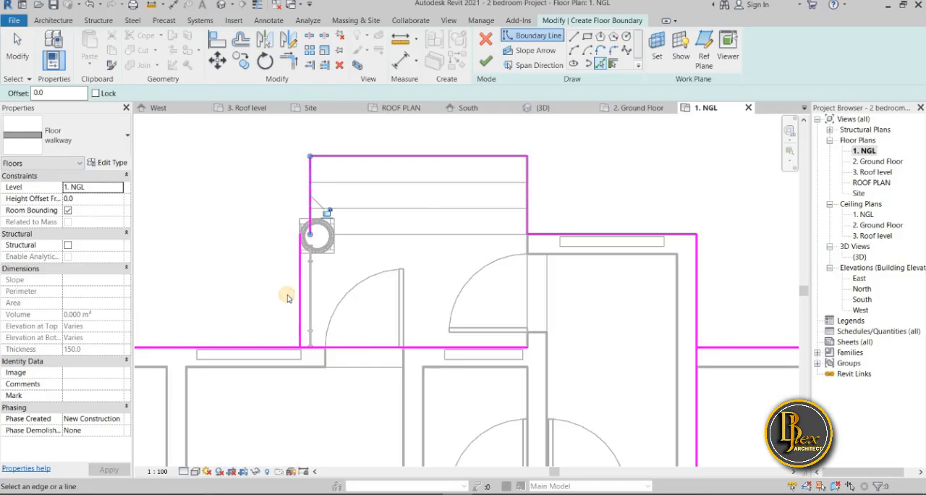
Delete the boundary line along the rear porch's west side
key("Escape")
key("Escape")
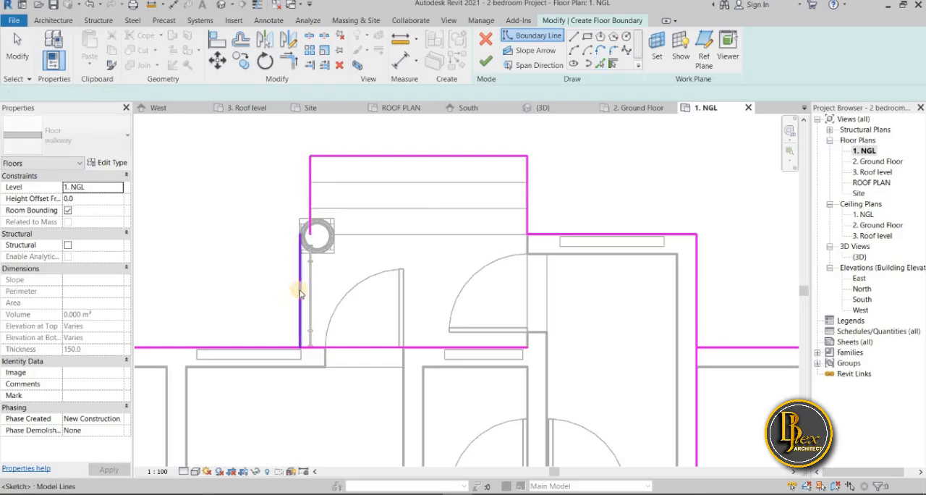
left_click(300, 293)
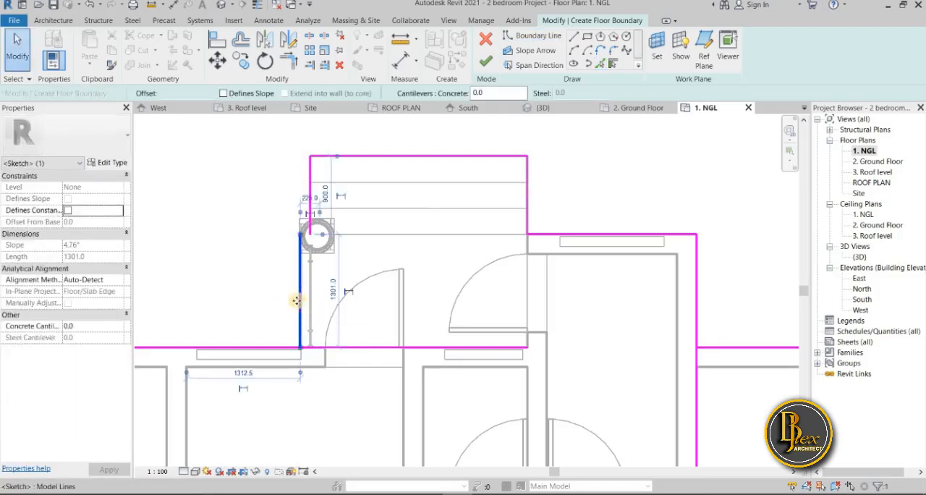
key("Delete")
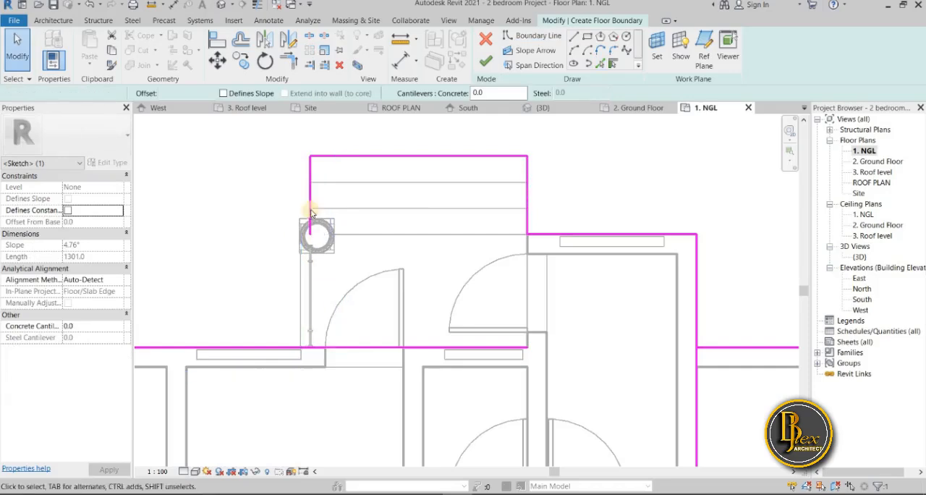
Use Trim/Extend to Corner to join the rear stairs' west boundary line with the house's north wall line
left_click(312, 240)
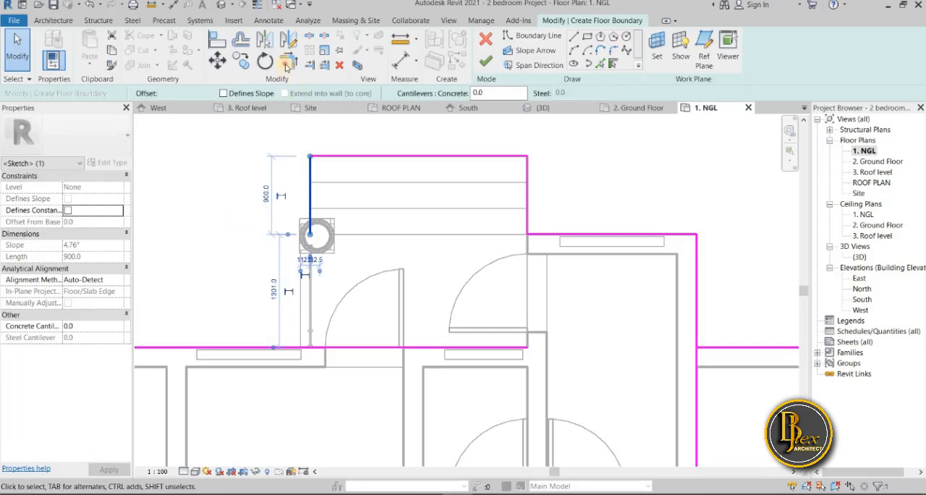
key("Escape")
key("t")
key("r")
left_click(310, 196)
left_click(259, 351)
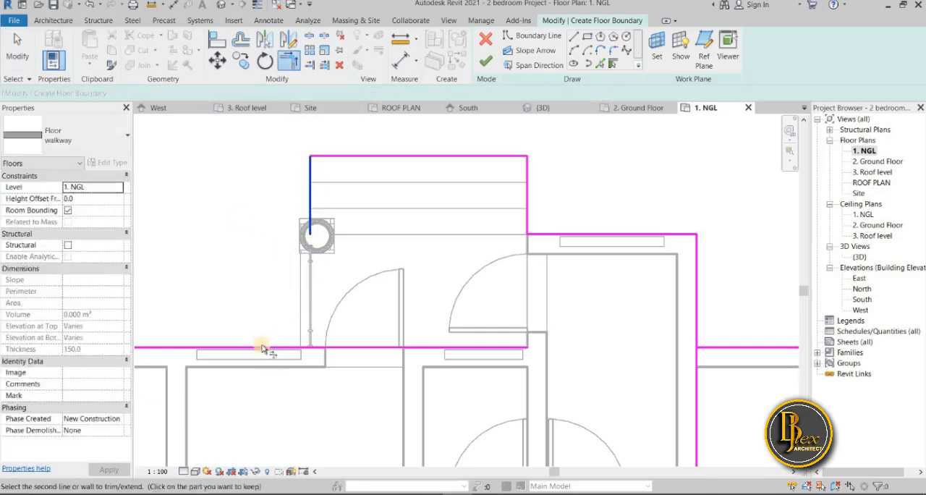
Trim the boundary corners where the projecting rear room meets the rear stairs and the northeast room's north wall
left_click(546, 233)
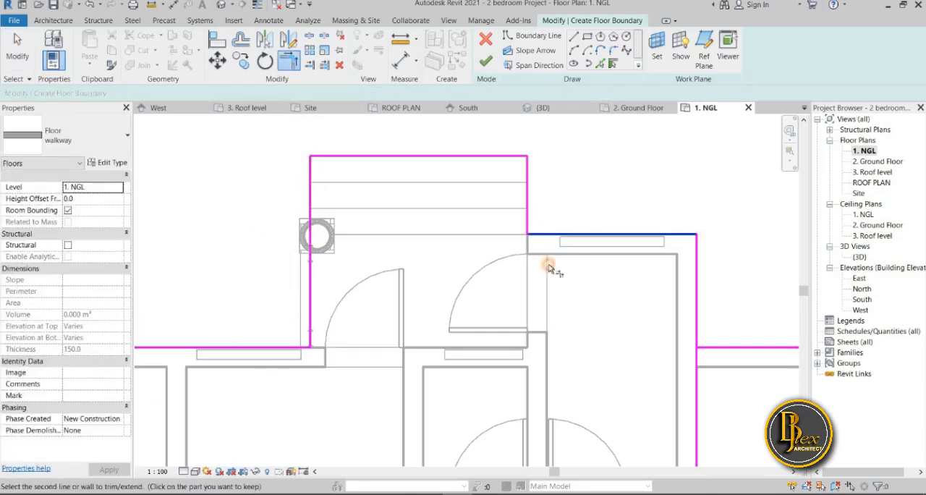
left_click(527, 222)
scroll(549, 293, "down", 1)
middle_click_drag(669, 302, 450, 263)
left_click(457, 268)
left_click(500, 301)
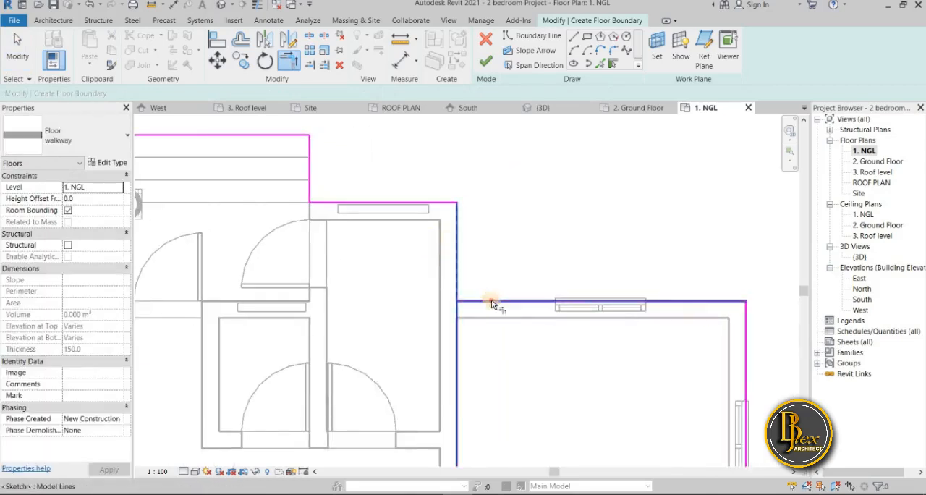
Trim the line under the projecting east wall to corners with the main east wall line and the southeast room's east wall line
scroll(495, 345, "down", 3)
middle_click_drag(520, 367, 410, 266)
scroll(572, 311, "up", 2)
scroll(562, 263, "up", 2)
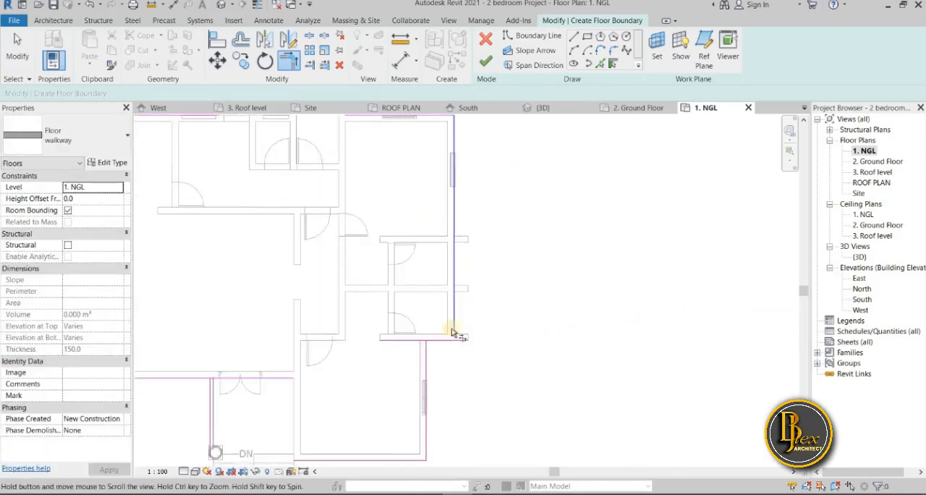
scroll(562, 333, "up", 3)
left_click(449, 346)
left_click(466, 325)
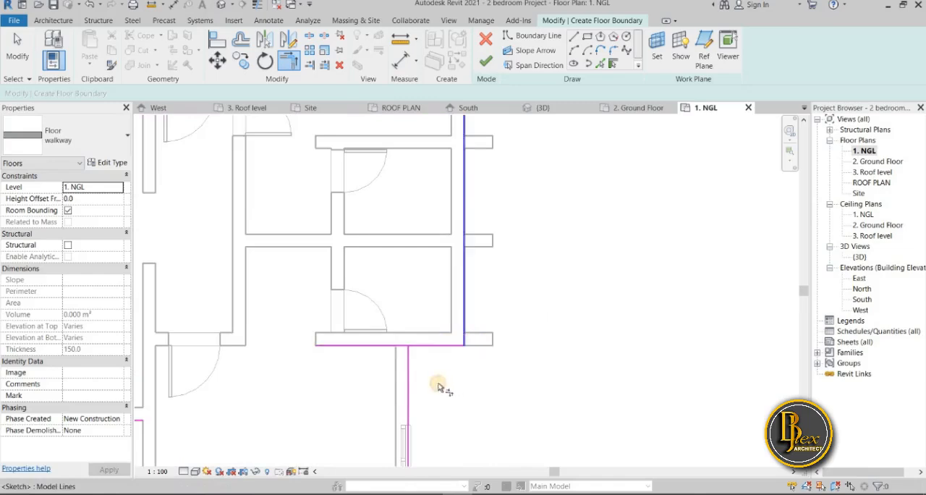
left_click(426, 350)
middle_click_drag(432, 410, 451, 130)
scroll(451, 130, "down", 3)
middle_click_drag(446, 240, 436, 295)
scroll(316, 275, "up", 3)
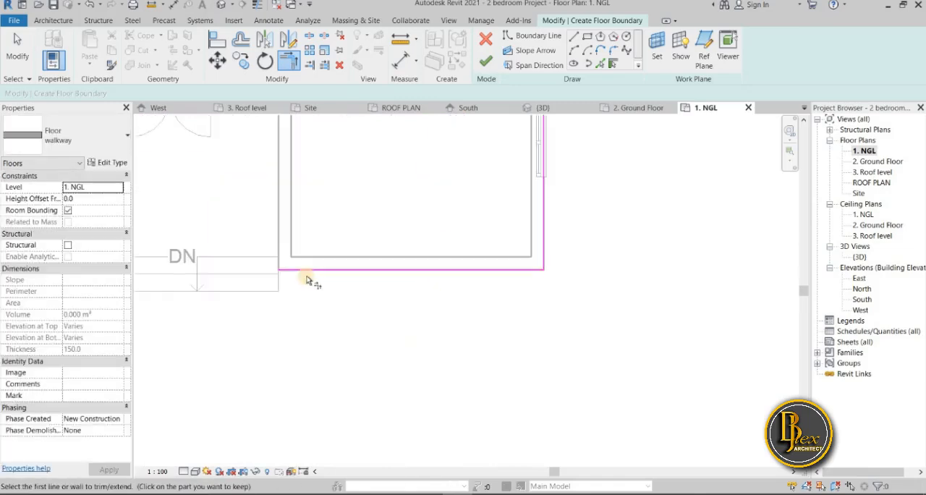
Trim the south boundary lines to corners with the front porch's west line and the house's west wall line
left_click(295, 272)
middle_click_drag(304, 299, 569, 340)
scroll(543, 338, "down", 1)
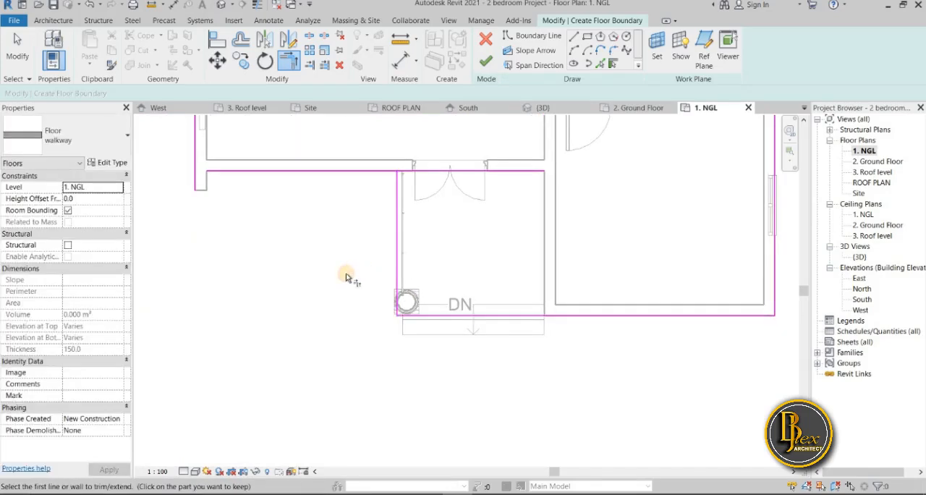
scroll(366, 300, "down", 2)
middle_click_drag(366, 300, 396, 330)
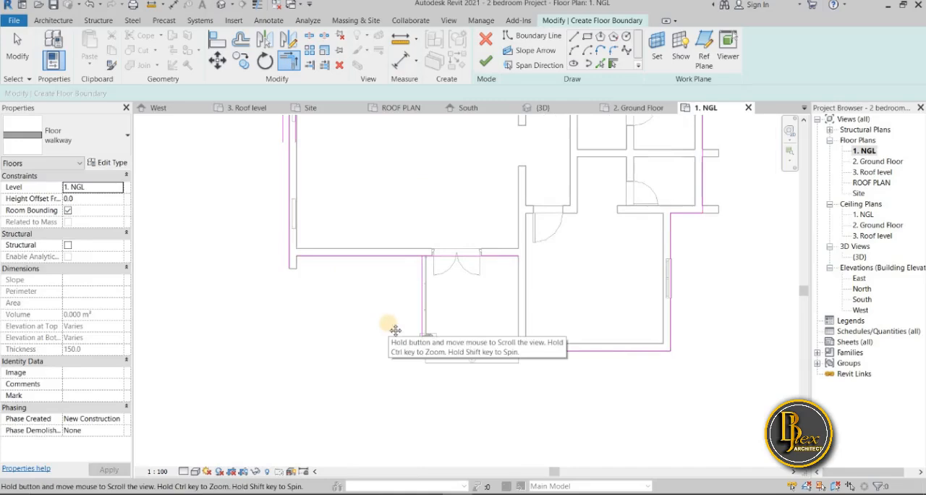
left_click(307, 256)
left_click(290, 254)
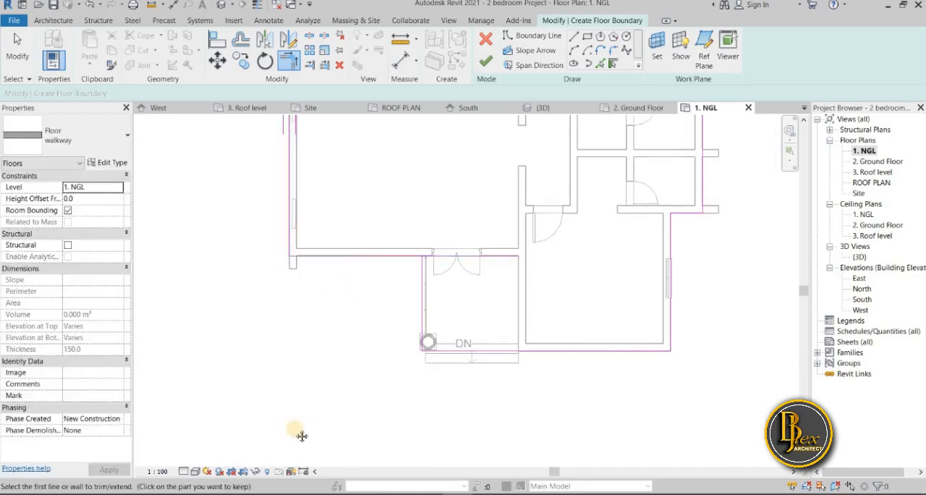
Pick boundary lines at a 1000 mm outward offset from the house's west wall, northwest wall and rear stairs
scroll(297, 434, "down", 2)
middle_click_drag(249, 154, 228, 225)
middle_click_drag(351, 210, 330, 260)
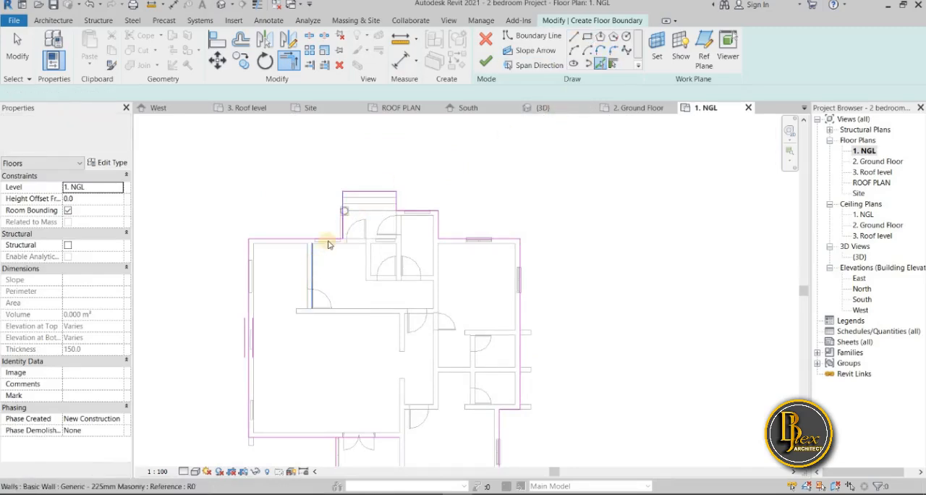
scroll(434, 196, "up", 1)
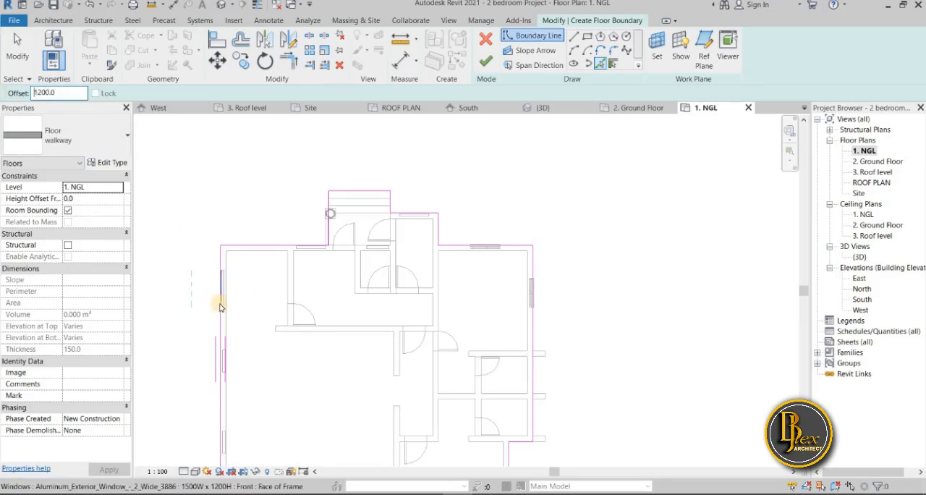
scroll(220, 308, "down", 2)
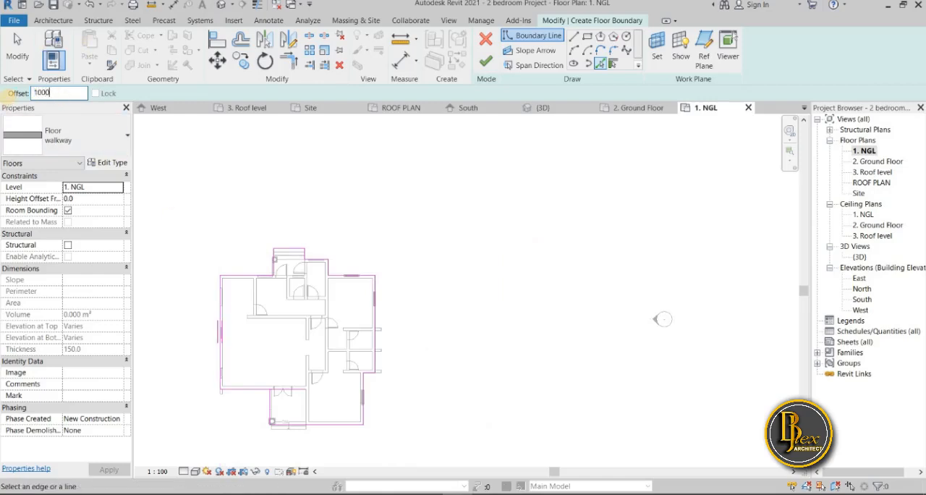
scroll(263, 335, "up", 5)
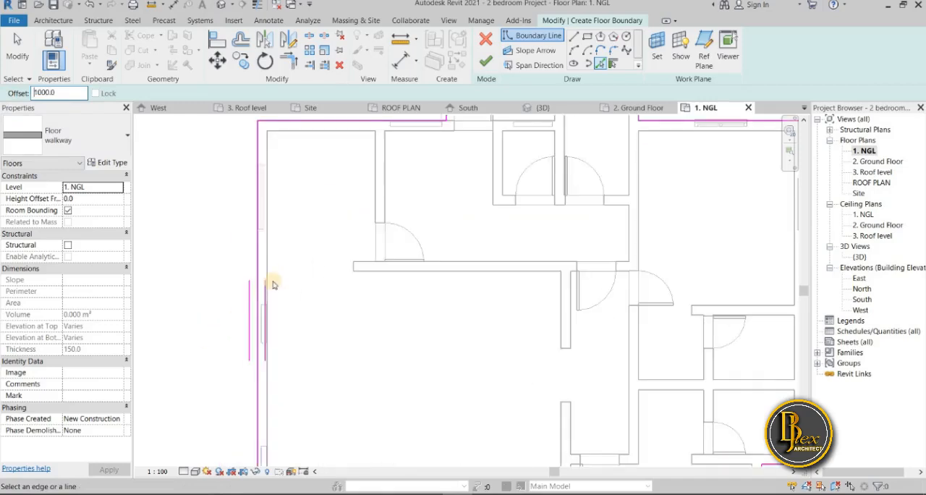
scroll(264, 294, "down", 2)
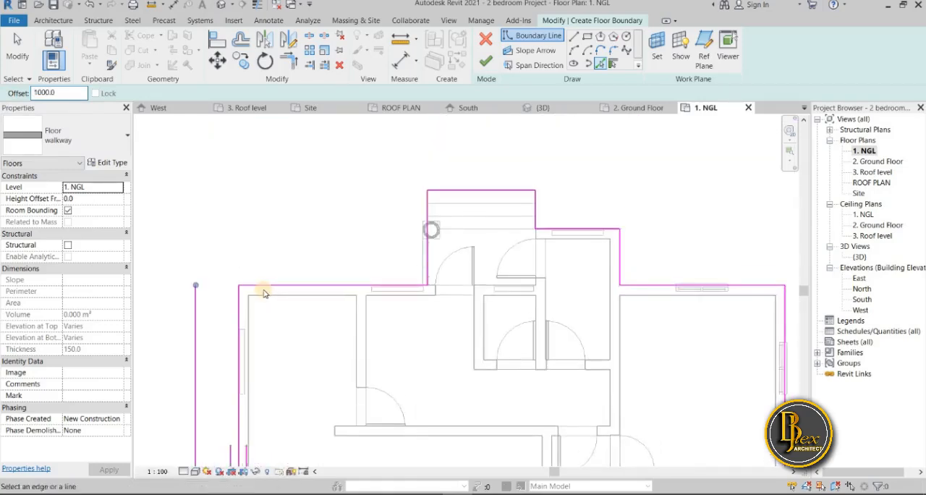
left_click(264, 289)
left_click(425, 228)
left_click(529, 205)
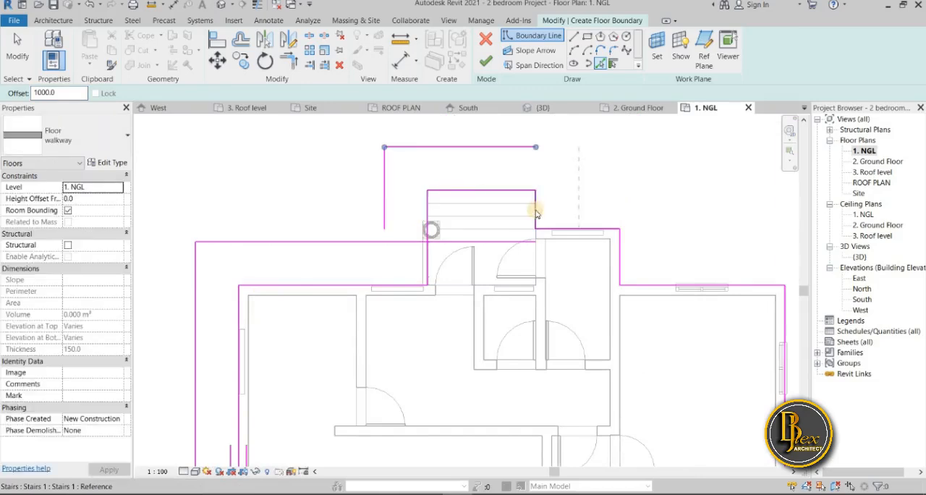
Add boundary lines offset 1000 mm outward from the projecting rear room's east side and the northeast room's north and east walls
left_click(621, 250)
left_click(717, 289)
middle_click_drag(743, 298, 501, 278)
left_click(549, 299)
scroll(572, 297, "down", 2)
middle_click_drag(563, 279, 472, 95)
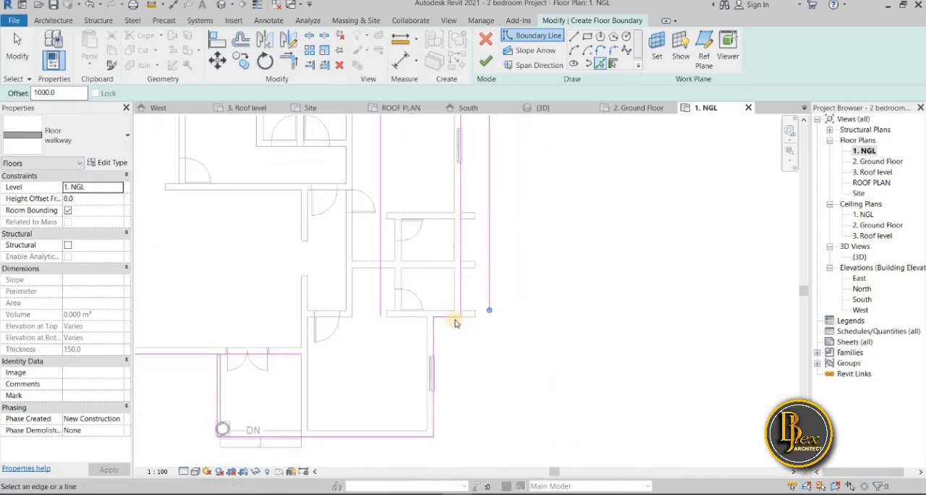
Add 1000 mm offset boundary lines below the projecting east wall and along the southeast room's east and south walls
scroll(452, 323, "up", 3)
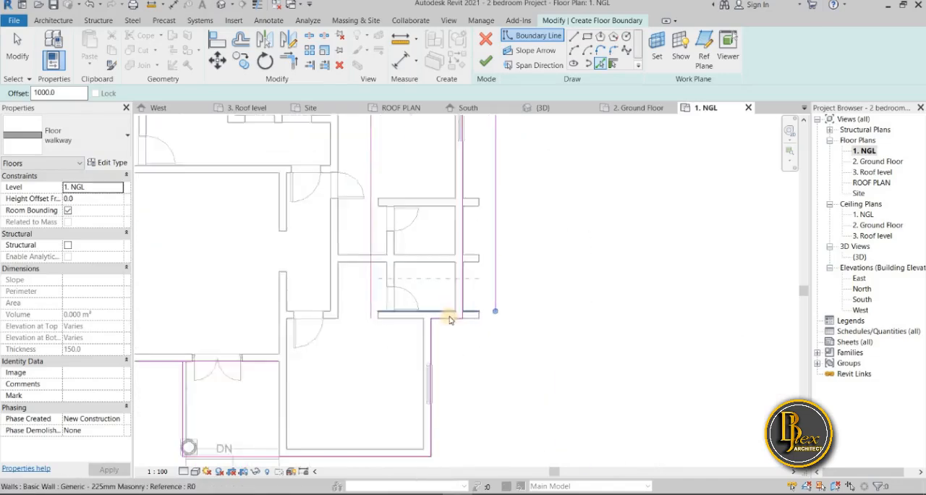
left_click(454, 334)
scroll(528, 346, "down", 2)
middle_click_drag(501, 313, 465, 196)
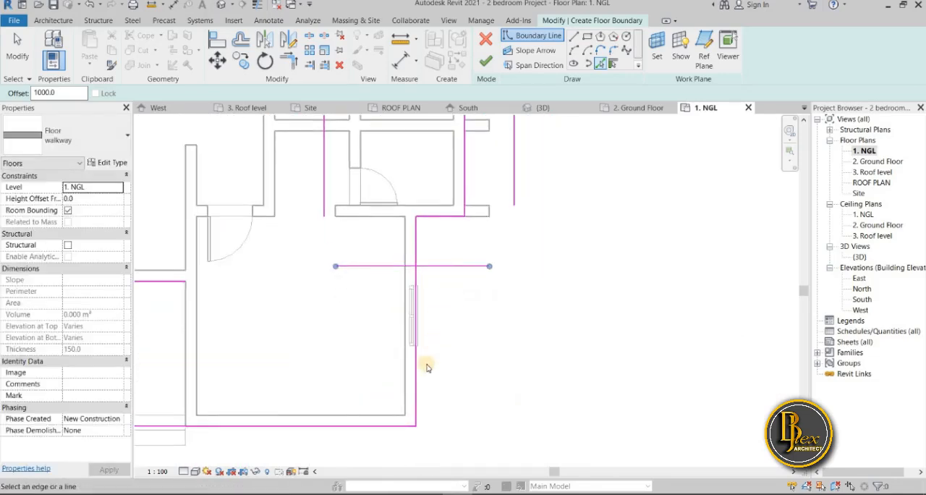
left_click(422, 372)
middle_click_drag(446, 386, 492, 215)
scroll(435, 308, "down", 2)
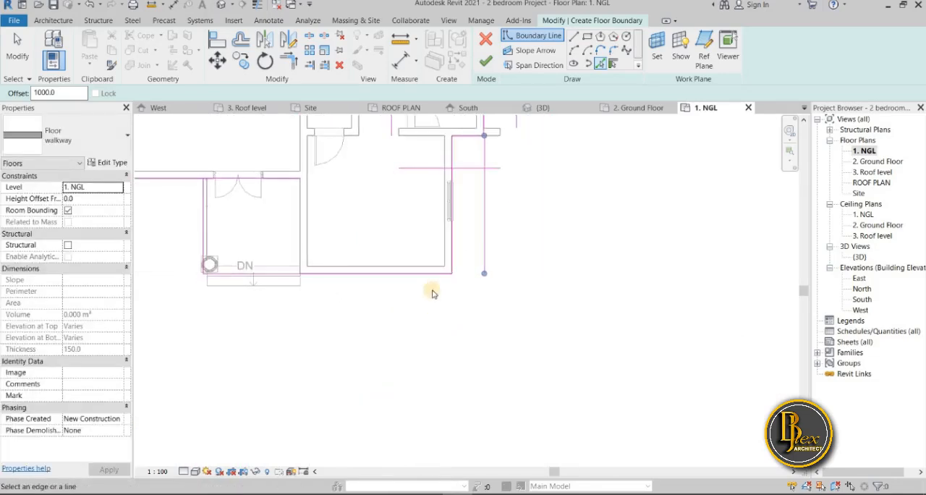
left_click(424, 275)
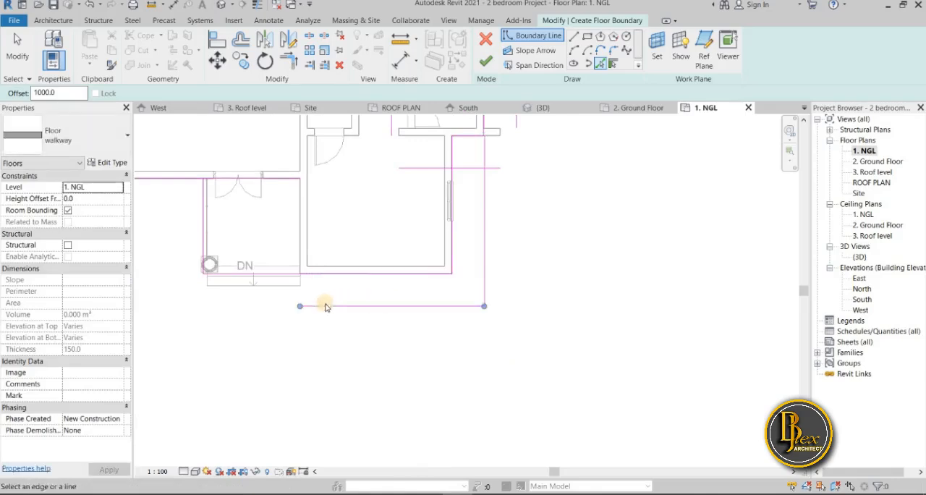
Add boundary lines offset 1000 mm outward from the front porch's west side and the main room's south wall
left_click(212, 263)
middle_click_drag(226, 262, 378, 277)
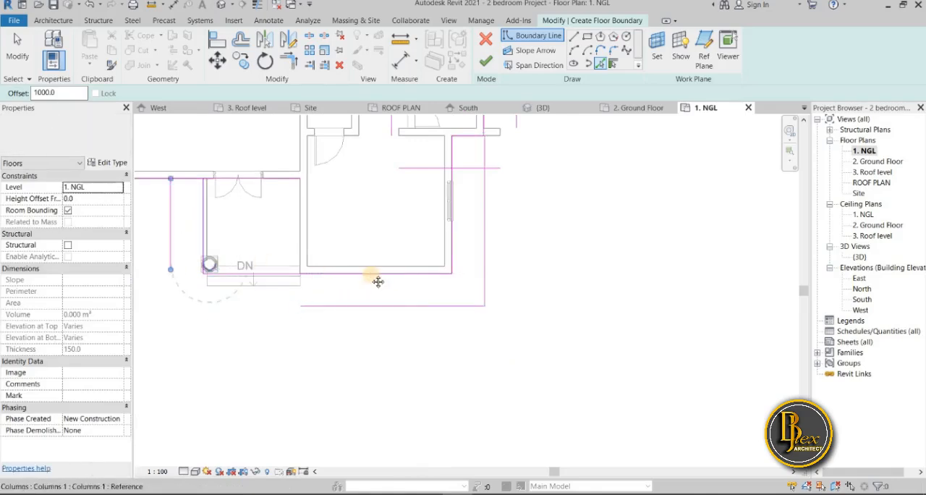
scroll(377, 274, "down", 1)
left_click(291, 215)
scroll(331, 374, "down", 2)
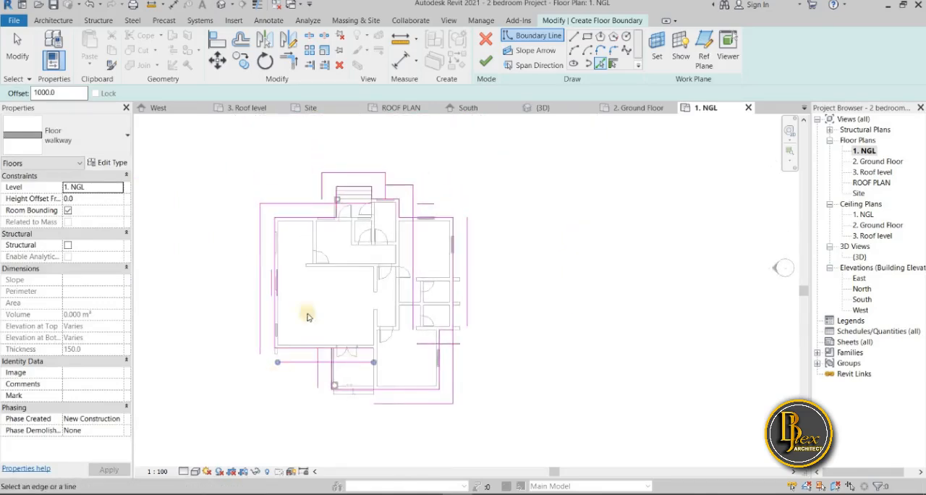
Trim the outer boundary into corners on both sides of the rear stairs using Trim/Extend to Corner
scroll(373, 221, "up", 2)
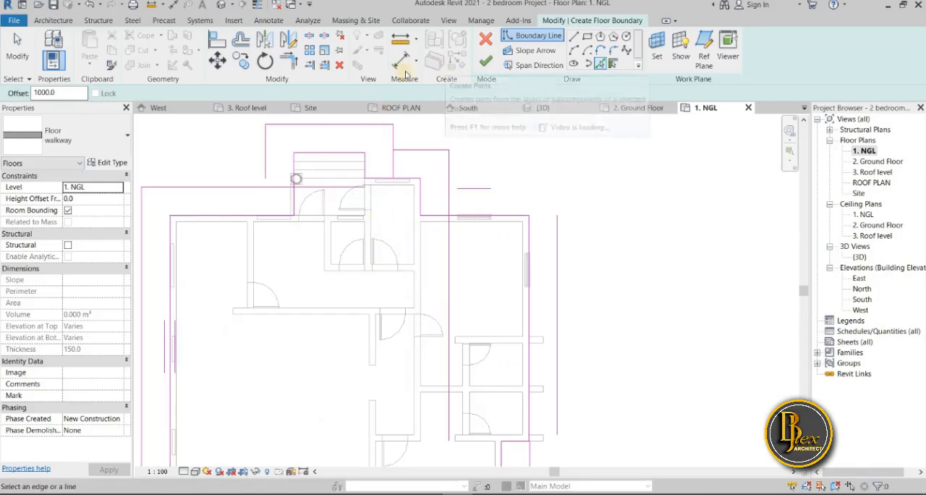
left_click(288, 62)
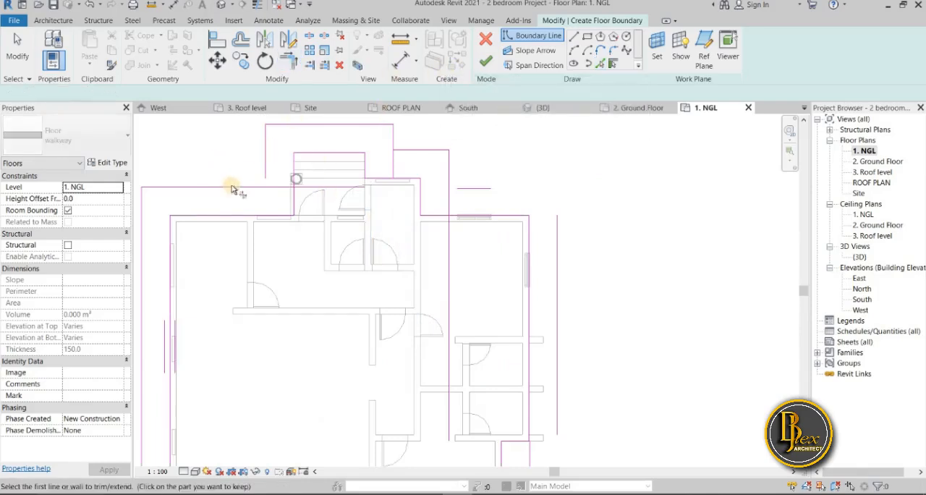
left_click(262, 154)
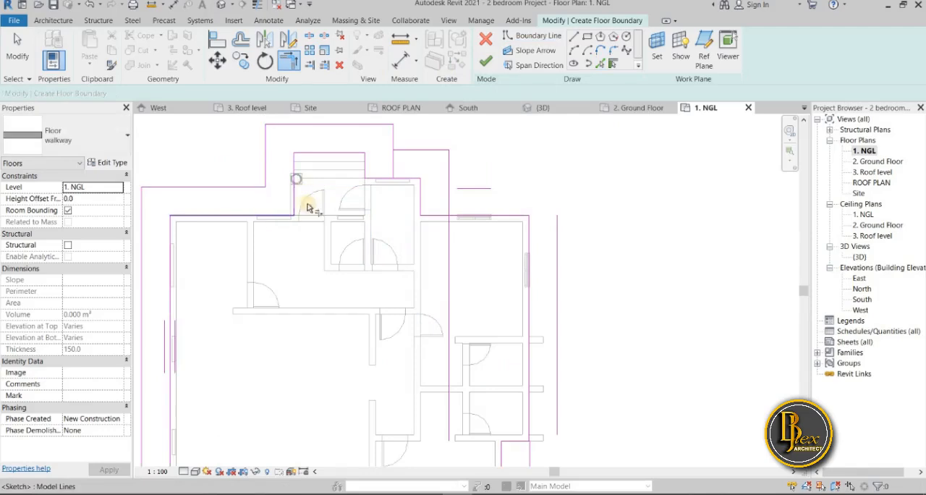
left_click(407, 154)
left_click(410, 152)
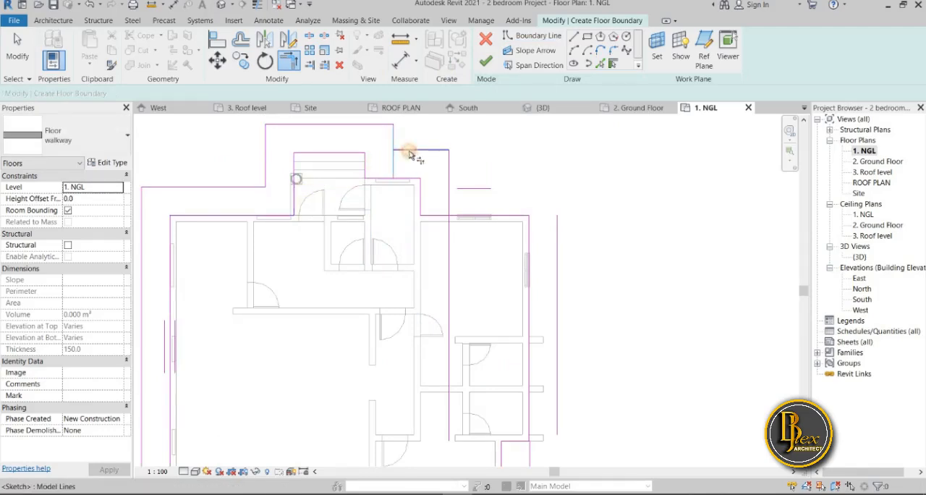
Join the outer boundary lines into corners beside the projecting rear room and around the northeast room
left_click(452, 176)
left_click(476, 188)
left_click(561, 224)
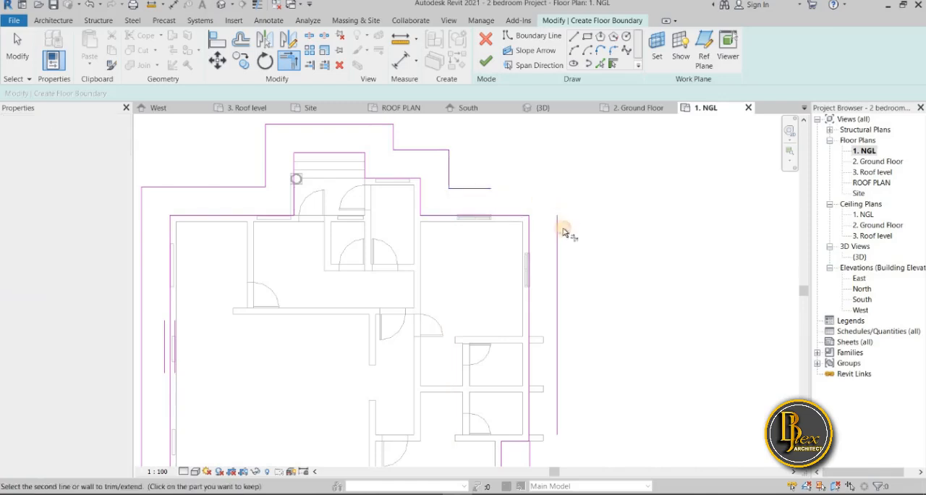
middle_click_drag(595, 272, 522, 176)
scroll(522, 177, "down", 2)
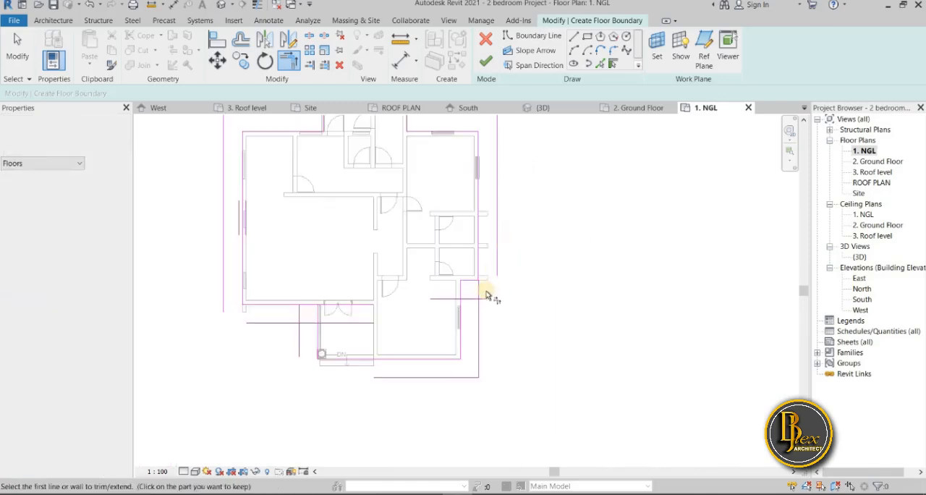
Trim the outer offset line below the projecting east wall to corners with the two outer east boundary lines
scroll(490, 295, "up", 3)
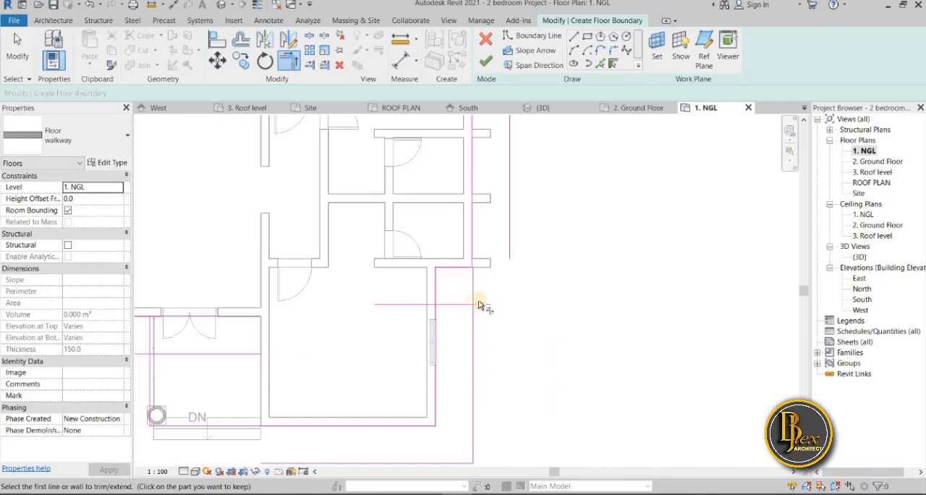
left_click(456, 306)
left_click(517, 257)
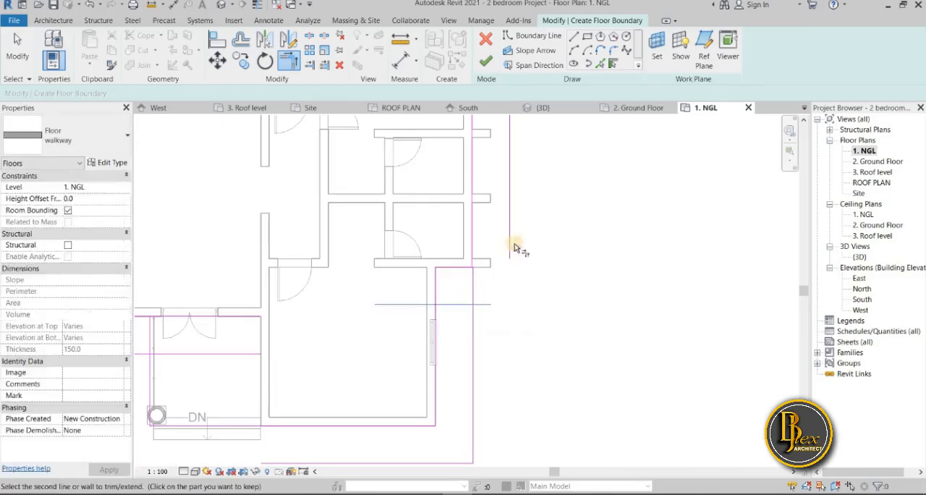
left_click(472, 349)
left_click(486, 307)
scroll(557, 357, "down", 3)
middle_click_drag(557, 356, 546, 271)
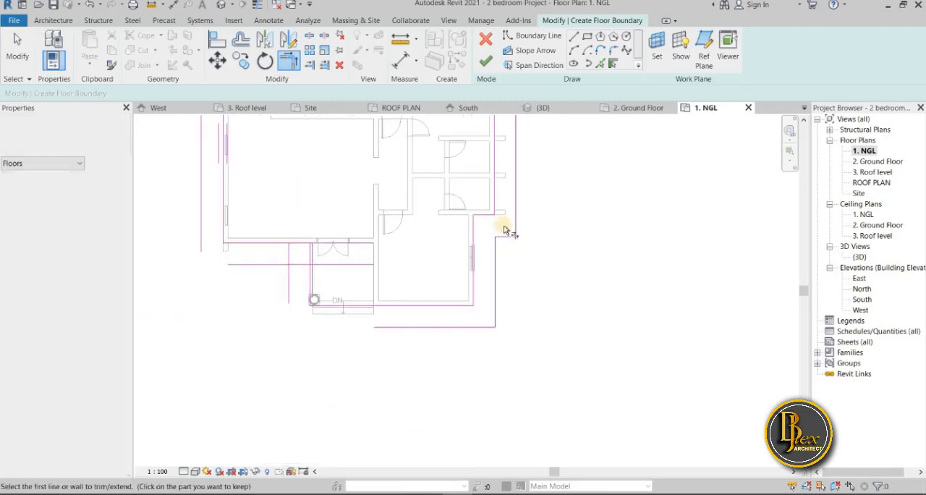
Trim the outer boundary into corners around the front porch and at the house's southwest corner
left_click(292, 296)
left_click(407, 330)
left_click(229, 262)
left_click(202, 242)
left_click(263, 264)
left_click(289, 283)
scroll(241, 325, "down", 3)
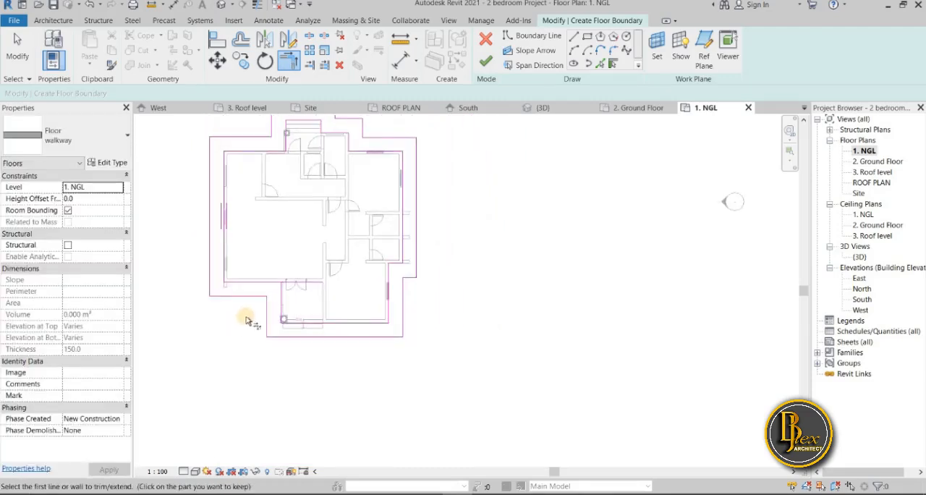
Trim the inner boundary corner between the main room's south wall and the porch's west side, and finish the walkway floor sketch
scroll(241, 333, "up", 3)
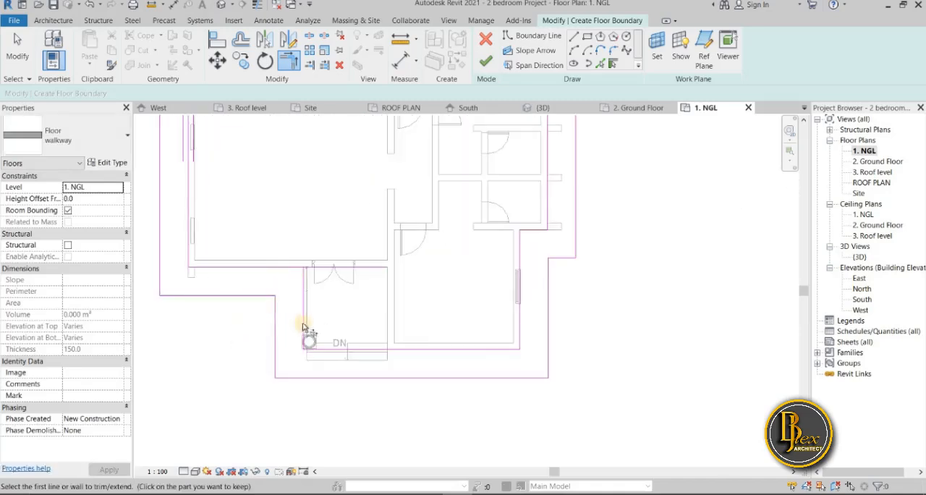
left_click(280, 268)
left_click(303, 290)
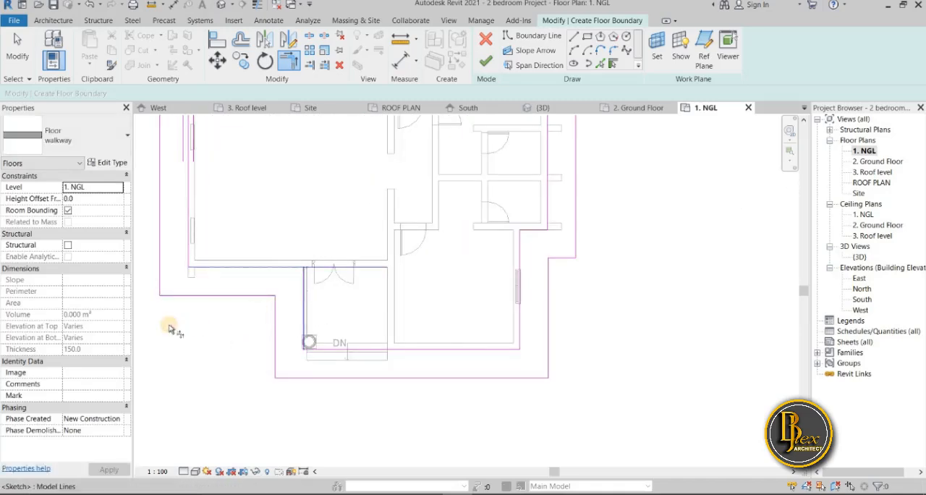
scroll(230, 366, "down", 4)
middle_click_drag(231, 362, 265, 395)
scroll(261, 363, "down", 2)
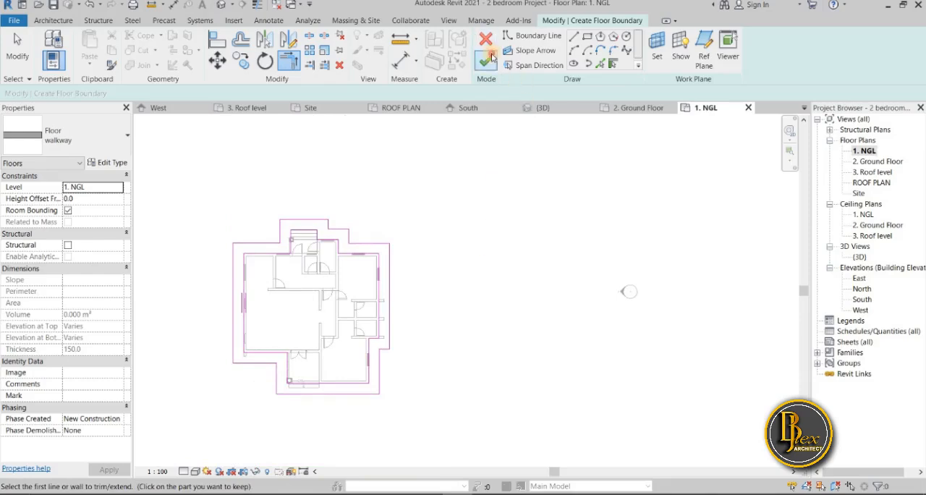
left_click(487, 60)
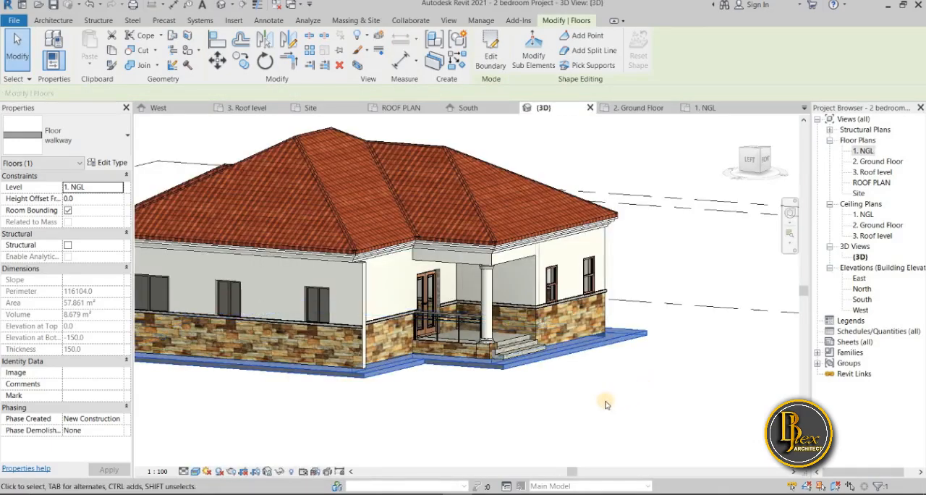
Examine the walkway floor around the house and front porch in the 3D view
scroll(607, 405, "down", 3)
left_click(540, 423)
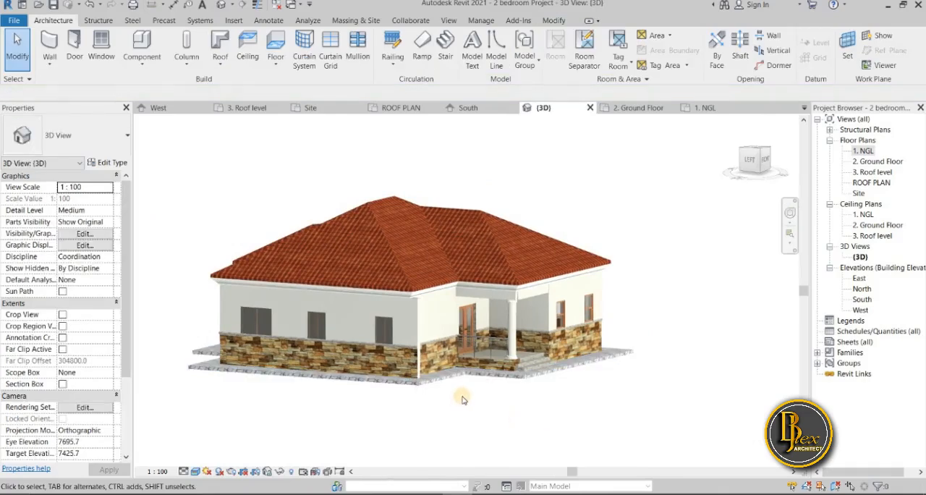
middle_click_drag(441, 420, 270, 437, "shift")
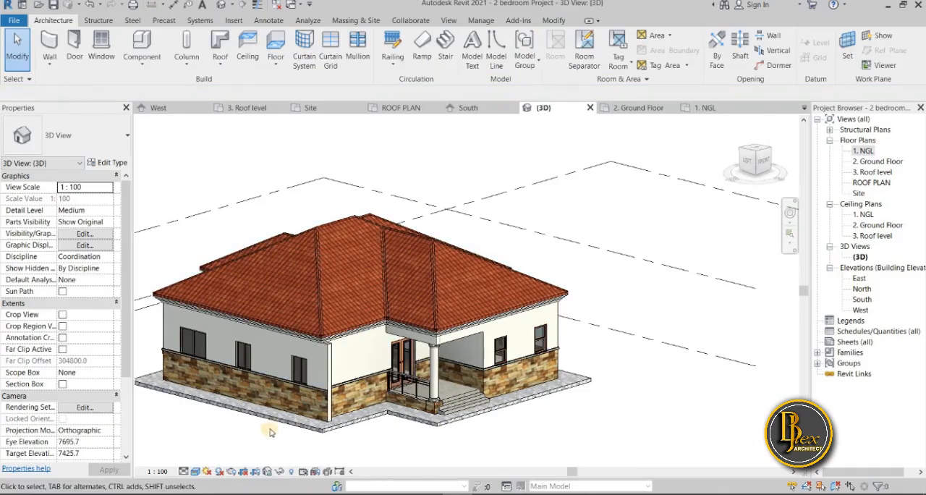
scroll(278, 448, "up", 5)
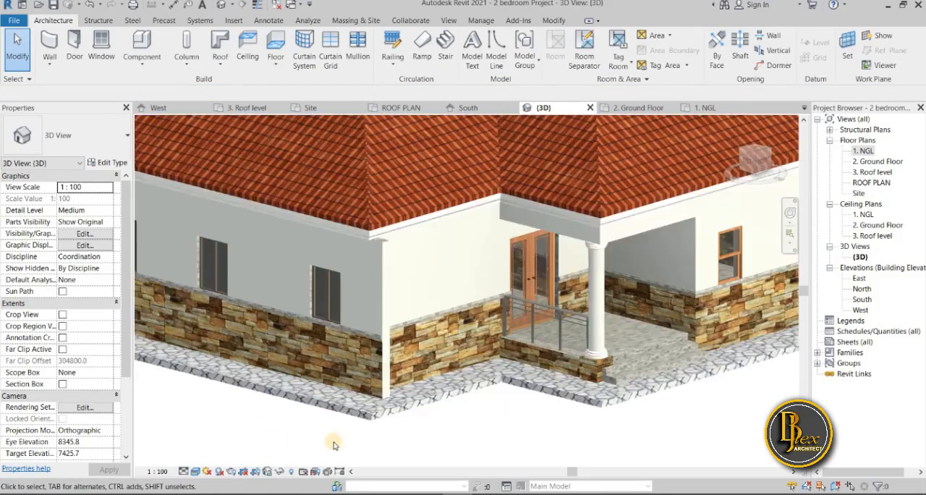
scroll(648, 397, "up", 4)
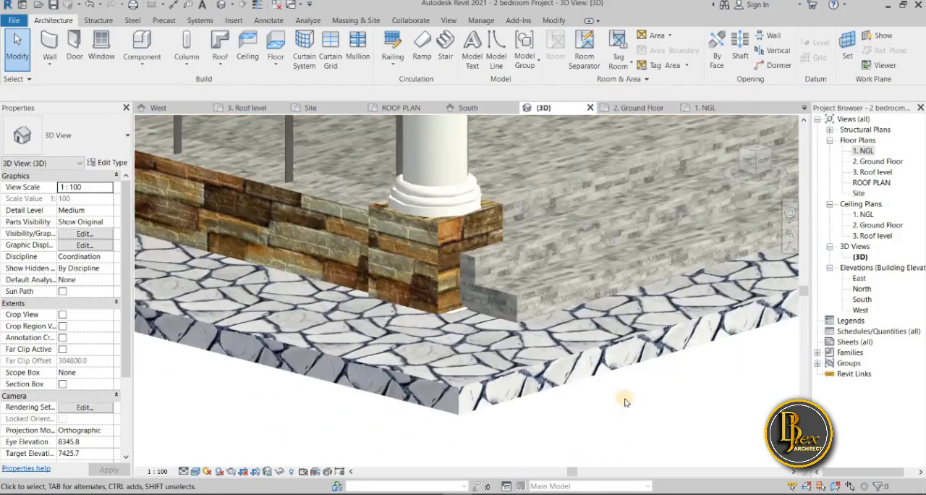
scroll(497, 438, "down", 3)
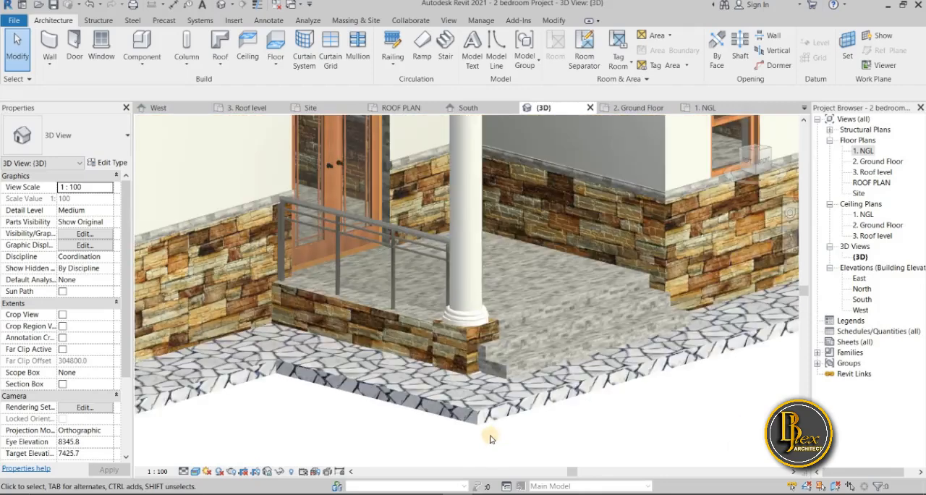
Inspect the walkway's outer corners along the house's side wall, front wall and porch from several distances
scroll(491, 438, "down", 2)
middle_click(479, 433)
middle_click(478, 432)
scroll(456, 433, "up", 6)
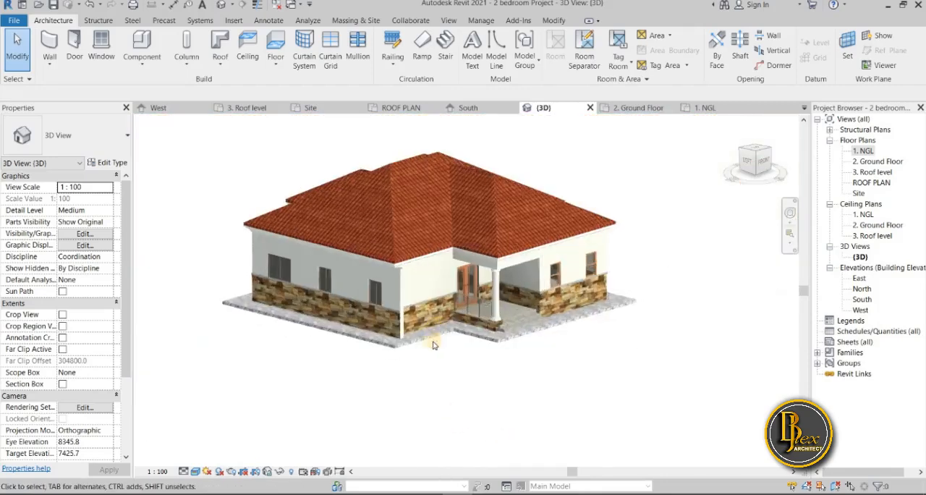
scroll(306, 387, "up", 4)
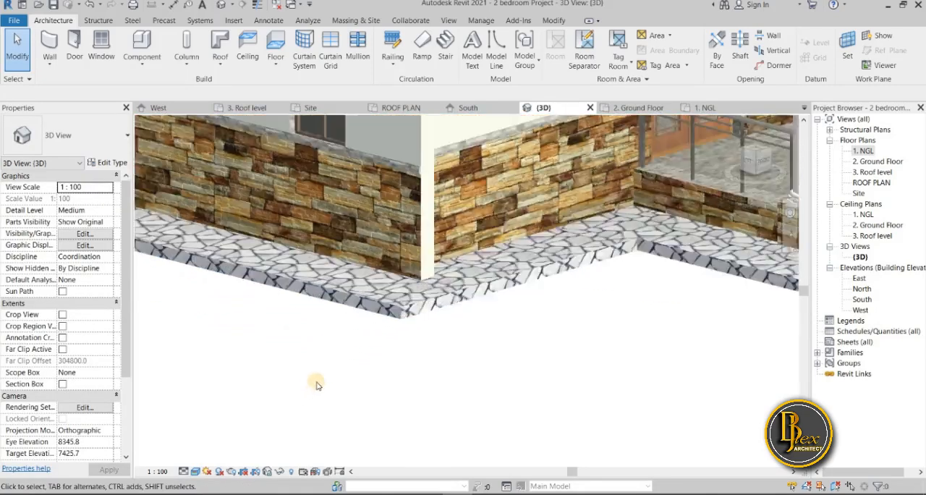
scroll(373, 359, "down", 4)
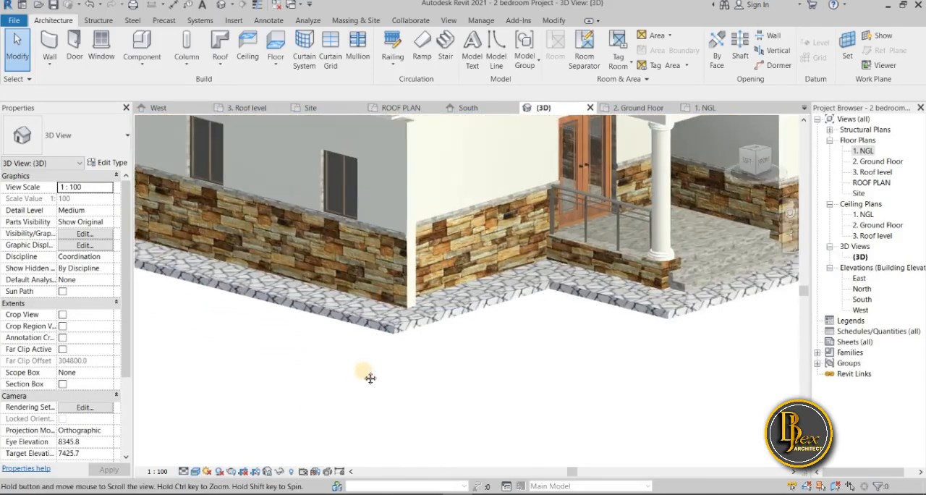
scroll(365, 375, "up", 2)
scroll(366, 372, "down", 1)
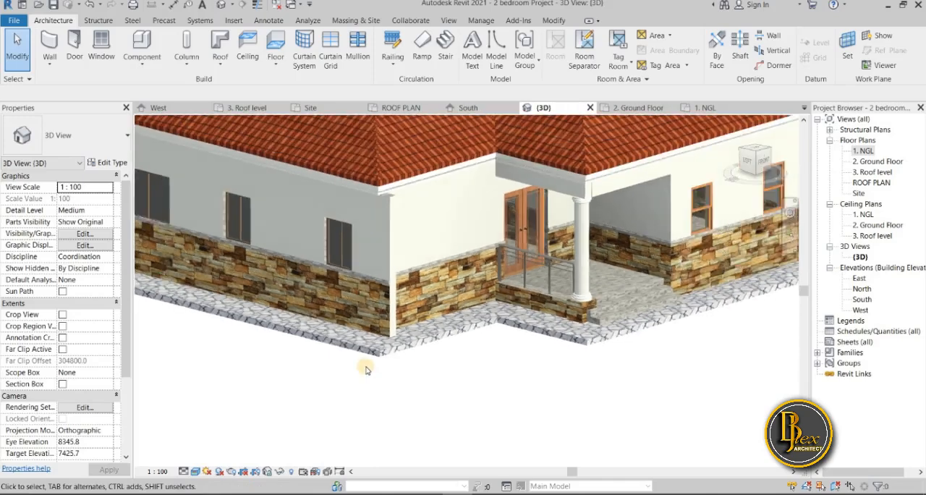
scroll(365, 370, "down", 2)
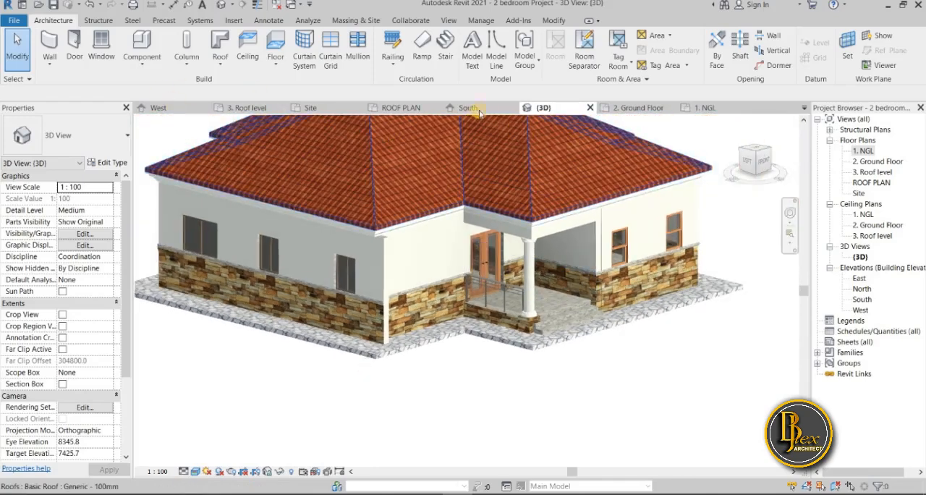
Open the Site plan and measure the gap between the walkway's south edge and the inner south site line
left_click(310, 108)
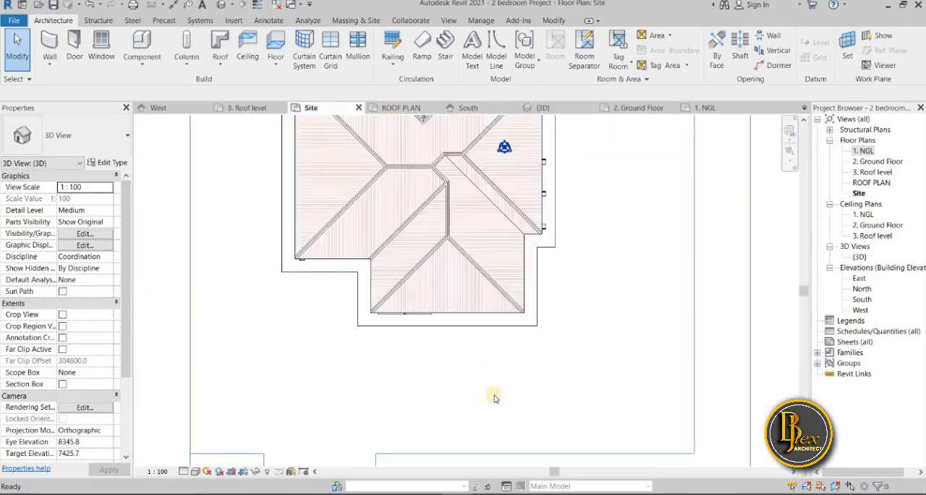
scroll(491, 401, "down", 3)
middle_click_drag(494, 399, 441, 313)
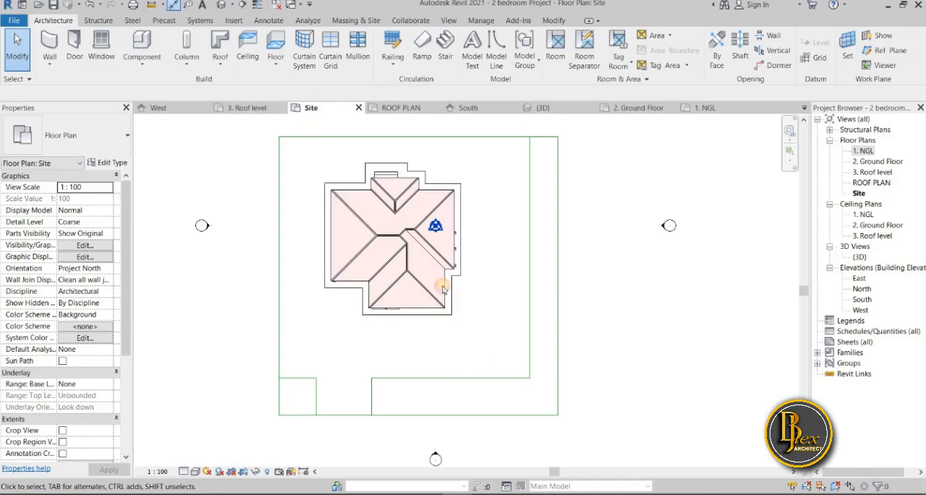
key("d")
key("i")
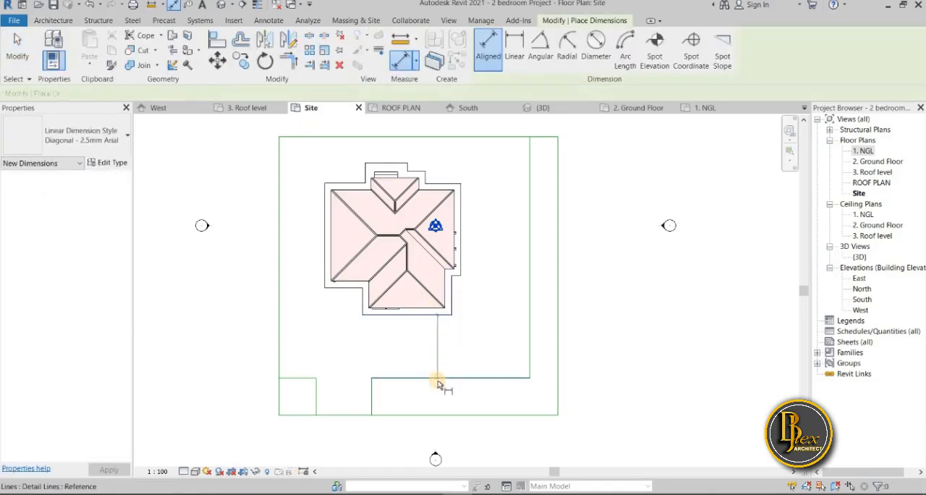
left_click(438, 380)
scroll(449, 369, "up", 2)
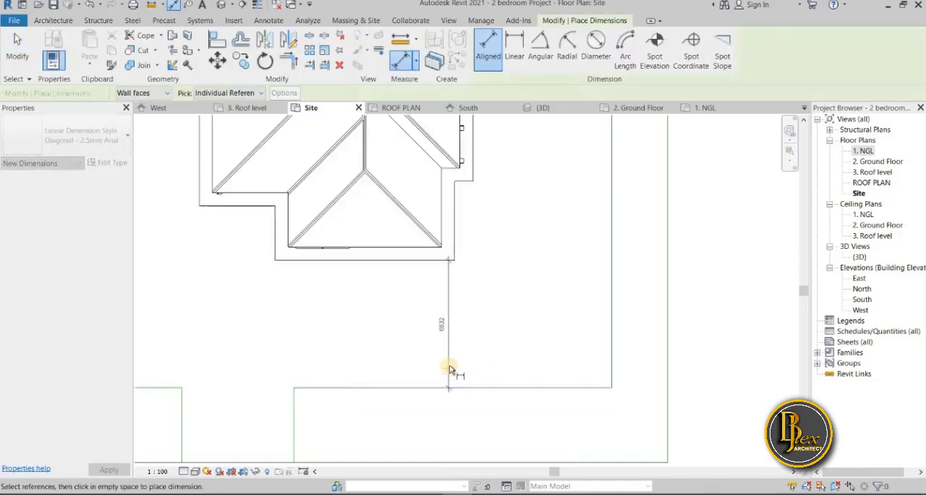
scroll(449, 369, "up", 2)
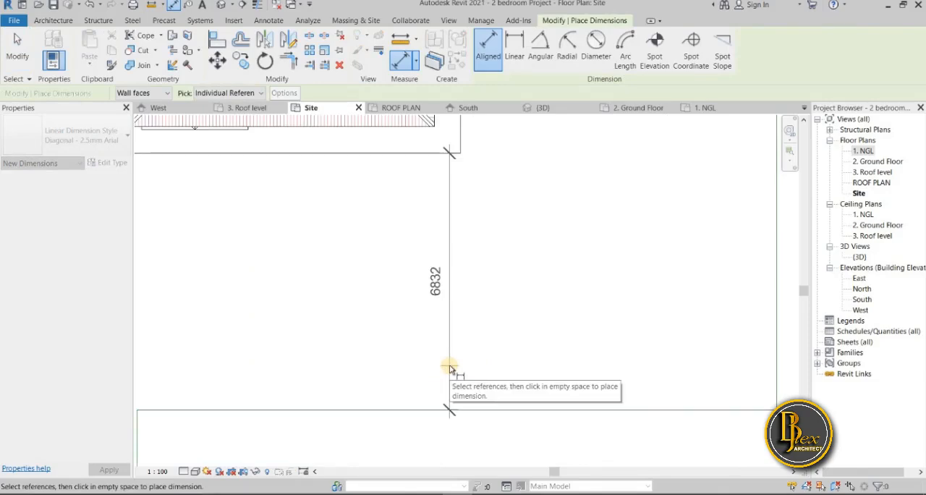
scroll(422, 398, "down", 2)
scroll(424, 398, "down", 2)
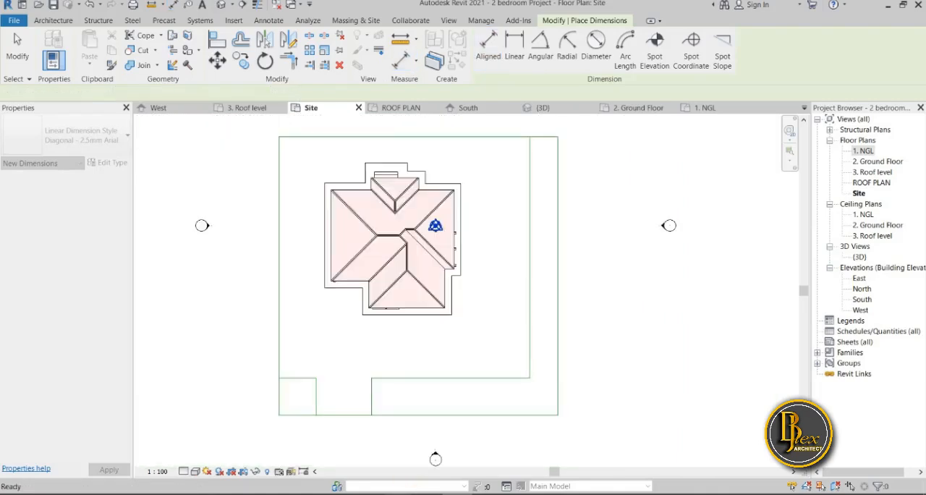
Switch to Calculator, multiply 2500 by 3, and return to the site plan
mouse_move(366, 494)
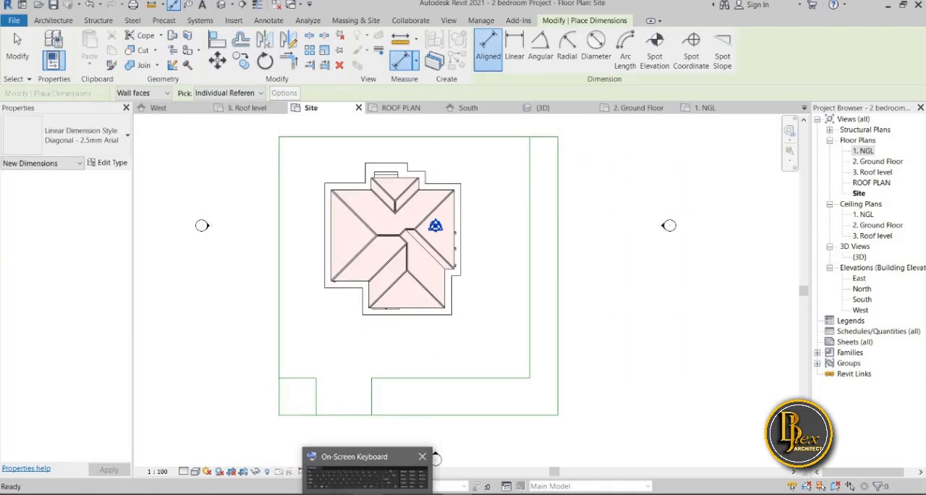
left_click(366, 474)
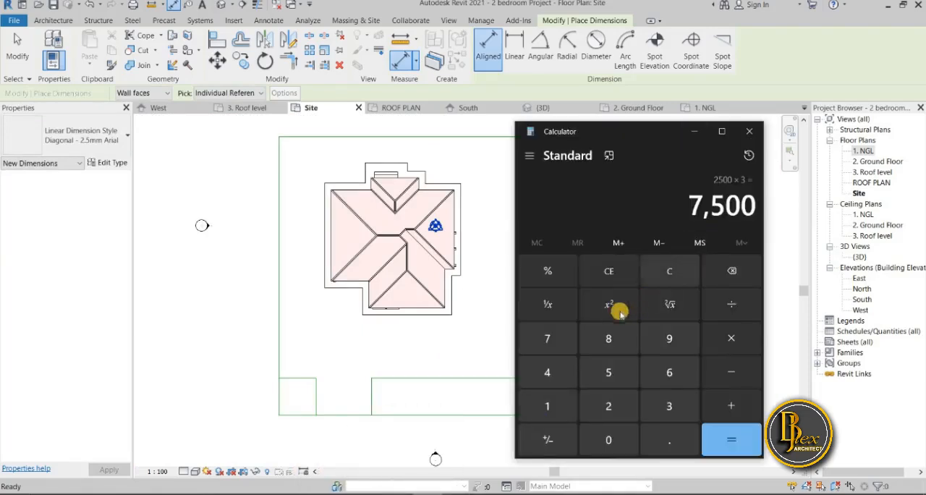
left_click(607, 406)
left_click(610, 373)
left_click(609, 437)
left_click(609, 437)
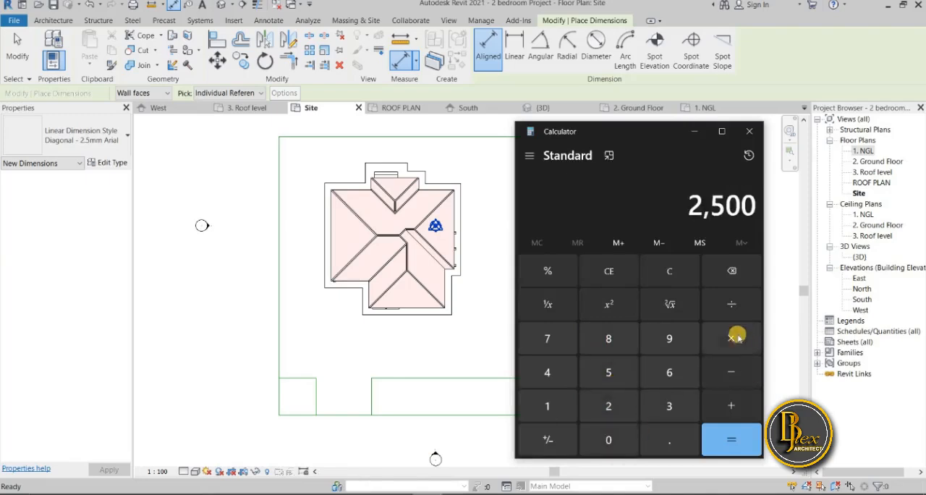
key("asterisk")
left_click(671, 404)
left_click(729, 437)
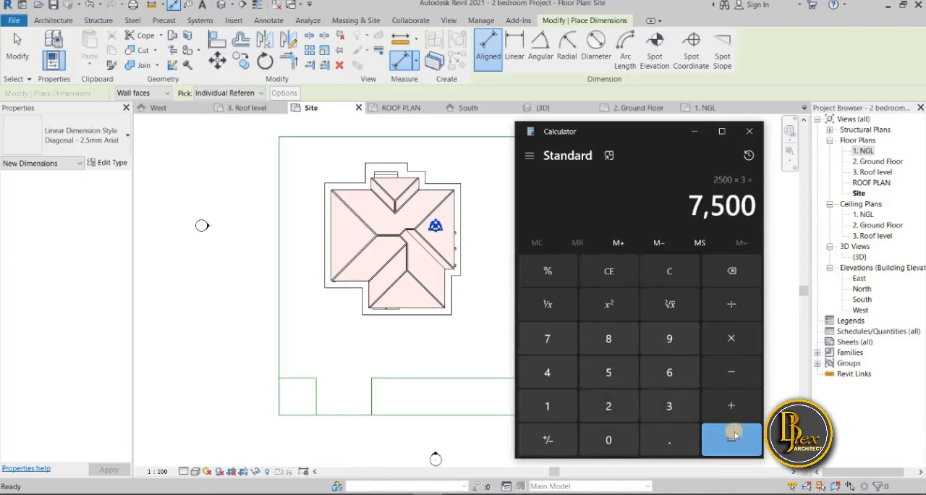
left_click(693, 138)
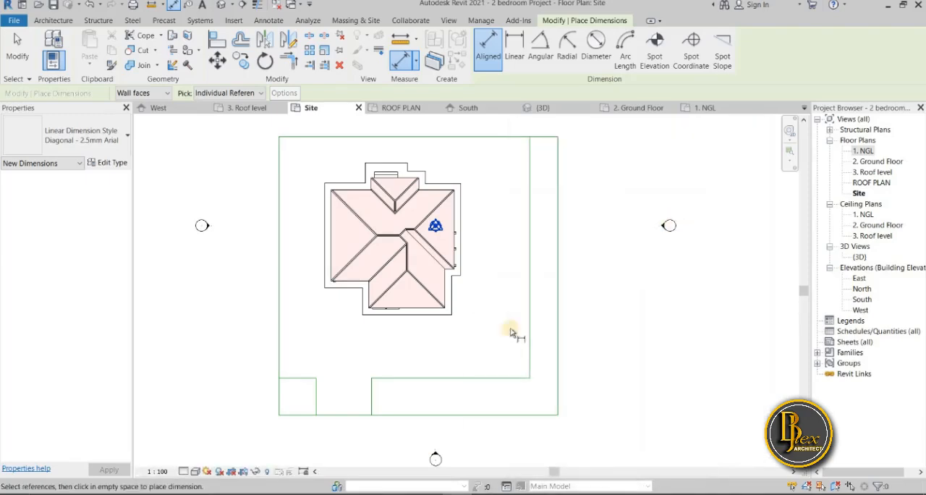
Place an aligned dimension between the walkway's south edge and the inner south site line
left_click(427, 350)
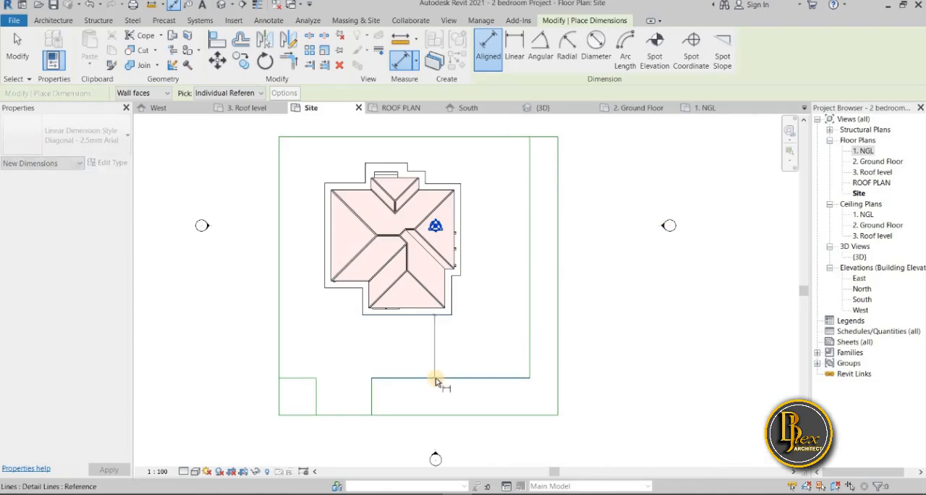
left_click(436, 376)
scroll(436, 376, "up", 3)
left_click(443, 345)
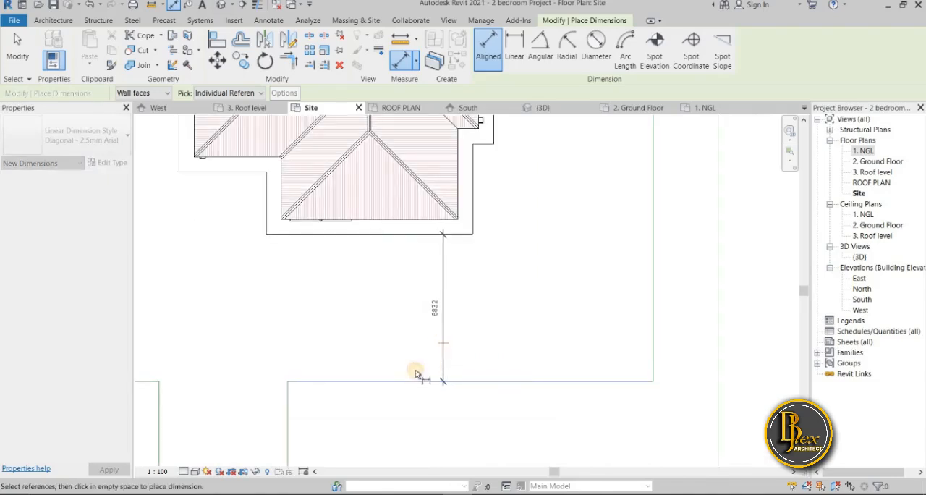
key("Escape")
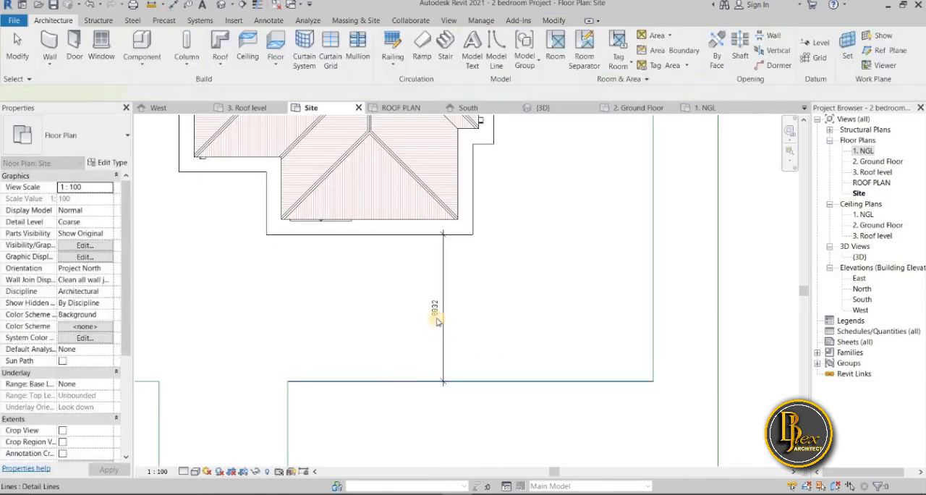
Move the inner south site line so its distance from the walkway's south edge is 8000 mm
left_click(437, 322)
left_click(435, 307)
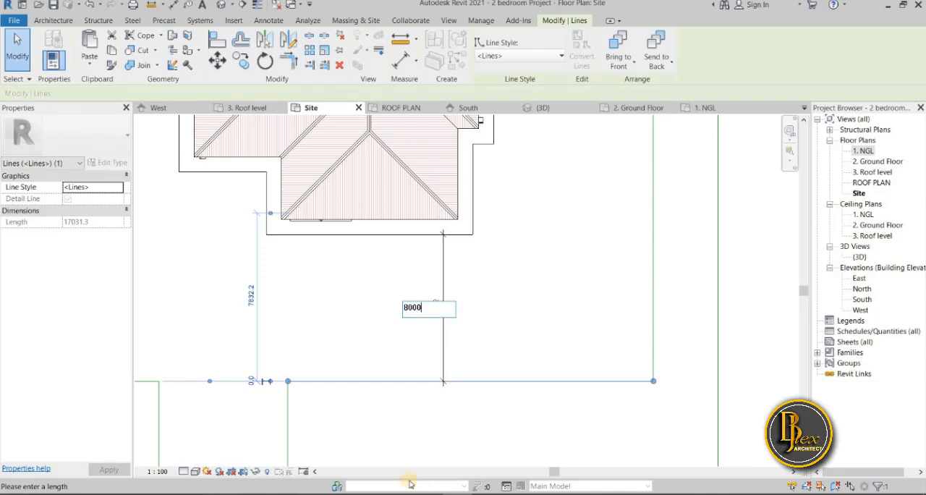
type("8000")
key("Return")
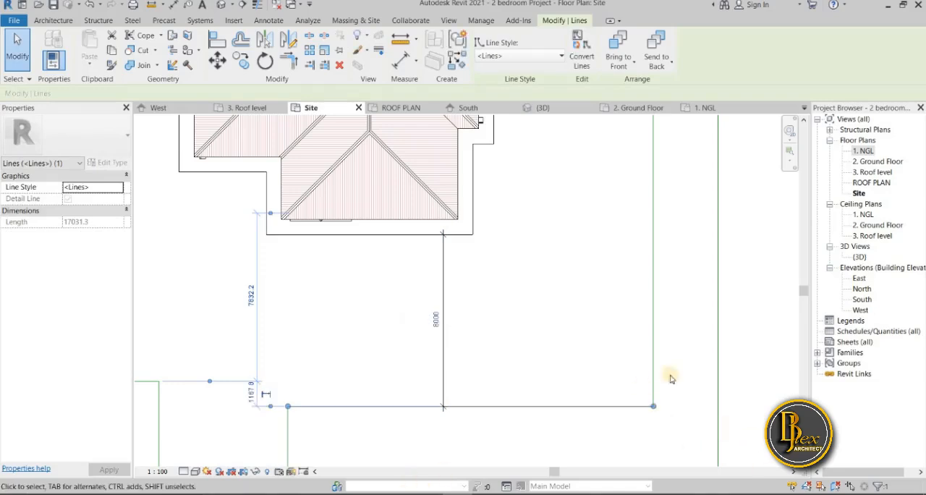
left_click(740, 365)
Delete the 8000 mm dimension between the walkway and the inner south site line
scroll(670, 236, "down", 1)
middle_click_drag(582, 335, 523, 240)
left_click(440, 238)
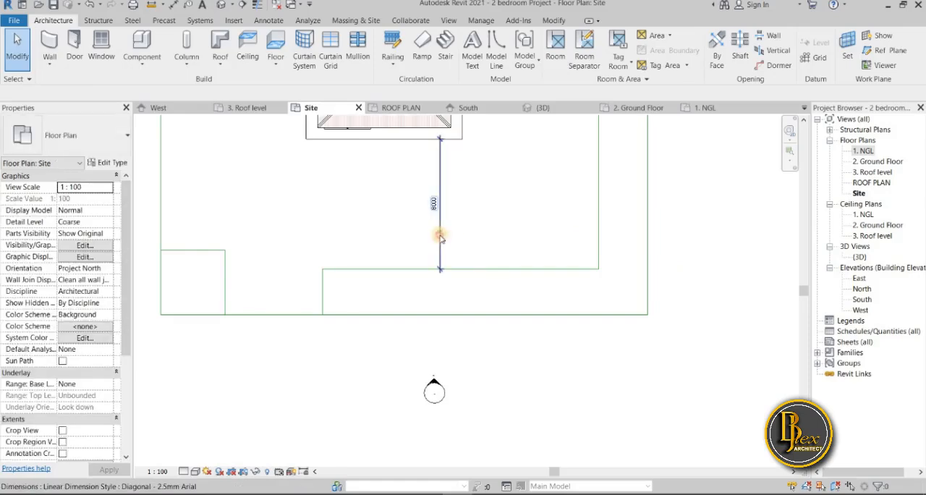
left_click(464, 252)
key("Delete")
scroll(461, 358, "down", 3)
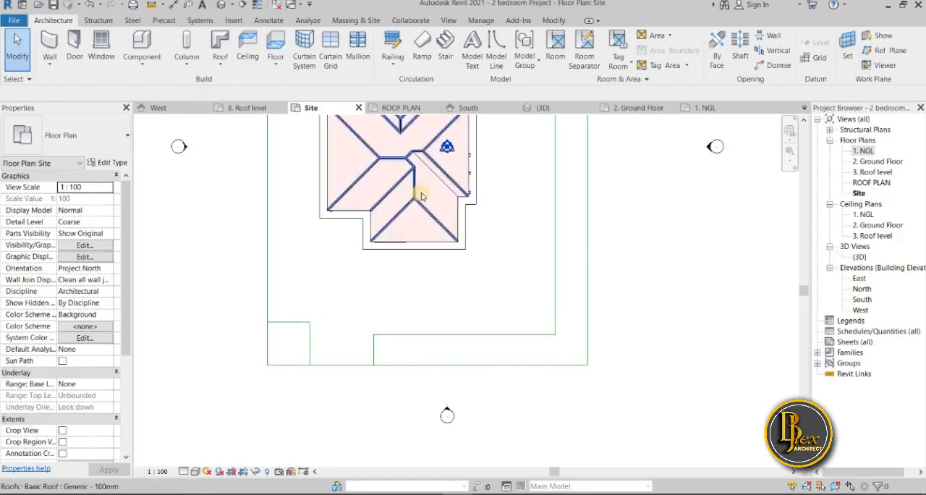
Align the upper line of the site's southwest corner rectangle with the inner south site line
left_click(559, 24)
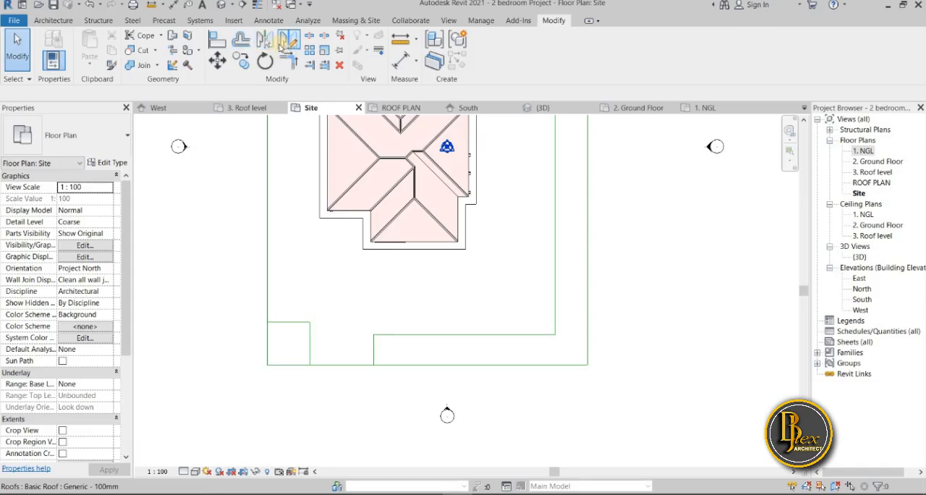
left_click(217, 40)
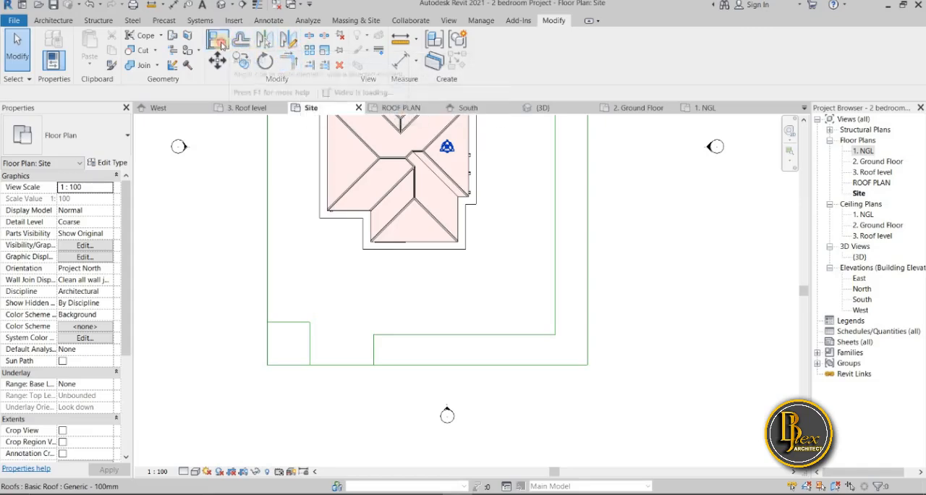
left_click(402, 334)
left_click(301, 324)
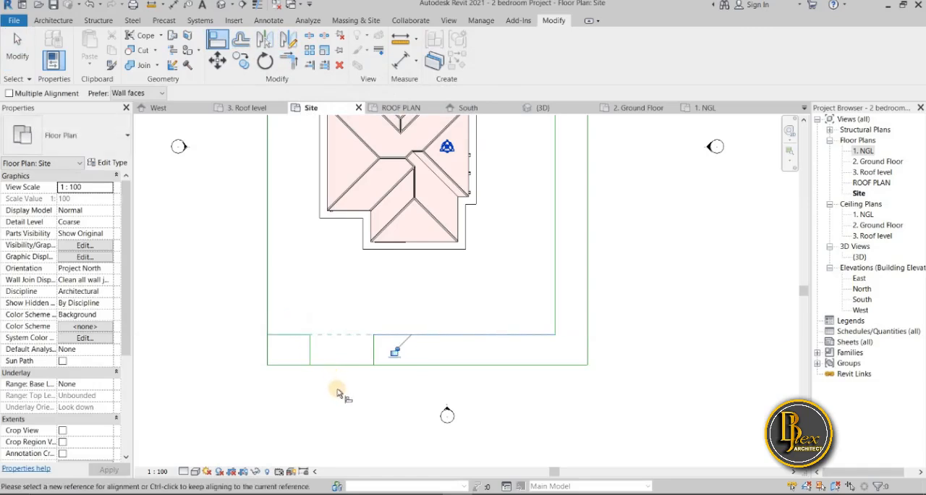
scroll(386, 409, "down", 1)
scroll(386, 408, "down", 1)
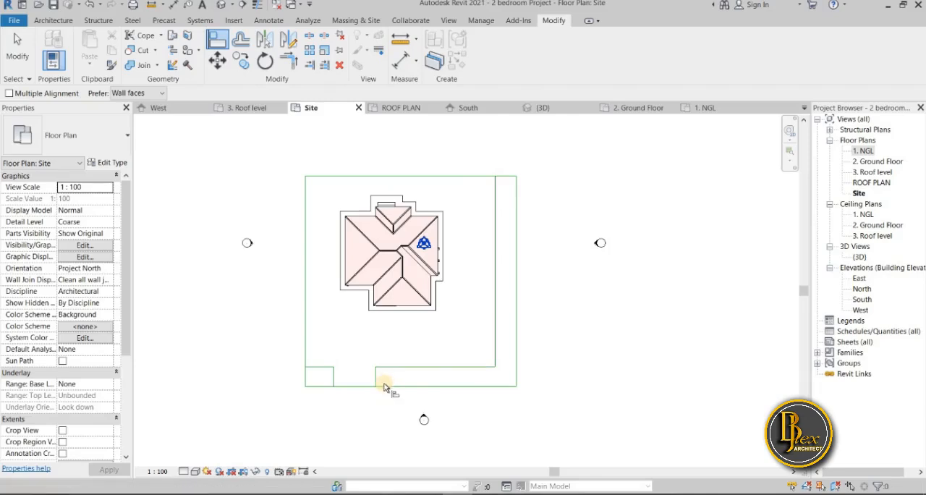
scroll(383, 389, "up", 2)
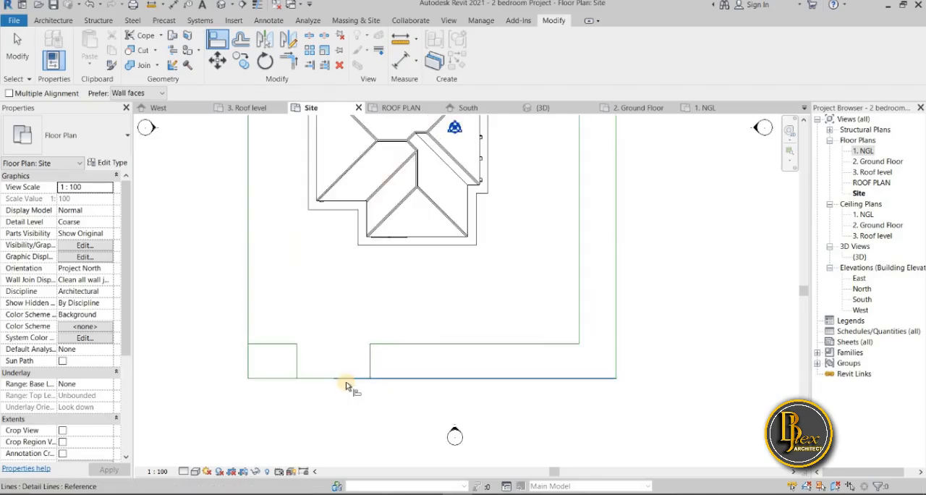
left_click(373, 378)
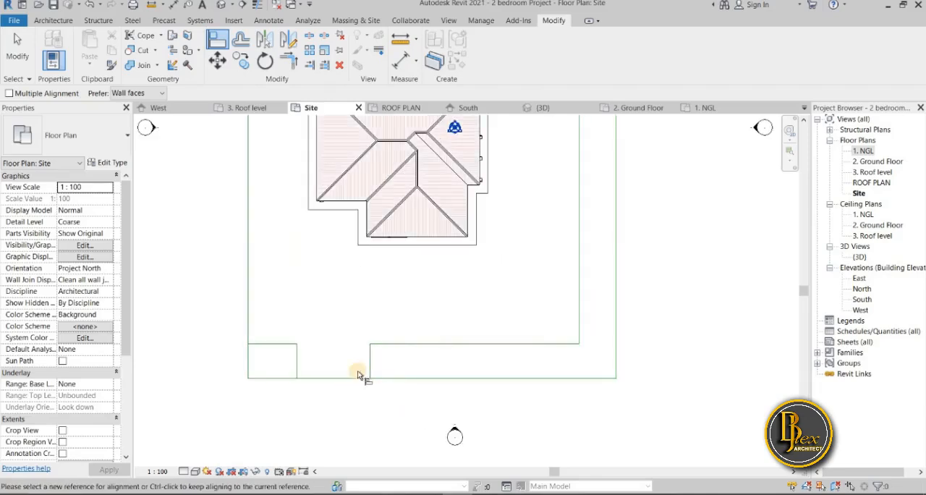
left_click(373, 371)
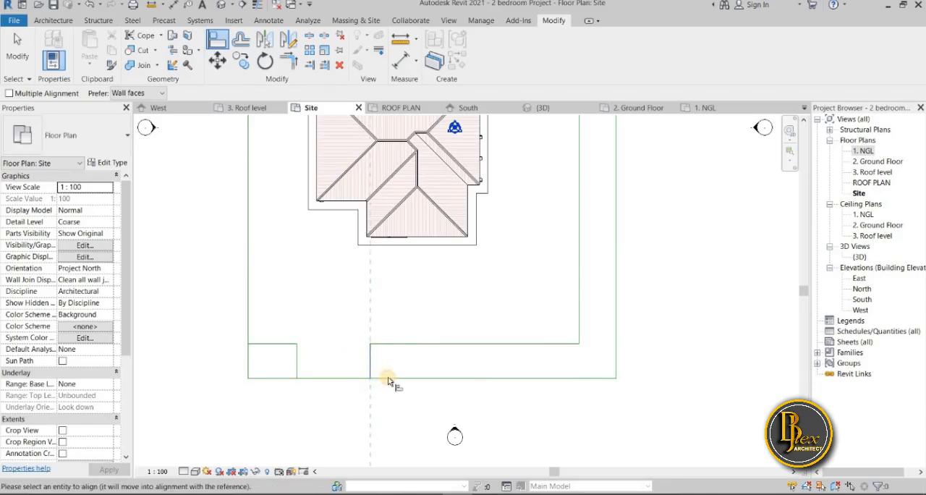
key("Escape")
scroll(405, 425, "down", 1)
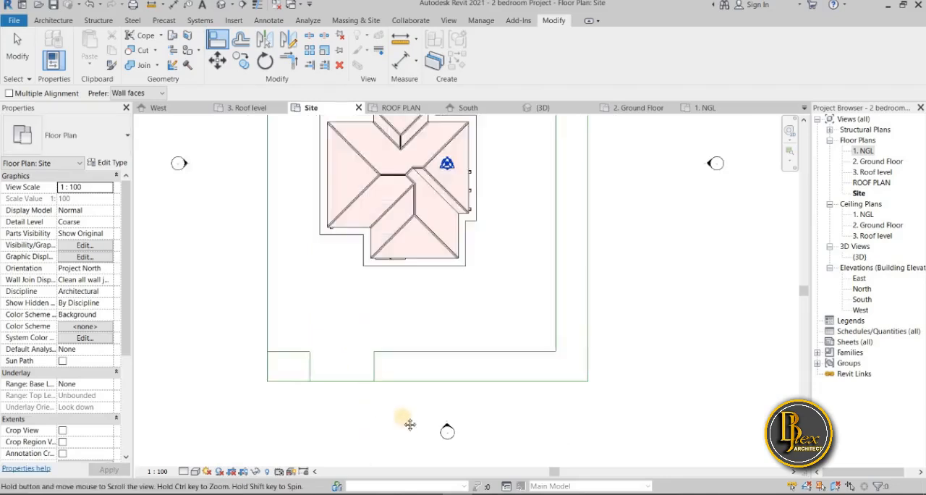
scroll(406, 424, "down", 1)
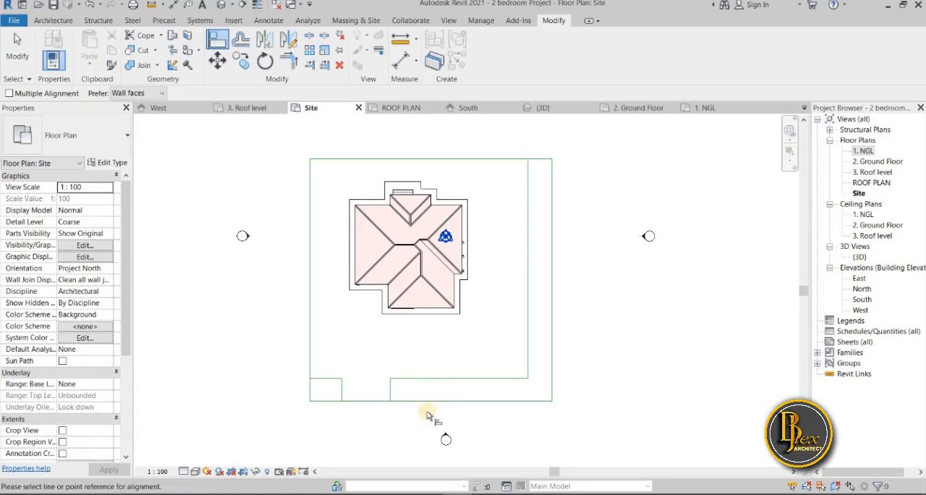
Trim the outer south site line to corners with the two short vertical lines, leaving an opening between the southwest rectangle and the southern strip
scroll(395, 405, "up", 3)
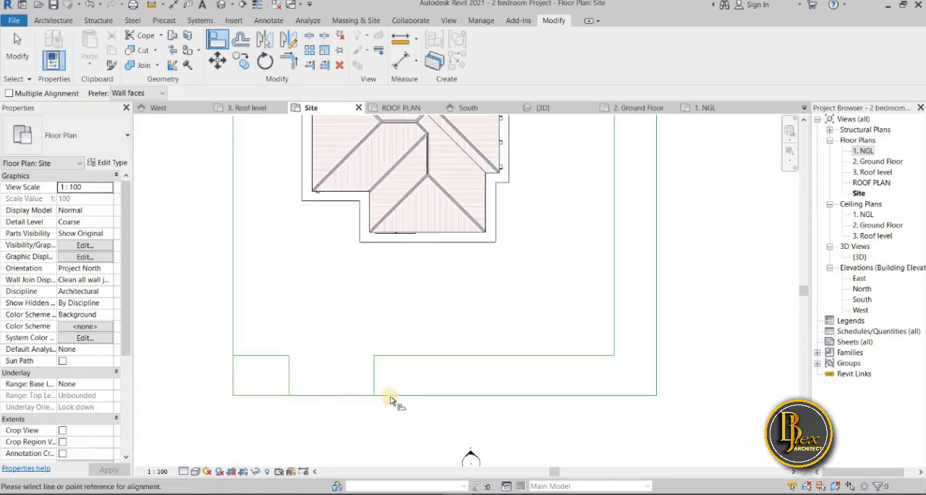
left_click(288, 60)
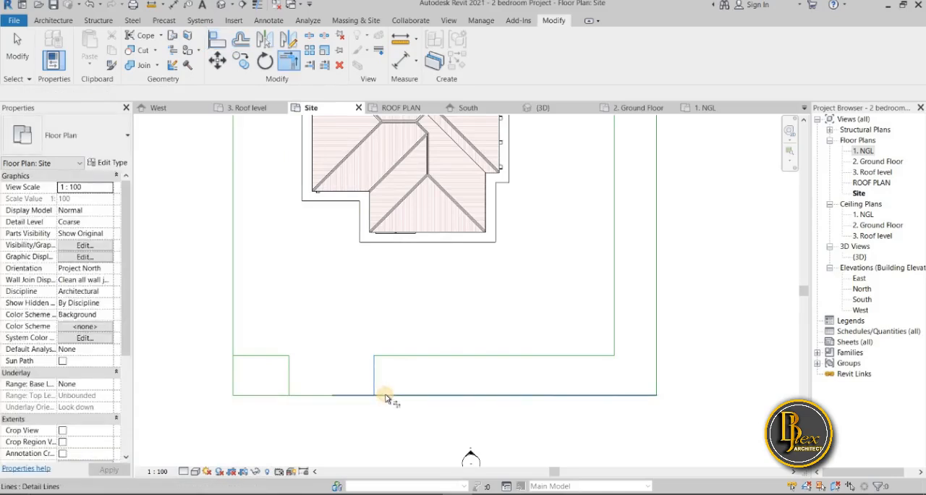
left_click(386, 398)
left_click(265, 398)
left_click(290, 381)
scroll(275, 417, "down", 1)
scroll(275, 418, "down", 1)
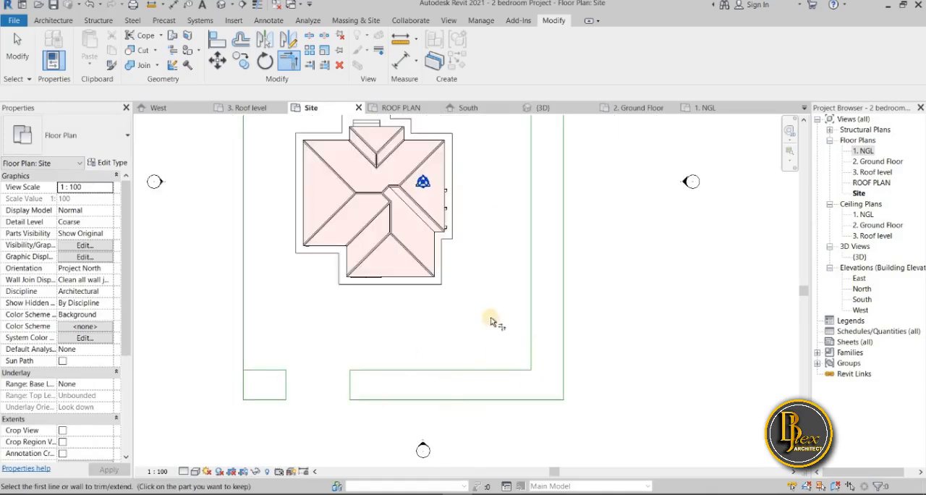
Draw a horizontal detail line from the walkway's southeast corner to the inner east site line
middle_click_drag(508, 310, 490, 332)
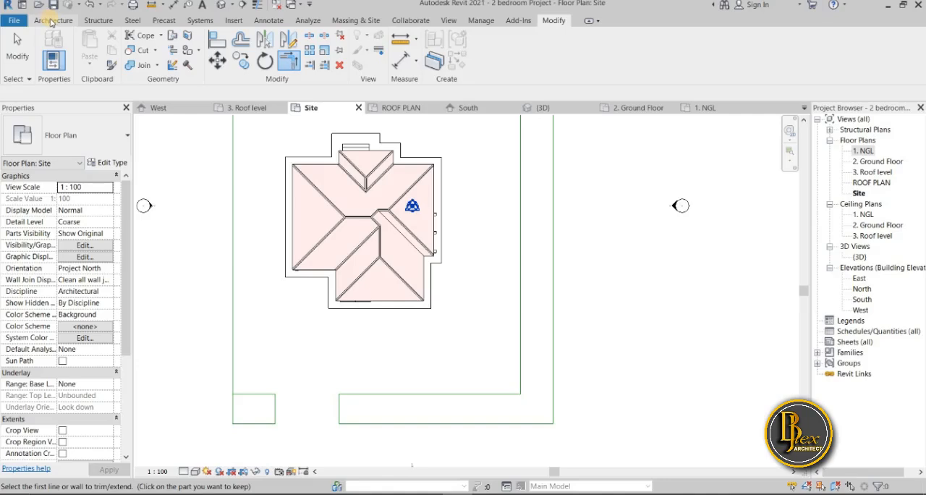
left_click(268, 21)
left_click(273, 36)
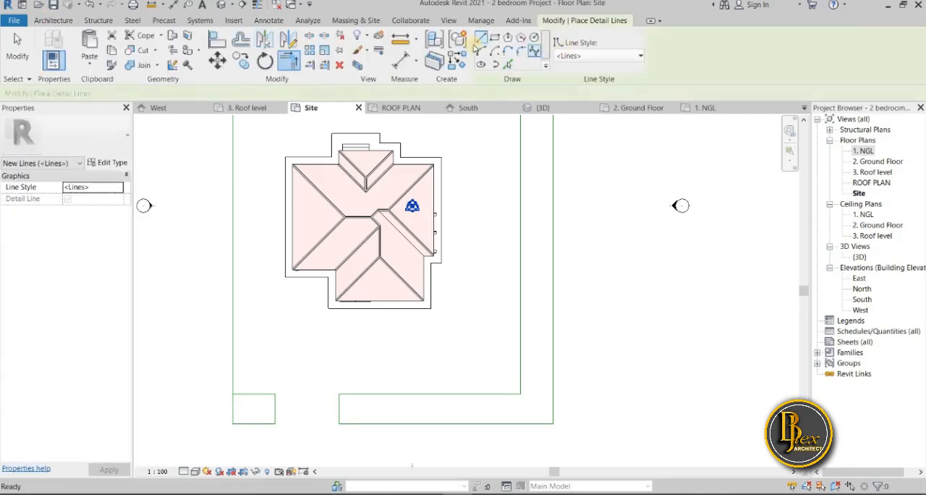
scroll(437, 322, "up", 5)
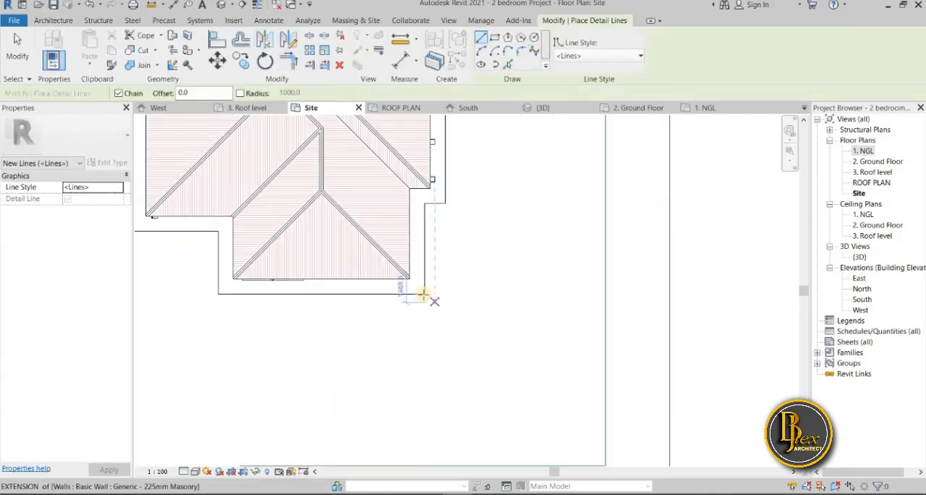
left_click(424, 296)
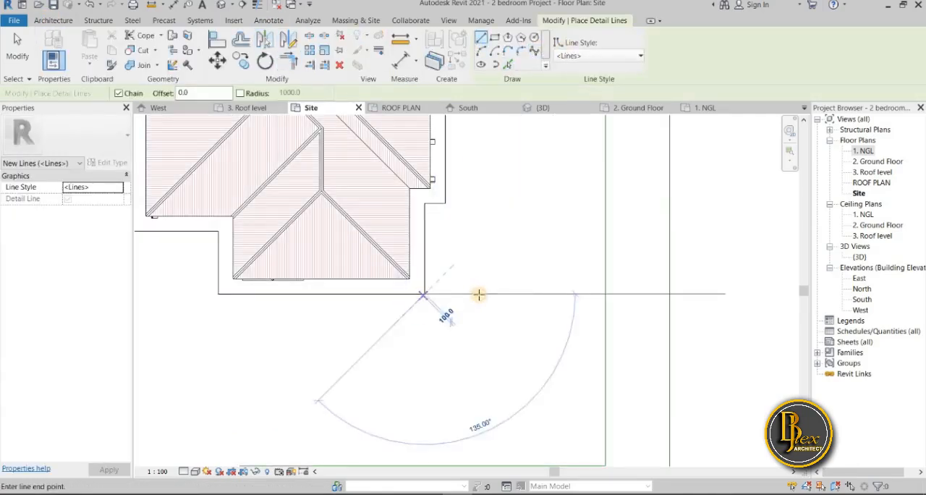
left_click(597, 293)
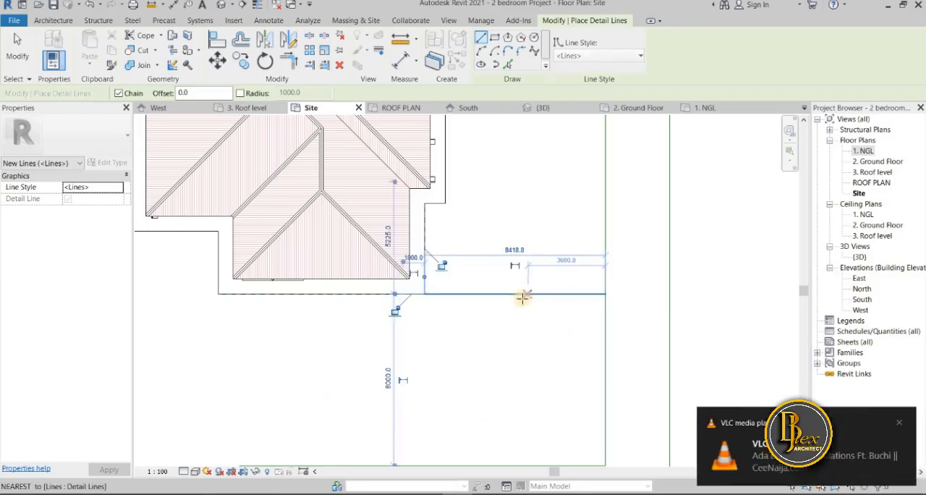
key("Escape")
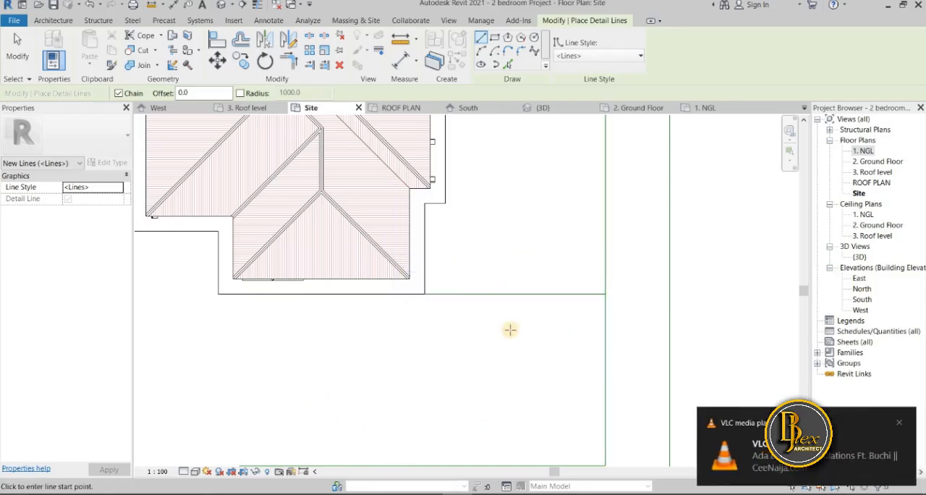
scroll(508, 329, "down", 3)
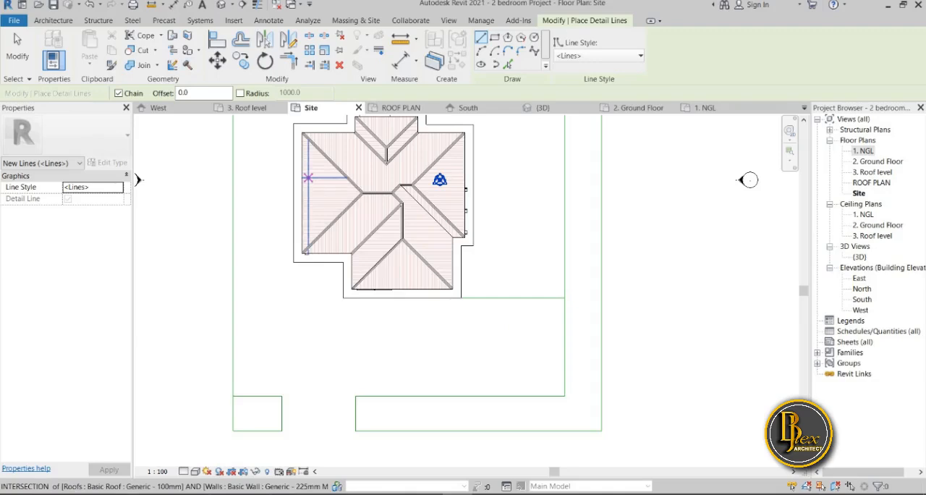
Measure the distance between the walkway's southeast vertical edge and the inner east site line
key("d")
key("i")
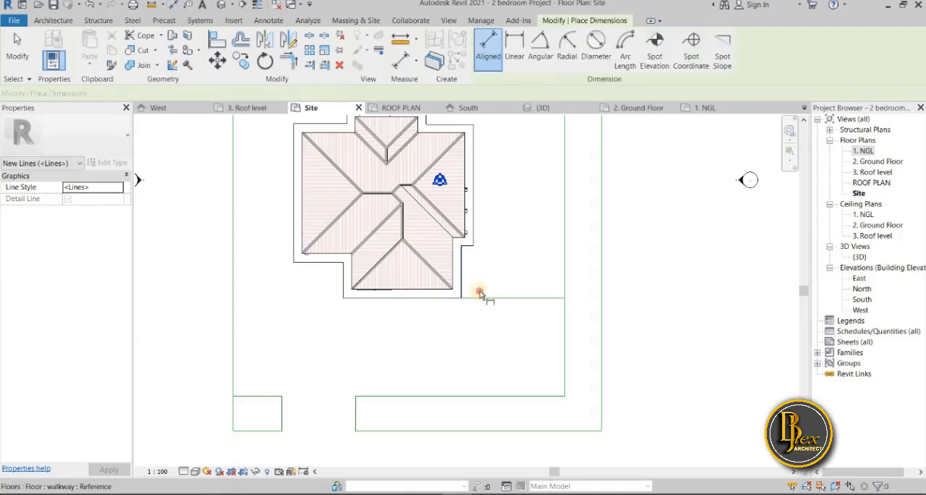
left_click(463, 295)
left_click(565, 323)
scroll(531, 330, "up", 5)
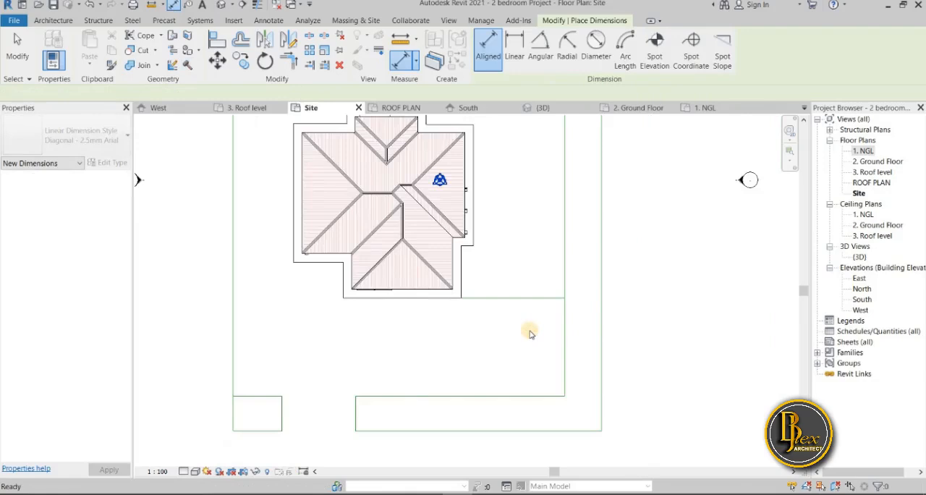
scroll(531, 334, "down", 3)
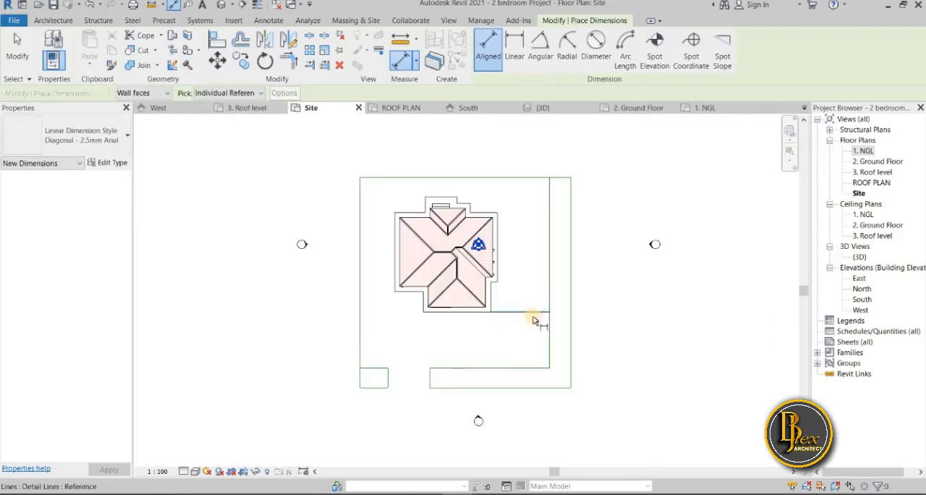
scroll(532, 321, "up", 4)
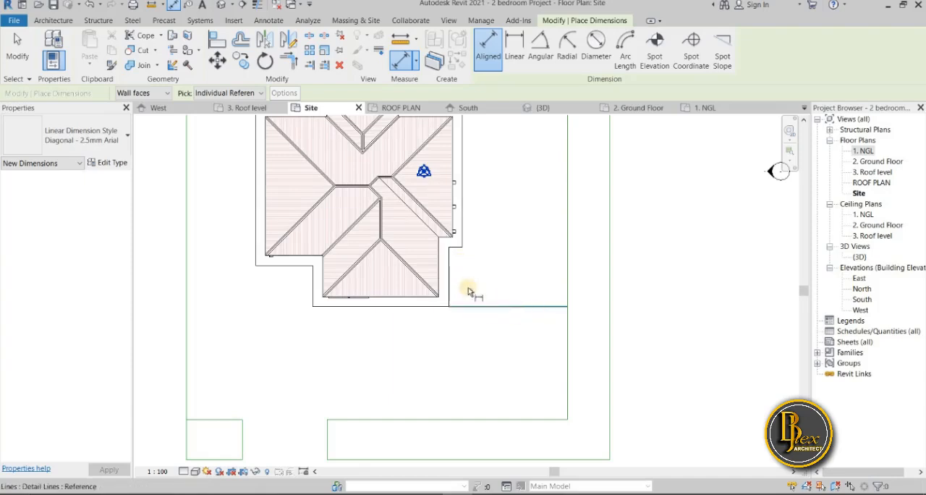
key("Escape")
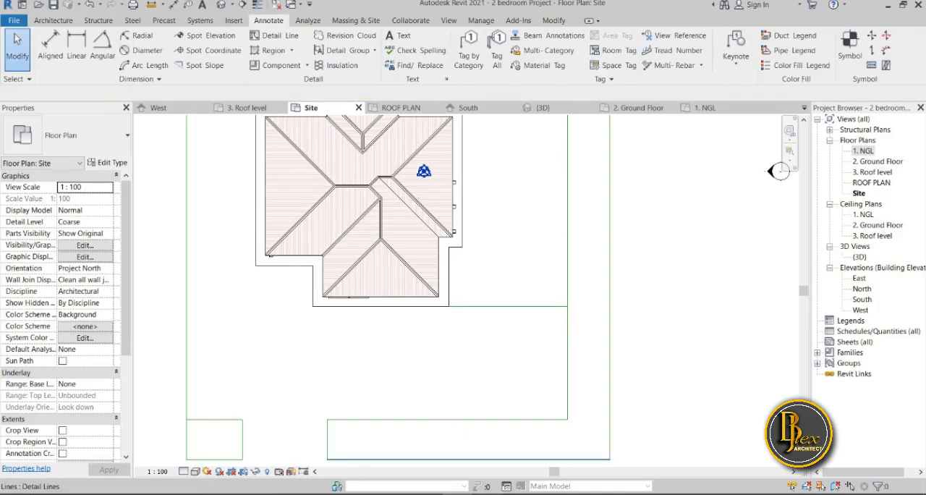
Switch to Paint 3D, pencil a small narrow strip east of the house above the parking area in the site sketch, and return to Revit
key("alt+Tab")
scroll(732, 365, "down", 2)
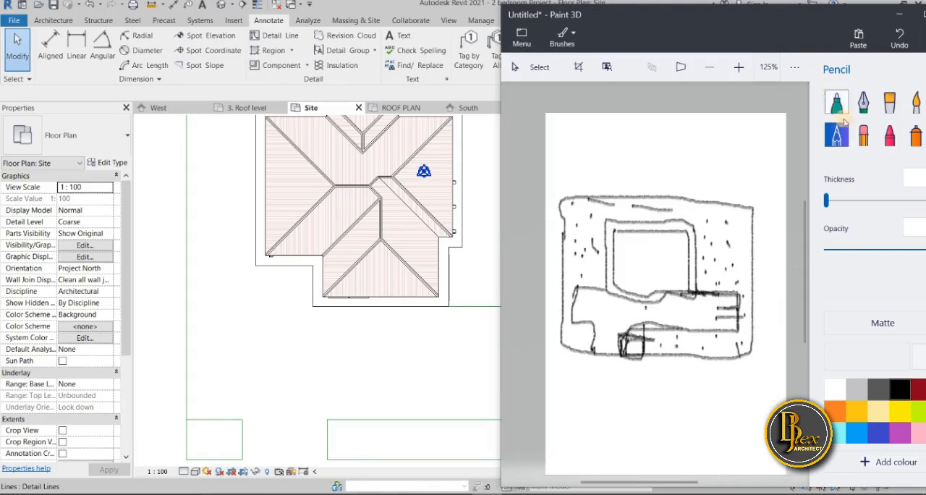
scroll(703, 291, "up", 3)
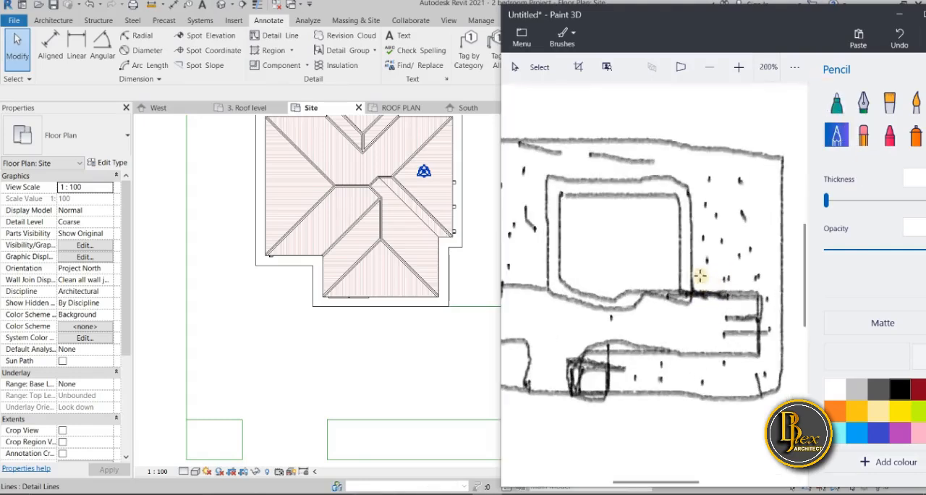
left_click_drag(693, 275, 758, 297)
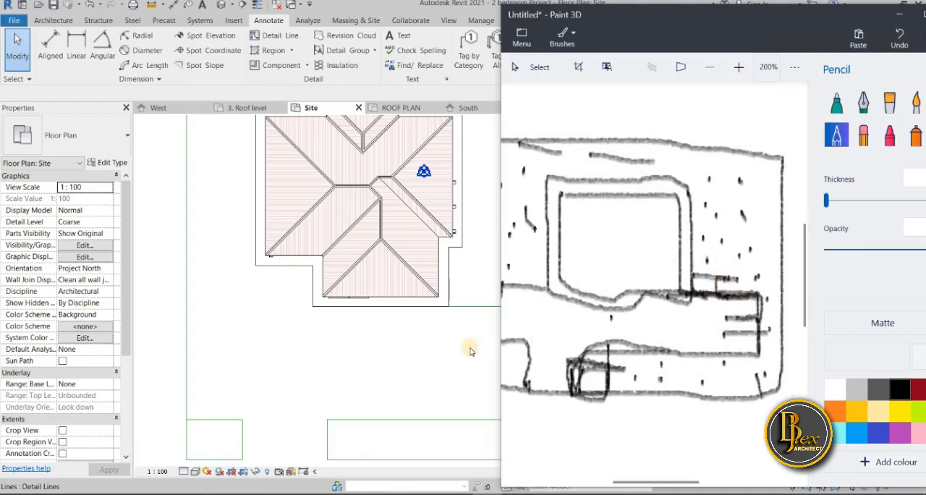
scroll(440, 353, "down", 2)
left_click(900, 15)
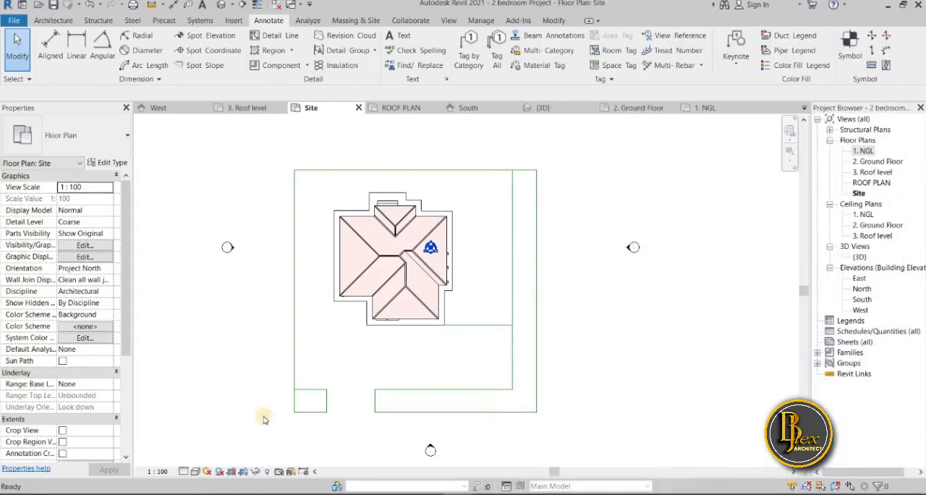
left_click(285, 416)
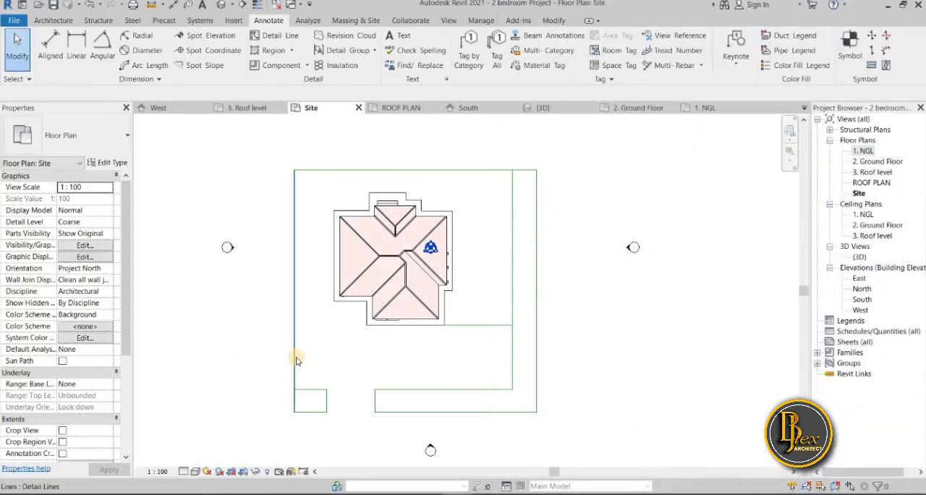
scroll(493, 349, "up", 3)
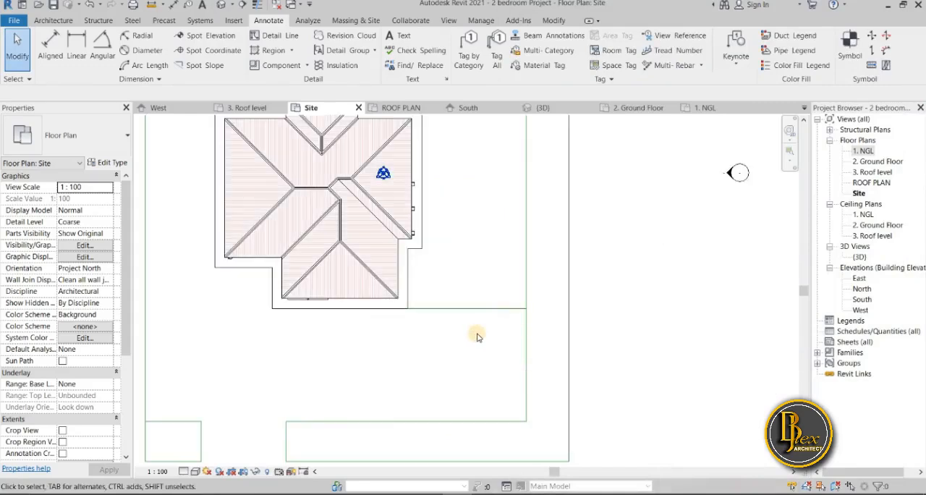
scroll(478, 336, "down", 3)
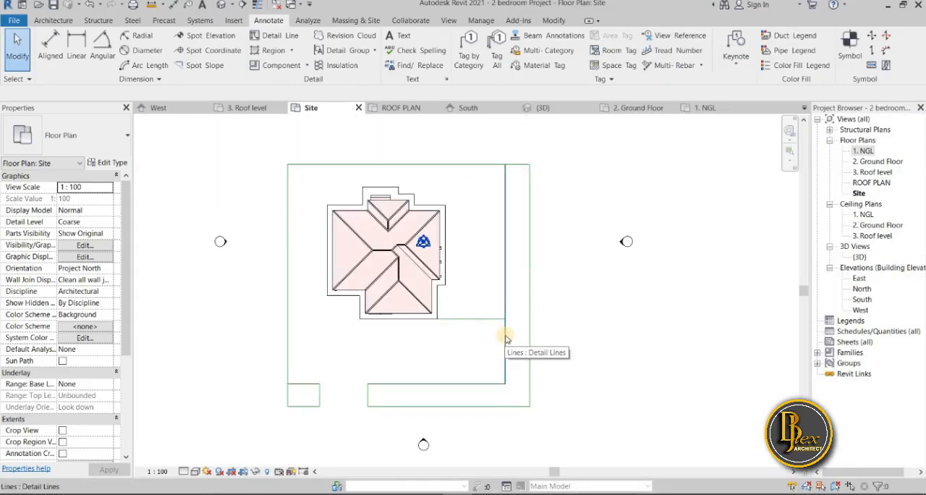
left_click(505, 331)
left_click(567, 334)
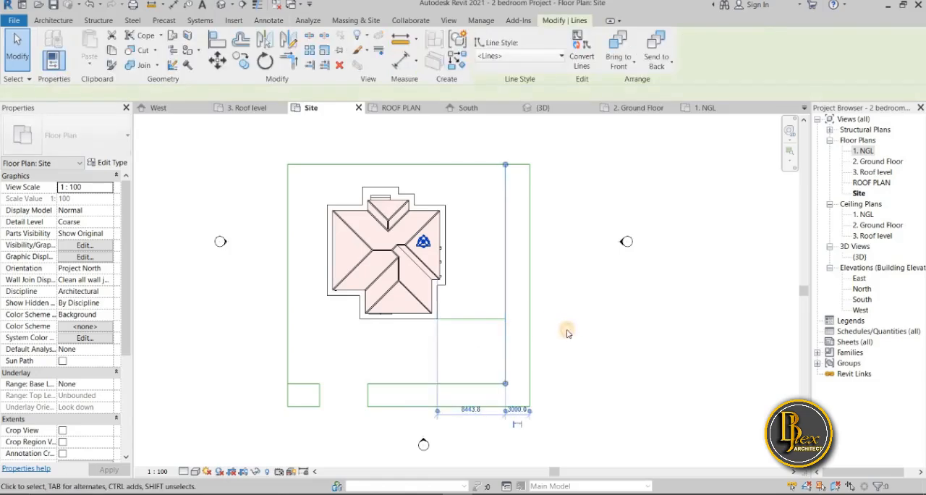
scroll(490, 324, "up", 2)
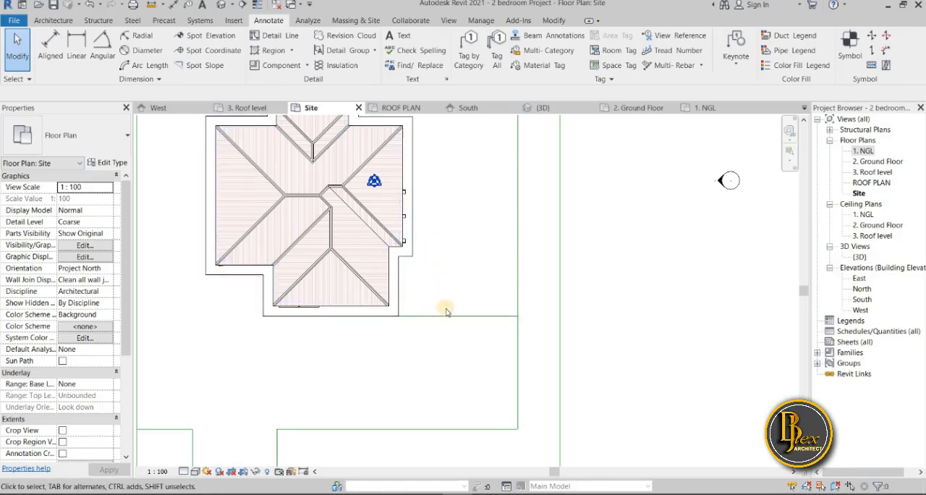
Try to set the inner east site line 1000 mm from the house and undo the move
left_click(517, 344)
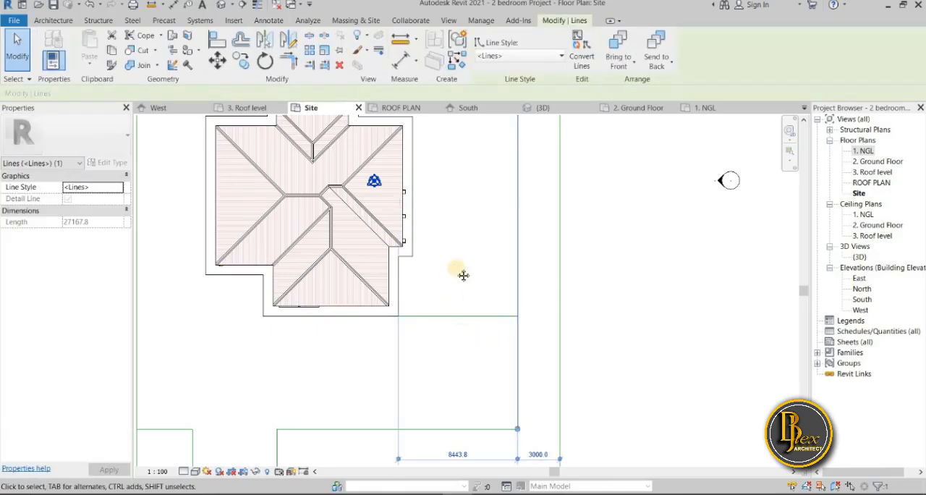
scroll(456, 357, "down", 1)
left_click(454, 374)
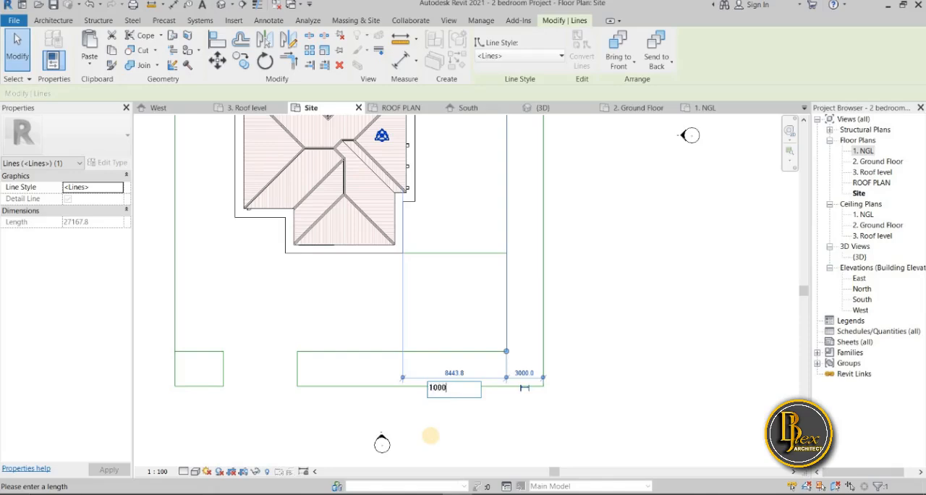
key("Return")
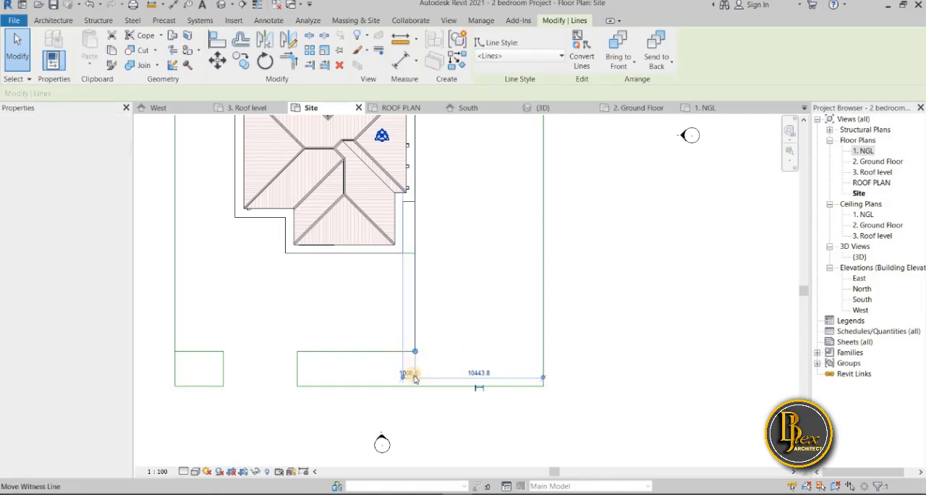
left_click_drag(409, 376, 413, 378)
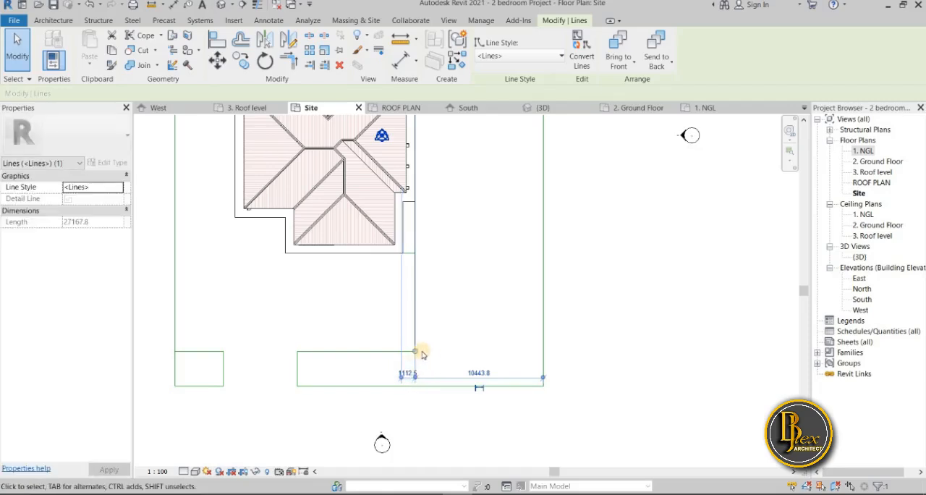
key("ctrl+z")
key("Escape")
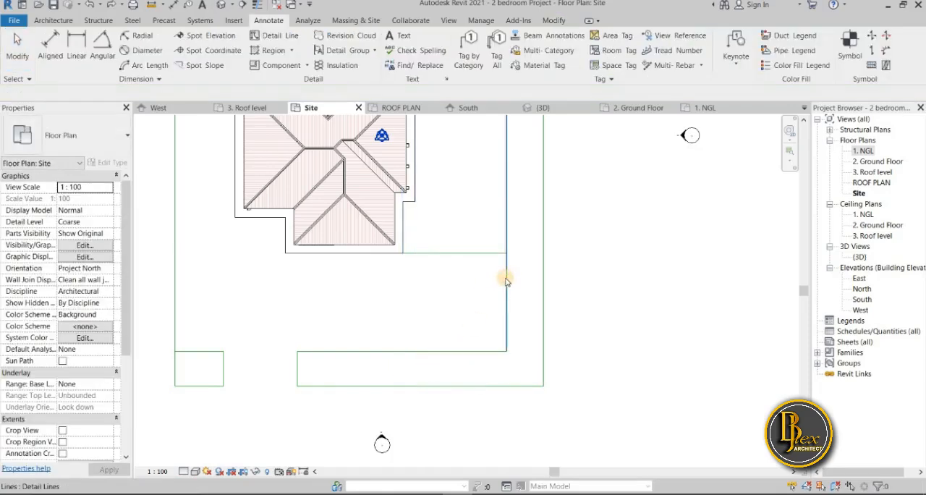
Move the inner east site line so its temporary dimension to the house is 10000 mm
left_click(505, 293)
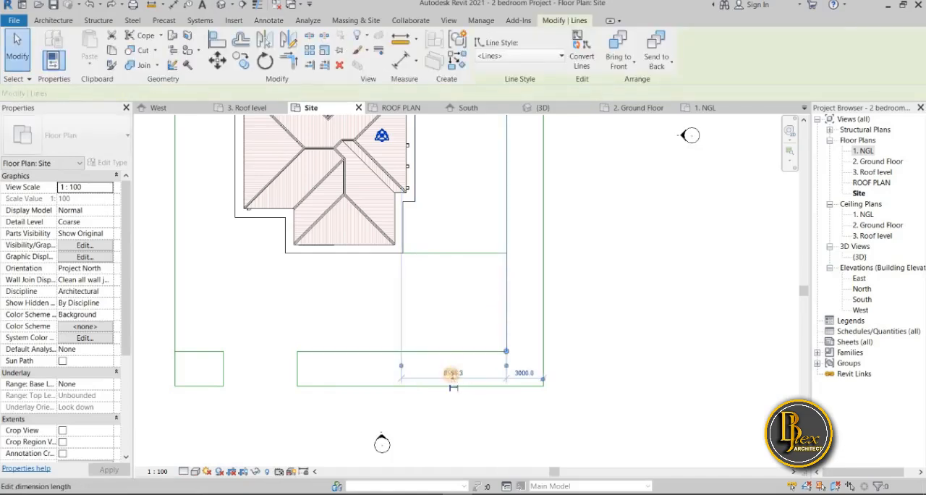
left_click(448, 370)
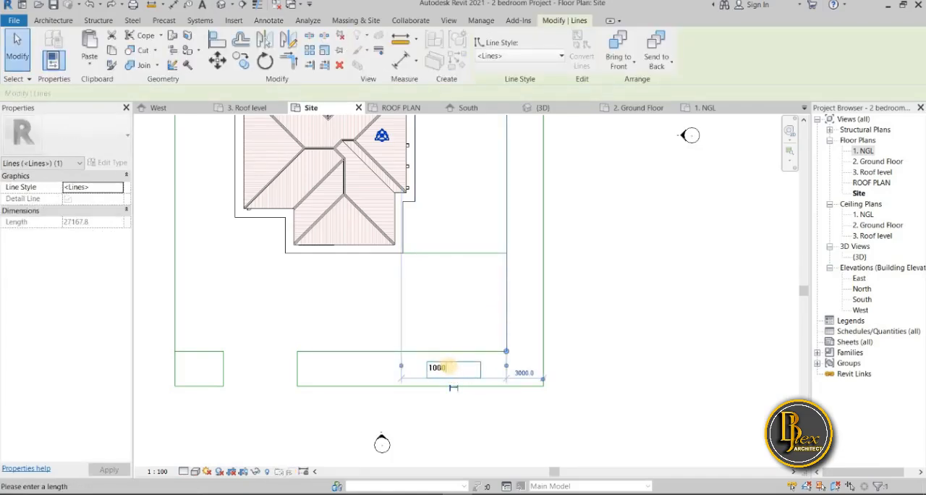
key("Return")
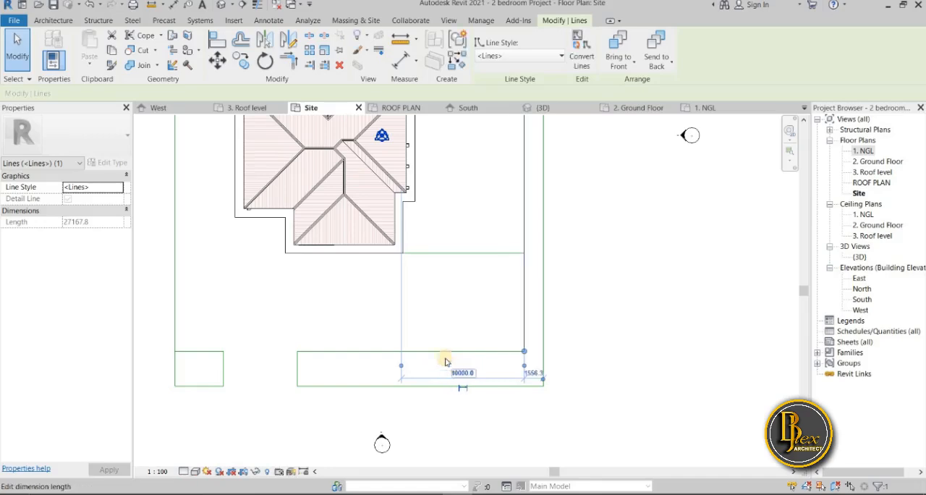
middle_click_drag(635, 343, 651, 338)
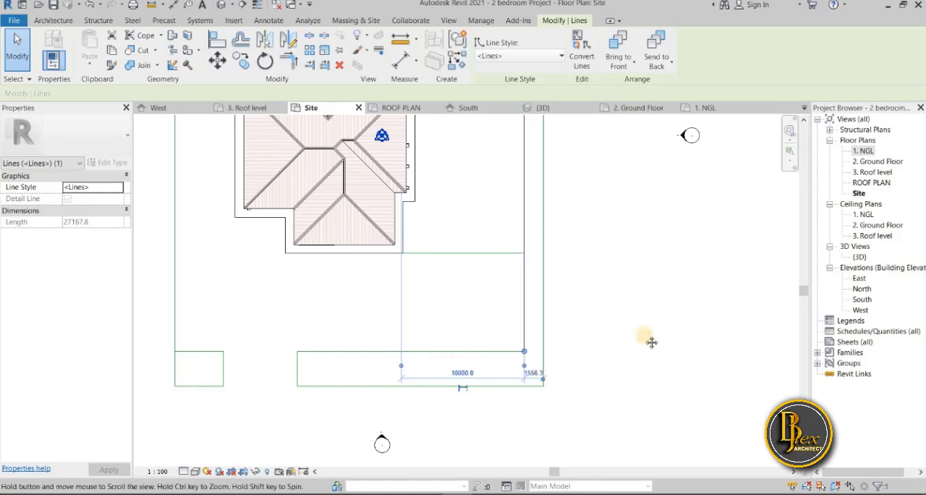
key("Escape")
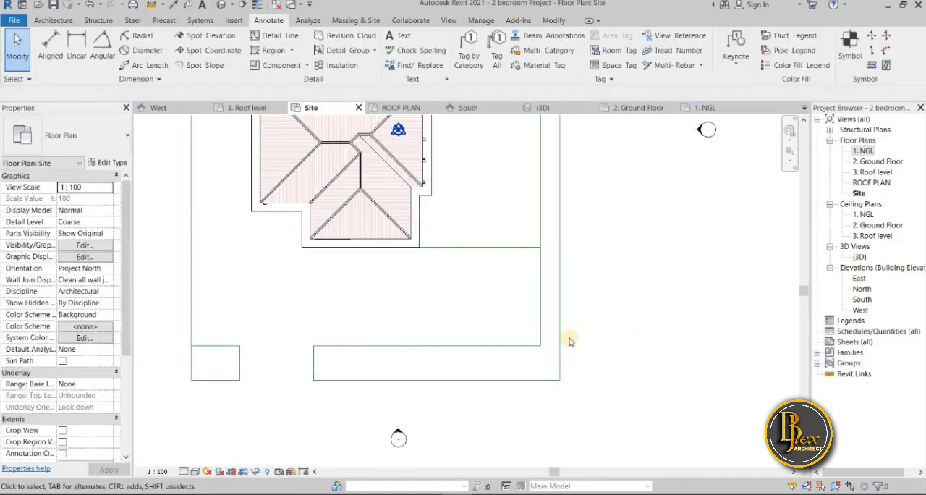
Check the distance between the inner east site line and the outer east boundary
left_click(540, 324)
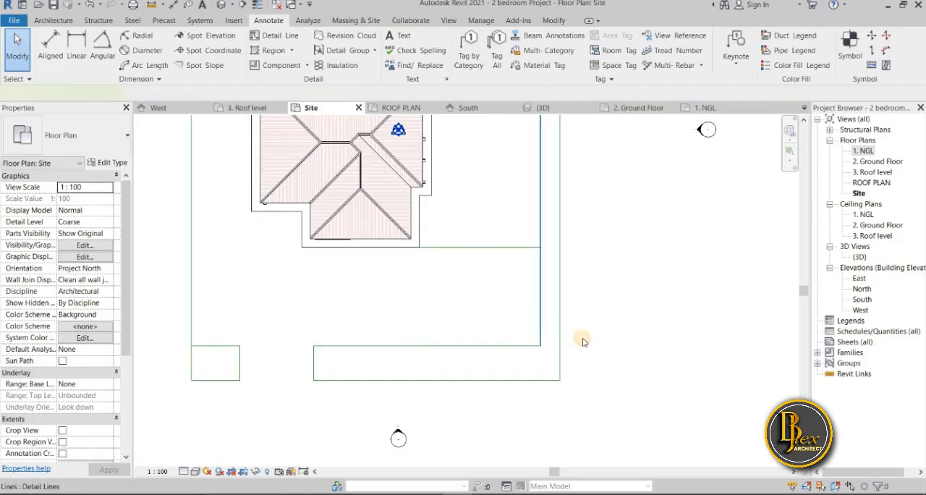
scroll(586, 388, "down", 3)
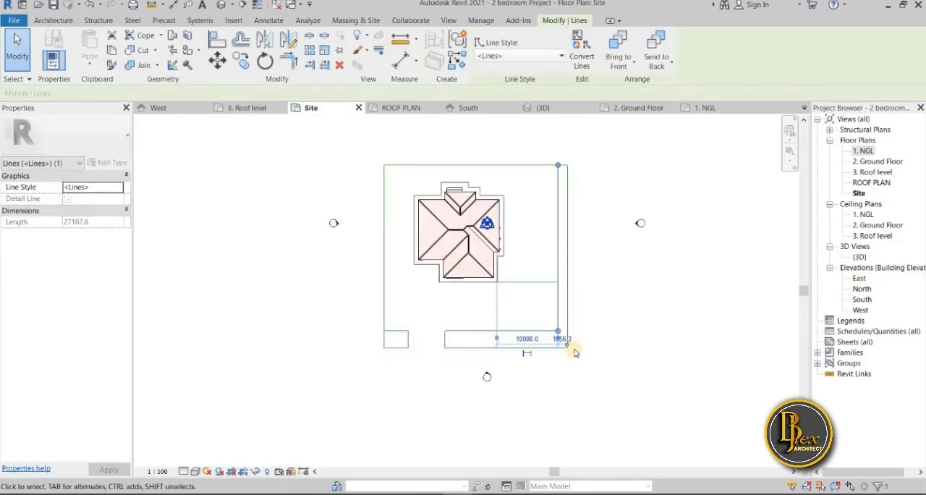
scroll(575, 346, "up", 5)
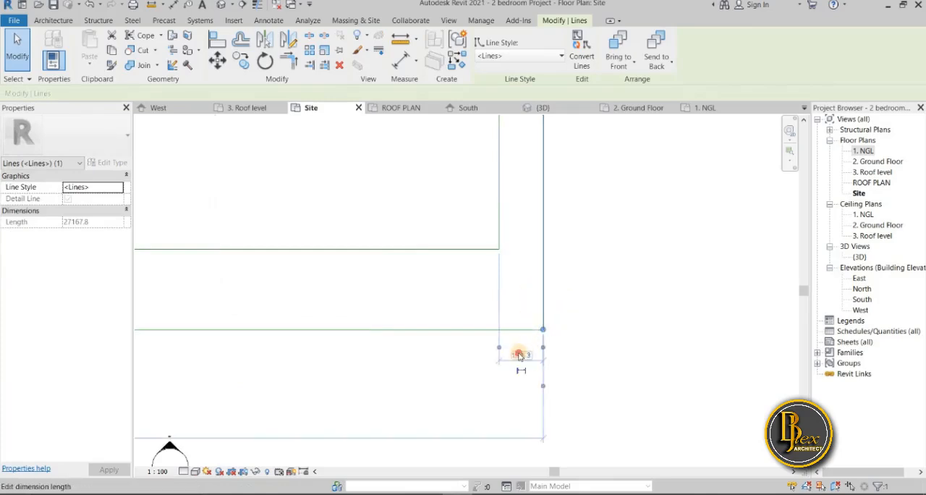
left_click(533, 359)
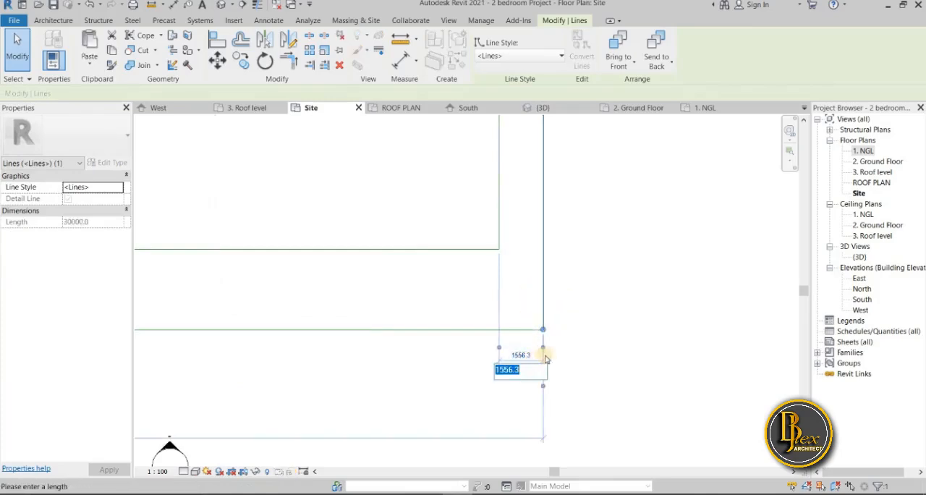
left_click(621, 343)
scroll(622, 342, "down", 2)
mouse_move(628, 350)
middle_mouse_down()
mouse_move(632, 356)
mouse_move(622, 347)
middle_mouse_up()
scroll(622, 348, "down", 2)
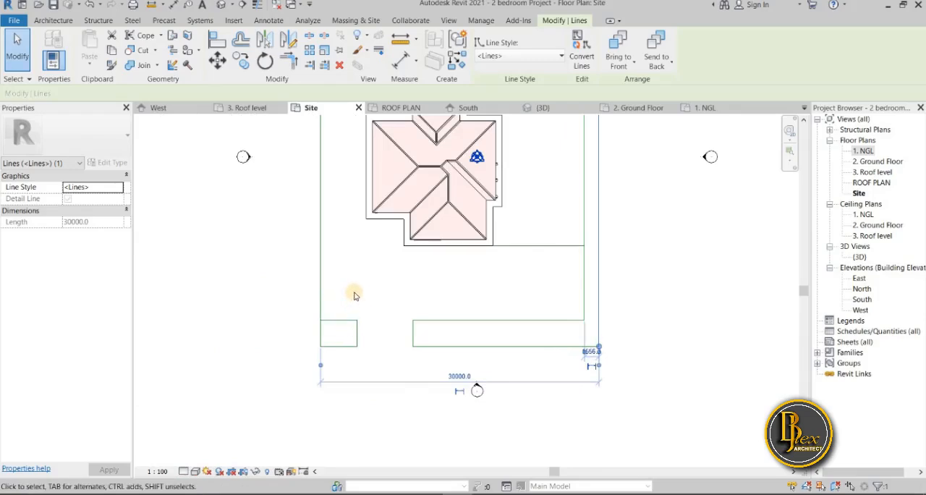
Draw detail lines from the upper edge of the small southwest rectangle about 11000 mm north, then about 2922 mm east to the house outline's southwest corner
left_click(270, 21)
left_click(276, 35)
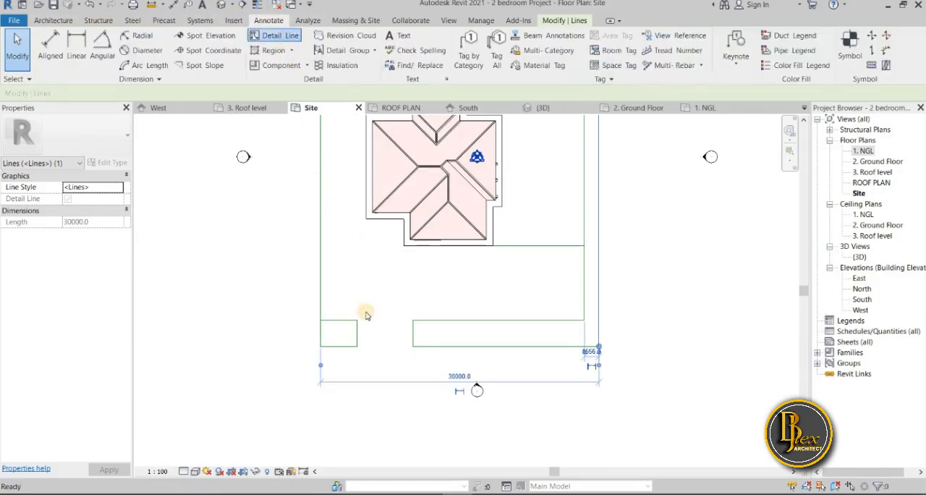
left_click(338, 319)
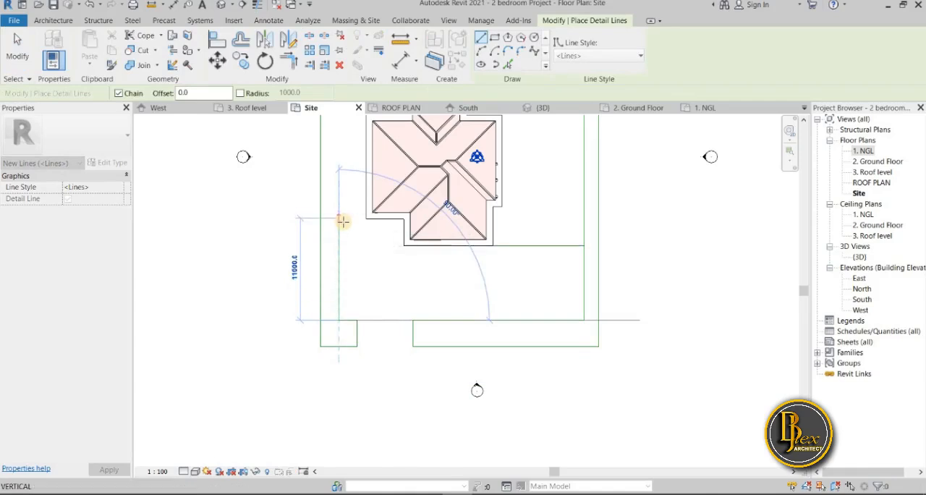
left_click(343, 222)
left_click(364, 222)
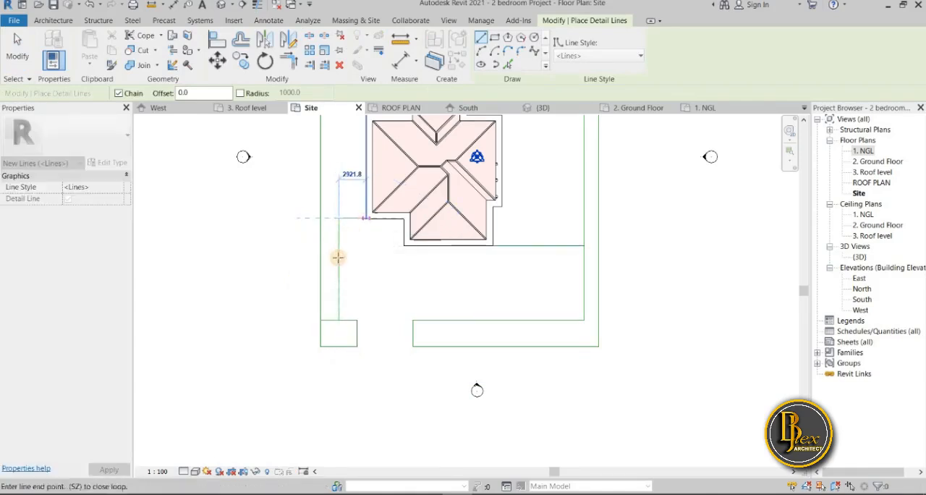
key("Escape")
key("Escape")
scroll(367, 224, "up", 5)
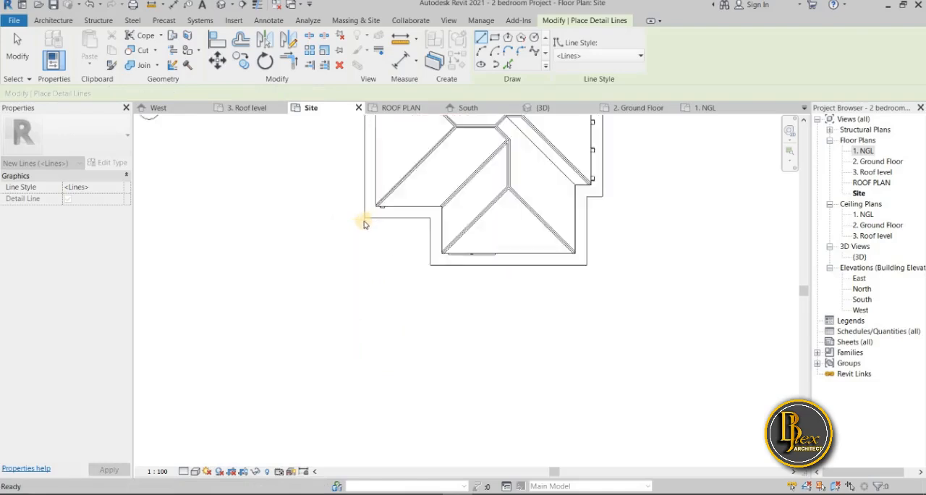
scroll(357, 241, "down", 5)
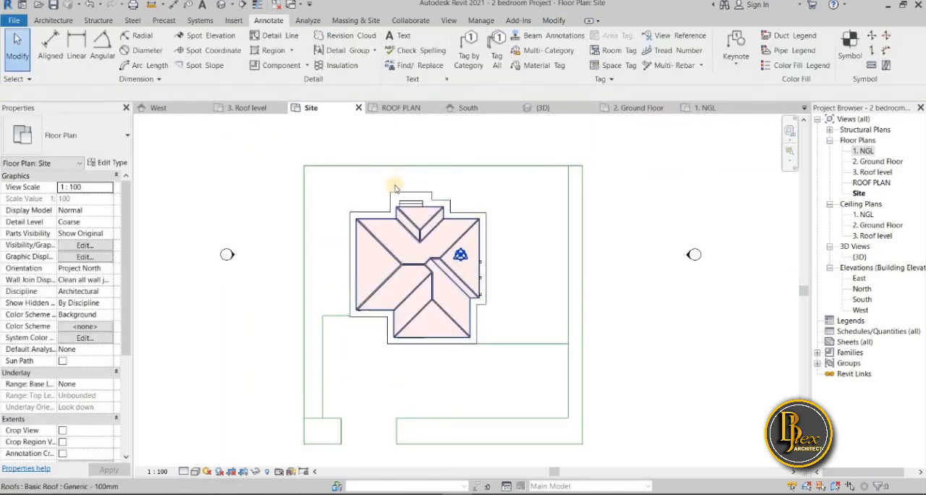
left_click(275, 38)
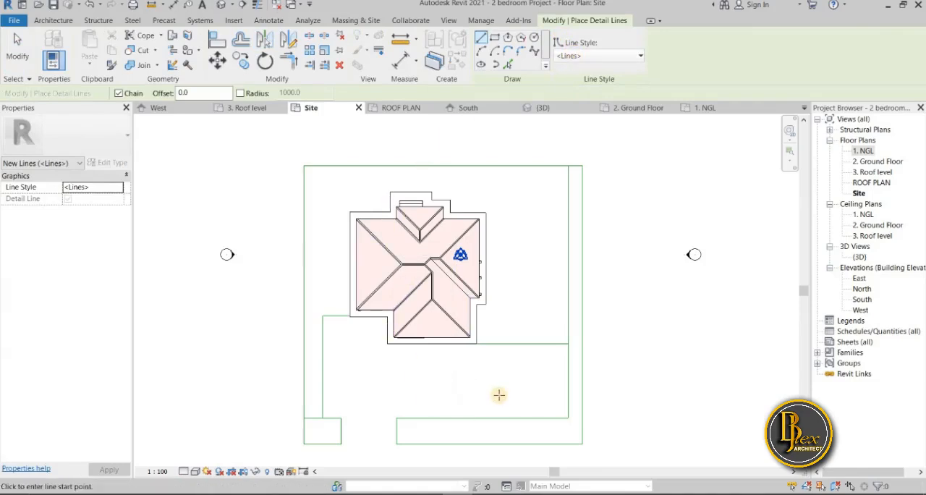
scroll(499, 395, "down", 4)
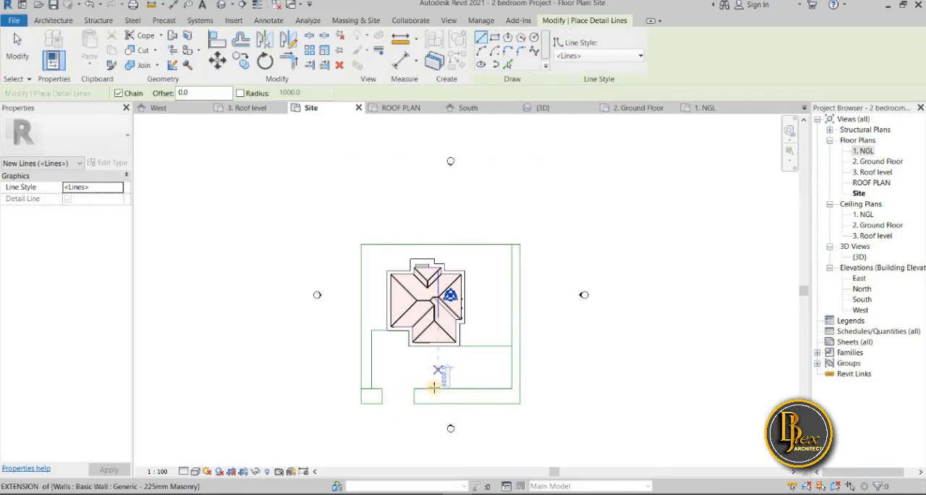
key("Escape")
Trim the inner east site line to a corner with the horizontal line running east from the house, removing the part to the north
scroll(507, 368, "up", 3)
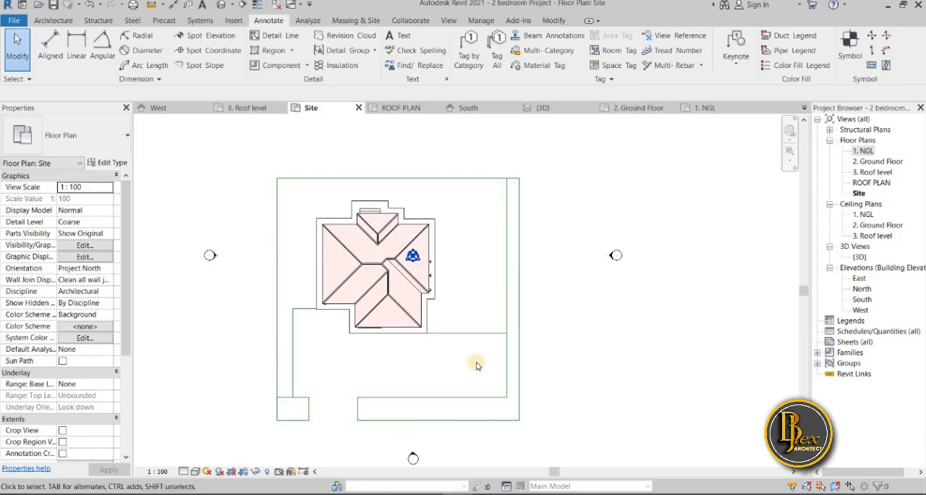
left_click(553, 20)
left_click(290, 62)
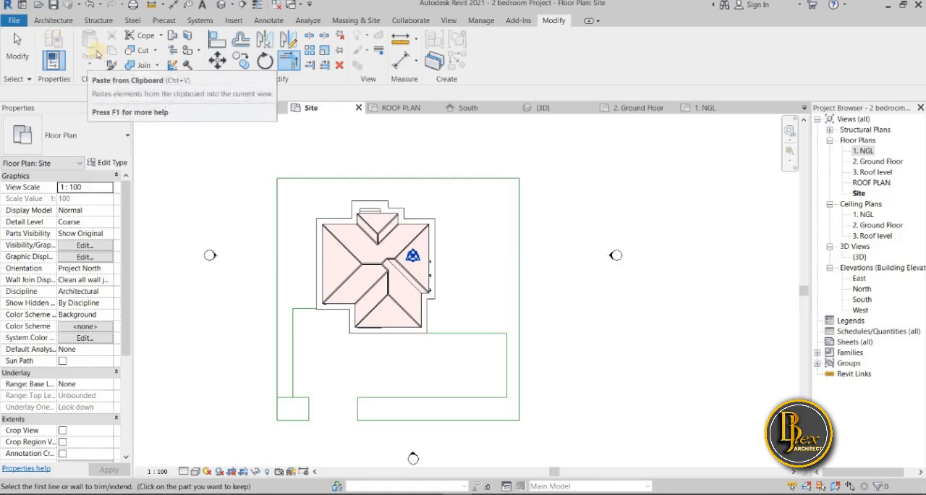
Start a floor and duplicate the walkway floor type under the name site paving
left_click(55, 24)
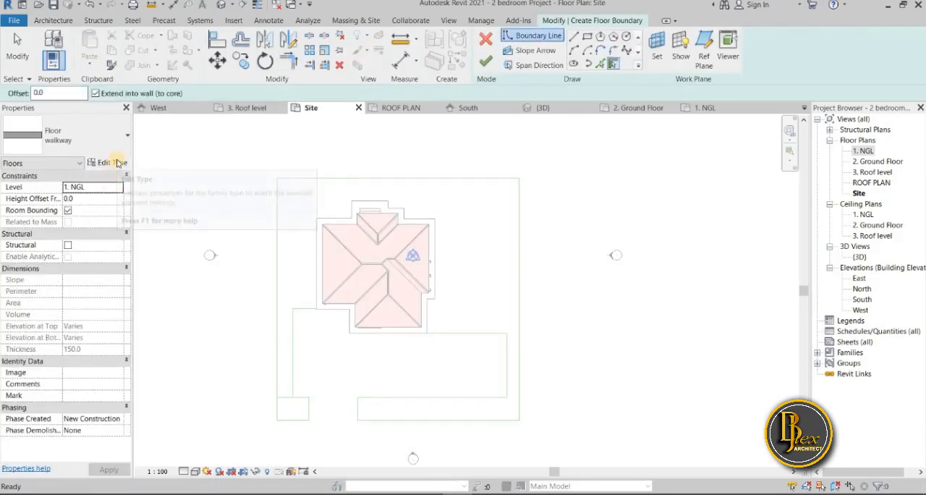
left_click(139, 164)
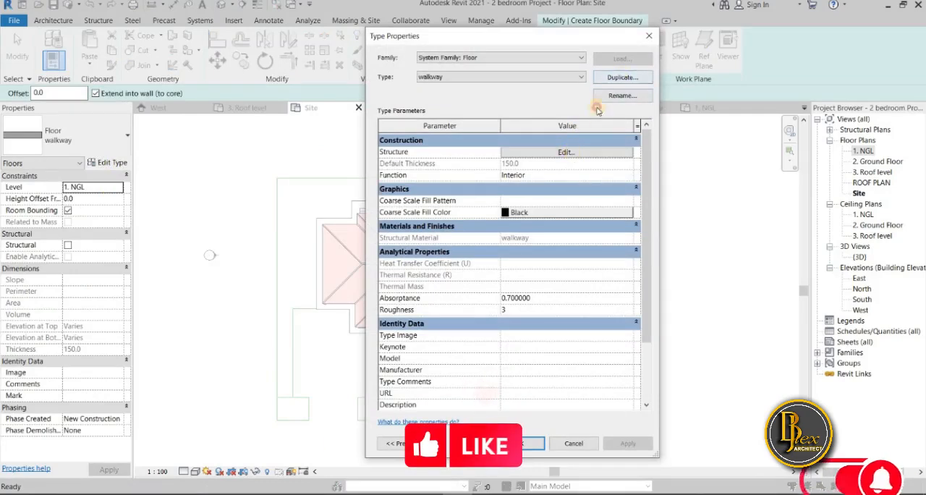
left_click(623, 77)
left_click(376, 491)
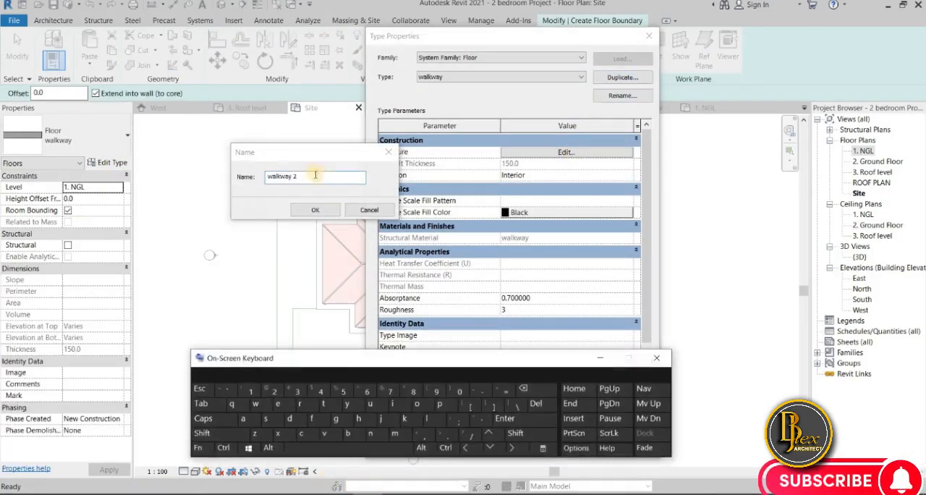
left_click(310, 190)
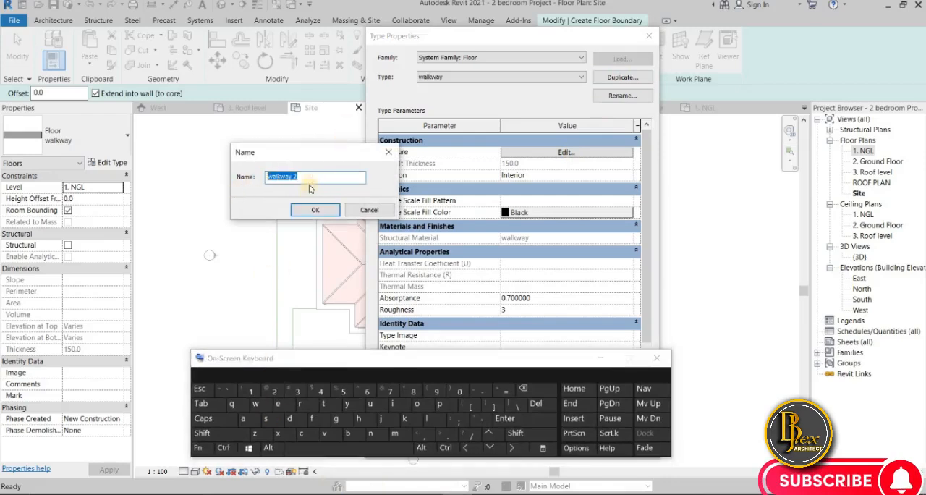
left_click(439, 403)
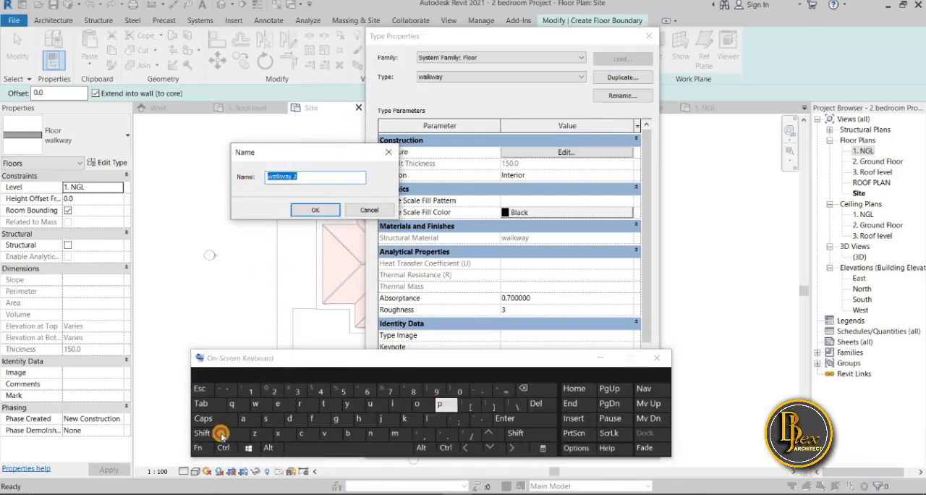
left_click(548, 395)
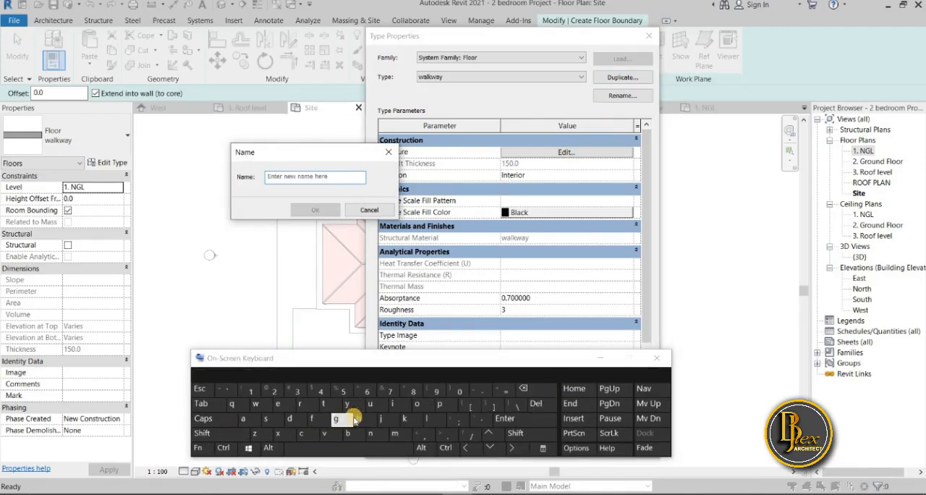
left_click(266, 418)
left_click(395, 405)
left_click(325, 405)
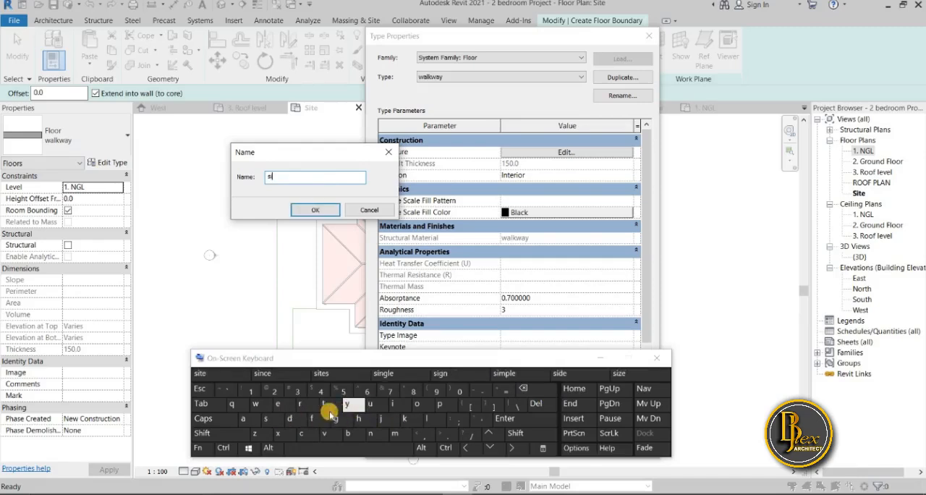
left_click(278, 404)
left_click(319, 447)
left_click(440, 403)
left_click(241, 418)
left_click(324, 433)
left_click(395, 404)
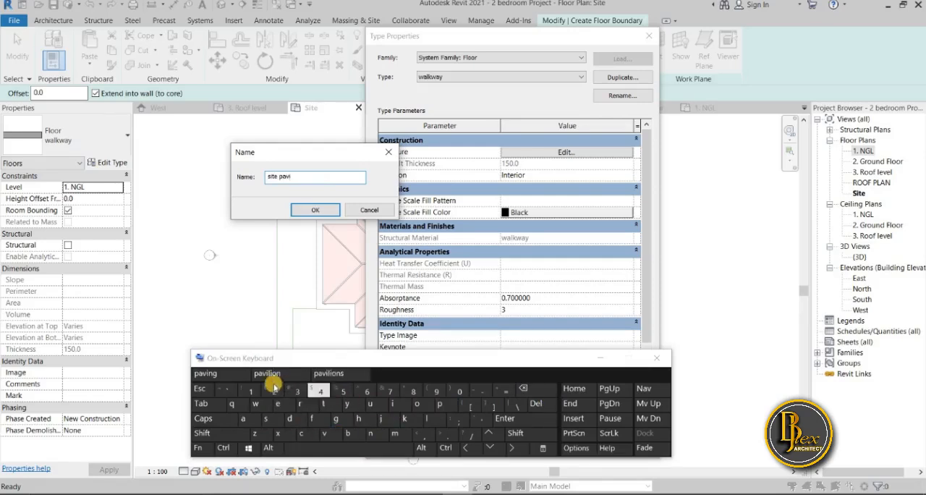
left_click(215, 375)
left_click(657, 358)
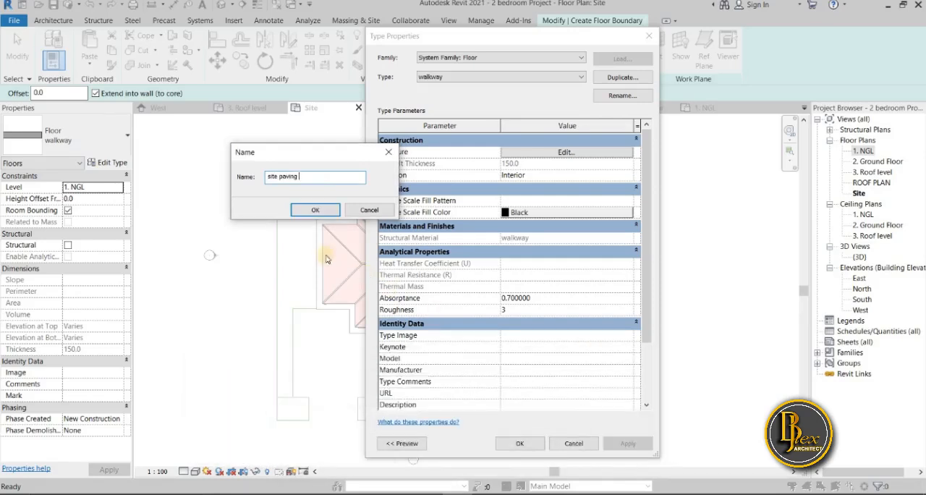
left_click(396, 211)
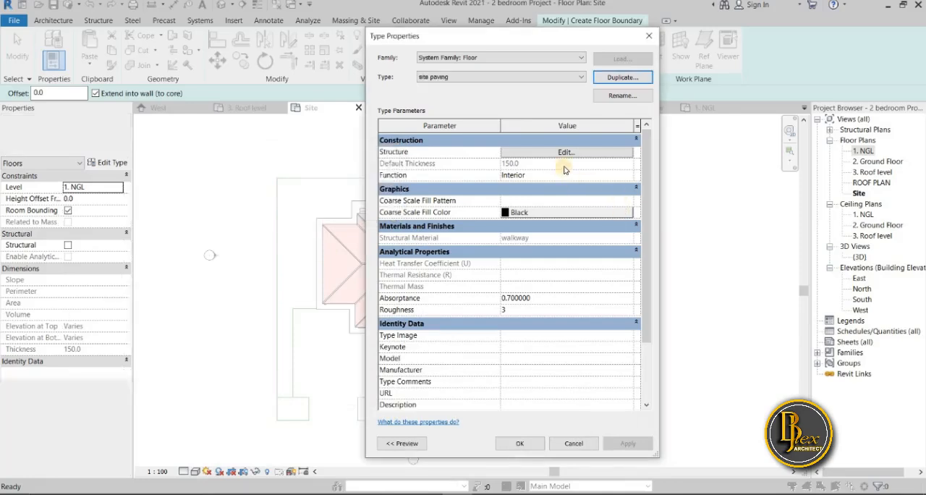
Duplicate the walkway material from the site paving floor's structure layer and name the copy Site Paving
left_click(576, 152)
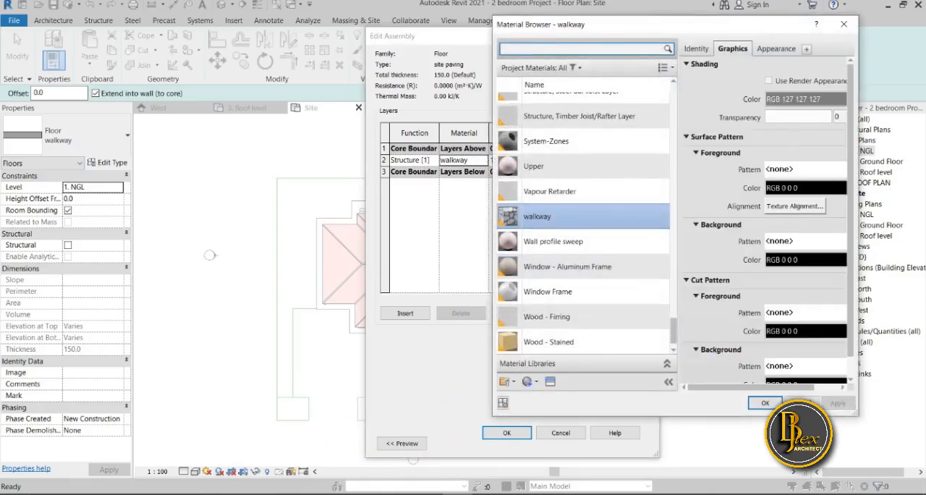
right_click(583, 217)
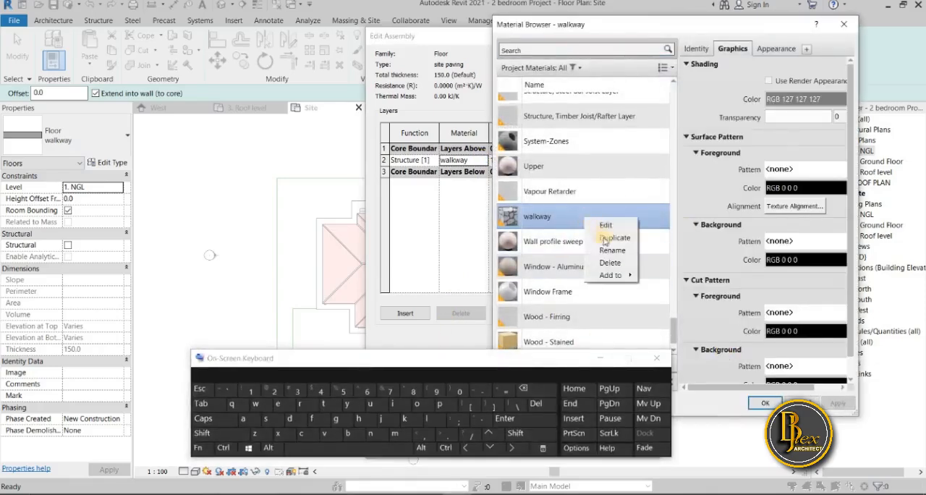
left_click(609, 239)
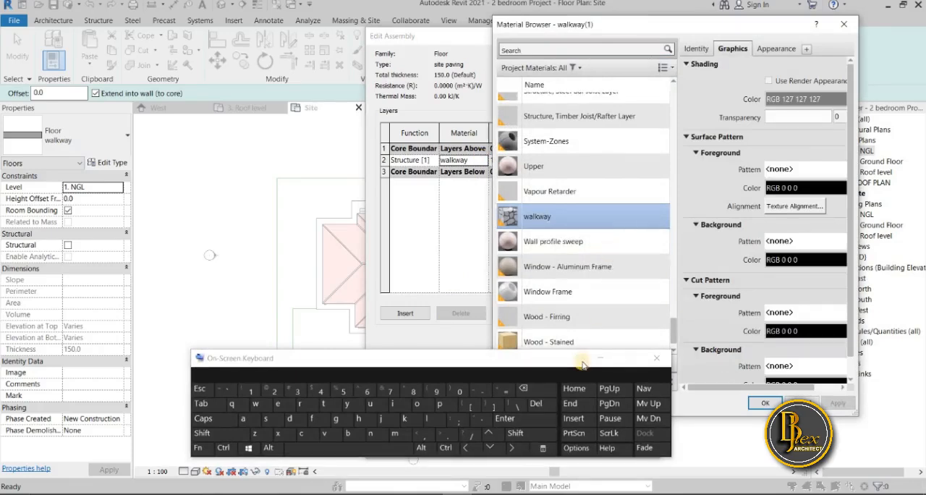
left_click(222, 427)
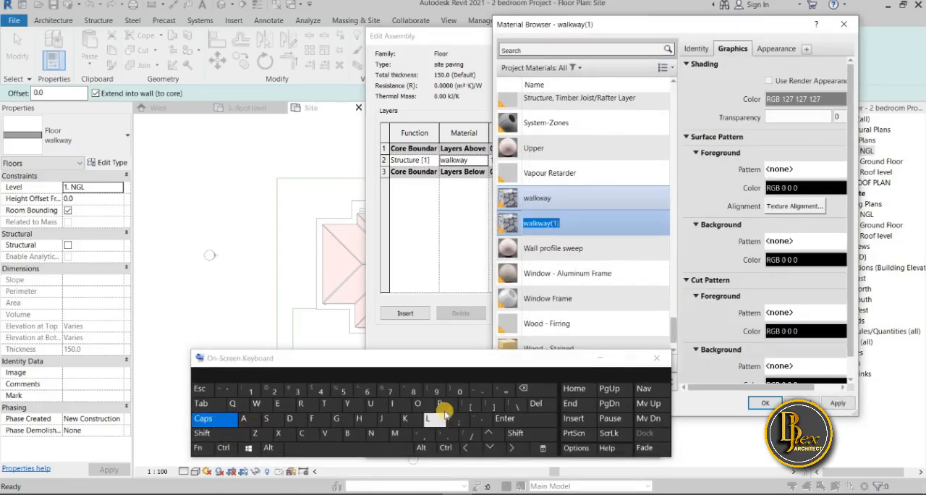
left_click(265, 418)
left_click(210, 418)
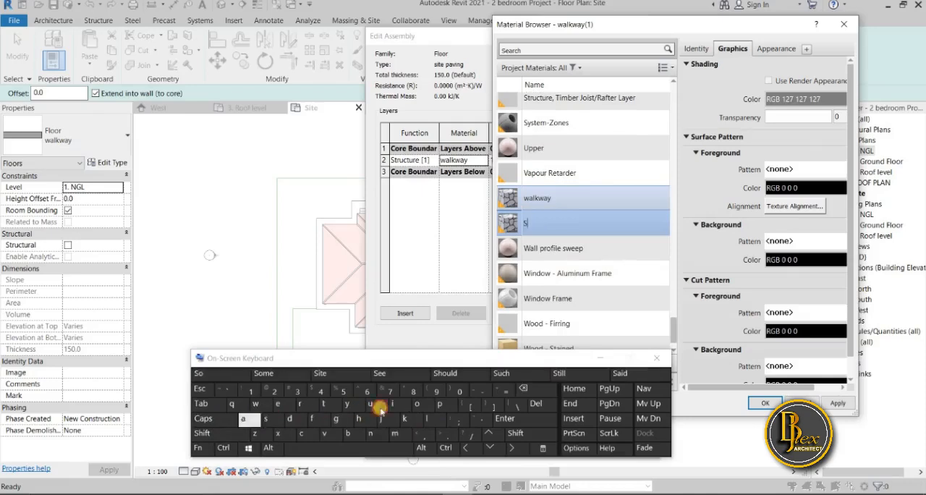
left_click(395, 404)
left_click(323, 404)
left_click(277, 403)
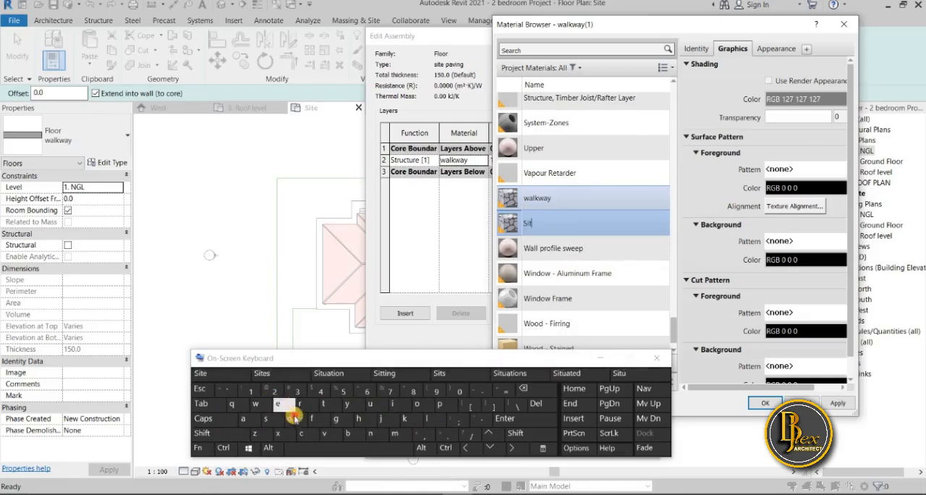
left_click(318, 449)
left_click(204, 419)
left_click(439, 404)
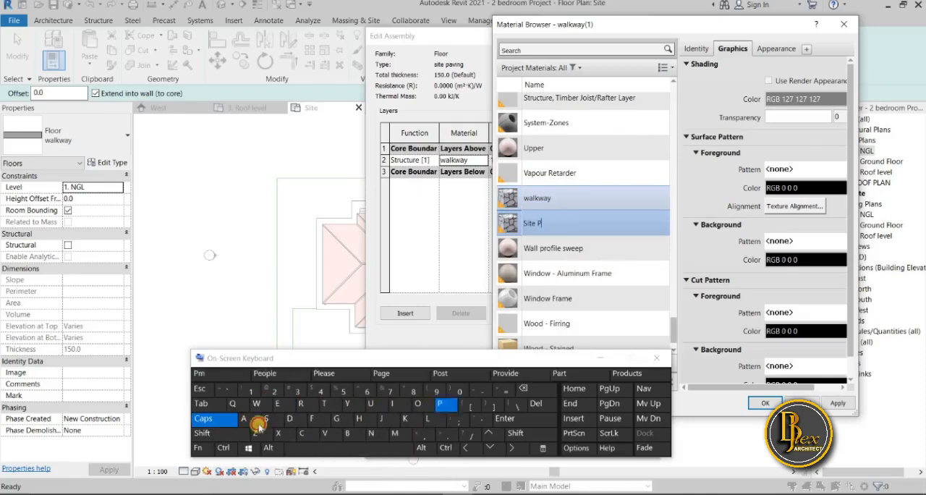
left_click(226, 418)
left_click(244, 418)
left_click(324, 433)
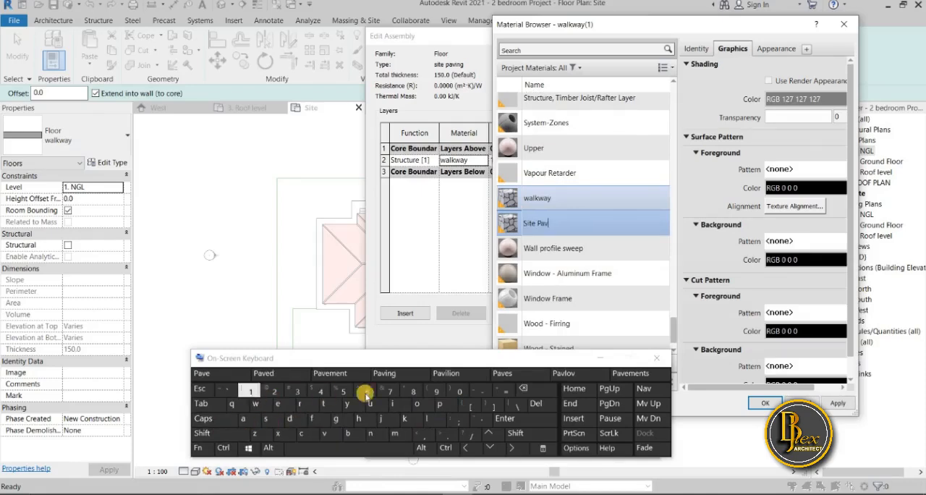
left_click(394, 404)
left_click(211, 373)
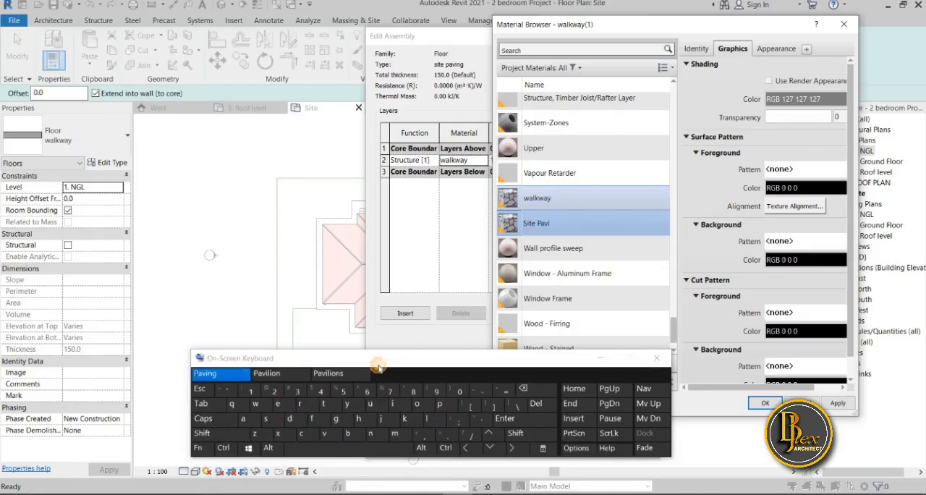
left_click(657, 358)
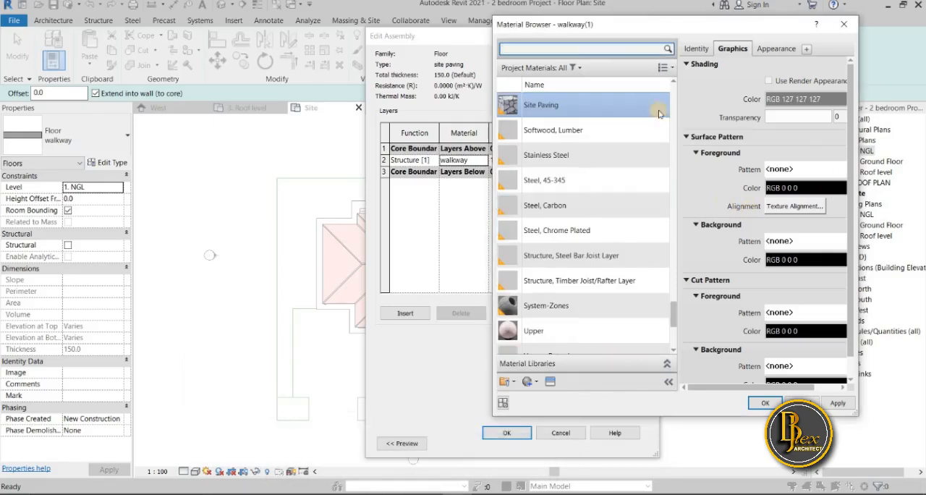
Duplicate the Site Paving material's Riverstone - Blue appearance asset and open the Sitework category of the Appearance Library
left_click(778, 51)
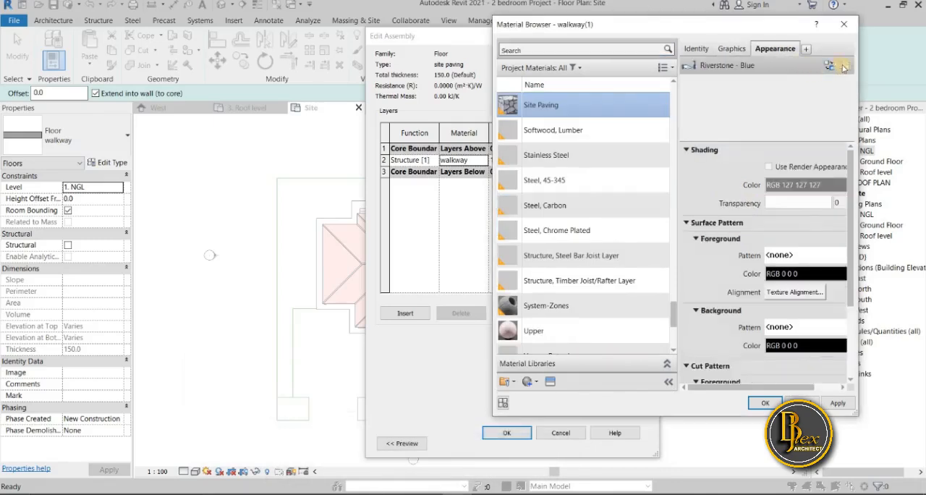
scroll(615, 336, "down", 1)
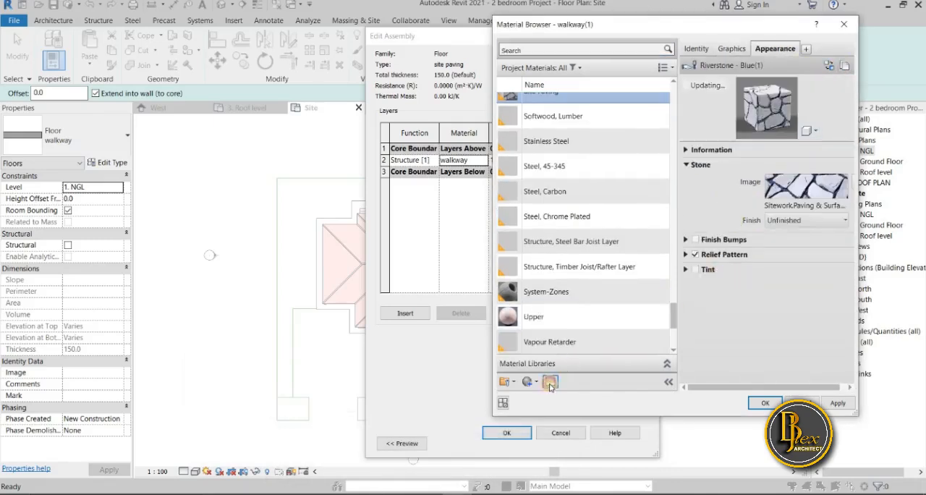
left_click(550, 384)
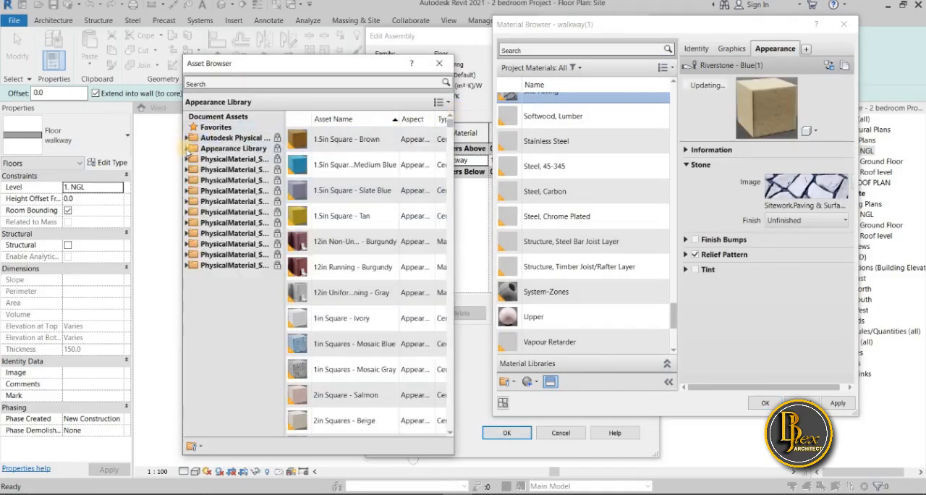
left_click(187, 149)
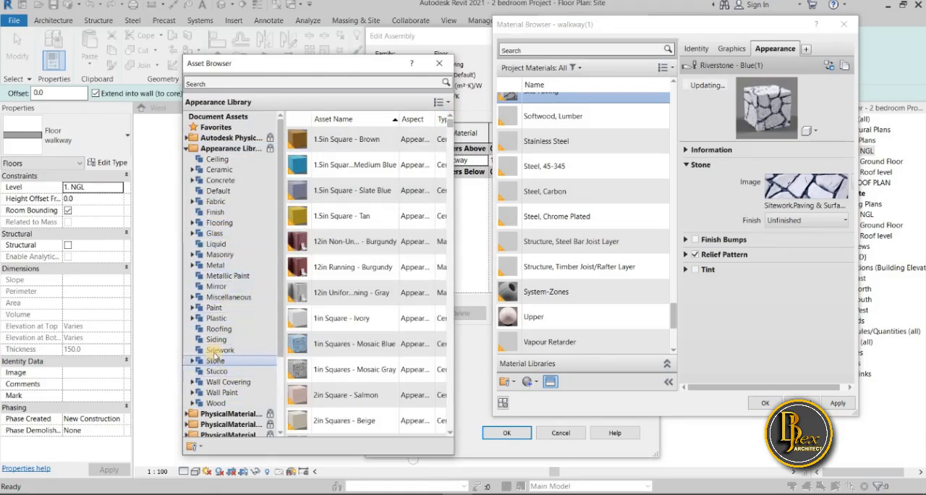
left_click(220, 350)
Replace the Site Paving material's appearance with the Mulch - Black asset from Sitework
scroll(358, 309, "down", 3)
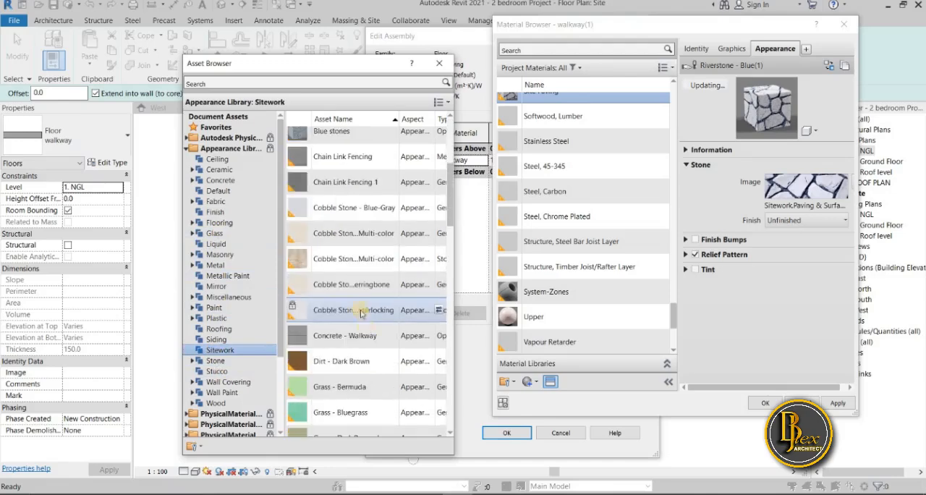
scroll(368, 332, "down", 3)
scroll(368, 331, "down", 4)
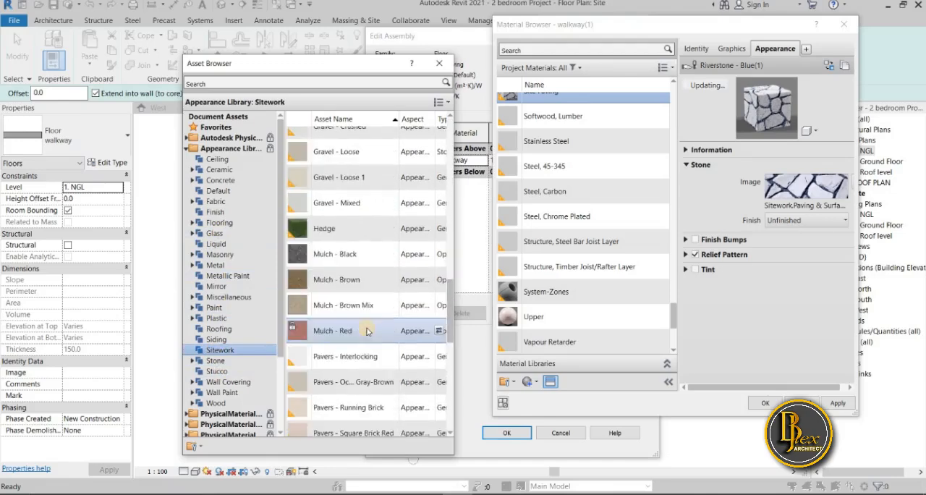
scroll(369, 340, "down", 4)
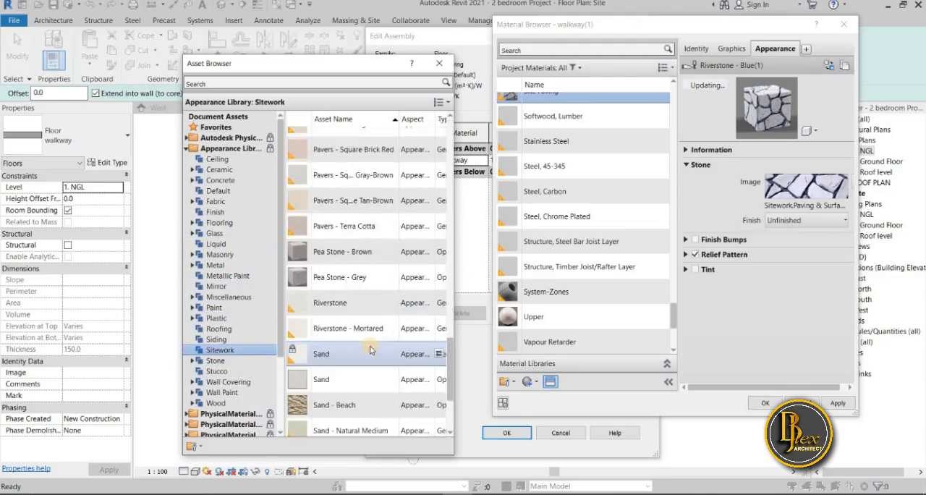
scroll(371, 351, "down", 2)
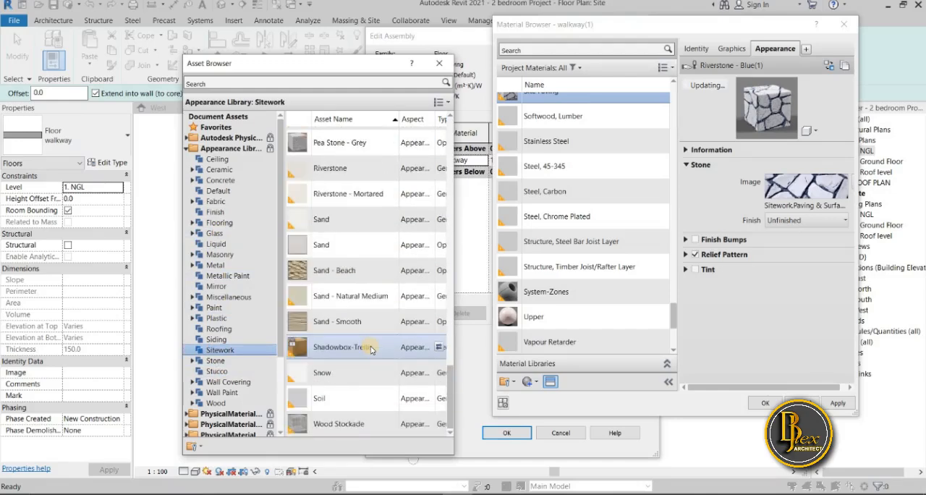
scroll(370, 350, "up", 1)
scroll(371, 350, "up", 2)
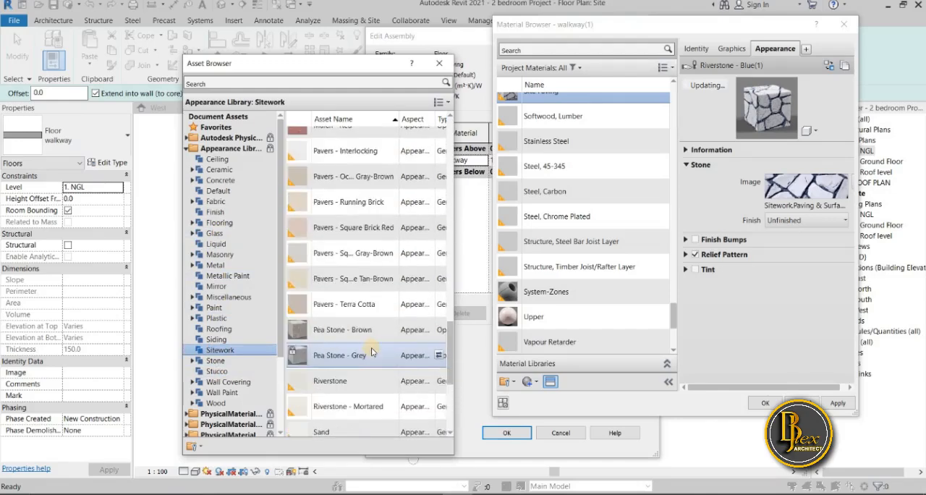
scroll(374, 353, "up", 2)
scroll(374, 353, "up", 1)
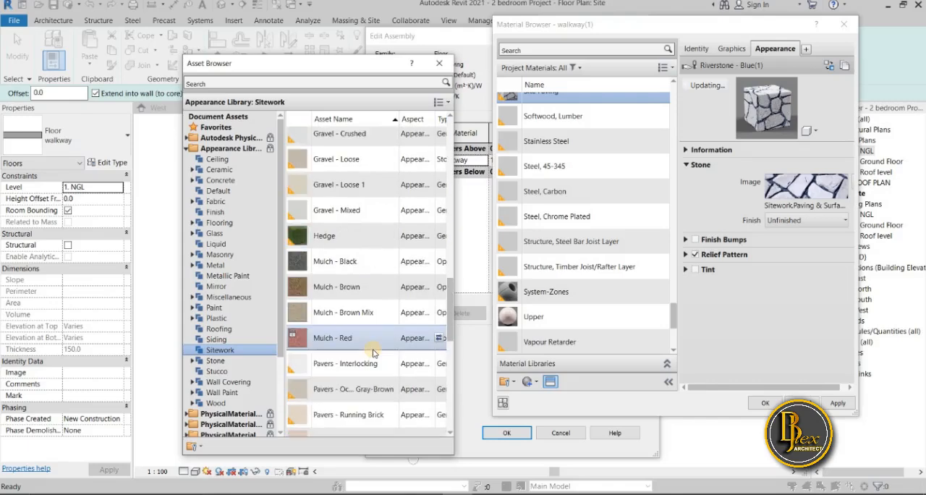
scroll(373, 353, "up", 4)
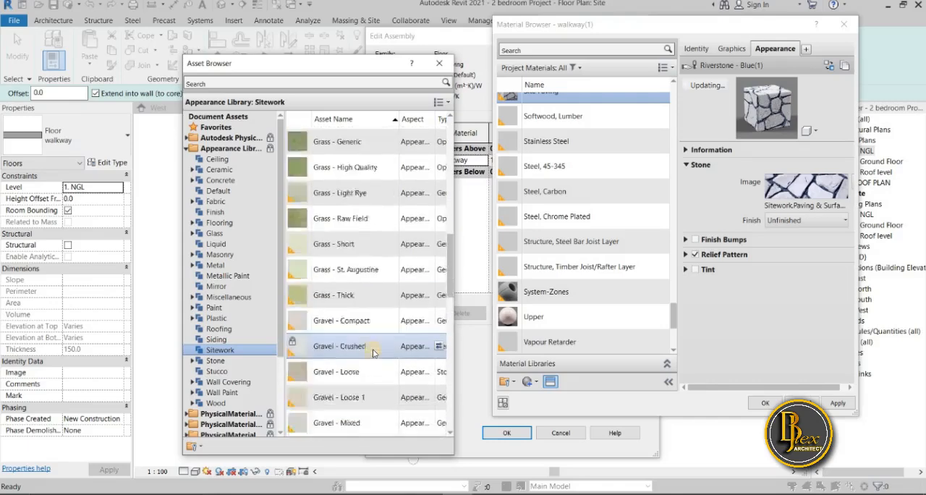
scroll(372, 350, "down", 3)
scroll(356, 356, "down", 3)
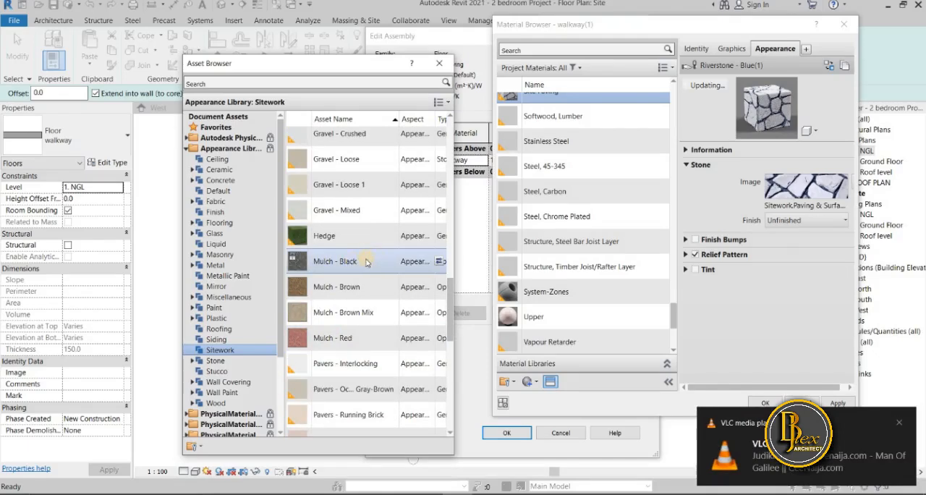
left_click(440, 262)
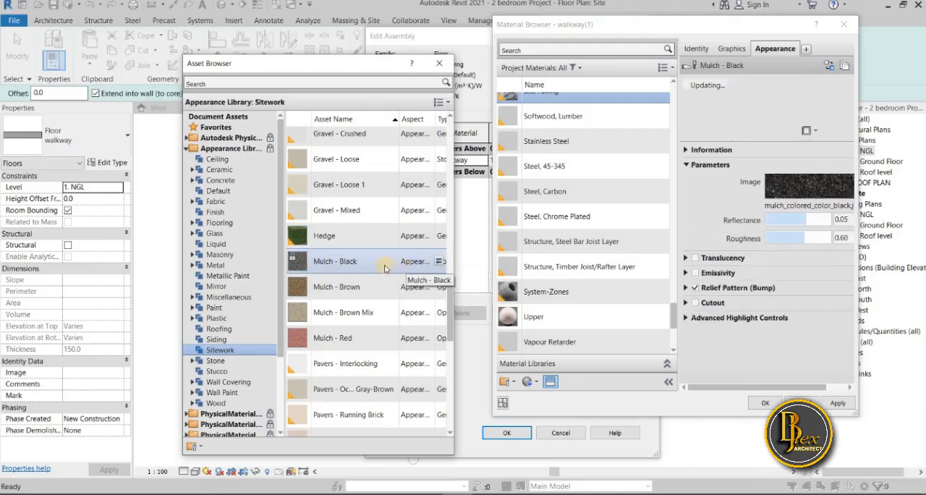
Close the asset browser, apply the Site Paving material to the structure layer and confirm the site paving floor type
scroll(384, 269, "up", 3)
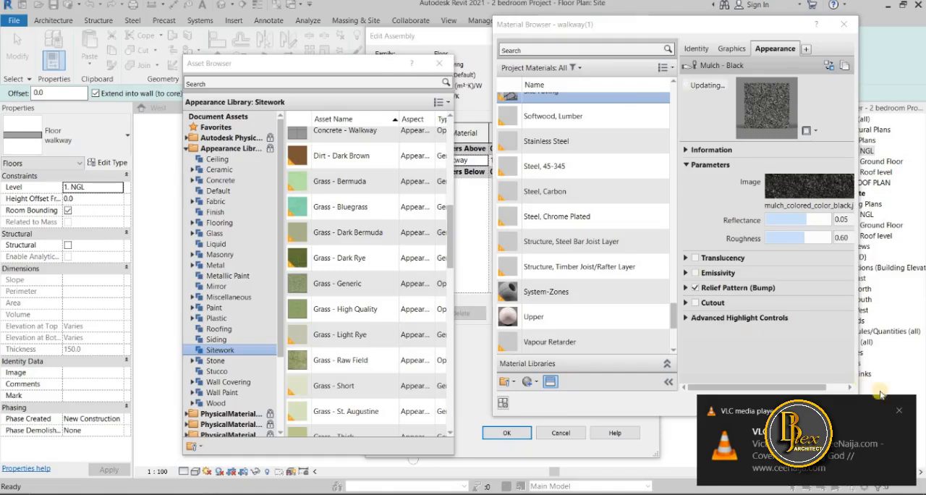
left_click(898, 409)
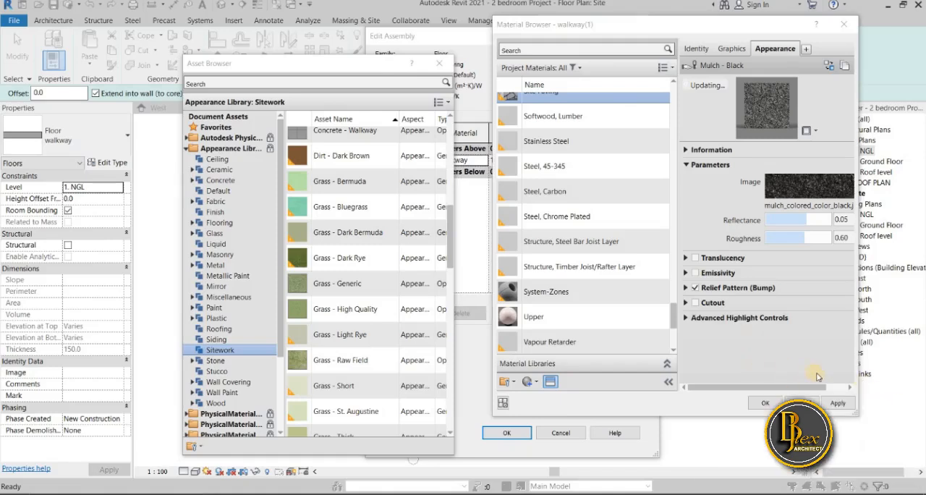
left_click(450, 68)
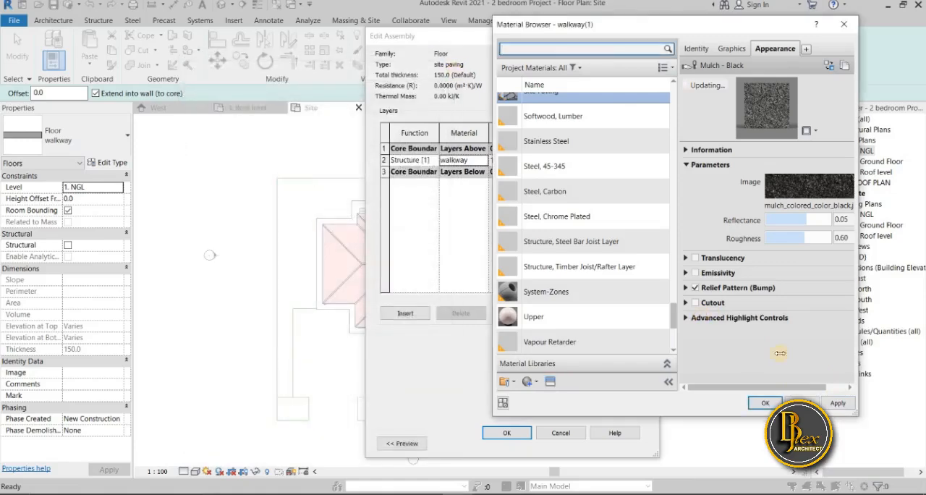
left_click(837, 406)
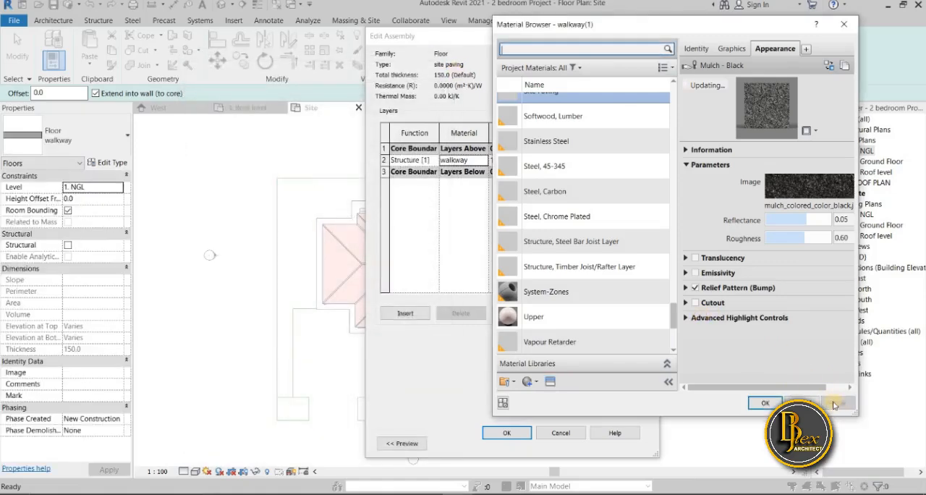
left_click(764, 404)
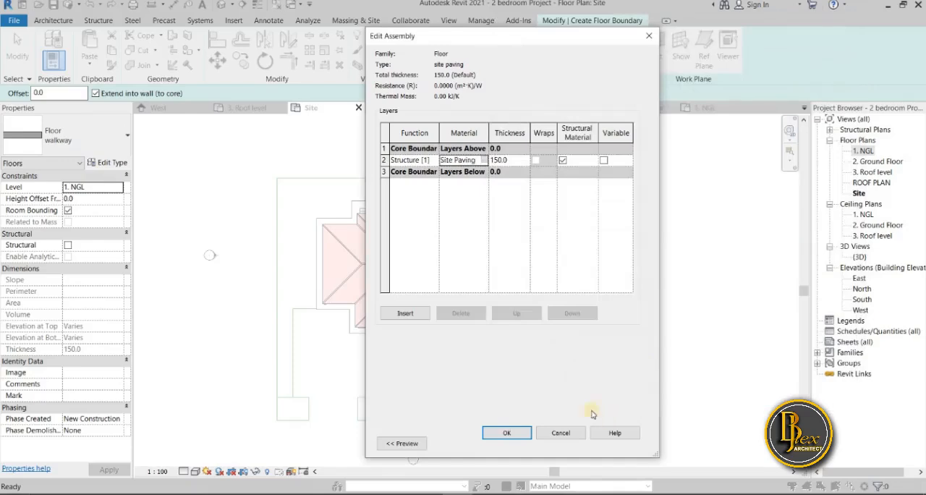
left_click(508, 432)
left_click(518, 435)
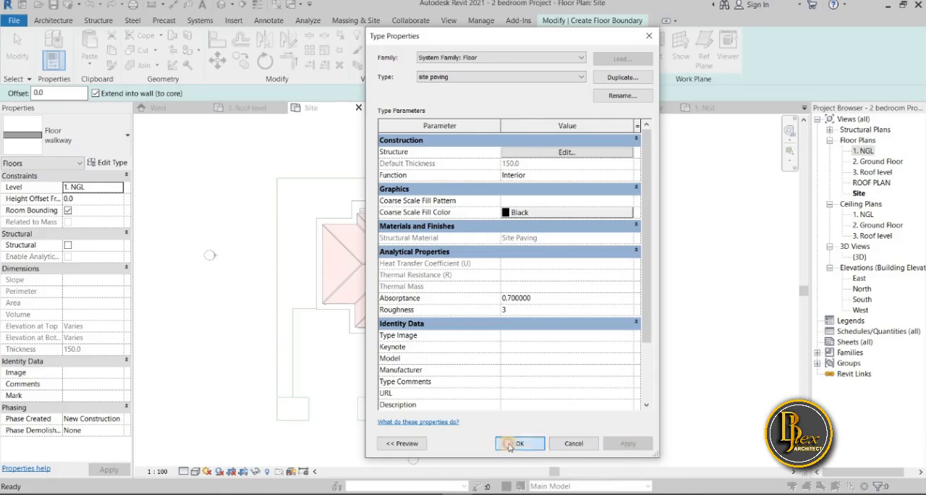
left_click(527, 449)
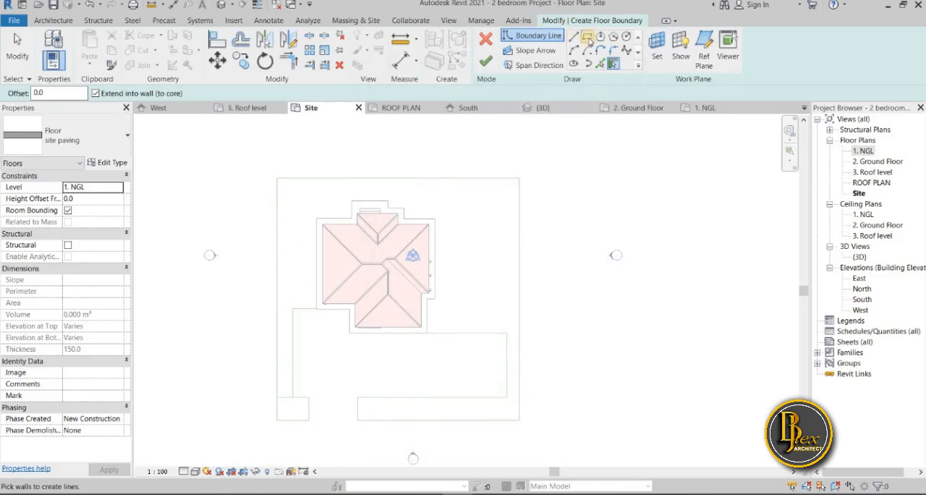
Draw the site paving floor's boundary as a rectangle along the full 30000 by 30000 mm outer site outline
left_click(587, 36)
left_click(277, 179)
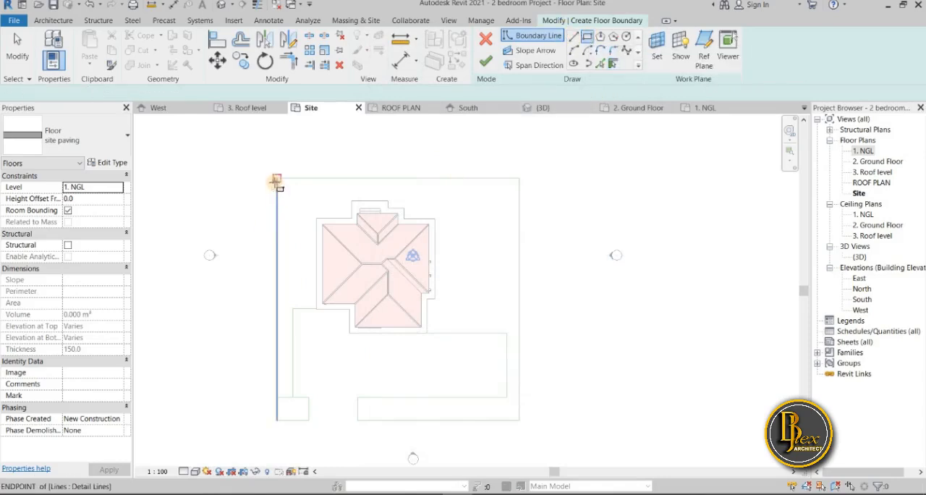
left_click(518, 419)
scroll(518, 418, "up", 3)
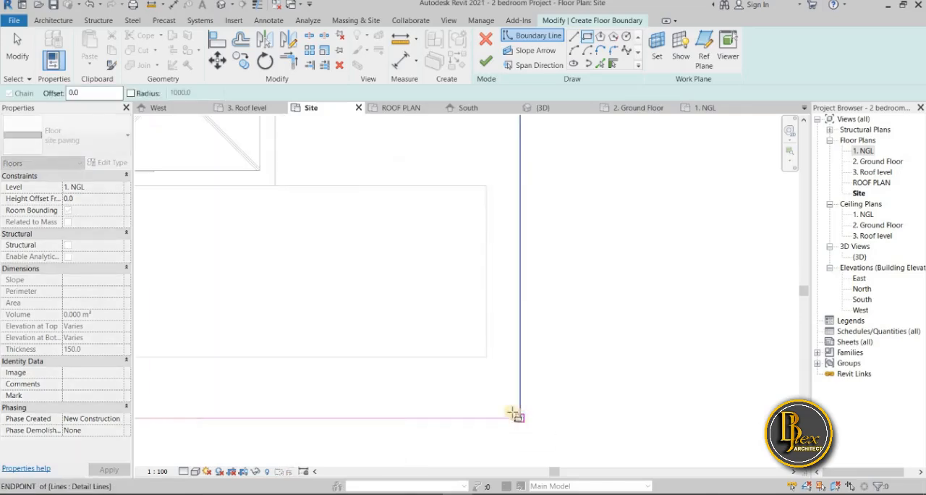
left_click(518, 418)
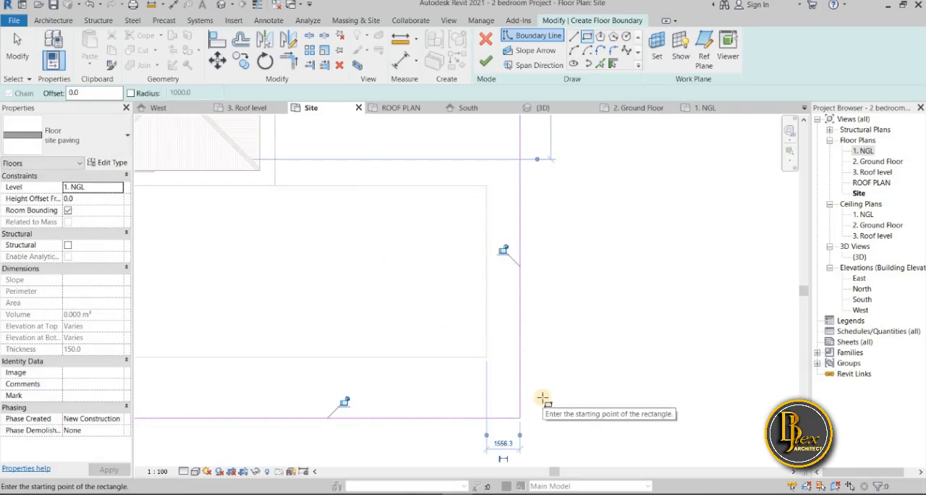
scroll(546, 366, "down", 4)
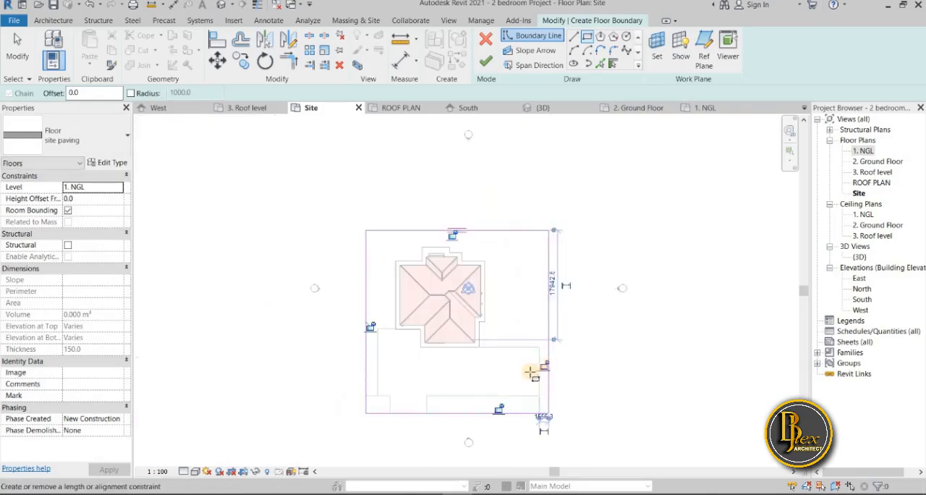
scroll(557, 402, "up", 1)
scroll(555, 401, "up", 2)
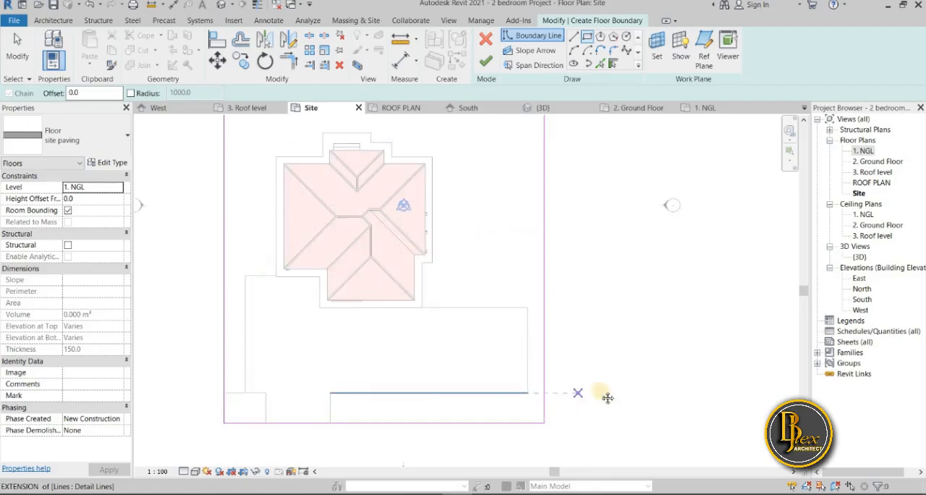
middle_click_drag(580, 396, 649, 390)
key("Escape")
key("Escape")
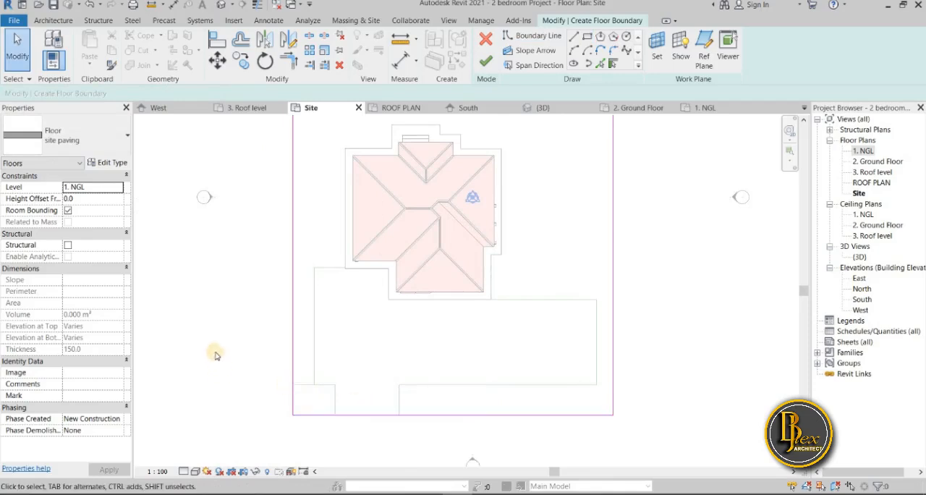
Set the site paving's height offset from level to -100, finish the floor and deselect it
left_click(53, 199)
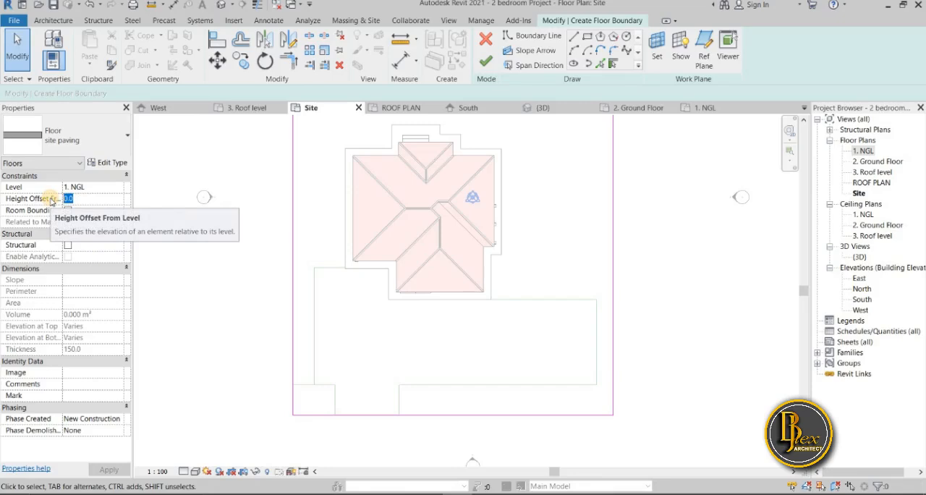
key("BackSpace")
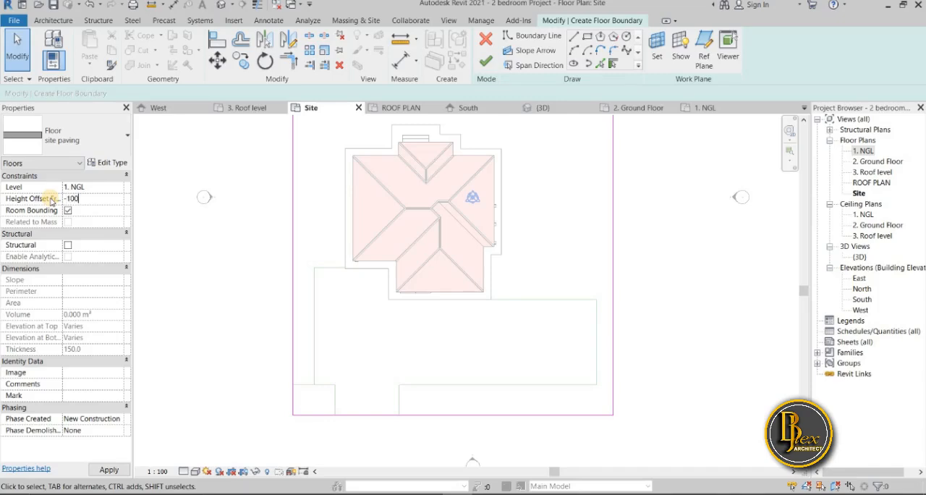
type("-100")
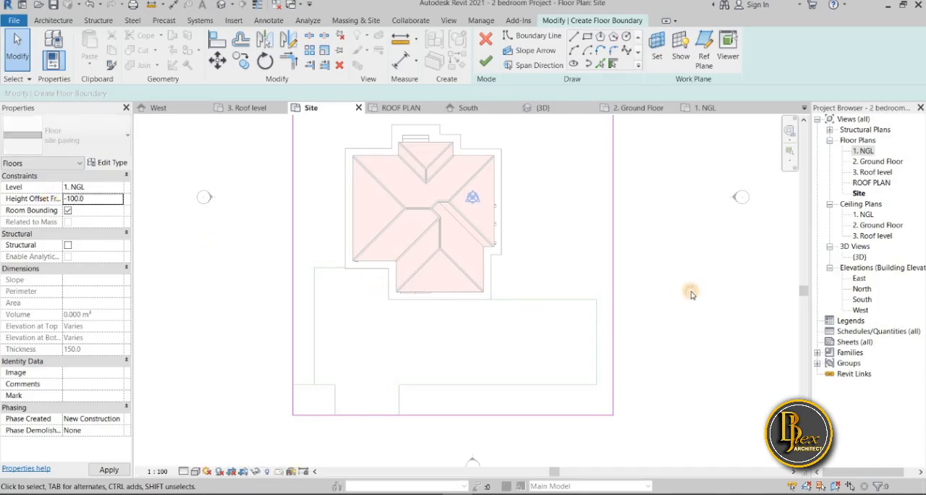
left_click(486, 63)
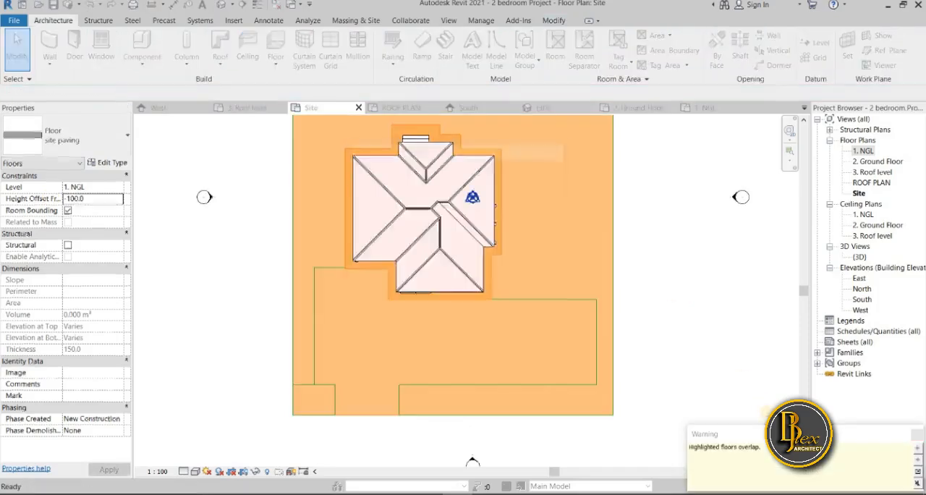
left_click(469, 226)
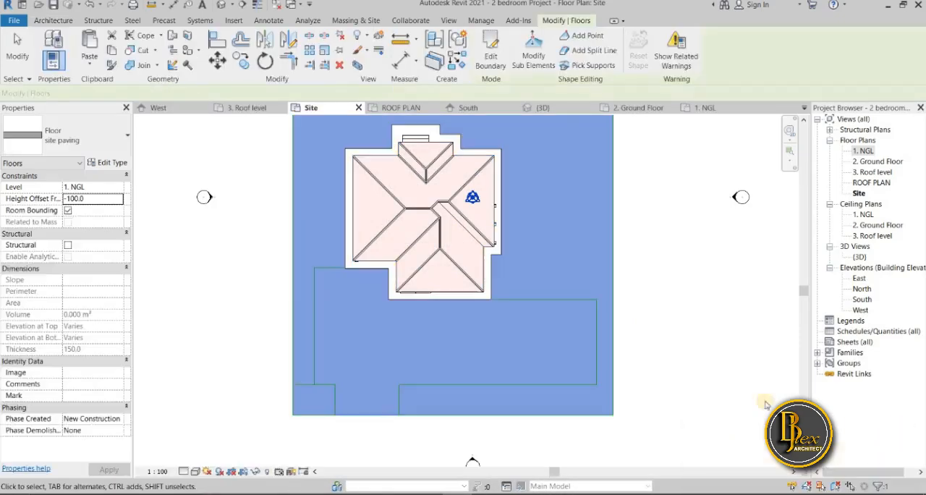
left_click(229, 268)
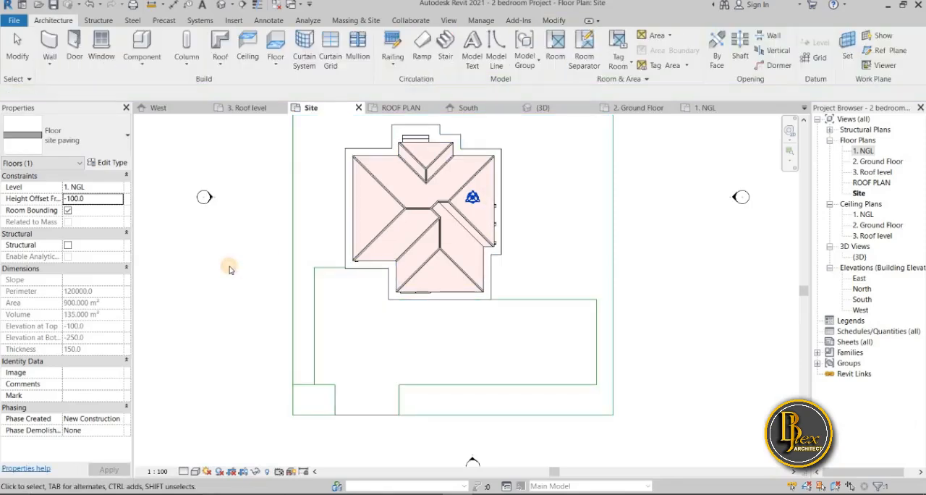
Switch to the 3D view, deselect the floor and inspect the site paving around the house
left_click(559, 129)
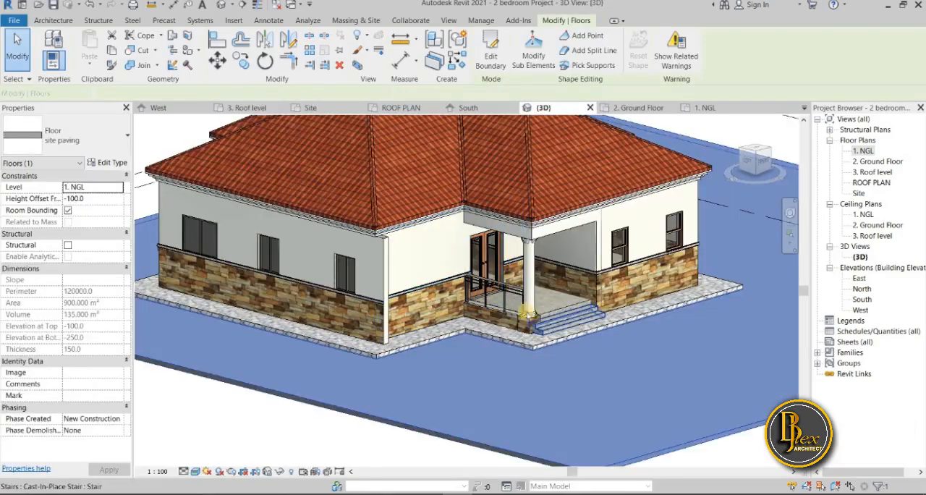
left_click(165, 410)
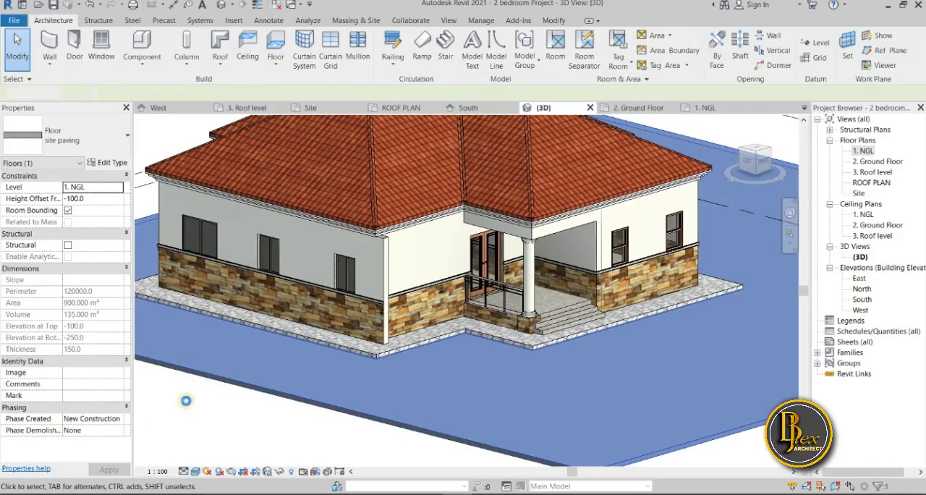
scroll(187, 404, "down", 4)
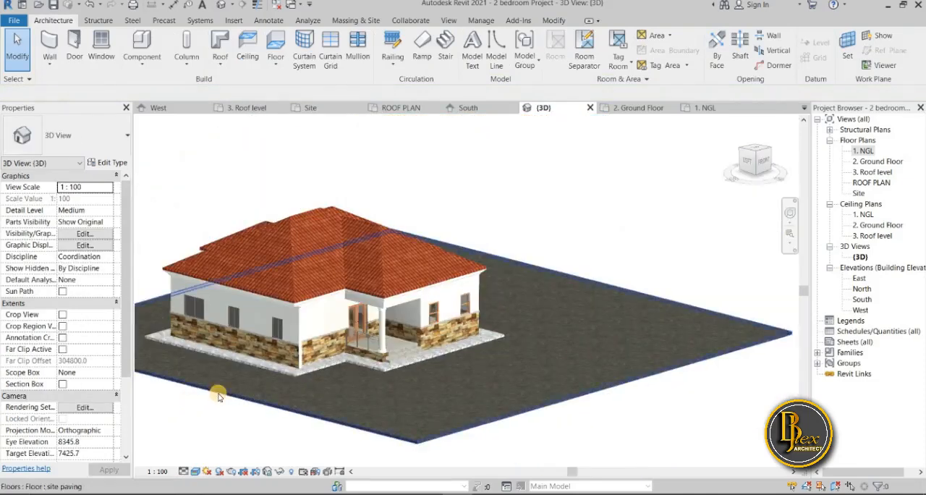
In the Site plan, trim the inner outline's left vertical line and the short horizontal line beside the entrance into a corner
scroll(219, 396, "up", 4)
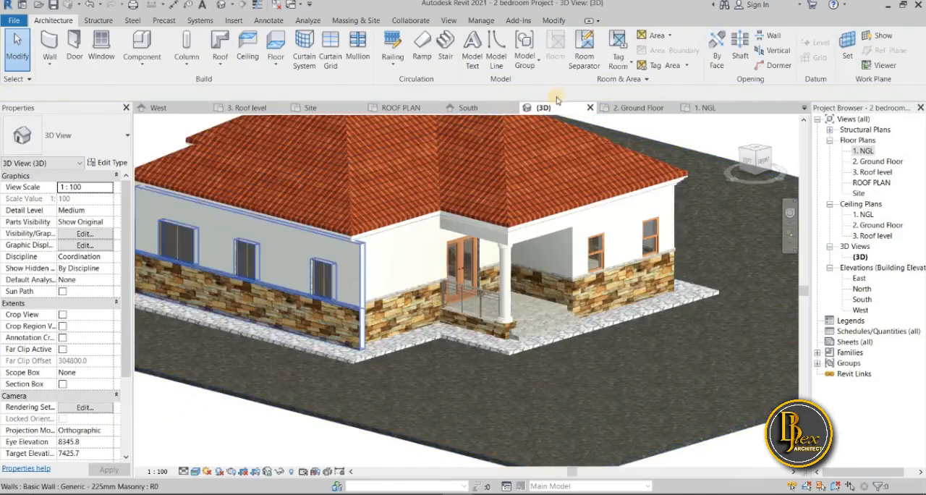
left_click(308, 107)
scroll(301, 374, "up", 2)
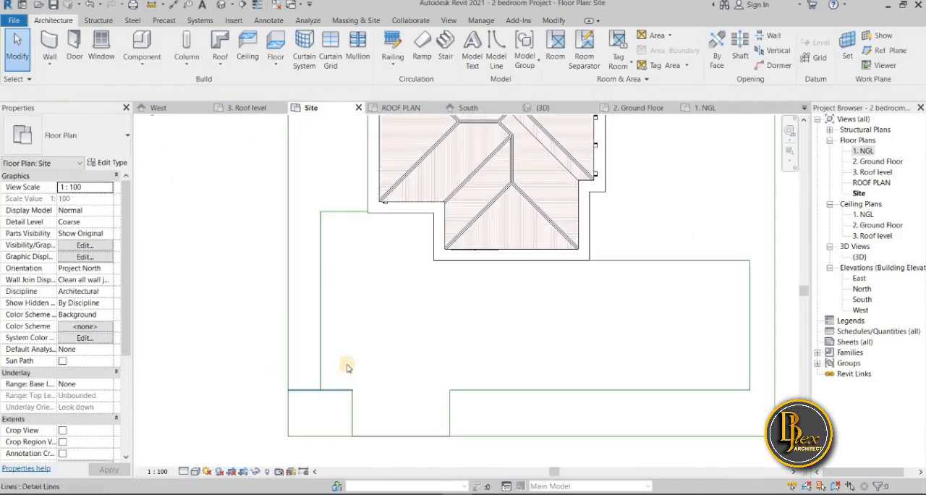
left_click(553, 21)
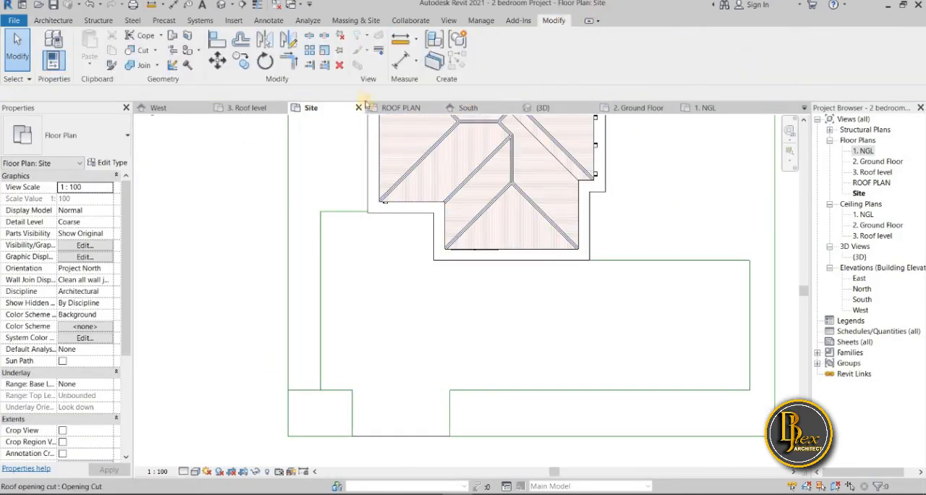
left_click(327, 377)
left_click(342, 388)
middle_click_drag(372, 296, 355, 212)
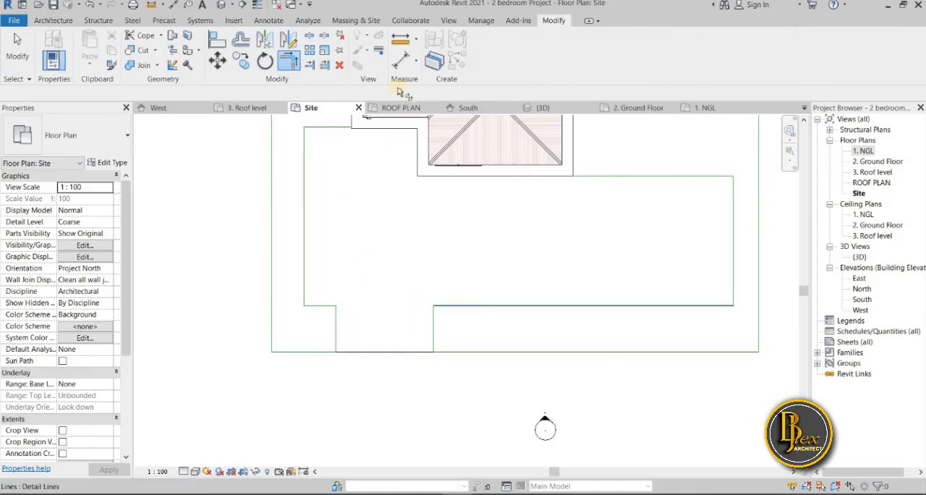
Try a detail-line fillet arc of about 2800 mm radius on the right corner of the site entrance
left_click(266, 23)
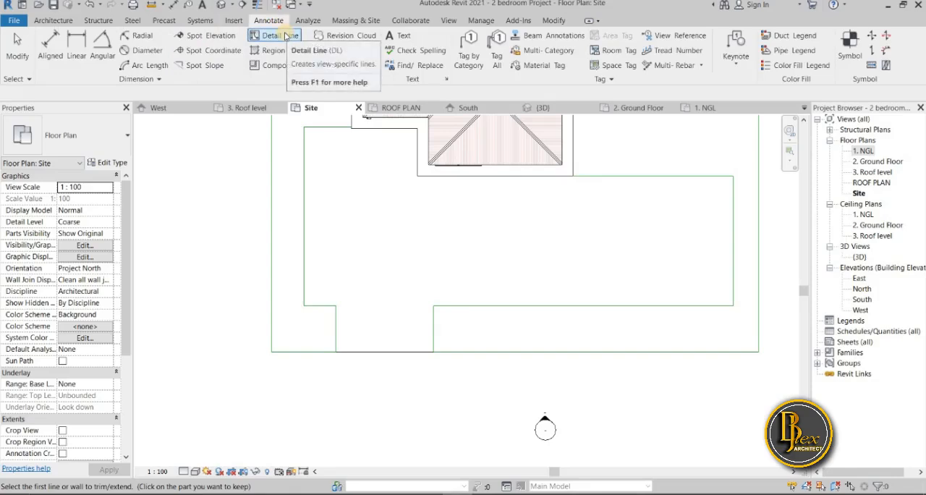
left_click(288, 36)
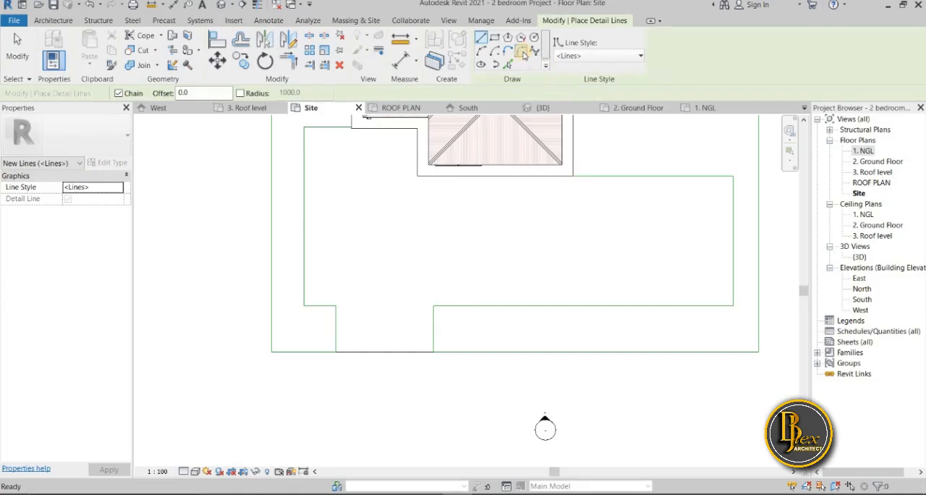
left_click(522, 53)
left_click(454, 305)
left_click(434, 320)
scroll(434, 322, "up", 3)
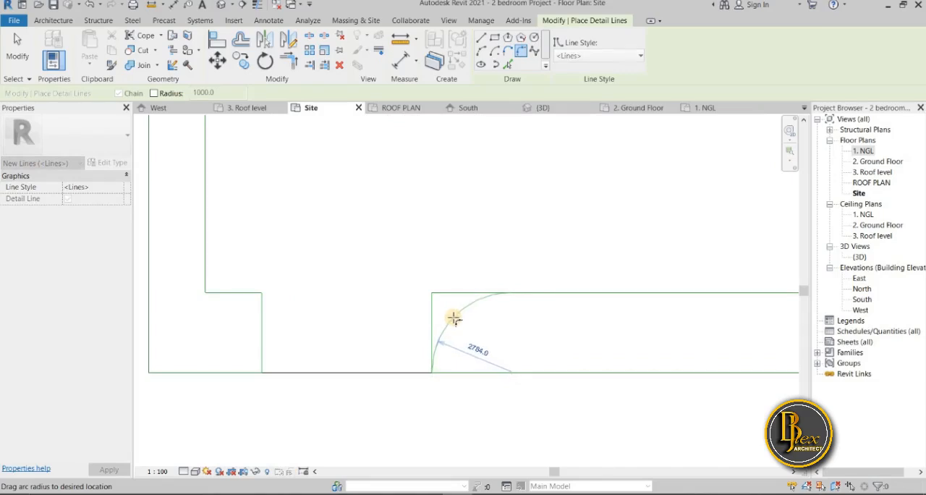
left_click(443, 327)
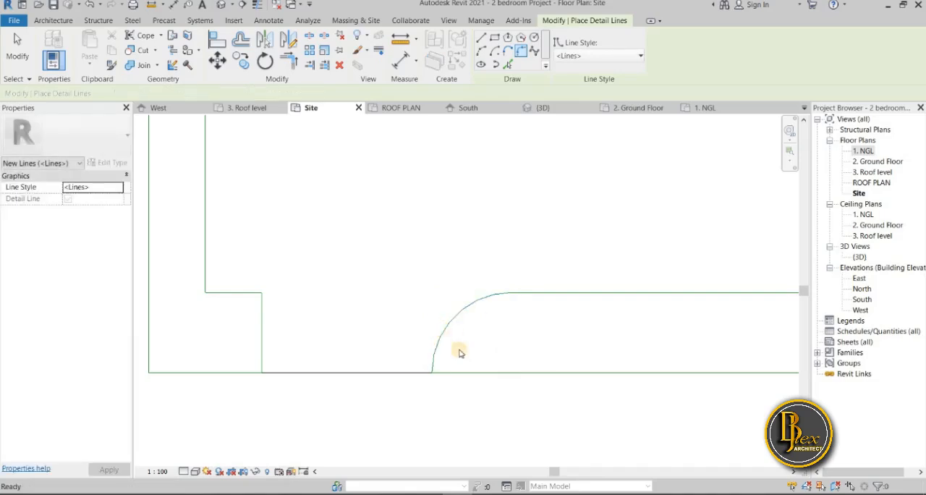
key("Escape")
key("Escape")
scroll(456, 362, "down", 3)
scroll(459, 355, "up", 2)
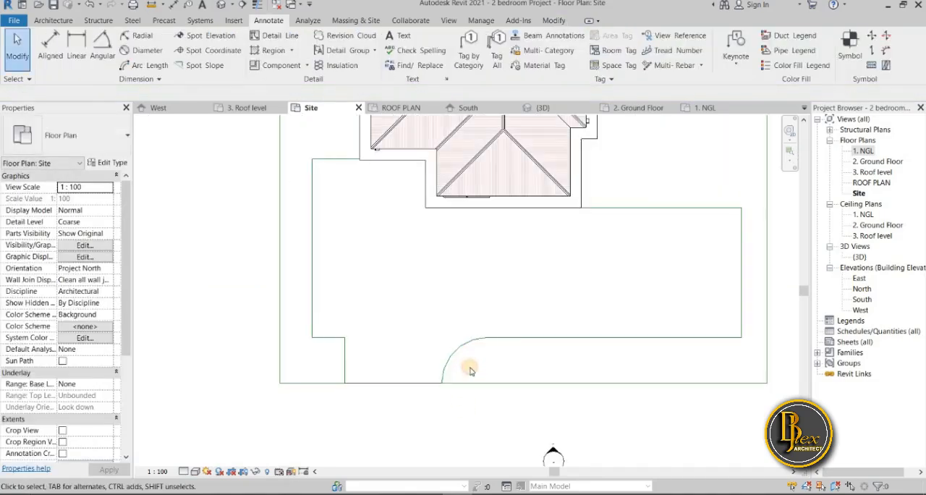
Set the right entrance arc's radius to 3000 mm and check where its lower end meets the site outline
left_click(475, 366)
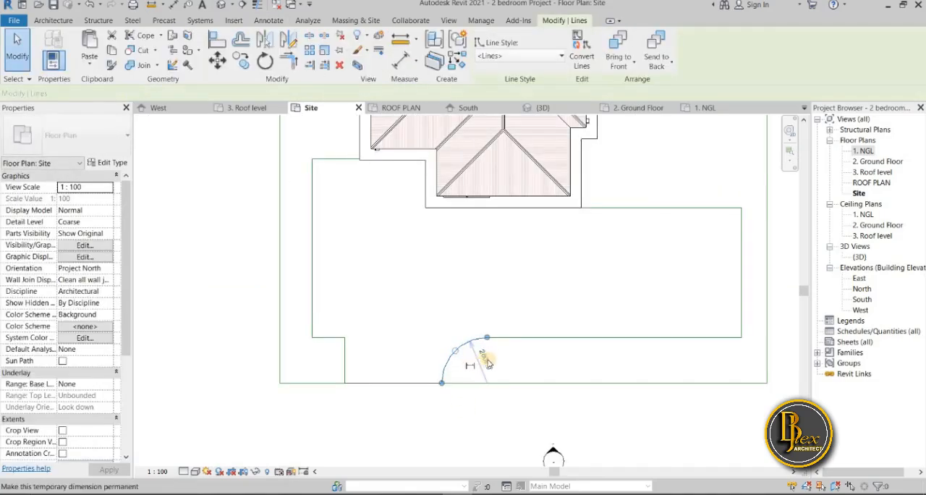
left_click(482, 354)
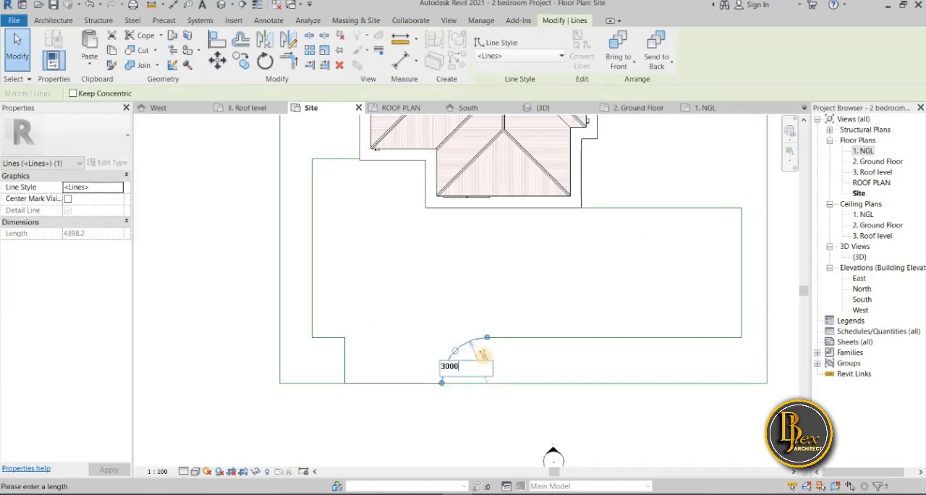
key("Return")
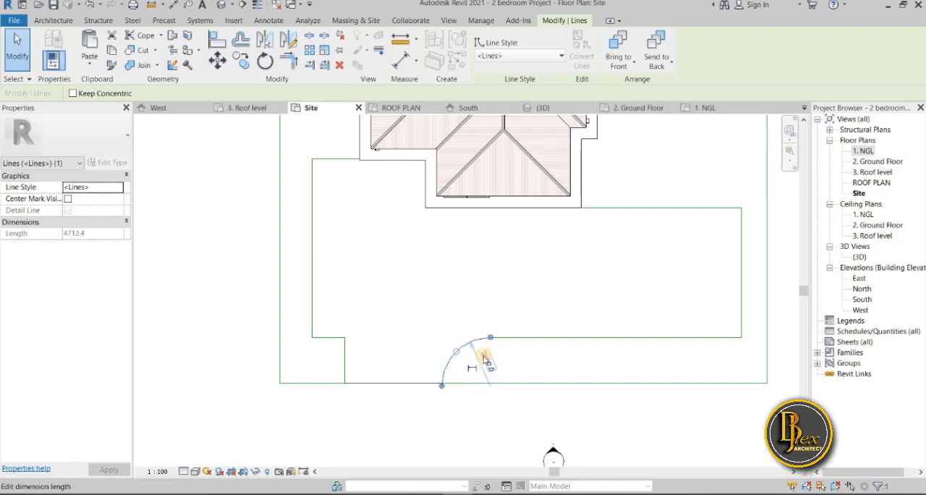
left_click(414, 414)
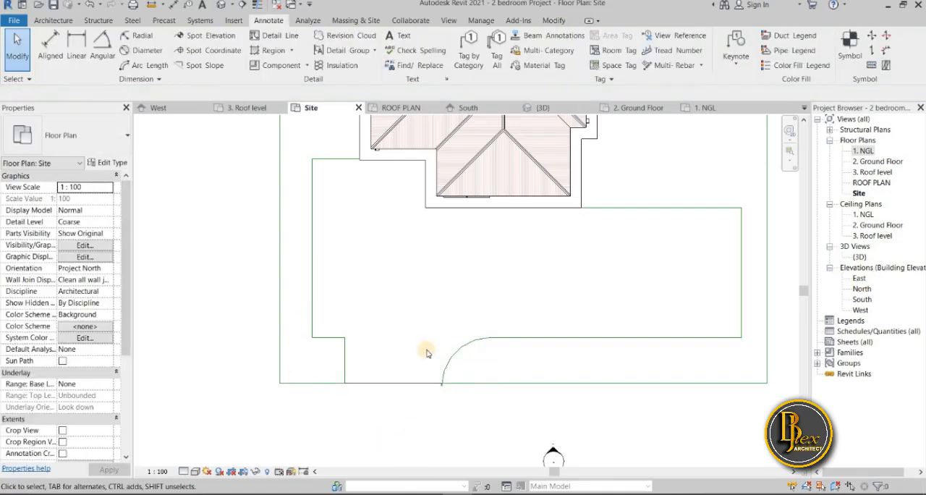
scroll(447, 391, "down", 3)
scroll(451, 396, "up", 4)
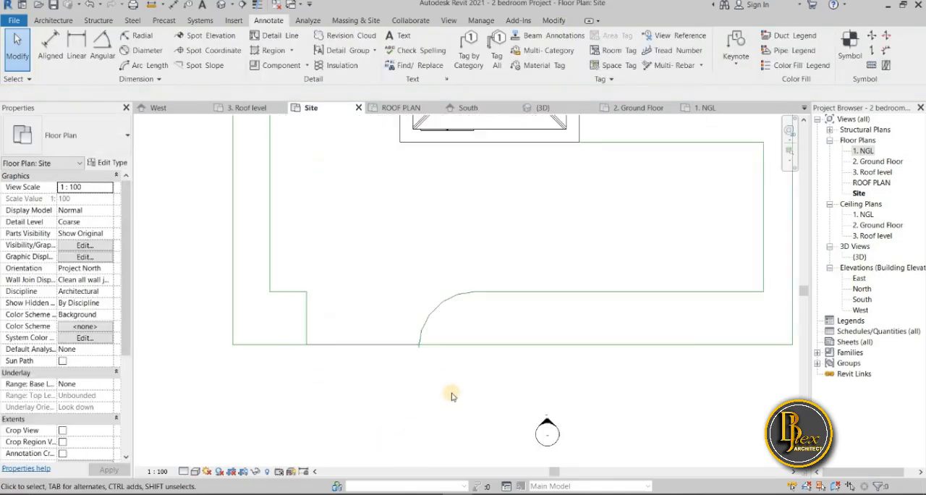
scroll(393, 322, "up", 3)
scroll(393, 322, "up", 1)
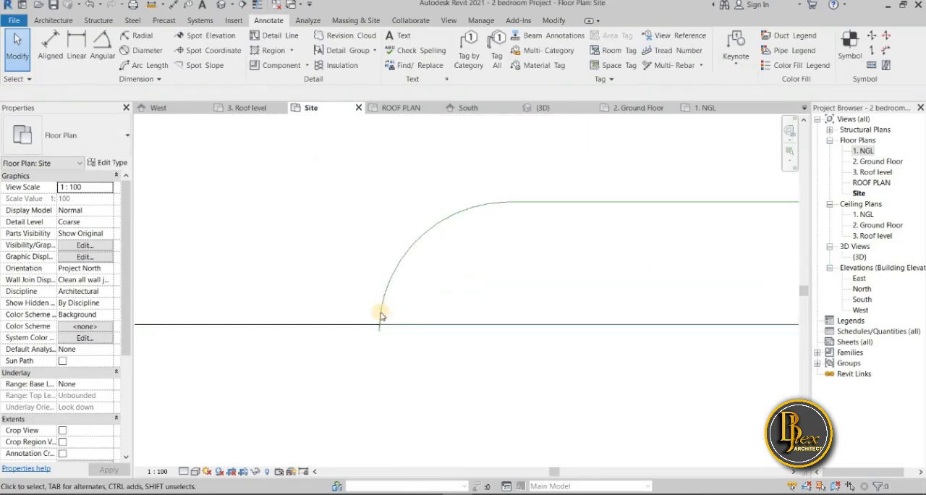
Try to bring the arc's lower end back to the site outline, and undo the right entrance fillet
left_click(383, 331)
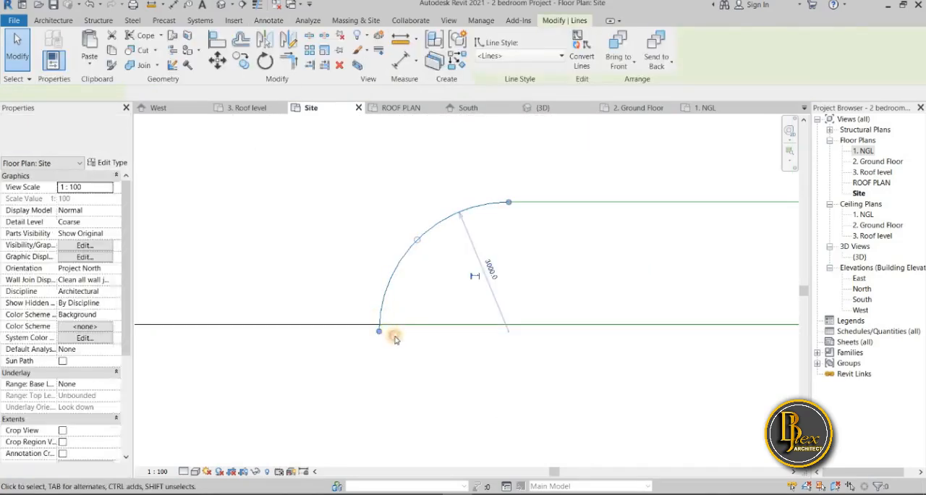
key("Escape")
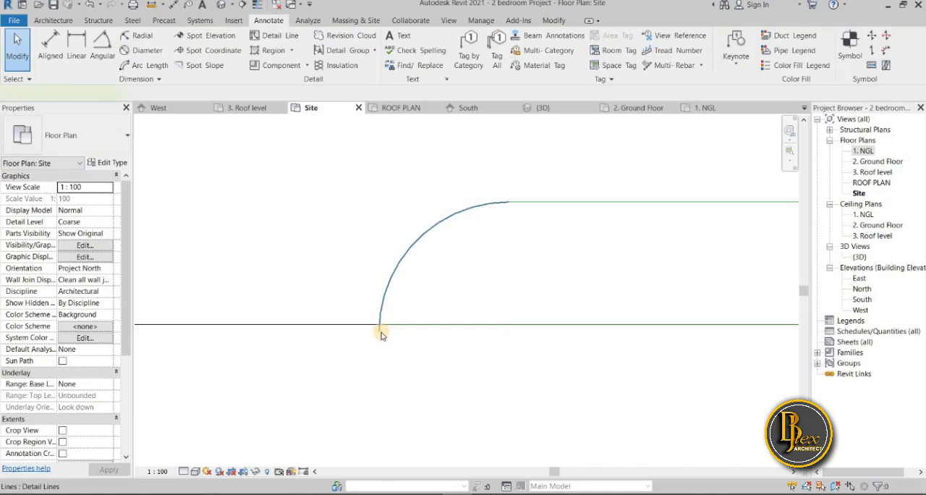
left_click(382, 332)
scroll(384, 333, "down", 3)
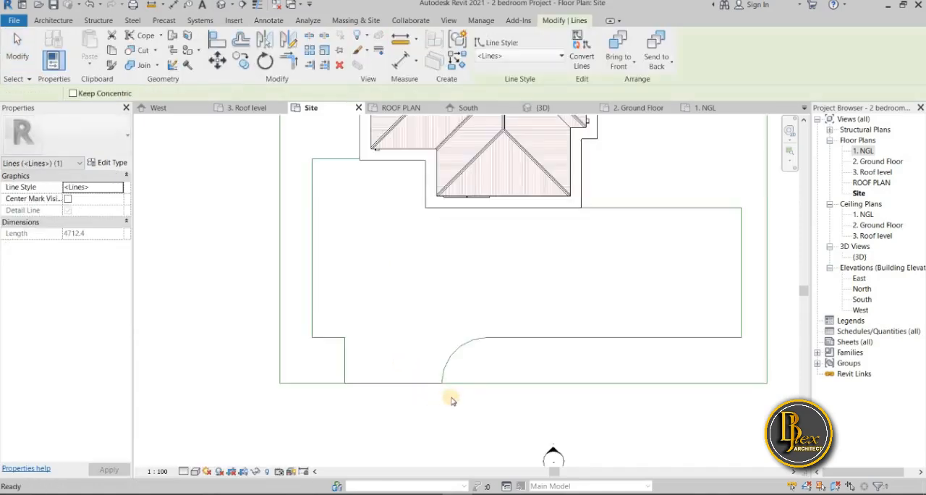
key("ctrl+z")
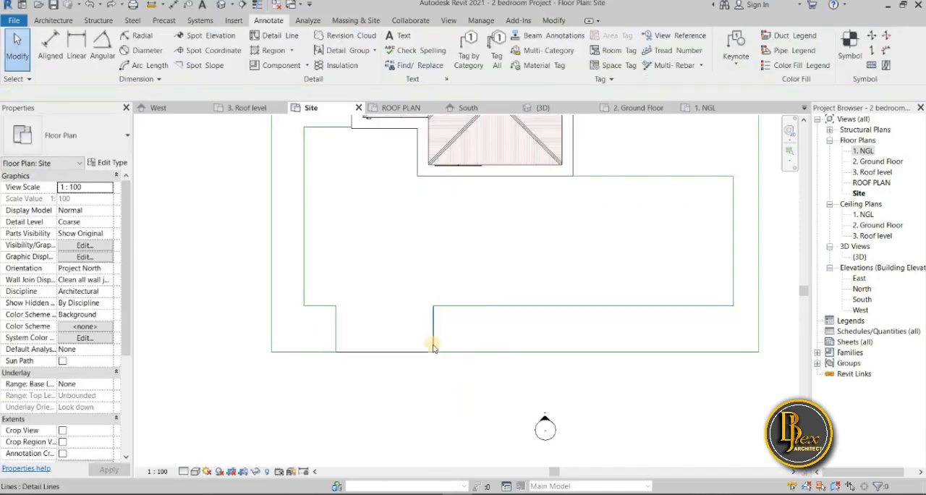
Fillet the right corner of the site entrance with a detail-line arc of about 1300 mm radius
left_click(281, 35)
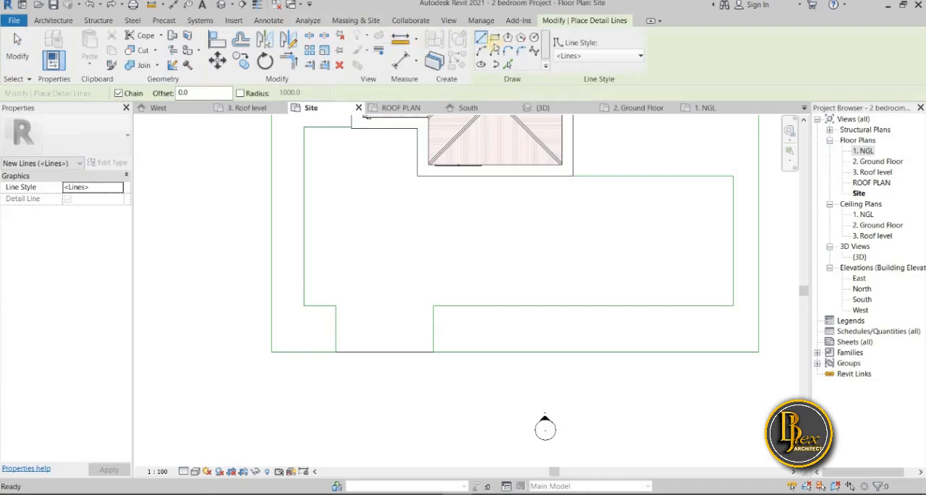
left_click(516, 54)
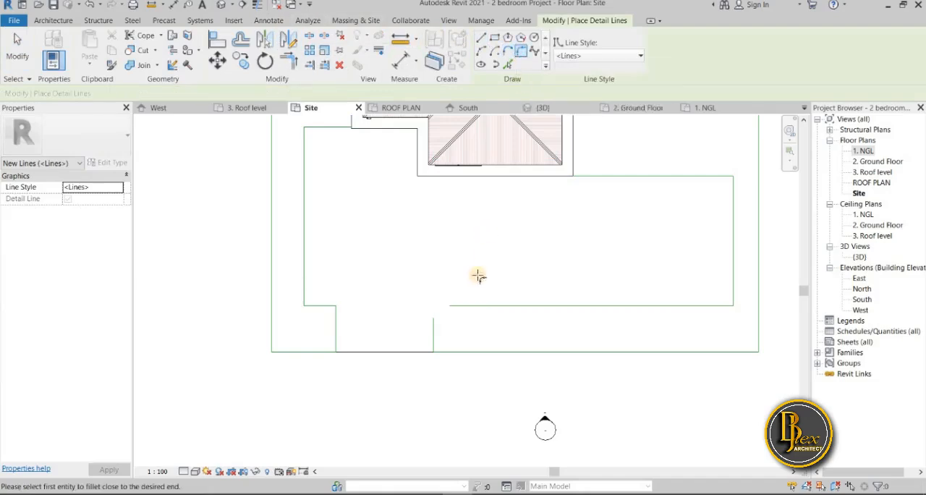
left_click(456, 309)
left_click(439, 328)
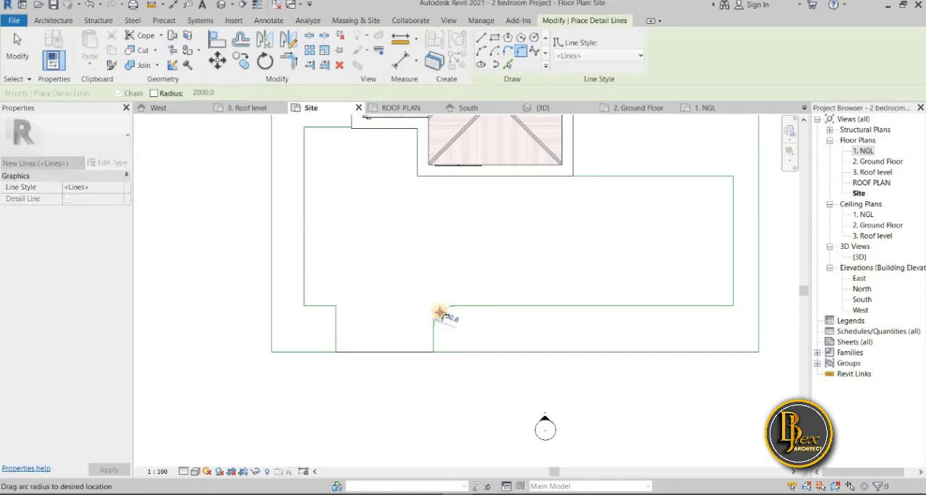
left_click(440, 314)
key("Escape")
key("Escape")
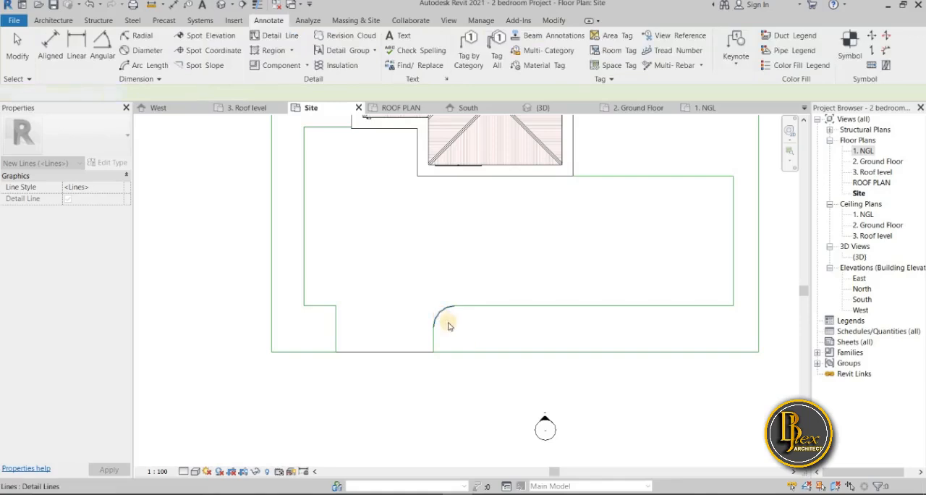
Set the right entrance arc's radius to 2000 mm and deselect it
left_click(442, 314)
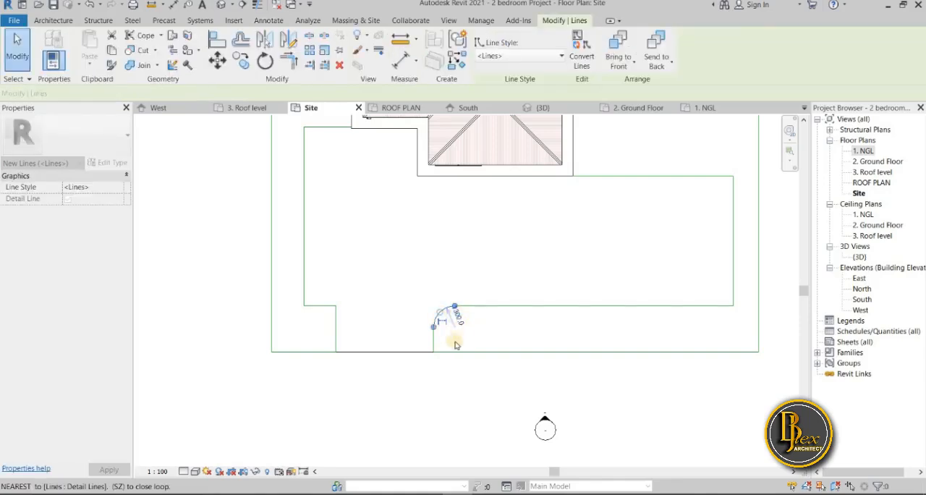
key("Escape")
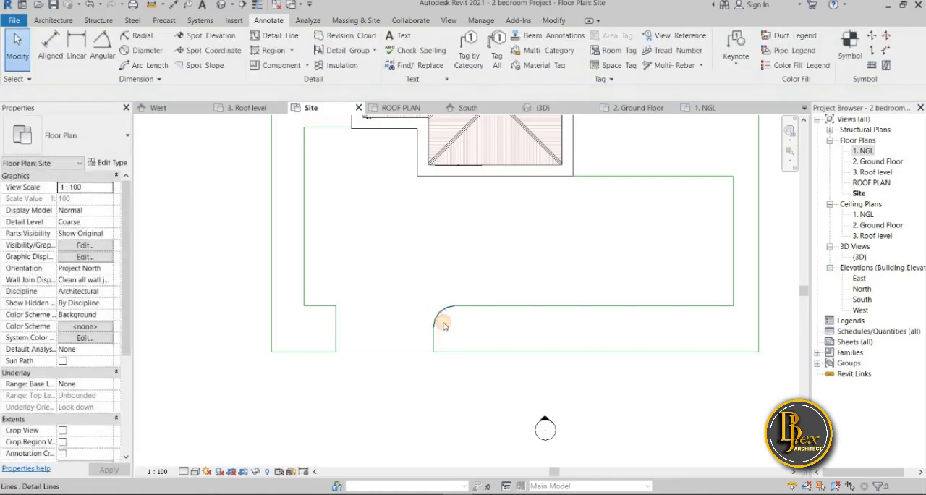
left_click(452, 325)
scroll(453, 325, "up", 2)
left_click(456, 313)
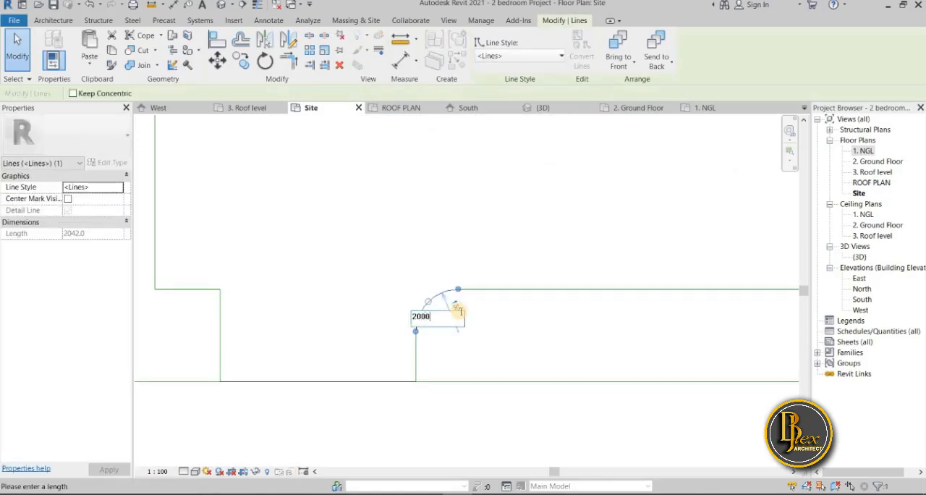
key("Return")
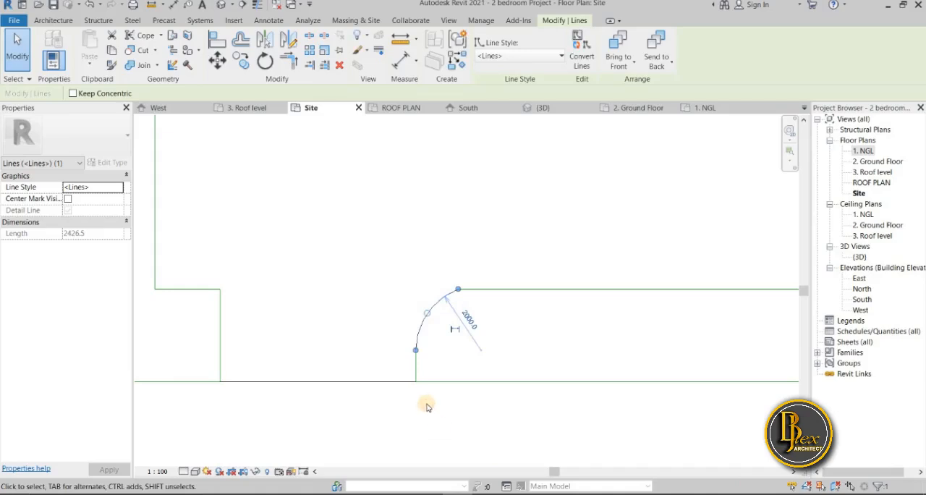
left_click(411, 417)
scroll(416, 391, "down", 5)
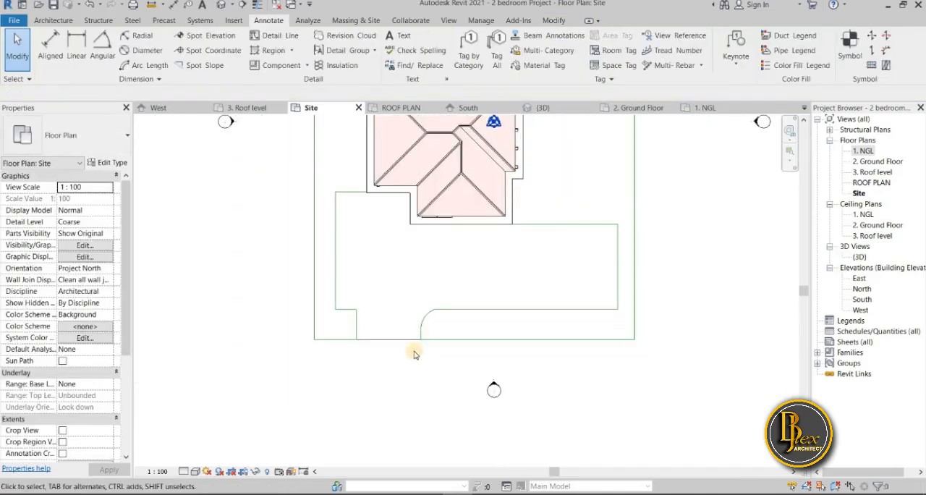
Fillet the left corner of the site entrance with a 2000 mm radius and delete the leftover short horizontal line
scroll(375, 323, "up", 2)
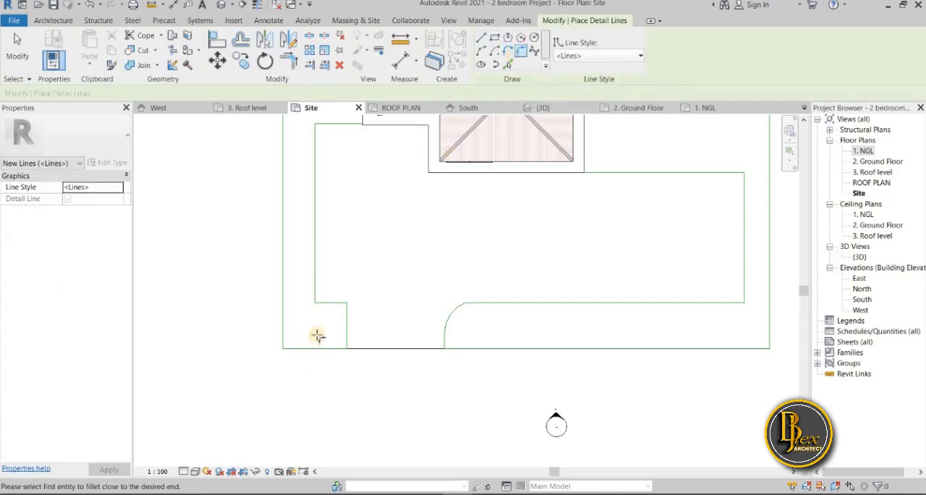
left_click(335, 308)
left_click(349, 334)
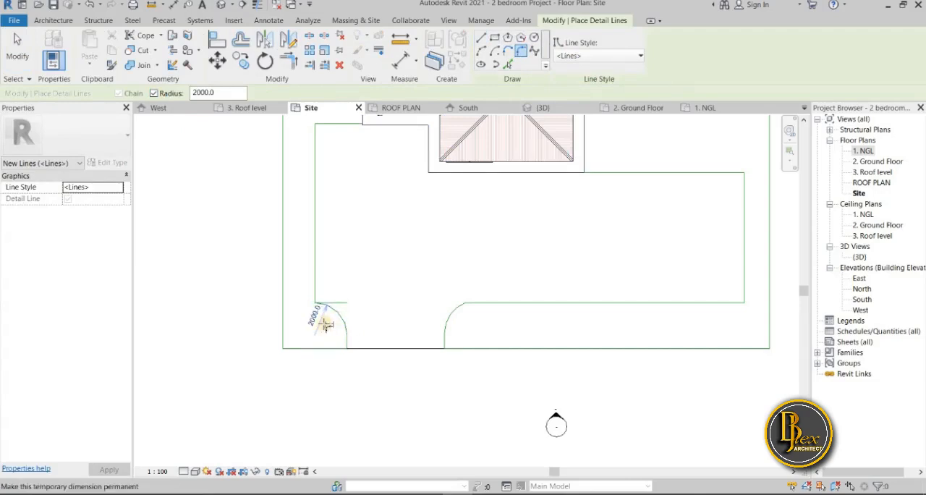
key("Escape")
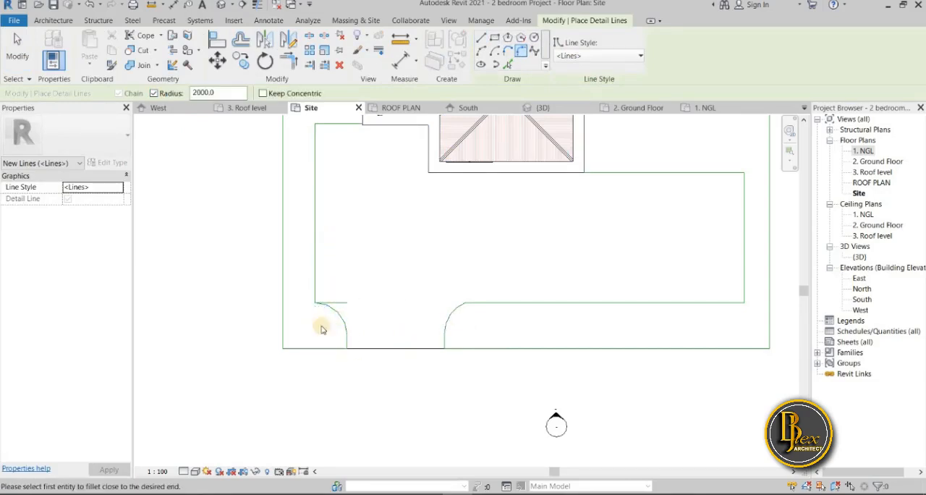
key("Escape")
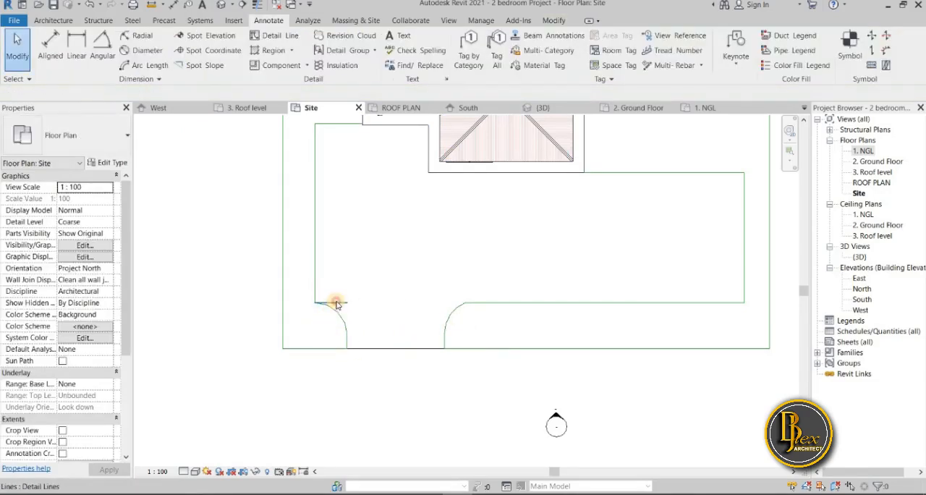
left_click(334, 308)
key("Escape")
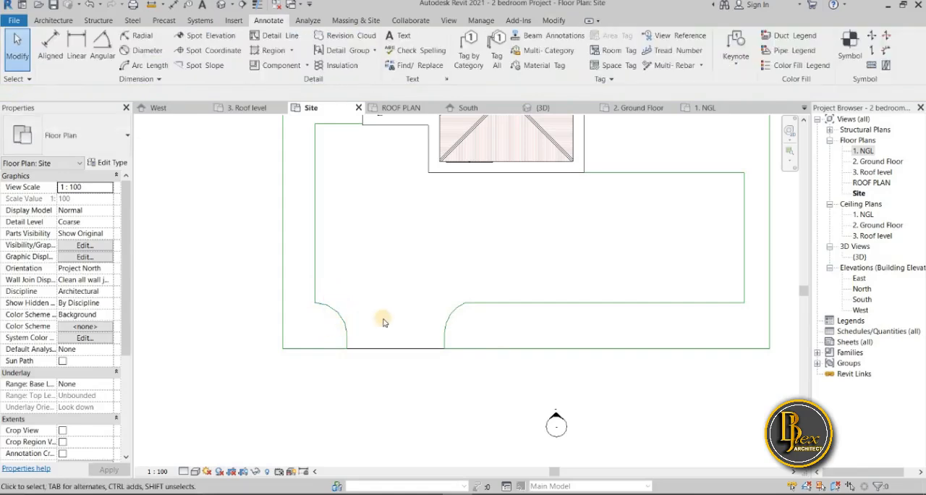
scroll(382, 322, "down", 2)
scroll(346, 310, "up", 5)
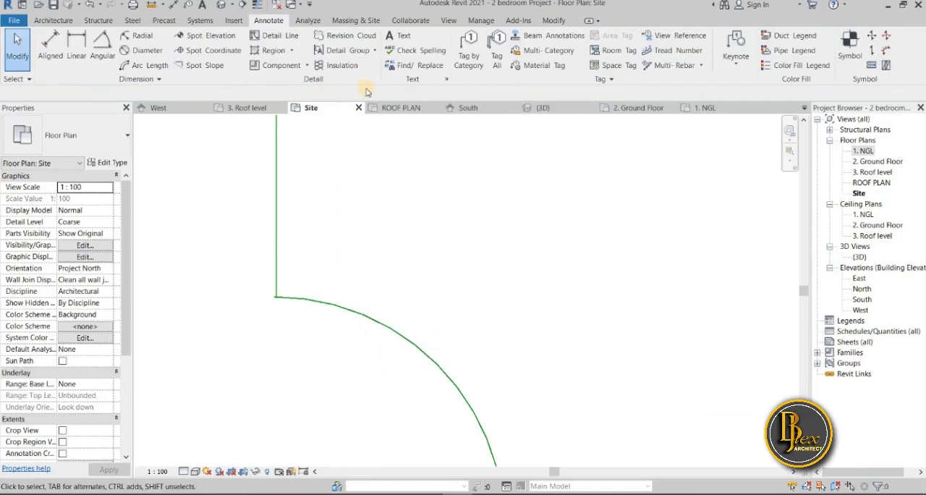
left_click(553, 21)
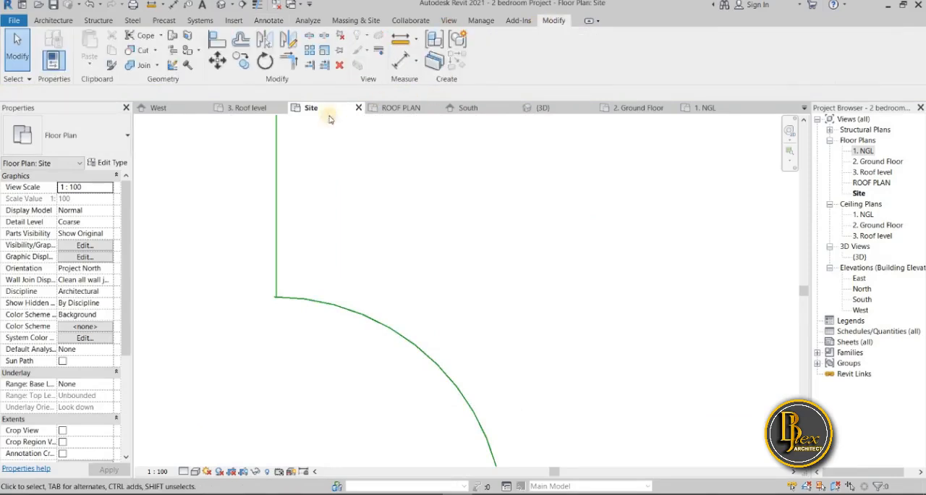
left_click(289, 63)
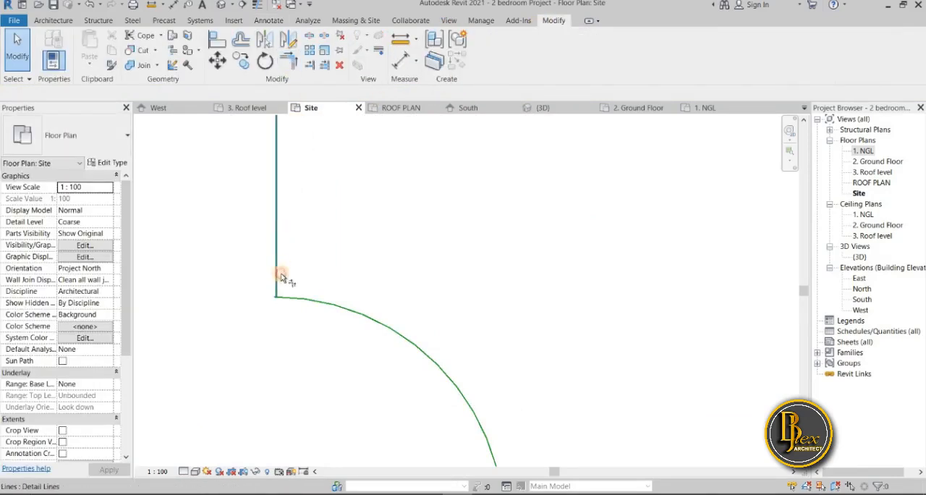
scroll(191, 265, "down", 3)
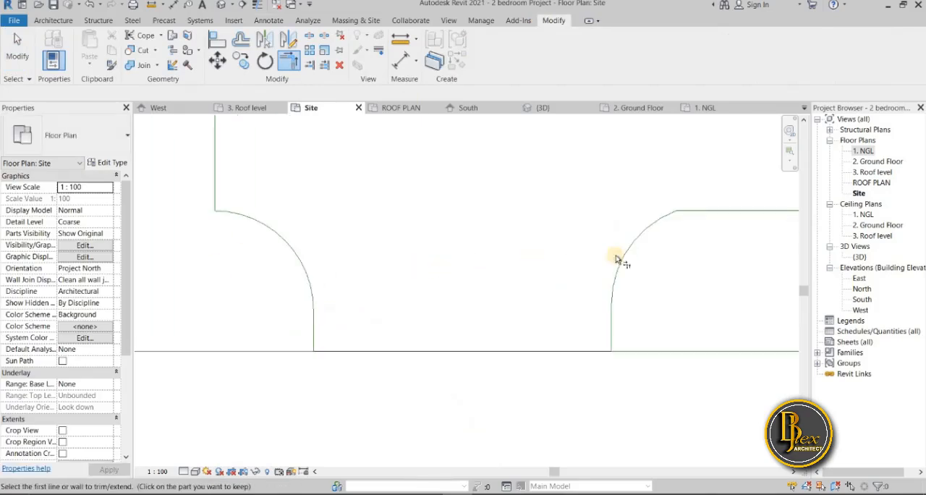
scroll(413, 384, "down", 5)
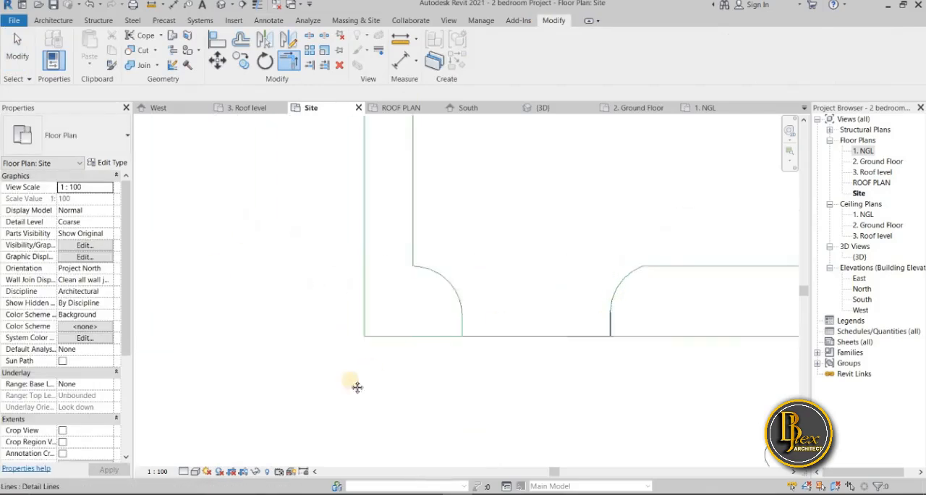
middle_click_drag(384, 387, 317, 409)
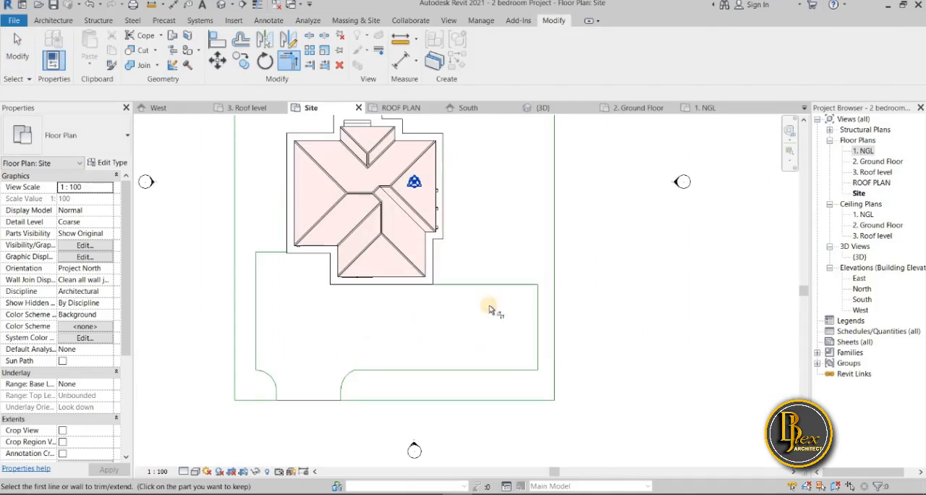
scroll(478, 302, "up", 3)
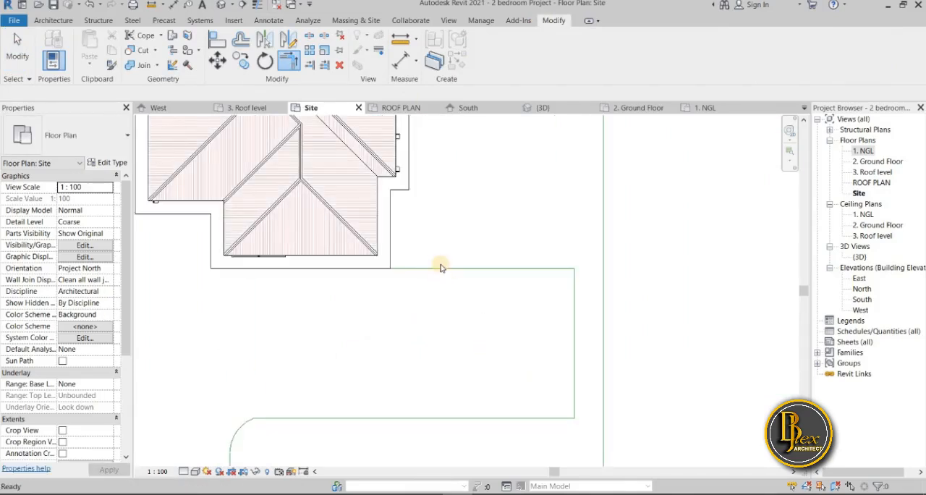
key("Escape")
left_click(445, 278)
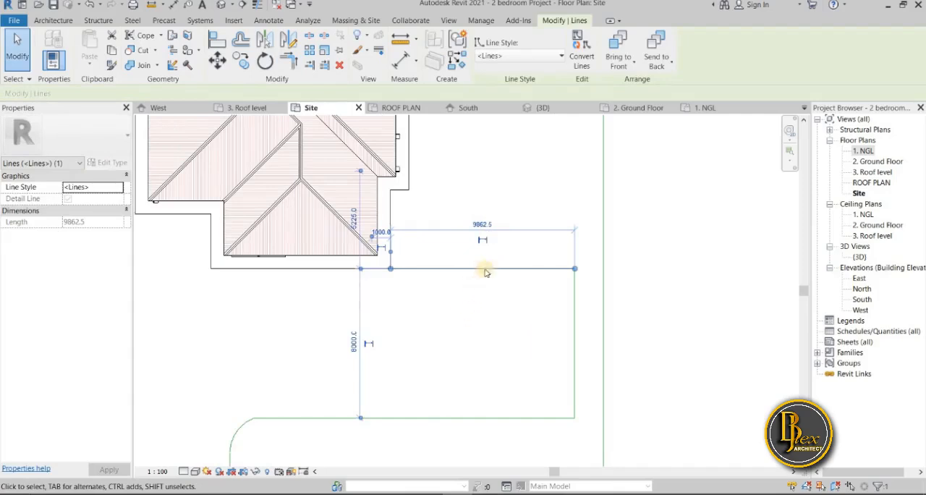
scroll(403, 281, "up", 2)
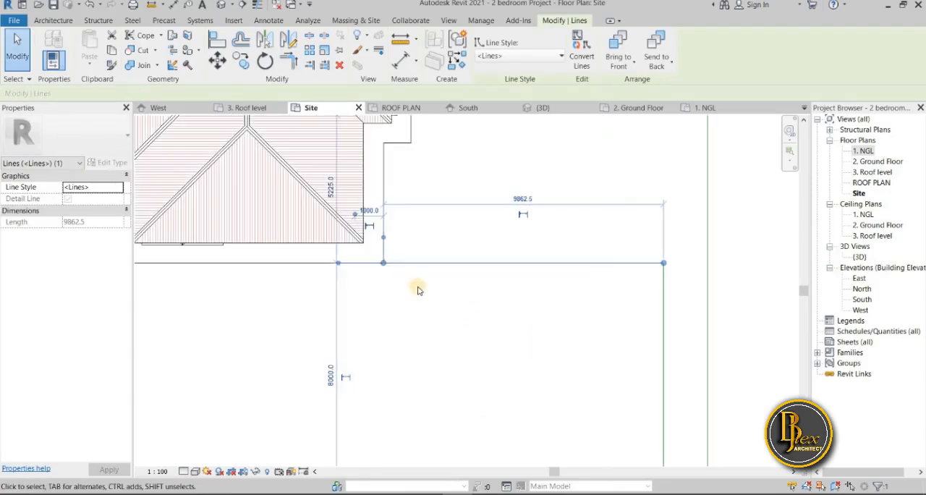
left_click(523, 199)
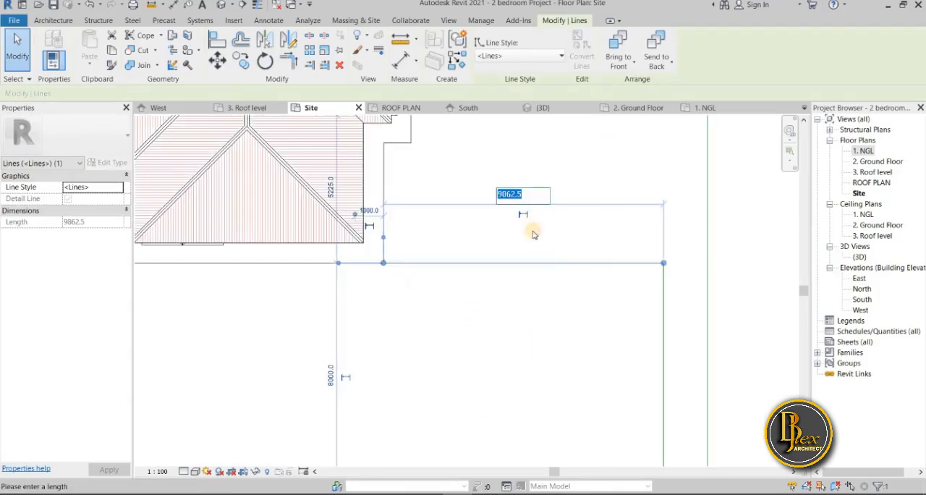
left_click(525, 308)
scroll(525, 309, "down", 1)
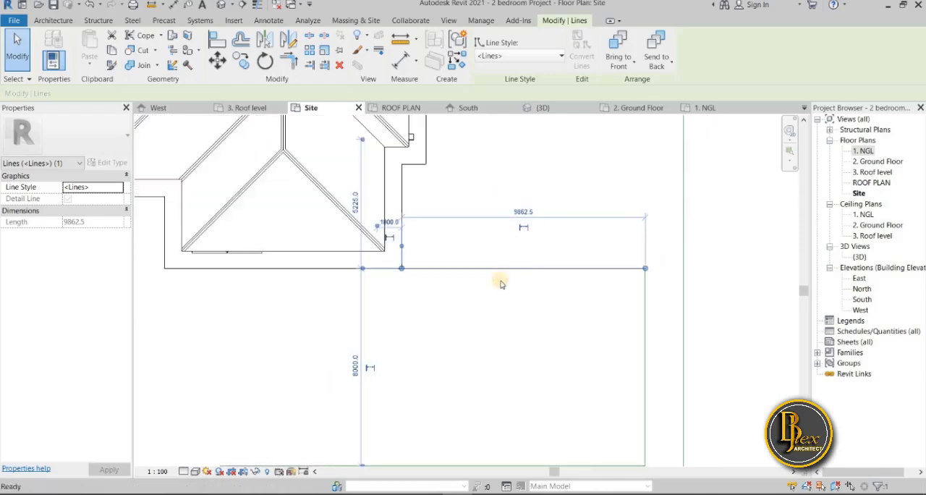
left_click(454, 284)
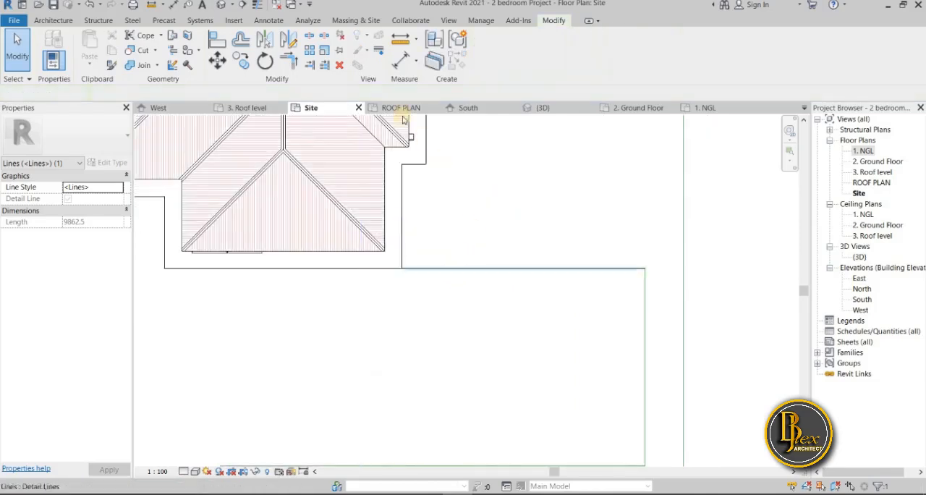
Draw a vertical detail line about 4100 mm long up from the outline's upper edge, about 3900 mm right of the walkway corner
left_click(270, 21)
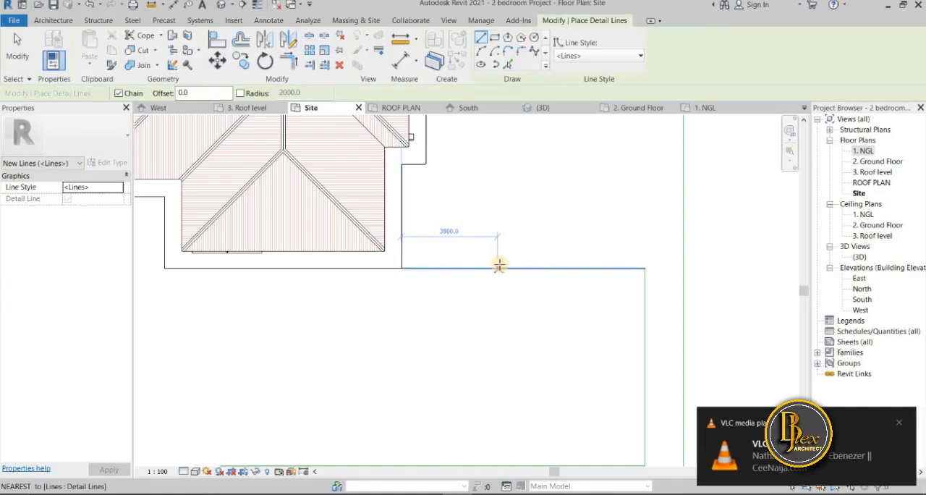
left_click(499, 267)
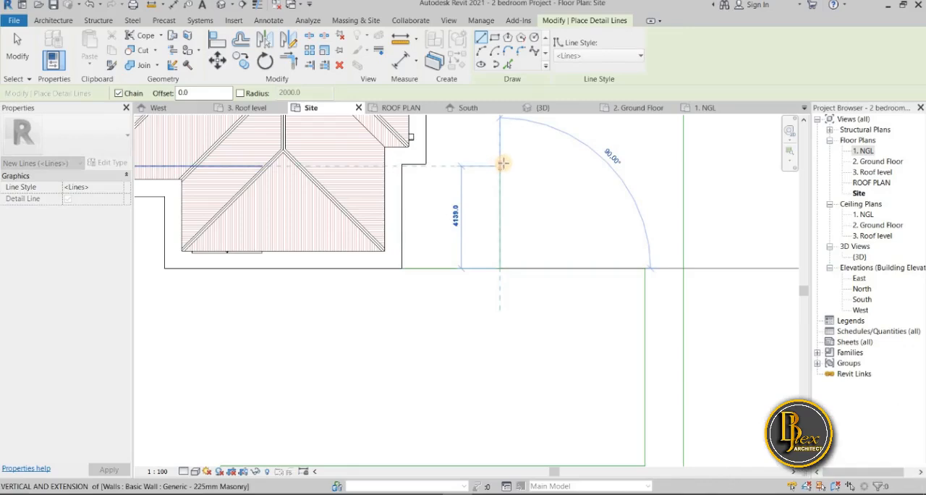
left_click(500, 162)
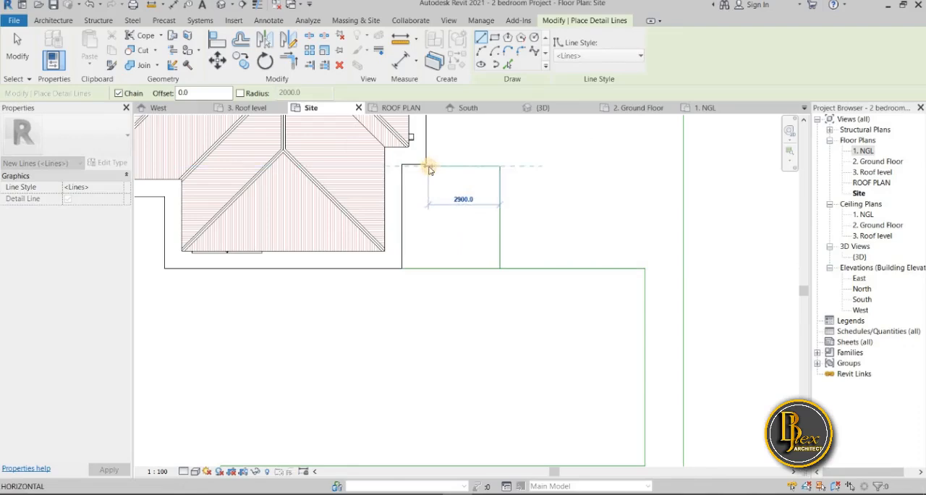
key("Escape")
Draw a horizontal detail line from the walkway's inner corner to the upper end of the new vertical line
scroll(425, 164, "up", 4)
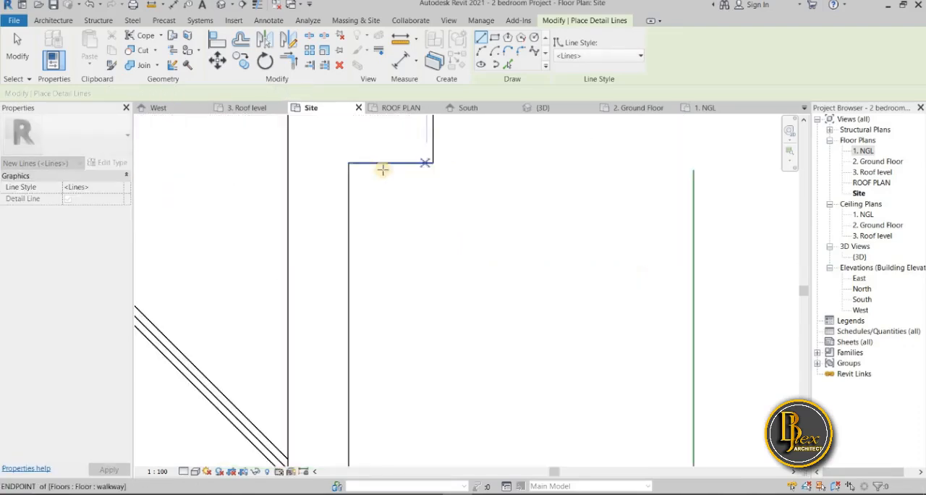
left_click(349, 163)
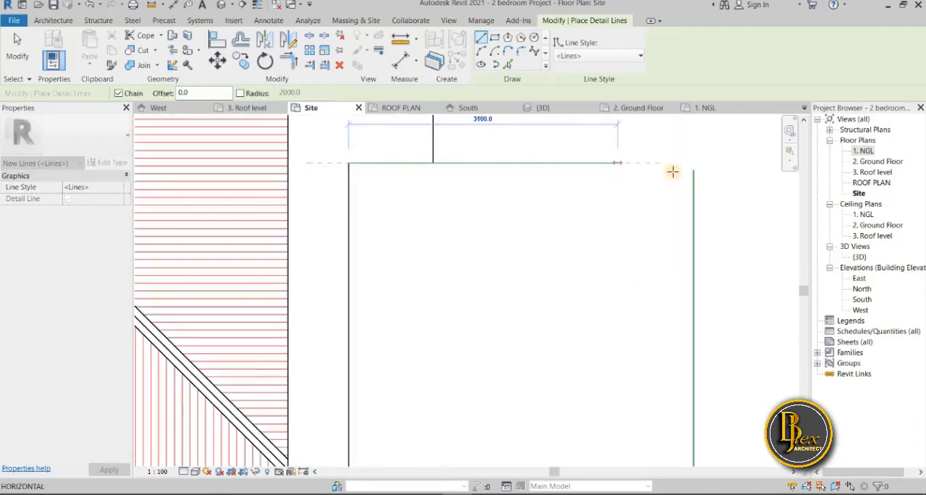
left_click(674, 196)
key("Escape")
scroll(584, 275, "down", 4)
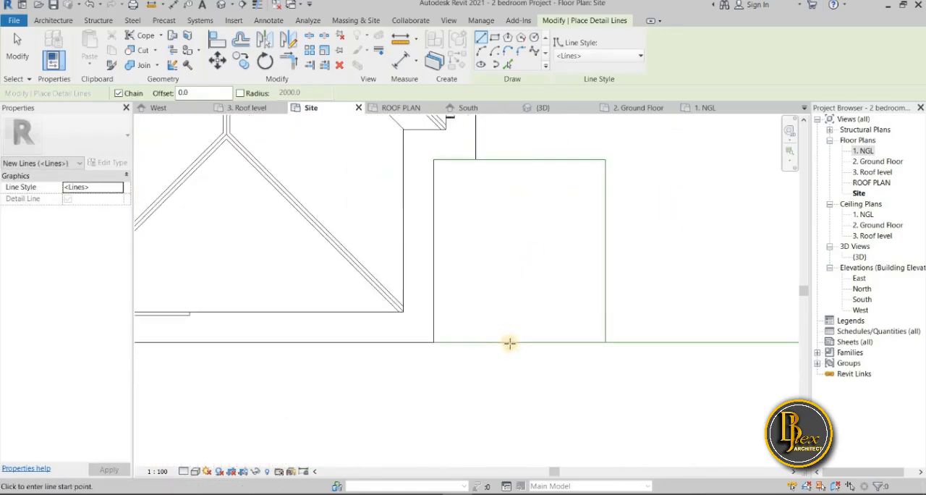
Fillet the inner corner between the new vertical line and the outline's upper edge with a 2000 mm radius
scroll(433, 343, "down", 2)
middle_click_drag(559, 358, 499, 356)
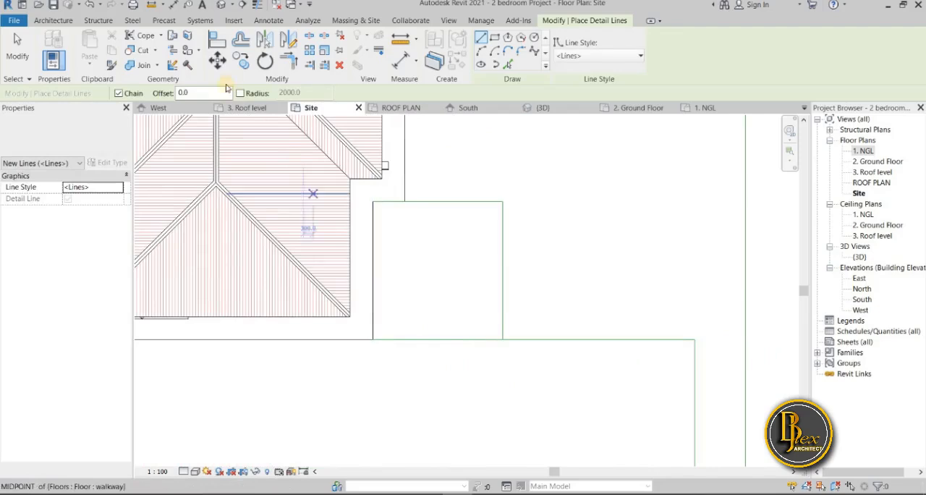
left_click(522, 50)
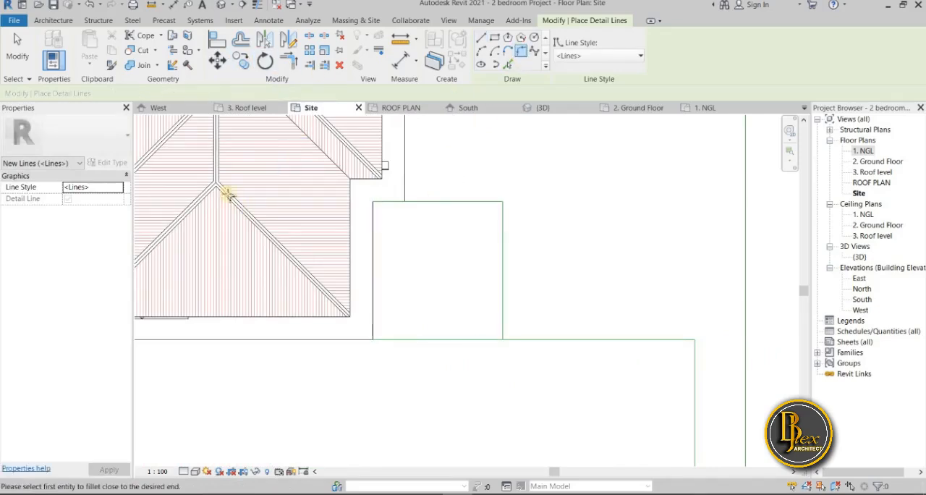
left_click(154, 94)
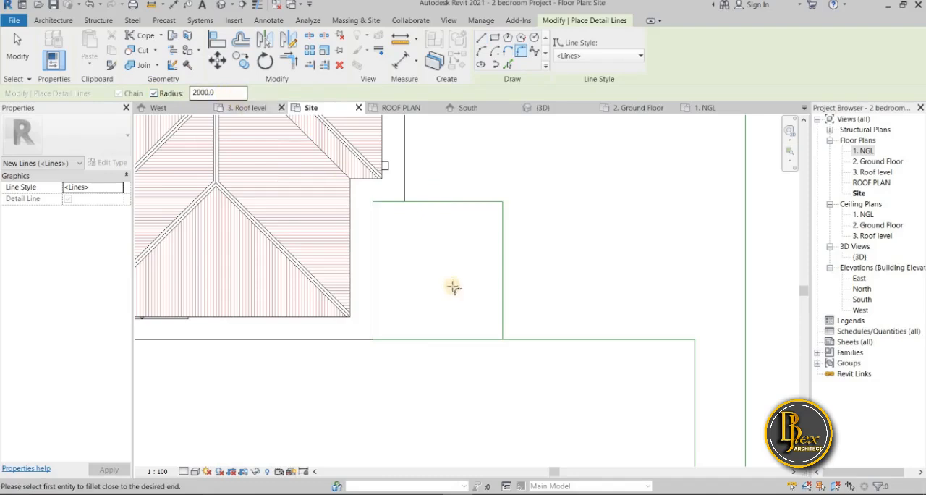
left_click(504, 304)
left_click(575, 339)
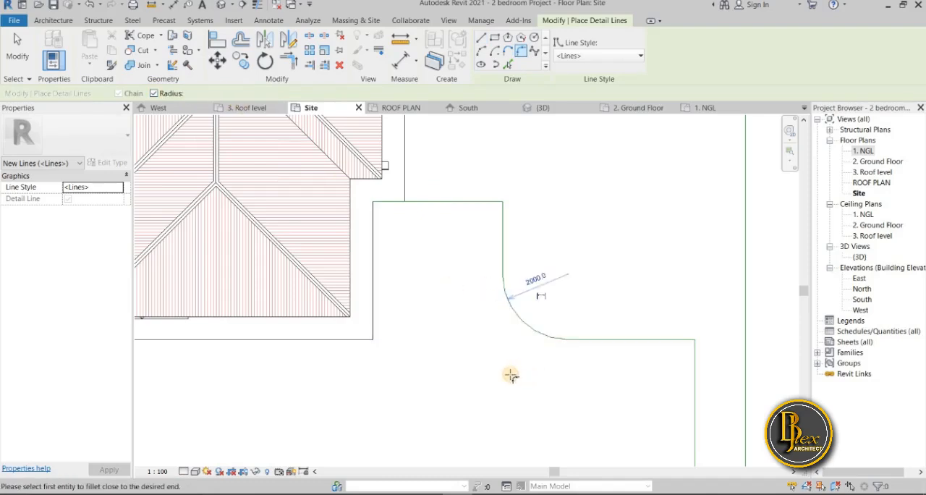
scroll(470, 369, "down", 2)
key("Escape")
key("Escape")
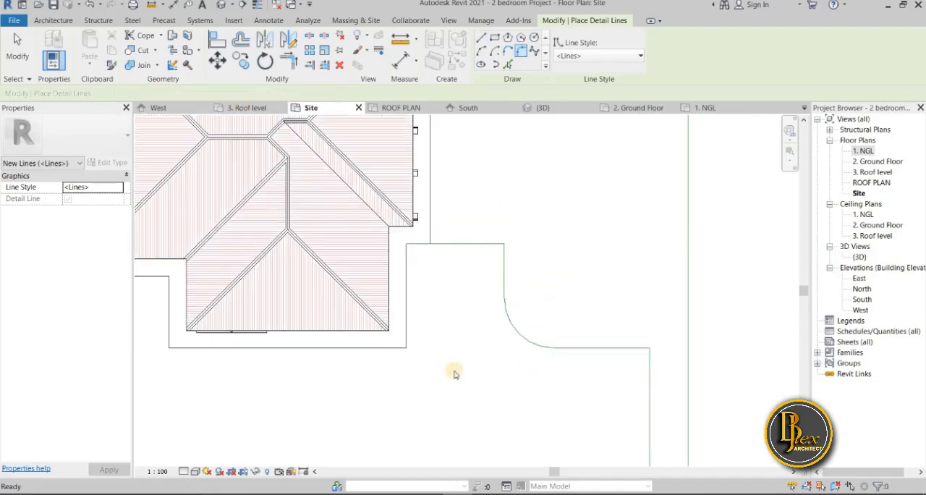
Examine the area outline around the house, including the new extension beside the walkway and its rounded corner
scroll(449, 362, "down", 5)
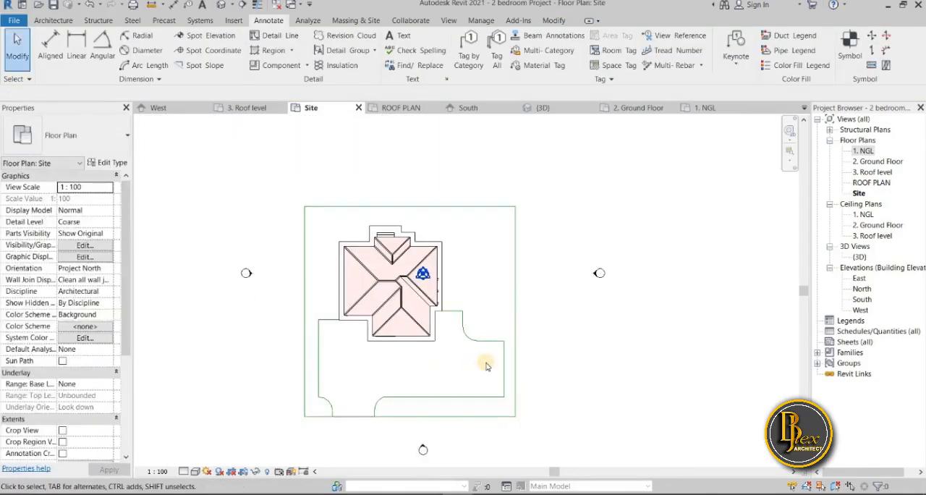
scroll(487, 365, "up", 3)
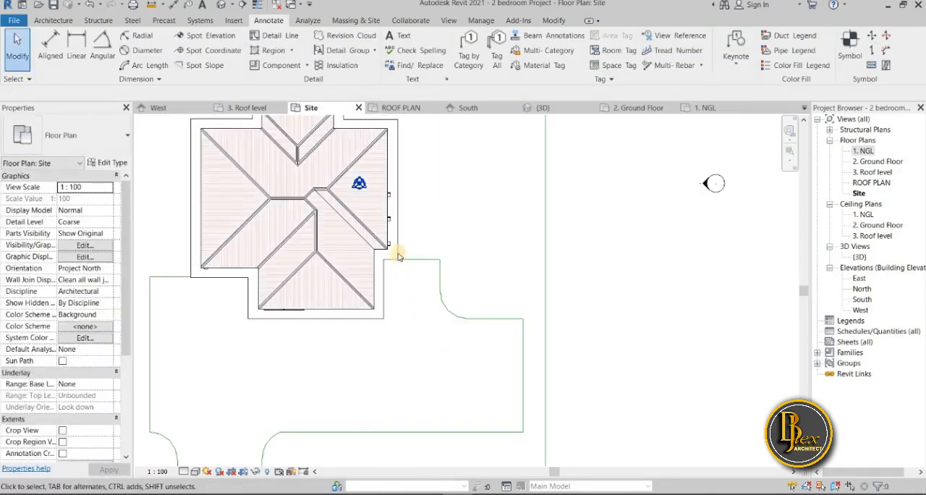
scroll(400, 256, "up", 4)
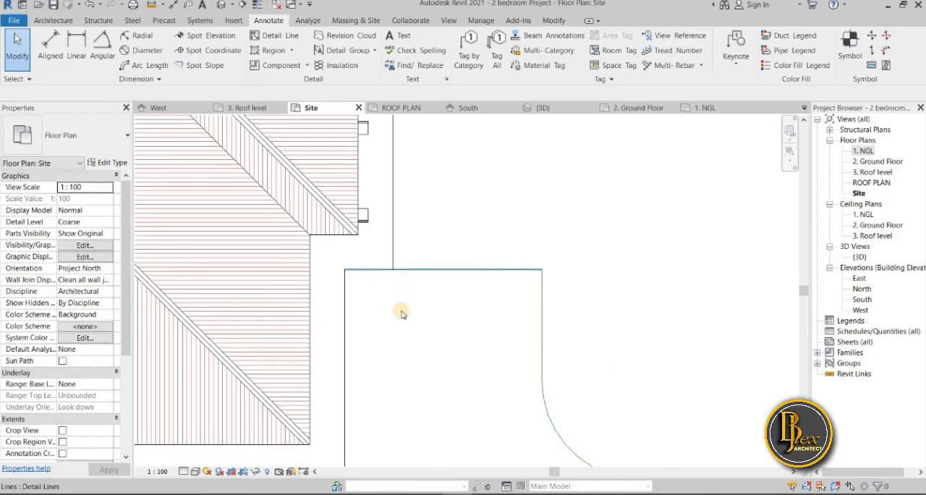
left_click(442, 367)
scroll(442, 367, "down", 3)
middle_click_drag(444, 368, 450, 274)
scroll(464, 405, "down", 2)
middle_click_drag(458, 433, 472, 353)
scroll(456, 351, "down", 2)
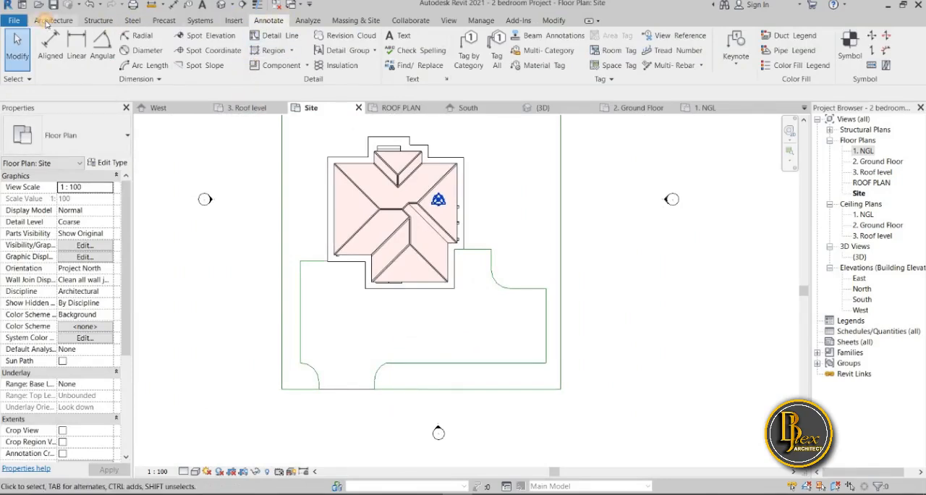
Start a floor boundary sketch in the site plan and duplicate the site paving floor type as grass
left_click(48, 20)
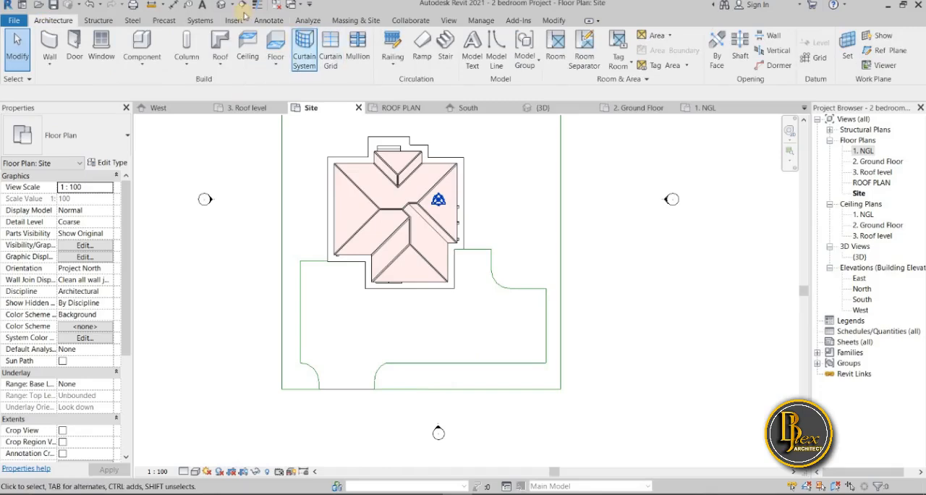
left_click(269, 20)
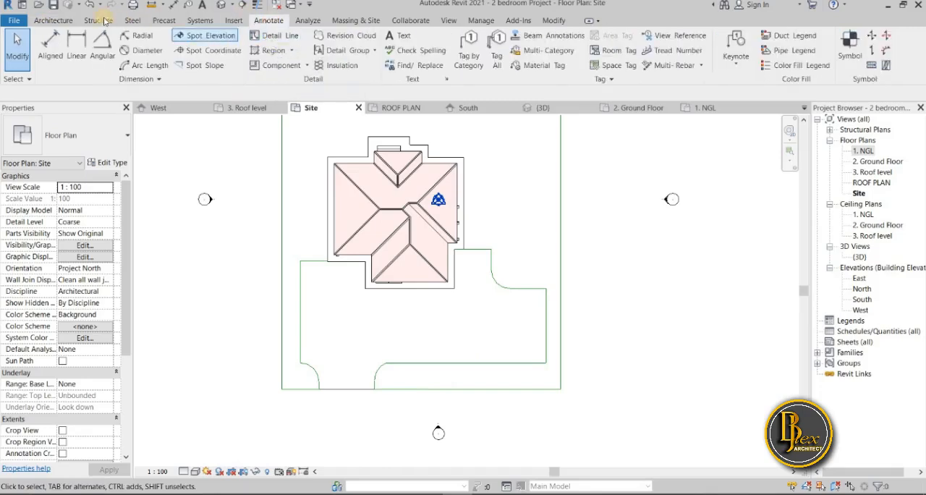
left_click(50, 20)
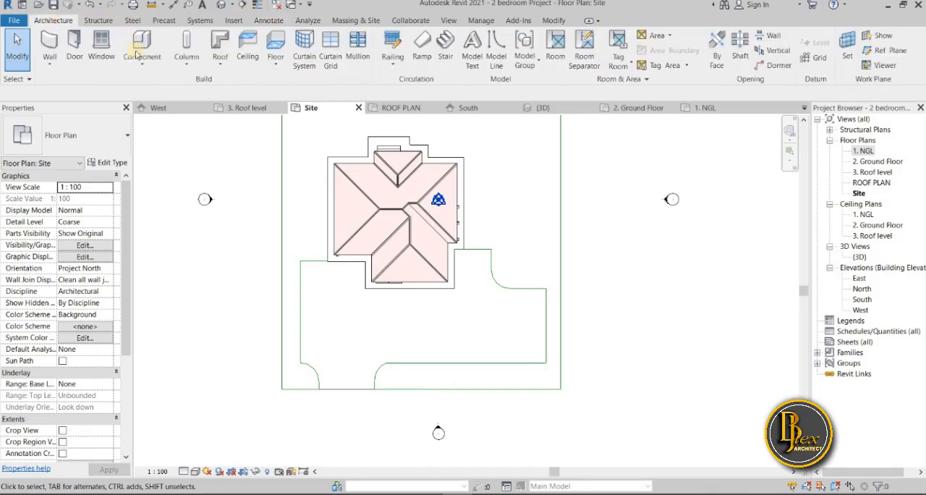
left_click(277, 46)
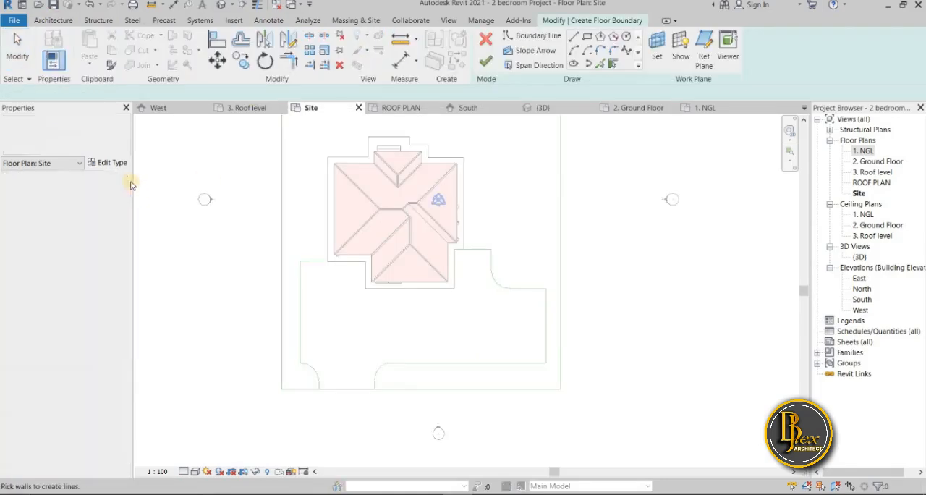
left_click(109, 163)
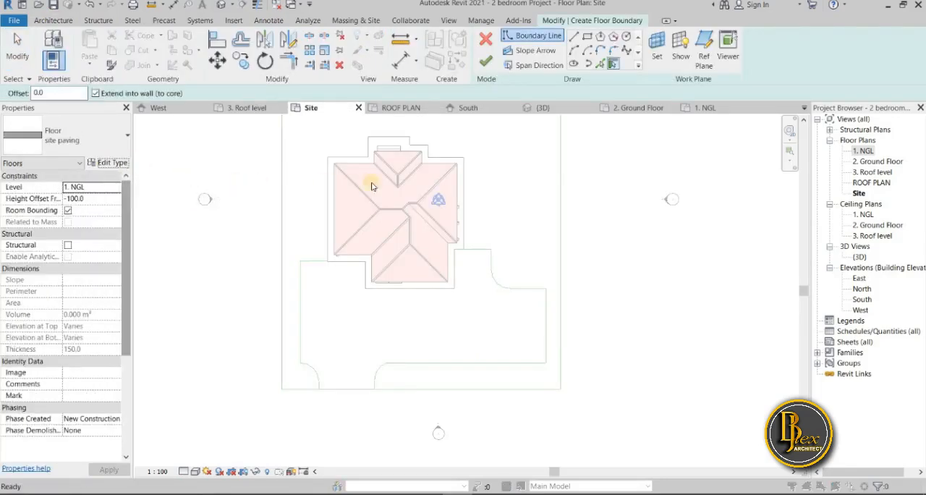
left_click(616, 80)
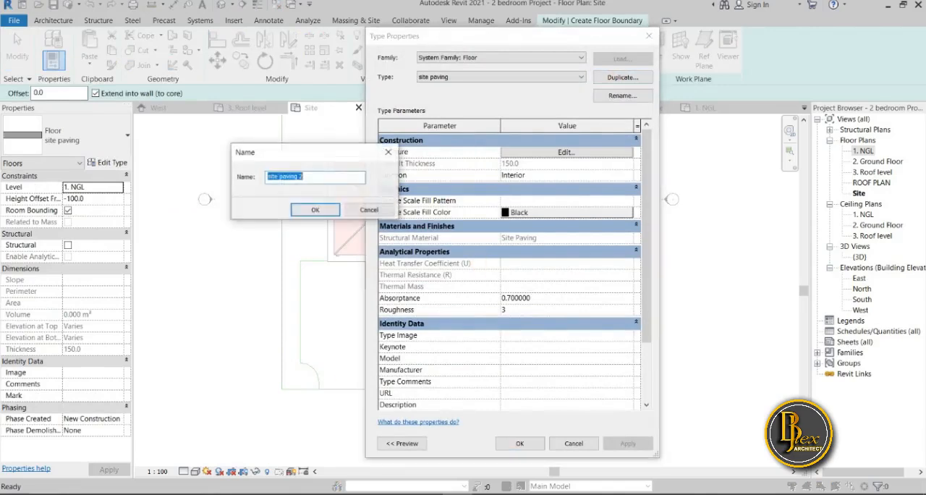
key("ctrl+super+o")
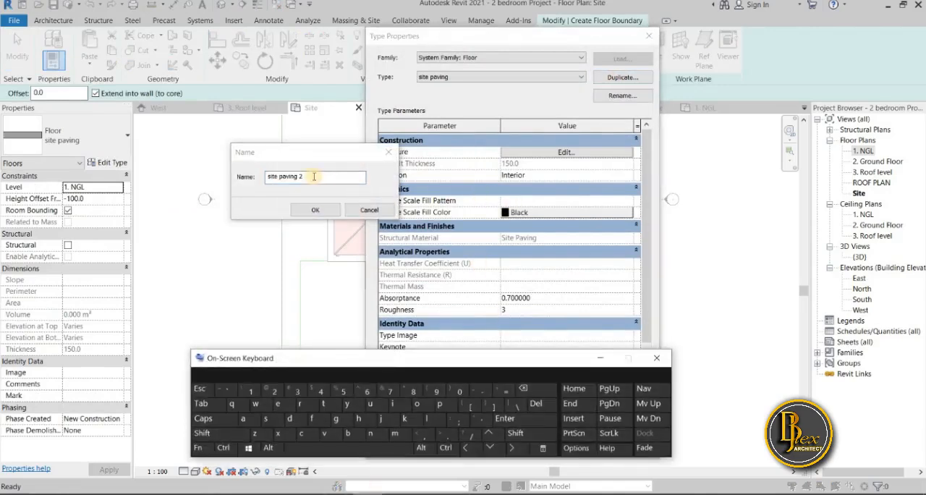
left_click(228, 268)
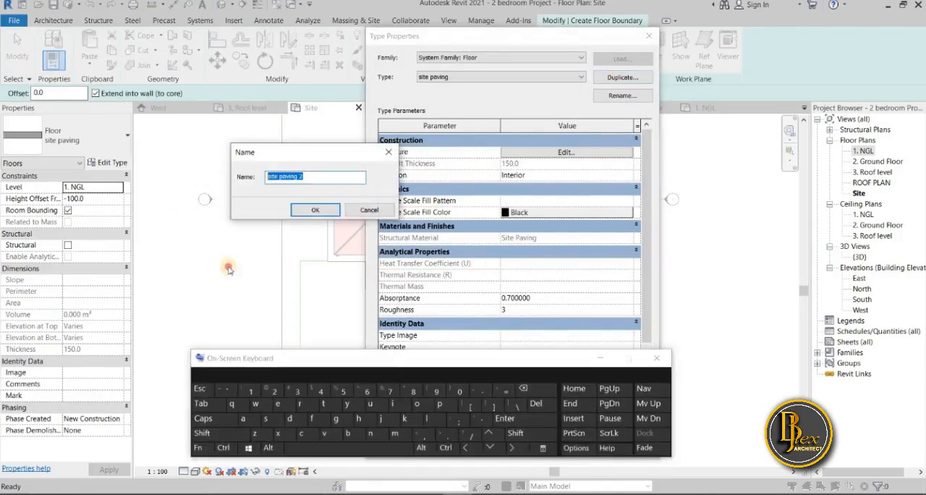
left_click(335, 420)
left_click(300, 404)
left_click(246, 421)
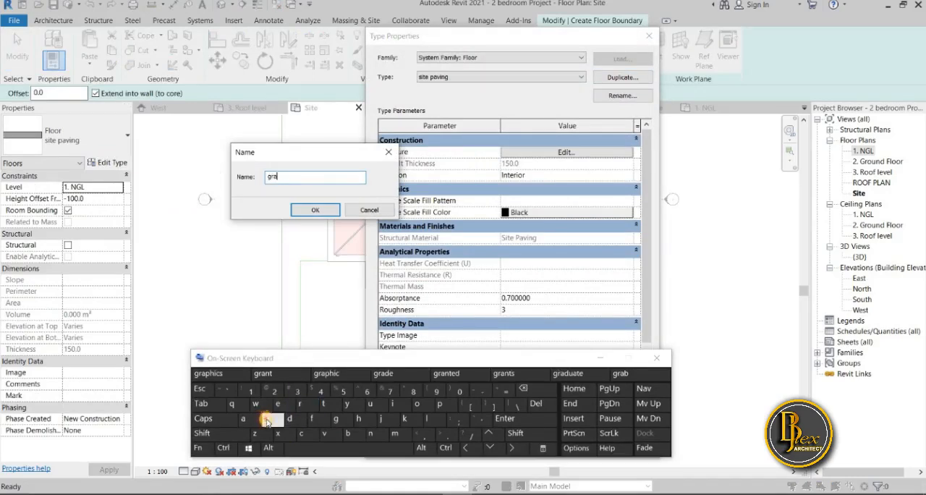
double_click(266, 421)
left_click(601, 358)
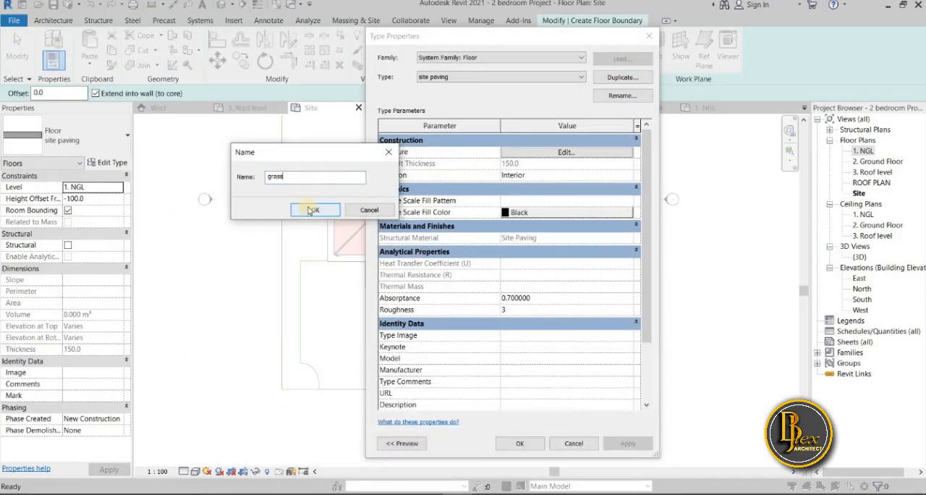
left_click(313, 209)
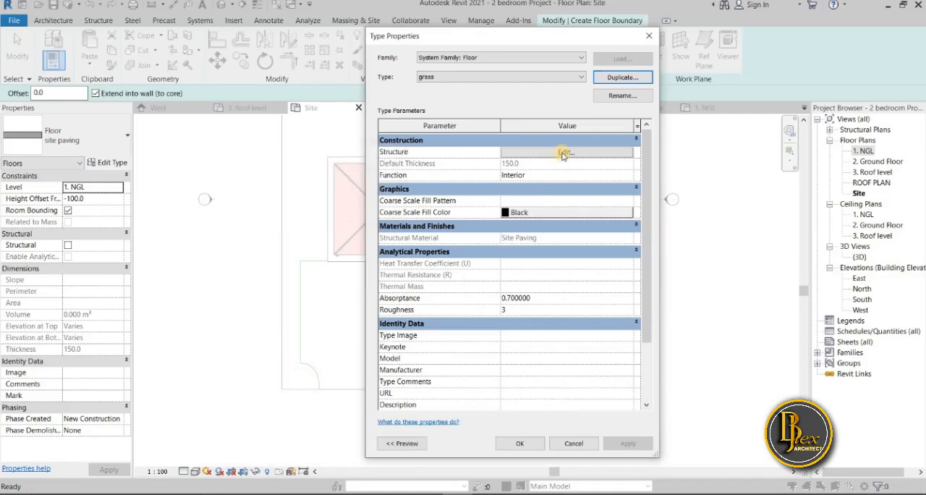
Open the grass floor type's layer structure for editing
left_click(563, 153)
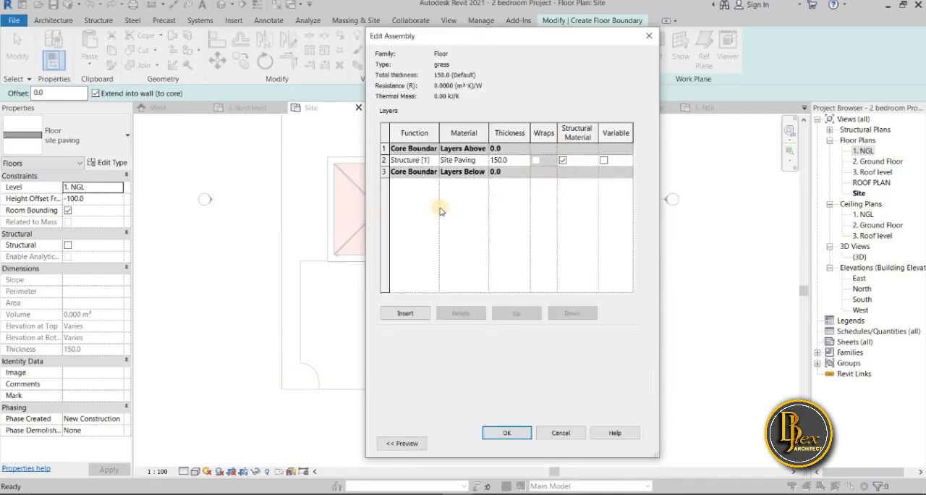
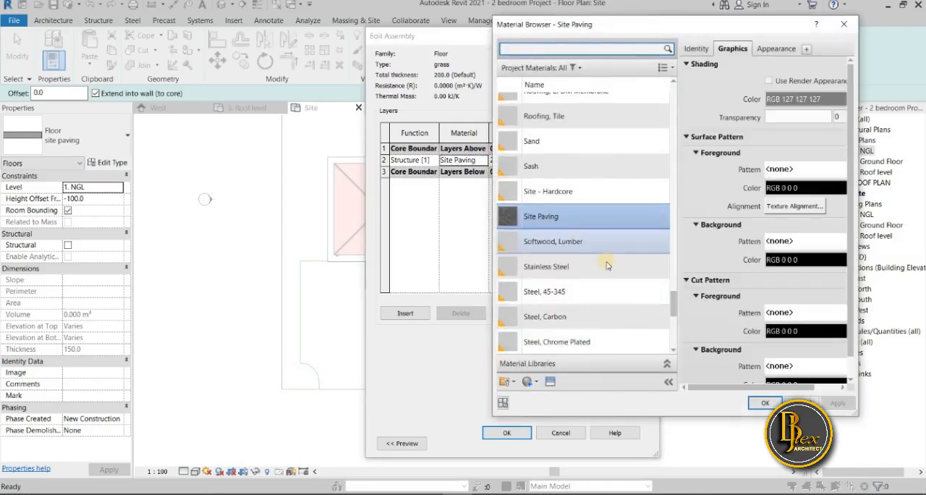
Duplicate the Site Paving material and name the copy Grass
right_click(604, 211)
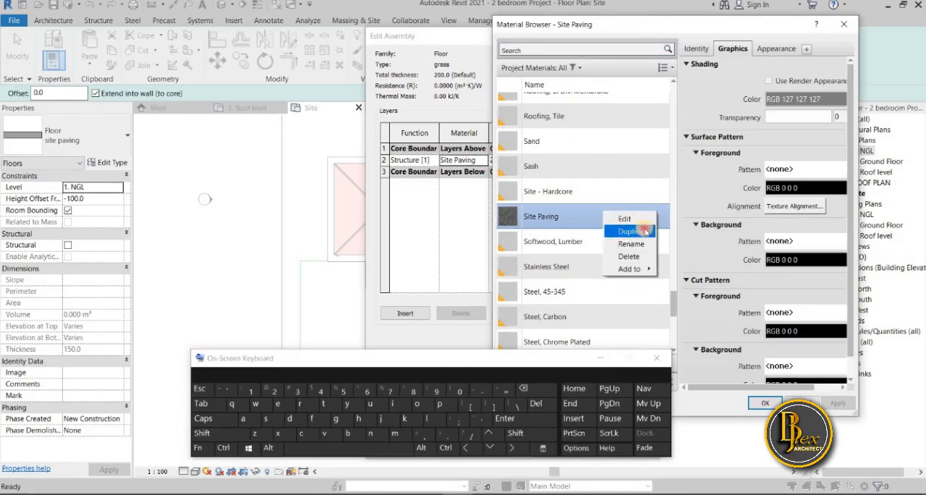
left_click(642, 231)
left_click(213, 423)
left_click(336, 419)
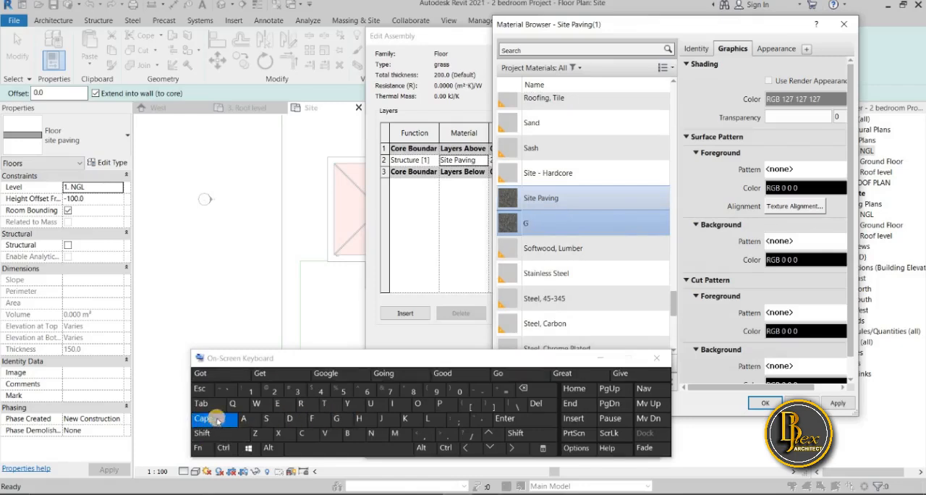
left_click(214, 419)
left_click(301, 403)
left_click(243, 418)
left_click(265, 419)
left_click(265, 421)
left_click(602, 358)
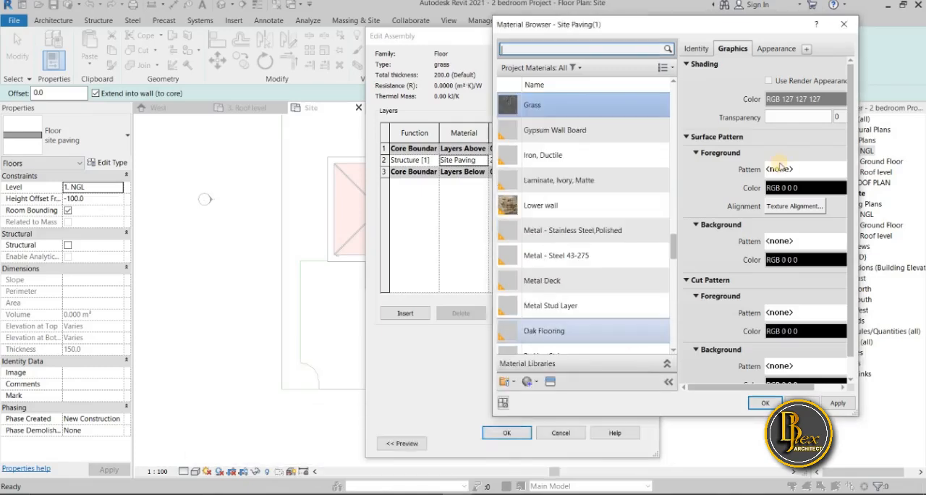
Replace the Grass material's appearance with Grass - Dark Rye from the Sitework appearance library and accept it for the grass floor type
left_click(775, 49)
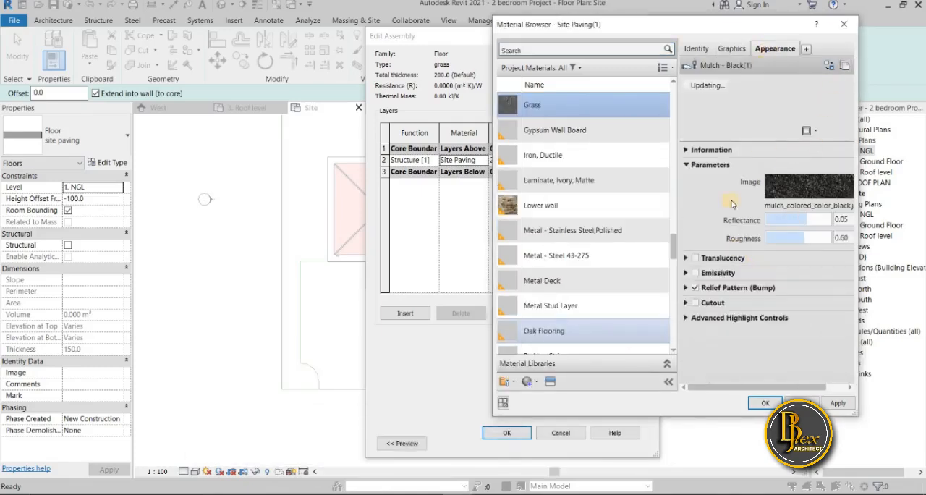
left_click(551, 383)
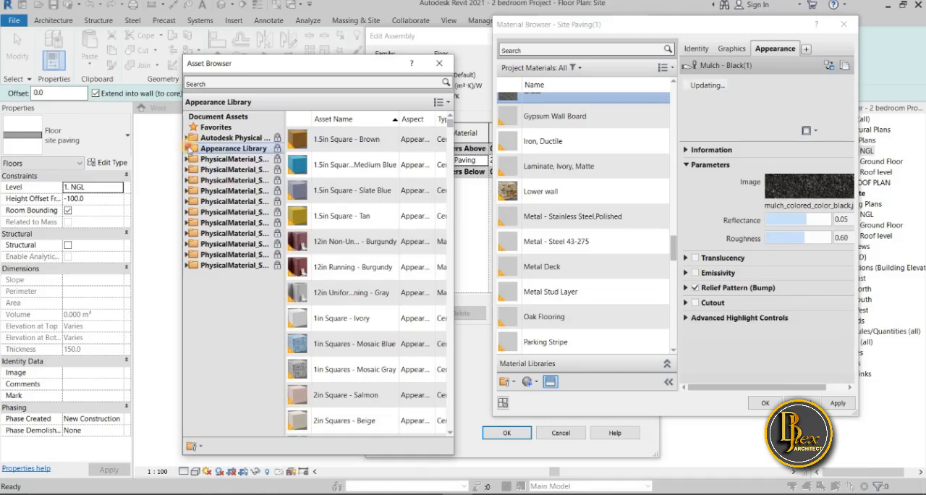
left_click(187, 148)
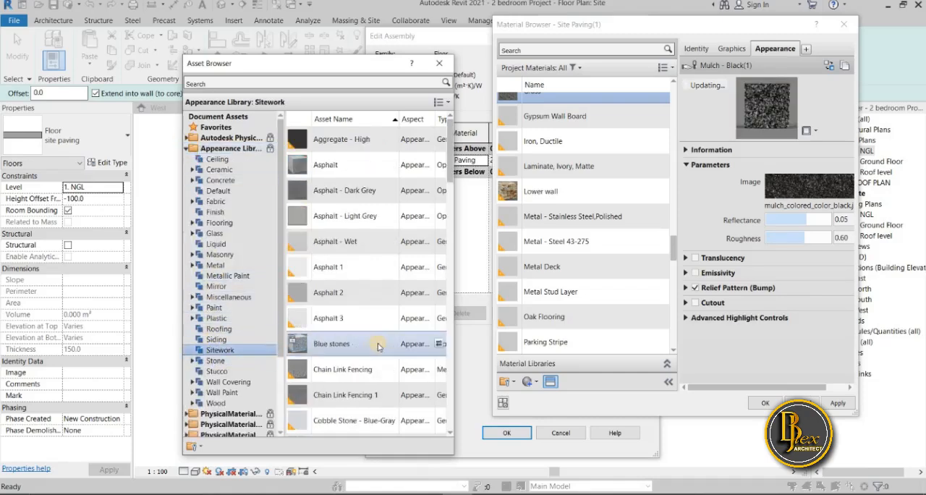
scroll(337, 349, "down", 3)
scroll(341, 353, "down", 4)
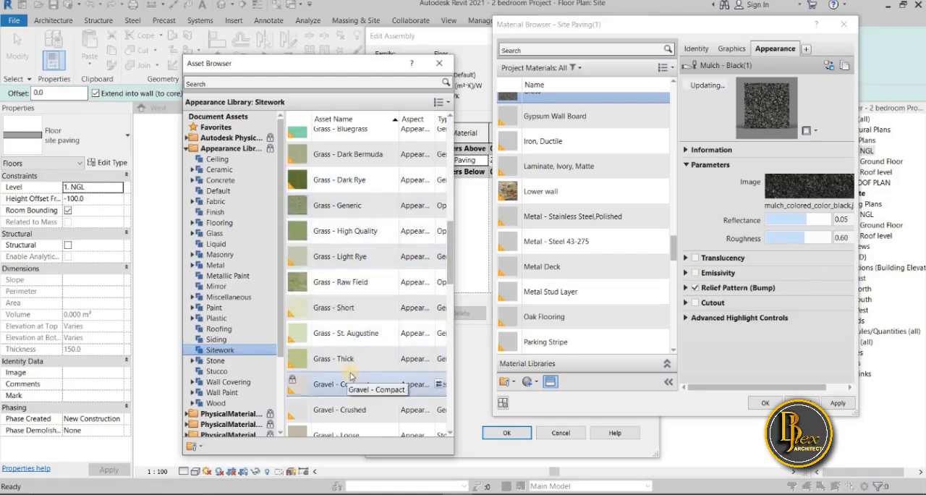
scroll(350, 377, "down", 3)
scroll(350, 376, "up", 2)
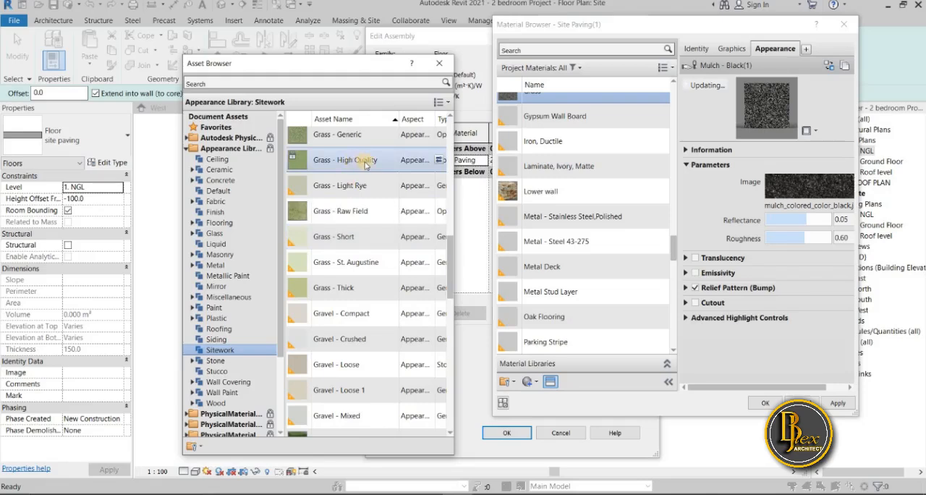
scroll(366, 165, "up", 1)
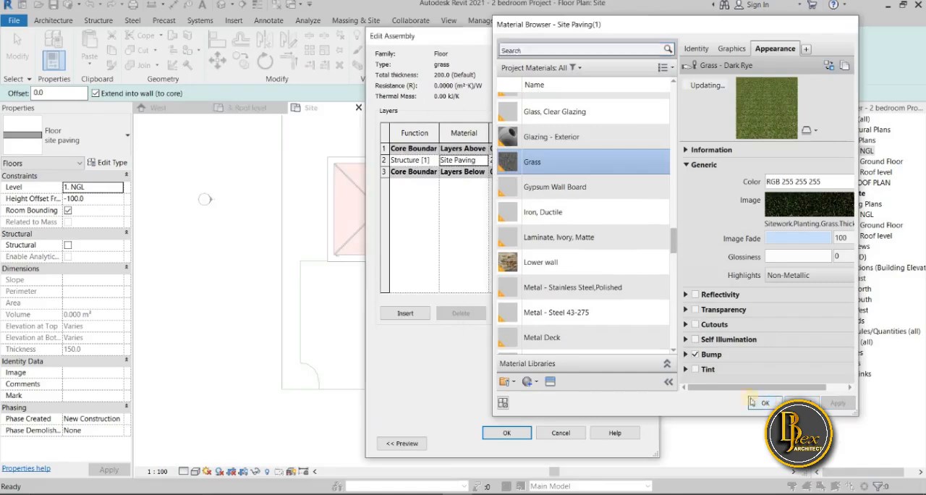
left_click(765, 403)
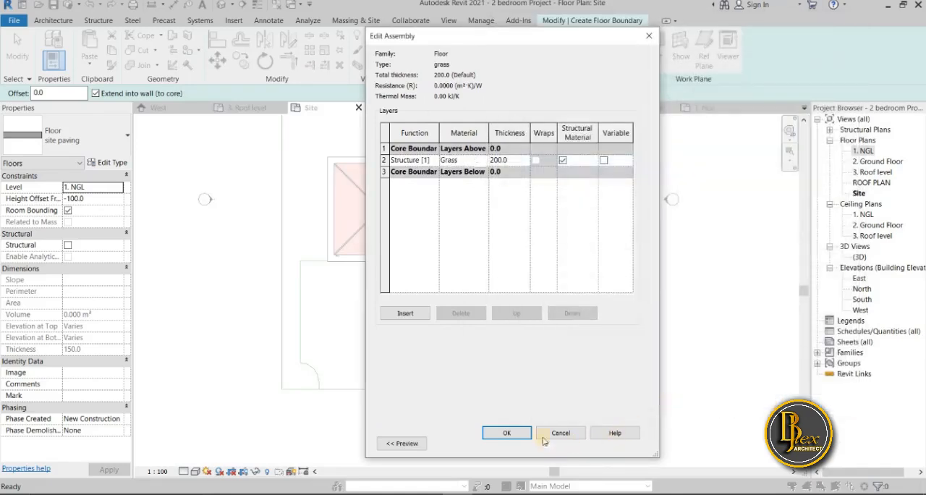
left_click(508, 433)
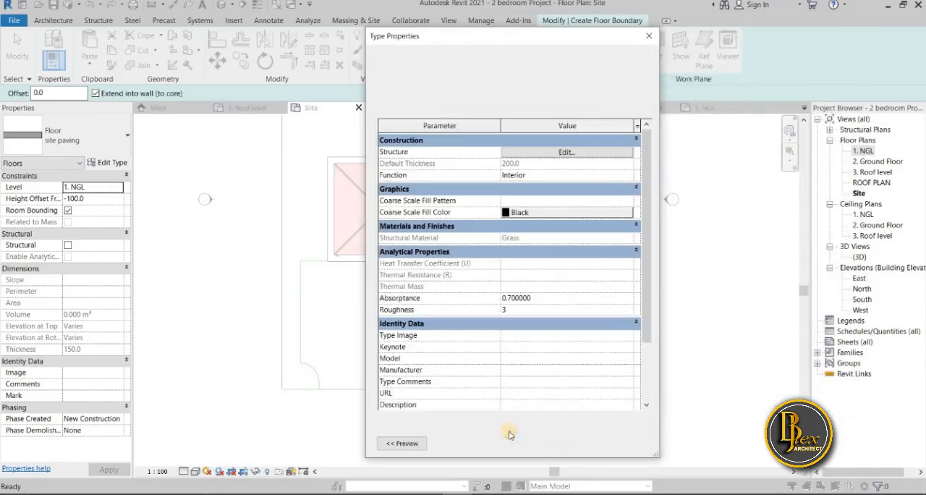
left_click(541, 443)
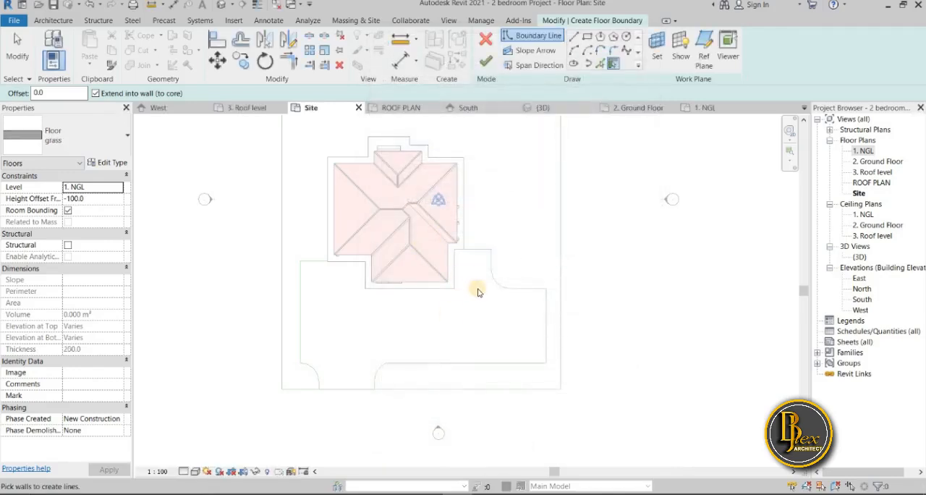
Pick the site's rear, right and front edges as boundary lines for the grass floor
middle_click_drag(534, 368, 502, 372)
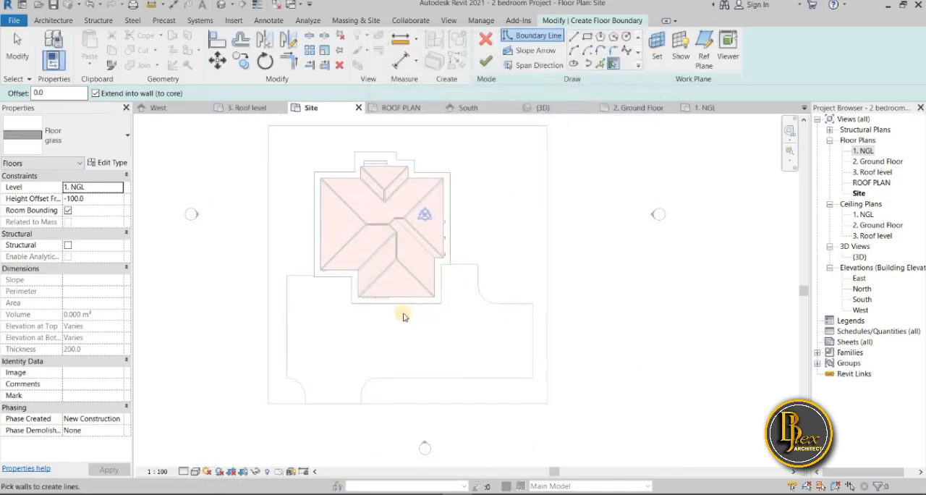
middle_click_drag(382, 341, 369, 368)
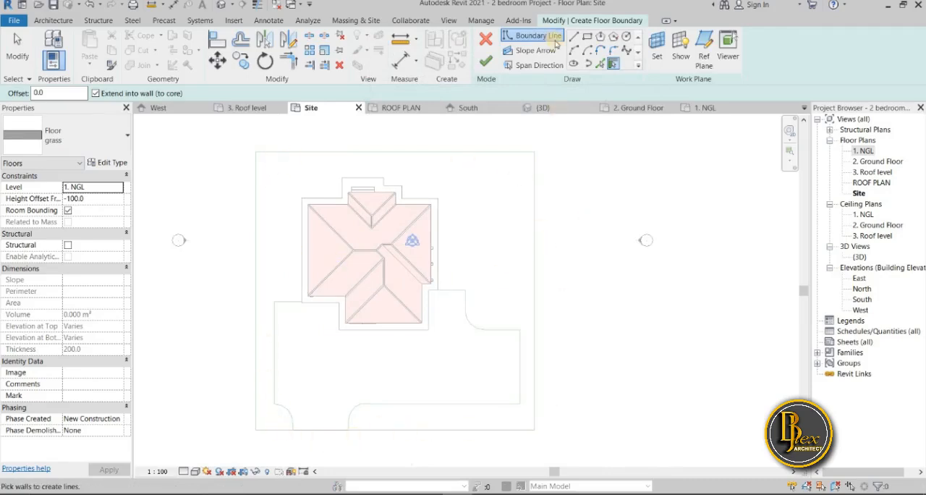
left_click(601, 65)
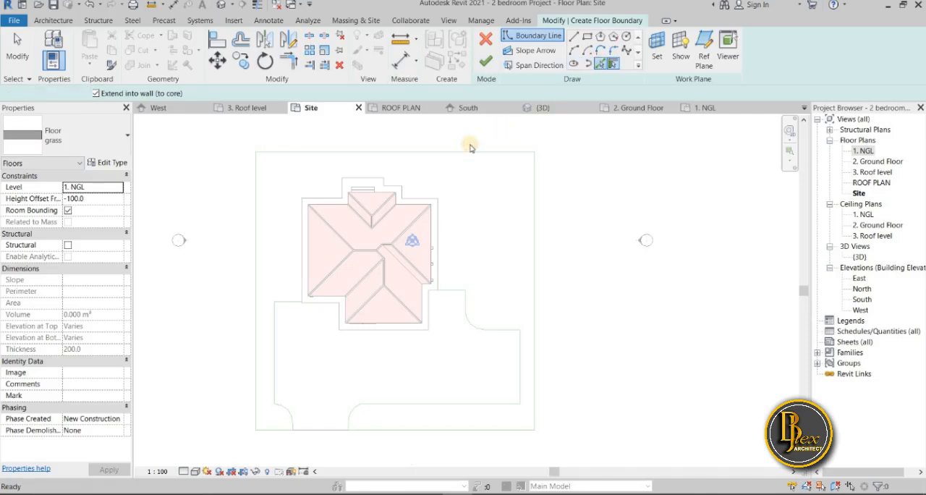
left_click(532, 205)
left_click(533, 292)
middle_click_drag(529, 293, 519, 237)
scroll(456, 405, "up", 1)
middle_click_drag(455, 405, 457, 398)
left_click(454, 363)
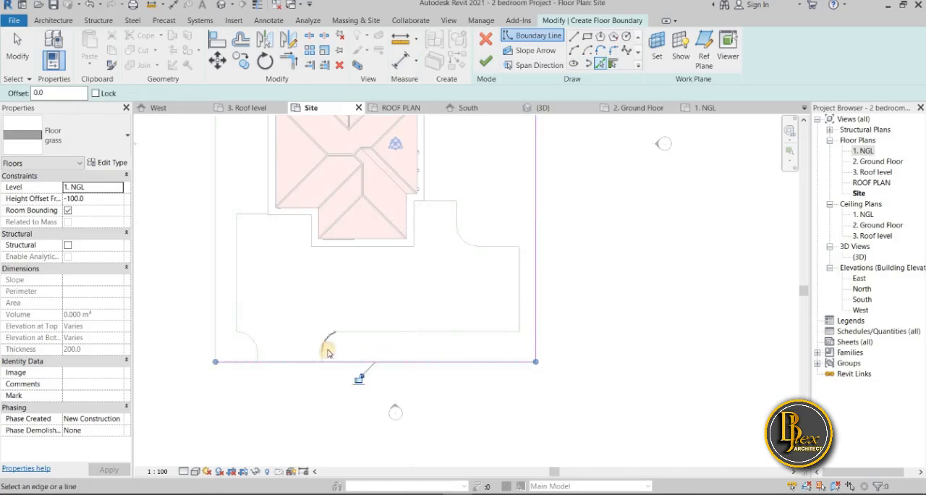
Pick the paving's edges from the right entrance curve along its front and right sides to its short upper-right edge as boundary lines
scroll(323, 350, "up", 2)
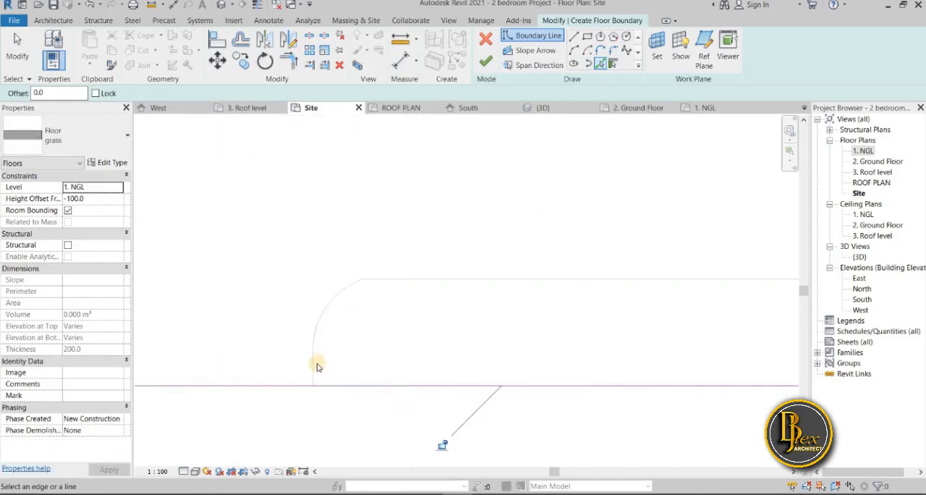
left_click(391, 279)
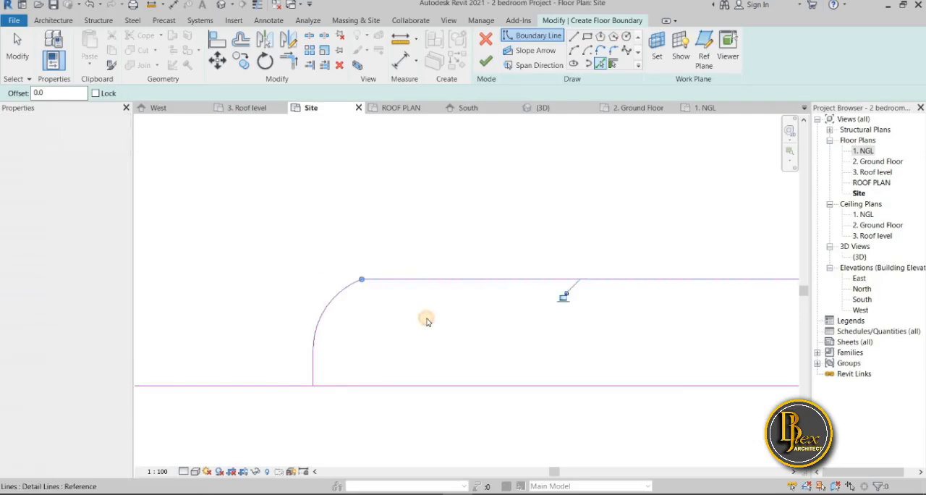
middle_click_drag(456, 320, 115, 457)
left_click(610, 353)
left_click(548, 157)
middle_click_drag(524, 219, 479, 417)
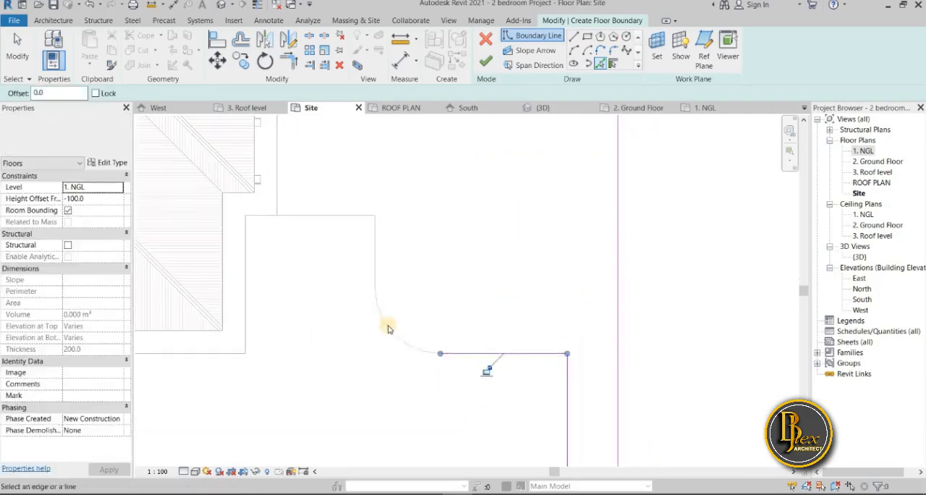
Add the paving's upper-right curve, the two straight edges beyond it and the walkway's right edge to the floor boundary
left_click(386, 321)
left_click(374, 239)
left_click(321, 215)
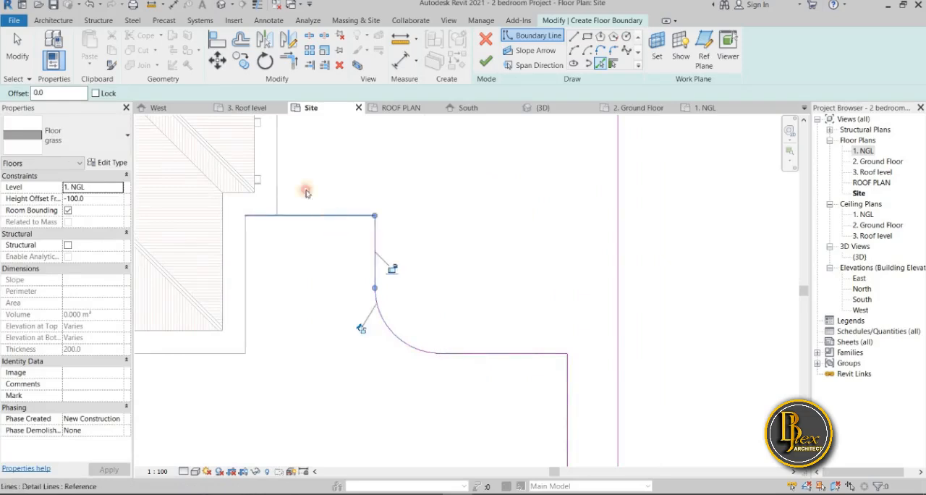
left_click(279, 186)
middle_click_drag(281, 148, 389, 474)
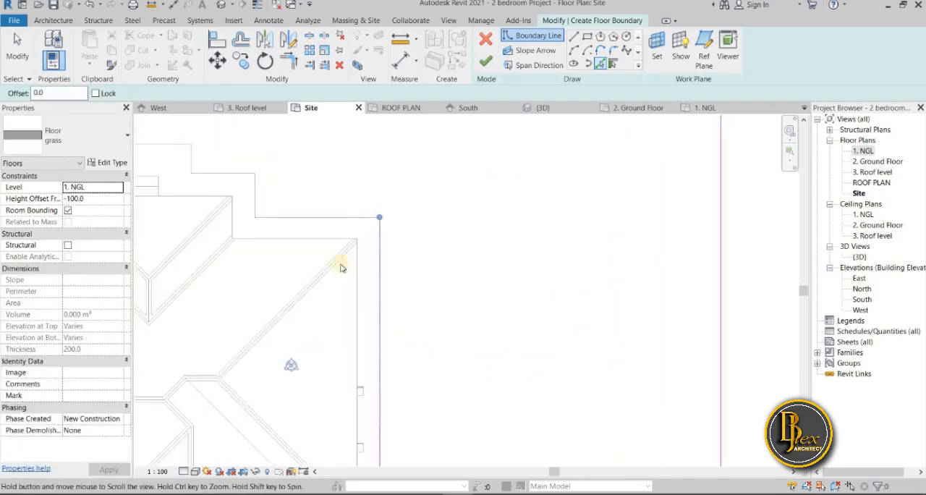
Pick the stepped walkway edges around the rear of the house as floor boundary lines
left_click(344, 219)
left_click(260, 191)
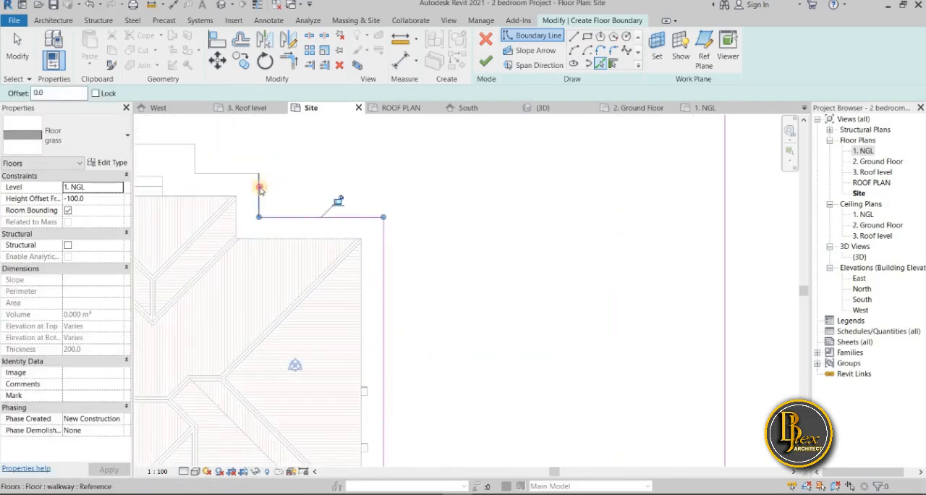
left_click(236, 172)
left_click(197, 156)
middle_click_drag(227, 158, 398, 190)
left_click(236, 197)
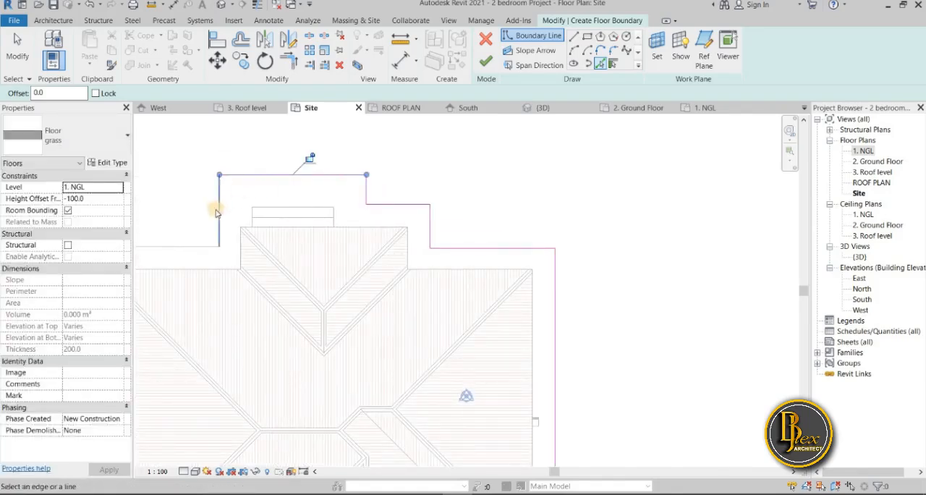
left_click(194, 238)
Pick the walkway's left edge and the paving's upper-left and left edges as floor boundary lines
middle_click_drag(411, 150, 461, 143)
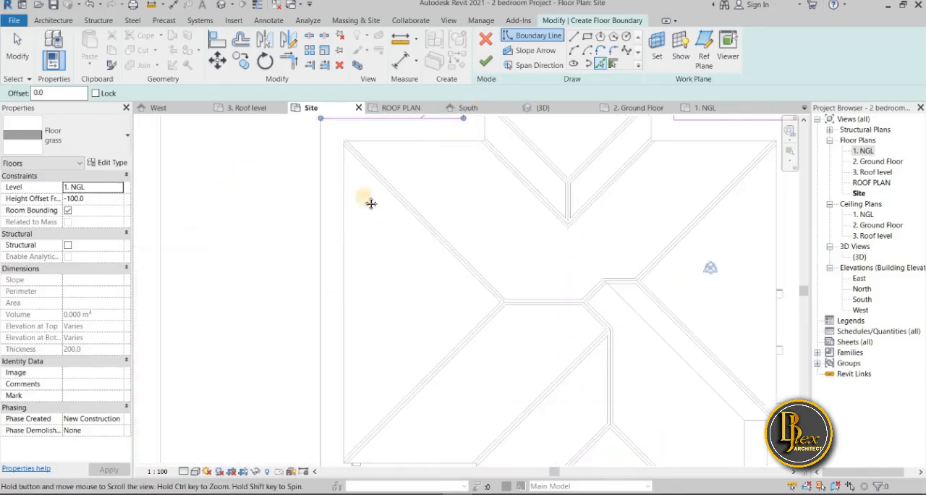
scroll(301, 289, "down", 3)
scroll(283, 239, "up", 3)
left_click(264, 267)
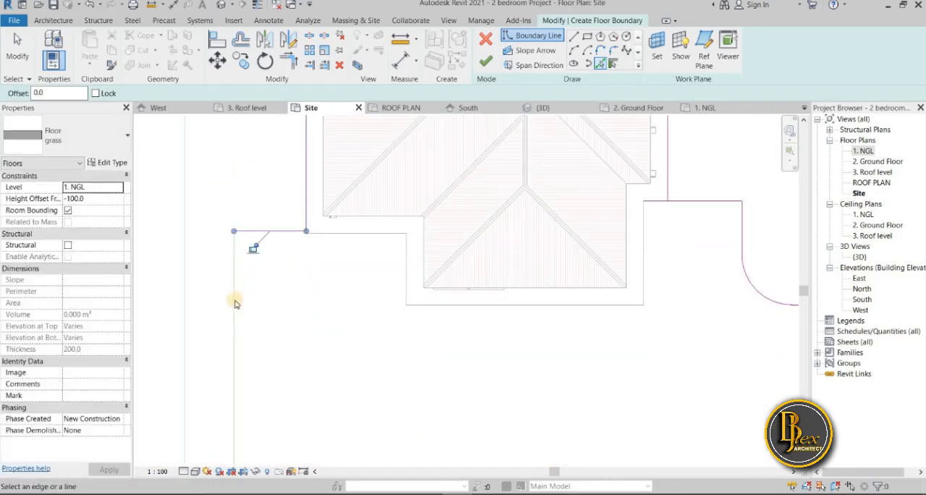
left_click(252, 331)
middle_click_drag(256, 335, 267, 175)
Add the left entrance curve, its short straight edge and the site's left edge to the floor boundary
scroll(267, 176, "down", 1)
scroll(262, 335, "up", 2)
left_click(300, 382)
left_click(312, 412)
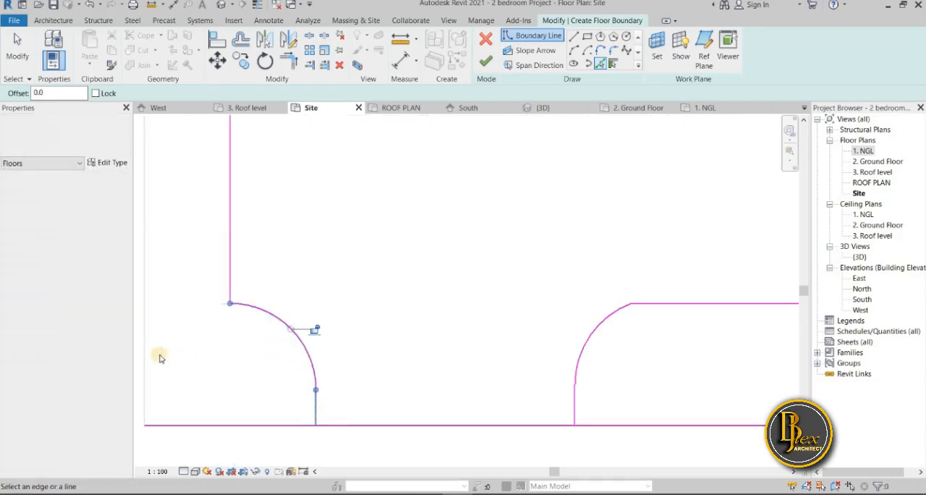
scroll(347, 242, "down", 4)
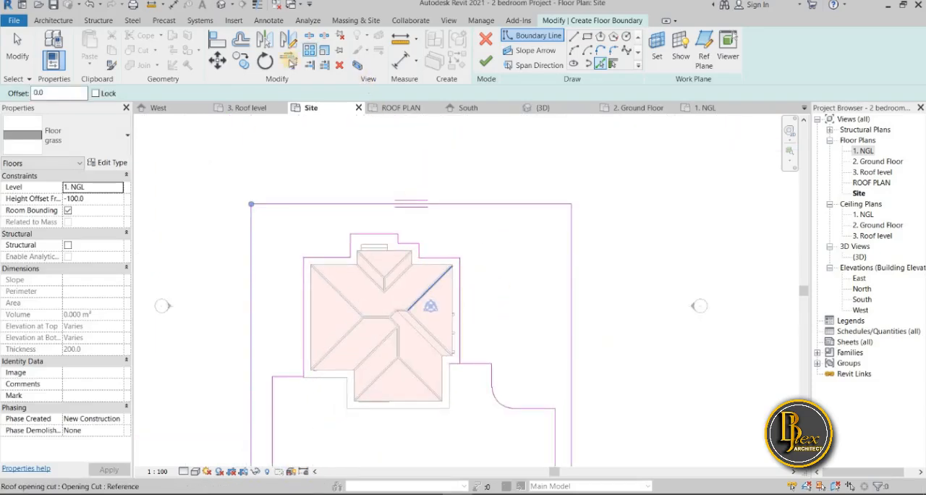
Trim the walkway's right boundary line and the paving's upper-right line to a corner
left_click(289, 60)
scroll(476, 366, "up", 3)
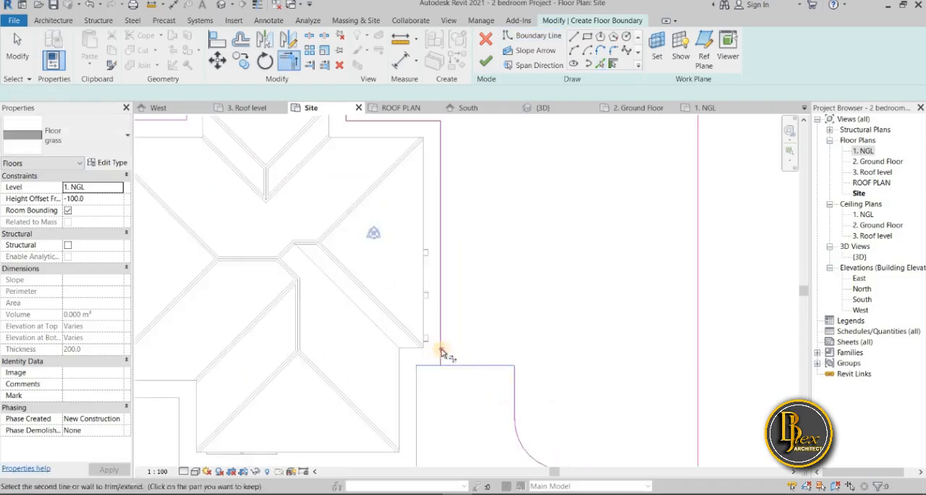
left_click(501, 384)
left_click(505, 367)
middle_click_drag(497, 403, 424, 282)
scroll(424, 282, "down", 1)
scroll(563, 368, "down", 3)
middle_click_drag(564, 368, 526, 224)
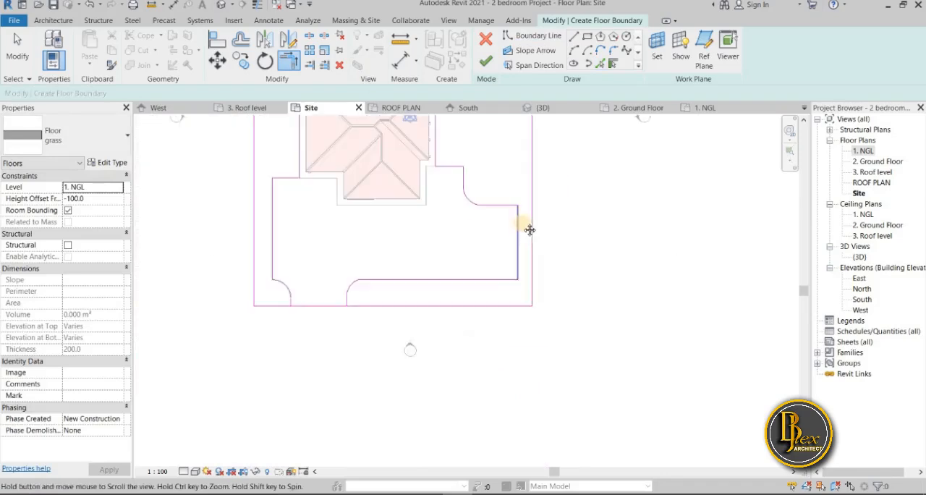
Split the front site boundary line within the driveway entrance and trim both parts to the entrance's side lines
scroll(315, 310, "up", 3)
left_click(309, 34)
left_click(226, 320)
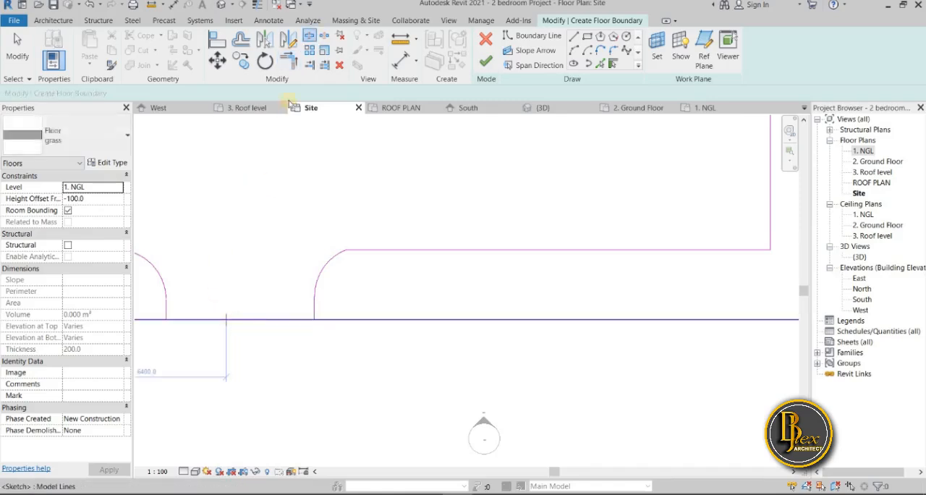
left_click(295, 64)
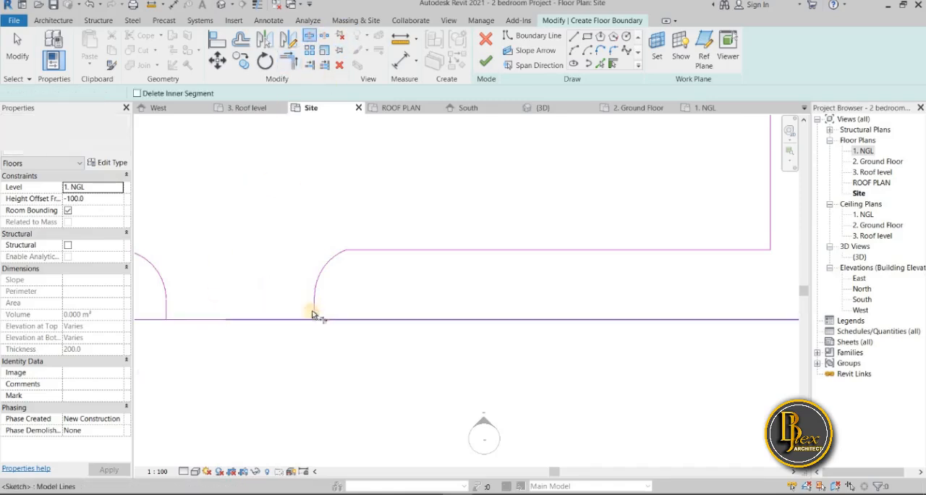
left_click(314, 311)
scroll(458, 345, "down", 1)
middle_click_drag(457, 344, 614, 344)
left_click(341, 323)
left_click(364, 315)
scroll(315, 342, "down", 3)
scroll(365, 291, "down", 1)
middle_click_drag(365, 290, 248, 400)
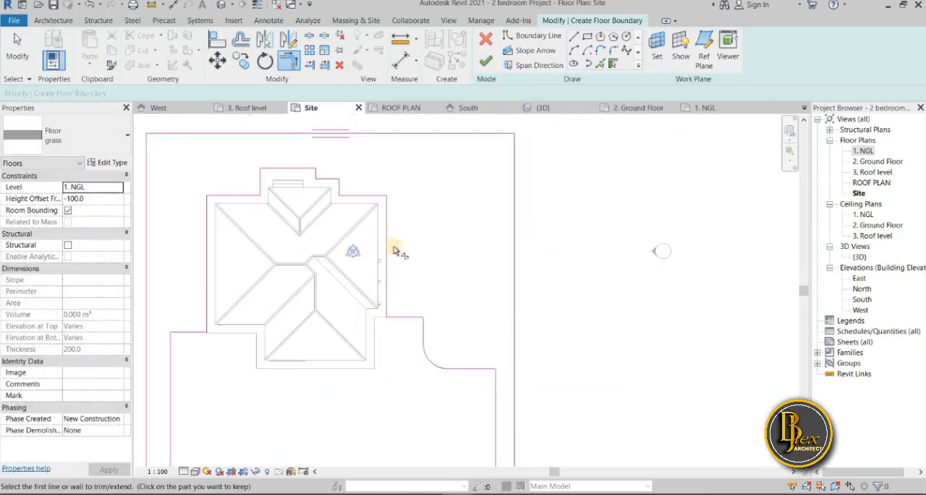
Try to finish the grass floor's boundary sketch
scroll(397, 262, "down", 1)
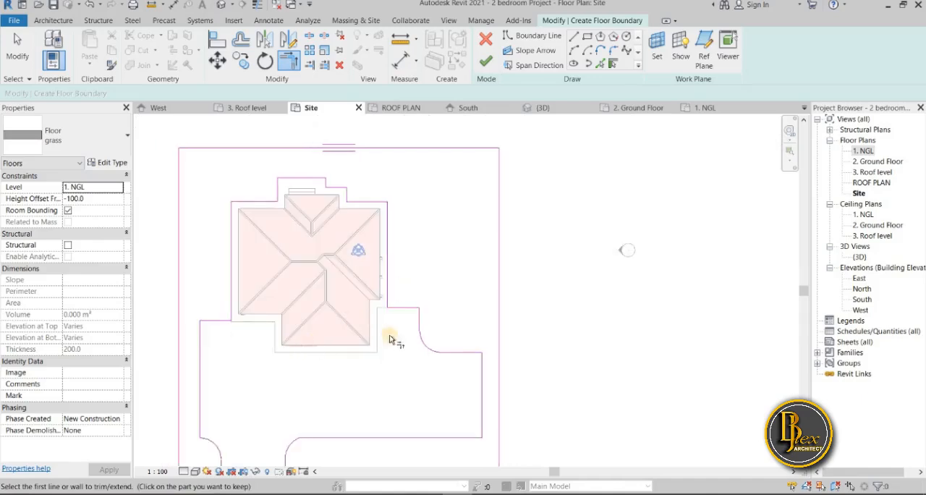
middle_click_drag(378, 317, 412, 290)
scroll(379, 322, "down", 1)
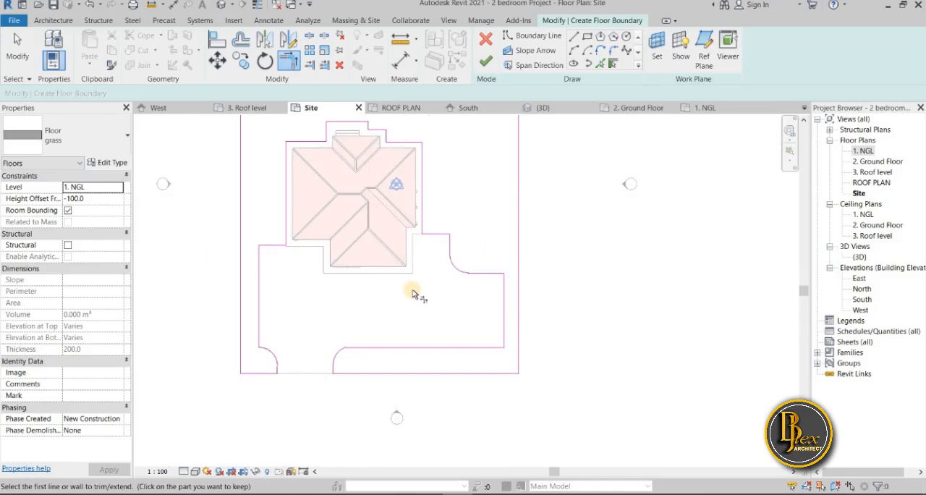
left_click(488, 63)
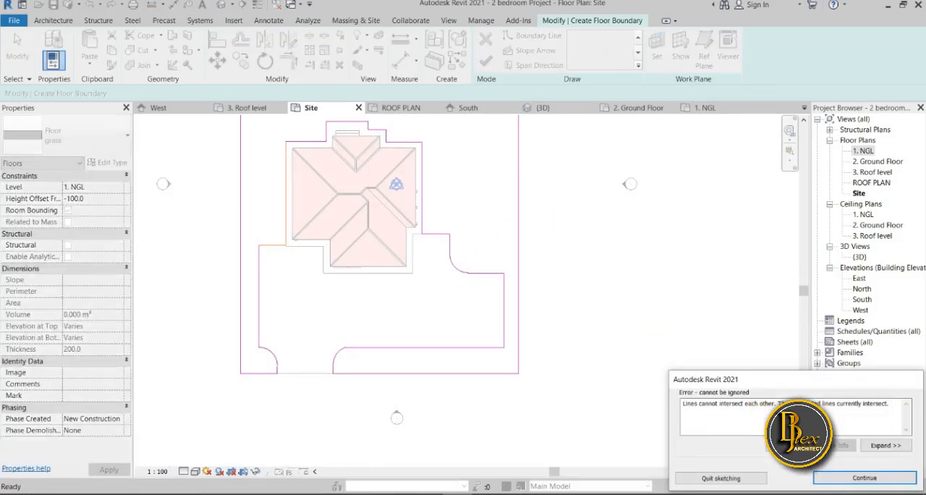
Trim the walkway's left boundary line and the paving's upper-left line to a corner
scroll(494, 384, "up", 2)
scroll(495, 378, "up", 5)
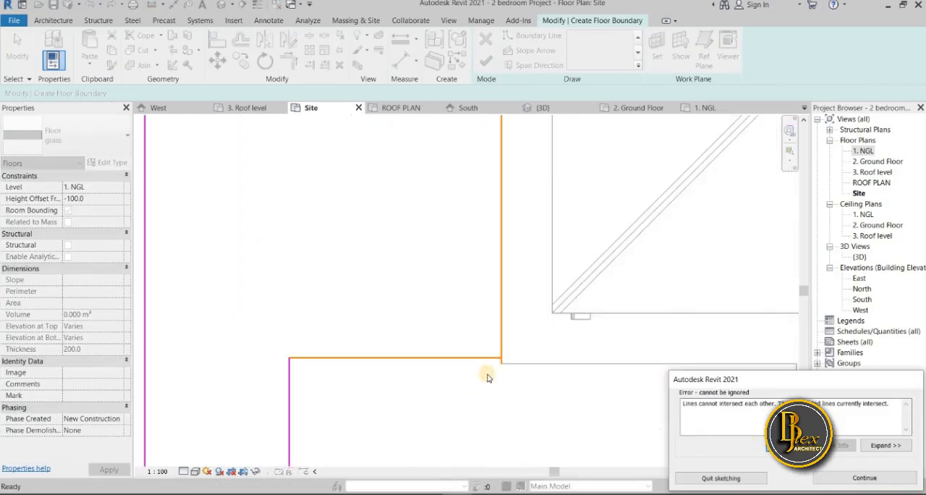
left_click(859, 482)
key("t")
key("r")
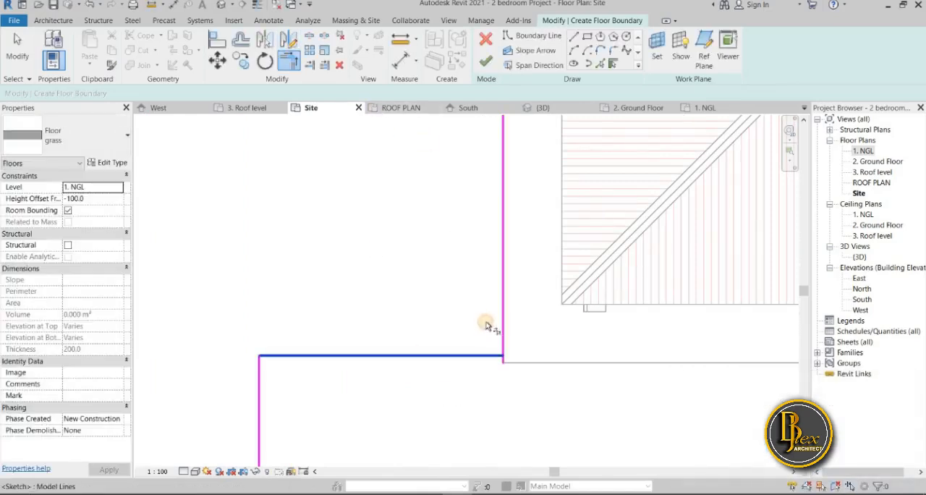
left_click(501, 316)
Finish the grass floor's boundary sketch and dismiss the overlap warning
middle_click_drag(450, 333, 396, 466)
scroll(396, 465, "down", 2)
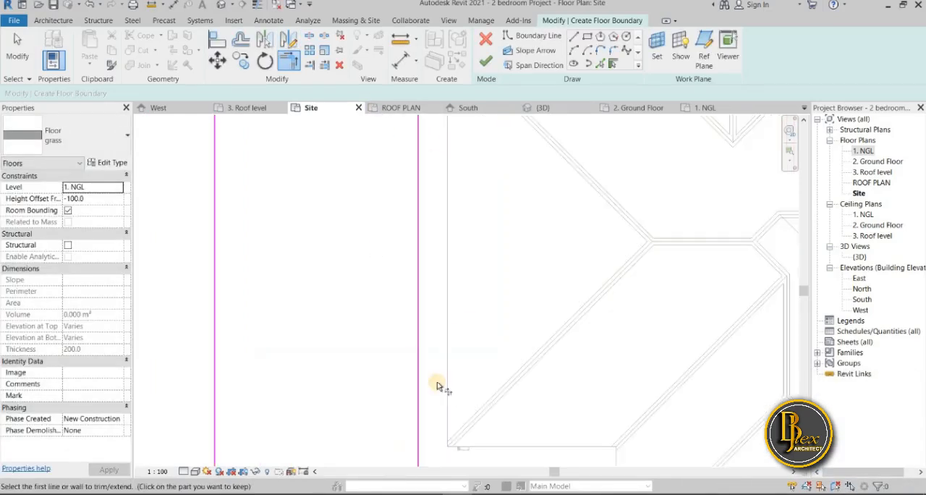
scroll(414, 337, "down", 3)
scroll(424, 321, "down", 1)
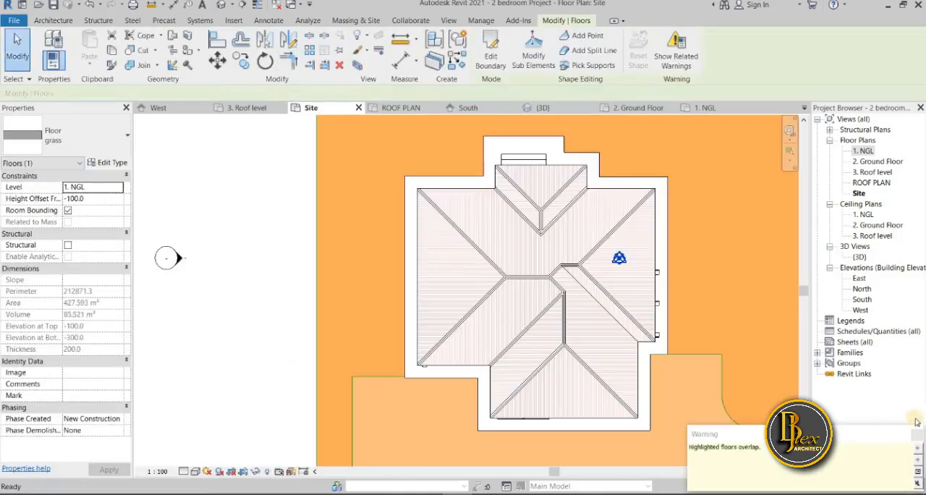
left_click(918, 433)
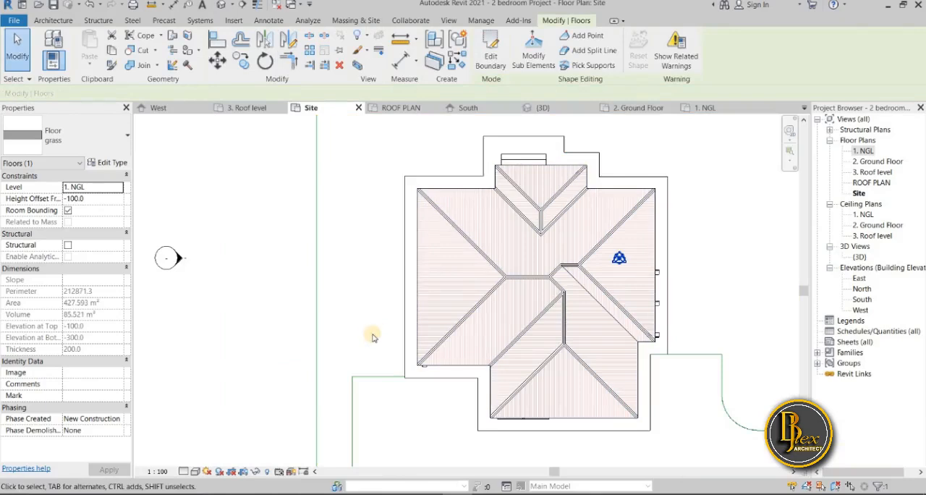
Examine how the new grass floor meets the walkway and the paving in the 3D view
scroll(376, 336, "down", 3)
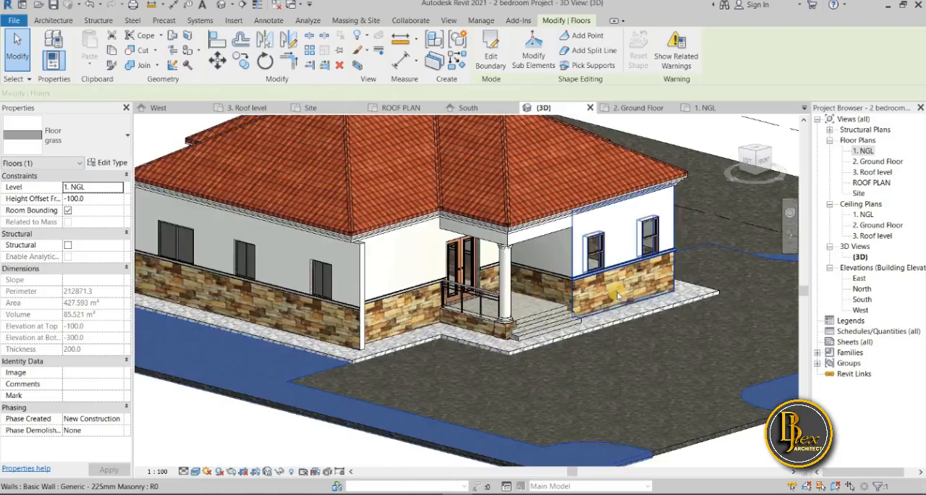
left_click(262, 437)
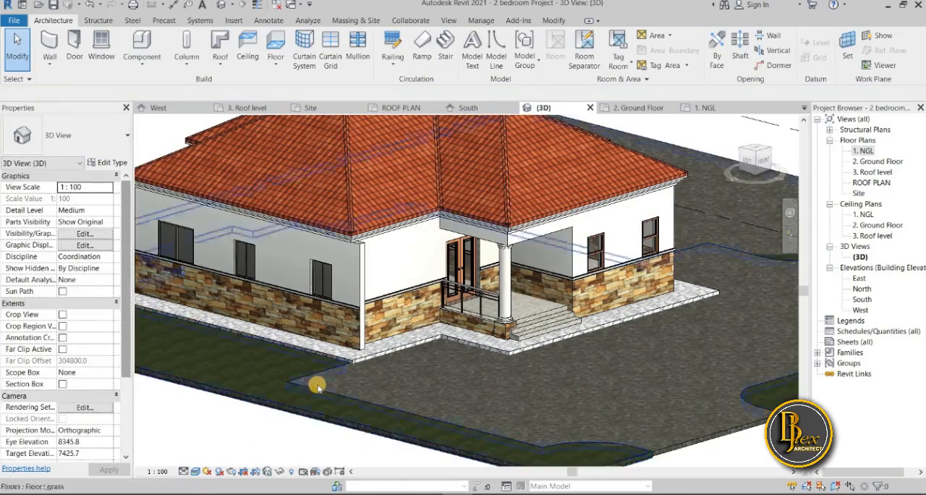
scroll(319, 384, "up", 5)
scroll(319, 384, "up", 2)
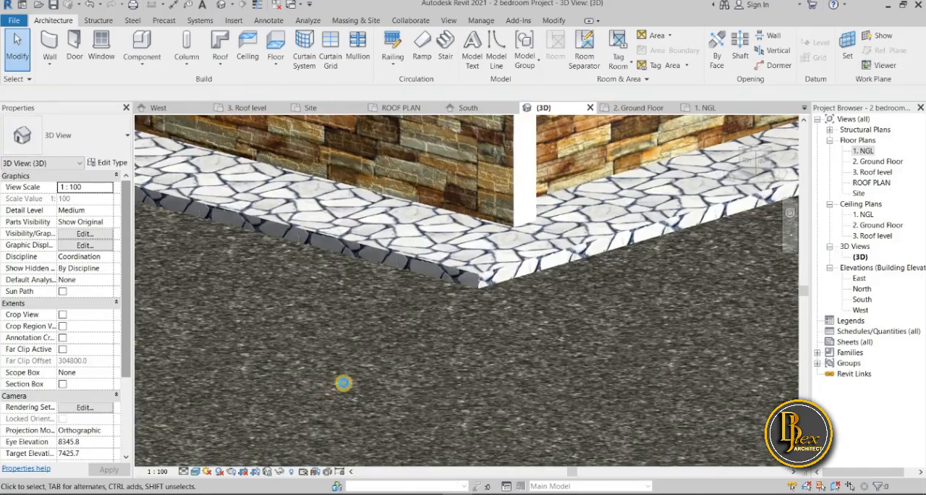
scroll(348, 383, "down", 3)
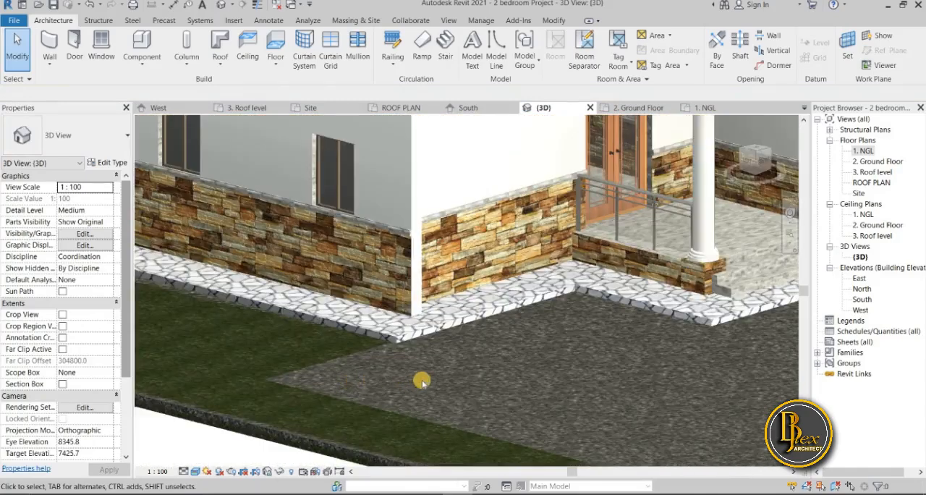
middle_click_drag(456, 373, 410, 375, "shift")
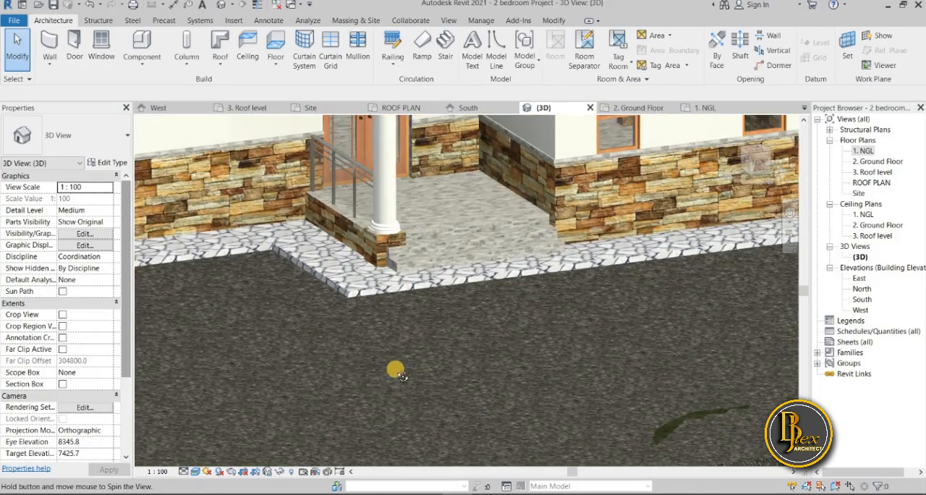
scroll(394, 369, "down", 5)
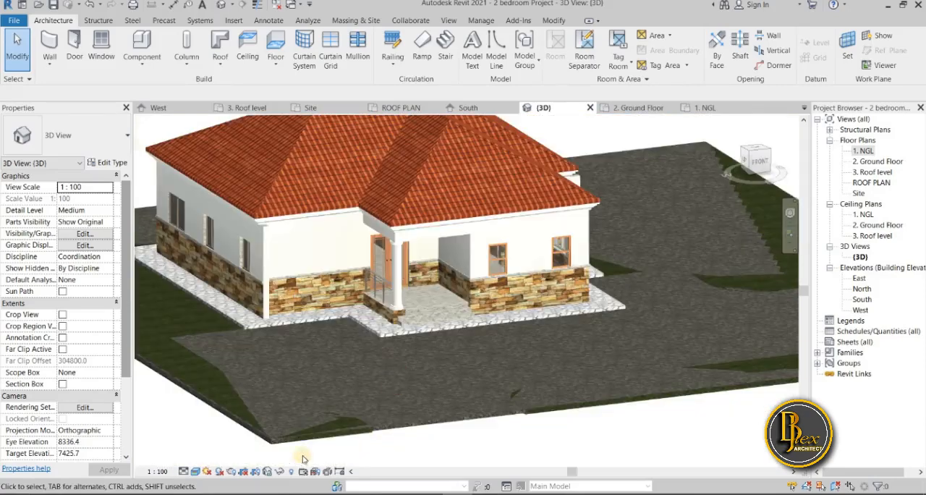
Set the grass floor's height offset from level 1. NGL to 100 and deselect the floor
middle_click_drag(275, 441, 387, 440)
scroll(387, 436, "down", 1)
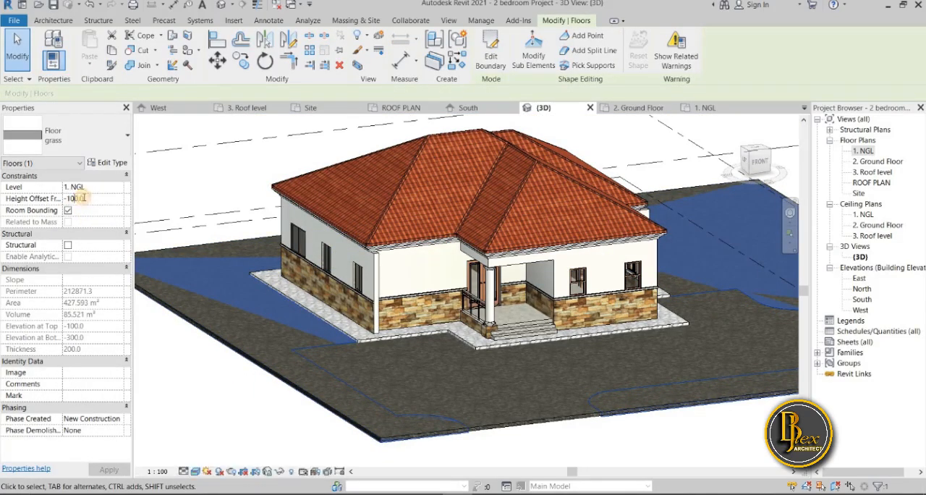
left_click(52, 189)
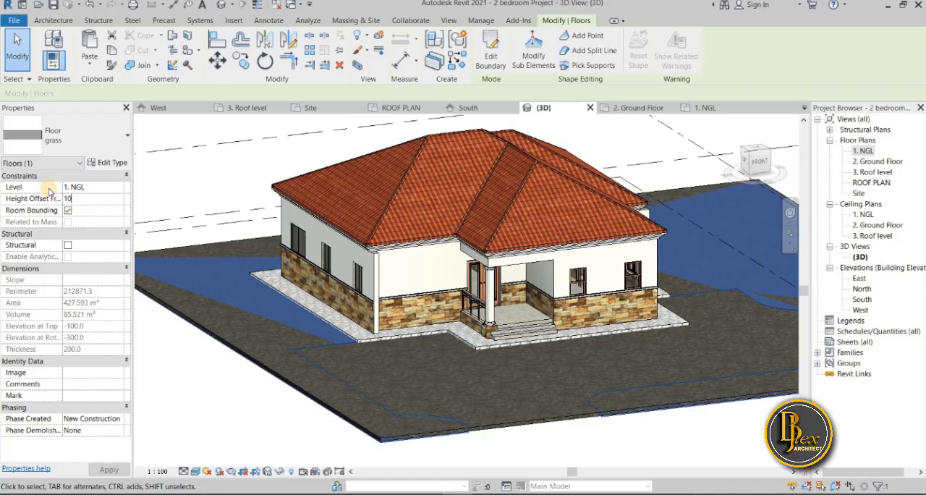
left_click(209, 403)
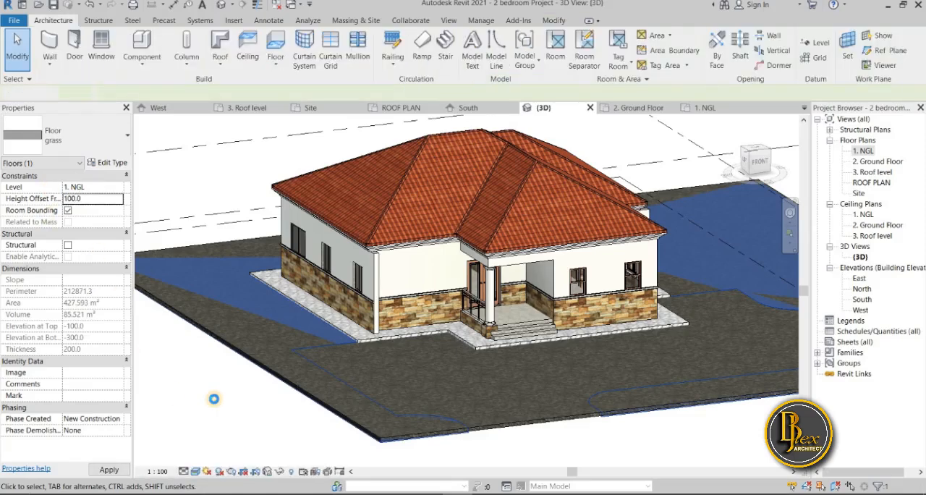
left_click(215, 403)
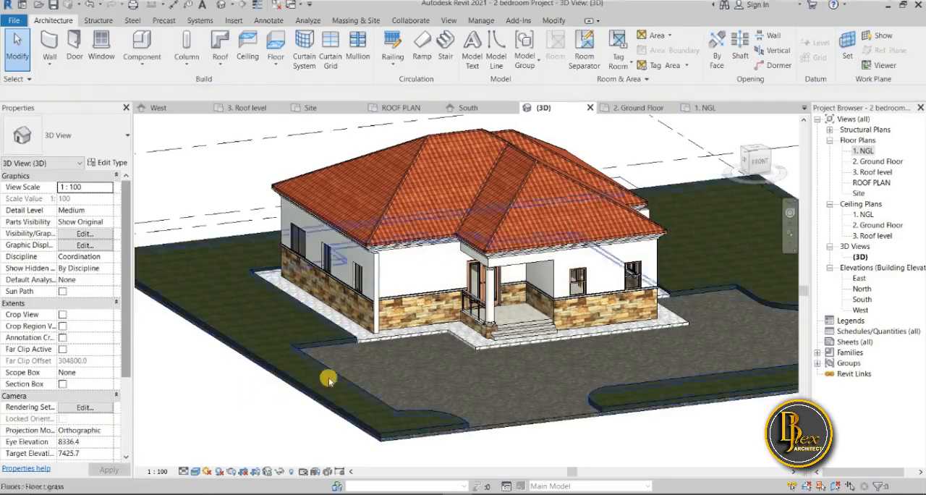
Inspect the raised grass floor's edges along the paving, the curves and the driveway entrance in 3D
middle_click_drag(350, 404, 322, 397, "shift")
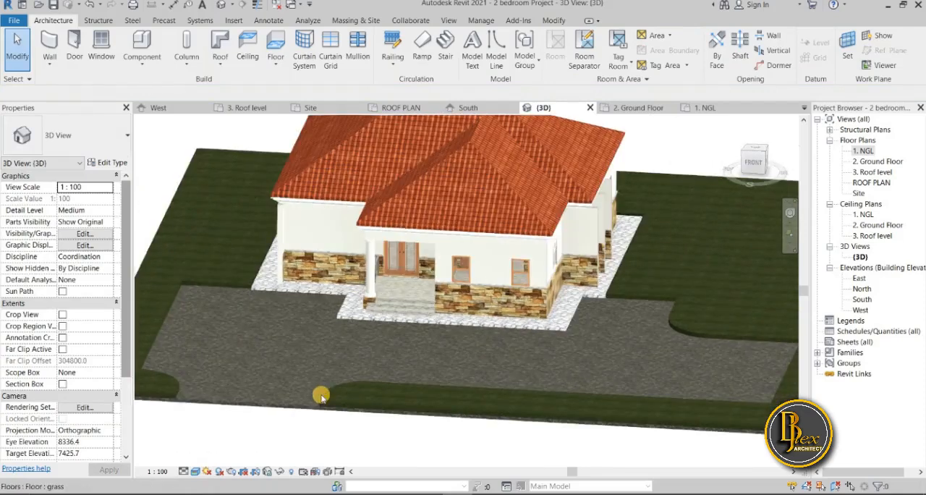
scroll(332, 398, "down", 3)
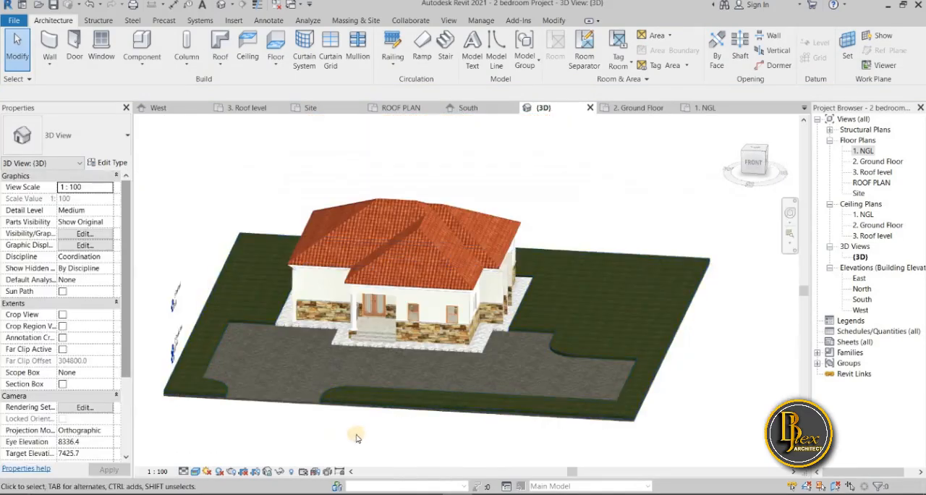
middle_click_drag(360, 437, 697, 351, "shift")
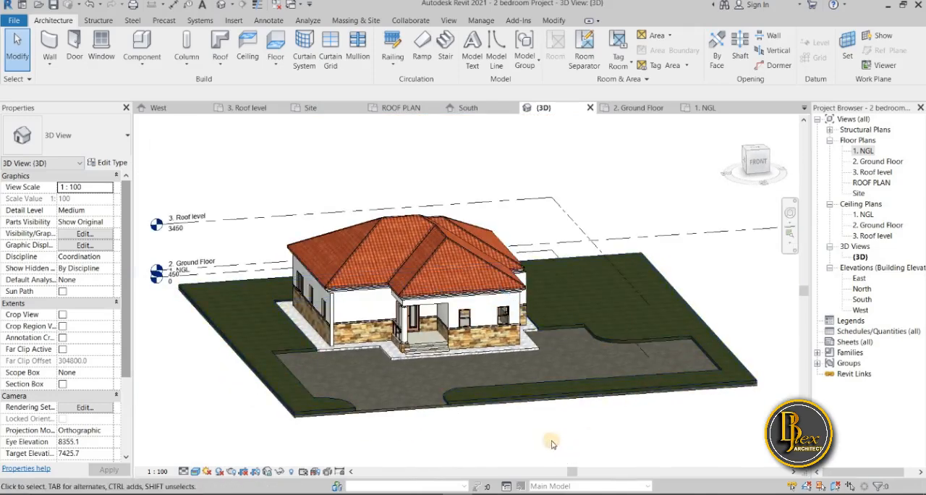
scroll(587, 434, "up", 5)
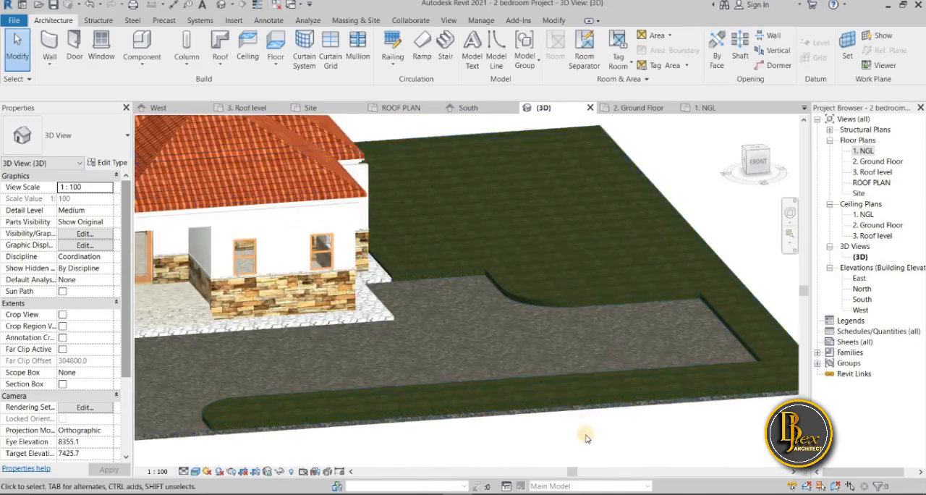
scroll(645, 302, "up", 5)
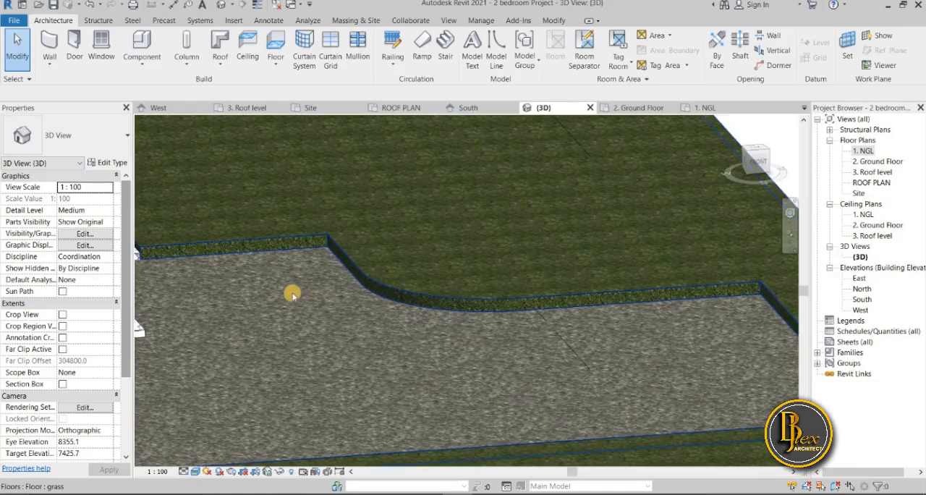
scroll(210, 254, "down", 3)
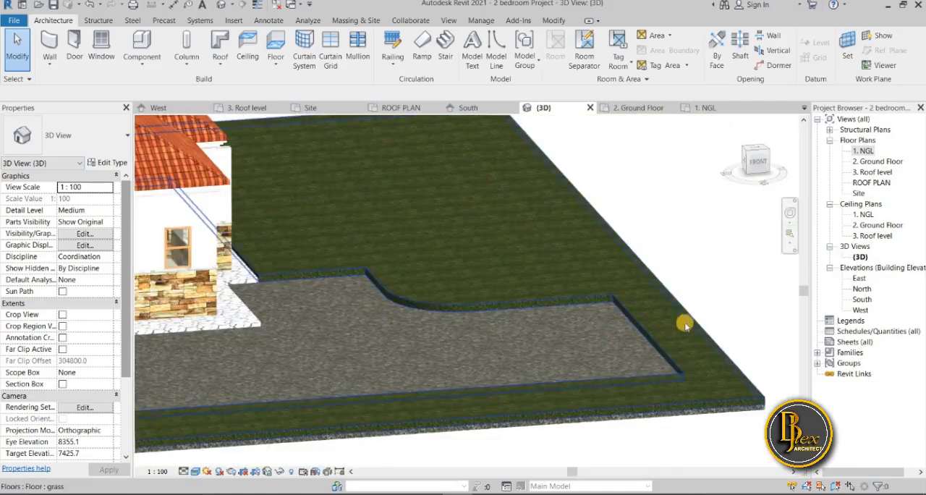
scroll(665, 331, "down", 2)
scroll(496, 380, "down", 3)
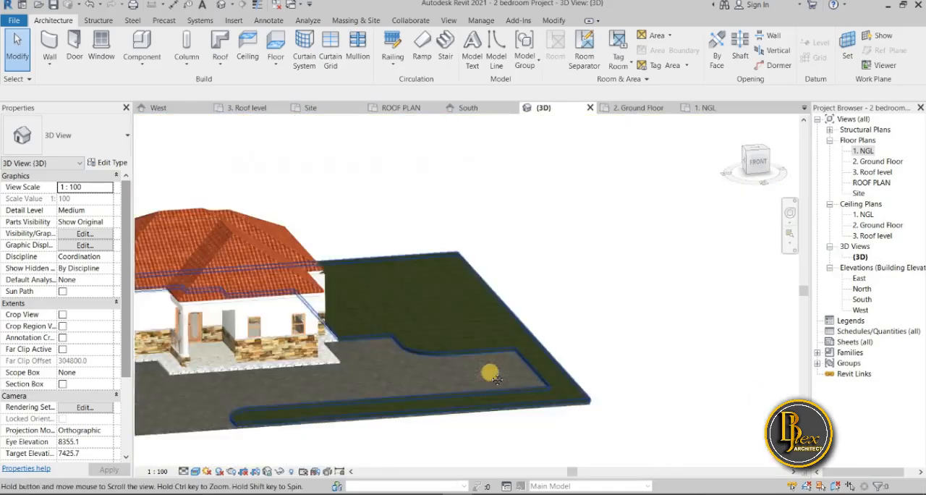
scroll(507, 375, "down", 2)
scroll(424, 369, "up", 2)
middle_click_drag(276, 432, 360, 437)
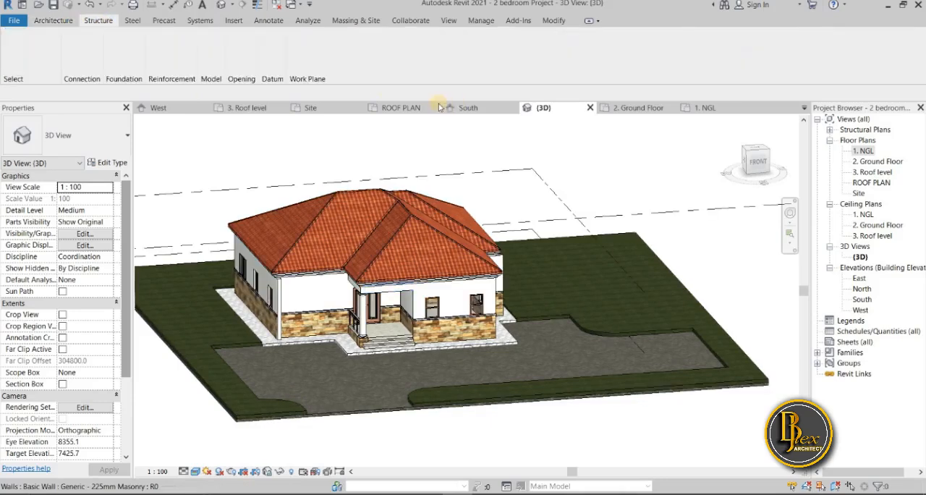
Examine the house's front-left corner, its walkway and the paved parking area in 3D
left_click(53, 20)
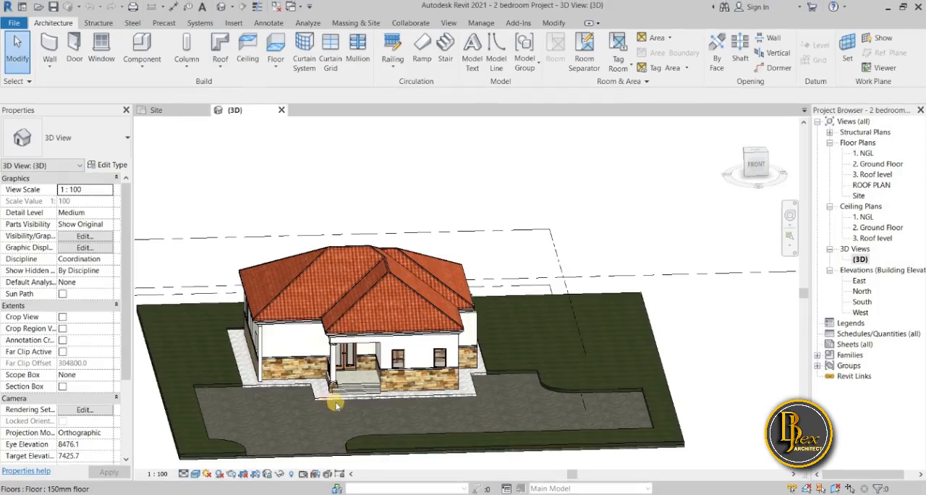
scroll(357, 392, "up", 1)
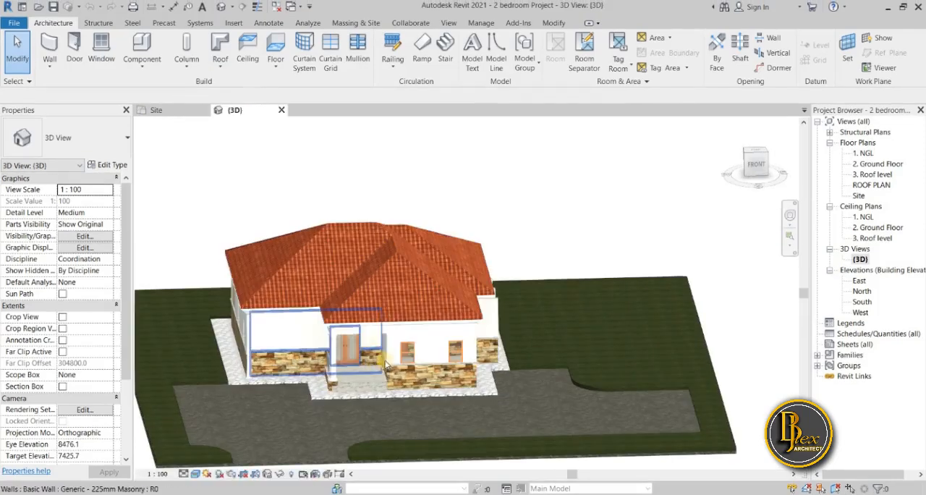
scroll(220, 386, "up", 4)
middle_click_drag(274, 376, 367, 303)
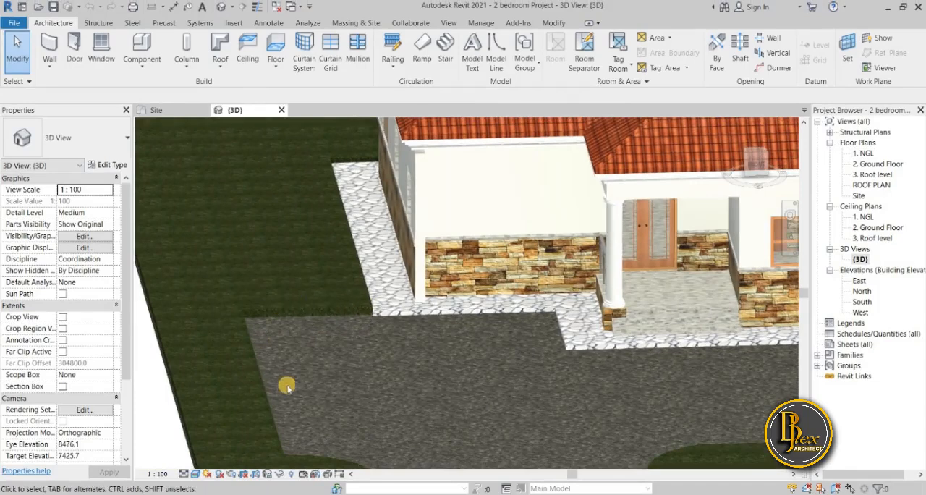
middle_click_drag(233, 355, 673, 355)
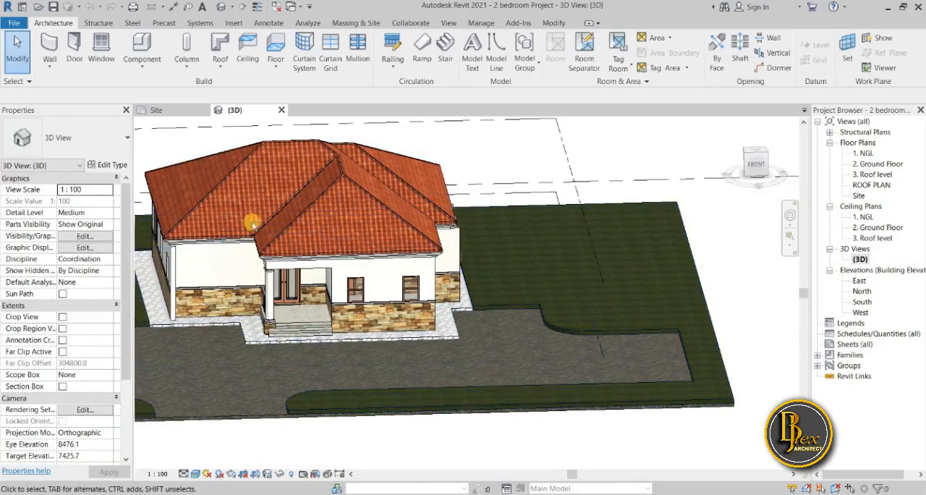
In the Site floor plan, start placing a component of the M_Parking Space type 4800 x 2400mm - 90 deg
double_click(862, 195)
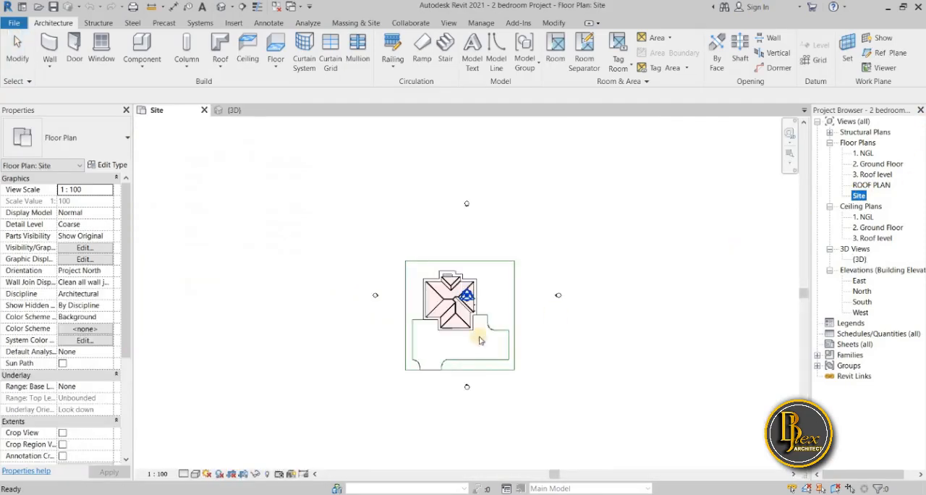
scroll(519, 356, "up", 4)
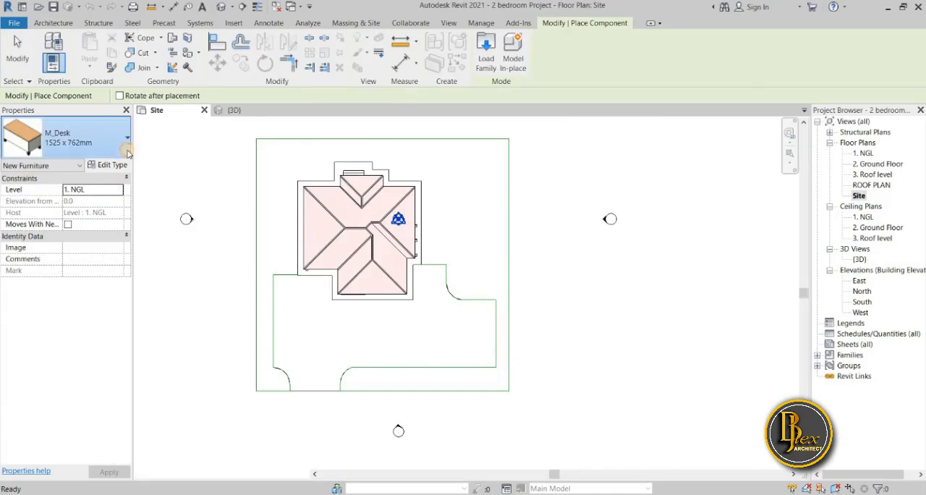
left_click(124, 141)
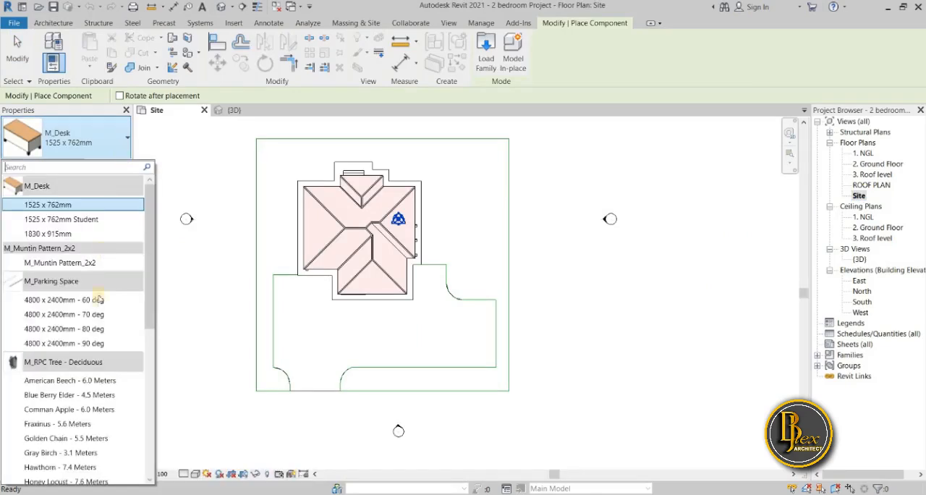
left_click(84, 343)
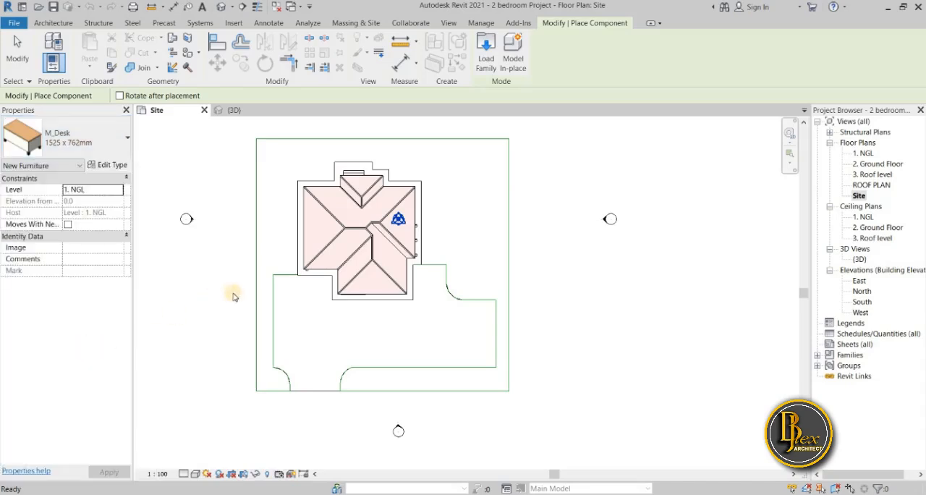
In the parking space type's properties, set Parking Width to 2500, pl to 5000 and pw to 2500
left_click(103, 166)
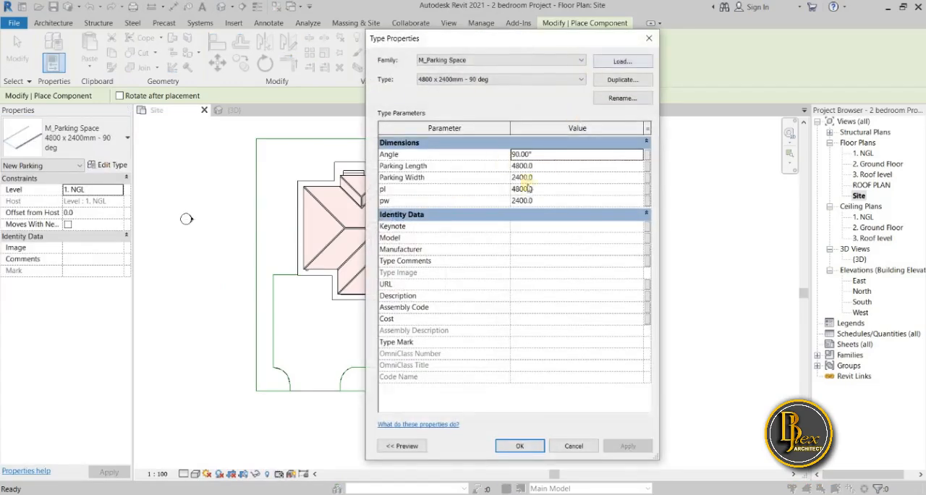
left_click(522, 179)
key("BackSpace")
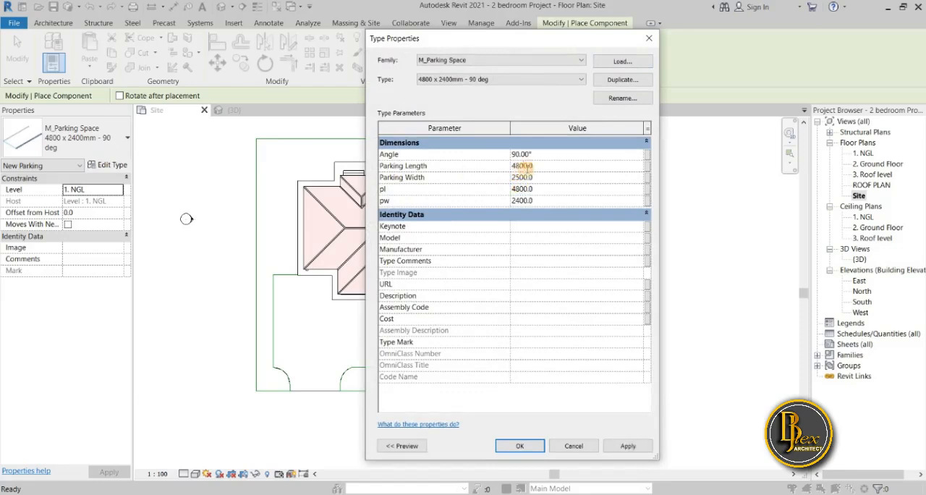
left_click(435, 176)
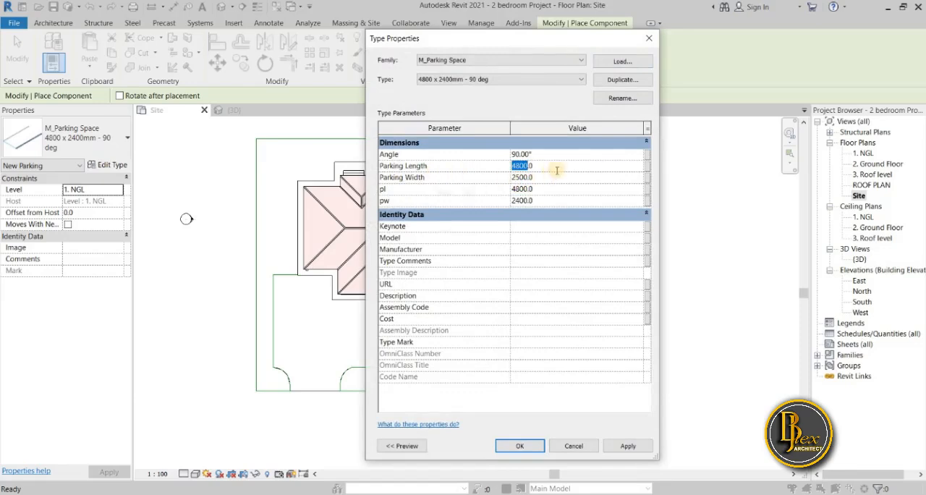
left_click_drag(458, 177, 457, 179)
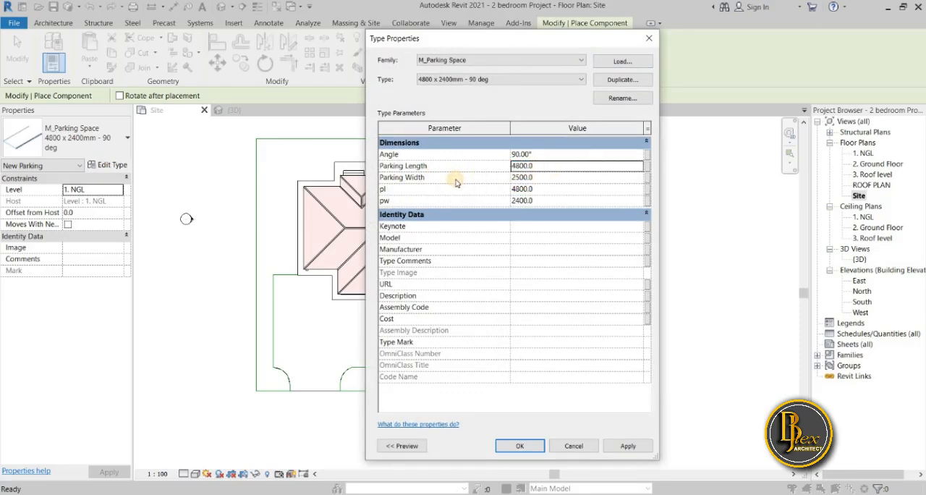
left_click(532, 189)
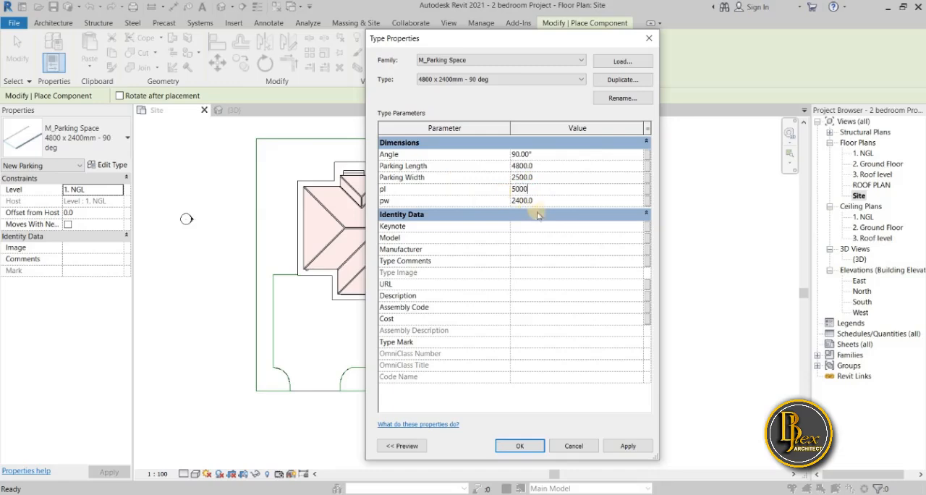
left_click(542, 200)
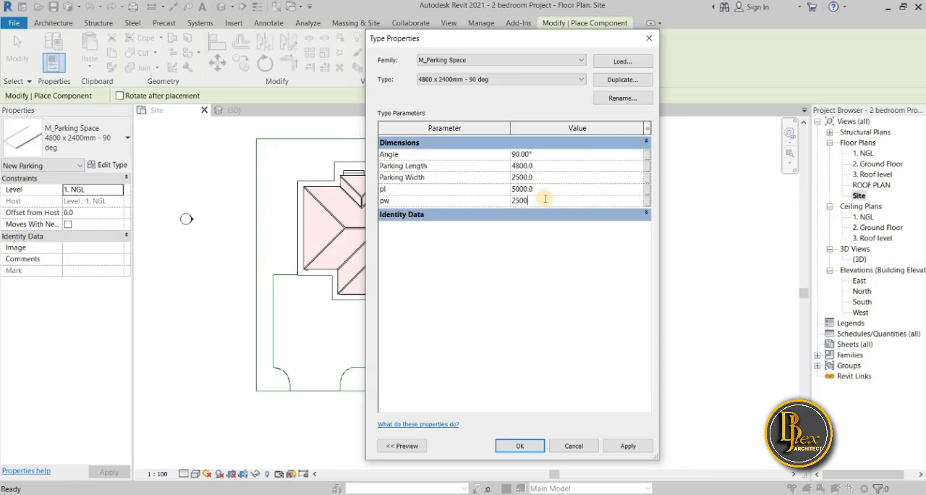
left_click(548, 251)
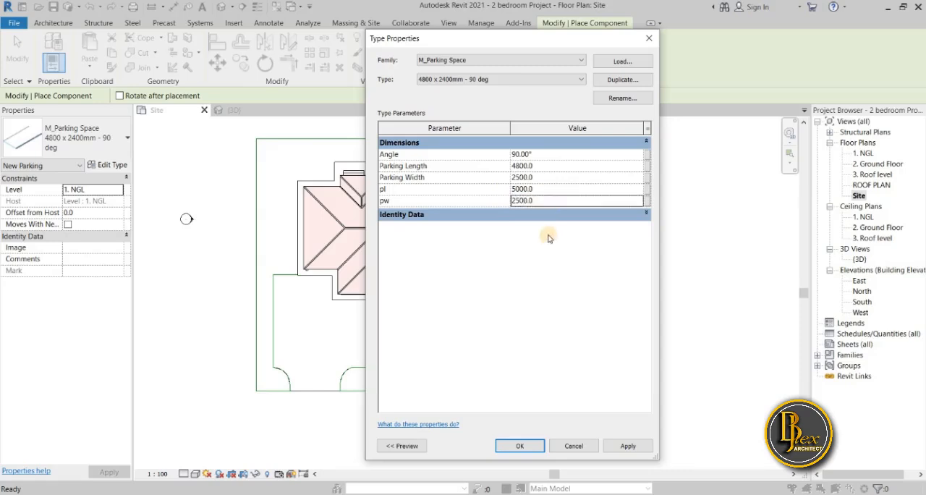
Set the parking space type's Parking Length to 5000
left_click(528, 167)
left_click(466, 166)
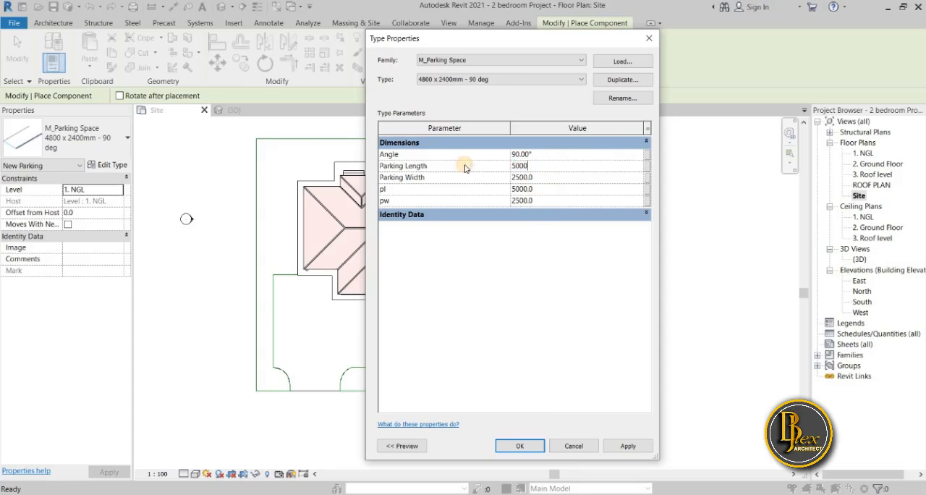
type("5000")
left_click(563, 281)
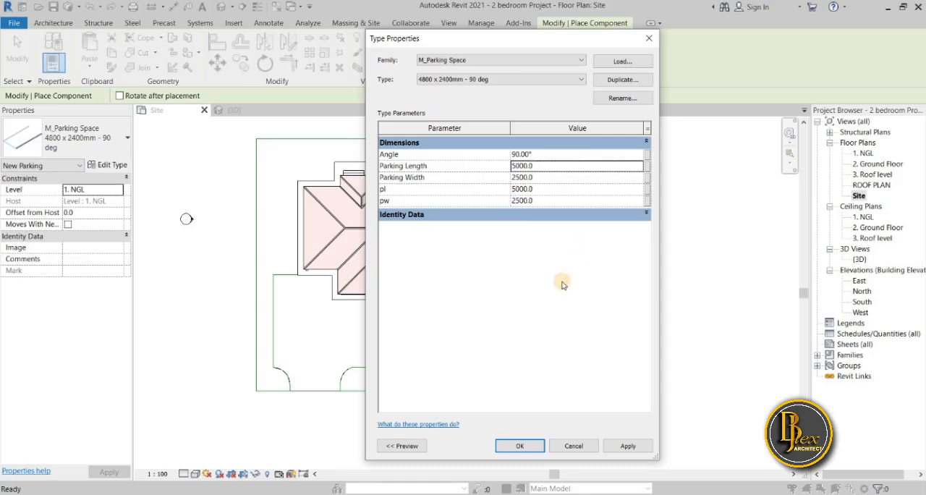
left_click(406, 215)
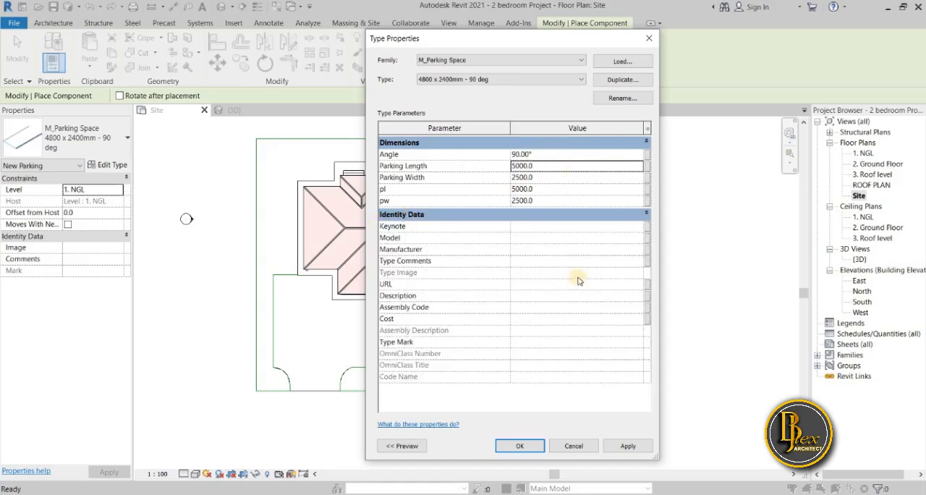
Rename the parking space type to 5000 x 2500mm - 90 deg and apply the type changes
left_click(620, 97)
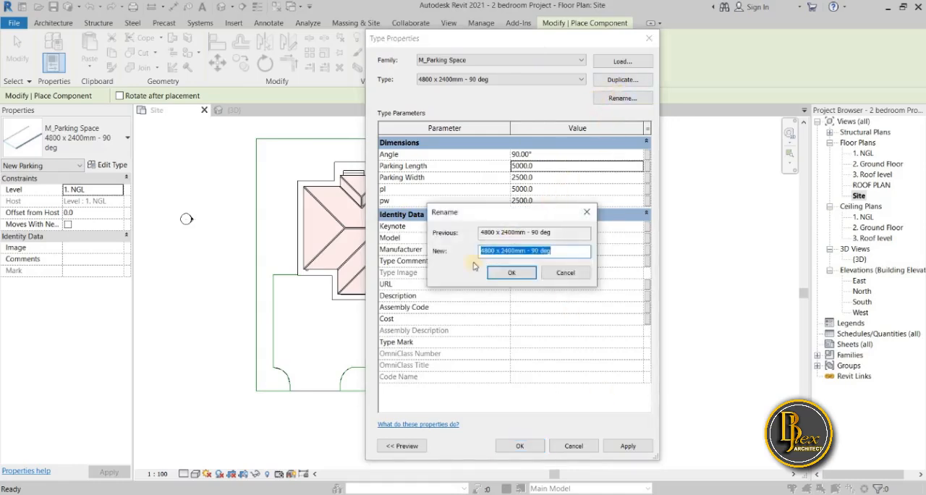
left_click(492, 251)
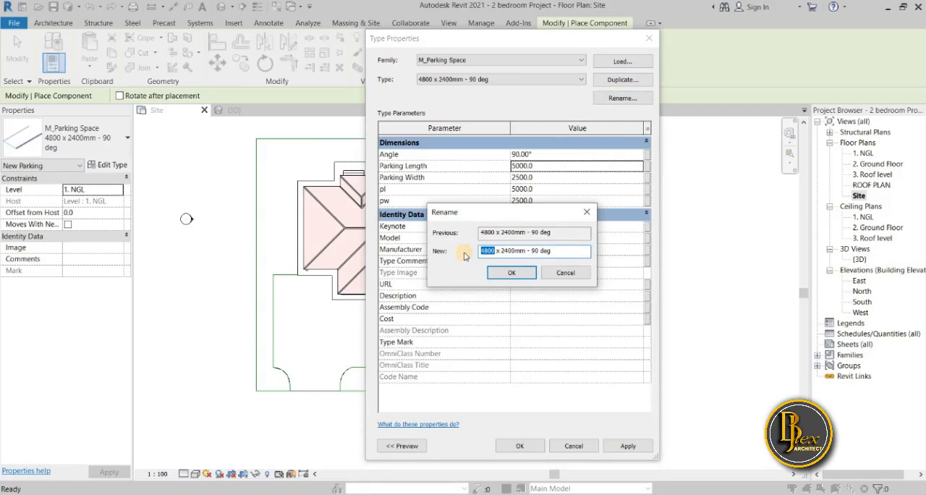
type("50")
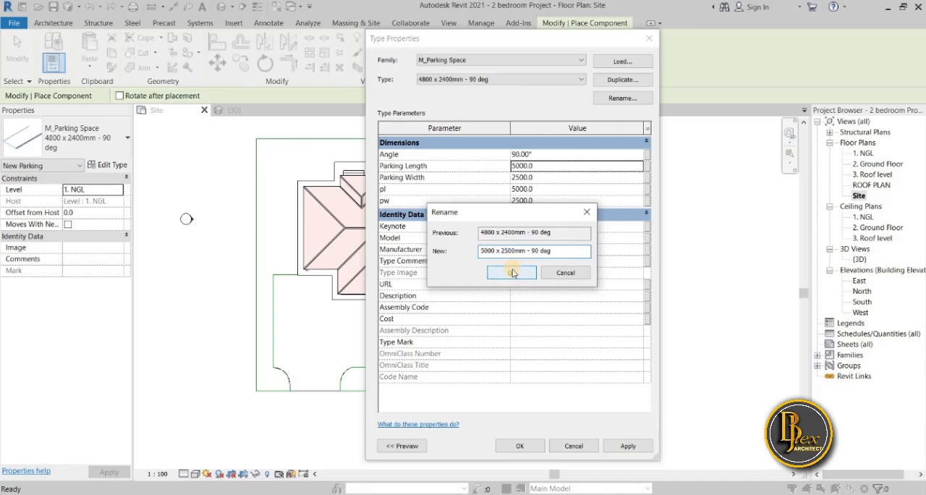
left_click(511, 274)
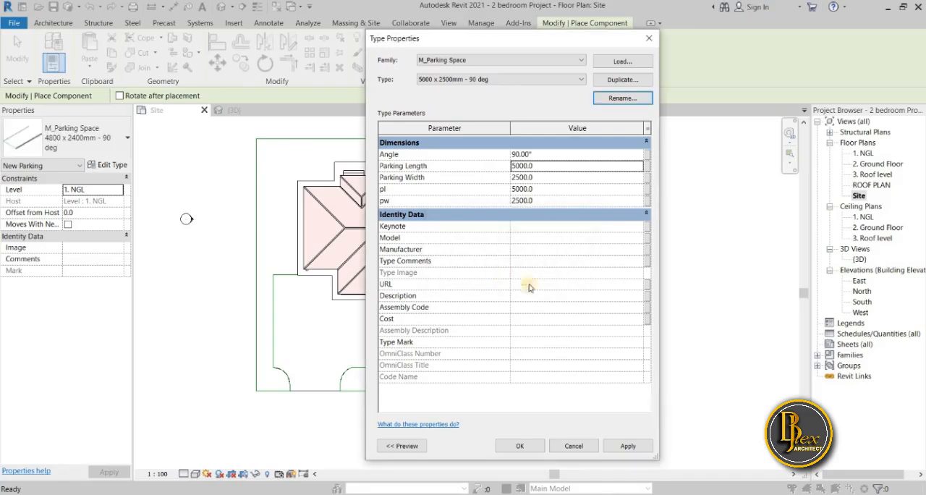
left_click(628, 447)
left_click(518, 444)
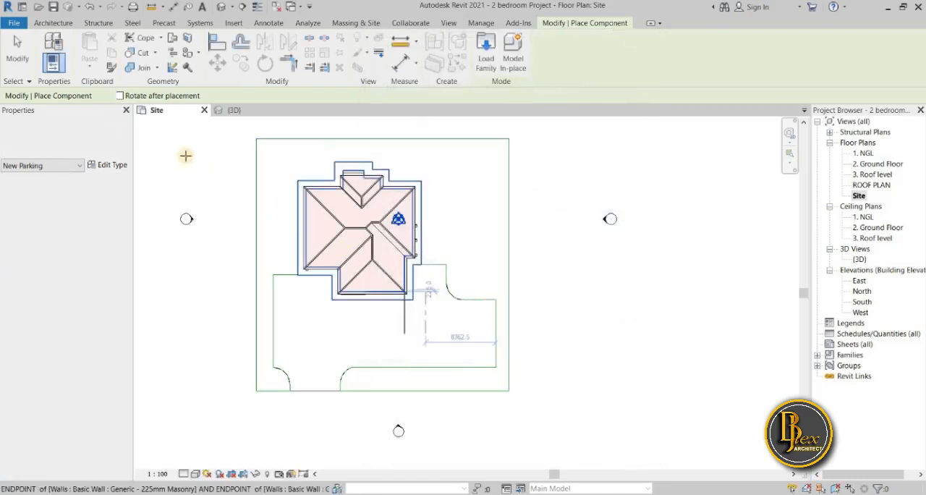
Try to place a parking space at the paving's upper east corner using rotation after placement at 0 degrees
left_click(119, 95)
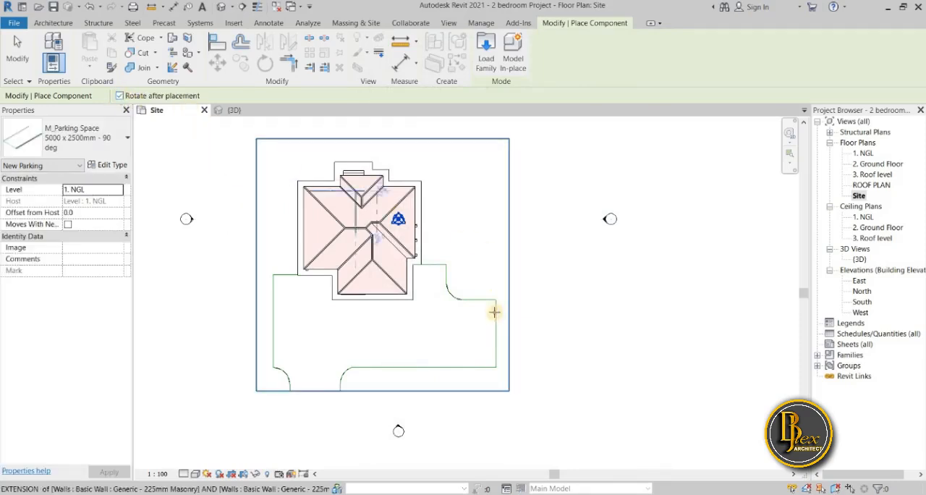
scroll(491, 302, "up", 3)
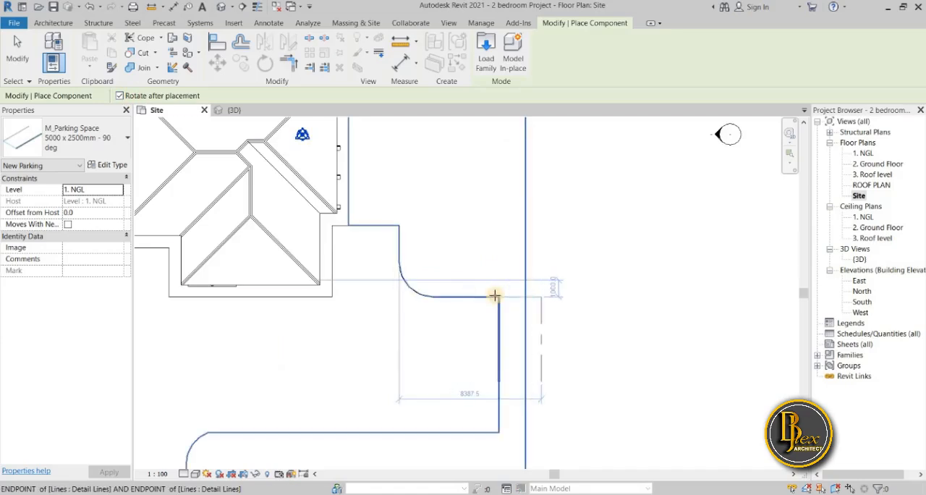
left_click(501, 295)
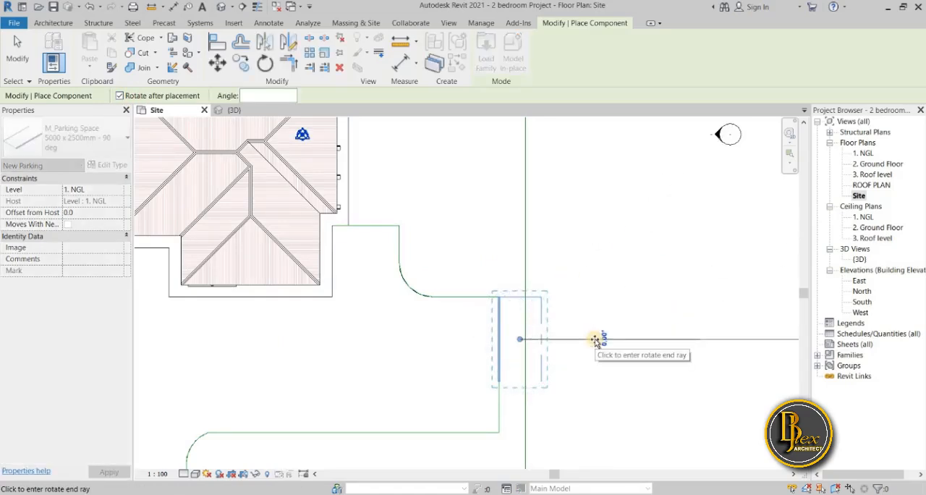
left_click(595, 339)
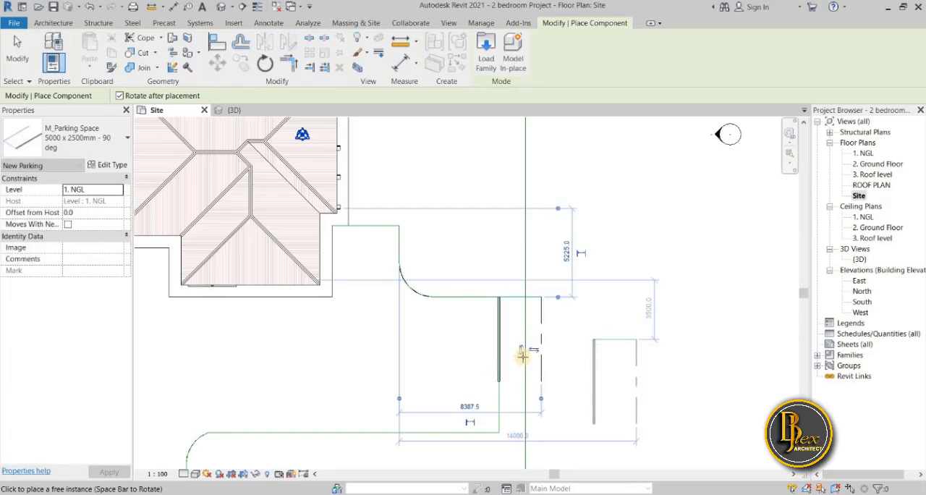
key("Escape")
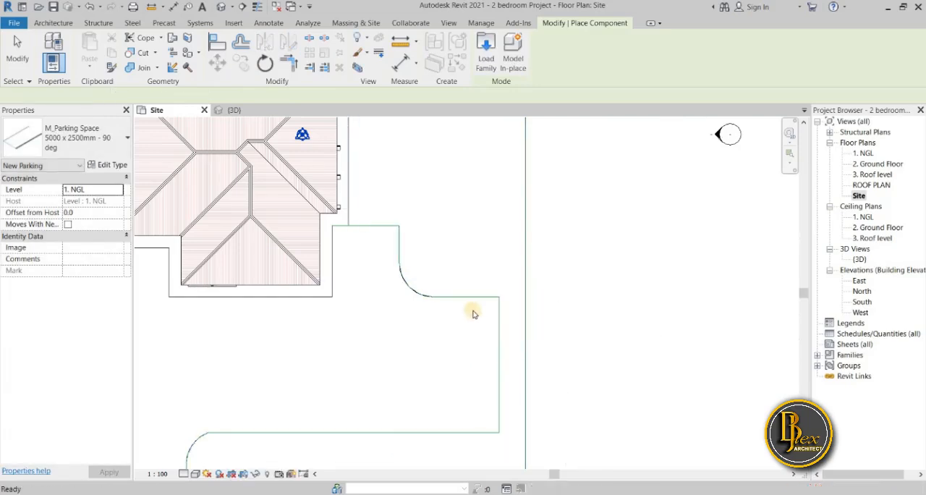
key("Escape")
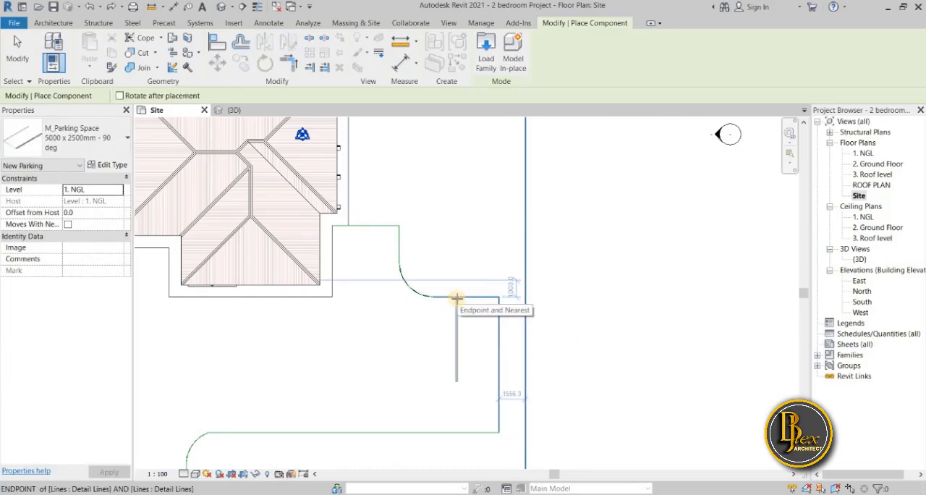
Try to place an unrotated parking space along the paving's short upper edge, between the curve and the east corner
left_click(457, 298)
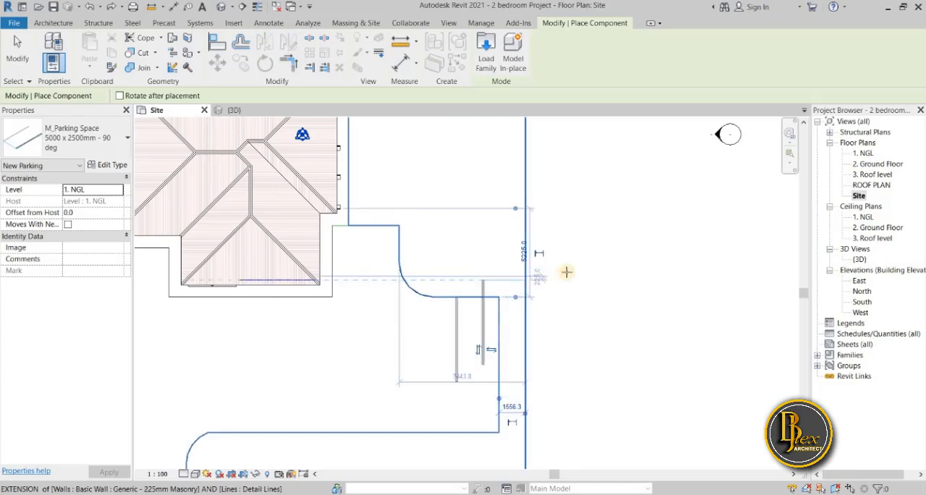
key("Escape")
key("Escape")
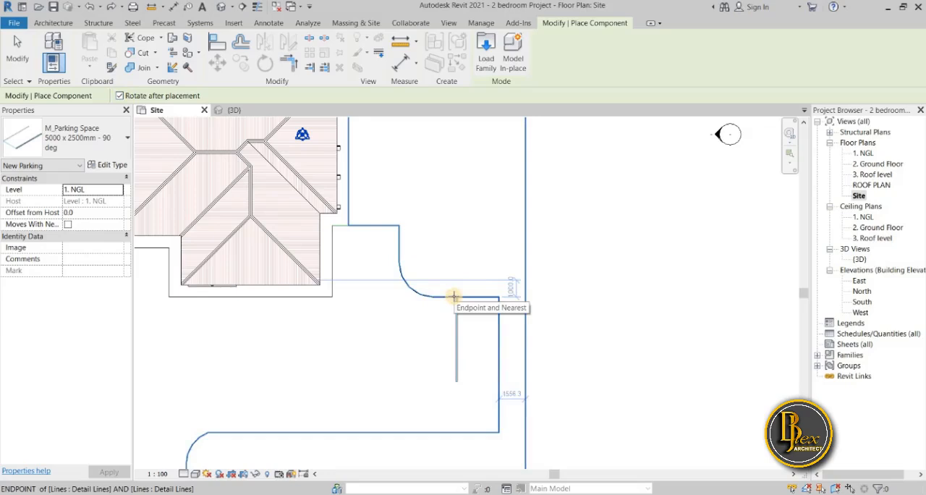
Place a parking space at the paving's upper east corner with rotation after placement, turning it 90 degrees
left_click(497, 297)
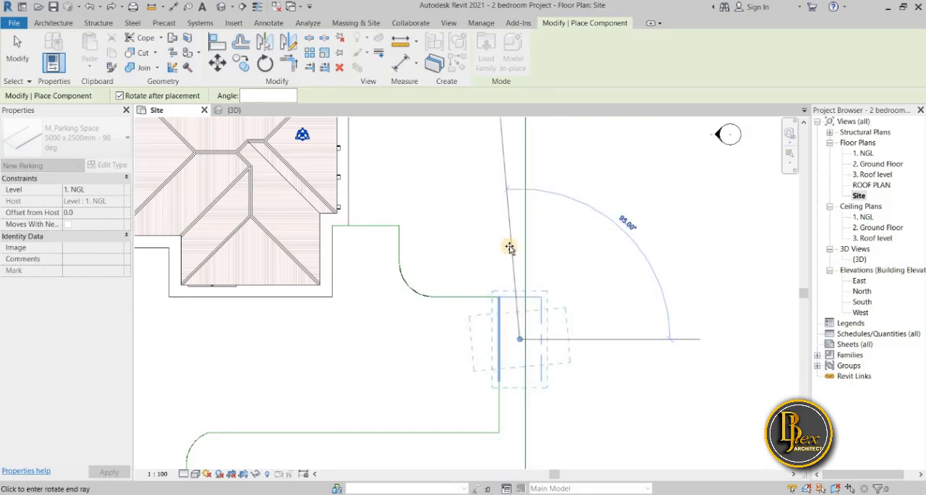
type("90")
key("Return")
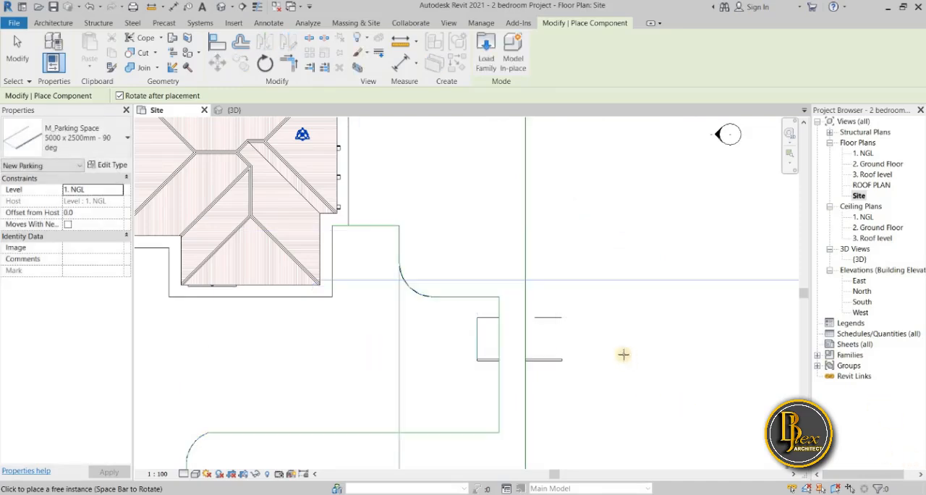
key("Escape")
Move the parking space inside the paving so it fits into the upper east corner
left_click_drag(545, 359, 486, 334)
left_click_drag(477, 332, 471, 352)
mouse_move(472, 353)
left_mouse_down()
mouse_move(477, 331)
mouse_move(464, 373)
mouse_move(484, 352)
left_mouse_up()
scroll(474, 335, "up", 3)
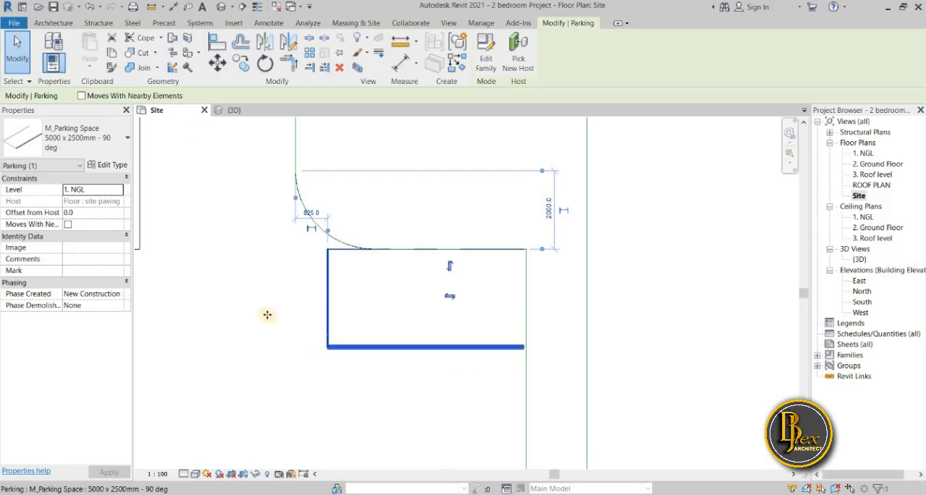
Rotate the parking space 180 degrees about its centre
left_click(265, 64)
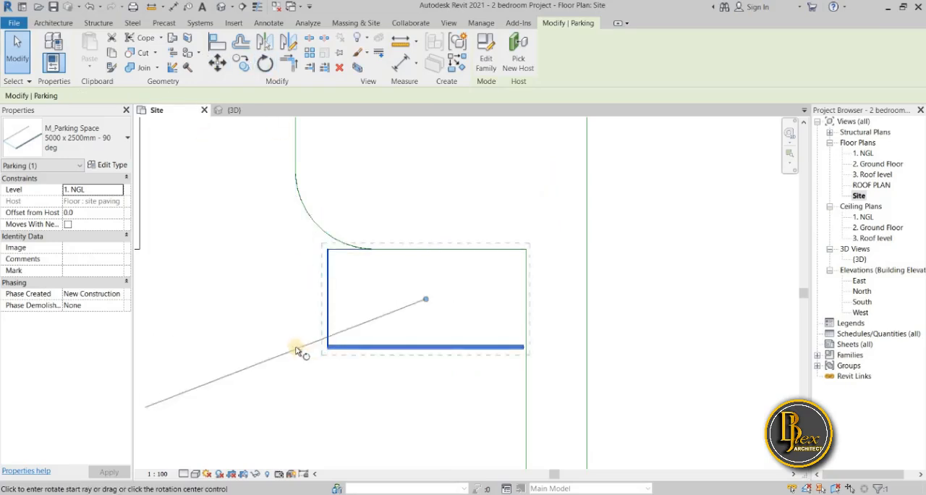
scroll(236, 311, "down", 3)
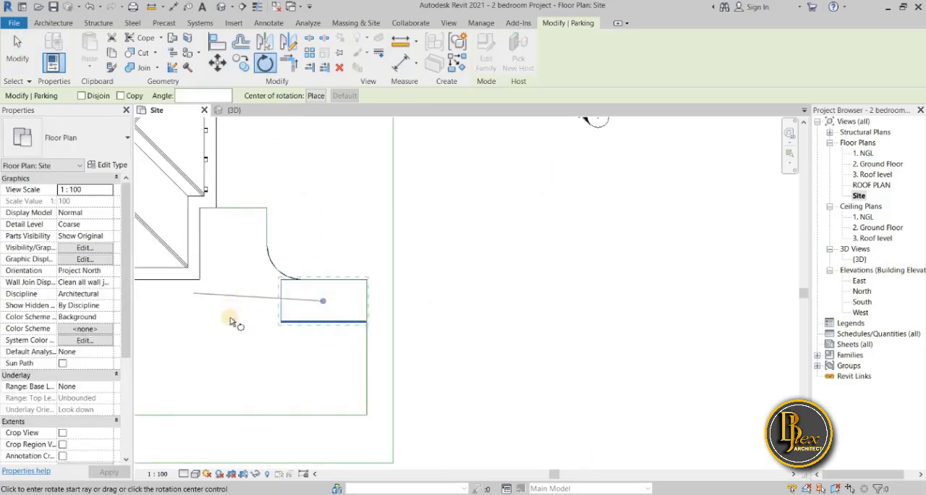
left_click(230, 301)
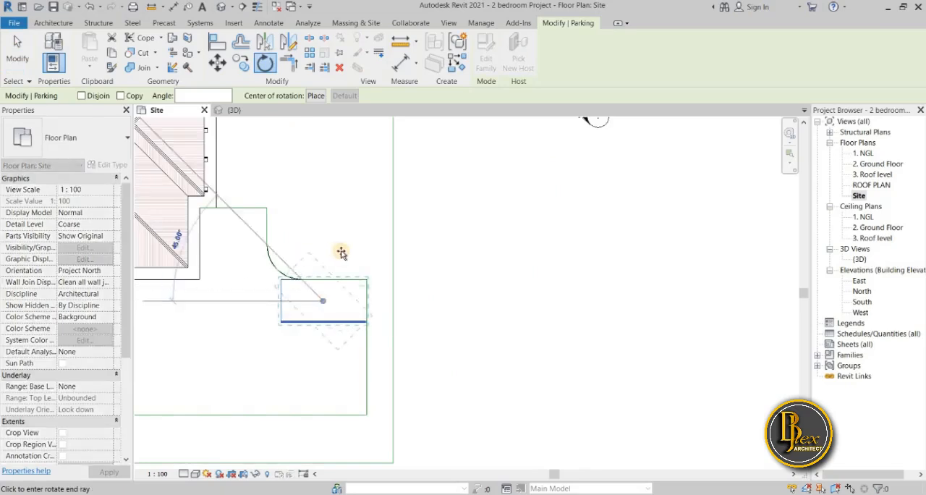
type("10")
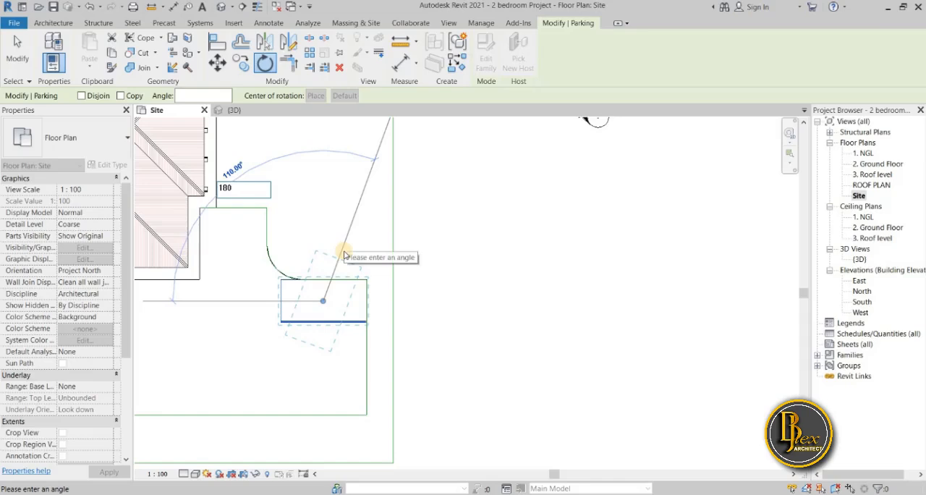
key("Return")
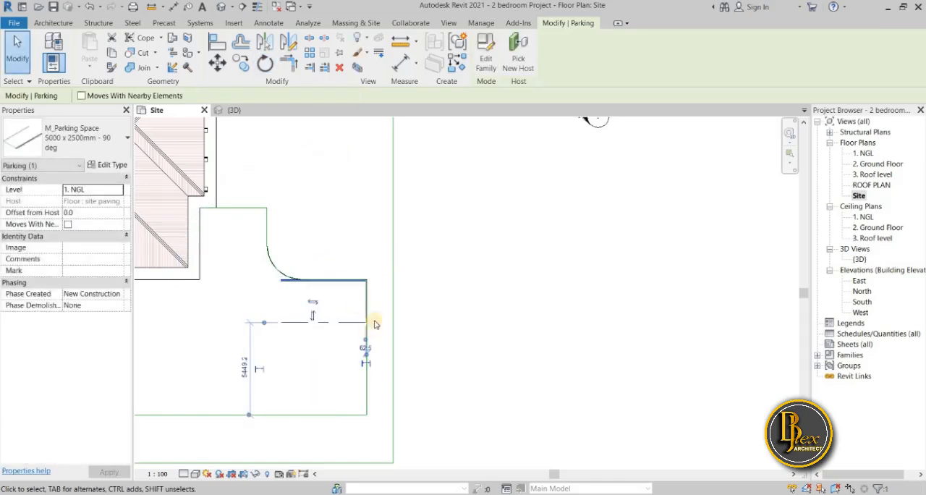
Nudge the parking space east until its closed end meets the paving's edge, and deselect it
scroll(367, 311, "up", 2)
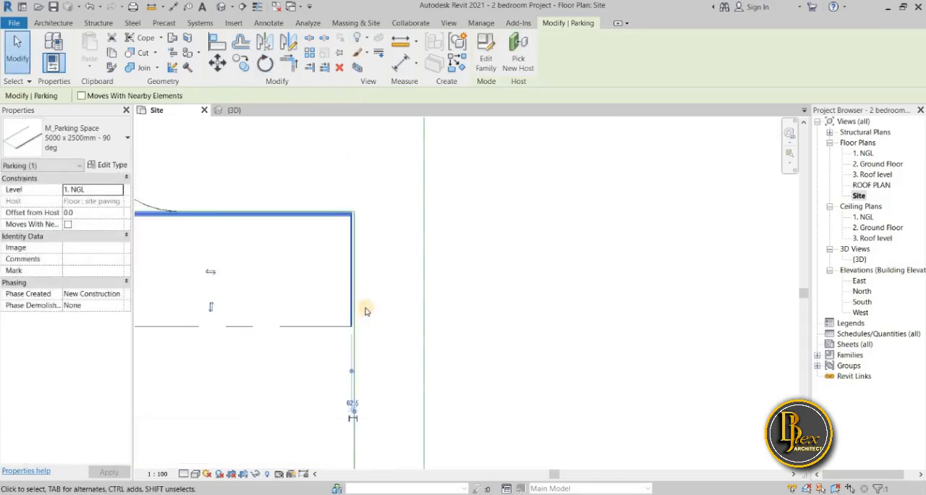
key("Right")
key("Right")
key("Right")
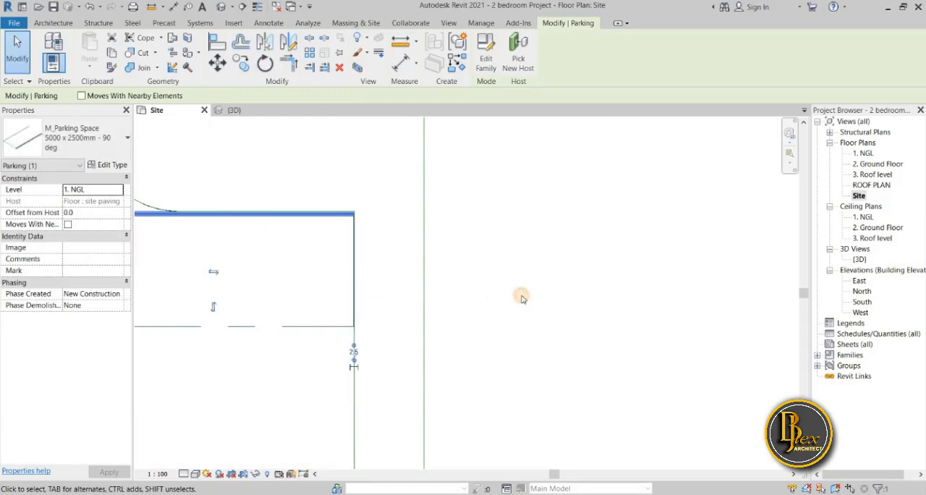
left_click(523, 298)
Copy the parking space 2500 mm south along the paving's east edge, with Multiple and Constrain enabled
scroll(523, 298, "down", 3)
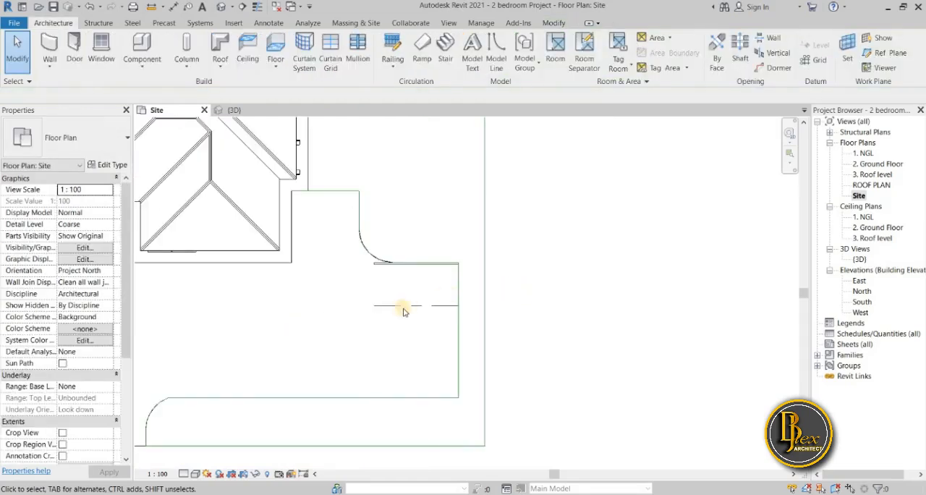
left_click(379, 249)
left_click(243, 64)
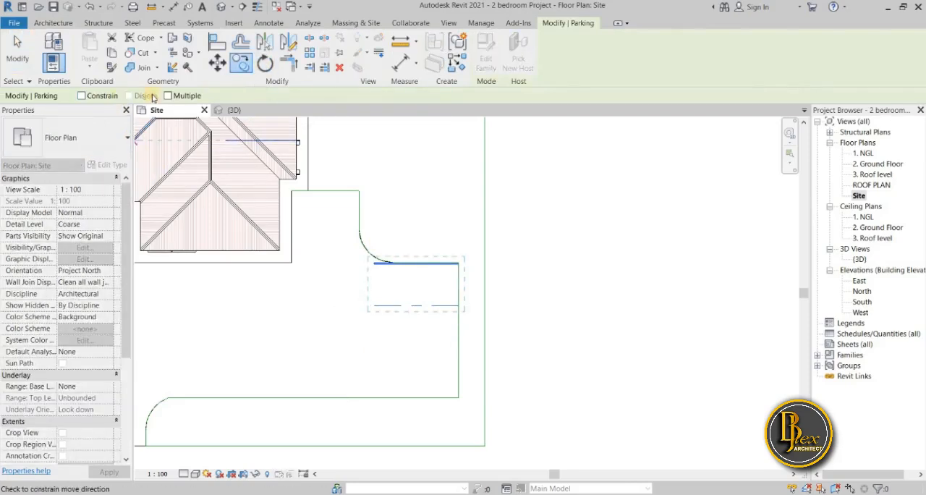
left_click(167, 96)
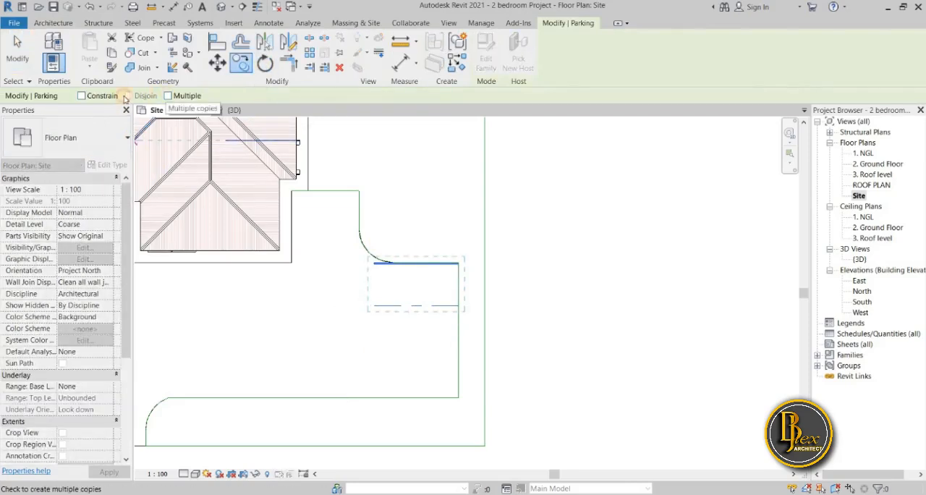
left_click(82, 95)
scroll(422, 306, "up", 3)
left_click(493, 310)
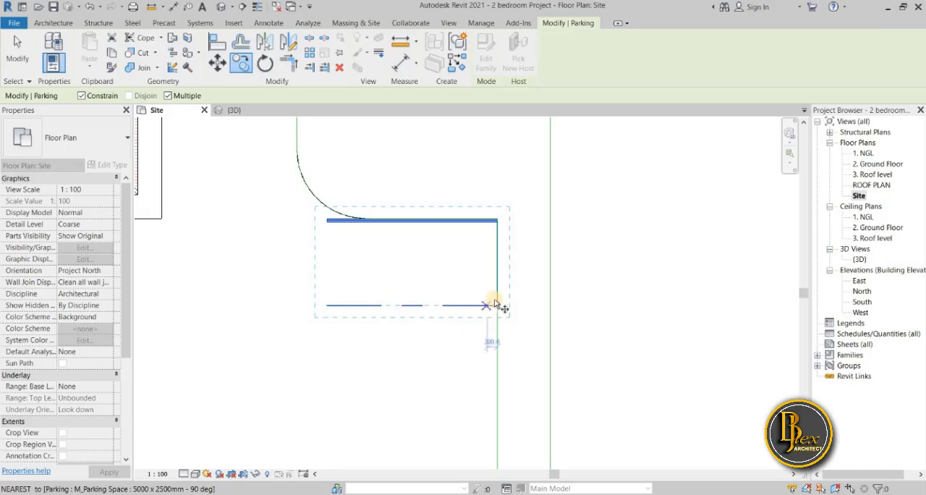
scroll(498, 221, "up", 3)
left_click(510, 231)
scroll(510, 298, "down", 4)
scroll(513, 403, "down", 1)
middle_click_drag(513, 400, 513, 276)
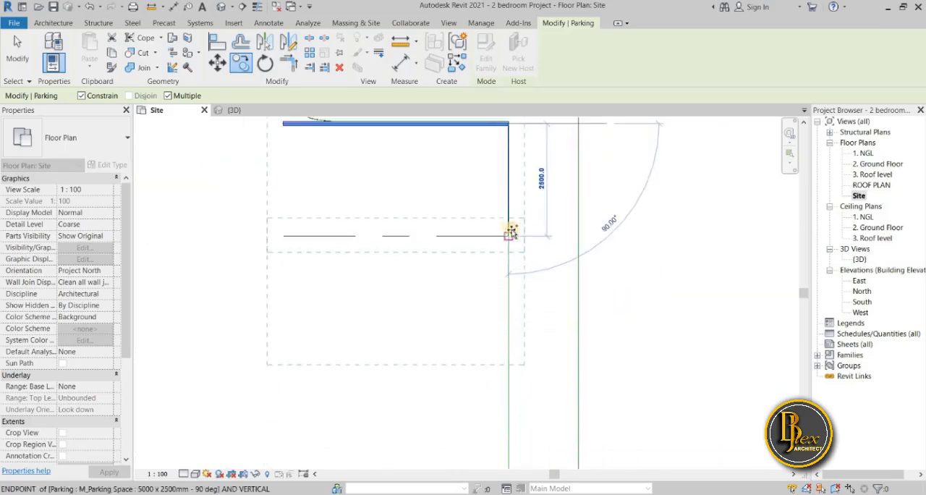
scroll(503, 242, "up", 2)
left_click(498, 269)
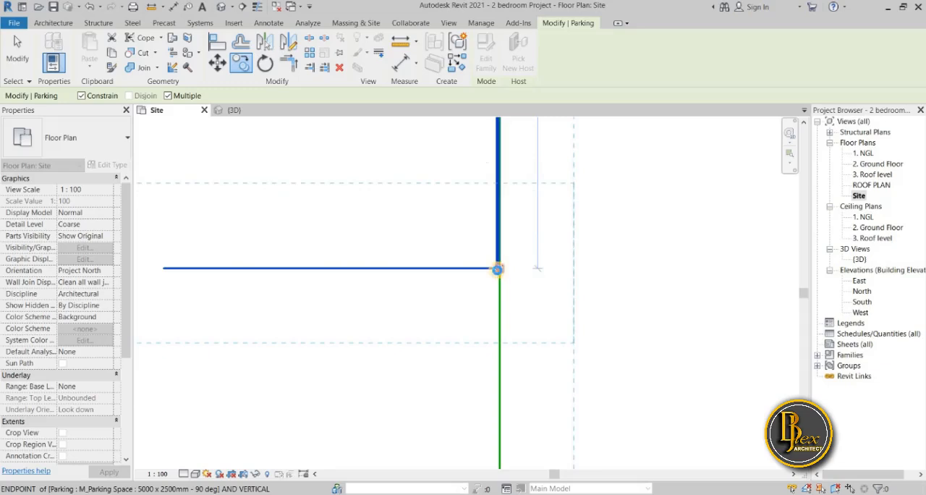
Place another copy of the parking space at the south end of the first copy, and finish copying
scroll(515, 331, "down", 2)
middle_click_drag(502, 204, 495, 182)
scroll(486, 368, "down", 3)
middle_click_drag(486, 368, 489, 266)
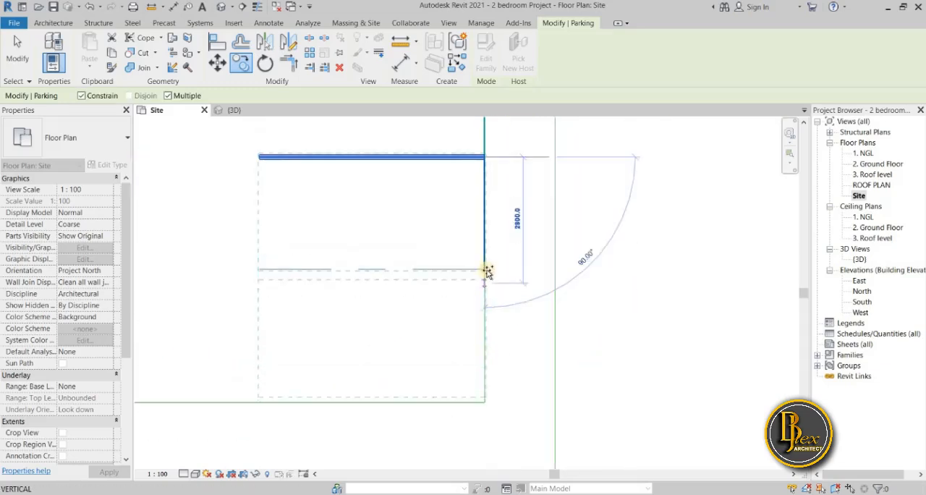
scroll(489, 272, "up", 4)
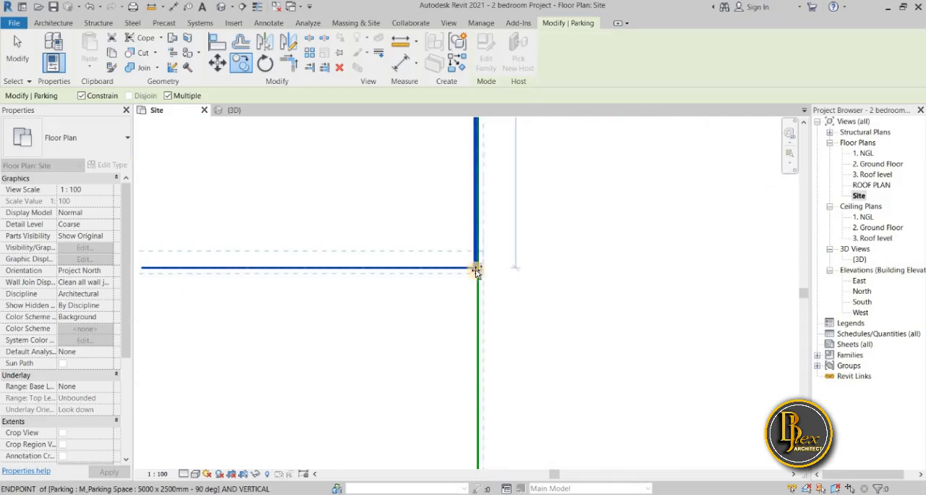
left_click(477, 271)
scroll(508, 188, "down", 3)
scroll(511, 293, "down", 2)
scroll(511, 293, "down", 2)
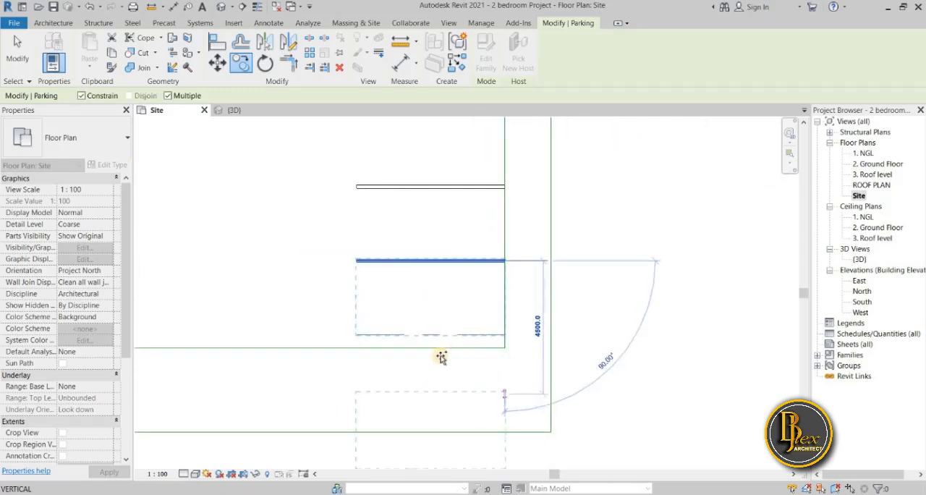
scroll(442, 357, "down", 3)
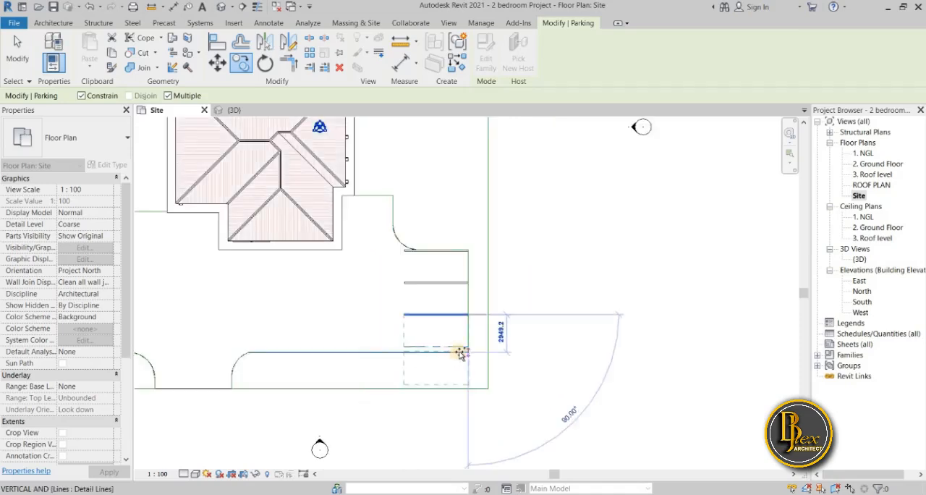
scroll(461, 353, "up", 3)
key("Escape")
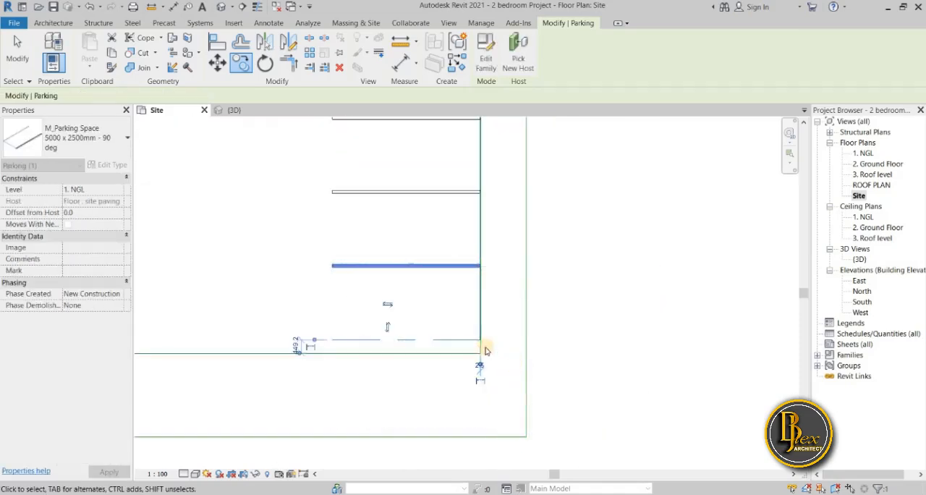
key("Escape")
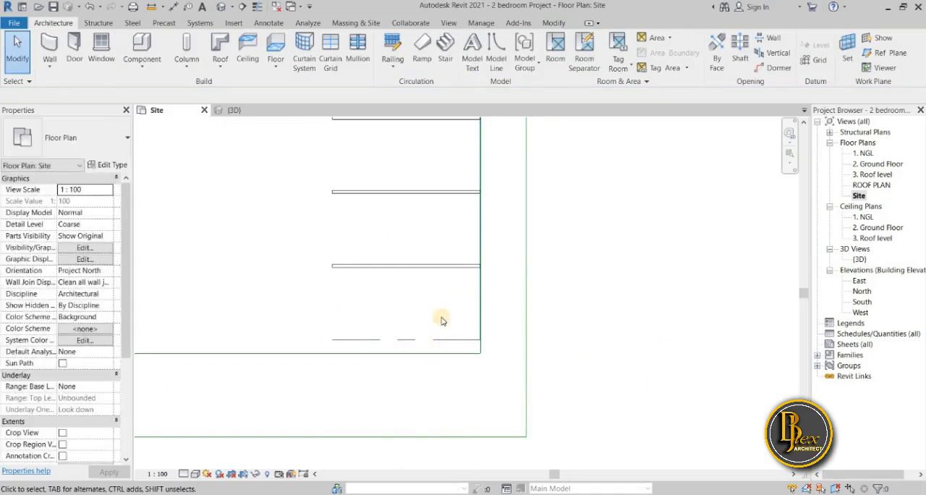
Measure the distance from the paving's south edge to the north line of the uppermost parking space with an aligned dimension
middle_click_drag(443, 319, 441, 324)
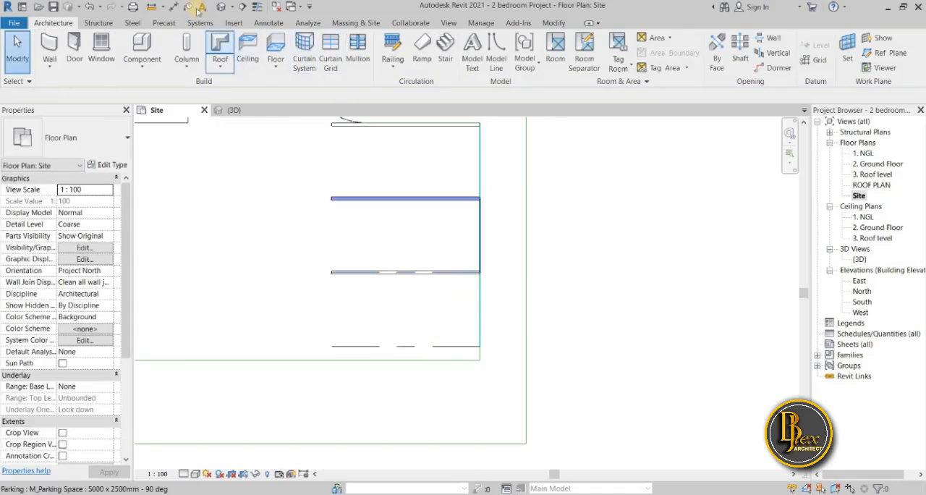
left_click(173, 6)
key("d")
key("i")
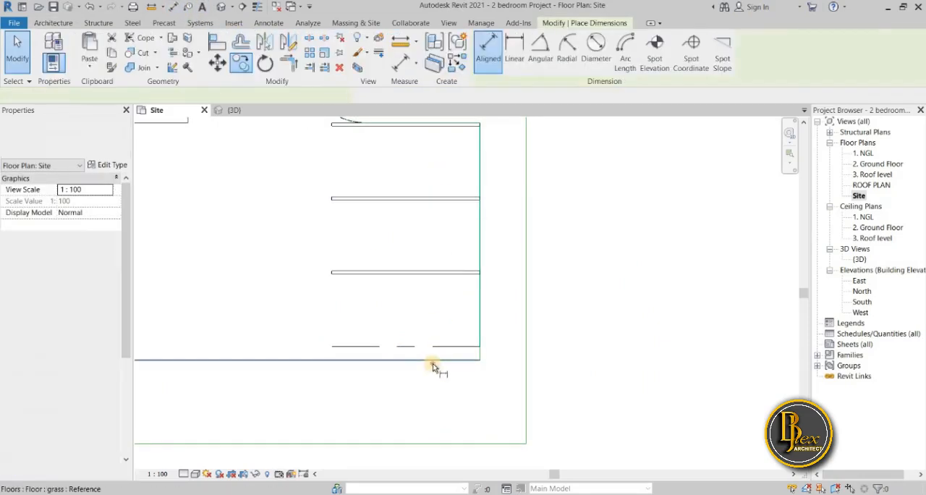
scroll(406, 180, "down", 2)
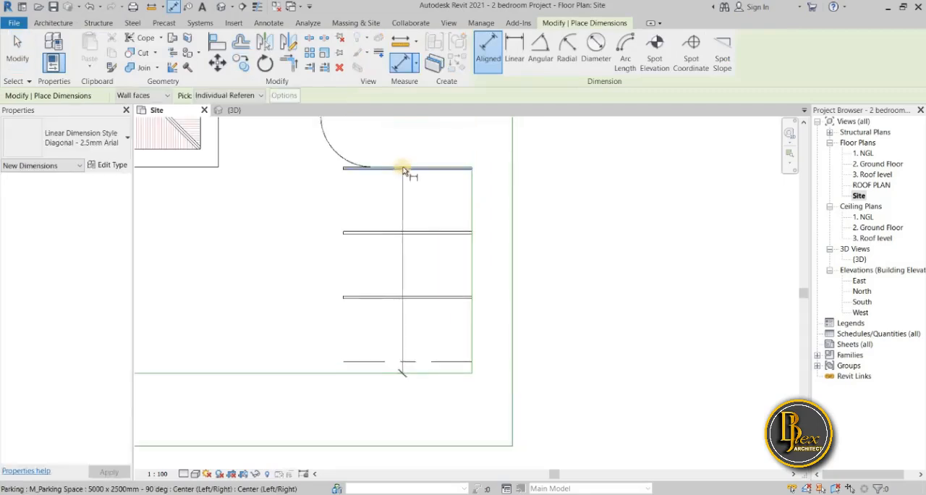
scroll(401, 174, "up", 1)
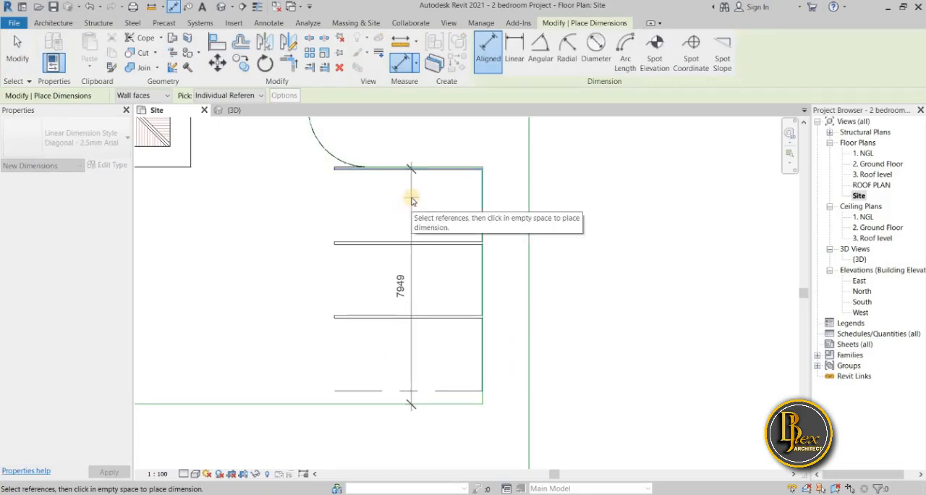
key("Escape")
key("Escape")
middle_click_drag(448, 343, 445, 298)
key("d")
key("i")
scroll(422, 353, "up", 2)
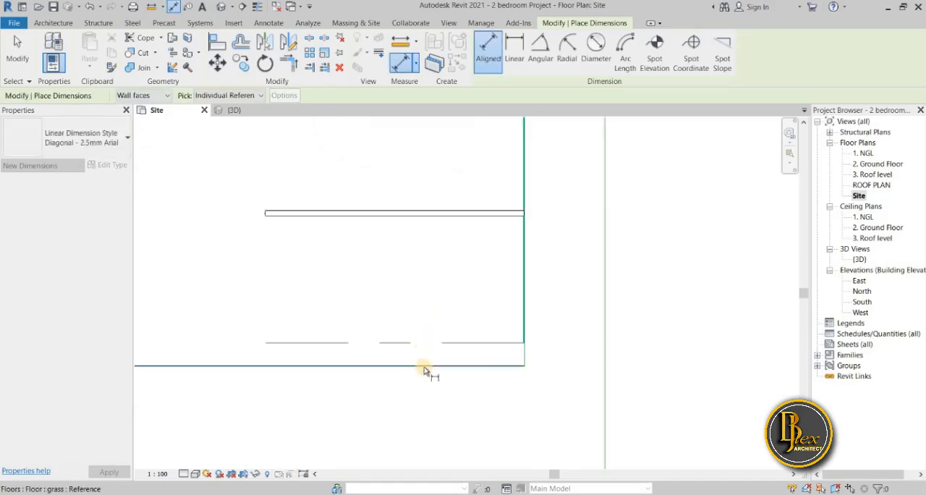
key("Escape")
key("Escape")
Delete the detail line along the paving's south edge below the parking spaces
scroll(407, 370, "down", 2)
middle_click_drag(411, 370, 564, 365)
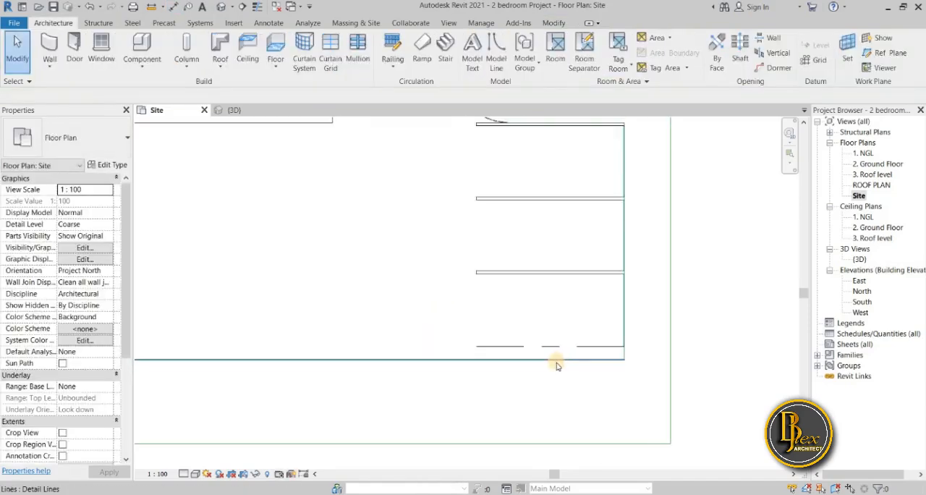
left_click(502, 366)
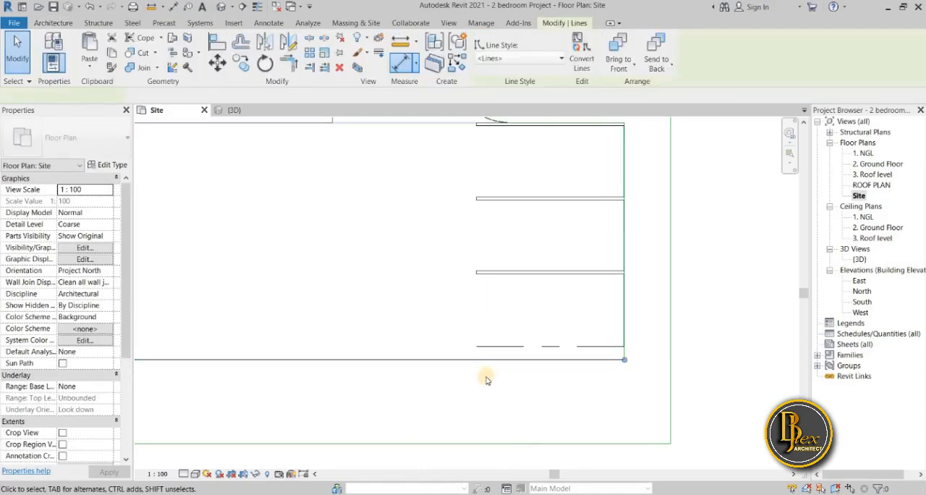
scroll(485, 380, "down", 3)
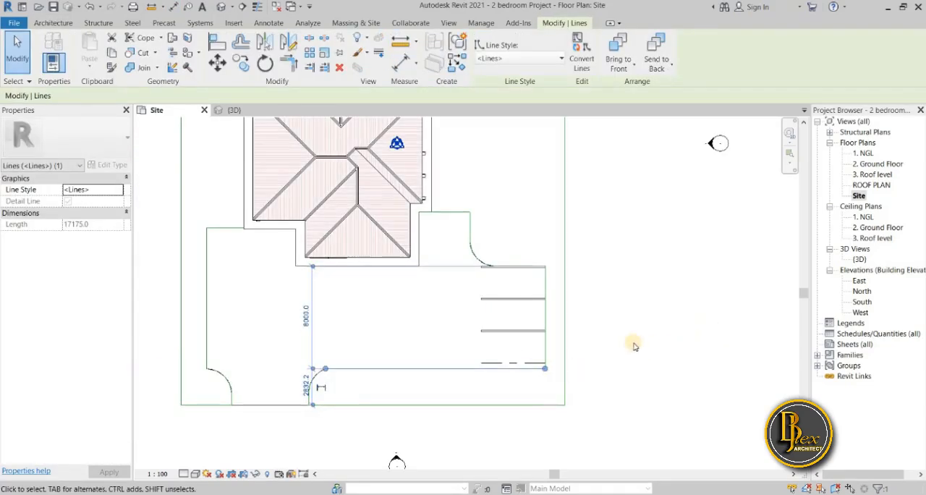
key("Delete")
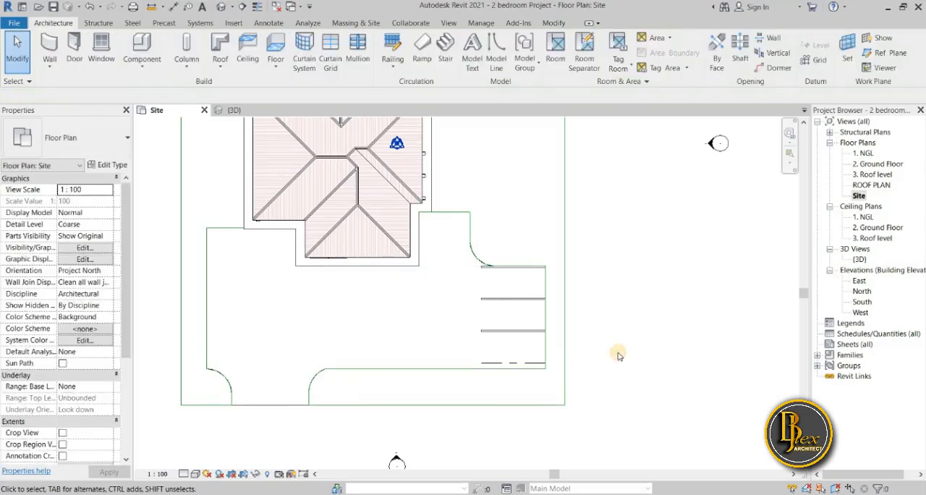
Examine the parking spaces and the paving's south edge in the plan and the {3D} view
scroll(534, 378, "up", 3)
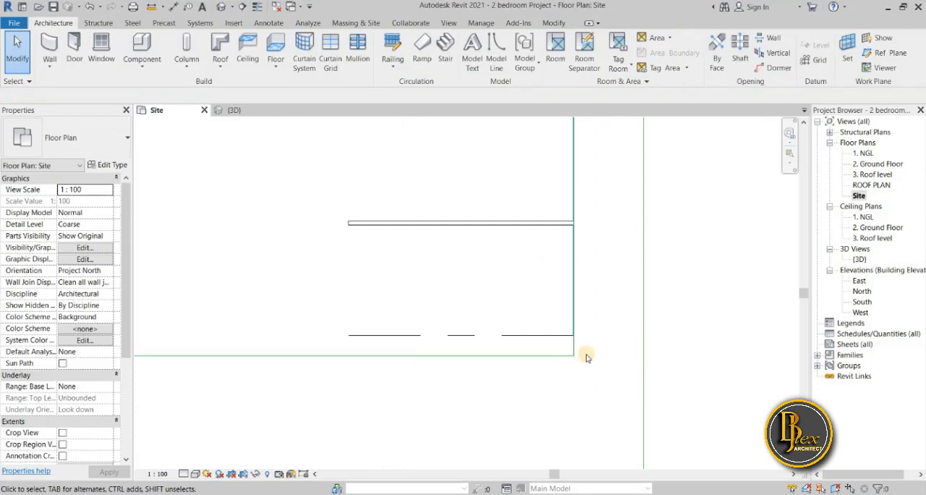
scroll(586, 359, "down", 2)
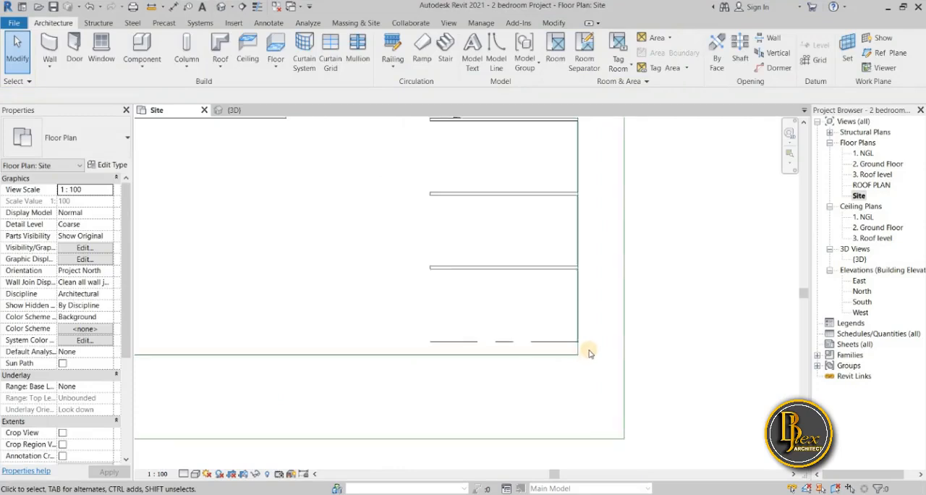
left_click(532, 350)
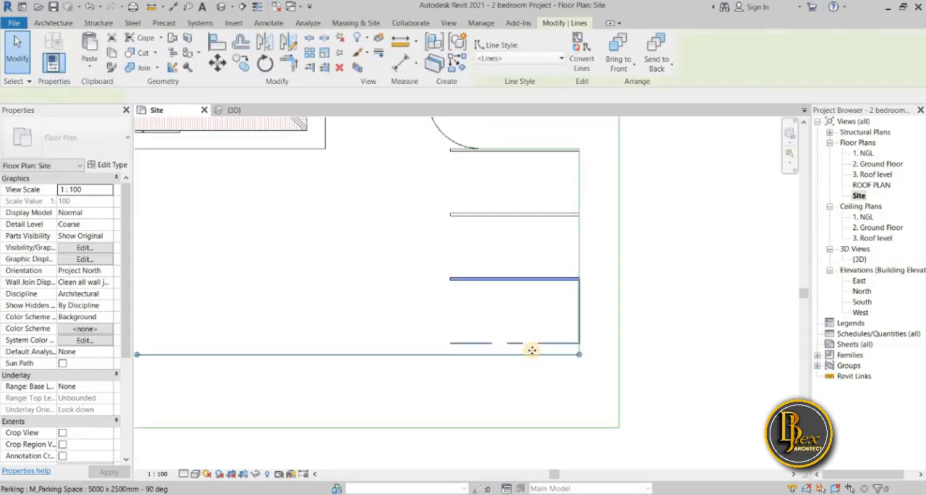
left_click(252, 112)
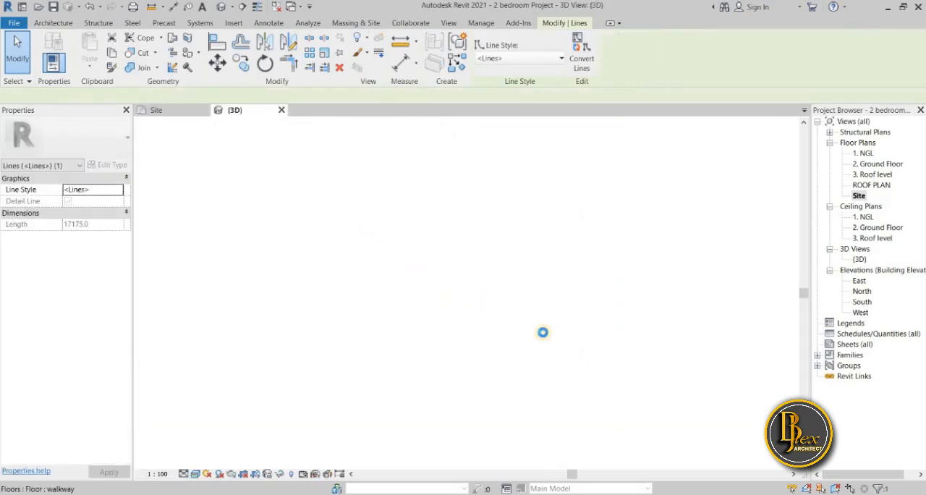
scroll(695, 366, "up", 5)
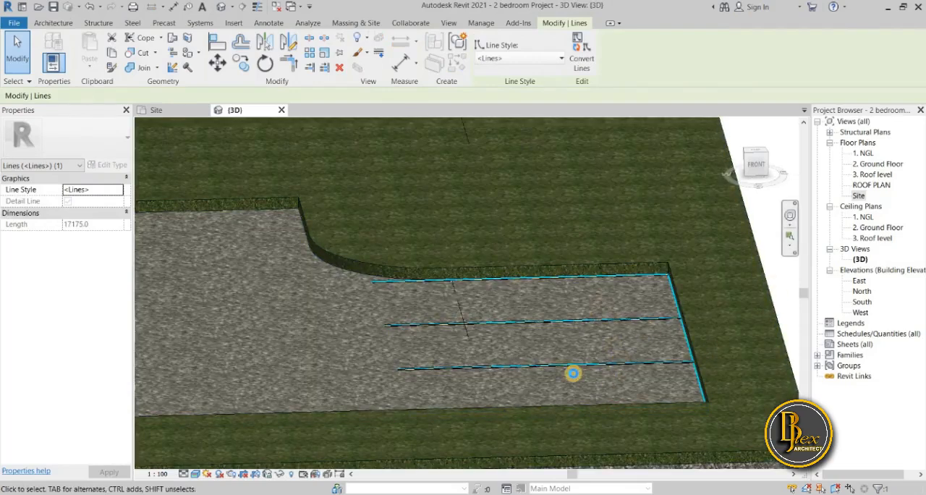
scroll(498, 391, "down", 3)
middle_click_drag(517, 422, 555, 425)
middle_click_drag(398, 375, 558, 326, "shift")
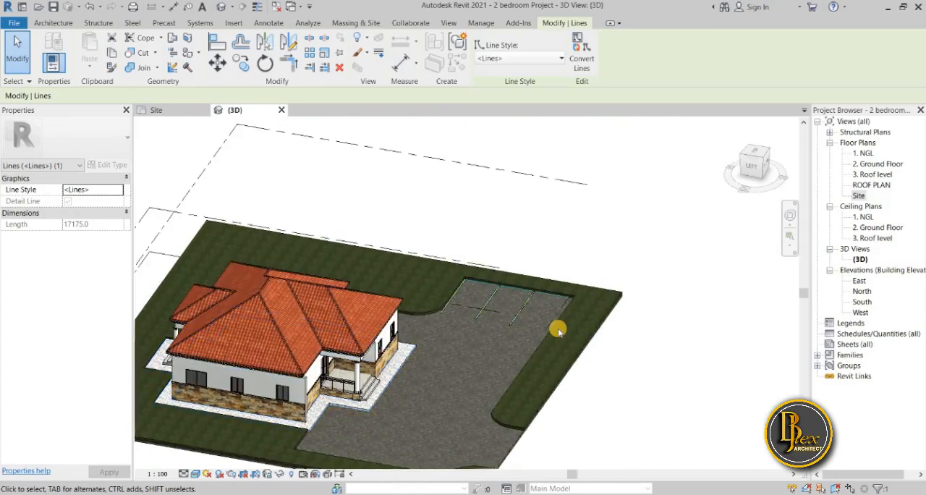
scroll(558, 330, "up", 5)
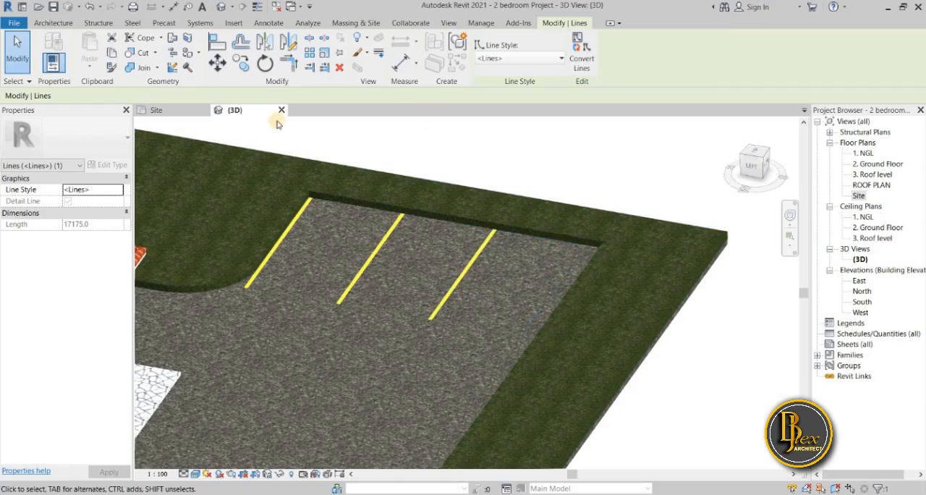
Return to the Site plan and open the boundary of the grass floor for editing
left_click(171, 111)
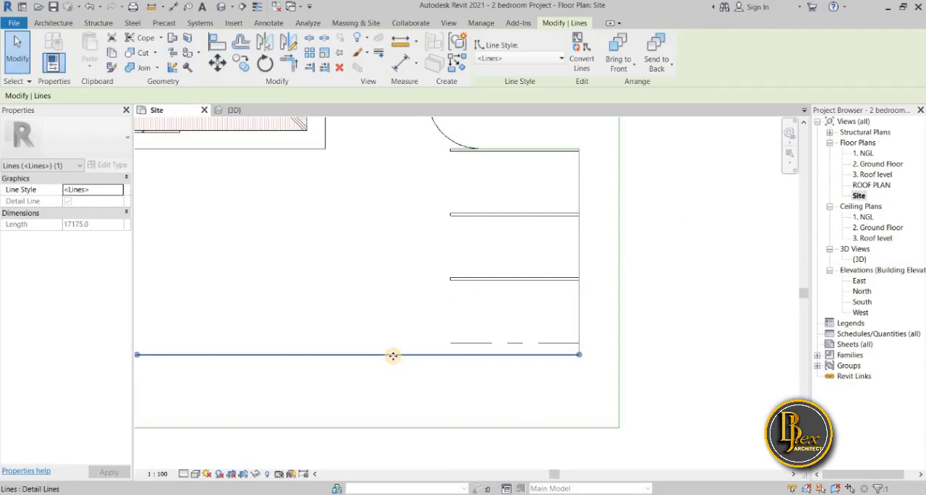
key("Escape")
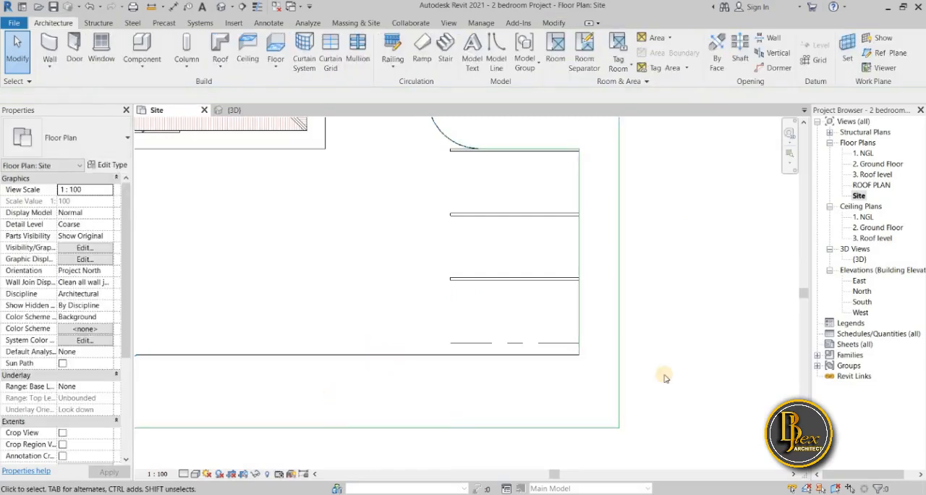
left_click(517, 375)
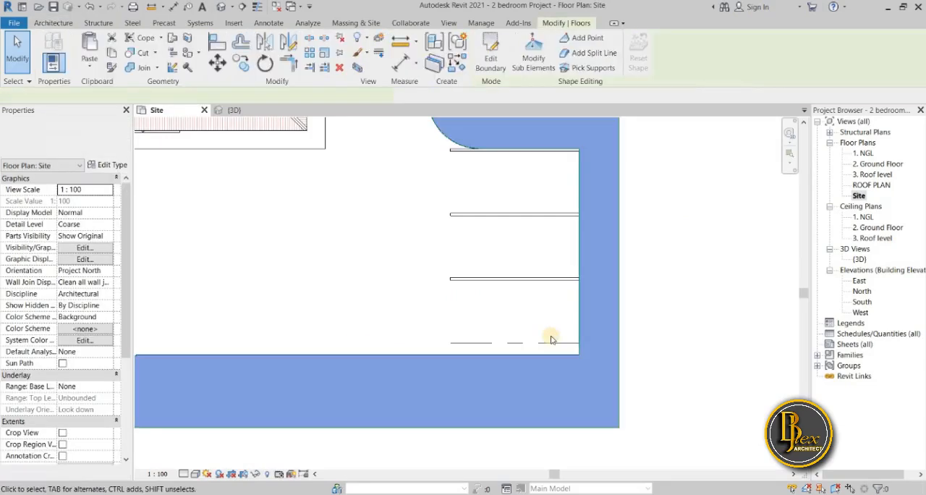
left_click(491, 54)
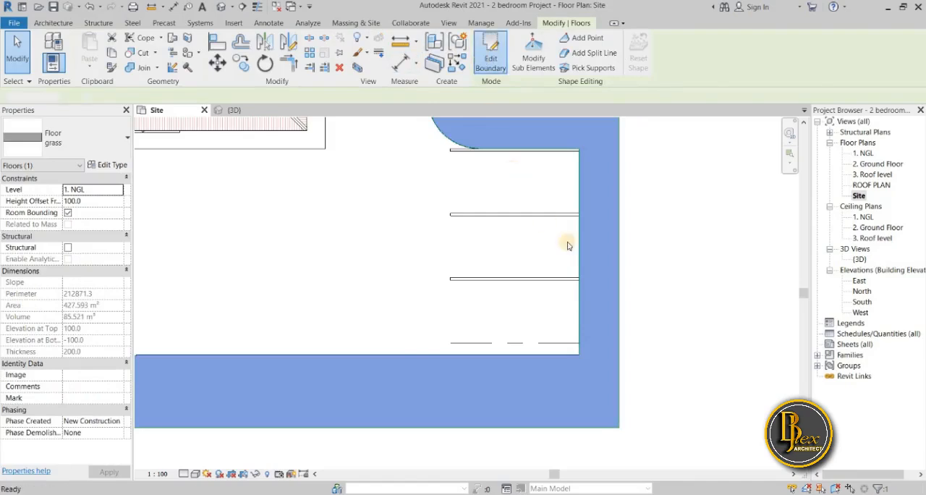
scroll(666, 374, "down", 2)
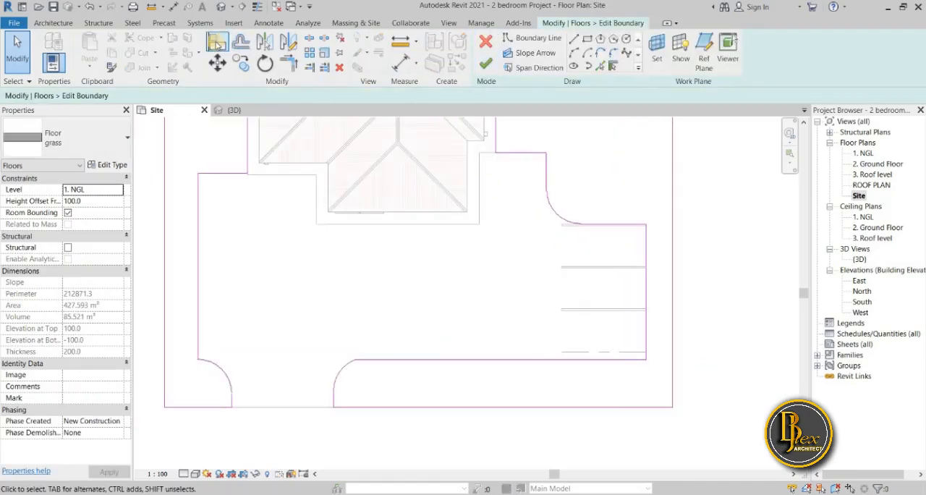
Align the grass boundary line south of the parking with the dashed south line of the last parking space
left_click(217, 42)
left_click(592, 352)
left_click(510, 376)
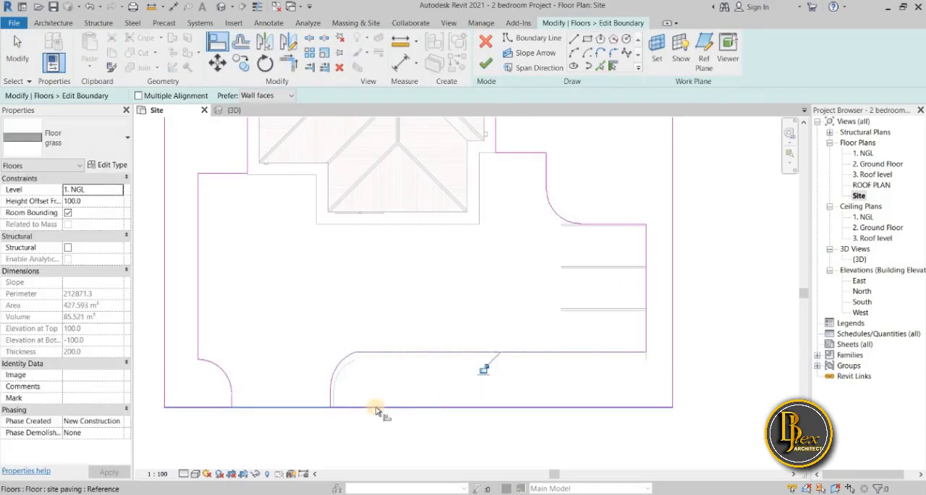
scroll(447, 437, "up", 2)
middle_click_drag(447, 436, 490, 432)
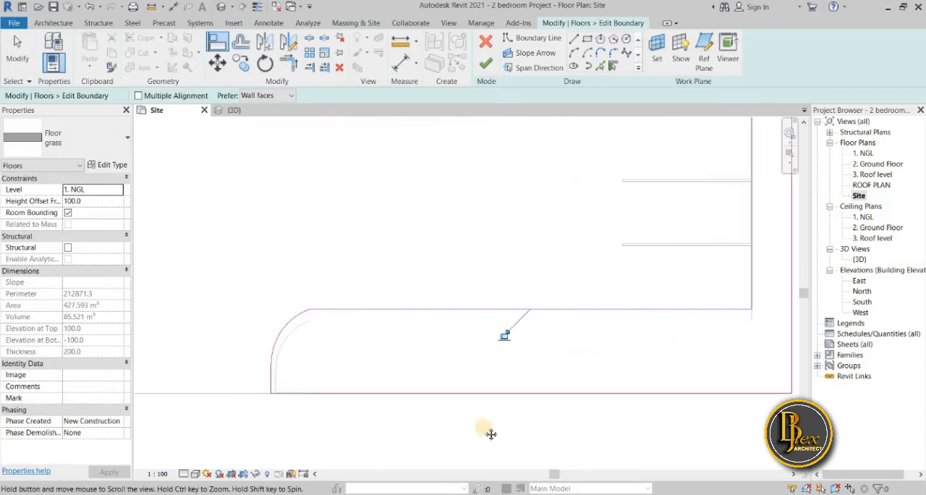
Delete the rounded corner arc on the west side of the entrance from the grass boundary
scroll(489, 430, "down", 2)
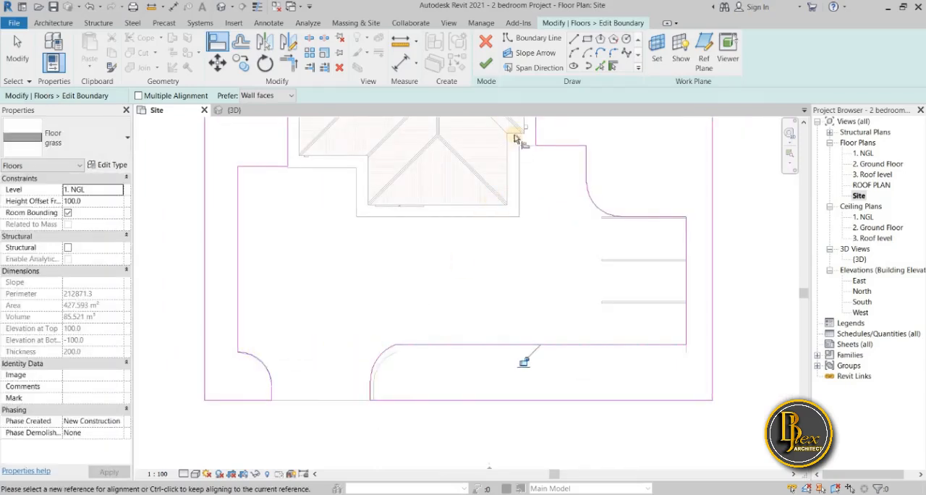
left_click(316, 327)
key("Escape")
key("Escape")
scroll(275, 367, "up", 1)
left_click(264, 361)
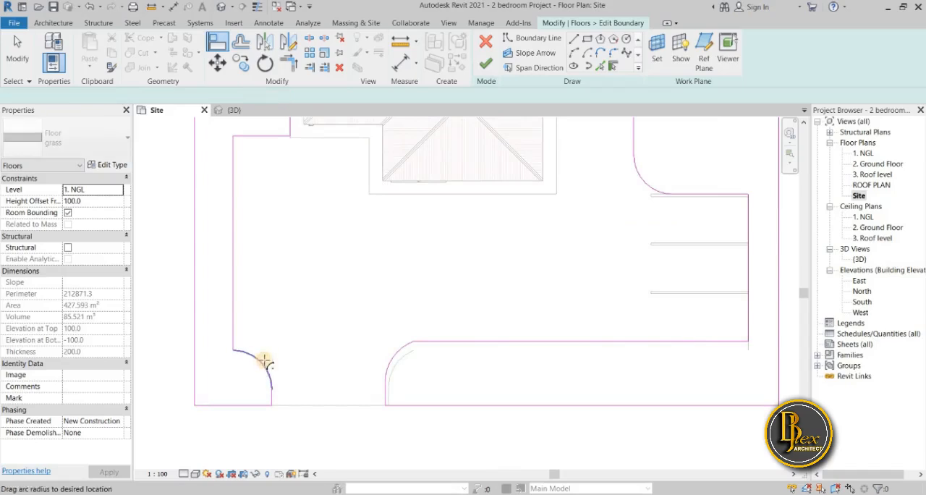
key("Escape")
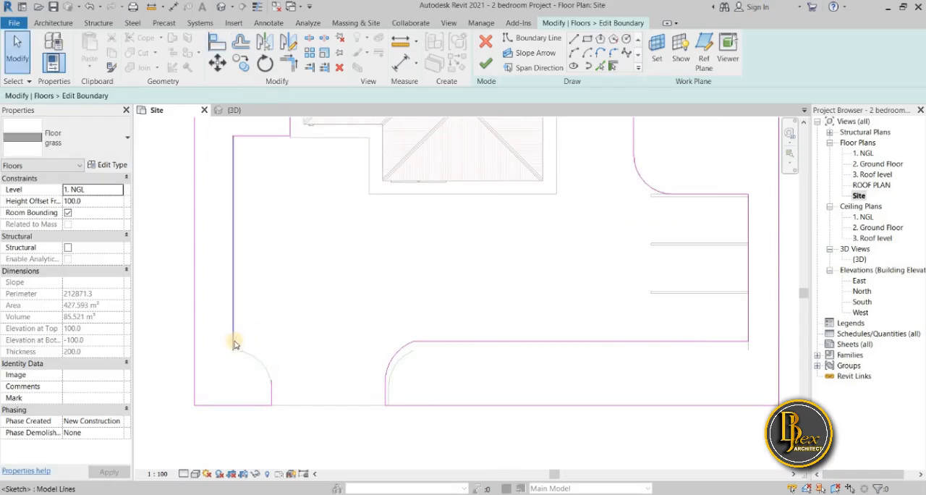
Shorten the west inner grass boundary line until its end is level with the boundary line south of the parking
left_click(232, 349)
left_click_drag(232, 351, 232, 340)
left_click_drag(288, 285, 232, 341)
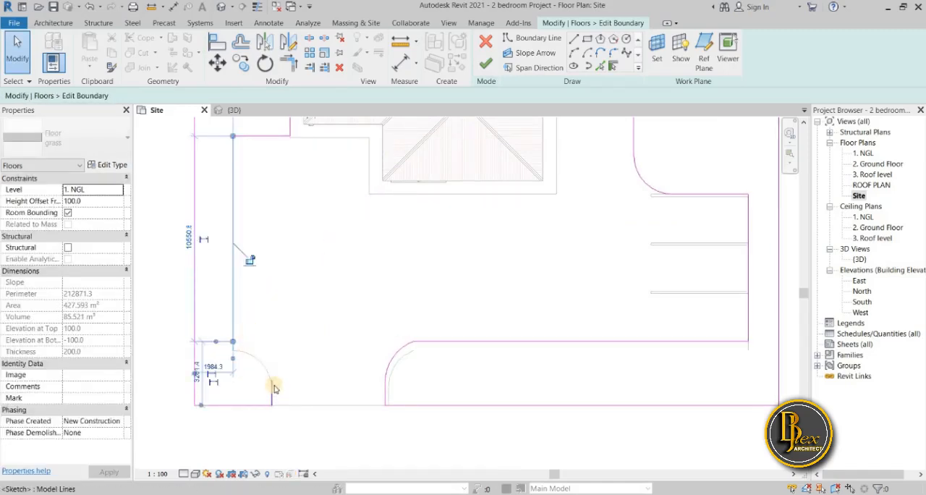
Draw a 1984.3 mm horizontal boundary line from the shortened line's end and trim it to a corner with the entrance's west edge
left_click(260, 333)
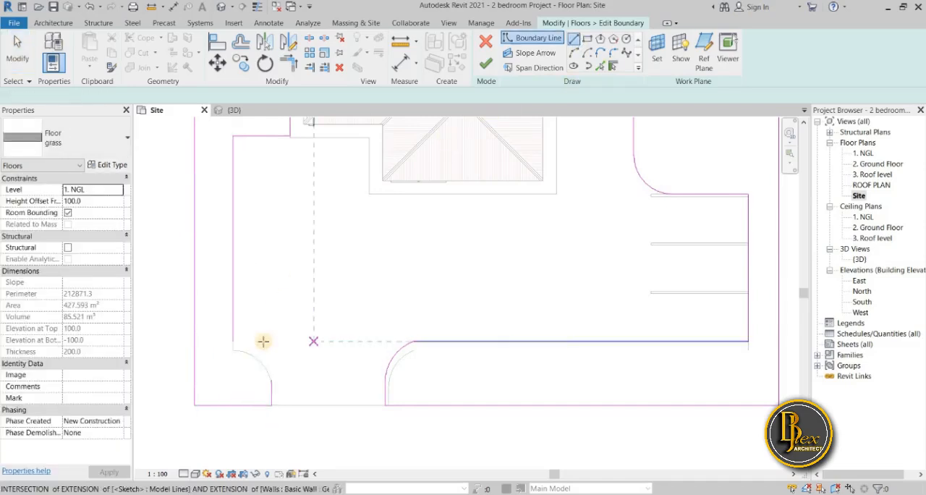
left_click(240, 342)
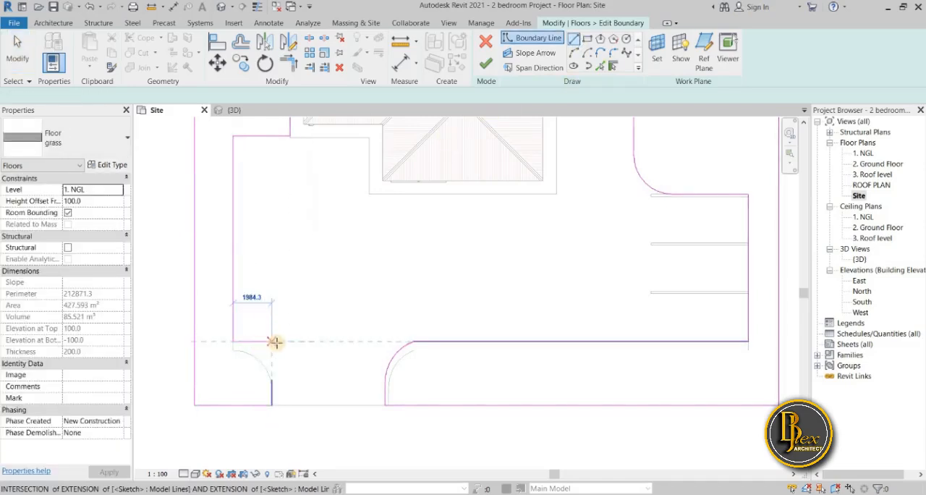
left_click(288, 347)
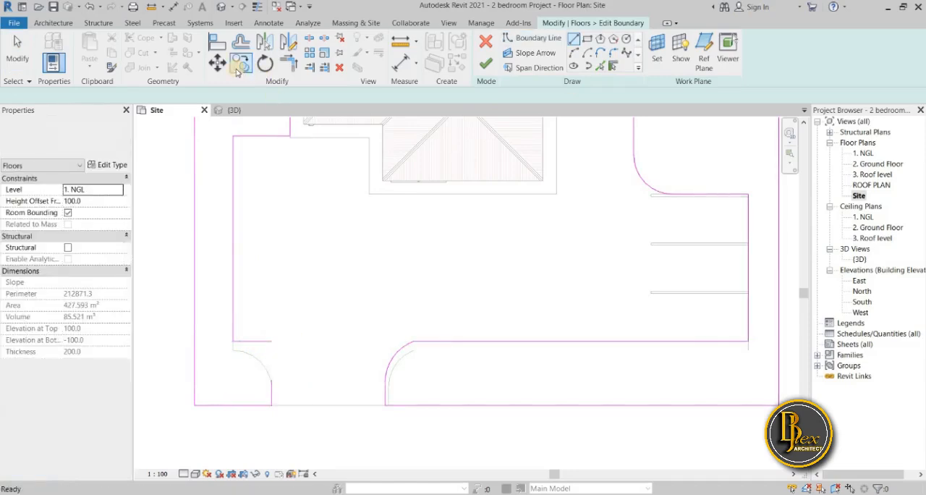
left_click(288, 63)
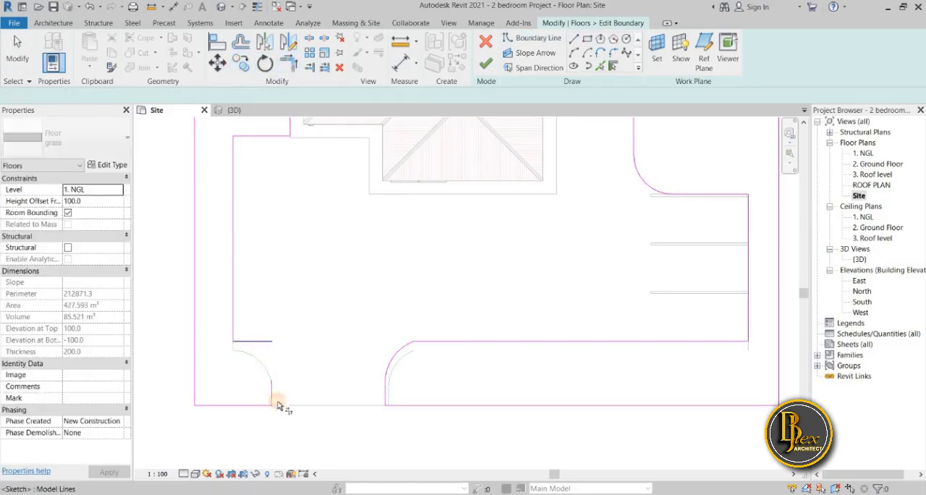
scroll(296, 360, "up", 2)
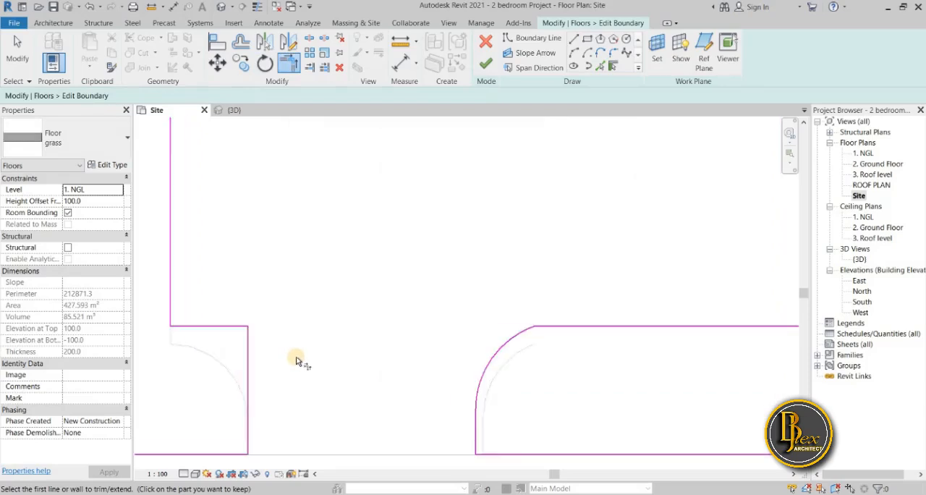
key("Escape")
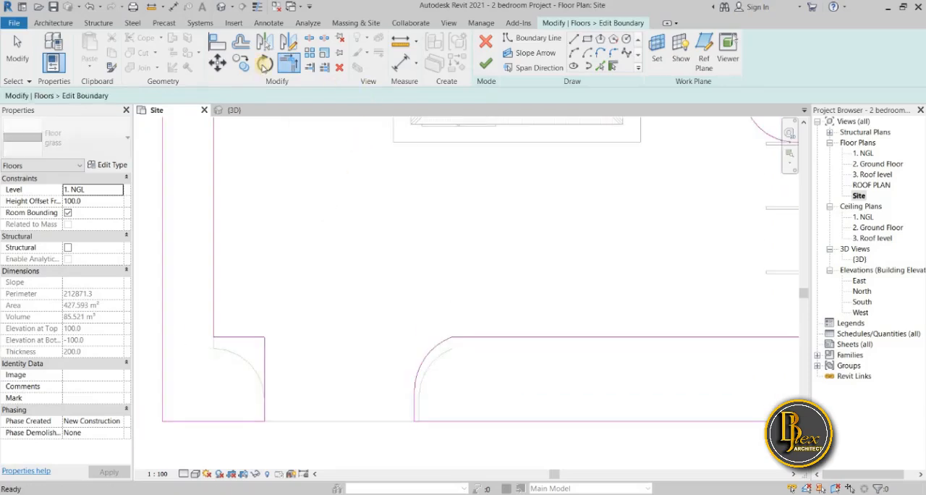
Round the new boundary corner west of the entrance with a fillet arc of about 1660 mm radius
left_click(549, 65)
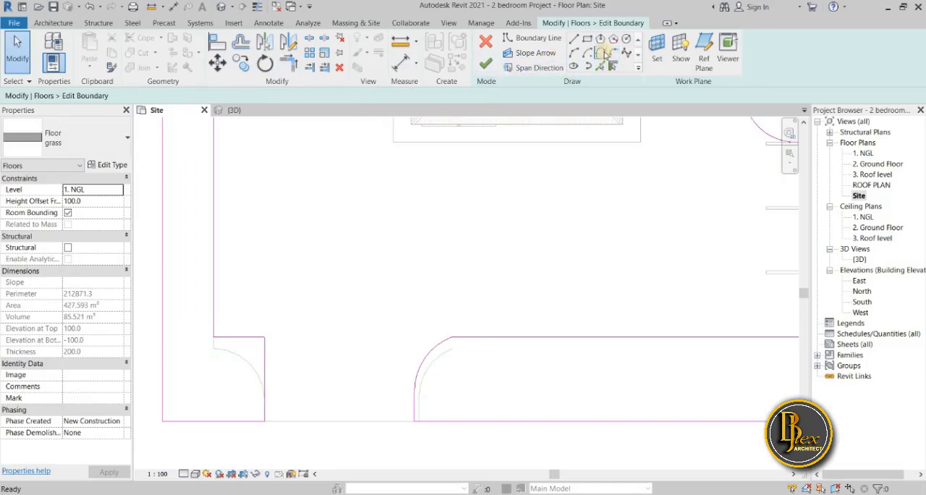
left_click(613, 53)
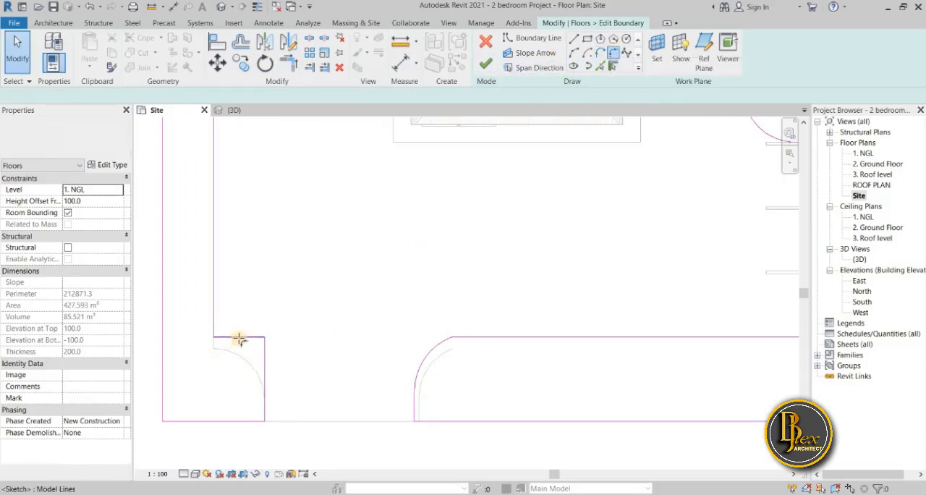
left_click(265, 381)
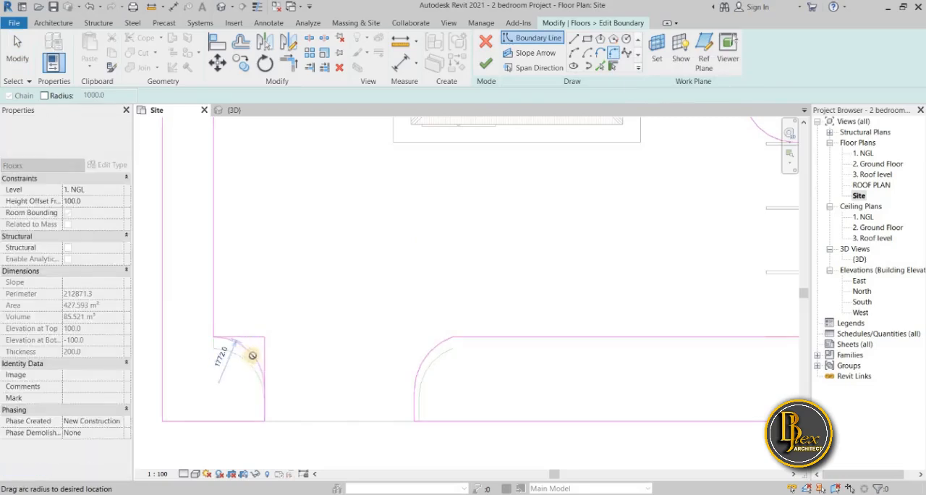
scroll(255, 354, "up", 1)
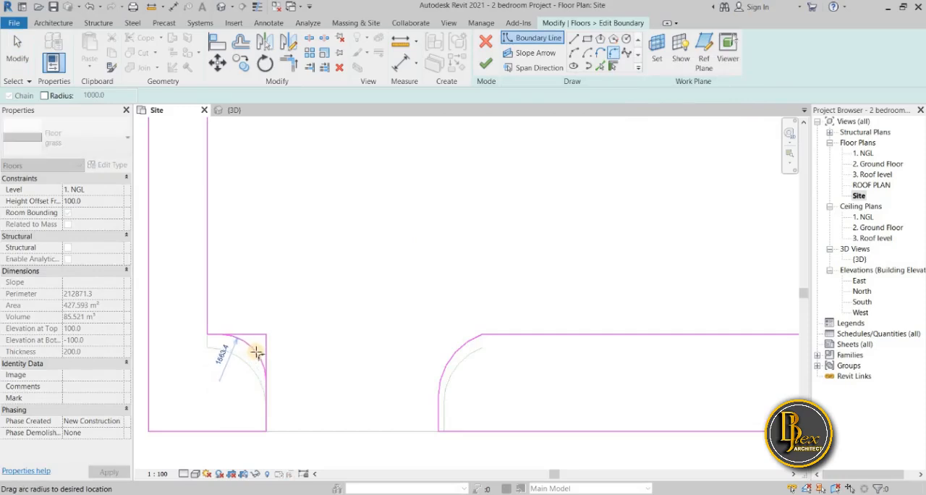
left_click(269, 365)
scroll(321, 375, "down", 1)
scroll(405, 416, "down", 2)
scroll(383, 419, "up", 2)
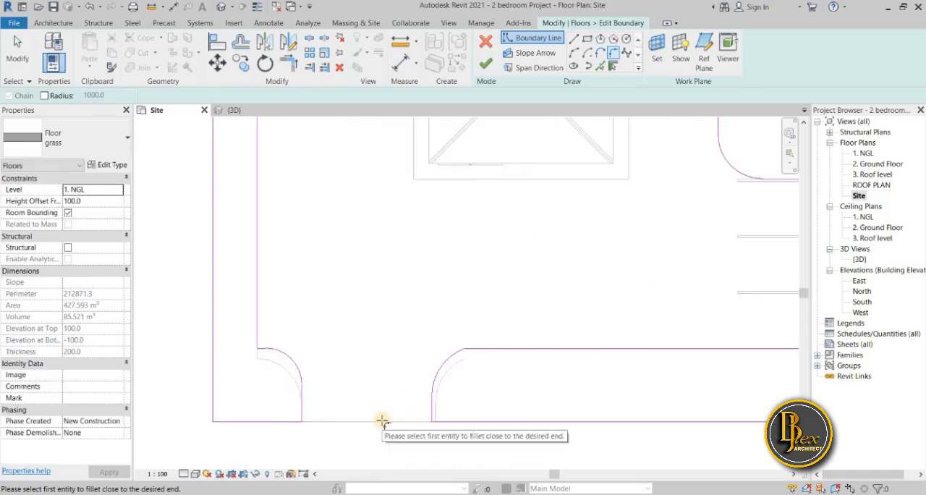
Finish the boundary sketch of the grass floor and deselect the floor
key("Escape")
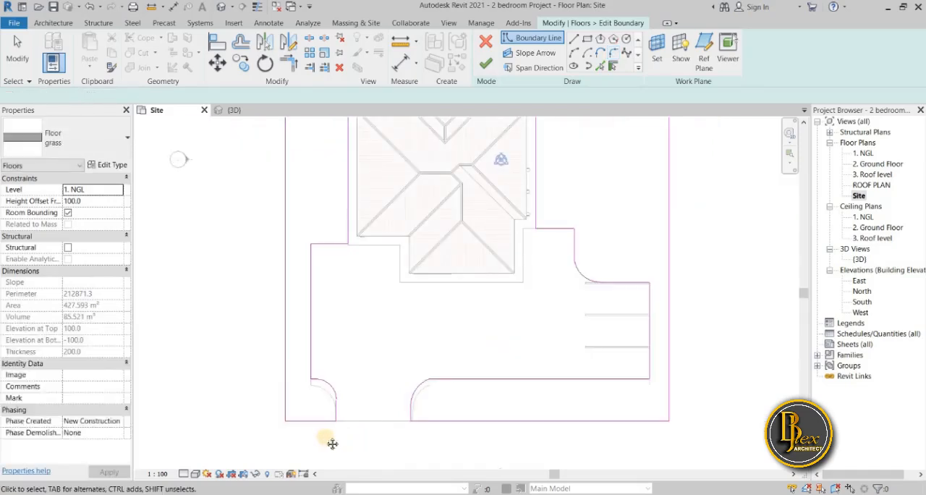
middle_click_drag(333, 444, 292, 439)
scroll(291, 439, "down", 1)
key("Escape")
left_click(485, 61)
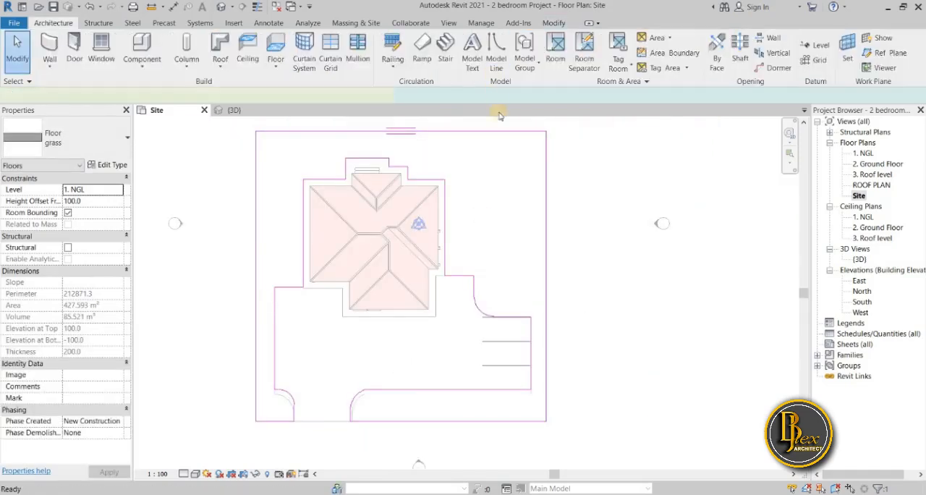
left_click(737, 358)
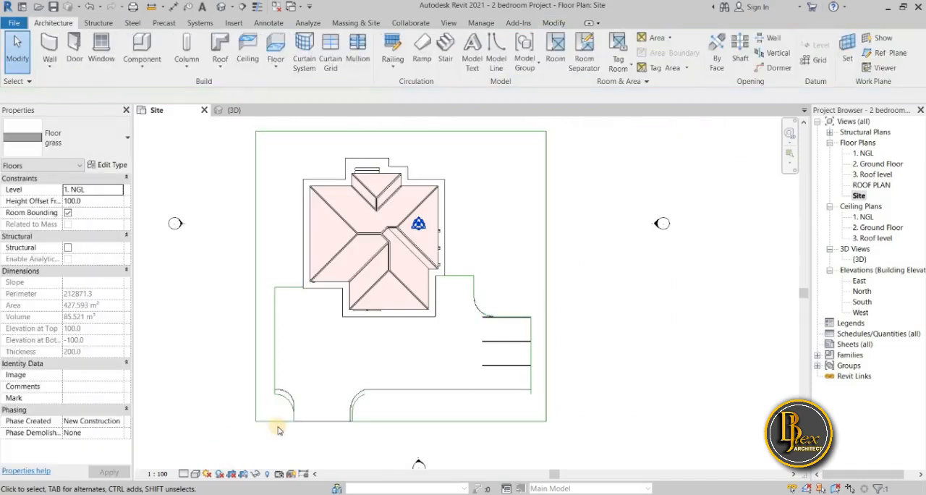
Select the whole site, filter the selection down to the Lines category only, and delete those detail lines
scroll(283, 388, "up", 3)
scroll(293, 390, "down", 4)
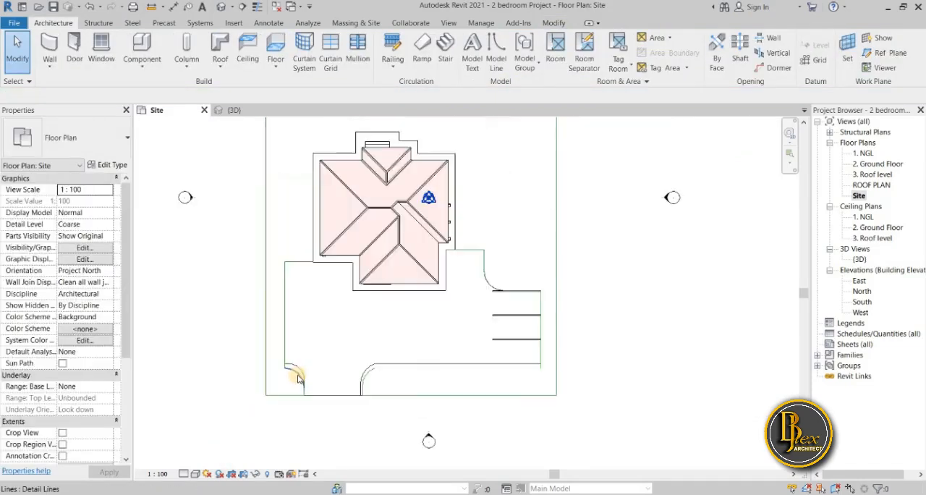
scroll(296, 395, "down", 2)
left_click_drag(241, 424, 489, 343)
left_click(544, 338)
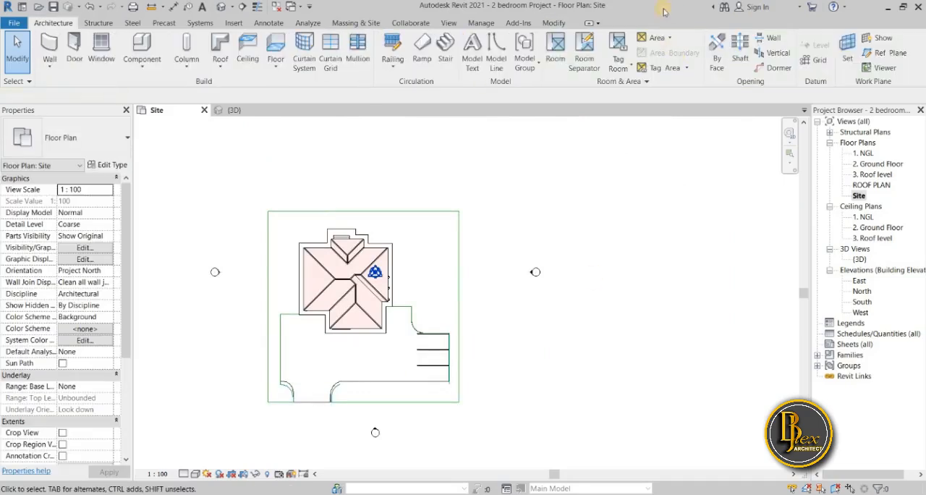
left_click_drag(239, 431, 503, 197)
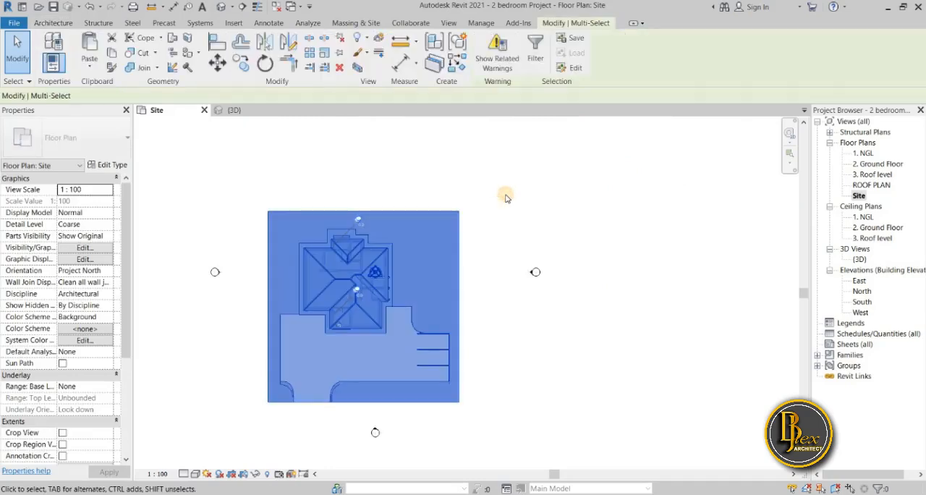
left_click(536, 55)
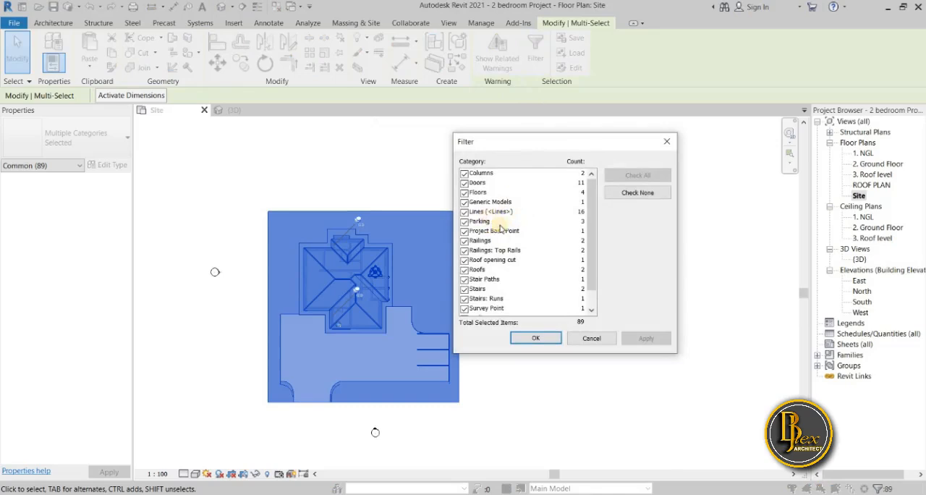
left_click(637, 192)
left_click(464, 212)
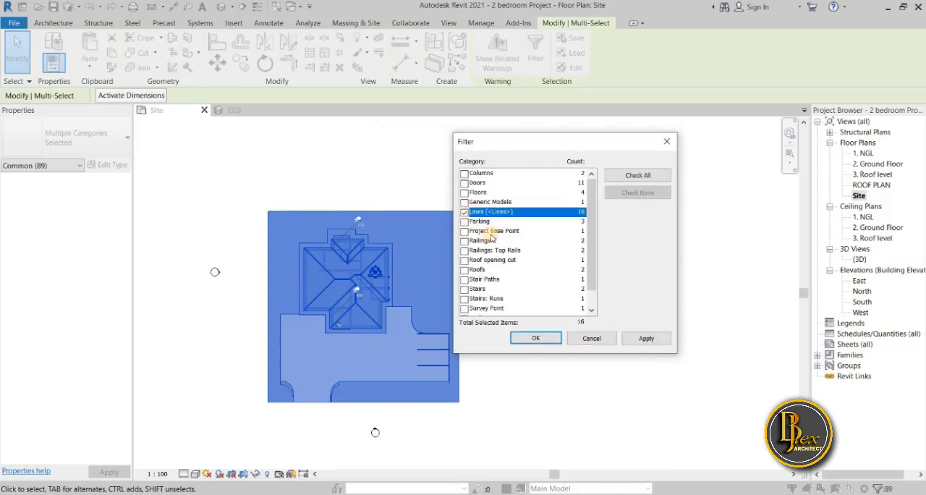
left_click(644, 339)
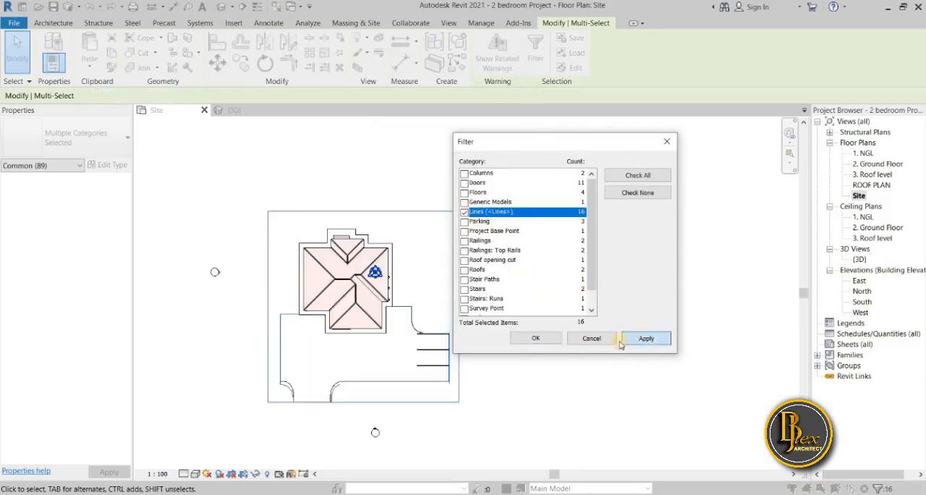
left_click(537, 338)
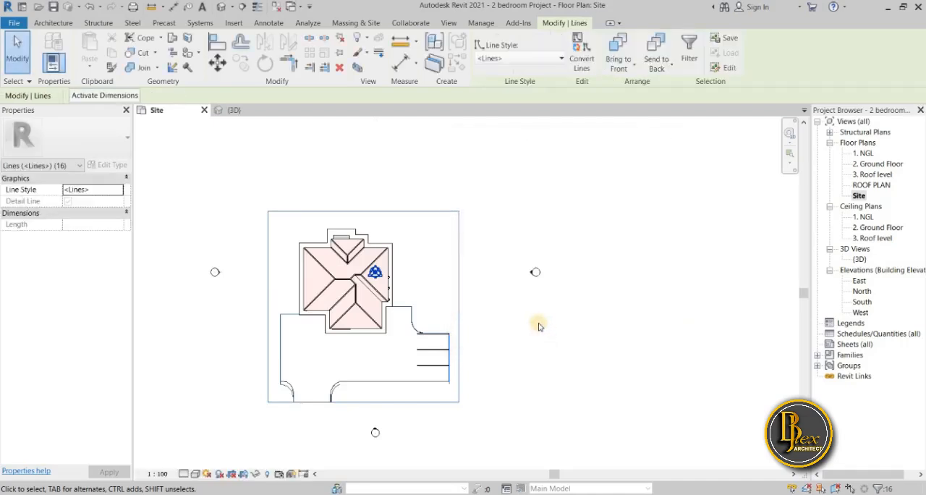
right_click(494, 310)
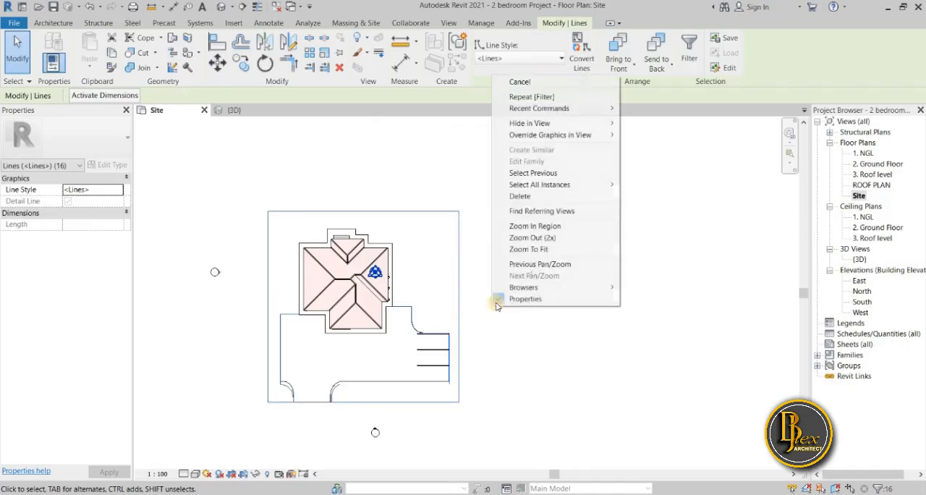
left_click(515, 197)
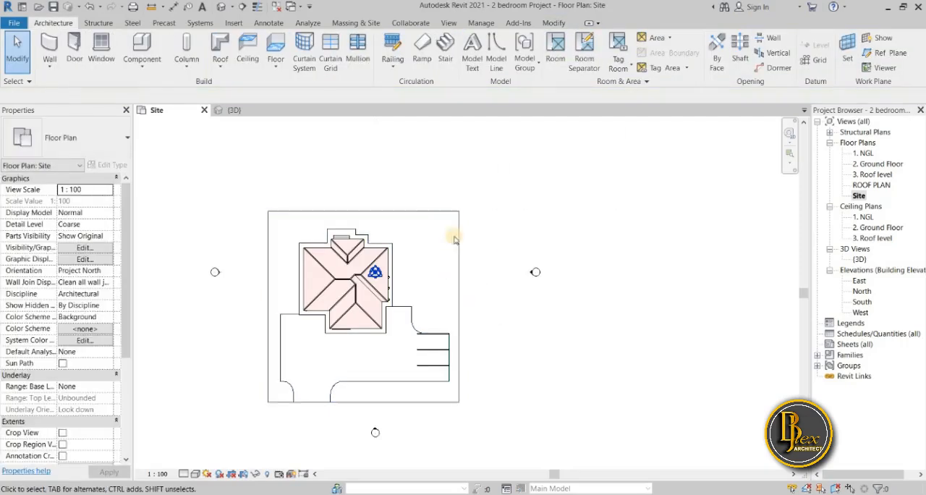
Examine the grass edge and parking spaces in the Site plan and the {3D} view, and return to the Site plan
left_click_drag(232, 178, 265, 195)
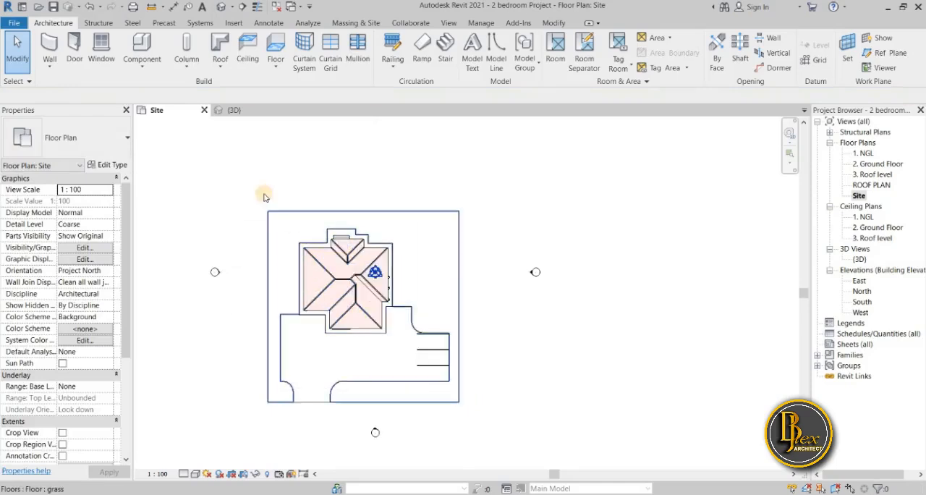
left_click(402, 275)
left_click(543, 368)
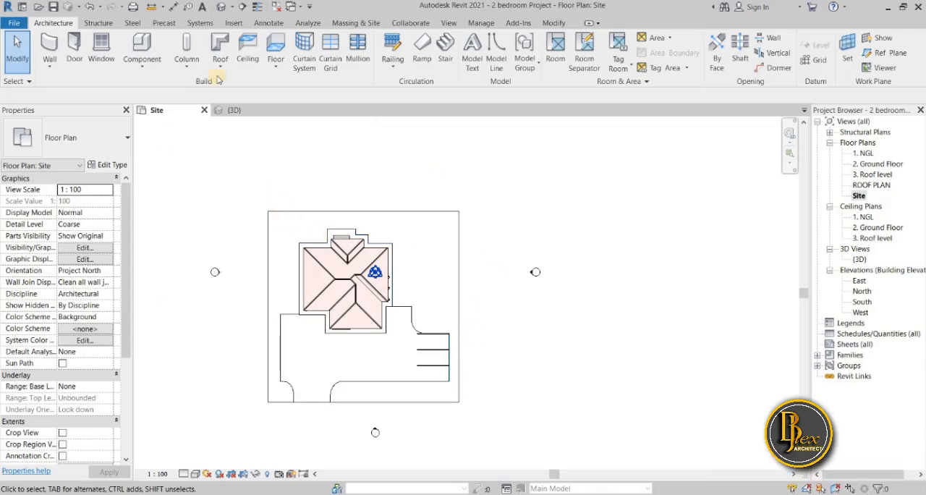
left_click(238, 112)
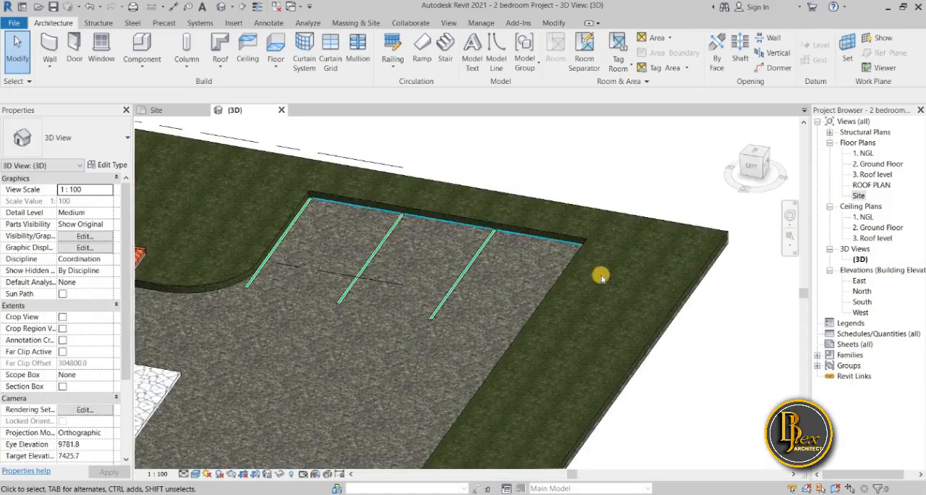
middle_click_drag(569, 284, 511, 296, "shift")
scroll(511, 296, "down", 4)
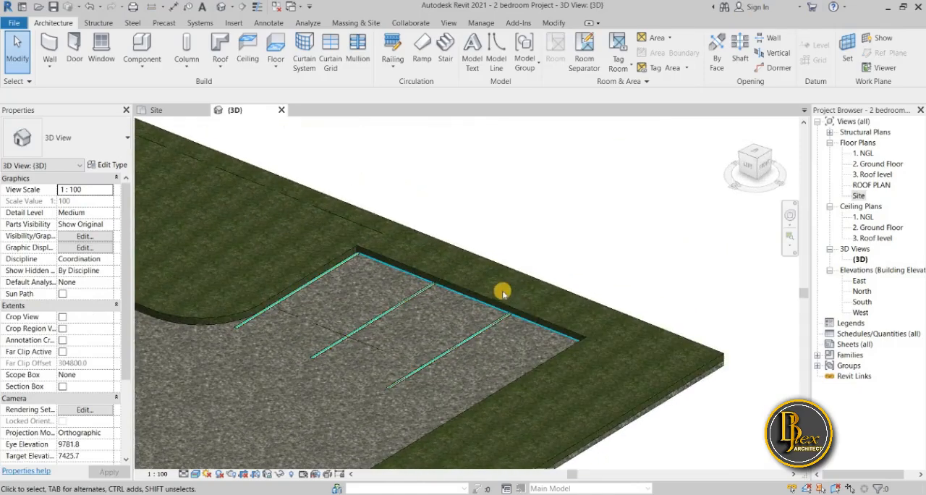
left_click(170, 112)
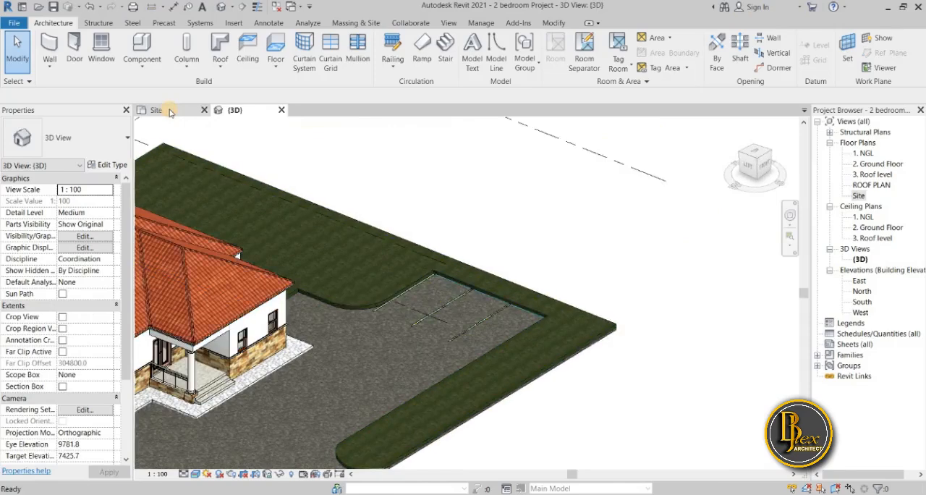
scroll(435, 344, "up", 5)
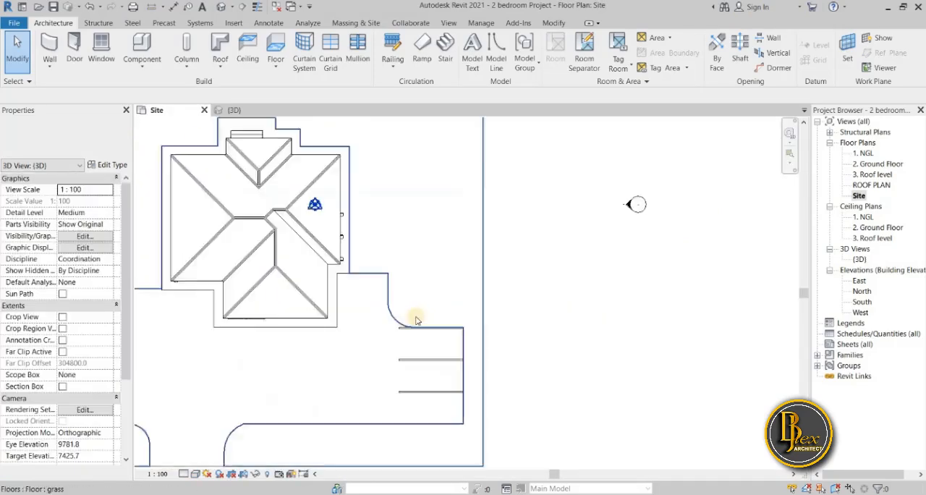
scroll(384, 362, "down", 5)
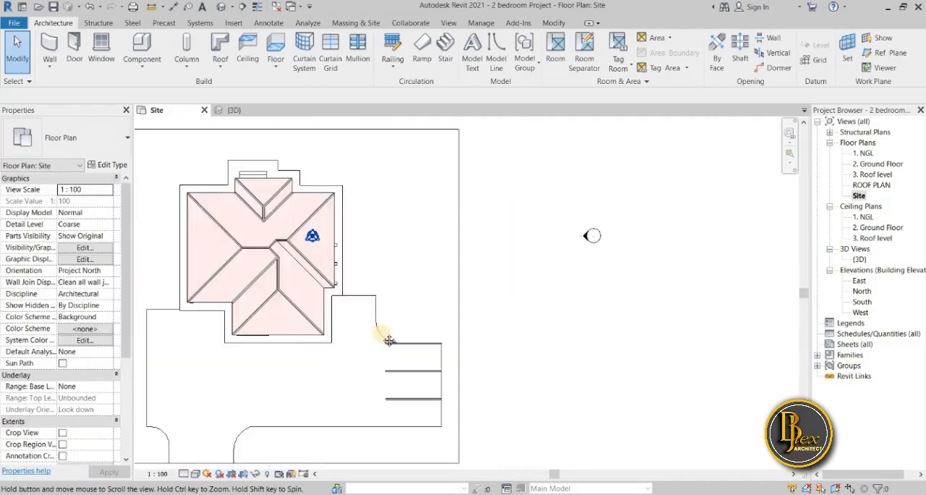
Create an in-place model in the Generic Models category, accepting the suggested name
scroll(437, 370, "up", 2)
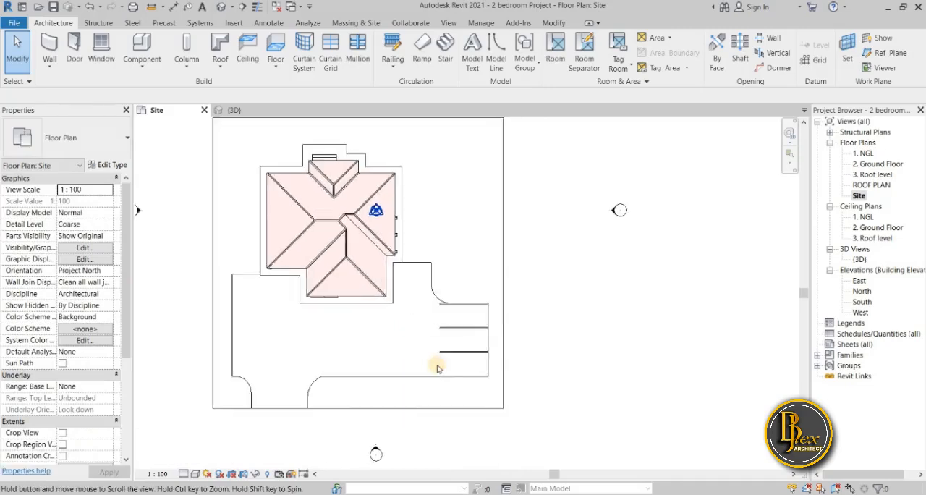
middle_click_drag(267, 378, 294, 350)
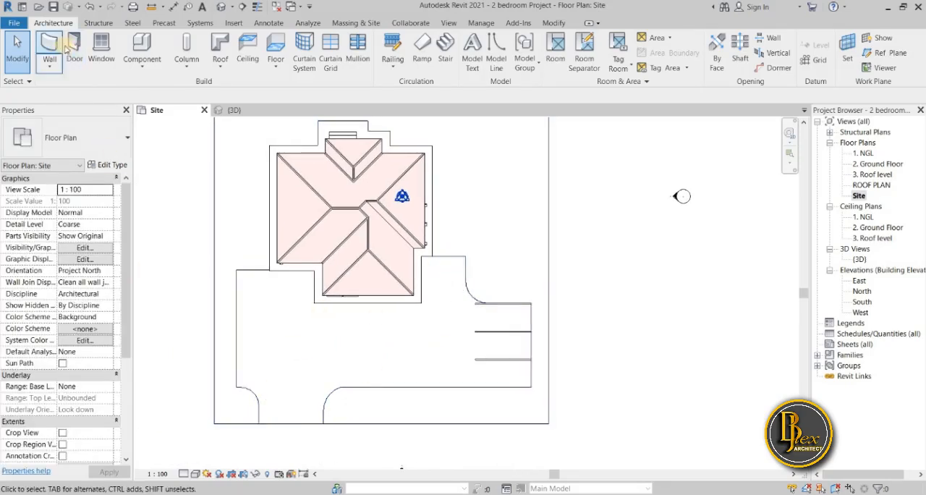
left_click(134, 66)
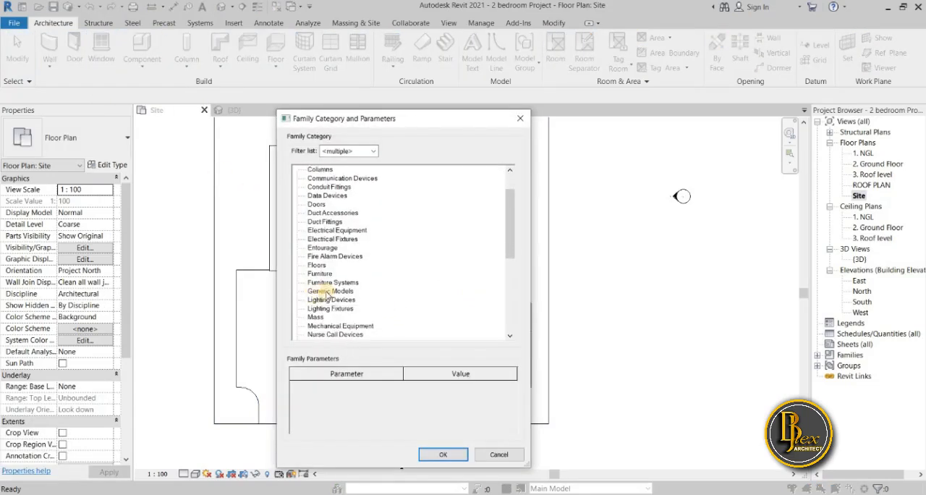
left_click(330, 291)
left_click(454, 454)
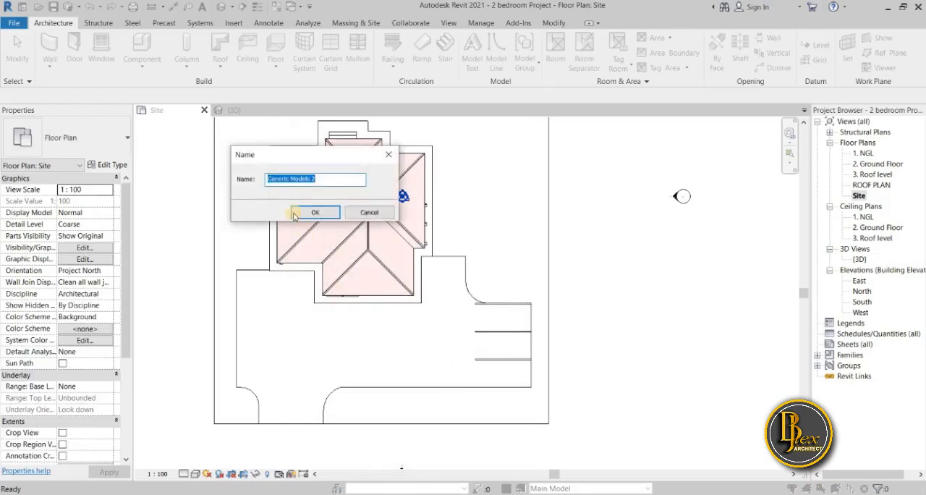
left_click(304, 213)
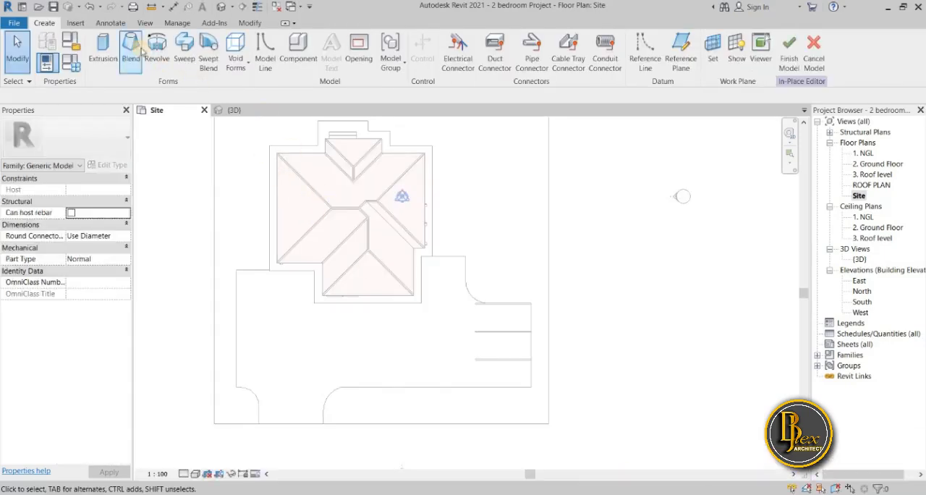
Start a sweep with a sketched path and assign it the Gypsum Wall Board material
left_click(184, 46)
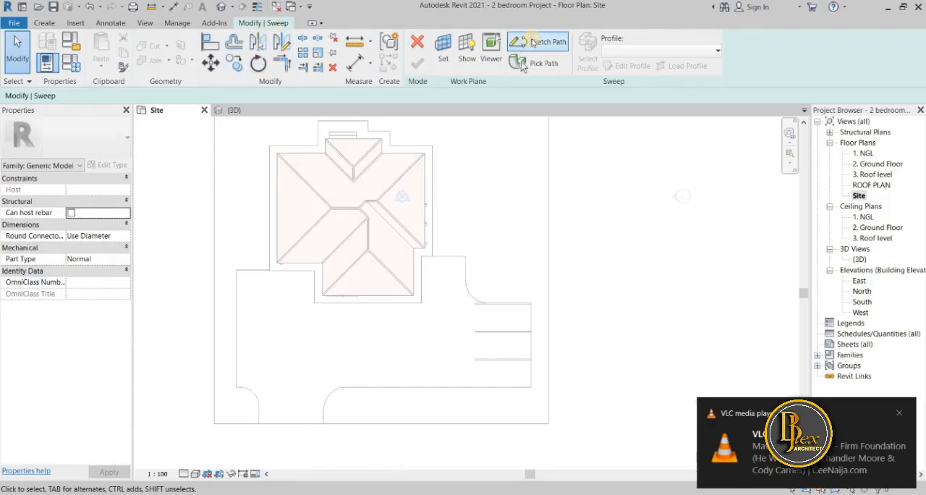
left_click(532, 45)
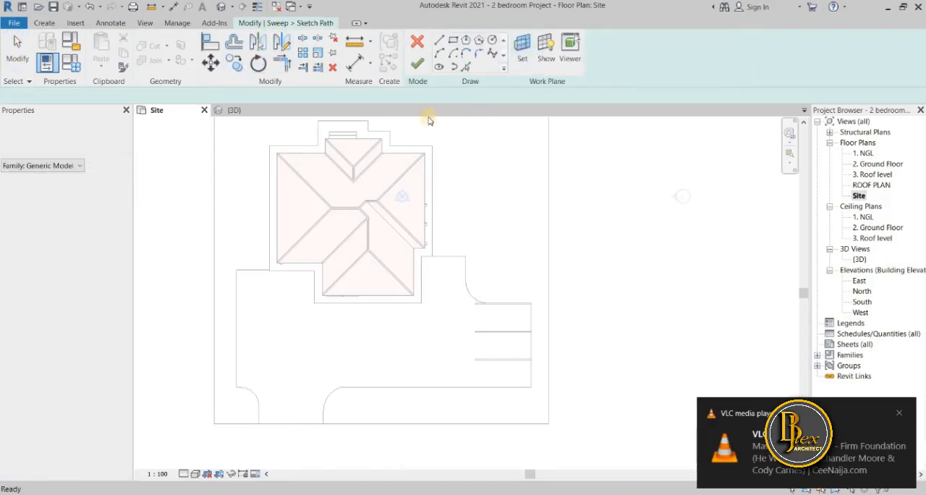
left_click(118, 248)
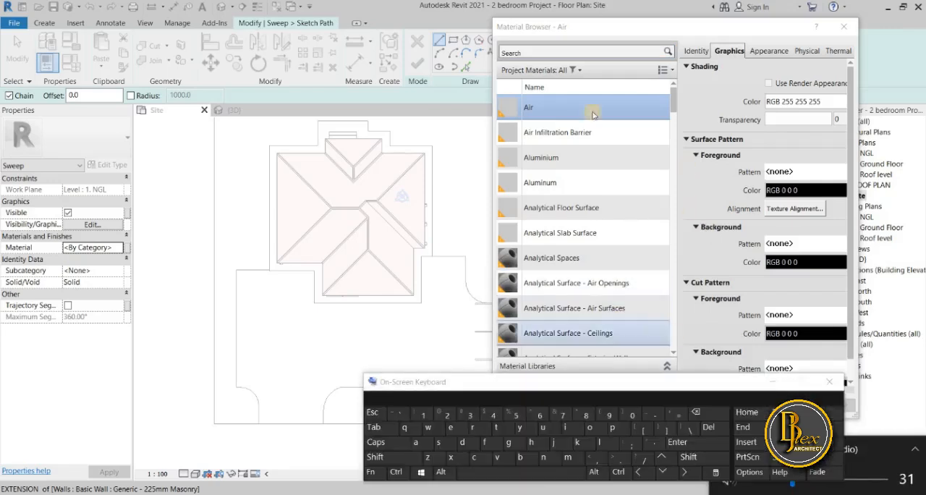
left_click(509, 443)
left_click(526, 430)
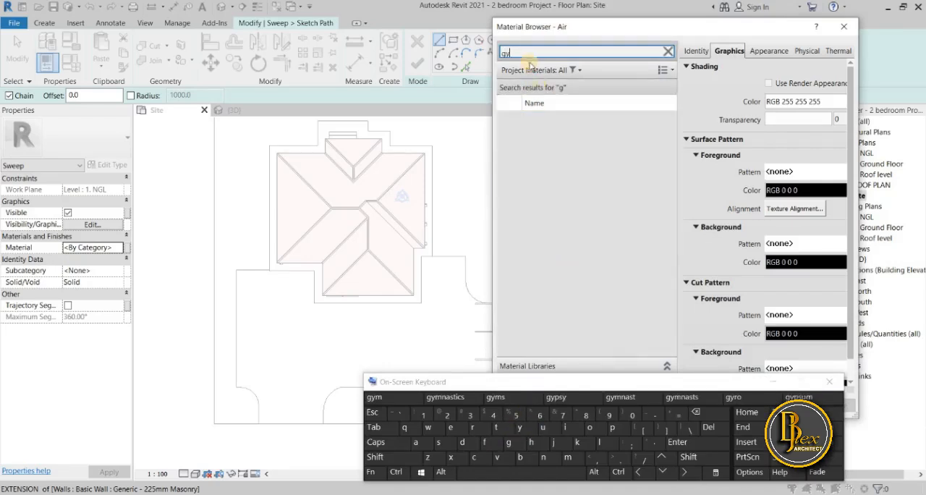
left_click(775, 382)
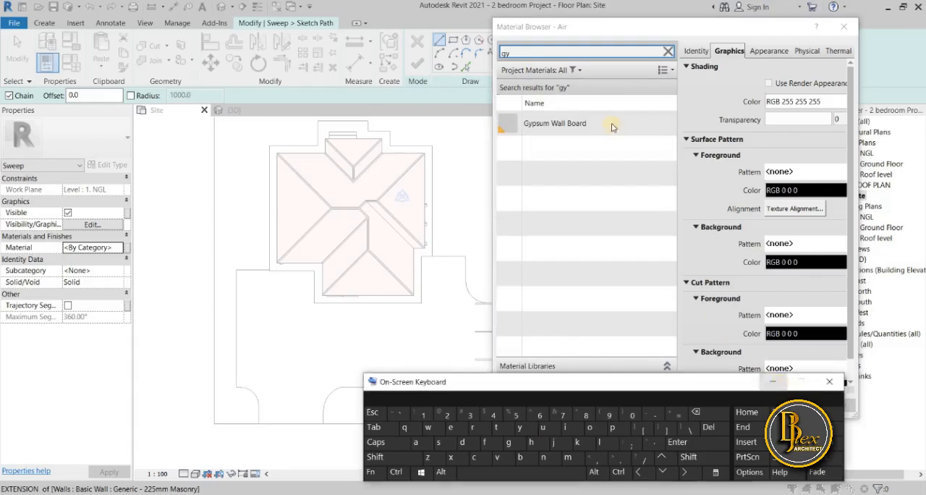
left_click(556, 123)
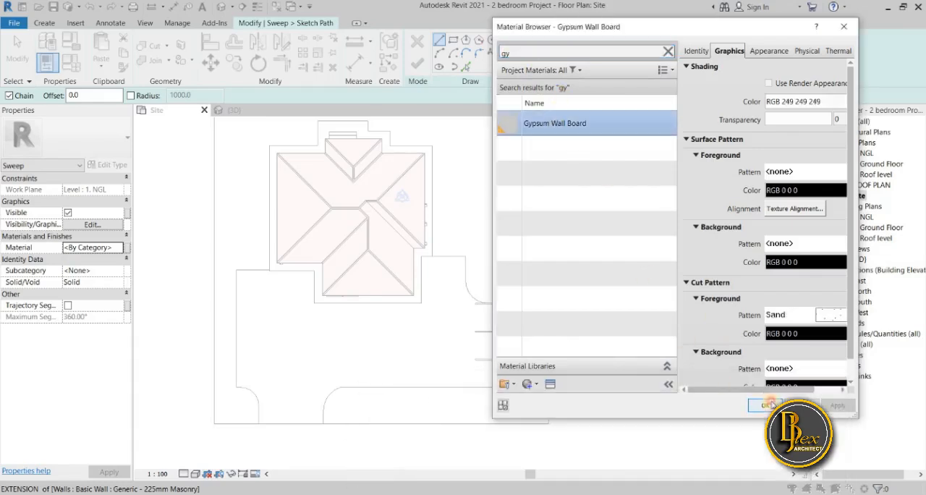
left_click(770, 404)
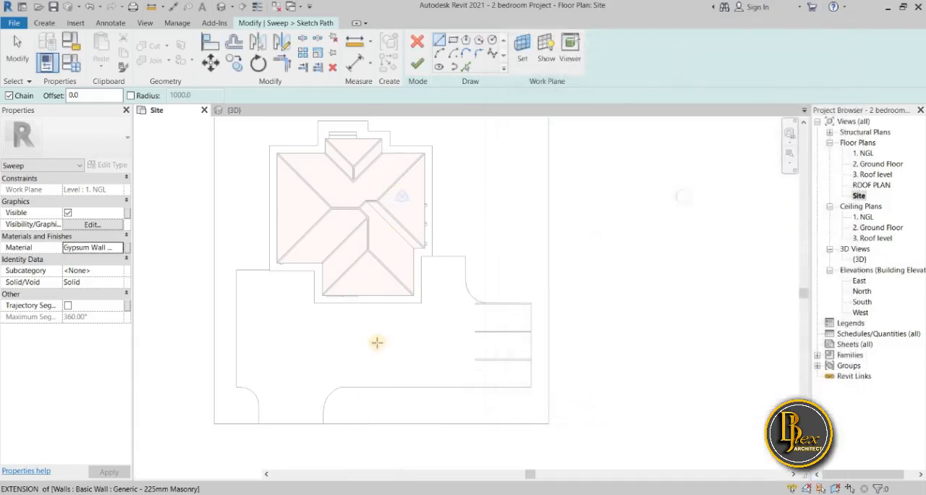
Pick path lines from the grass edges south and east of the parking, the rounded corner north of it, and the two edges leading to the house
left_click(465, 66)
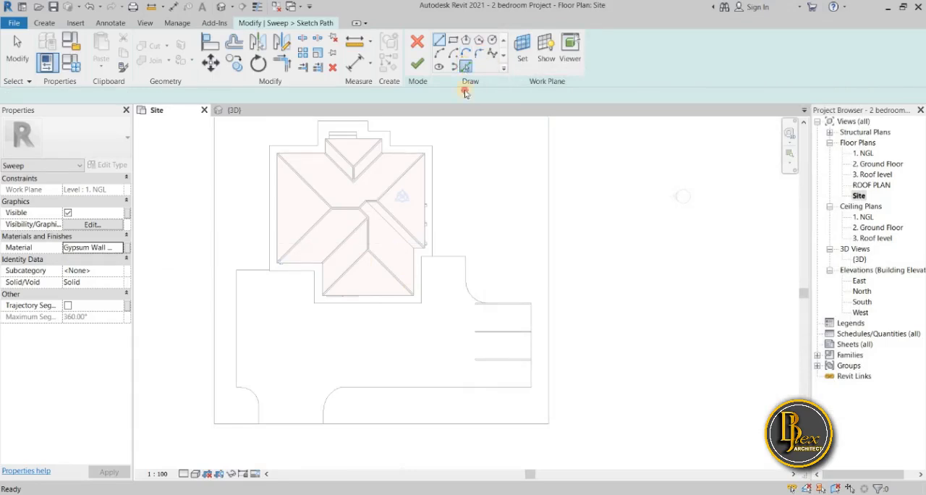
left_click(461, 387)
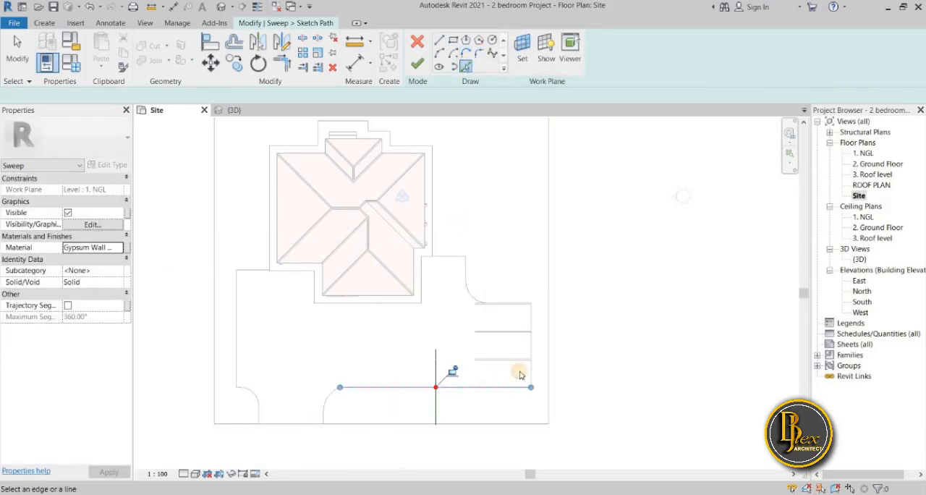
left_click(532, 370)
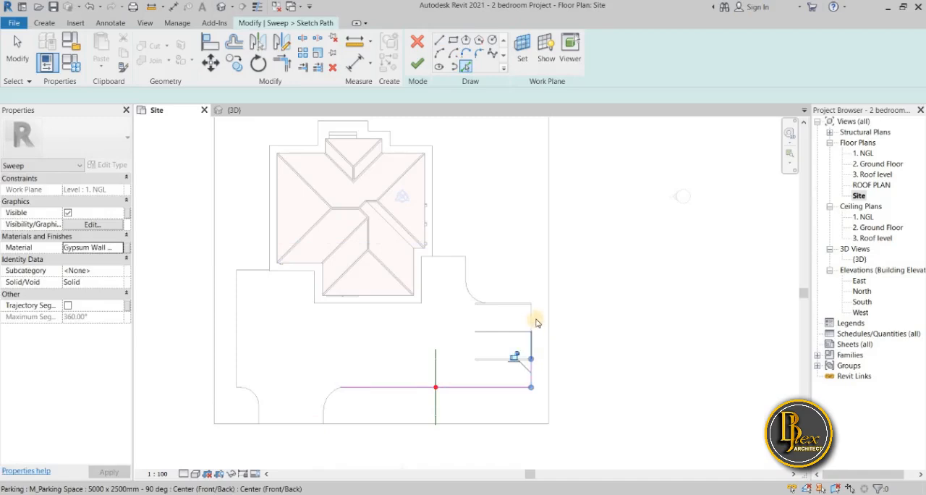
left_click(467, 269)
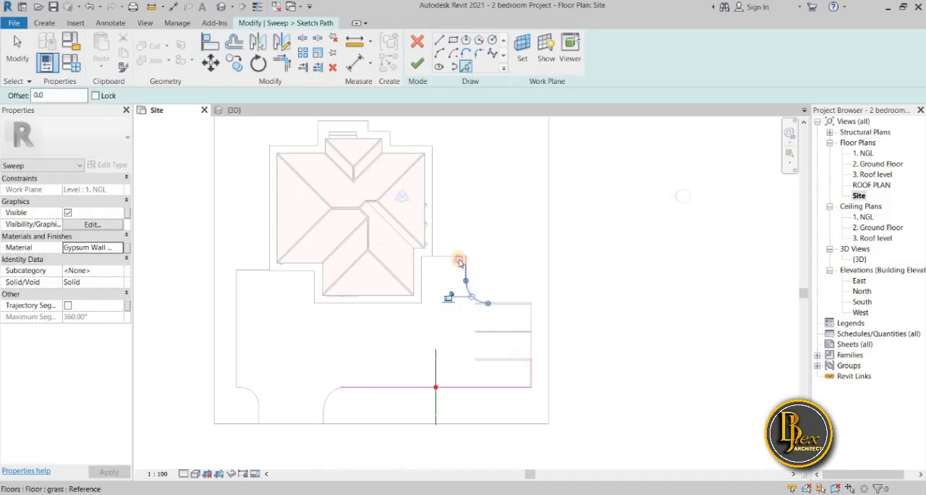
left_click(467, 268)
scroll(437, 259, "up", 2)
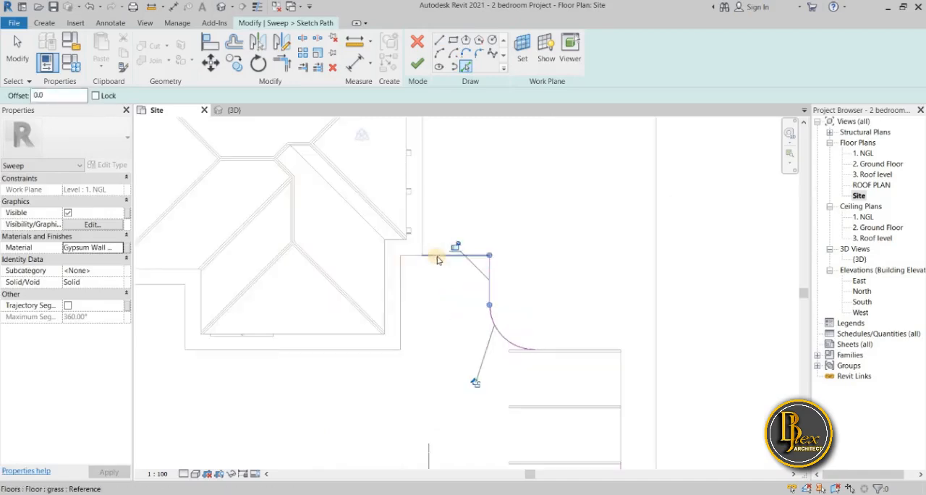
left_click(432, 257)
Add the rounded grass corner east of the entrance and its short straight edge down to the site boundary to the sweep path
scroll(387, 372, "down", 2)
middle_click_drag(389, 372, 441, 289)
left_click(317, 412)
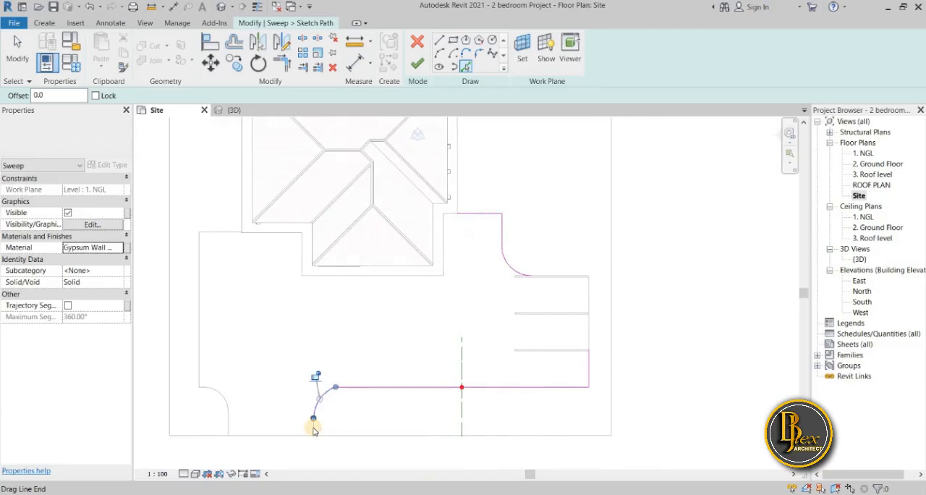
scroll(313, 431, "up", 3)
left_click(307, 429)
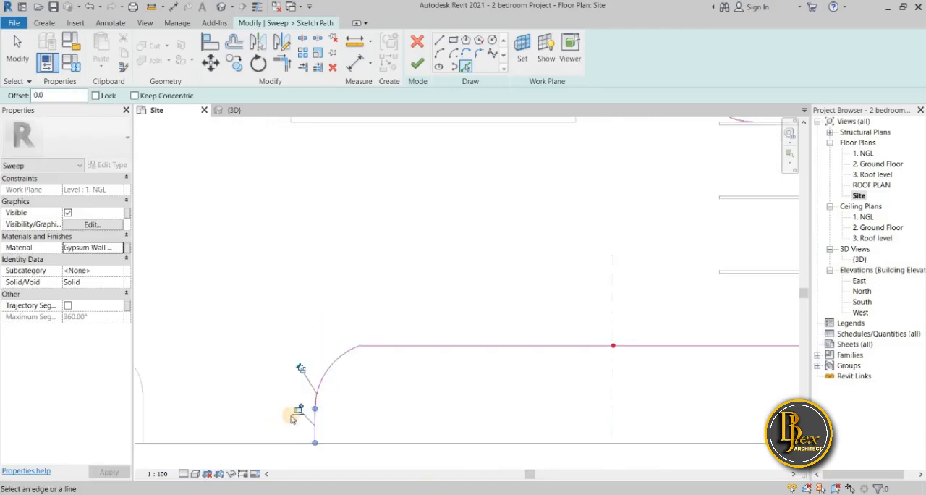
scroll(379, 393, "down", 2)
scroll(341, 449, "down", 3)
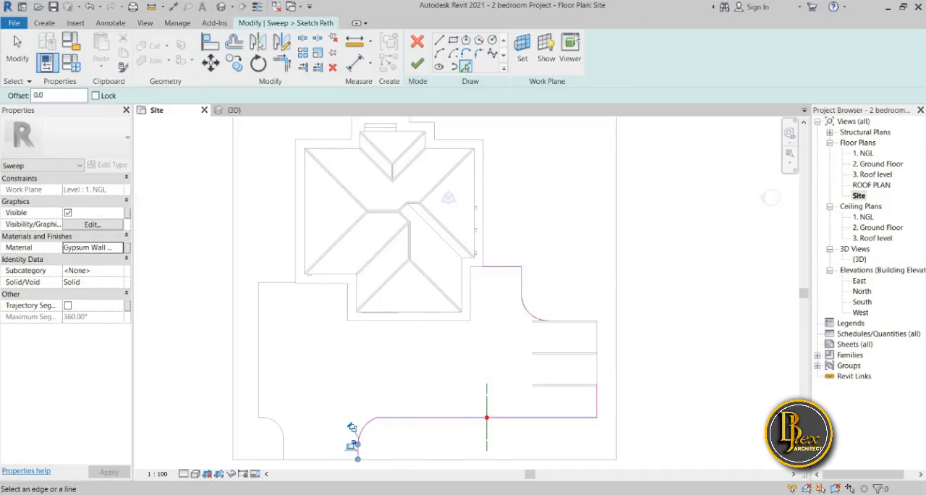
Examine the picked sweep path along the driveway and parking in the {3D} view, and return to the Site plan
left_click(235, 110)
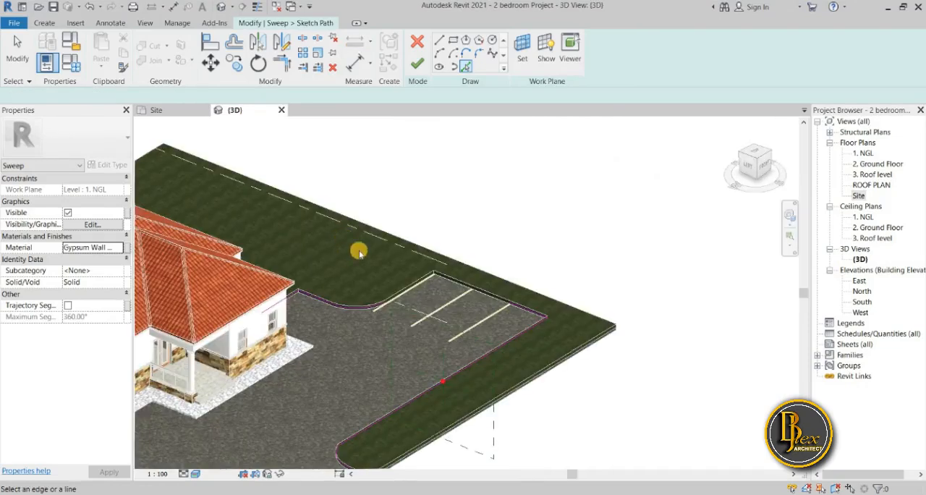
scroll(351, 256, "down", 1)
middle_click_drag(324, 335, 348, 303)
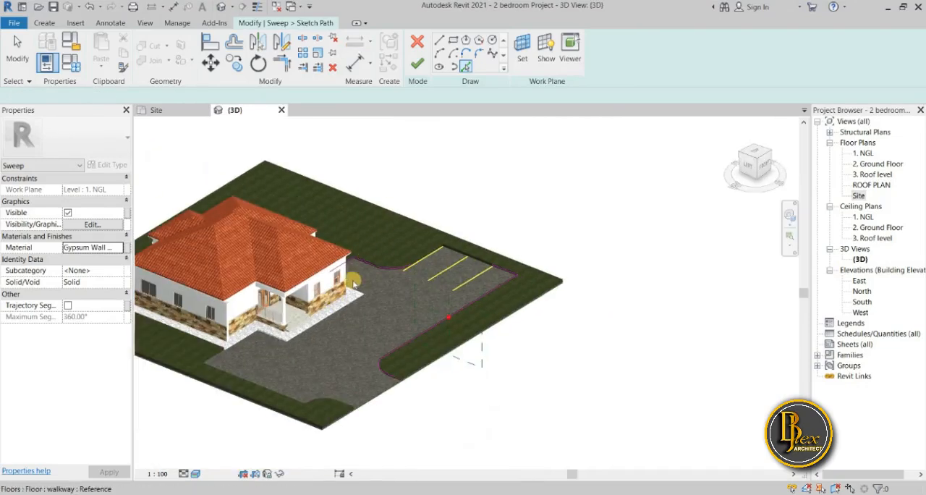
scroll(354, 280, "up", 4)
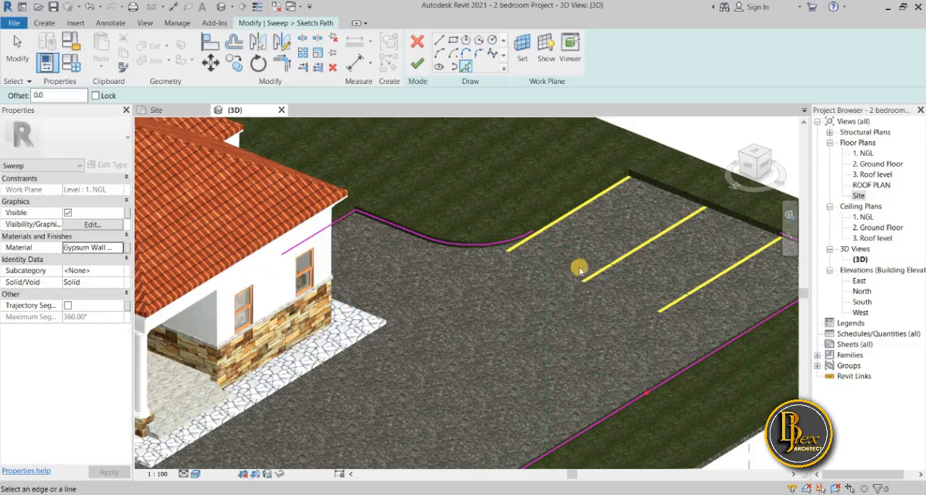
scroll(309, 353, "down", 3)
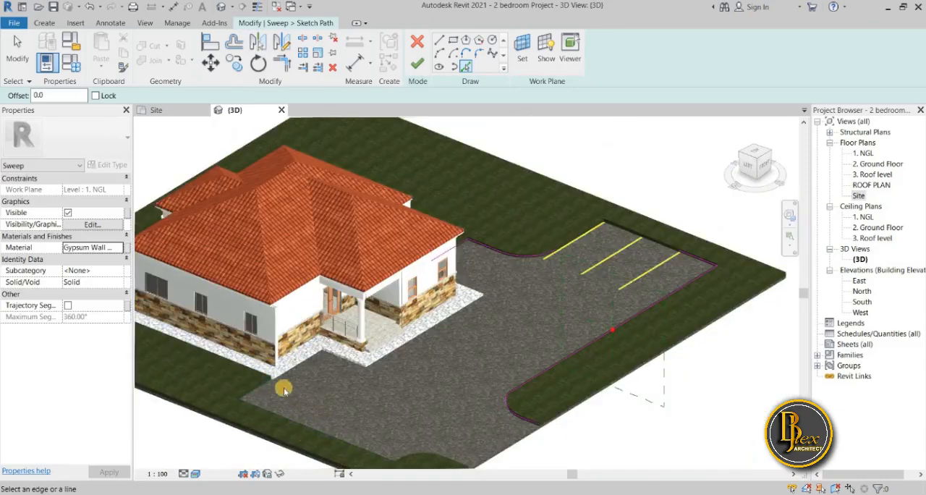
scroll(276, 377, "up", 3)
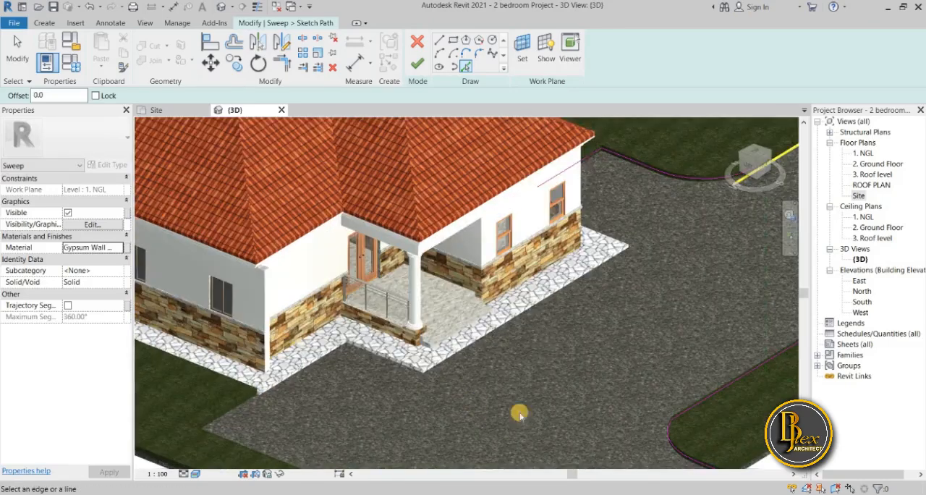
left_click(156, 110)
Pick the grass edge along the north side of the parking spaces as a path line continuing from the rounded corner
scroll(569, 300, "up", 4)
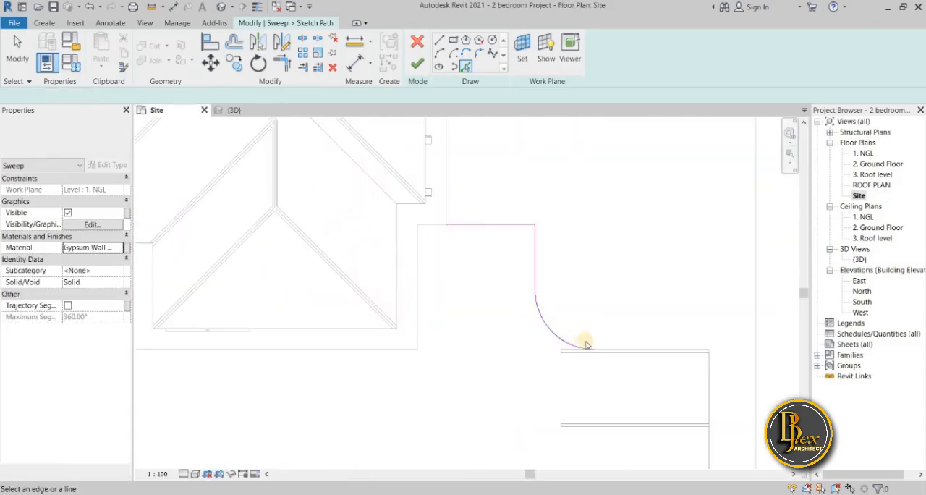
scroll(606, 353, "up", 4)
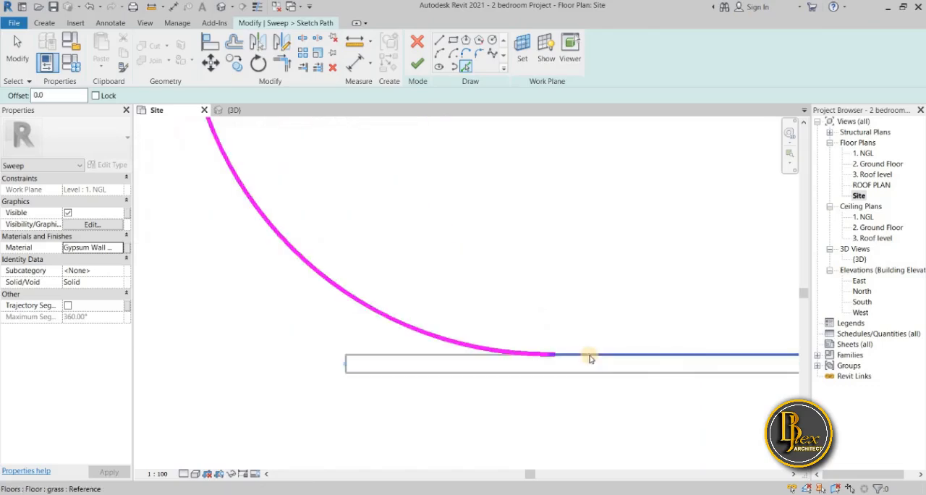
left_click(559, 357)
middle_click_drag(559, 391, 245, 233)
scroll(245, 233, "down", 3)
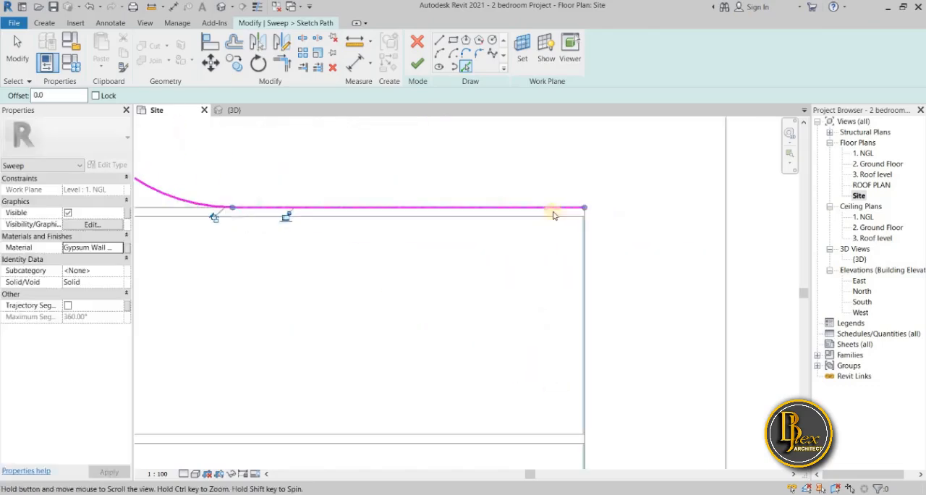
scroll(585, 215, "up", 2)
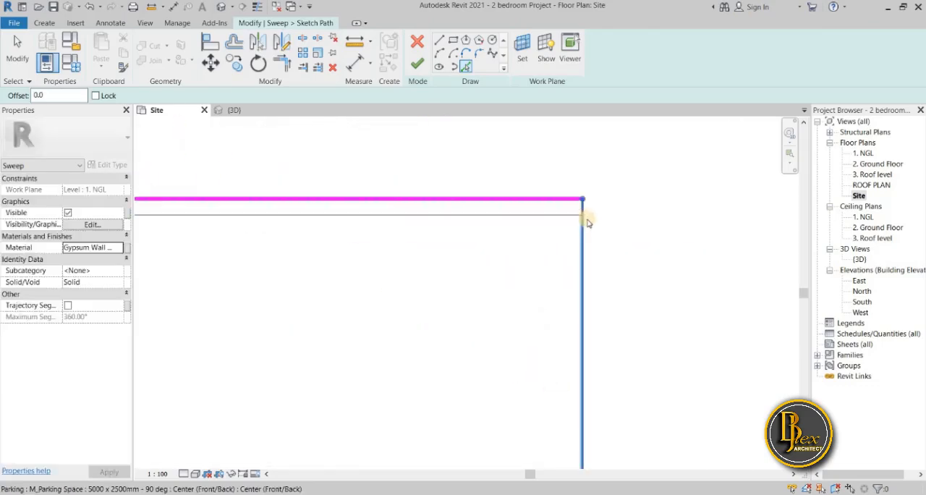
scroll(603, 243, "down", 4)
scroll(602, 299, "down", 3)
left_click(599, 280)
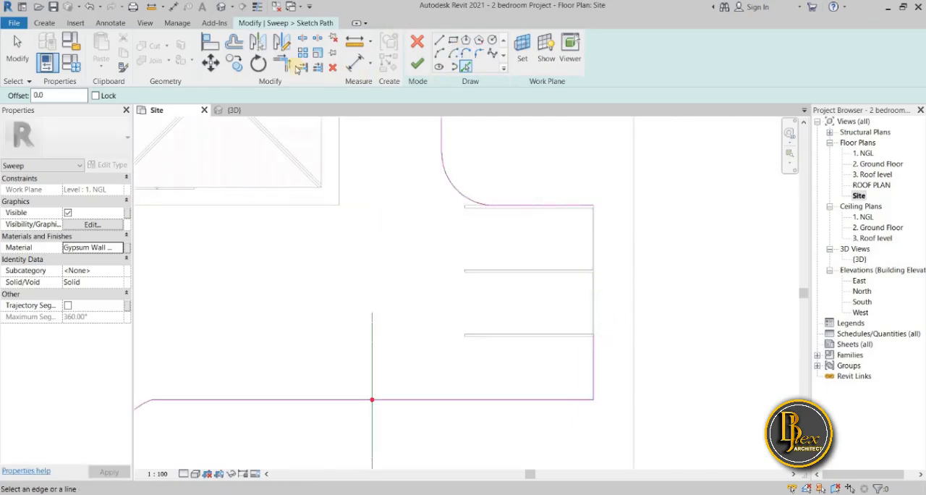
Trim/extend the path lines north and east of the parking spaces to meet in a corner
left_click(280, 69)
left_click(569, 208)
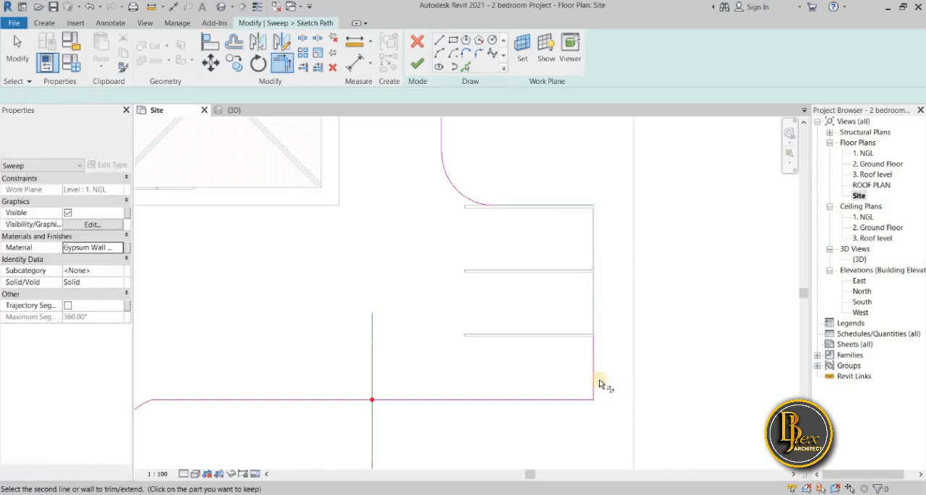
left_click(595, 379)
scroll(514, 375, "down", 1)
middle_click_drag(511, 376, 578, 283)
scroll(579, 283, "down", 3)
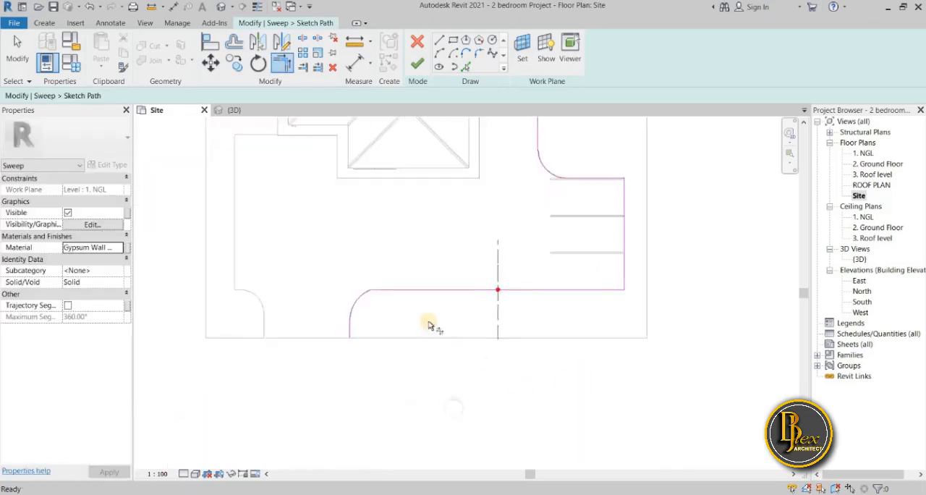
Check the continuous path from the entrance to the house and finish the sweep path sketch
middle_click_drag(227, 333, 223, 359)
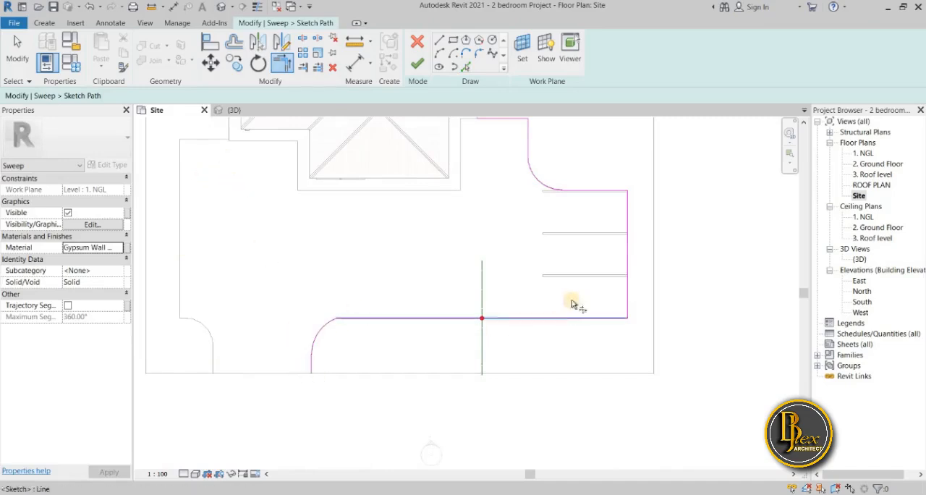
scroll(471, 372, "down", 1)
scroll(467, 372, "down", 1)
middle_click_drag(466, 372, 451, 376)
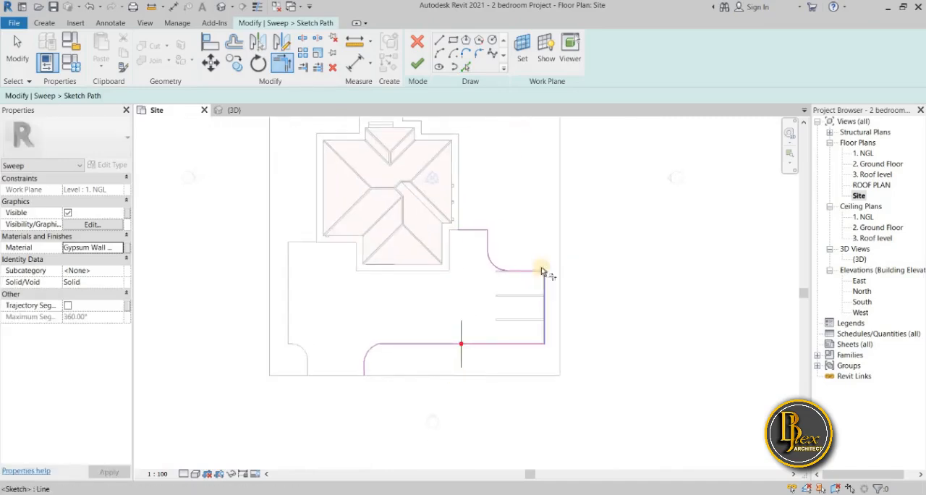
left_click(414, 64)
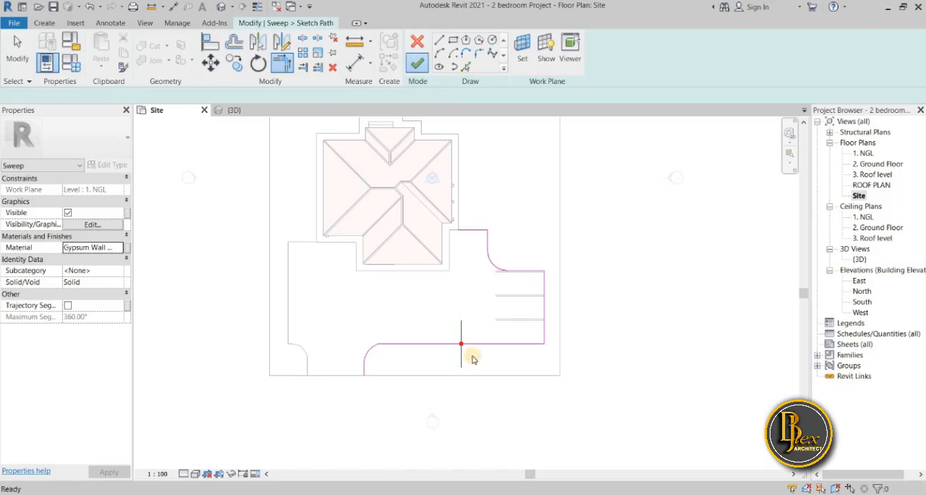
Open the sweep's profile for sketching in the East elevation, at the profile plane on the grass edge
double_click(461, 342)
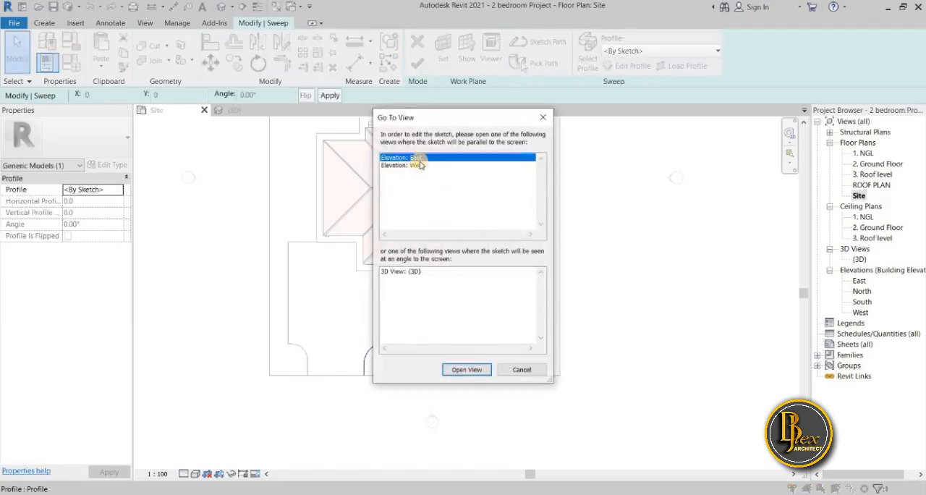
left_click(477, 370)
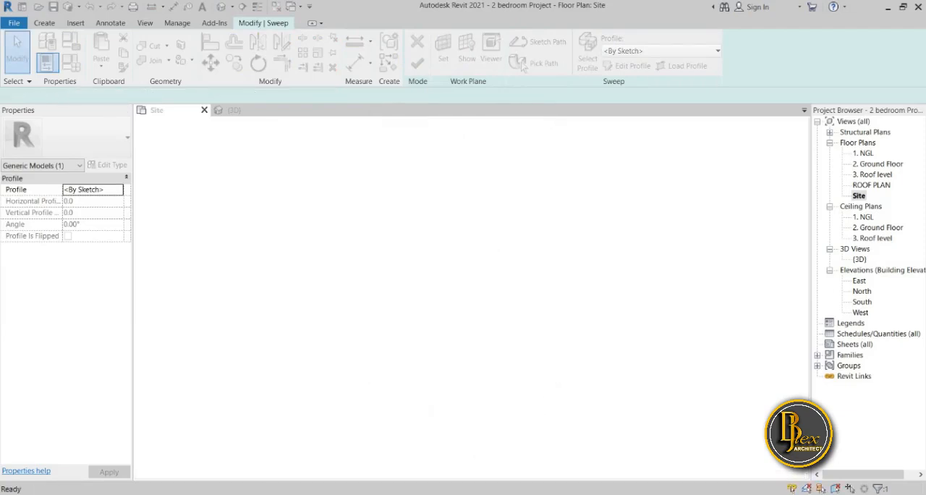
key("XF86AudioLowerVolume")
key("XF86AudioLowerVolume")
key("XF86AudioLowerVolume")
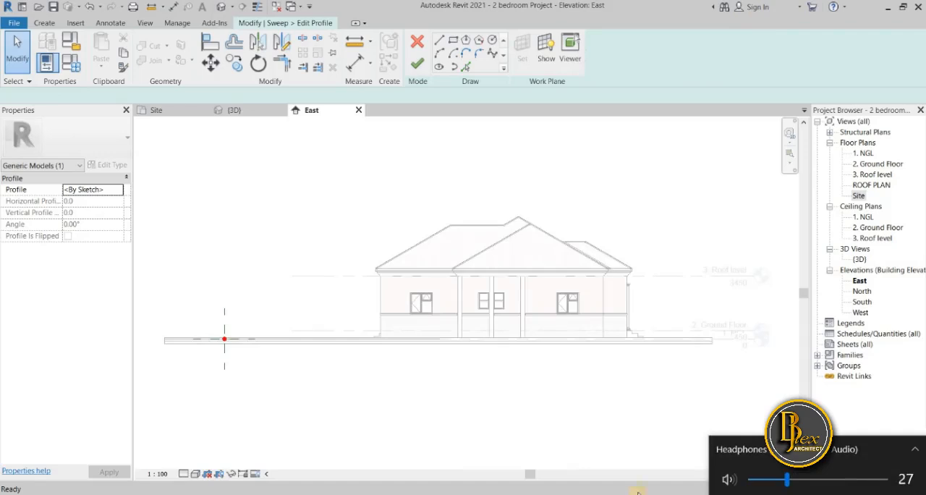
scroll(219, 337, "up", 3)
scroll(249, 357, "up", 2)
middle_click_drag(249, 357, 422, 372)
scroll(390, 341, "up", 4)
scroll(336, 325, "down", 2)
scroll(379, 332, "down", 1)
scroll(442, 335, "down", 2)
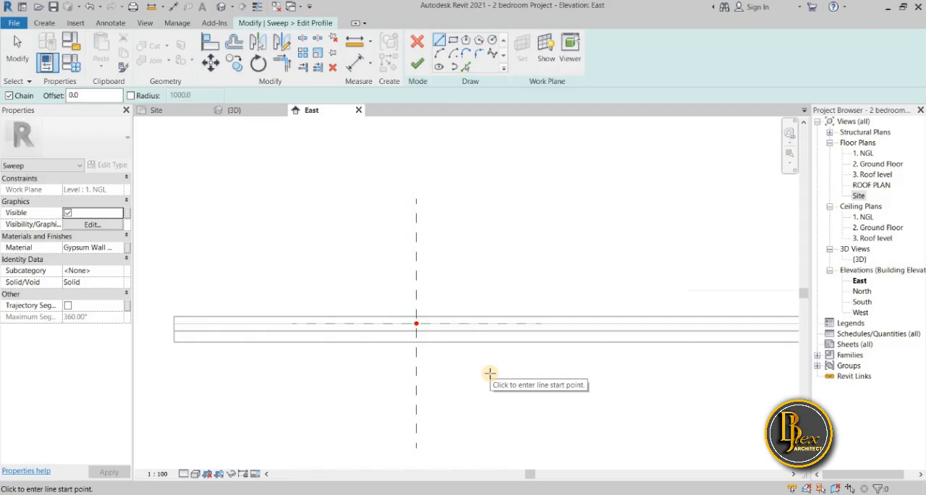
Sketch a narrow closed rectangular profile 200 mm high from the site paving line to the grass top, starting at the vertical reference plane, and finish it
scroll(434, 329, "up", 3)
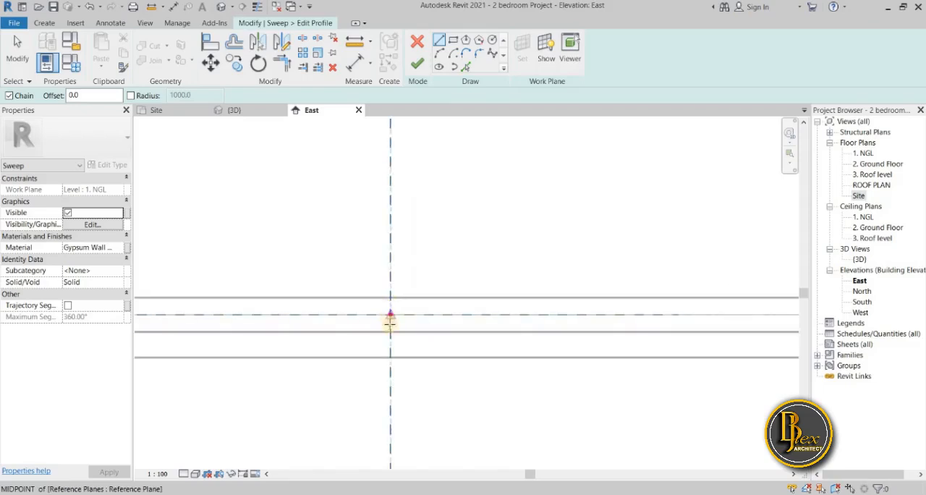
left_click(390, 316)
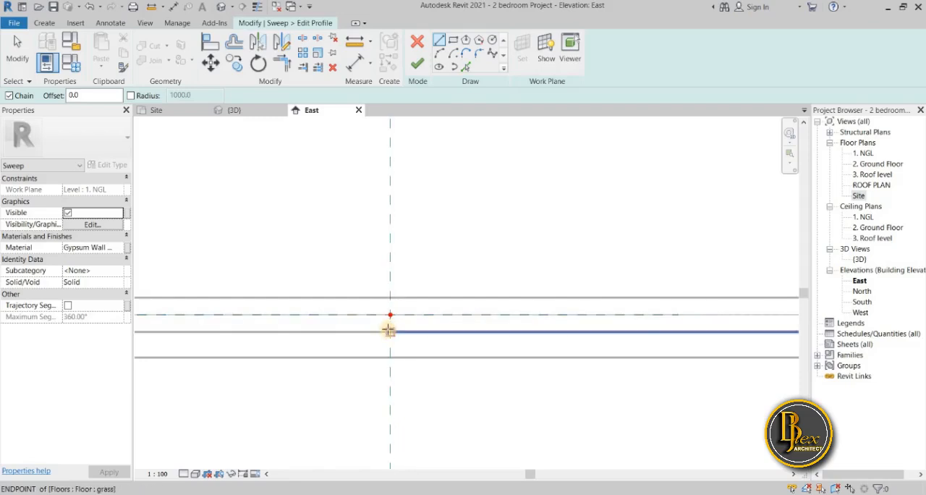
left_click(389, 330)
scroll(391, 297, "up", 3)
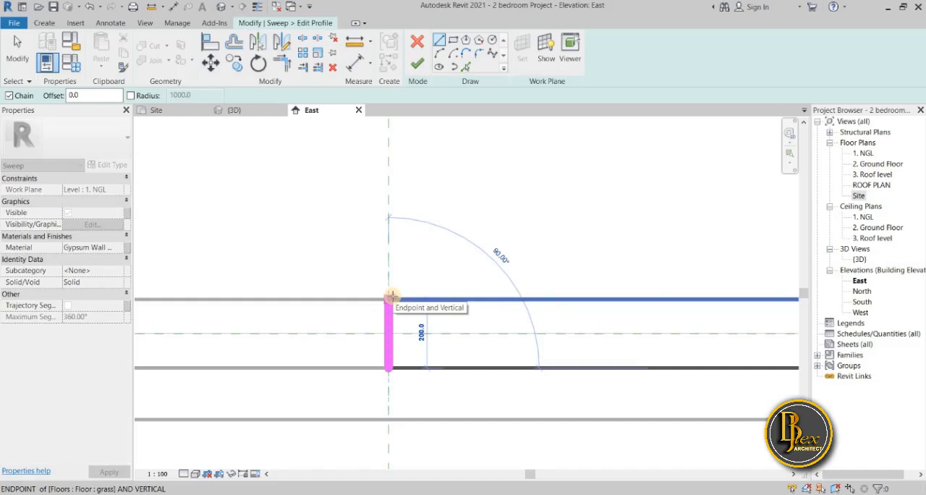
left_click(391, 297)
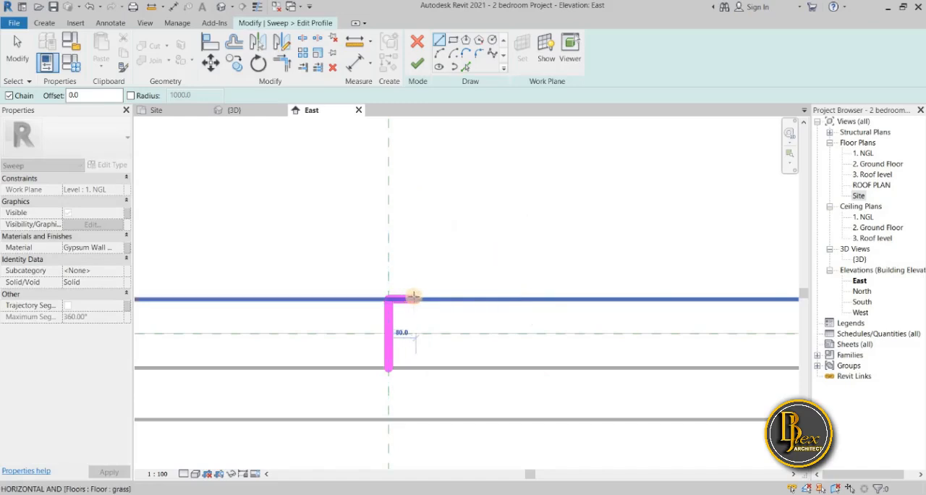
scroll(413, 296, "up", 2)
left_click(409, 299)
left_click(405, 421)
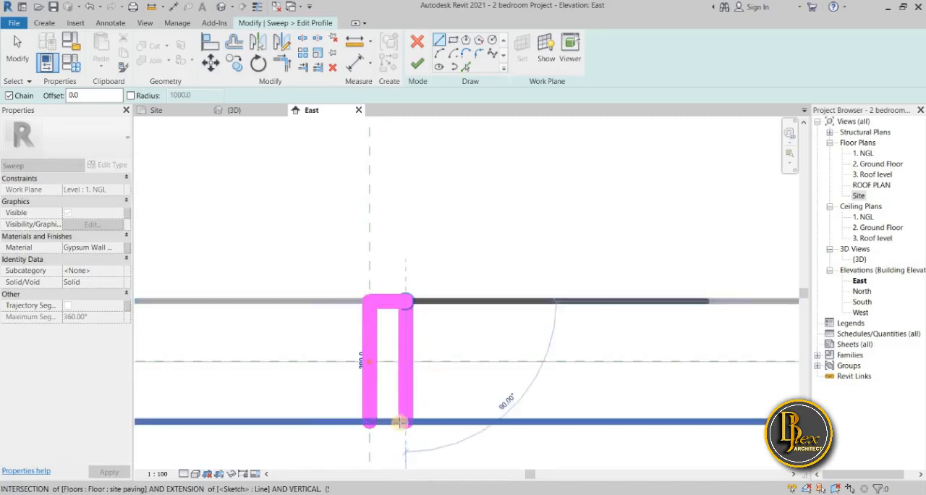
key("Escape")
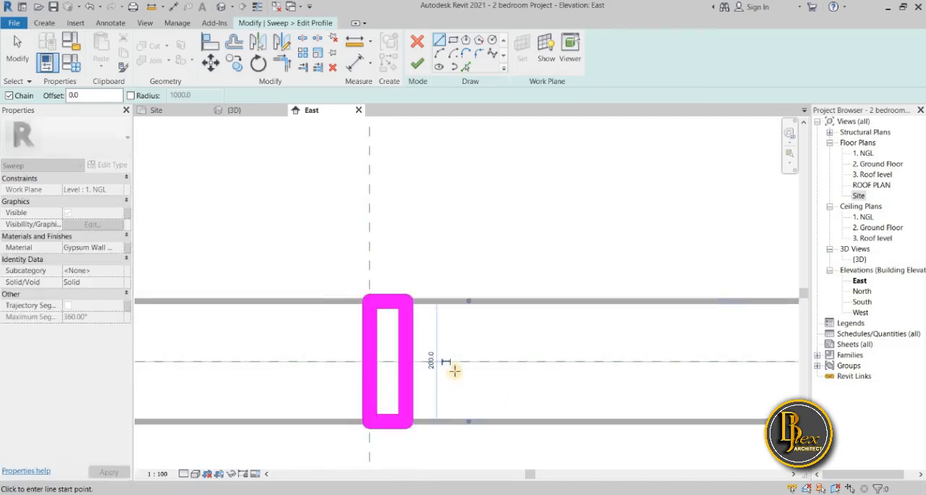
scroll(456, 362, "down", 3)
middle_click_drag(459, 352, 454, 315)
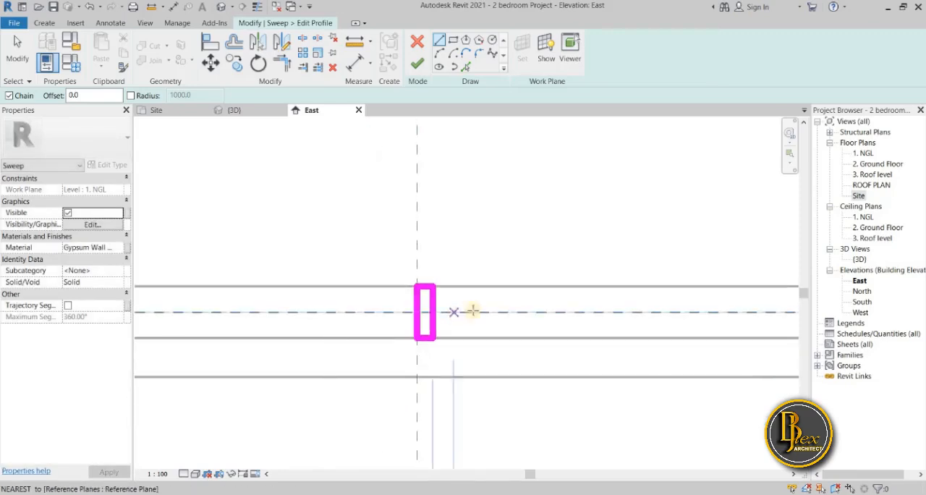
left_click(417, 64)
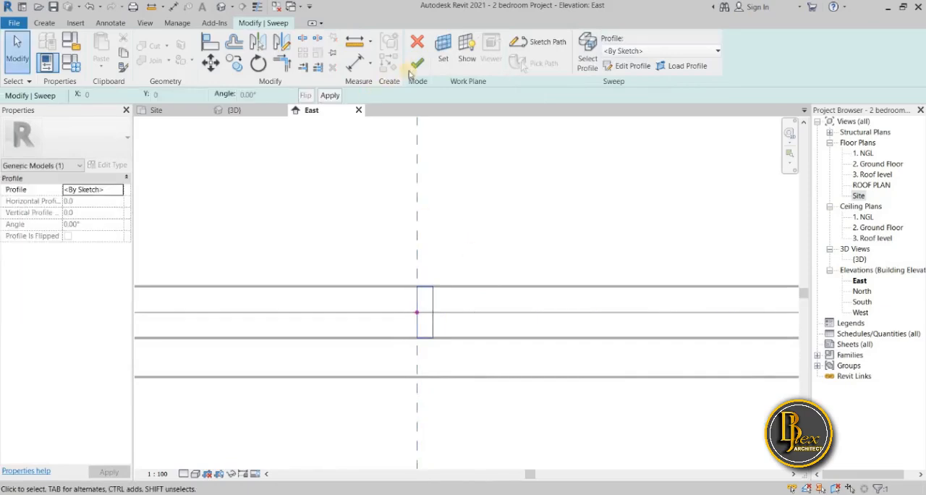
Finish the kerb sweep and complete the in-place model in the {3D} view
left_click(417, 64)
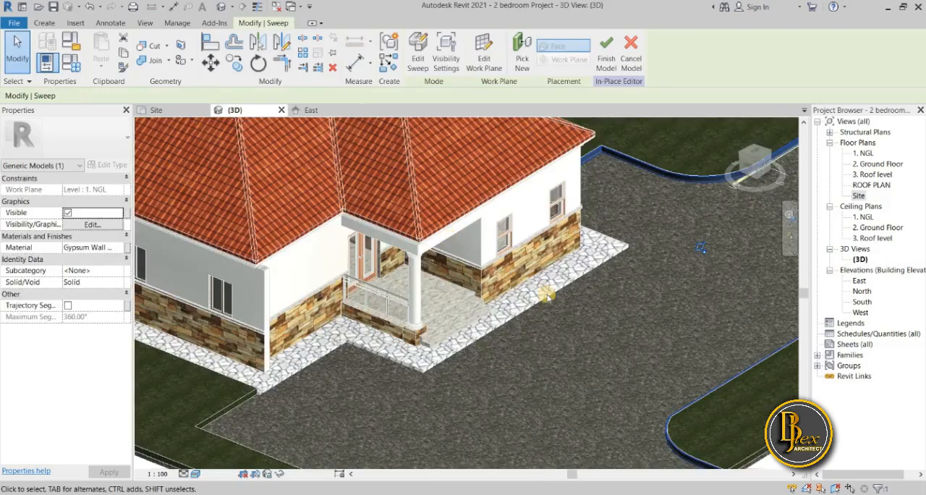
scroll(485, 301, "down", 5)
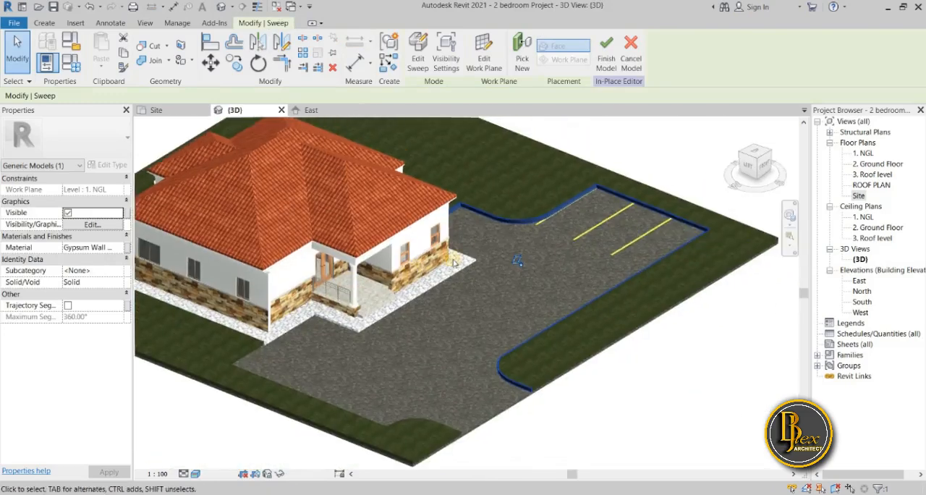
left_click(606, 70)
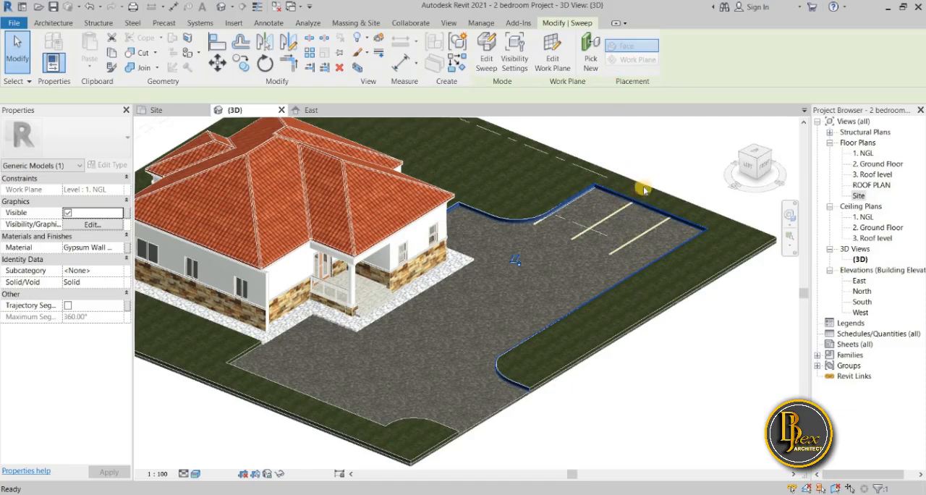
key("Escape")
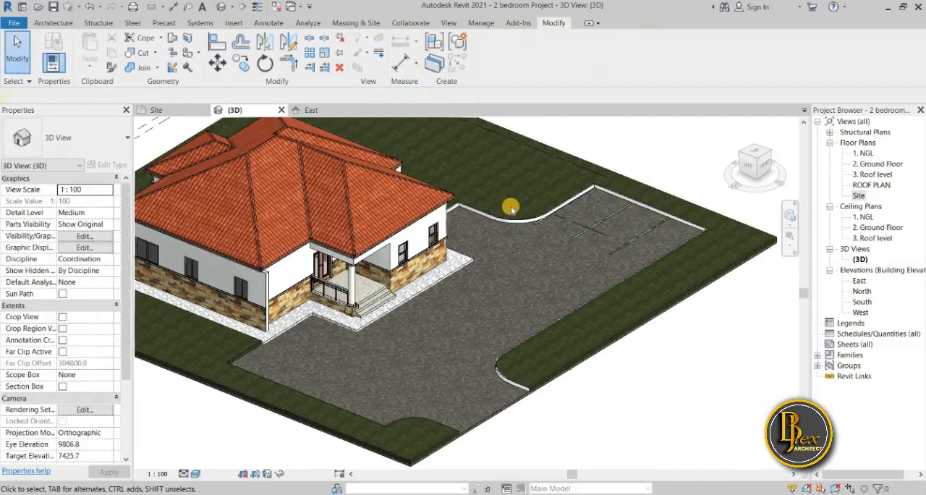
Examine the kerb along the driveway, parking spaces and house walkway in the {3D} view, and return to the Site plan
scroll(511, 208, "up", 4)
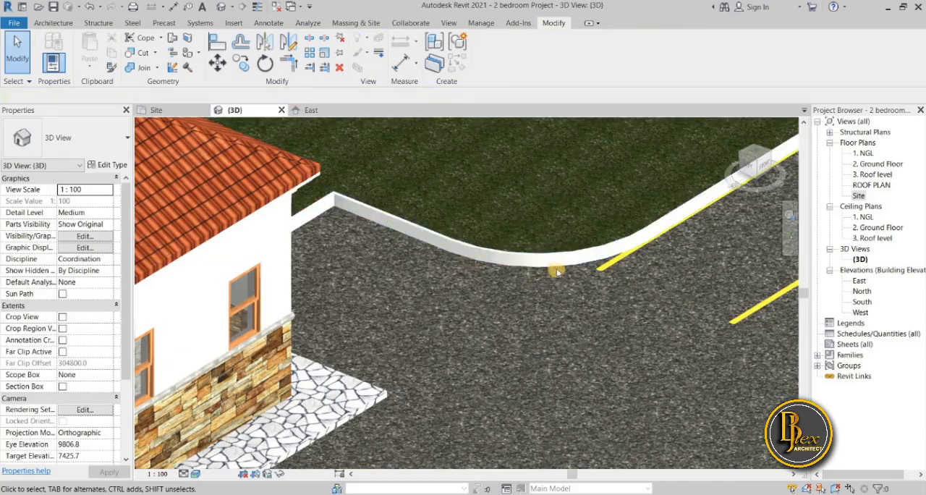
scroll(568, 269, "down", 5)
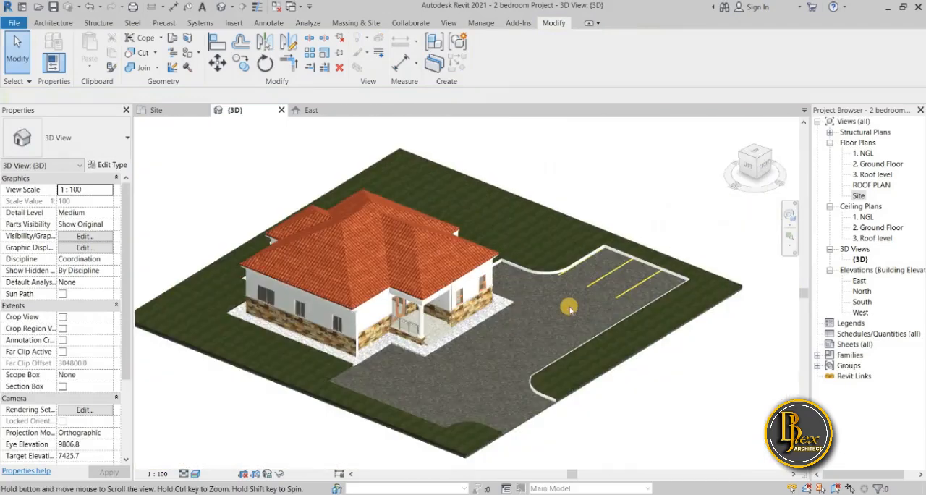
middle_click_drag(585, 333, 515, 360)
middle_click_drag(430, 403, 606, 326, "shift")
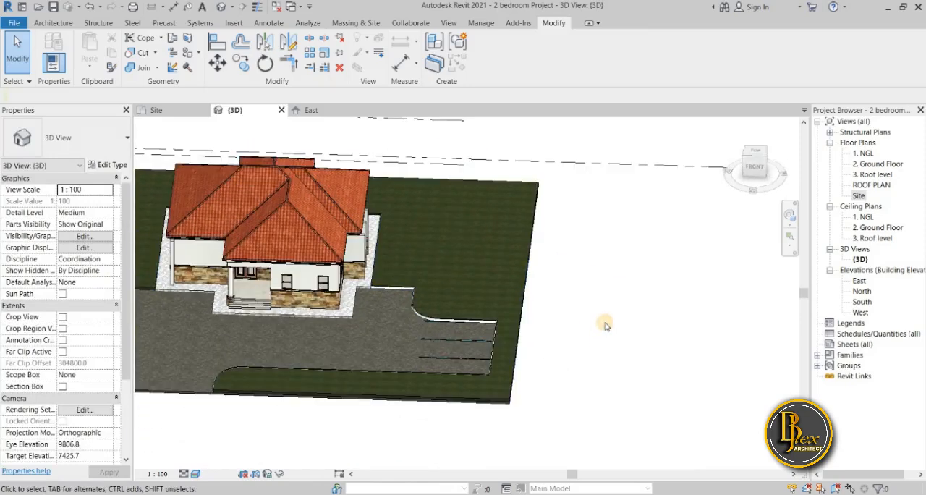
scroll(387, 330, "up", 5)
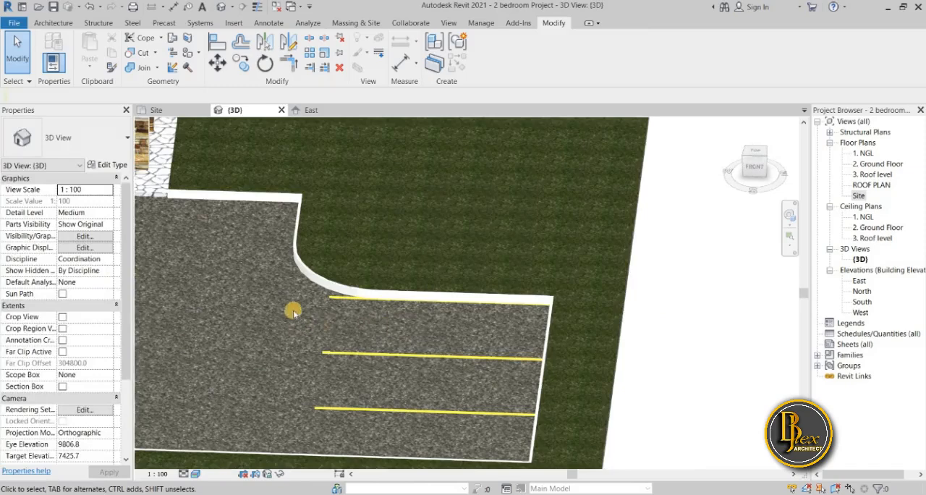
scroll(279, 324, "down", 3)
middle_click_drag(453, 313, 514, 320)
middle_click_drag(233, 324, 385, 318)
middle_click_drag(507, 326, 418, 369, "shift")
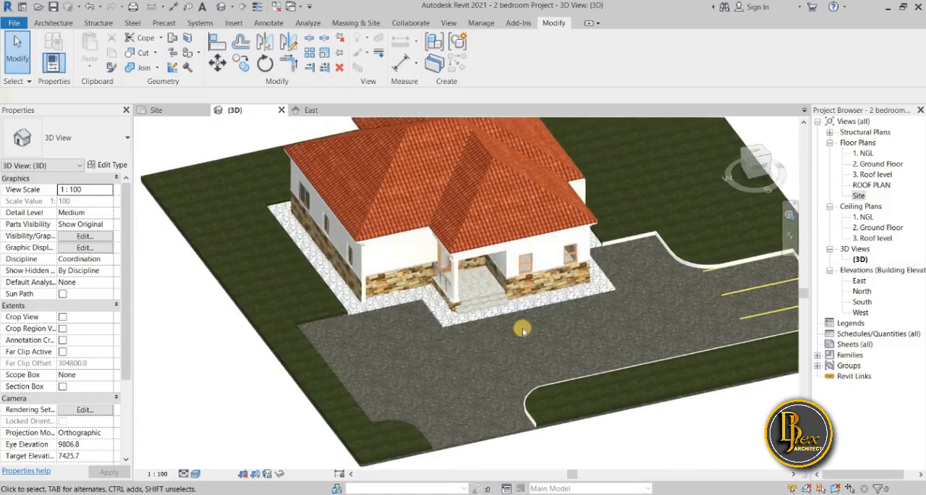
middle_click_drag(600, 303, 489, 329, "shift")
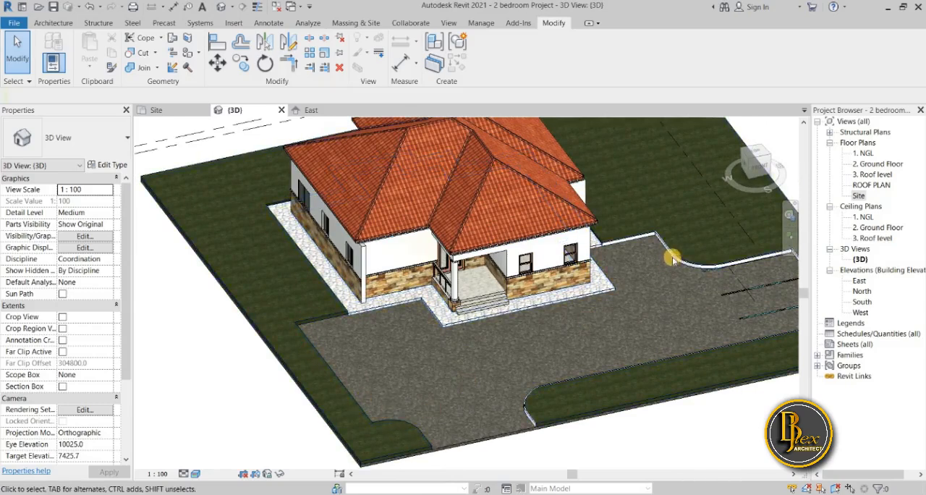
scroll(492, 310, "up", 1)
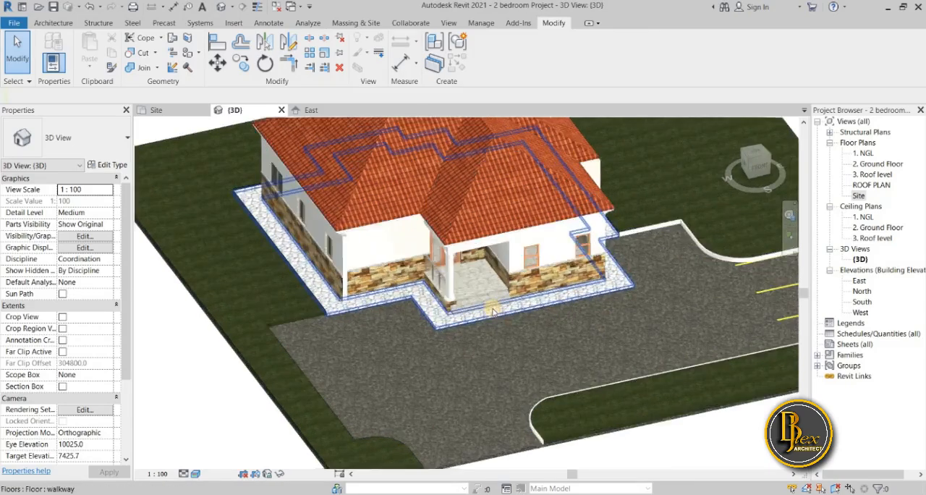
scroll(492, 310, "up", 3)
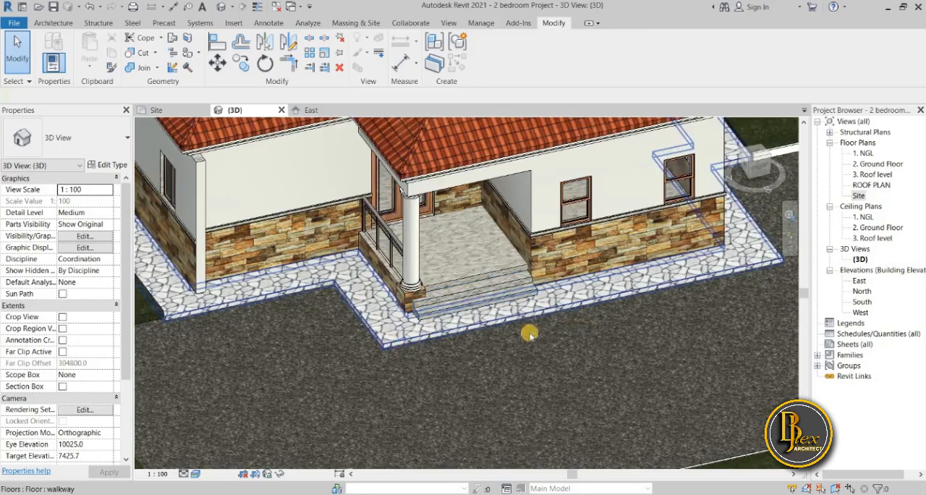
scroll(587, 341, "down", 4)
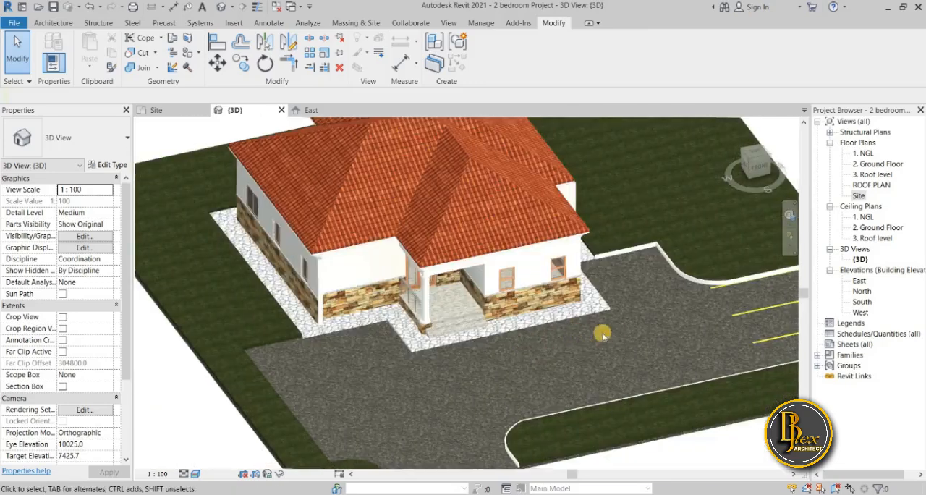
scroll(493, 349, "down", 4)
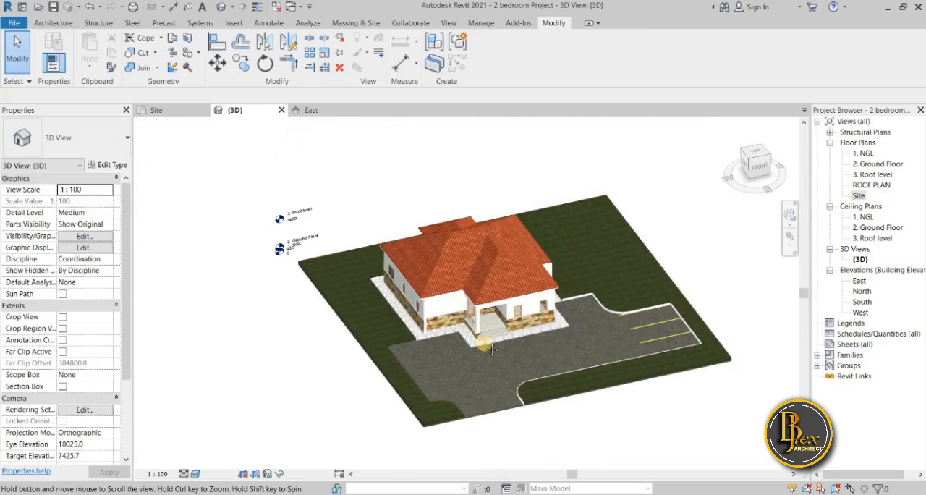
scroll(464, 335, "up", 5)
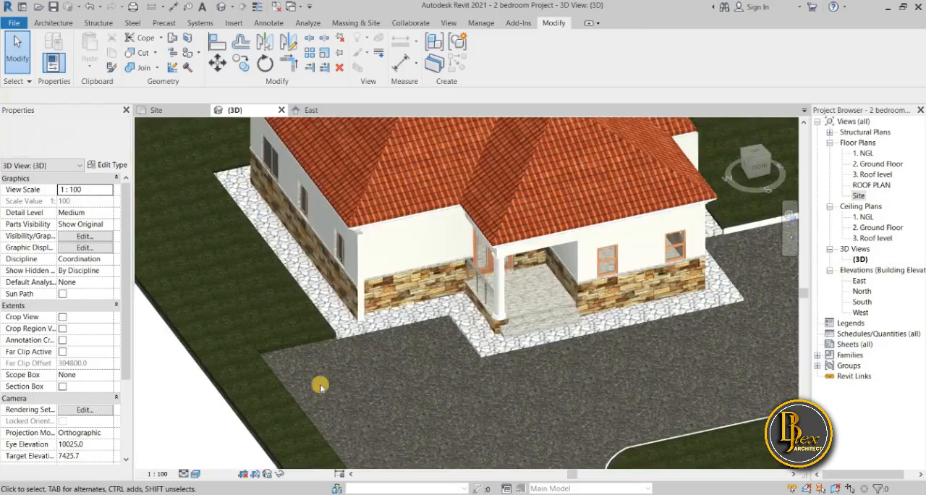
scroll(247, 136, "down", 4)
key("ctrl+Tab")
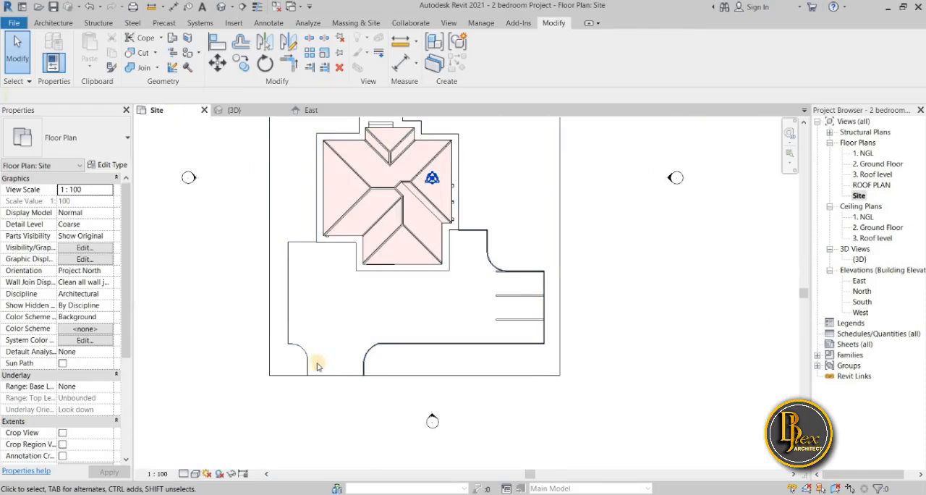
left_click(61, 26)
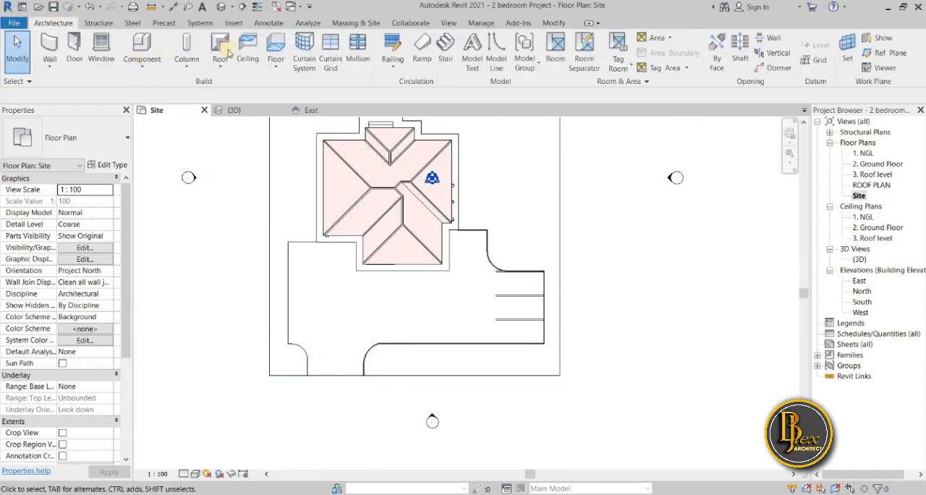
left_click(142, 73)
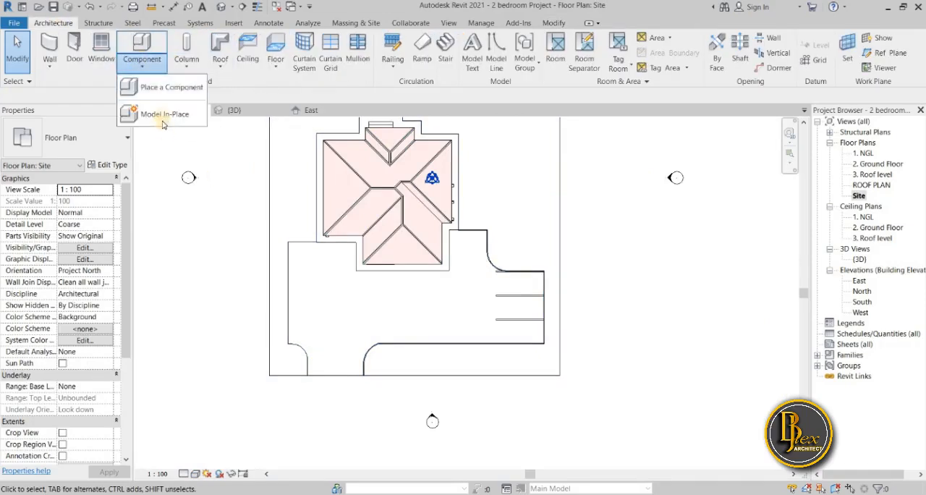
left_click(148, 116)
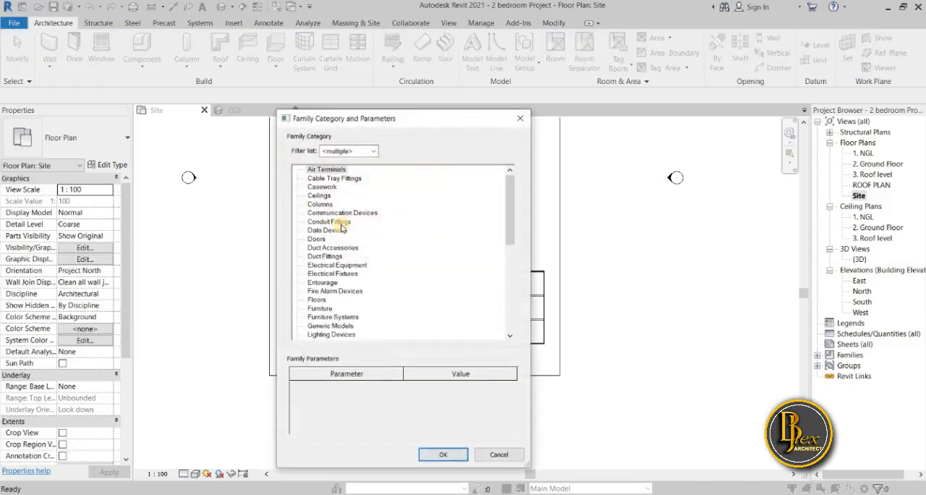
left_click(519, 120)
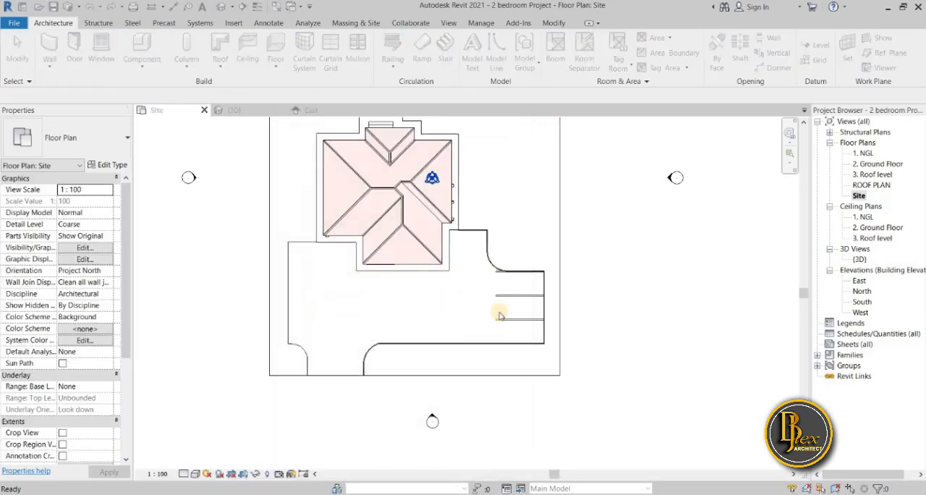
Reopen the in-place kerb model for editing and start a new sweep whose path is picked from existing lines
left_click(477, 345)
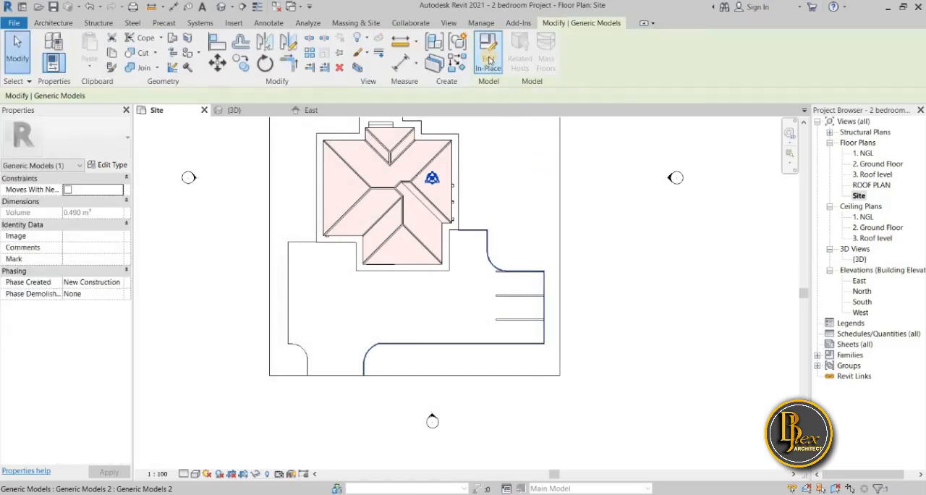
left_click(489, 61)
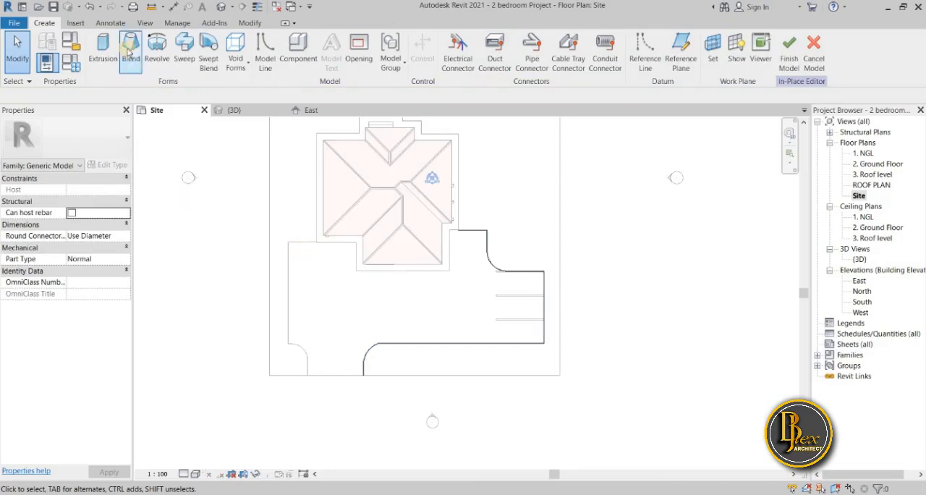
left_click(185, 44)
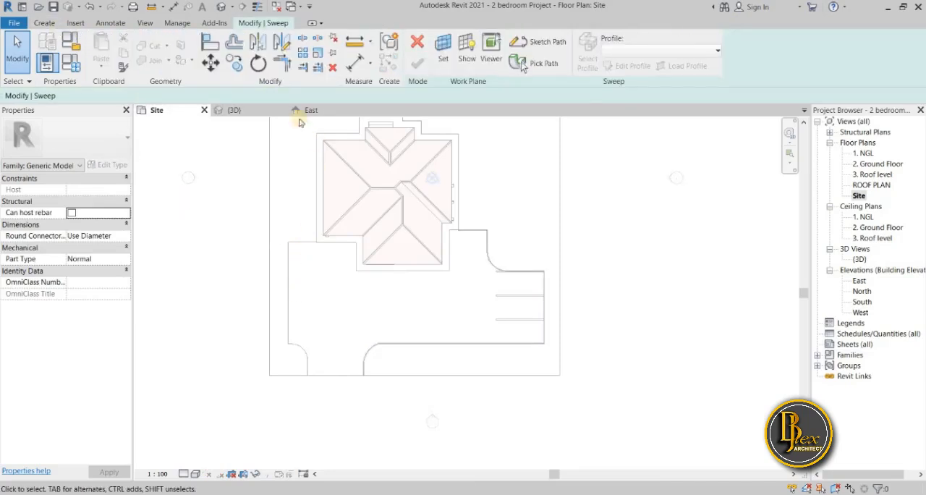
left_click(539, 42)
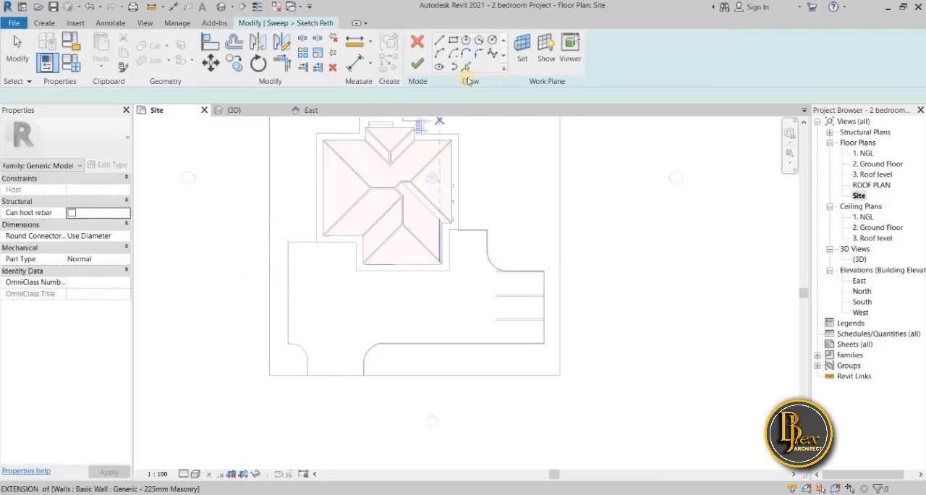
left_click(466, 66)
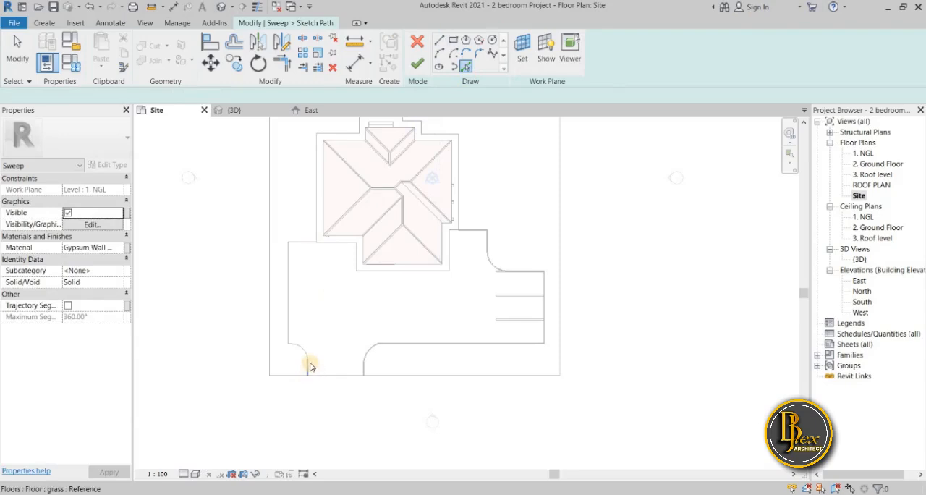
Pick the sweep path along the remaining grass edge, from the plot's front boundary around the entrance curve and up to the house walkway
scroll(309, 367, "up", 3)
left_click(305, 375)
left_click(298, 326)
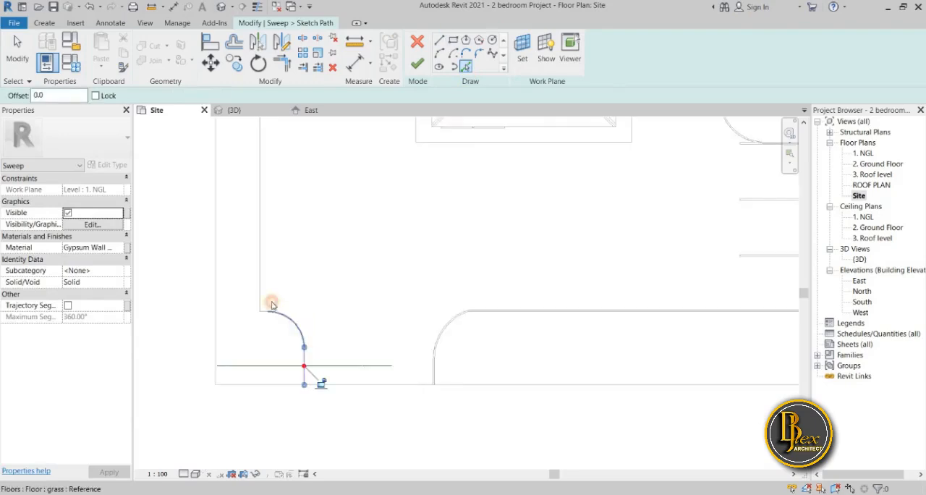
left_click(260, 307)
scroll(261, 310, "up", 4)
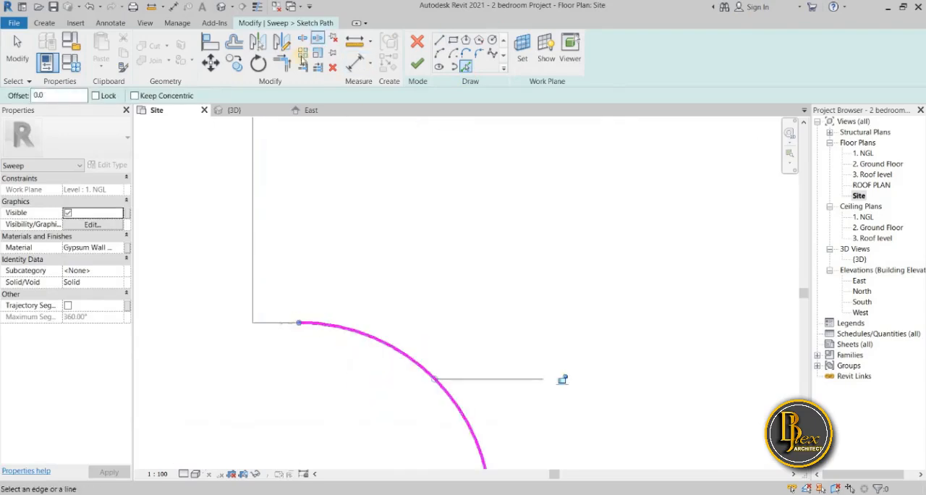
left_click(262, 321)
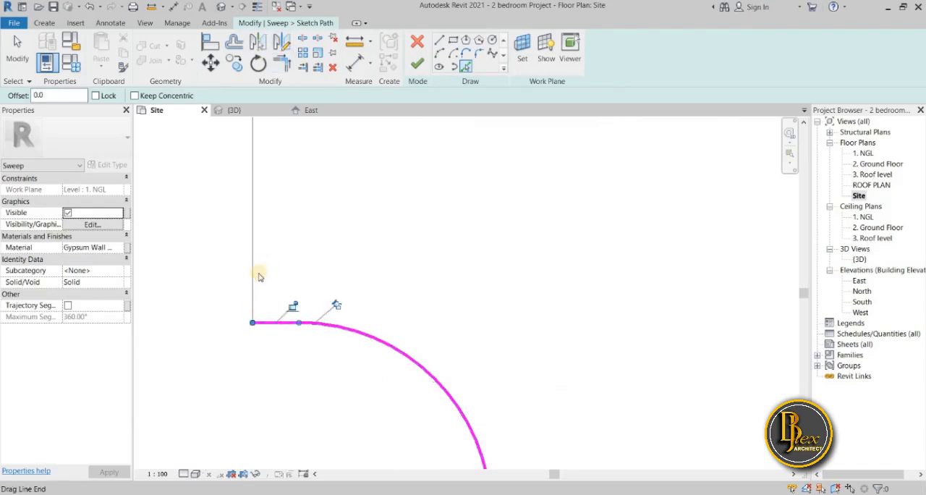
left_click(258, 277)
scroll(300, 287, "down", 4)
mouse_move(283, 367)
middle_mouse_down()
mouse_move(282, 401)
mouse_move(255, 465)
middle_mouse_up()
left_click(368, 184)
scroll(366, 221, "down", 3)
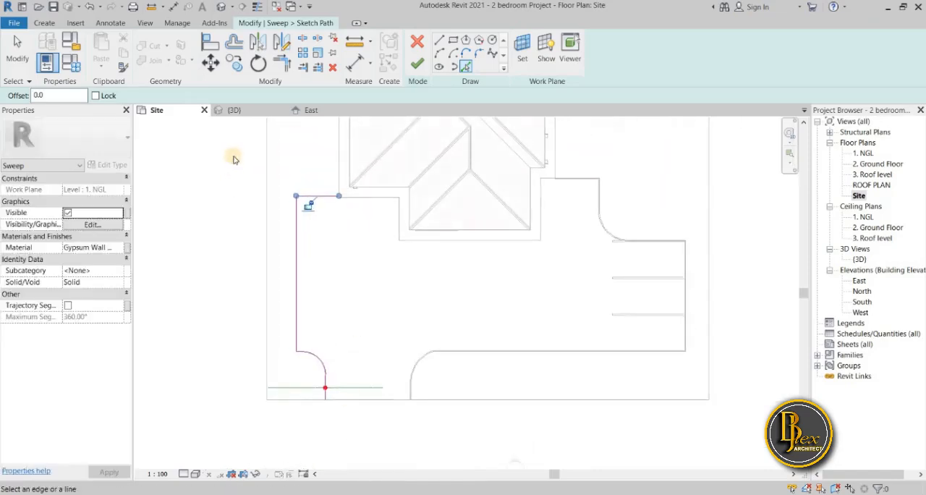
Check the path's end at the house walkway in the {3D} view, and finish the path in the Site plan
left_click(241, 111)
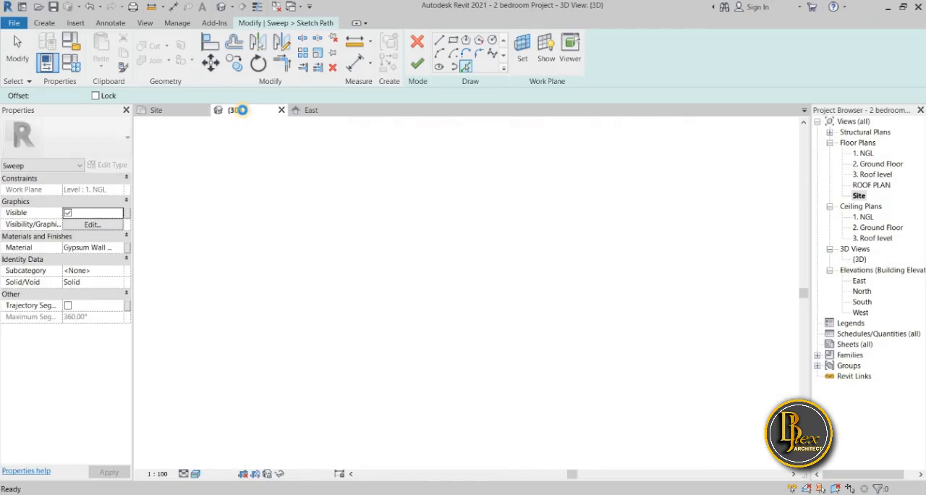
scroll(330, 376, "up", 5)
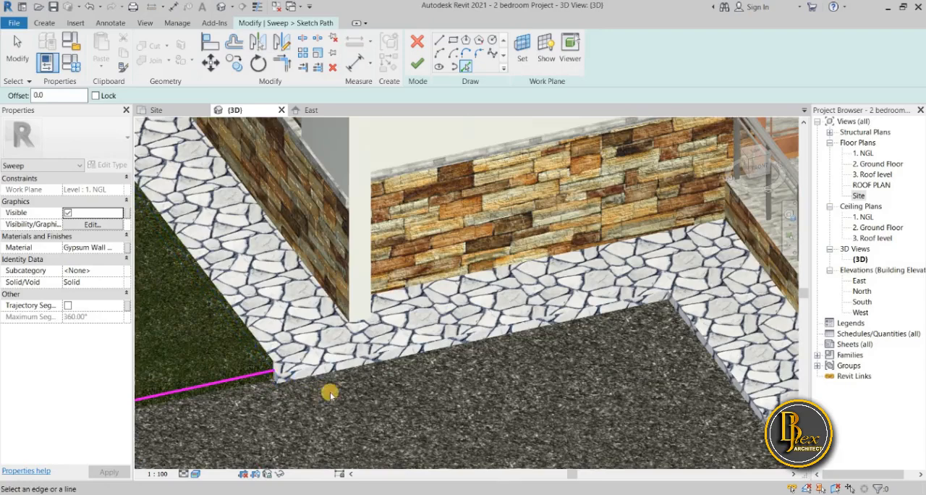
scroll(329, 393, "down", 4)
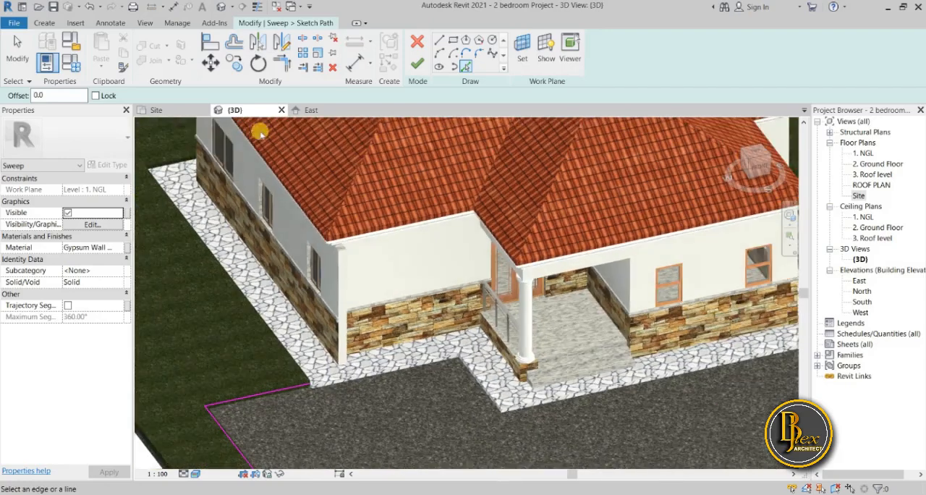
left_click(181, 113)
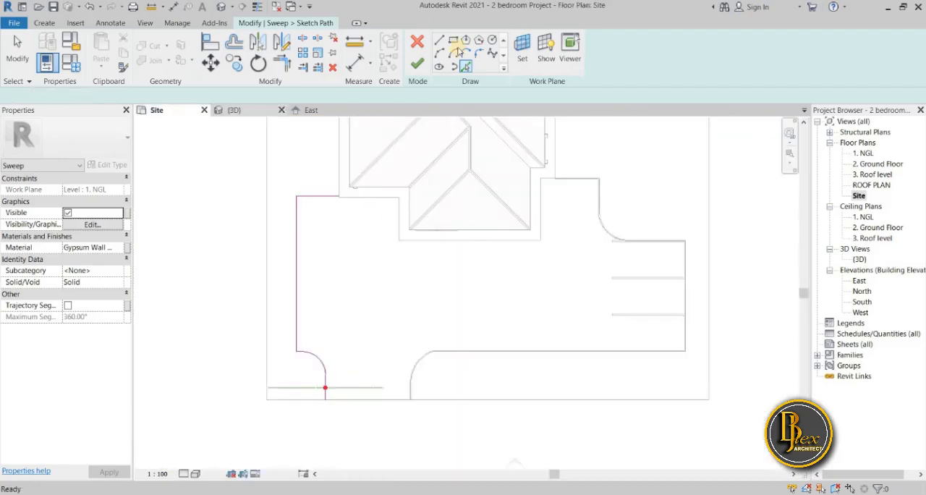
Open the sweep's profile for sketching in the South elevation, at the profile plane near the driveway entrance
left_click(326, 390)
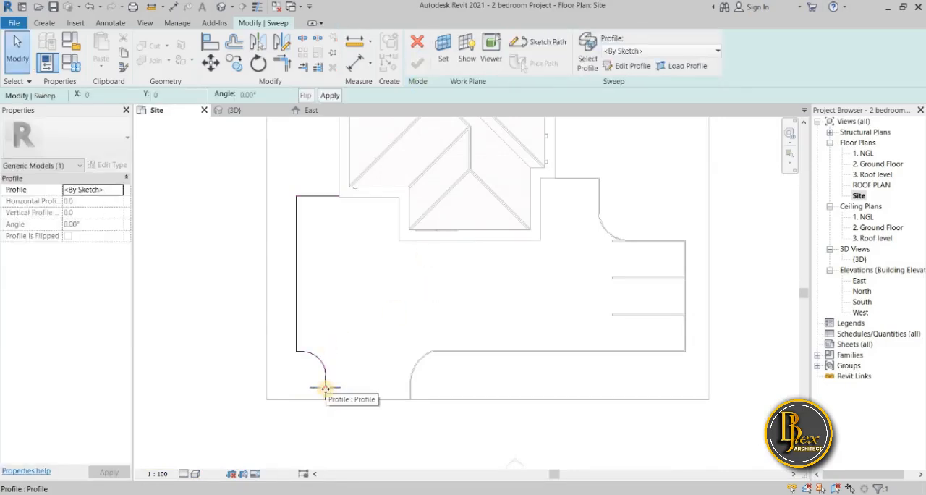
double_click(326, 389)
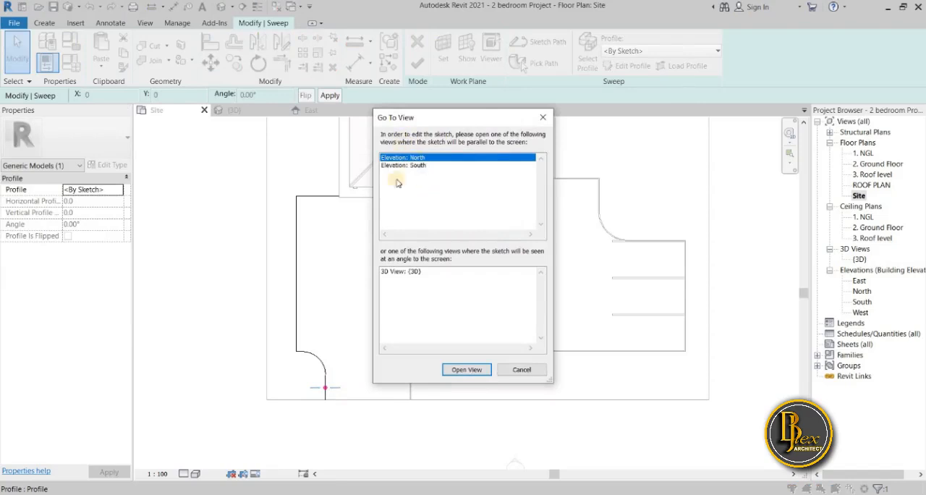
left_click(420, 166)
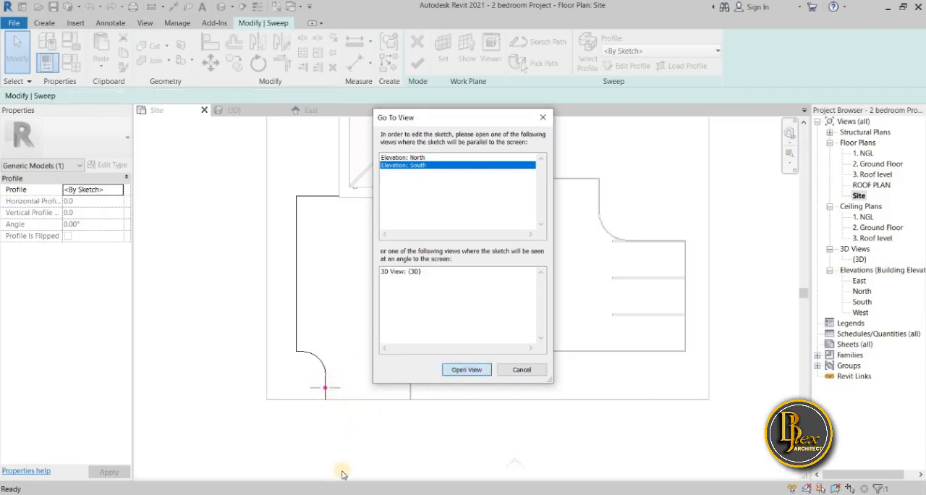
key("Return")
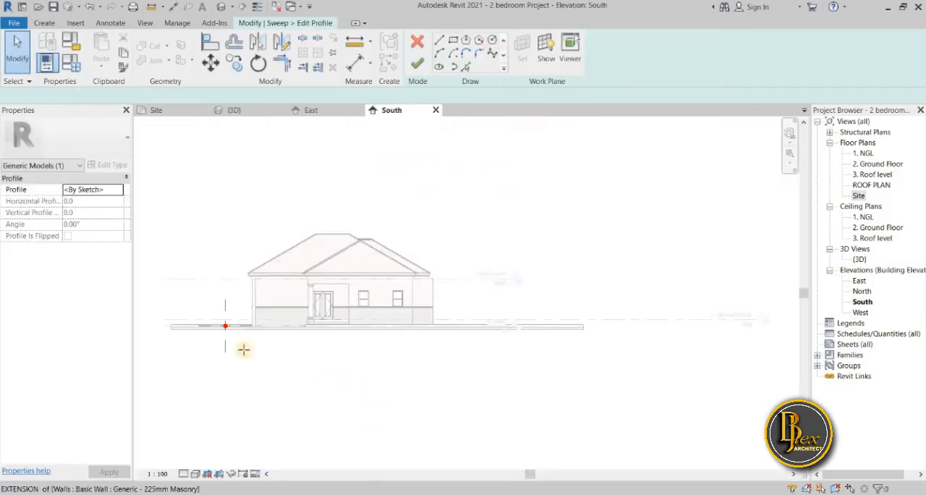
Sketch a narrow closed rectangular profile 200 mm high between the site paving line and the grass top, starting at the vertical reference plane, and finish it
scroll(216, 324, "up", 3)
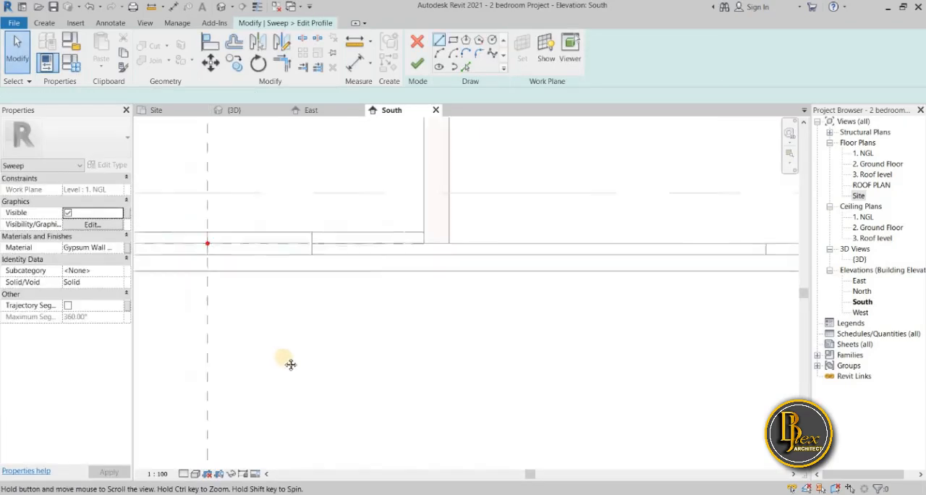
scroll(261, 267, "up", 3)
scroll(260, 268, "up", 2)
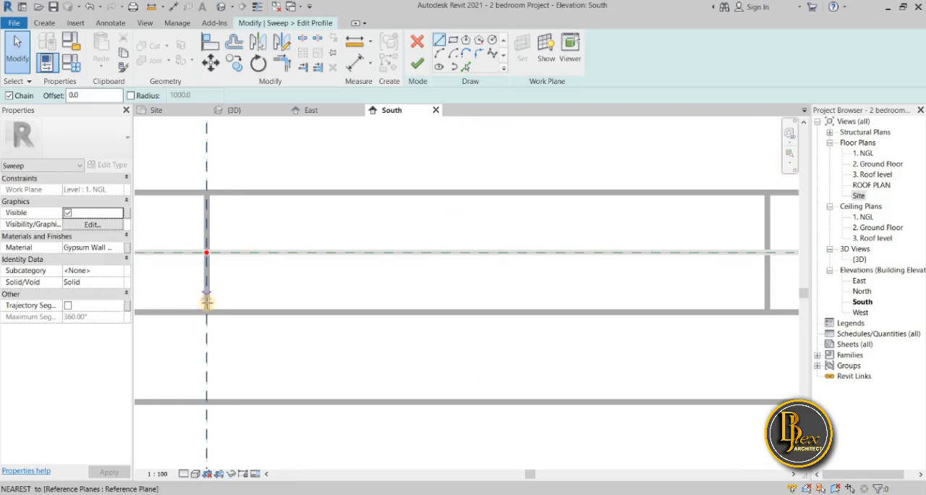
left_click(207, 311)
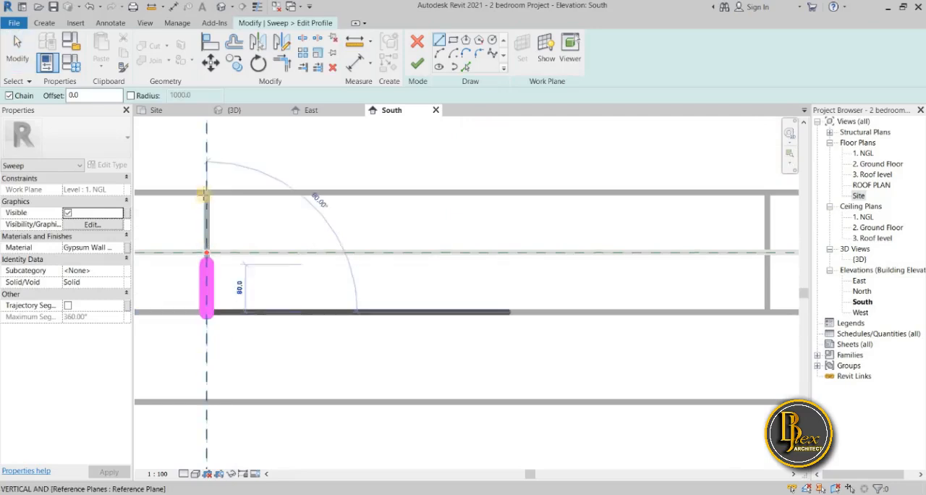
left_click(207, 190)
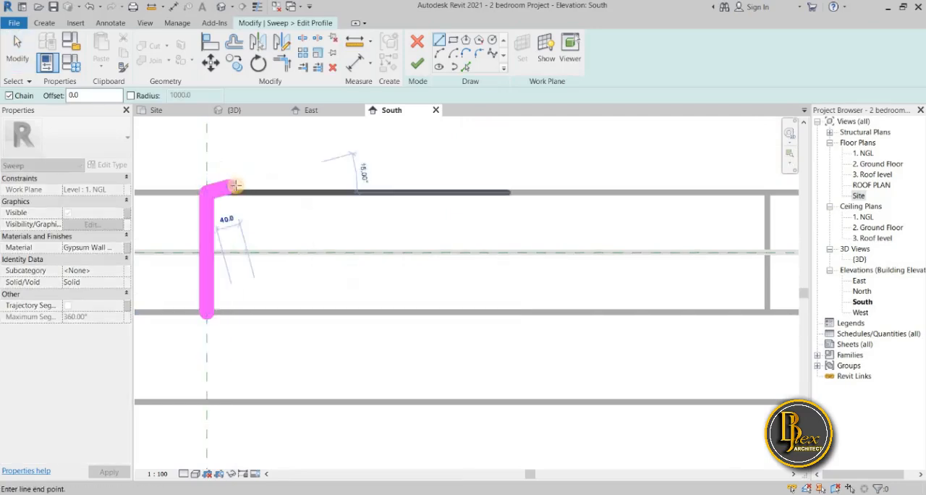
left_click(242, 193)
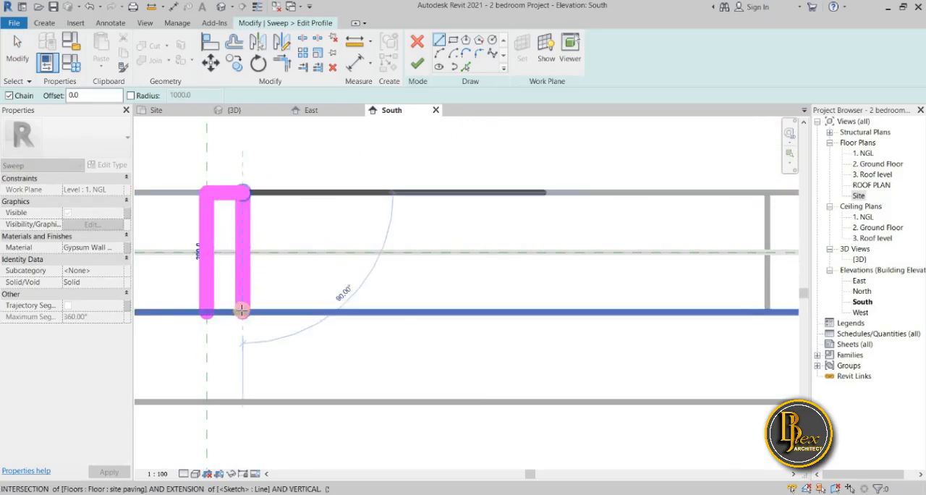
left_click(224, 309)
left_click(207, 311)
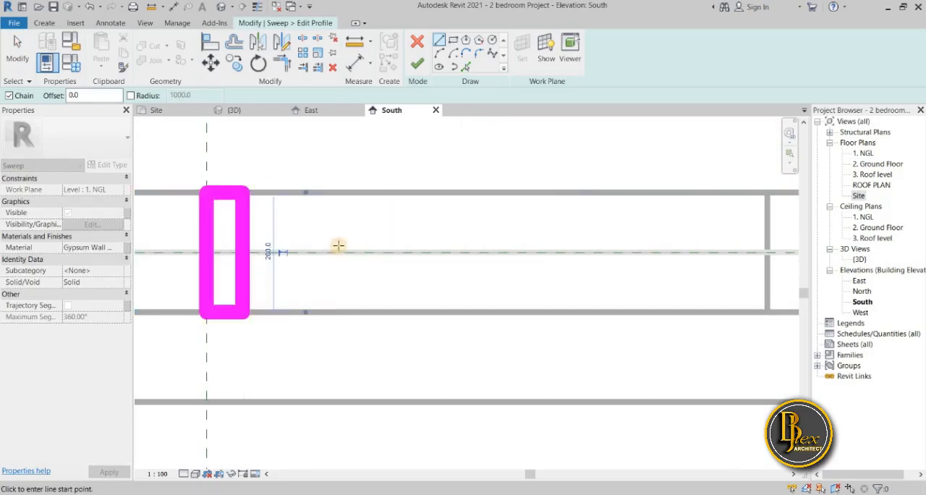
key("Escape")
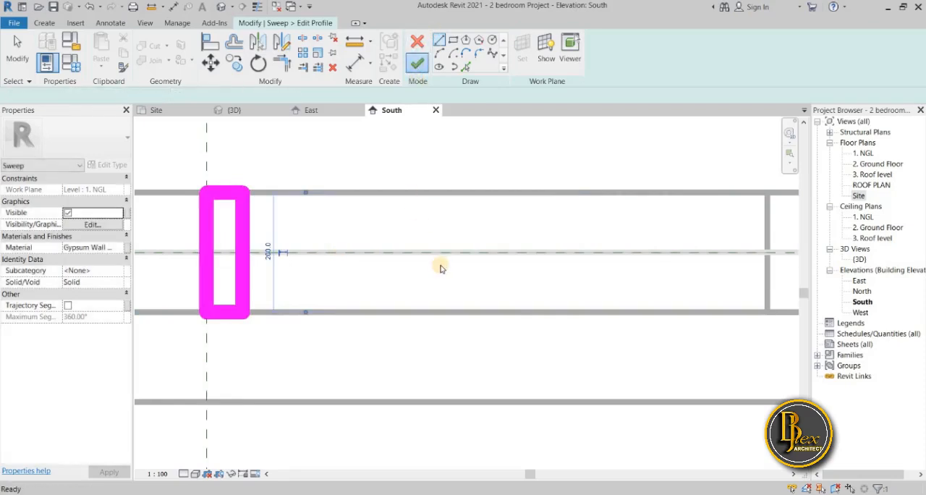
scroll(441, 269, "down", 4)
middle_click_drag(441, 267, 361, 328)
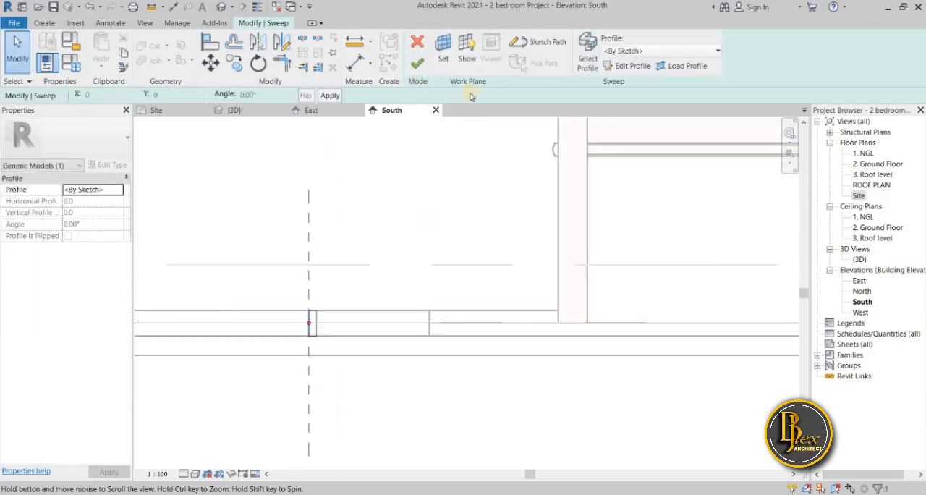
Finish the second kerb sweep and complete the in-place model in the {3D} view
left_click(418, 64)
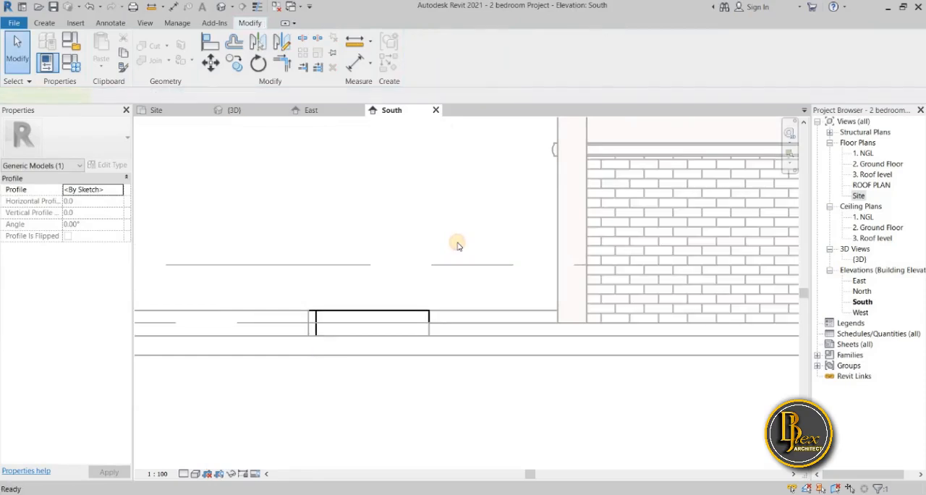
left_click(242, 112)
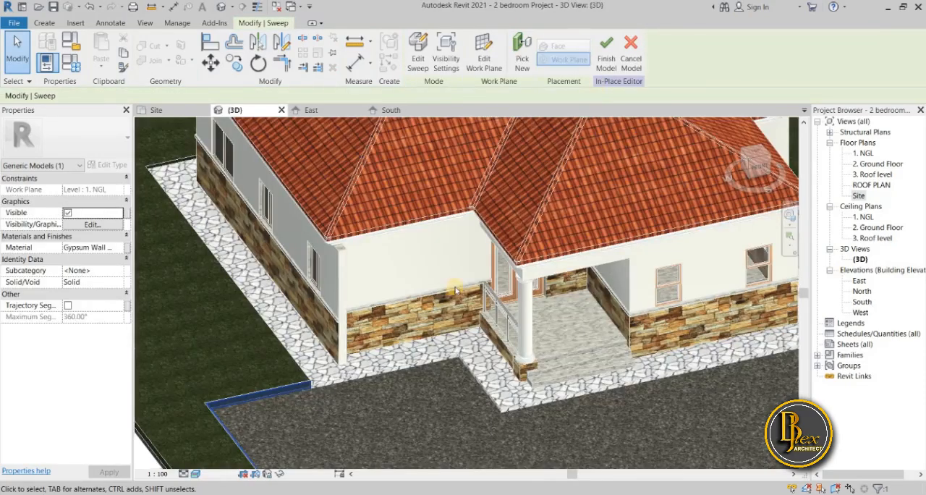
scroll(449, 296, "down", 1)
middle_click_drag(449, 295, 453, 247)
left_click(605, 60)
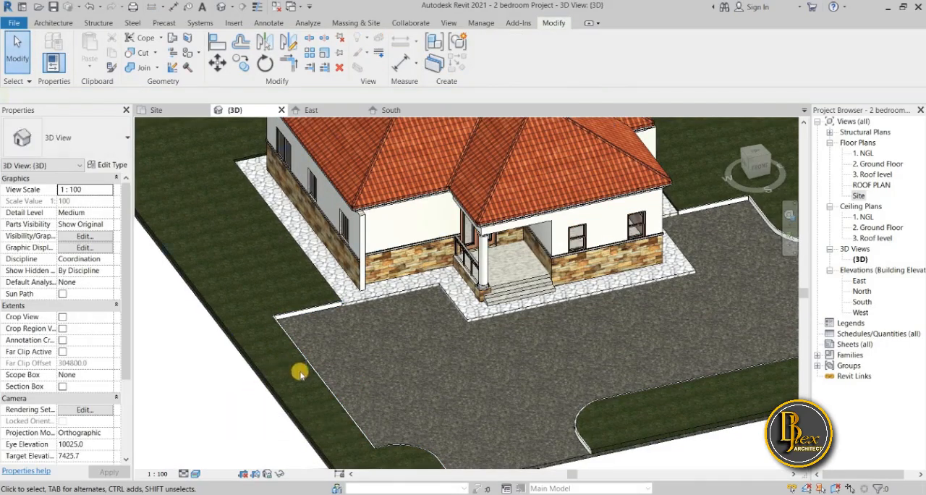
Examine the kerbs on both sides of the driveway and the walkway around the house in the {3D} view
scroll(305, 290, "up", 3)
scroll(263, 356, "down", 5)
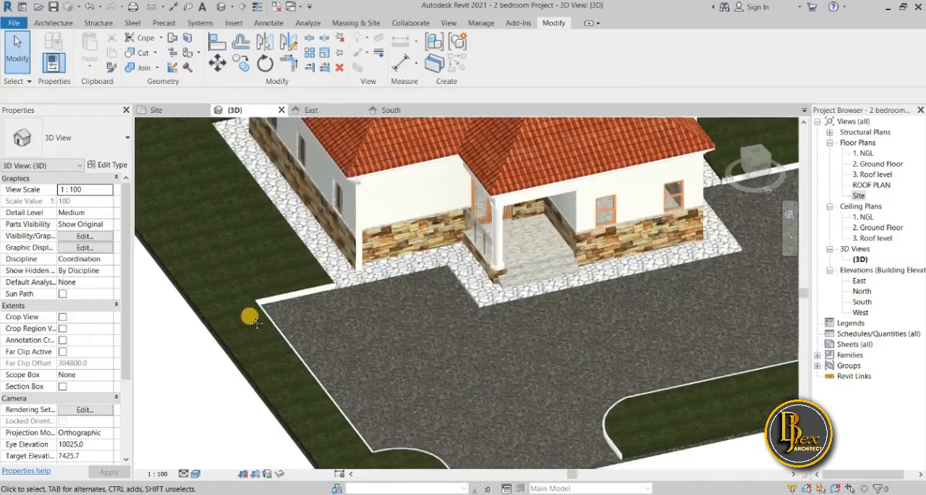
scroll(246, 366, "down", 2)
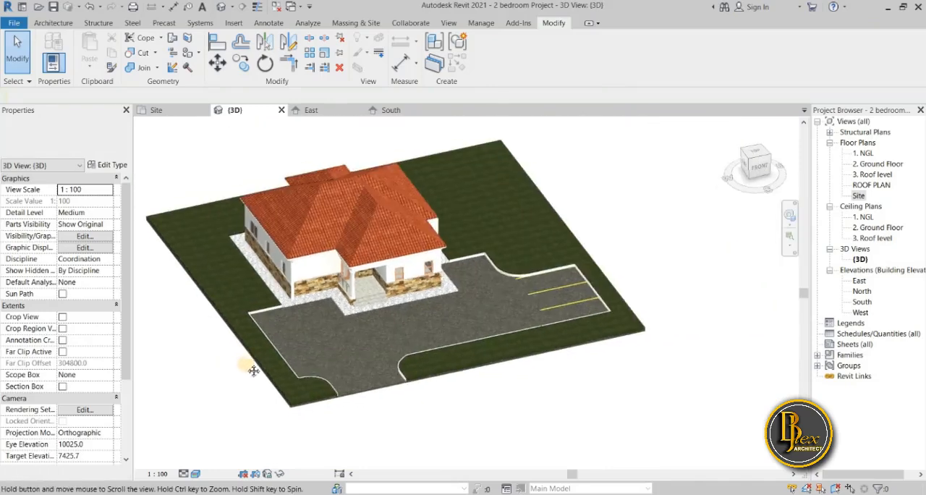
scroll(433, 375, "down", 1)
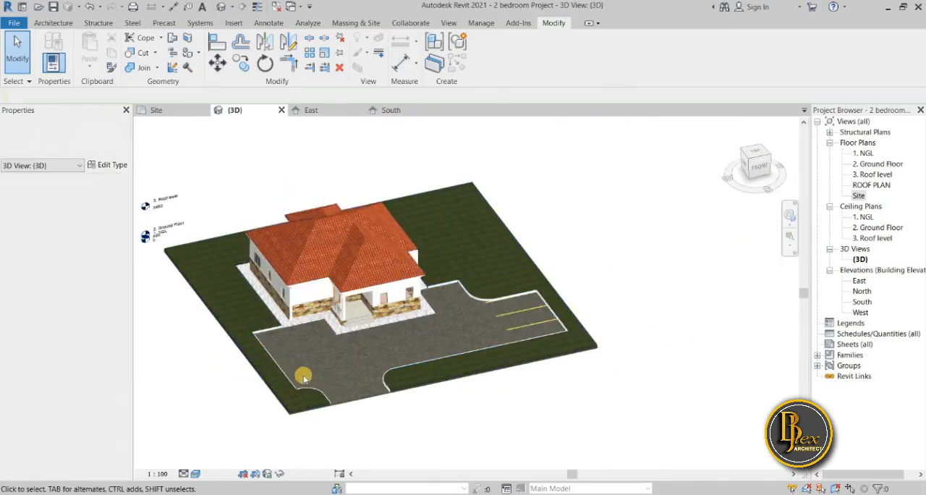
scroll(348, 404, "up", 2)
middle_click_drag(348, 404, 499, 339, "shift")
middle_click_drag(469, 366, 456, 335, "shift")
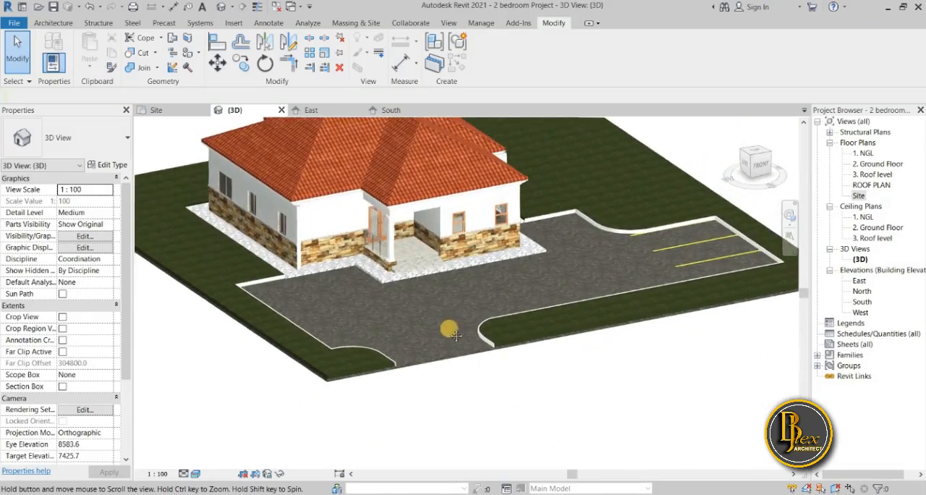
scroll(427, 293, "up", 3)
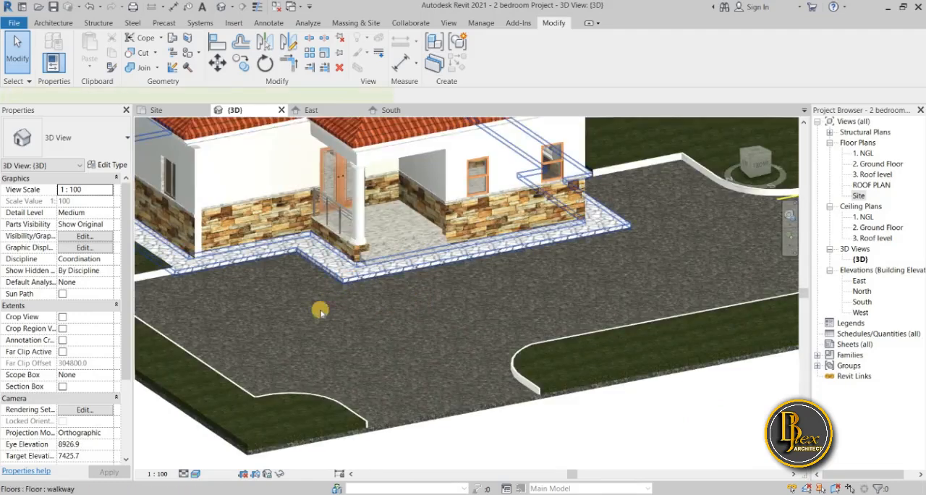
Clear the walkway floor's Height Offset From Level and begin entering a negative value
left_click(347, 282)
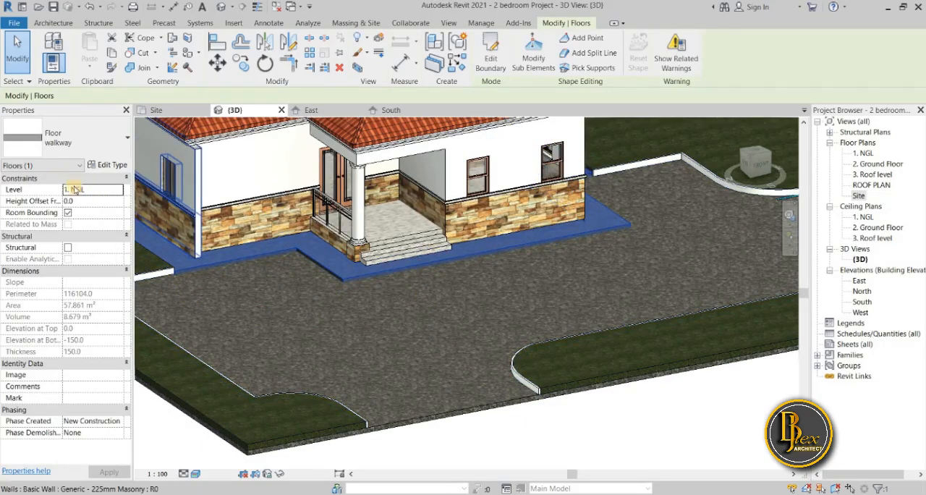
left_click(31, 201)
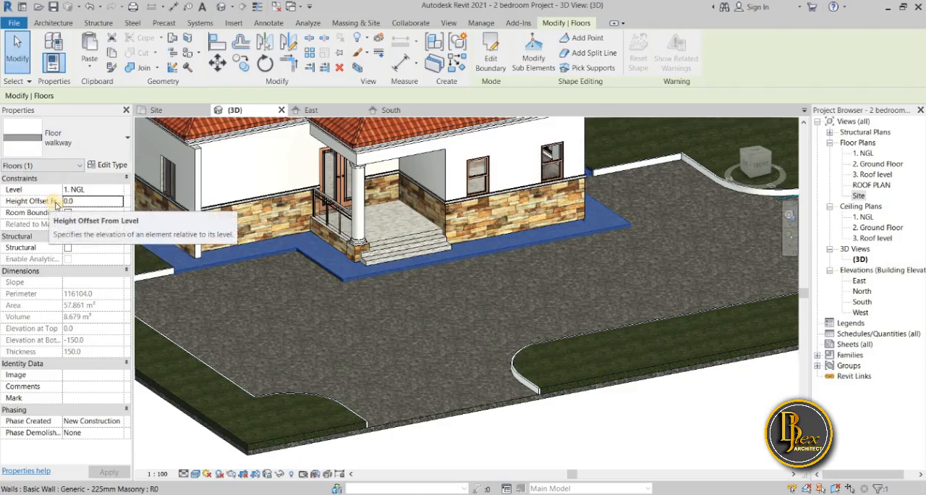
key("BackSpace")
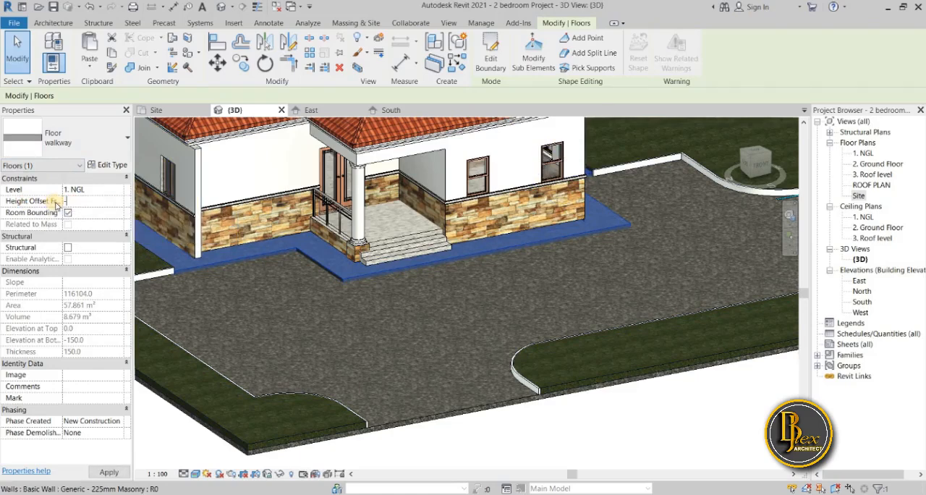
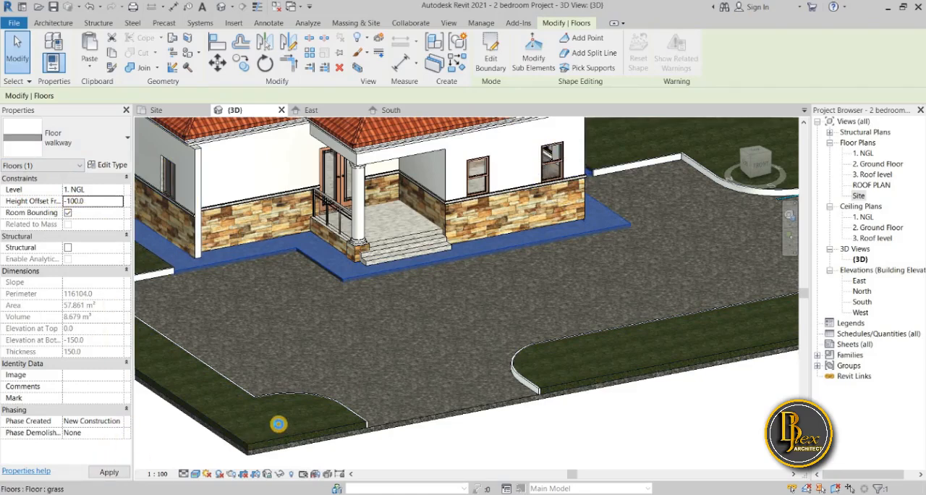
Set the walkway floor's Height Offset From Level to -50.0 and deselect the floor
left_click(549, 433)
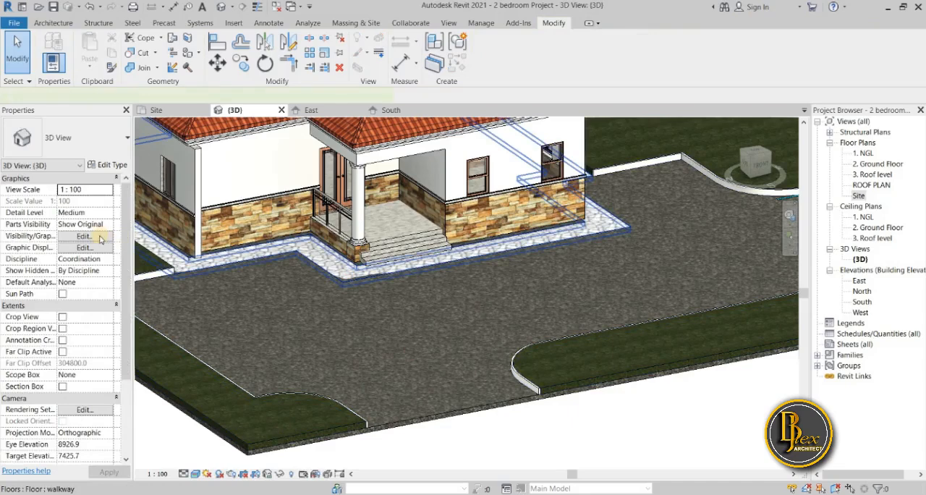
left_click(139, 244)
left_click(76, 201)
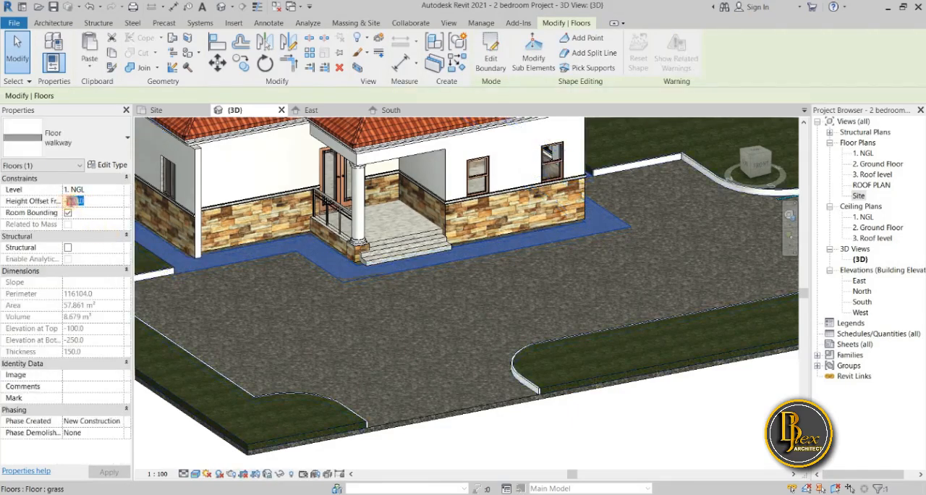
type("-50.0")
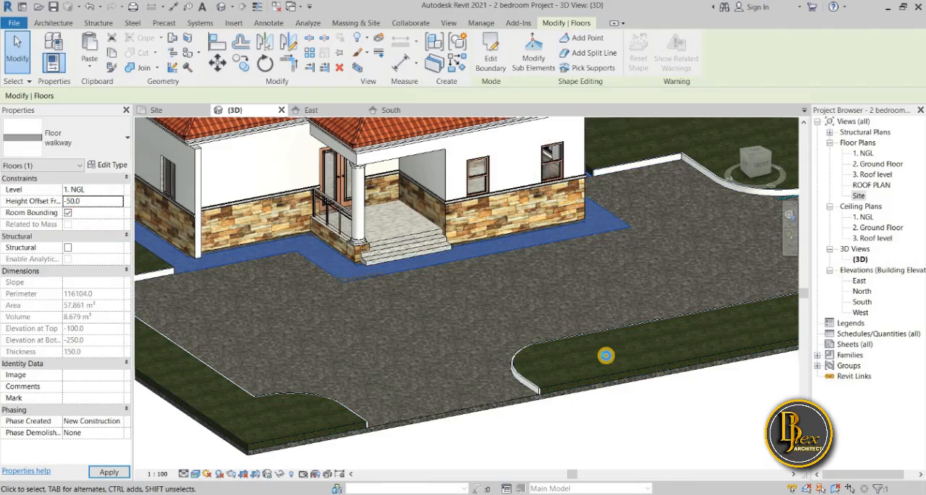
key("Escape")
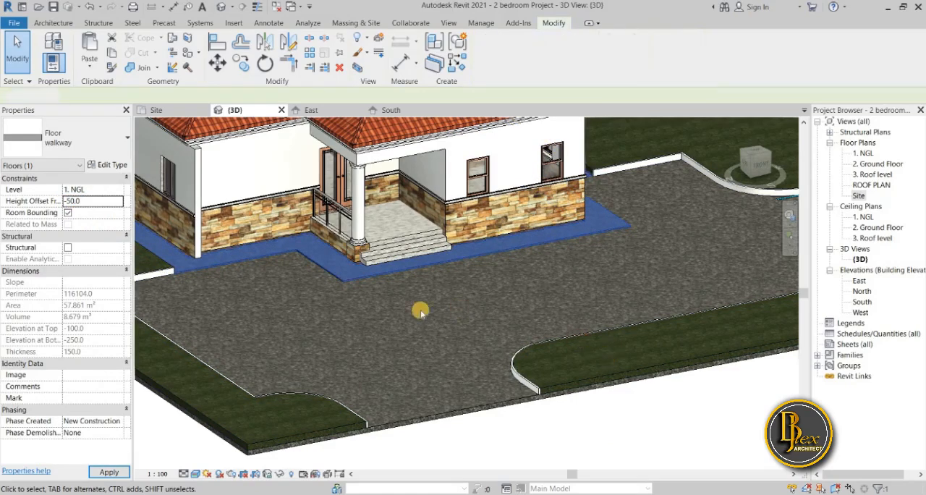
left_click(385, 303)
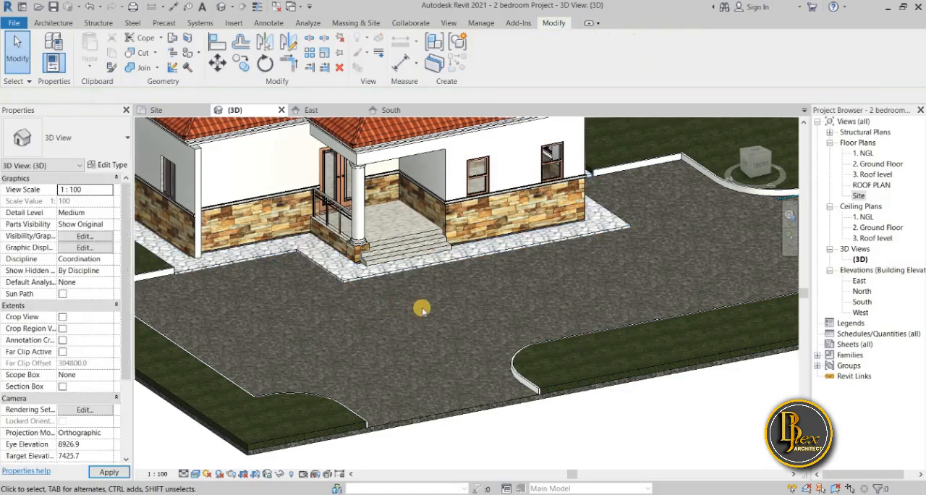
Examine the walkway, the driveway kerbs and the whole house site in the {3D} view
scroll(386, 313, "down", 2)
middle_click_drag(386, 329, 403, 340)
scroll(518, 325, "up", 3)
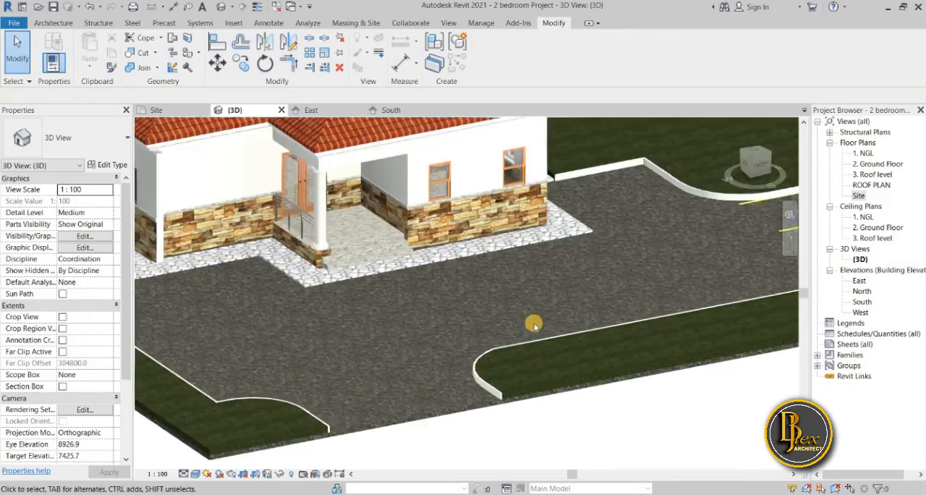
scroll(467, 364, "down", 4)
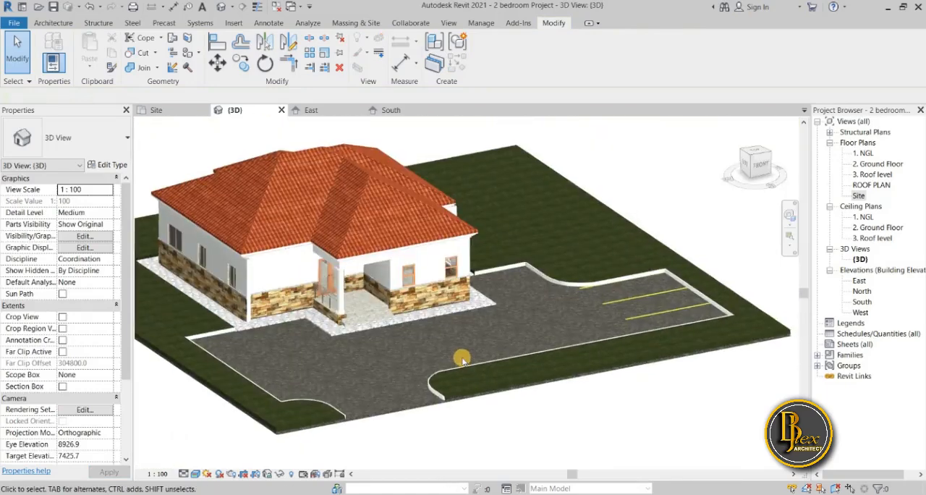
scroll(374, 356, "down", 2)
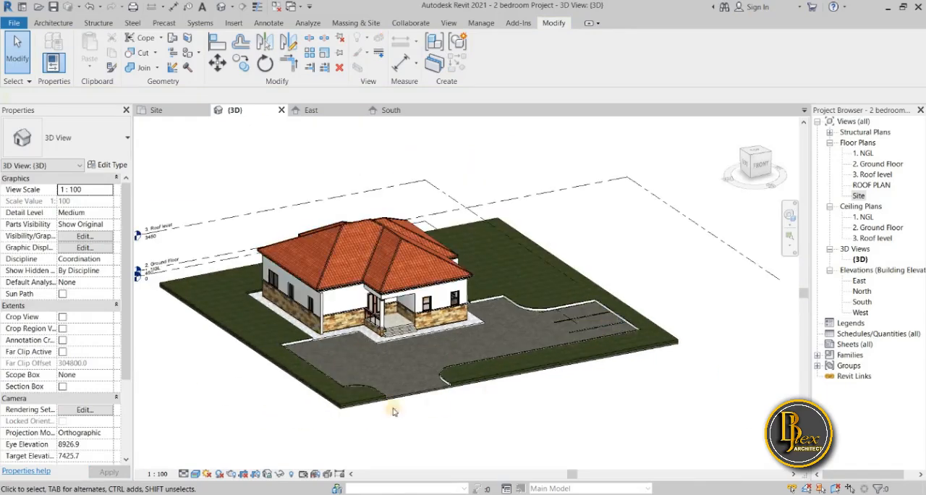
scroll(339, 352, "up", 2)
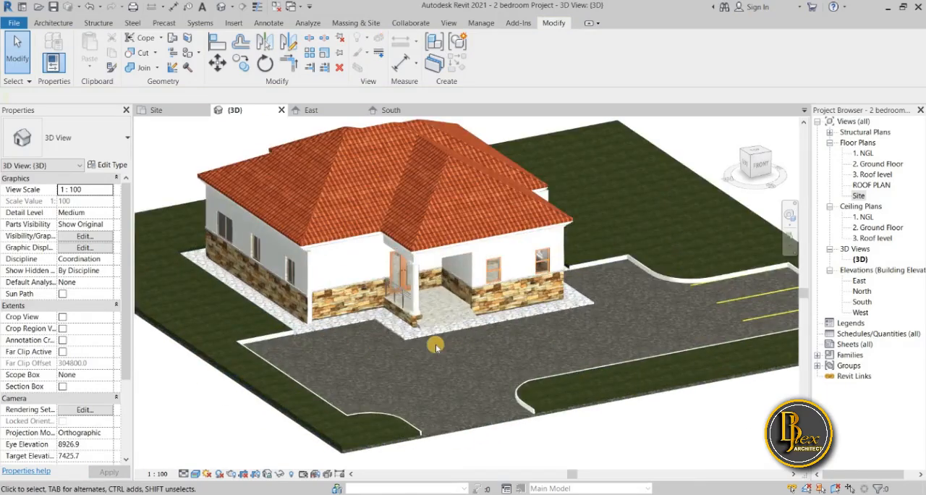
scroll(430, 368, "down", 1)
middle_click_drag(432, 370, 430, 372)
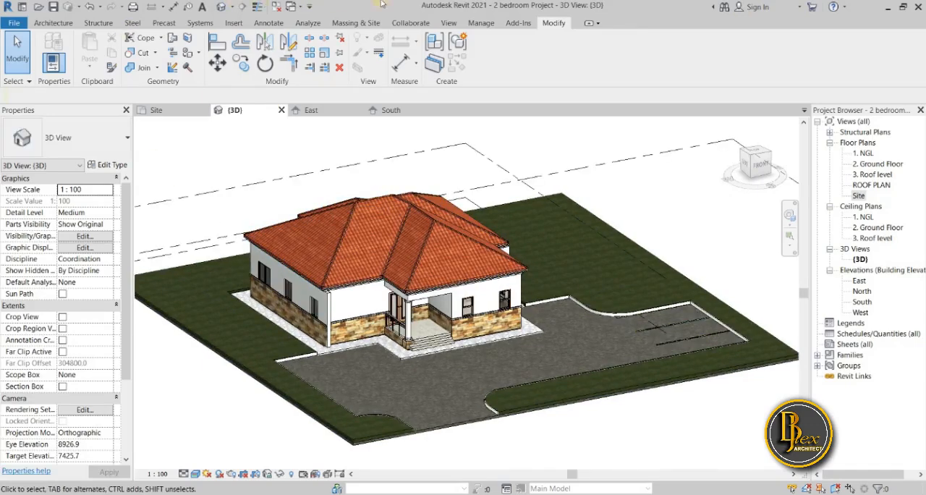
Start placing a component and look through the component types already loaded in the project
left_click(53, 23)
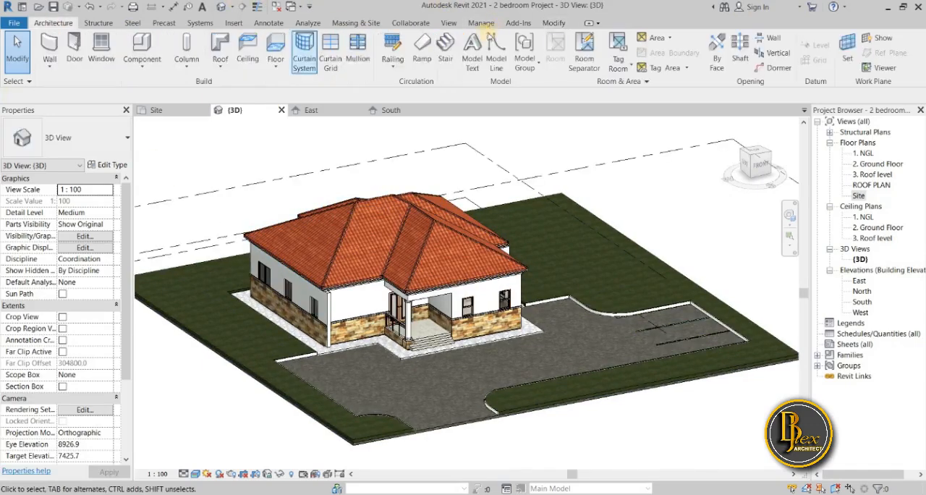
left_click(554, 24)
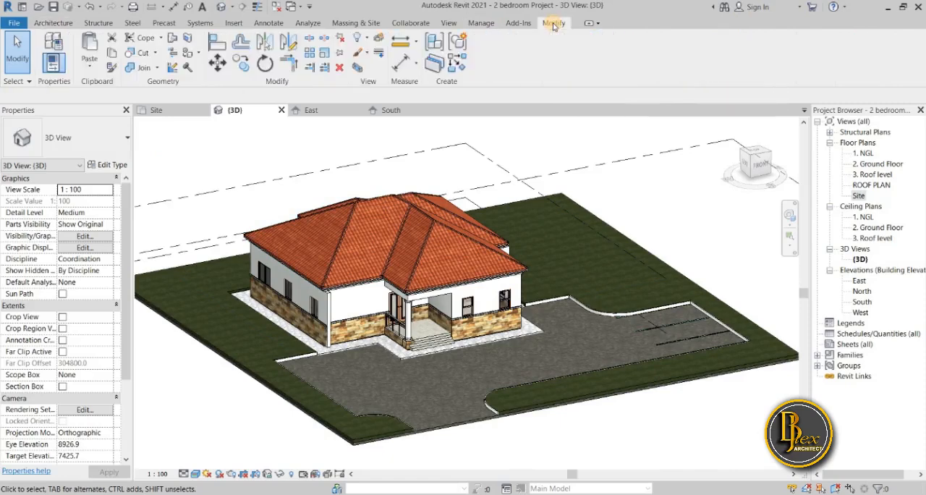
left_click(53, 23)
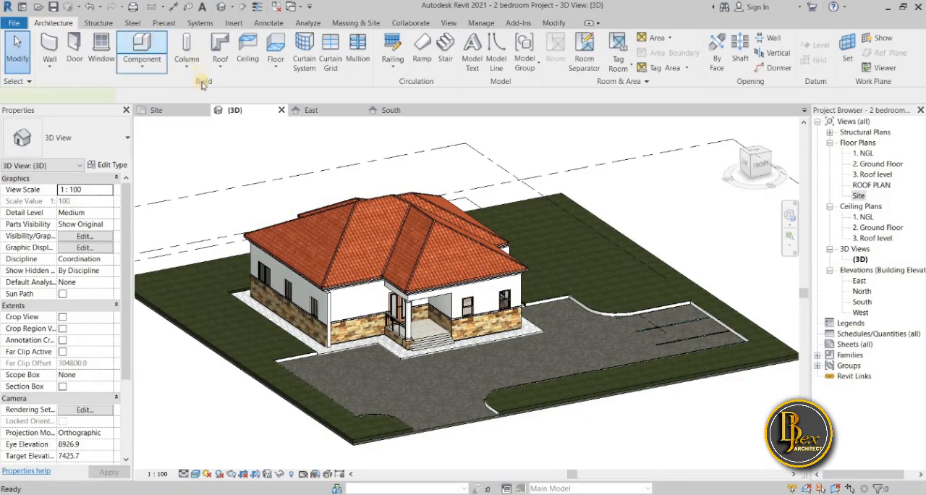
left_click(143, 44)
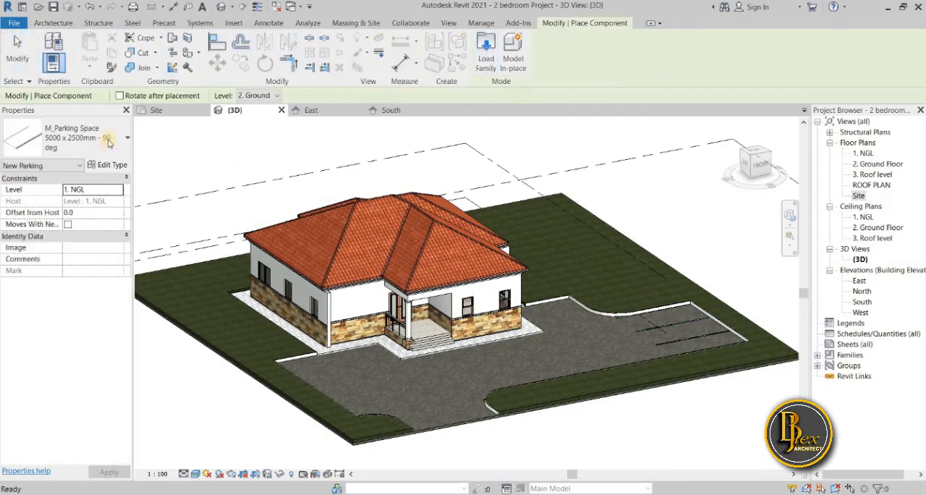
left_click(127, 137)
scroll(108, 286, "down", 4)
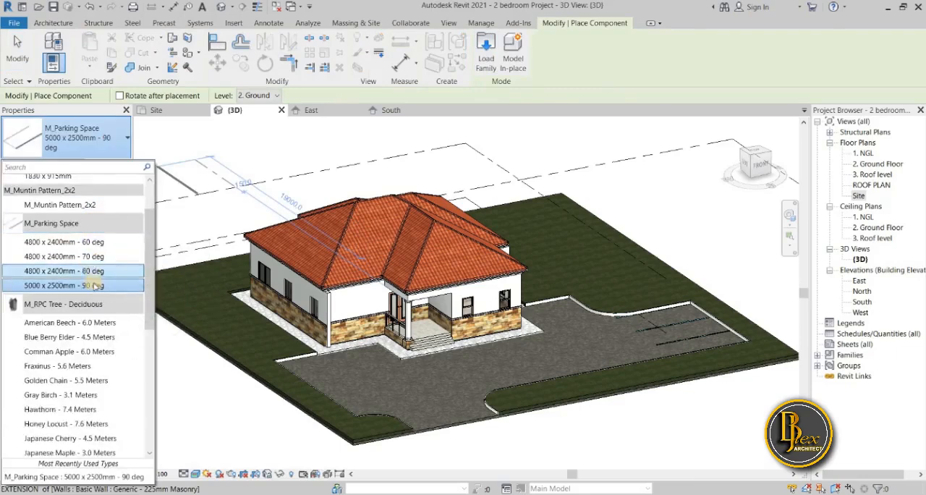
scroll(102, 281, "up", 4)
scroll(109, 268, "down", 6)
scroll(112, 259, "up", 4)
Start loading a family and browse to the Revit City folder on the Desktop
left_click(496, 47)
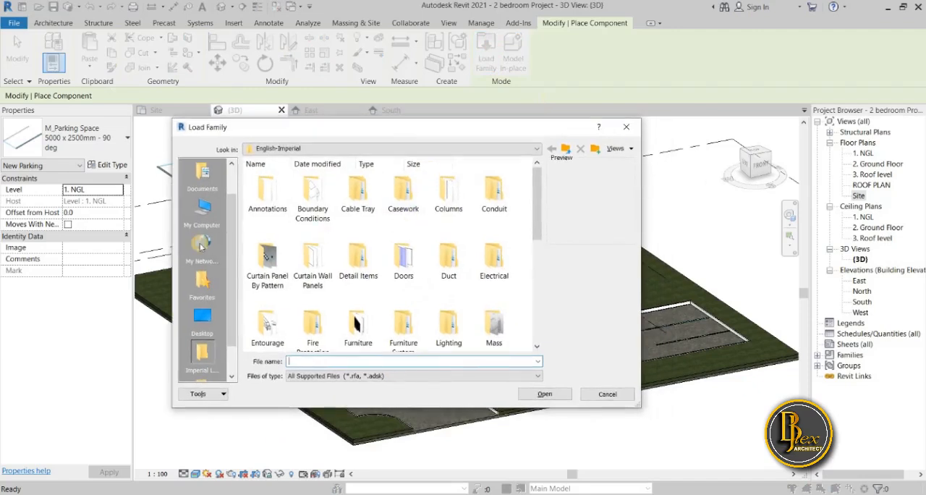
scroll(236, 255, "up", 2)
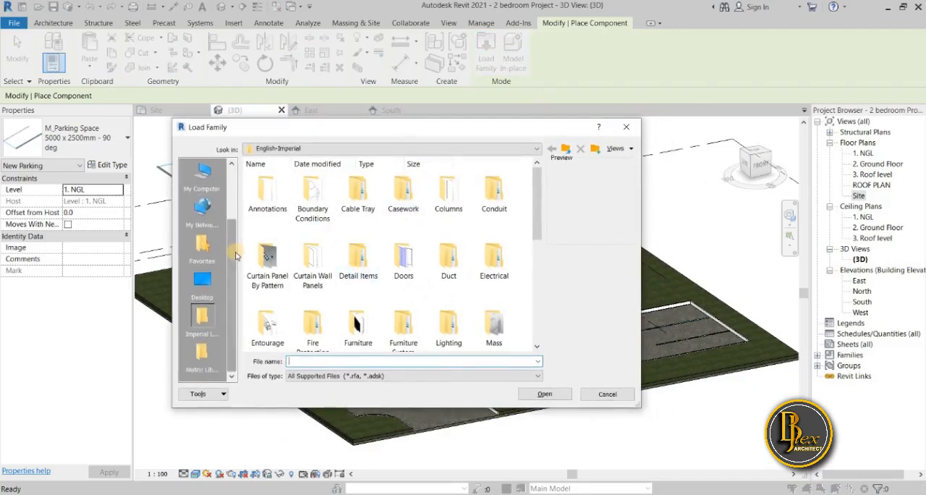
left_click_drag(233, 277, 226, 326)
scroll(226, 319, "up", 2)
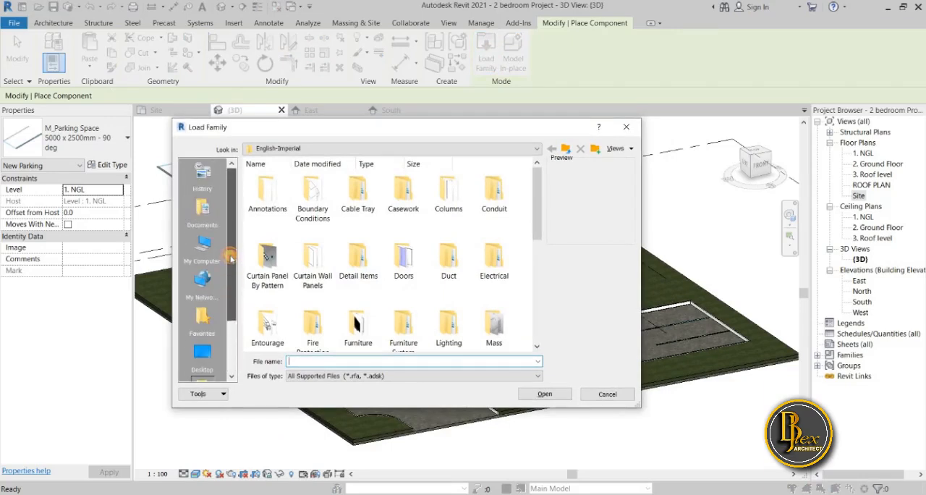
left_click(204, 346)
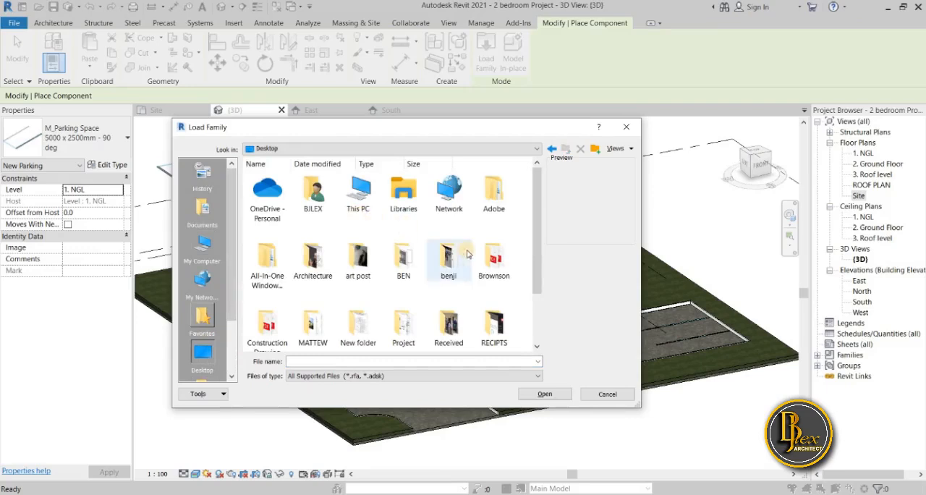
scroll(404, 319, "down", 1)
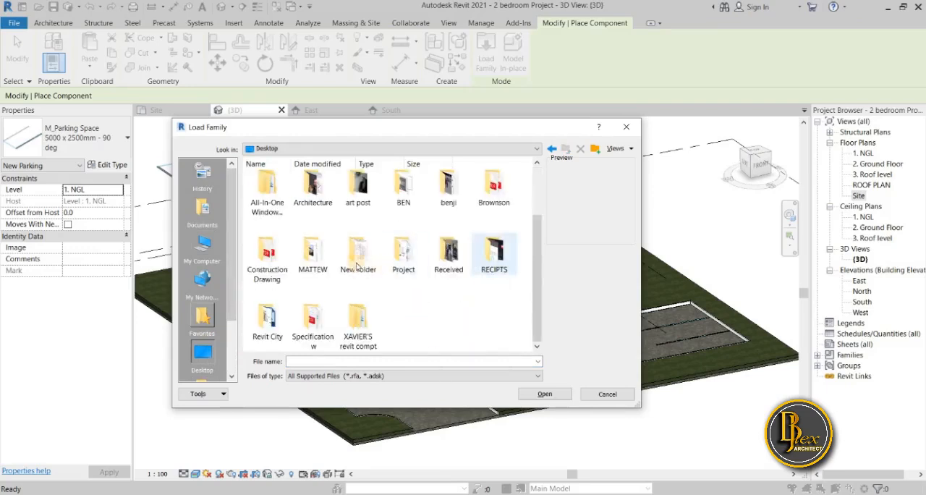
double_click(268, 319)
Look through the Revit City library's subfolders and open the plantings & rocks folder
scroll(434, 270, "down", 3)
scroll(435, 269, "down", 3)
left_click_drag(351, 157, 355, 178)
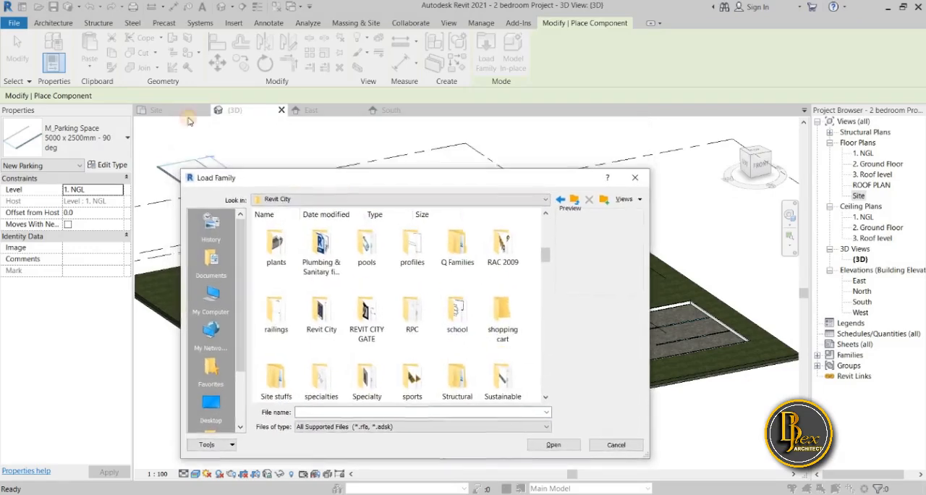
scroll(368, 312, "down", 5)
scroll(372, 325, "up", 5)
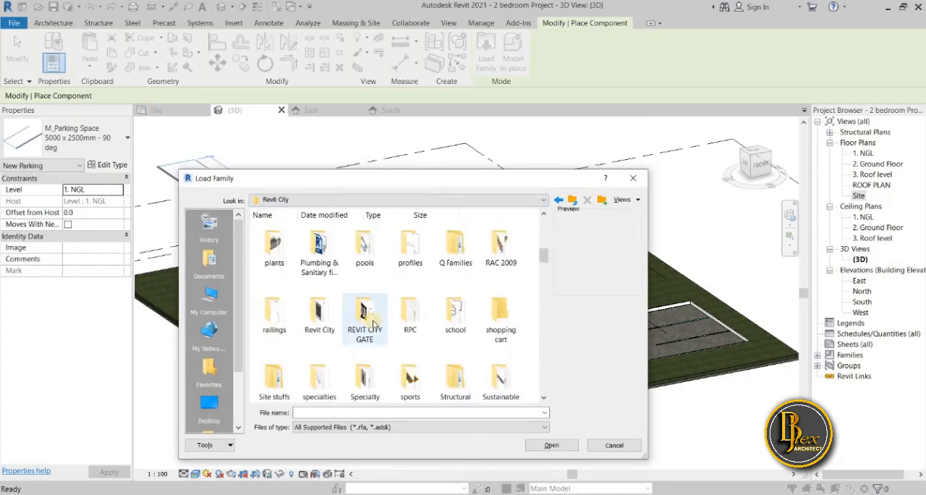
scroll(373, 323, "down", 5)
scroll(376, 322, "up", 3)
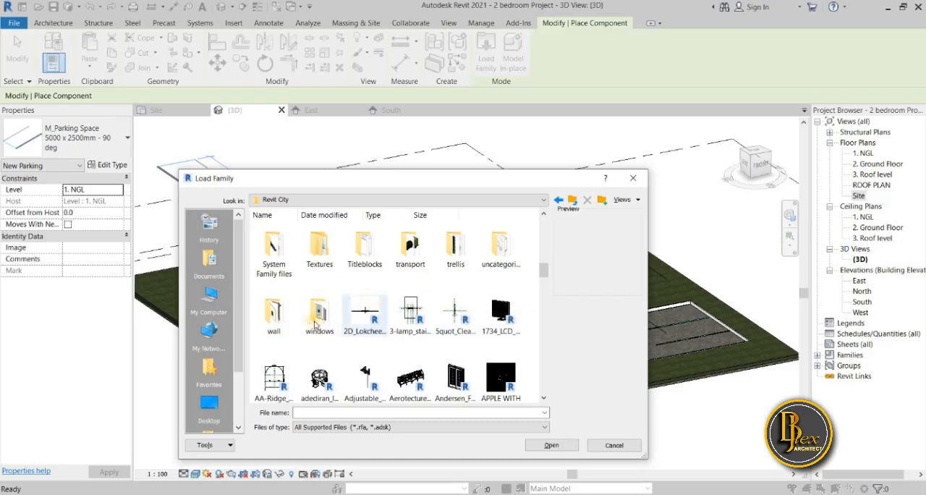
scroll(563, 272, "up", 3)
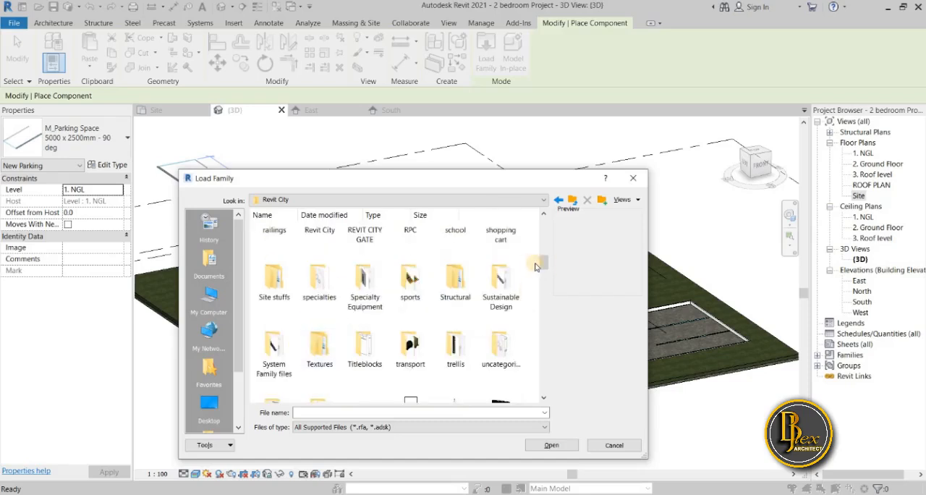
scroll(543, 266, "up", 2)
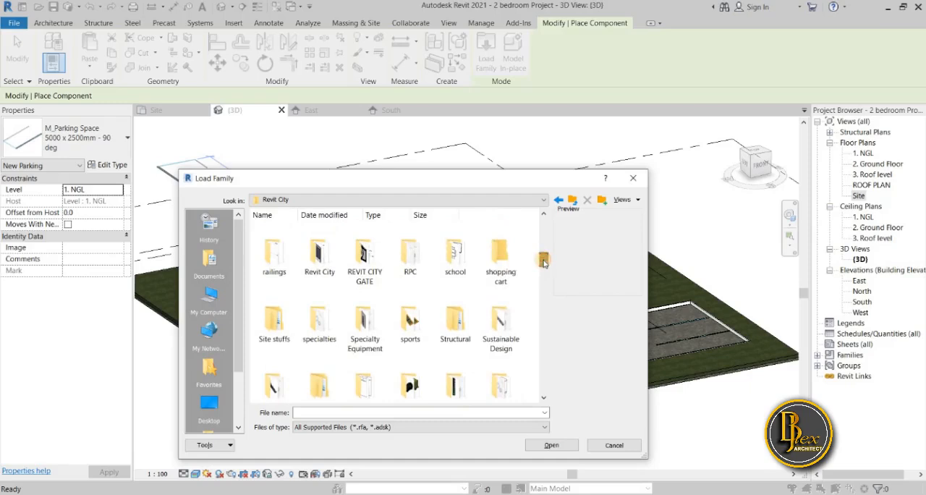
scroll(544, 260, "up", 3)
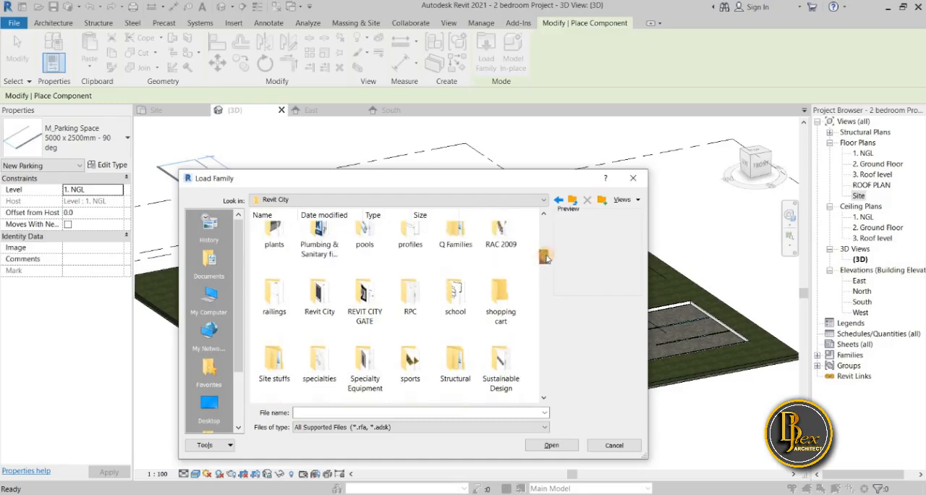
scroll(547, 254, "up", 1)
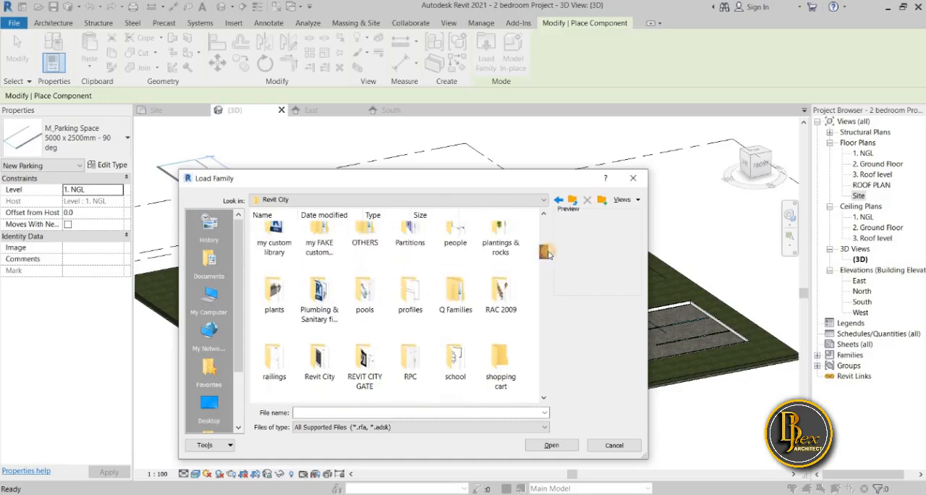
scroll(547, 254, "up", 3)
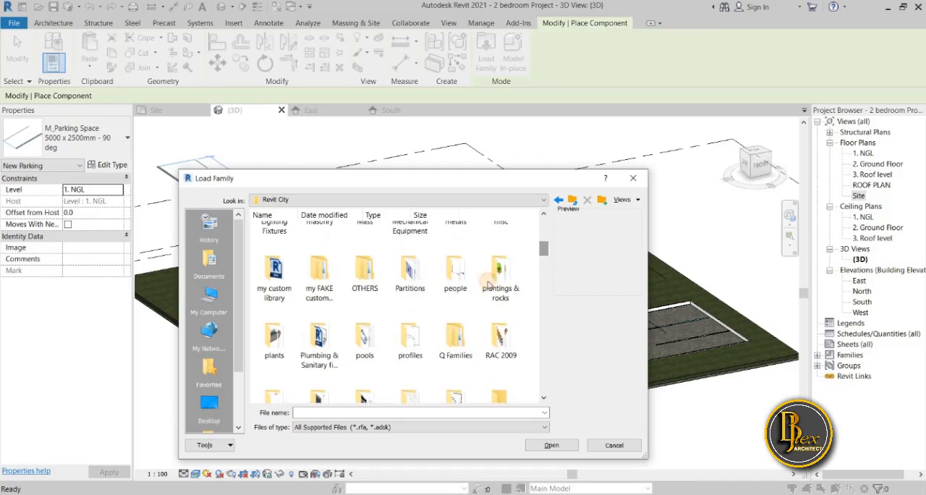
double_click(500, 279)
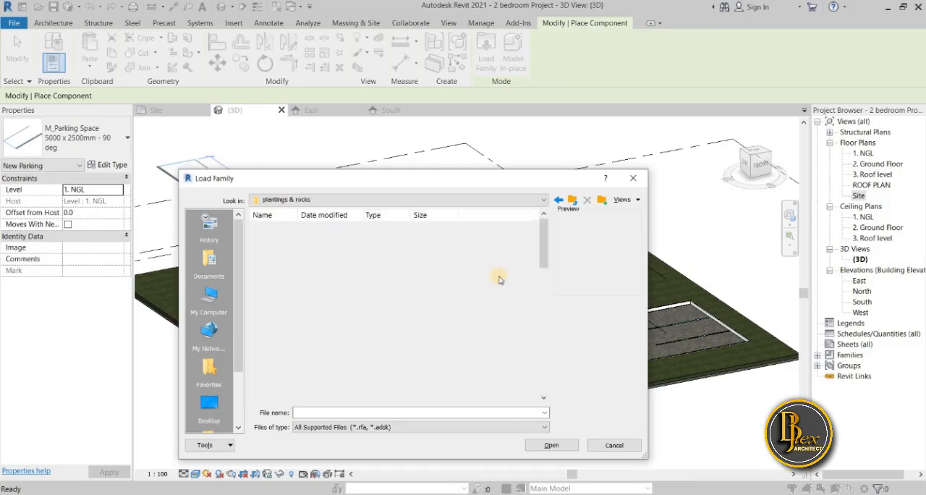
Look through the tree, shrub and potted plant families in the plantings & rocks folder
scroll(454, 336, "down", 2)
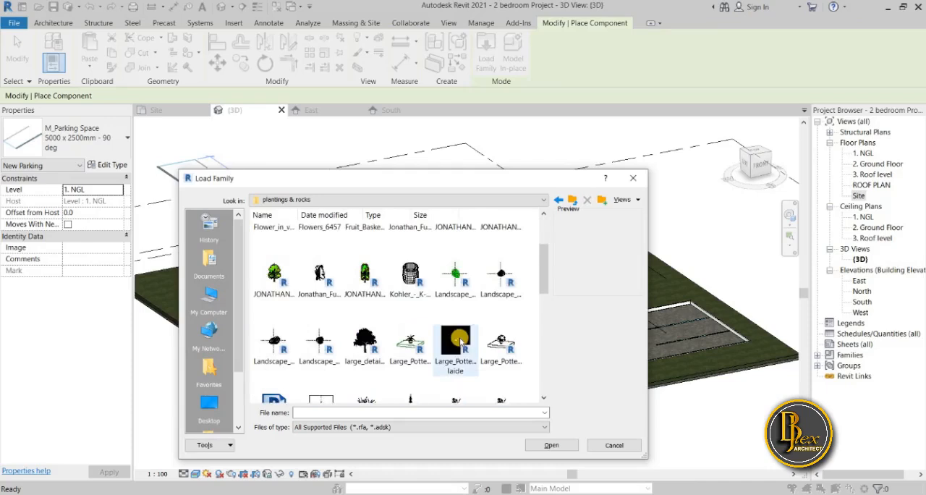
scroll(461, 343, "down", 3)
scroll(478, 341, "up", 1)
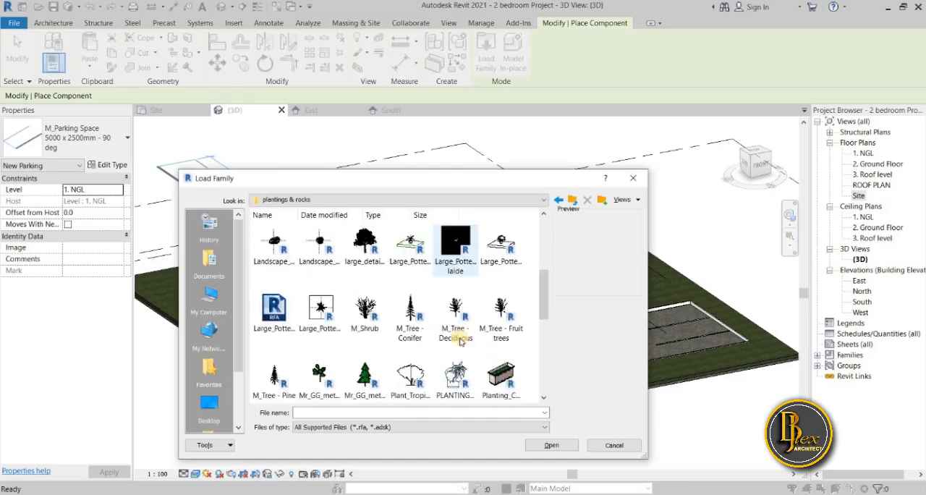
scroll(504, 340, "down", 4)
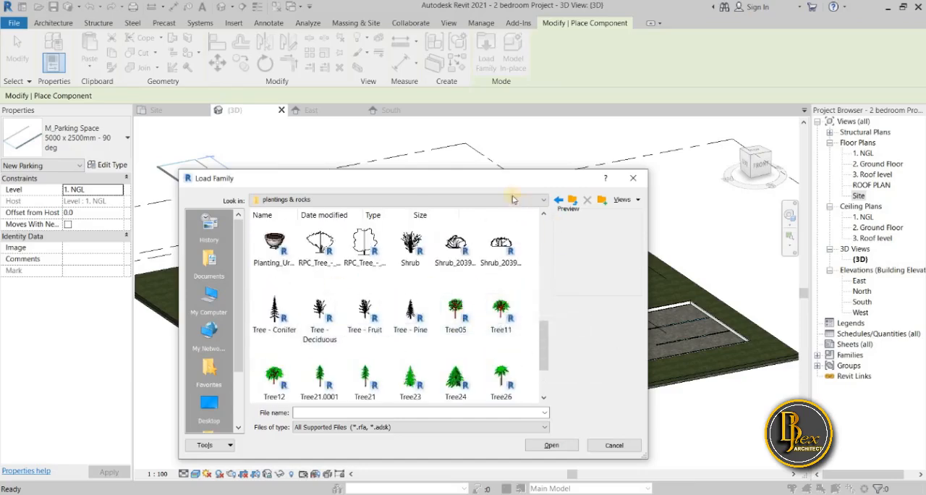
left_click_drag(492, 182, 605, 189)
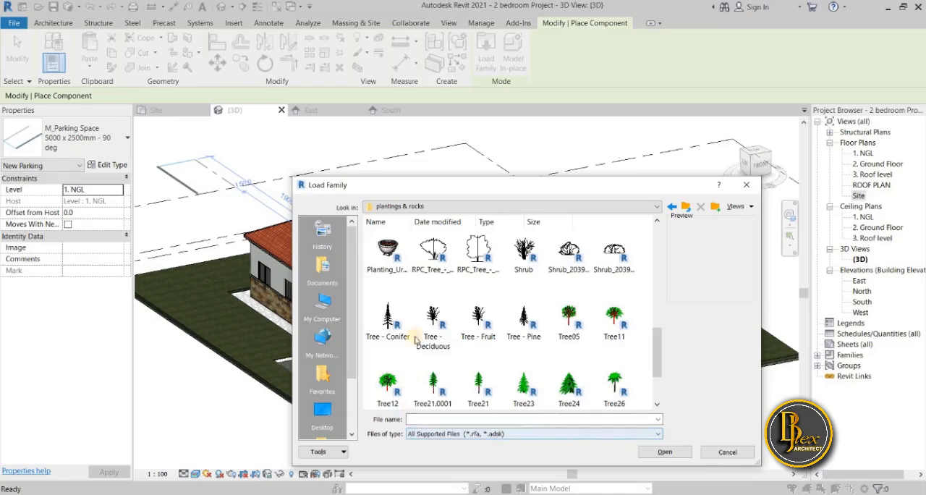
scroll(425, 338, "up", 1)
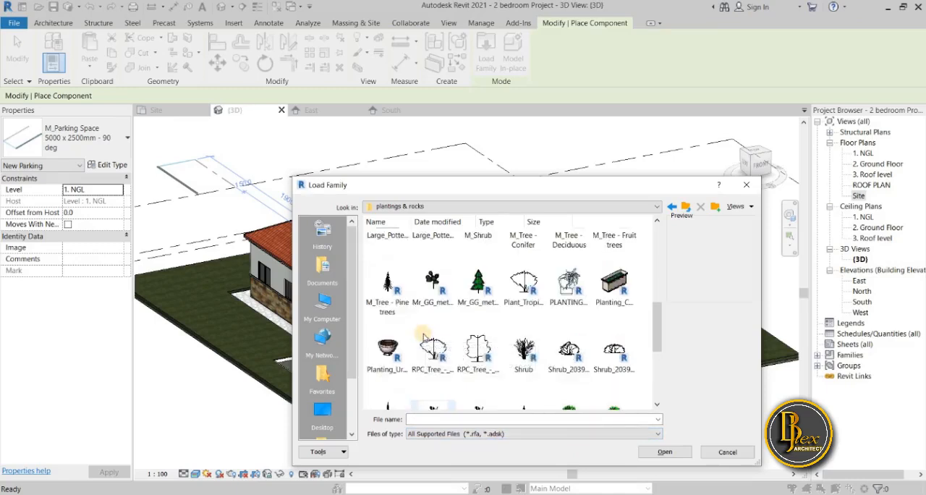
scroll(427, 342, "down", 2)
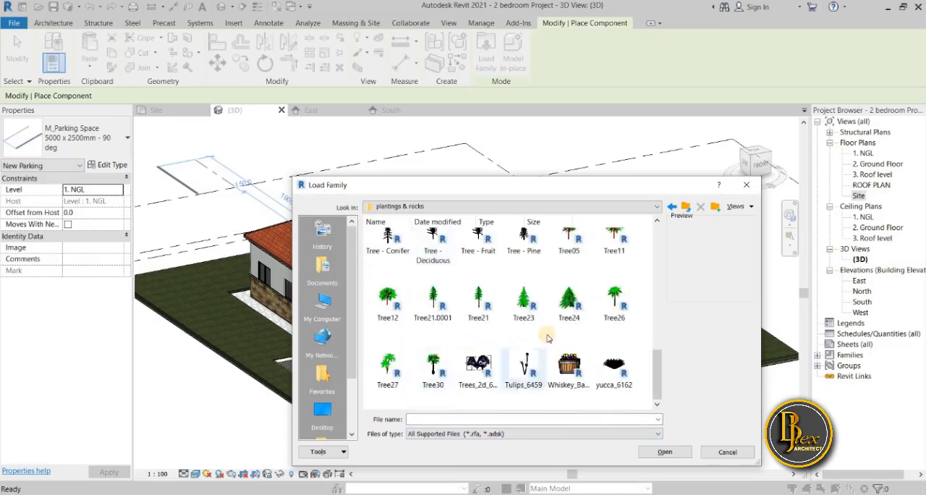
scroll(506, 347, "up", 2)
scroll(554, 348, "up", 3)
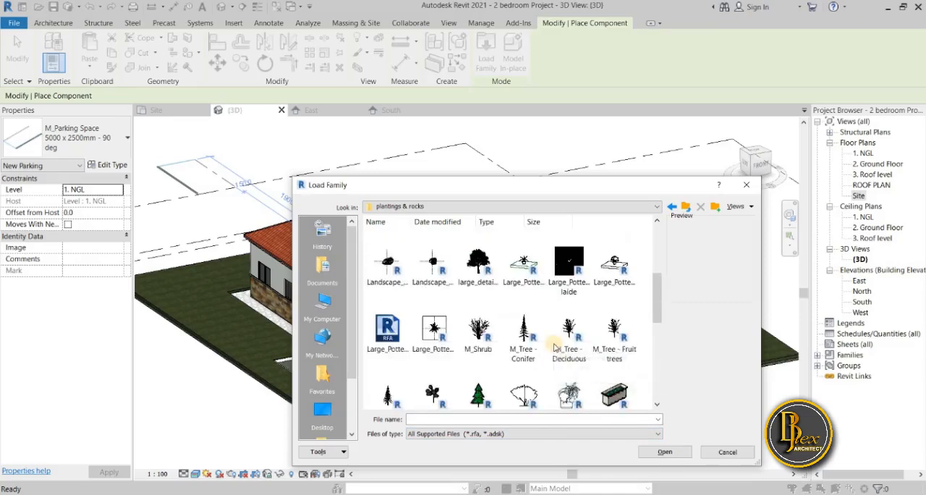
Load the large_detailed_tree_2839 family from the plantings & rocks folder into the project
left_click_drag(587, 187, 406, 241)
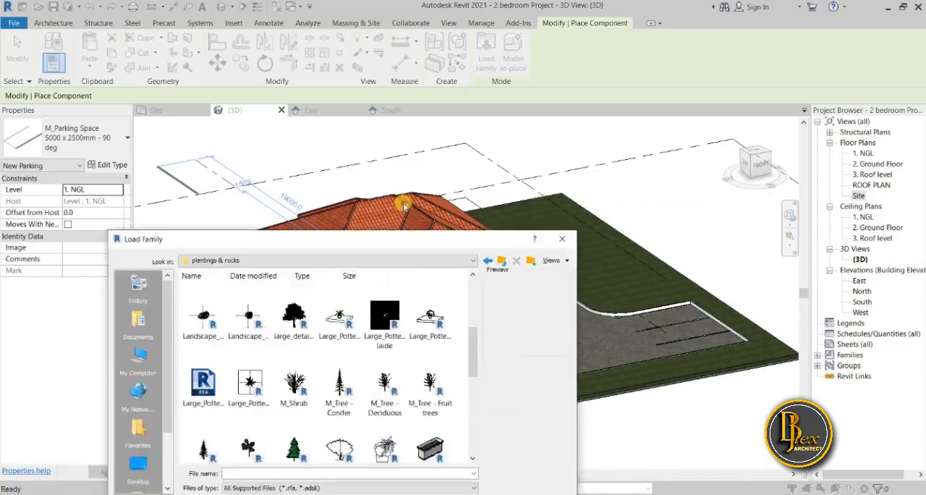
left_click_drag(407, 208, 330, 237)
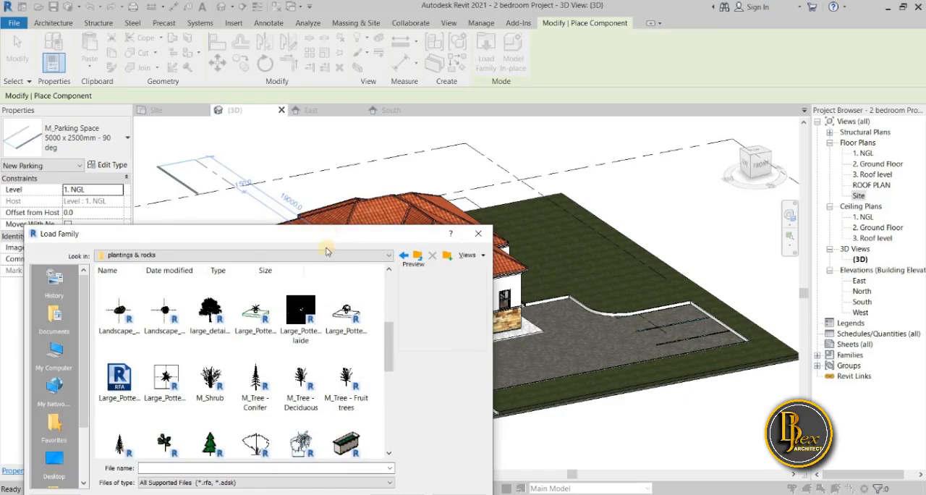
left_click(201, 304)
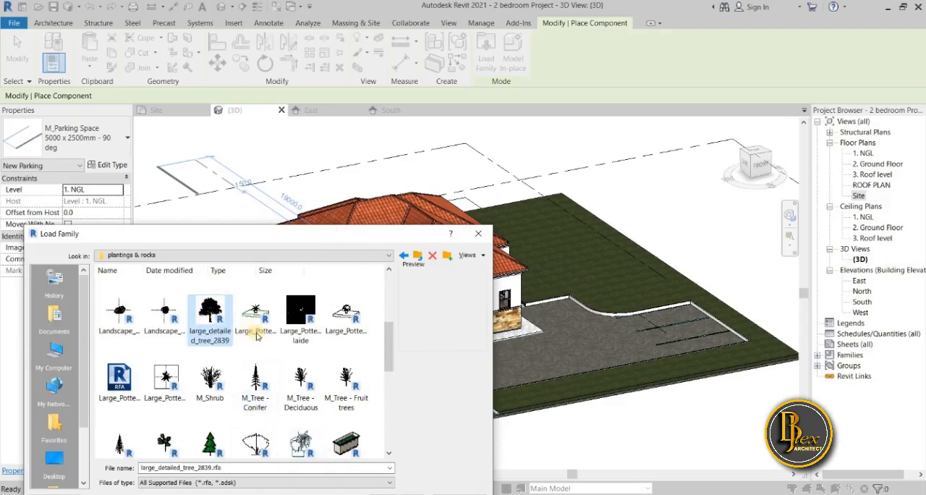
left_click_drag(292, 245, 284, 128)
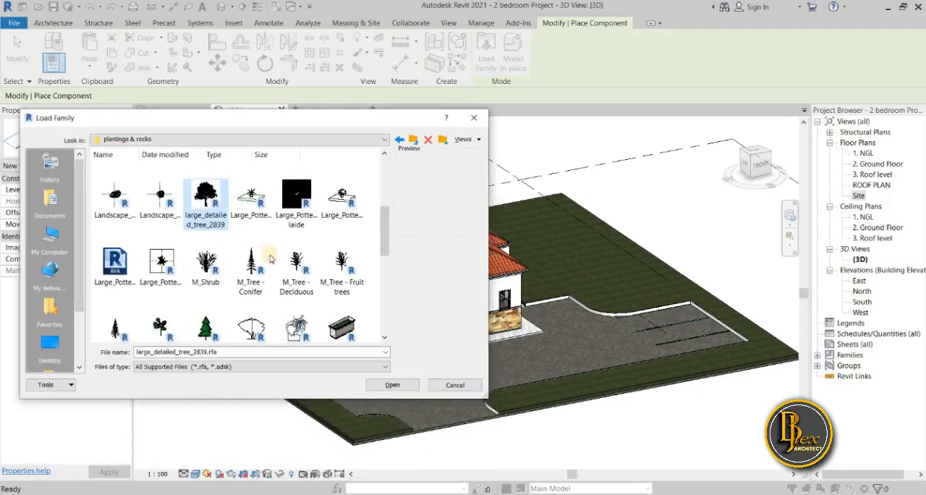
left_click(404, 388)
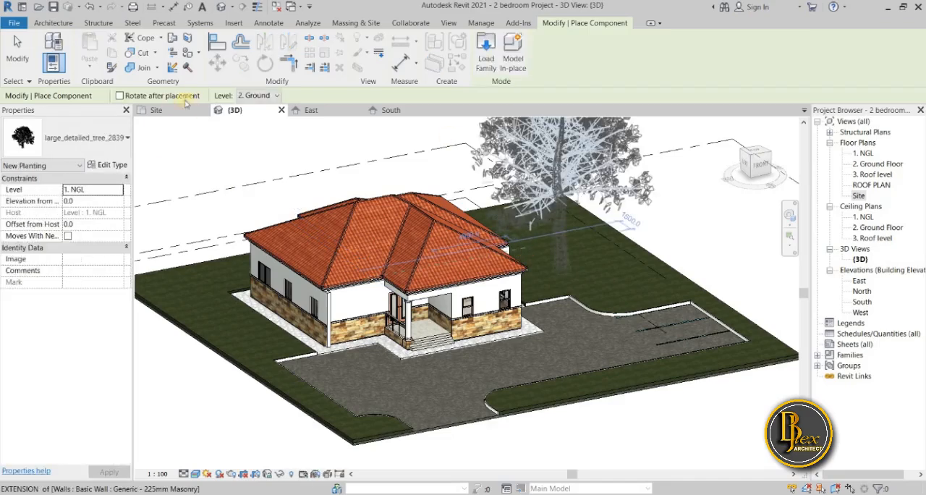
Place one large_detailed_tree_2839 on the grass east of the house in the Site plan and finish placing components
left_click(156, 110)
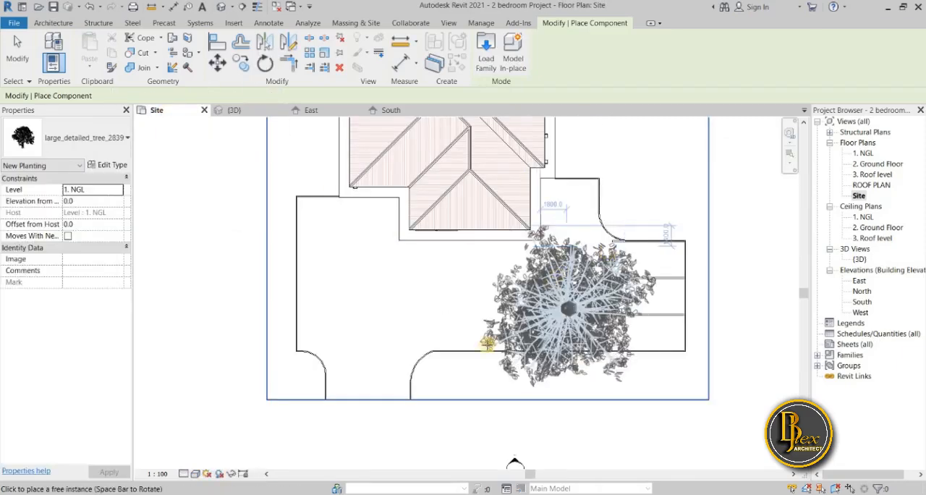
scroll(465, 369, "down", 1)
middle_click_drag(466, 368, 437, 420)
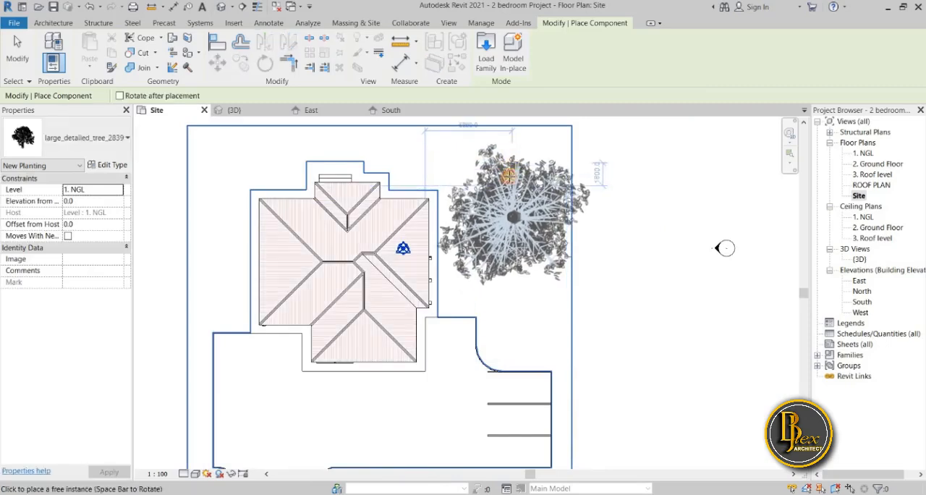
left_click(473, 306)
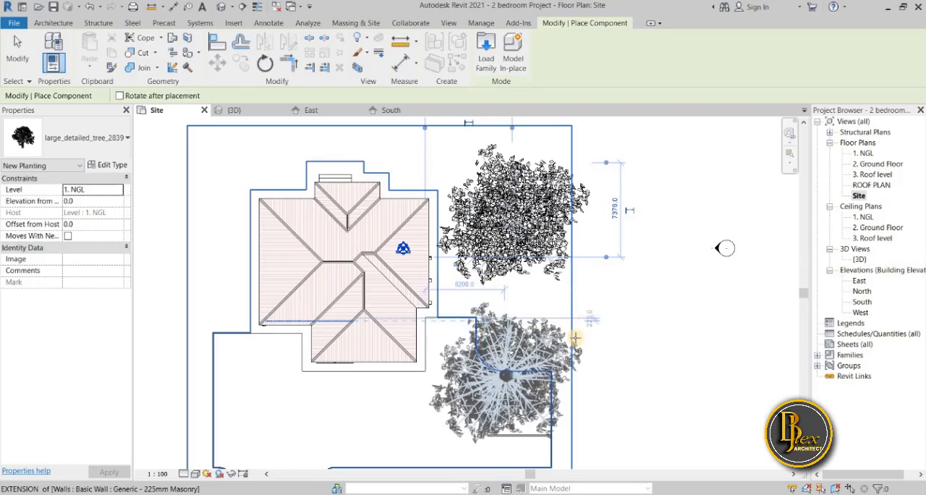
scroll(576, 339, "down", 1)
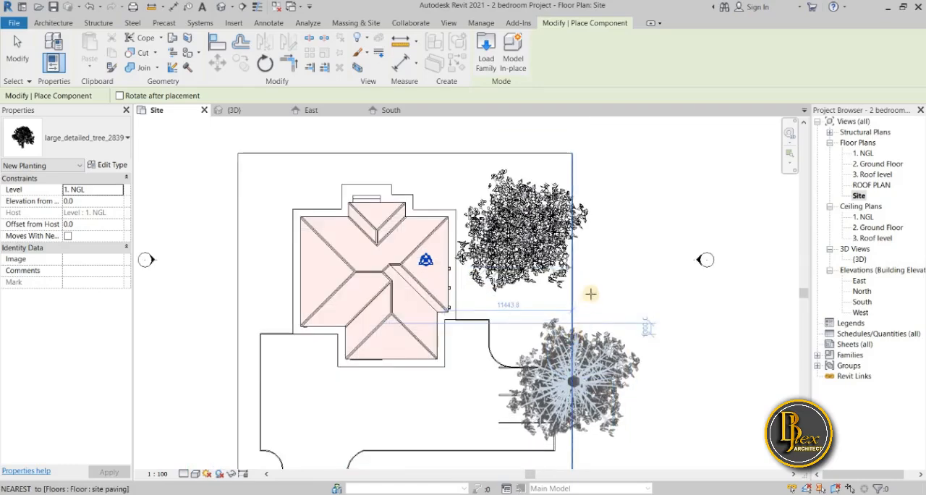
key("Escape")
key("Escape")
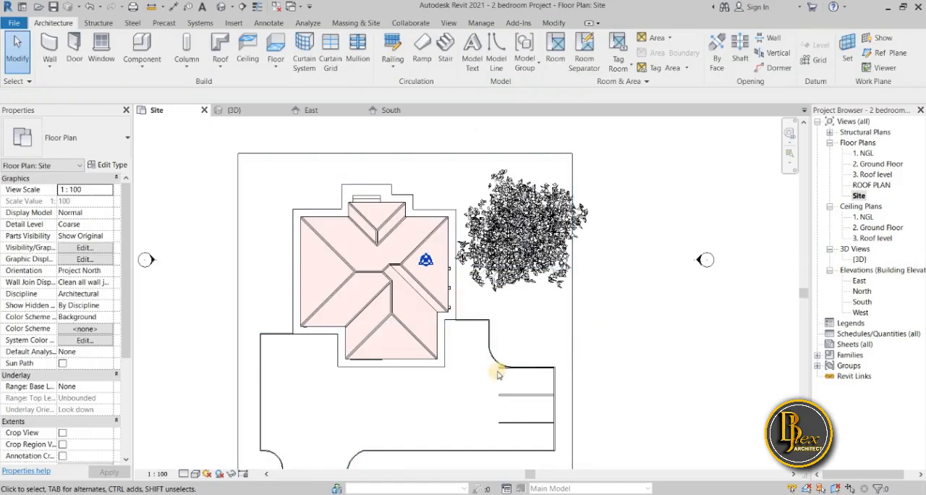
Switch to File Explorer and open the Revit City folder on the Desktop
scroll(497, 369, "down", 3)
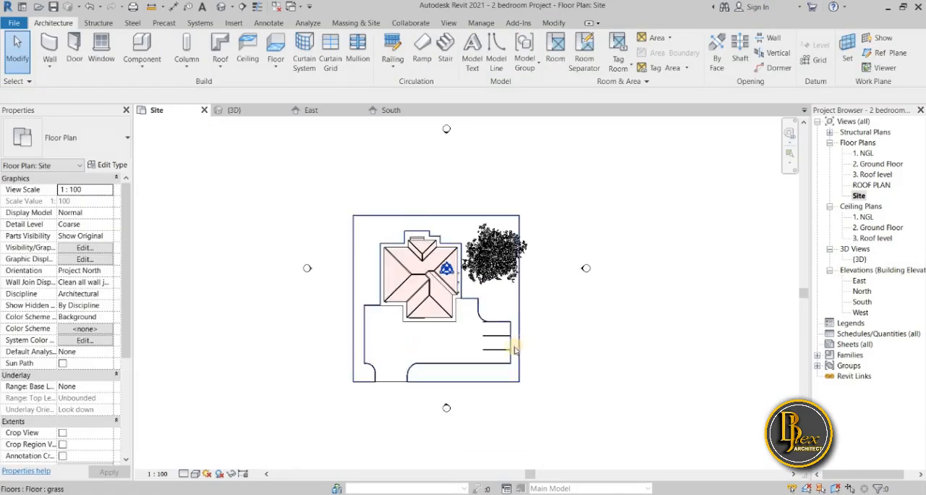
scroll(510, 346, "up", 2)
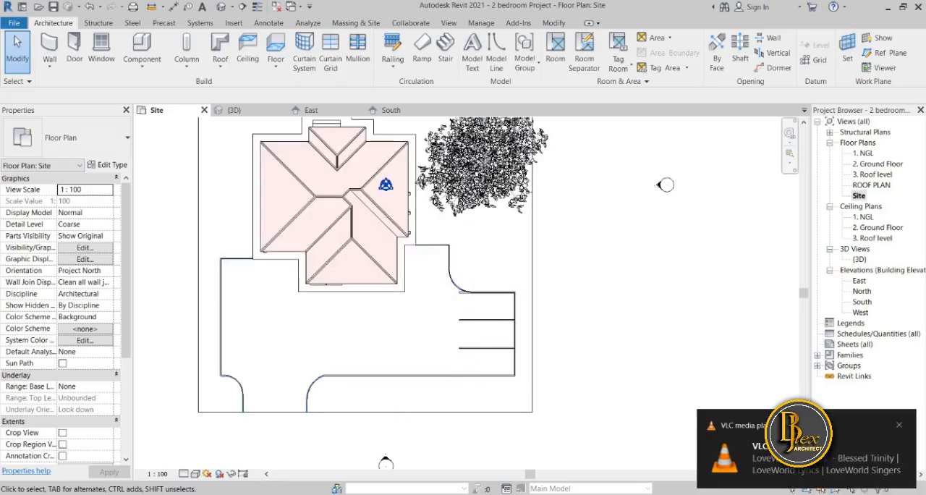
key("super+e")
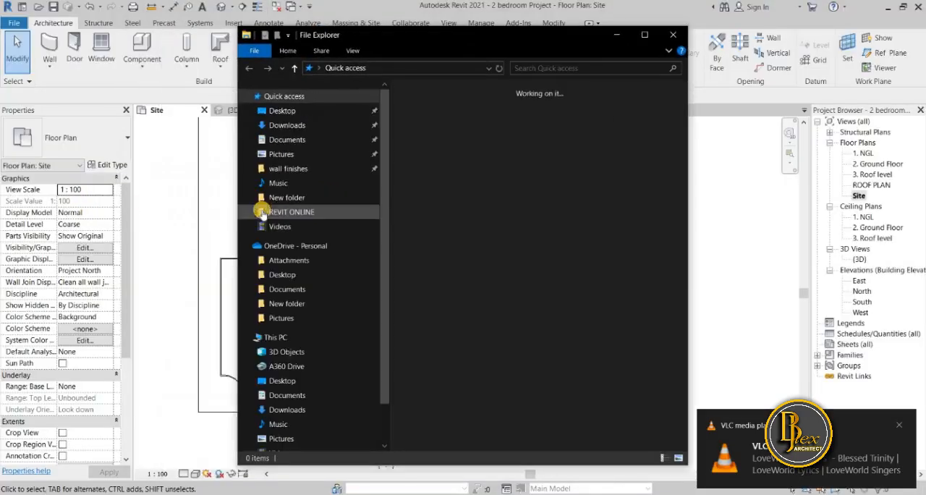
left_click(313, 110)
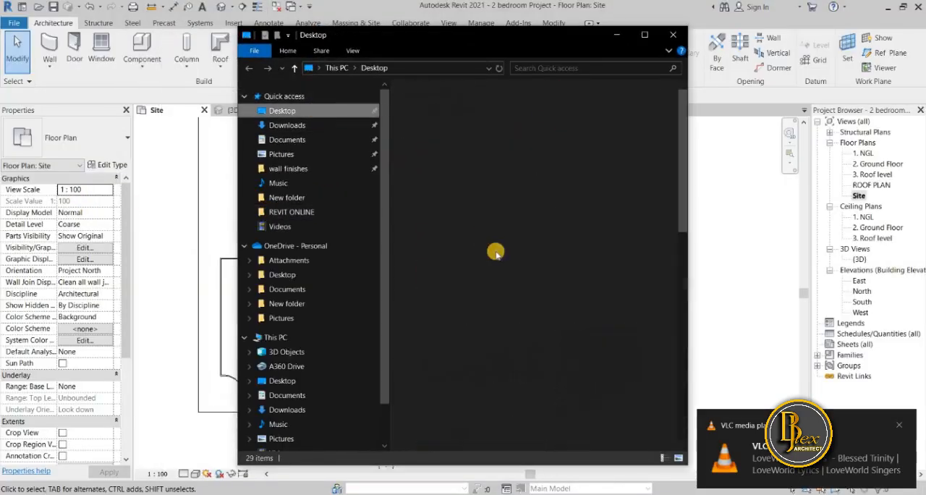
left_click_drag(532, 35, 335, 48)
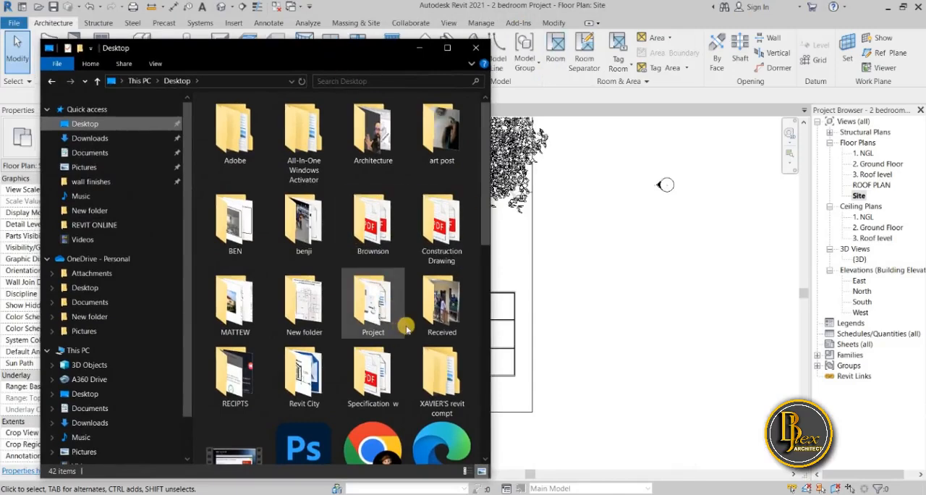
scroll(405, 329, "down", 7)
scroll(360, 352, "down", 2)
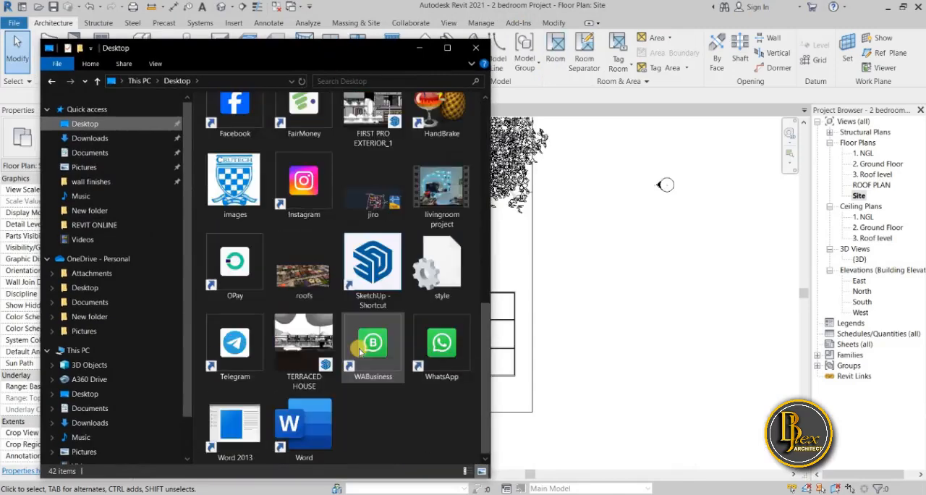
scroll(355, 346, "up", 5)
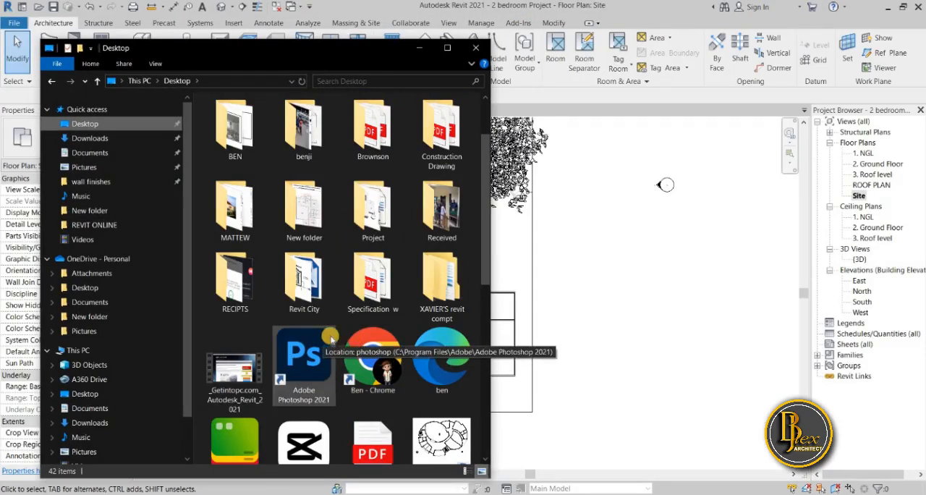
double_click(304, 283)
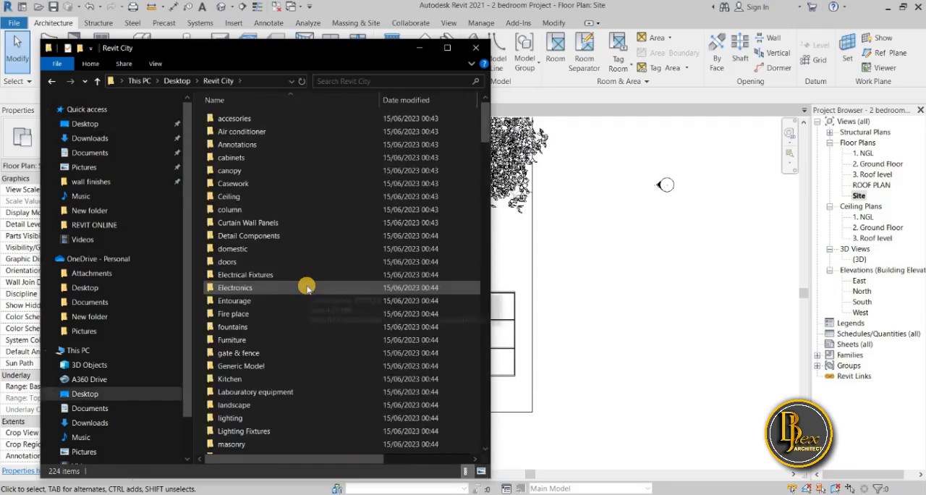
Find and open the transport subfolder of the Revit City library
scroll(279, 340, "down", 4)
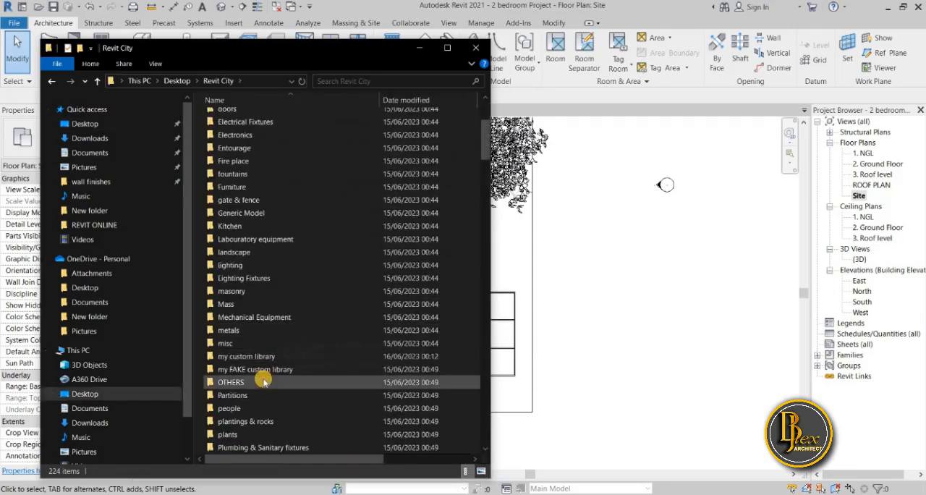
scroll(248, 402, "down", 4)
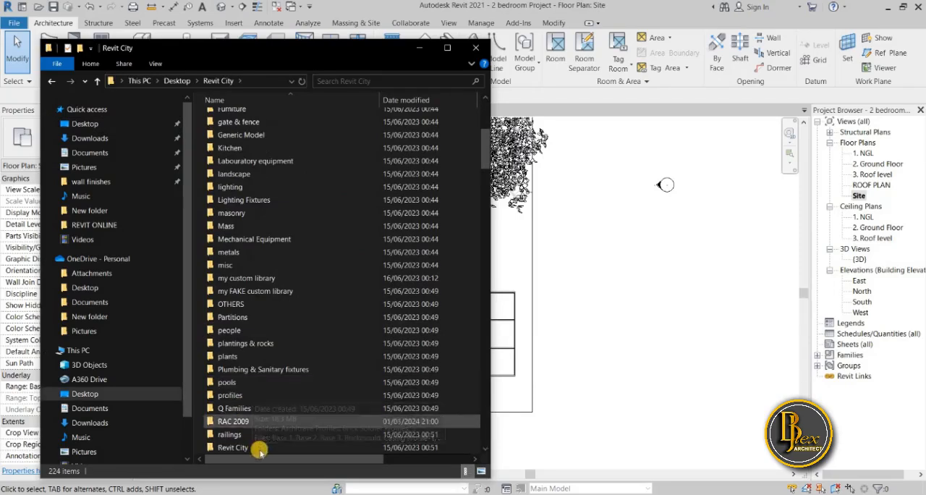
scroll(244, 421, "down", 3)
double_click(230, 434)
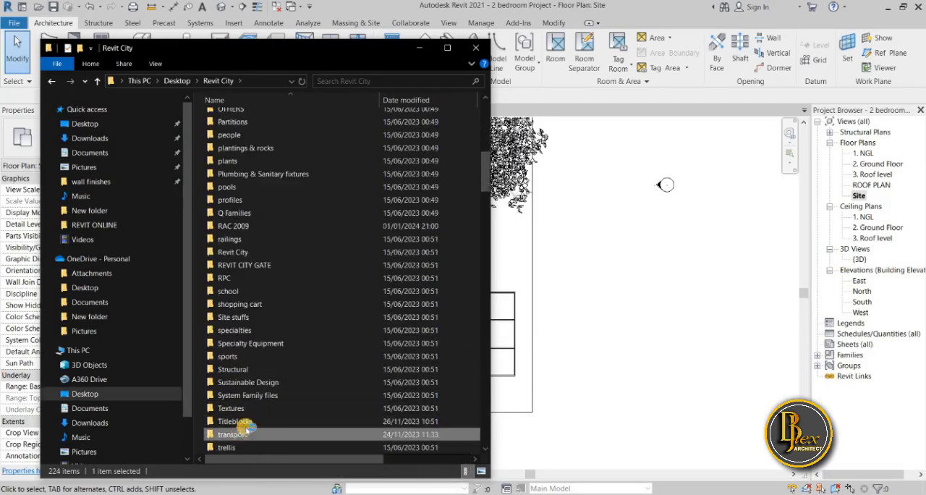
Browse the vehicle families in the transport folder and load Audi_R8_6233 into the project's Site plan
scroll(419, 309, "down", 5)
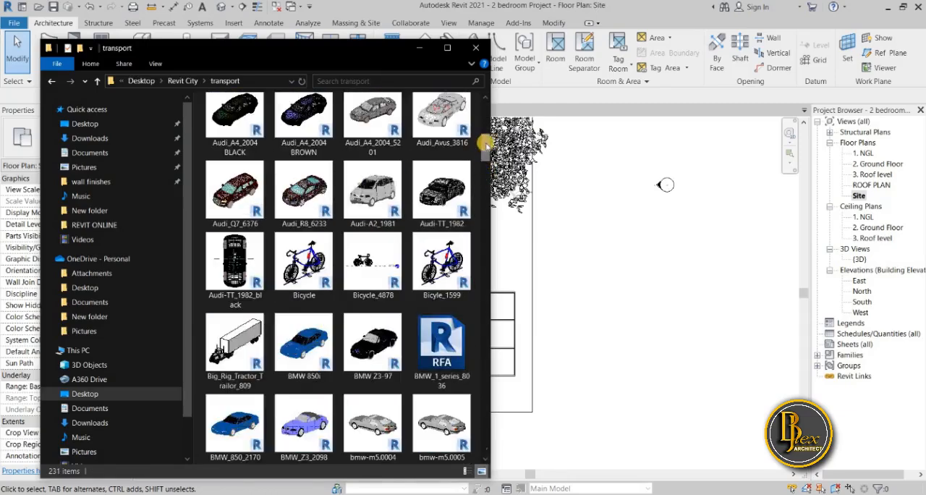
left_click_drag(487, 145, 505, 126)
left_click(507, 125)
key("alt+Tab")
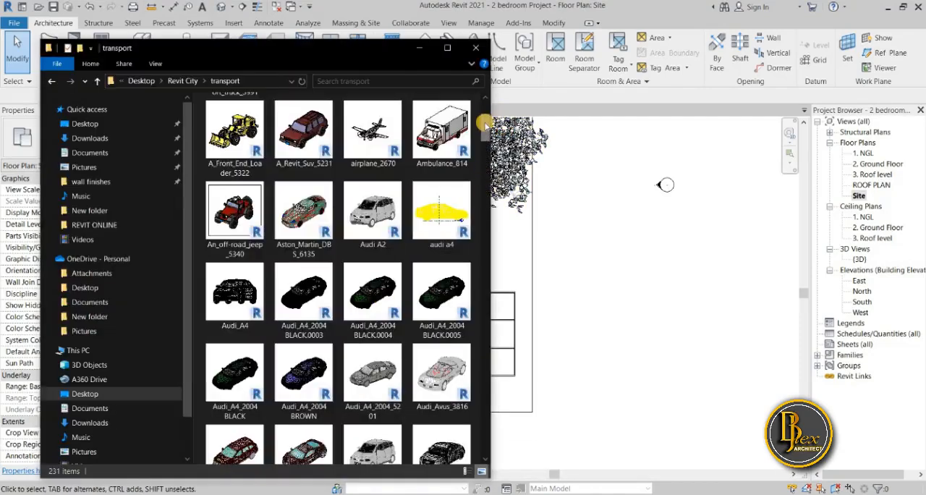
left_click_drag(484, 123, 485, 132)
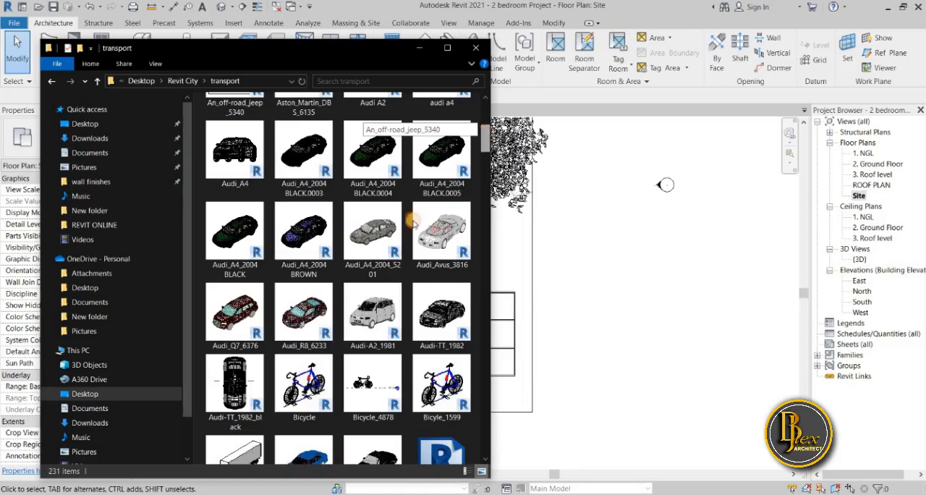
left_click_drag(304, 328, 546, 343)
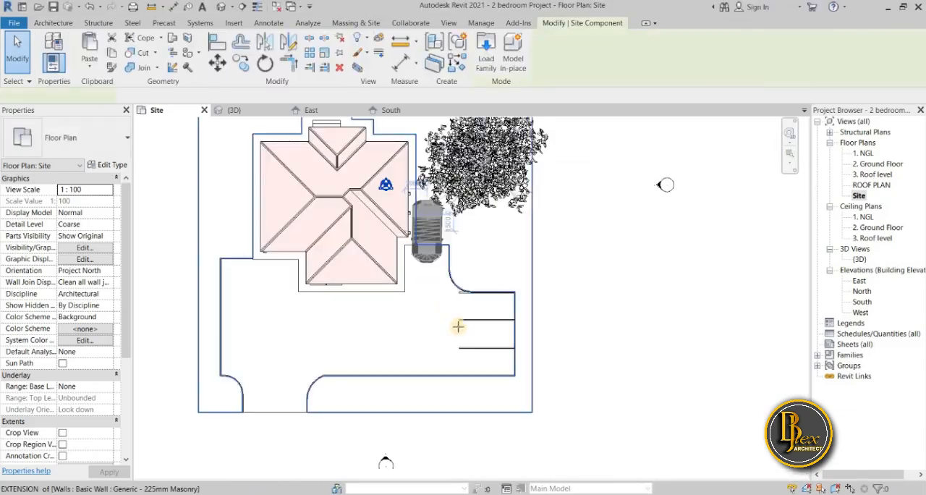
Place one Audi_R8_6233 car on the driveway at the open end of the parking bays
scroll(465, 331, "up", 1)
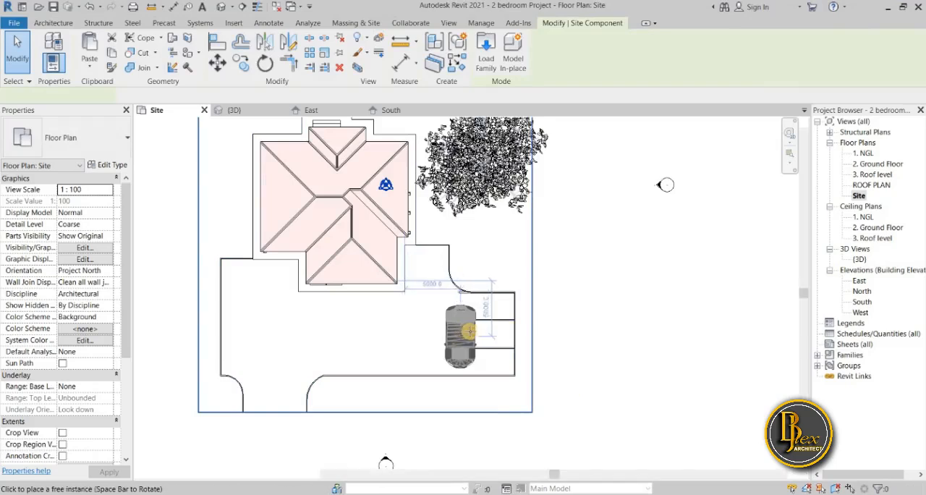
scroll(466, 331, "up", 2)
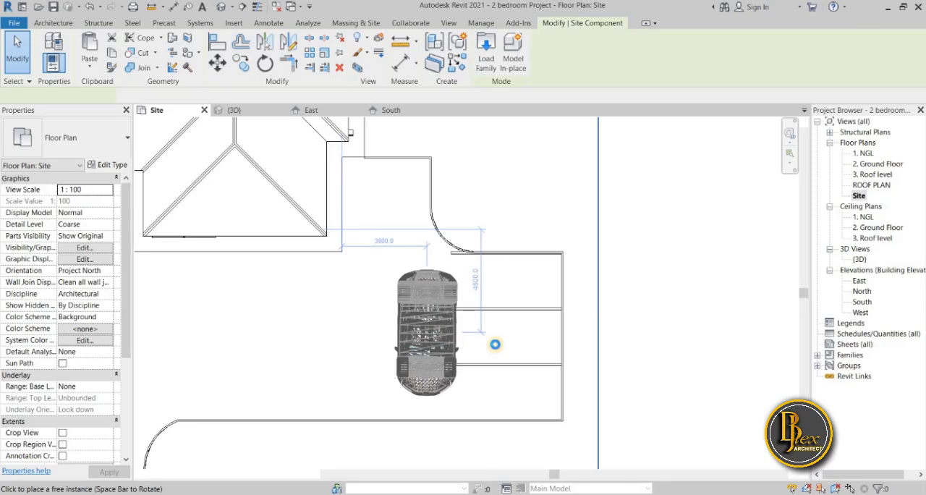
left_click(495, 345)
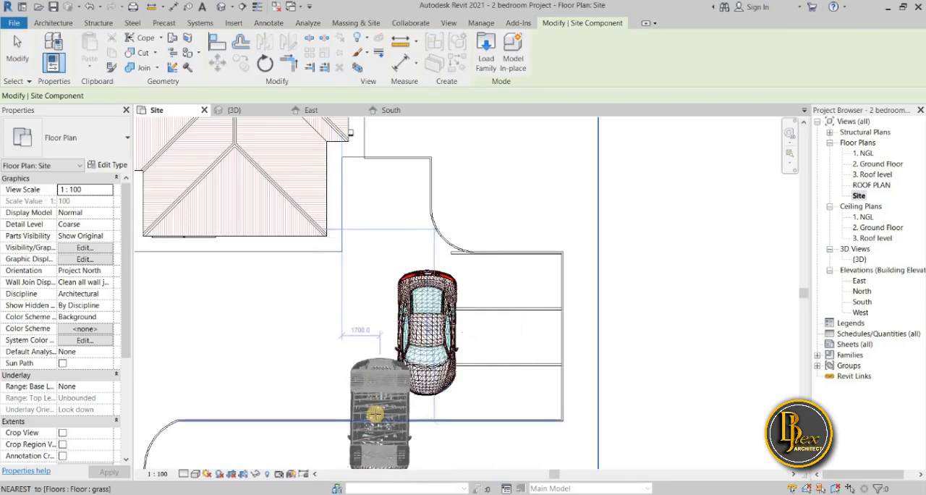
Stop placing Audi_R8_6233 cars and delete the one at the open end of the parking bays
key("Escape")
key("Escape")
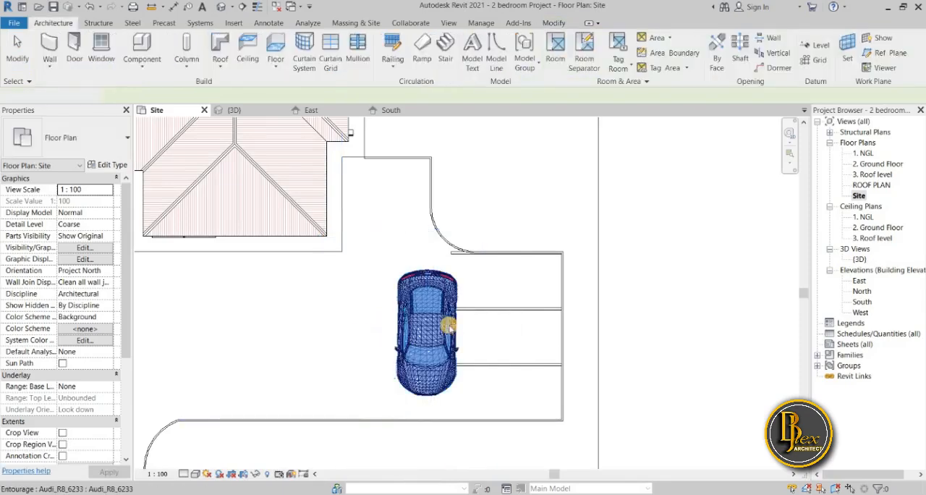
left_click(448, 327)
key("Delete")
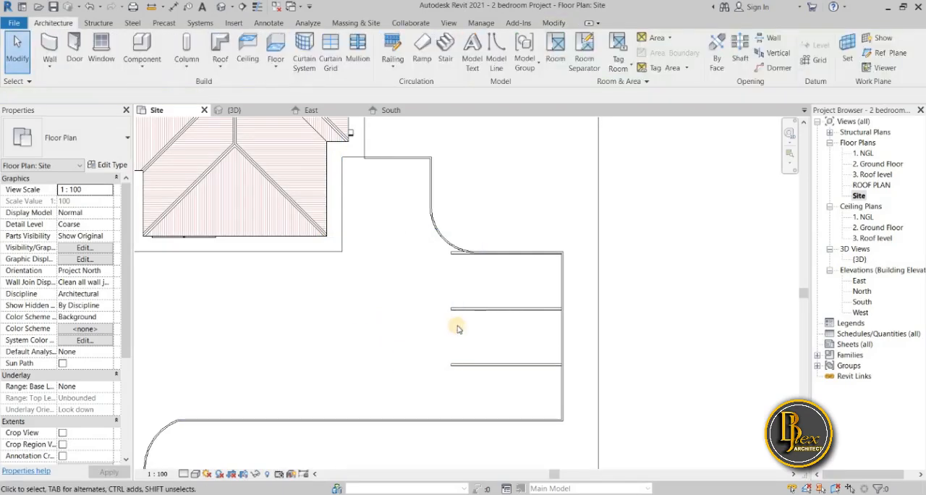
Load bmw-m5.0004 from the transport folder into the Site plan and place one across the open end of the parking bays
key("alt+Tab")
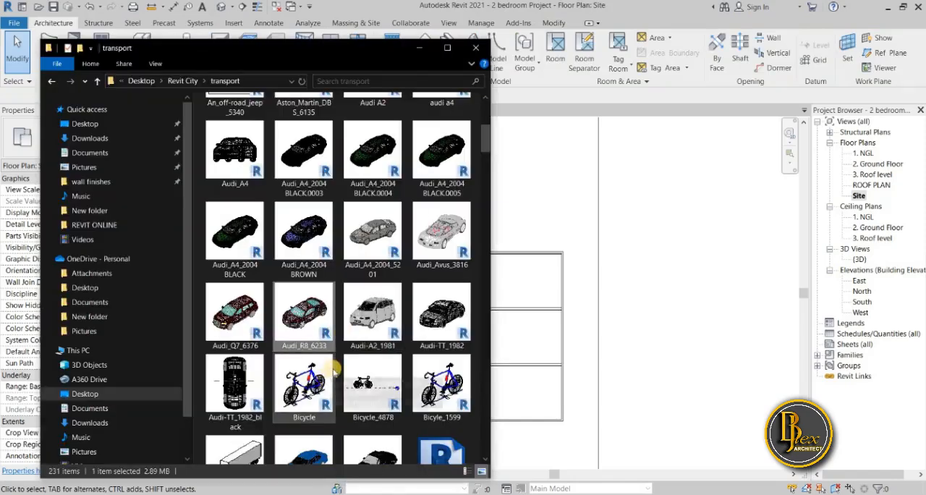
scroll(334, 369, "down", 5)
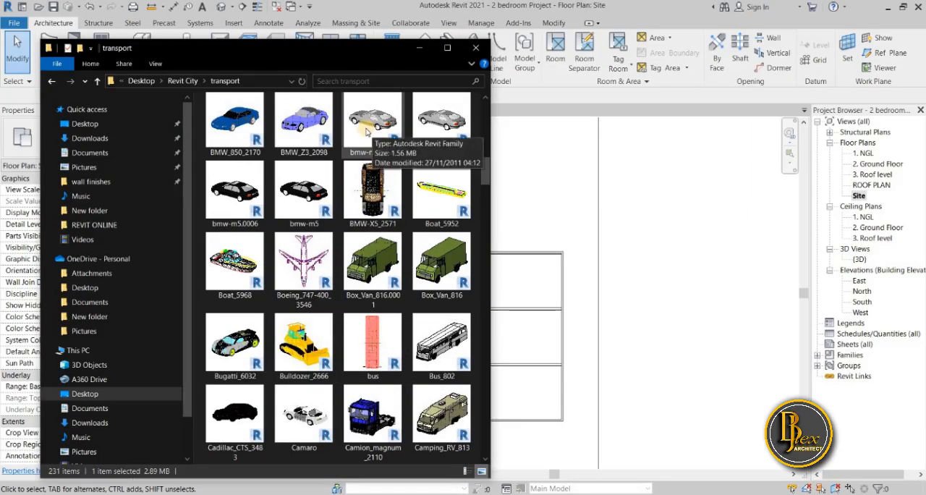
left_click_drag(367, 131, 573, 300)
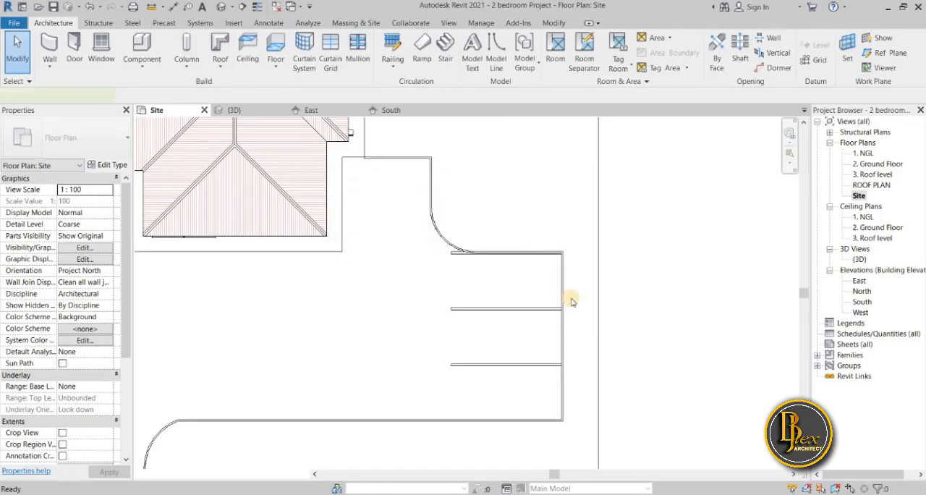
left_click(479, 308)
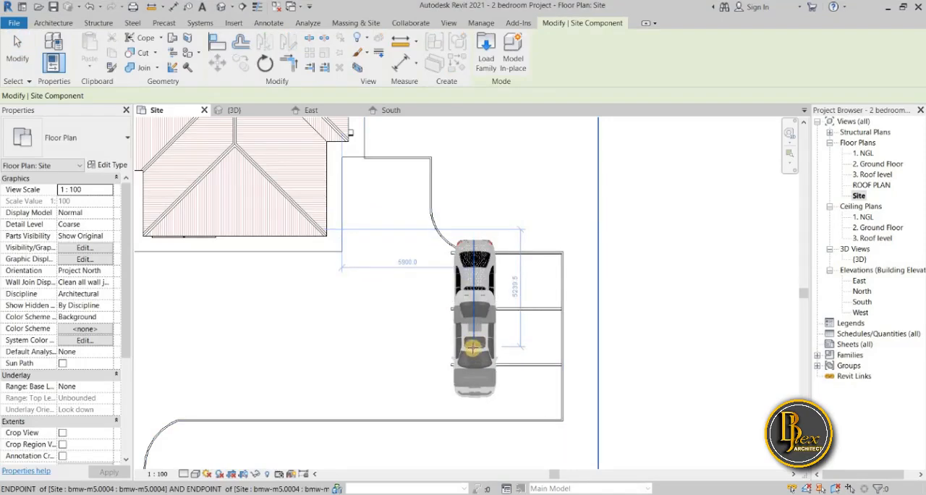
key("Escape")
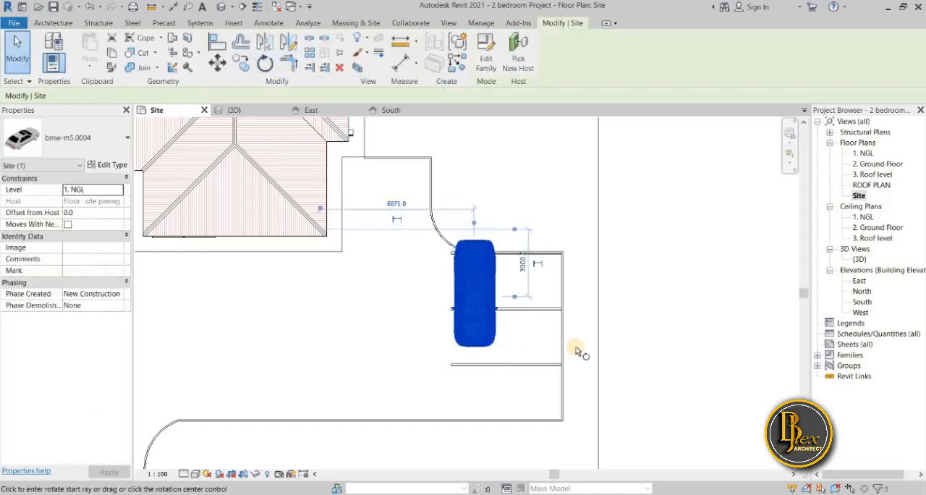
Rotate the bmw-m5.0004 car by 90 degrees so it lies parallel to the bay lines
key("r")
key("o")
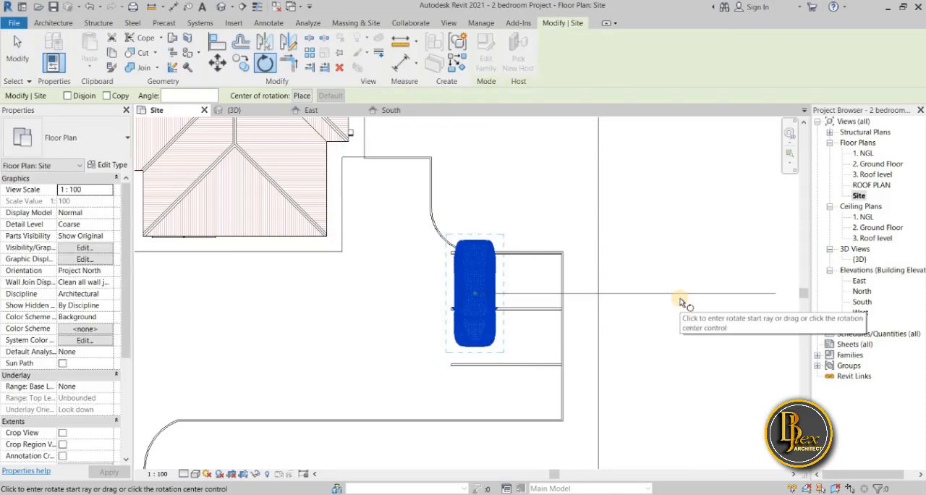
left_click(680, 303)
type("90")
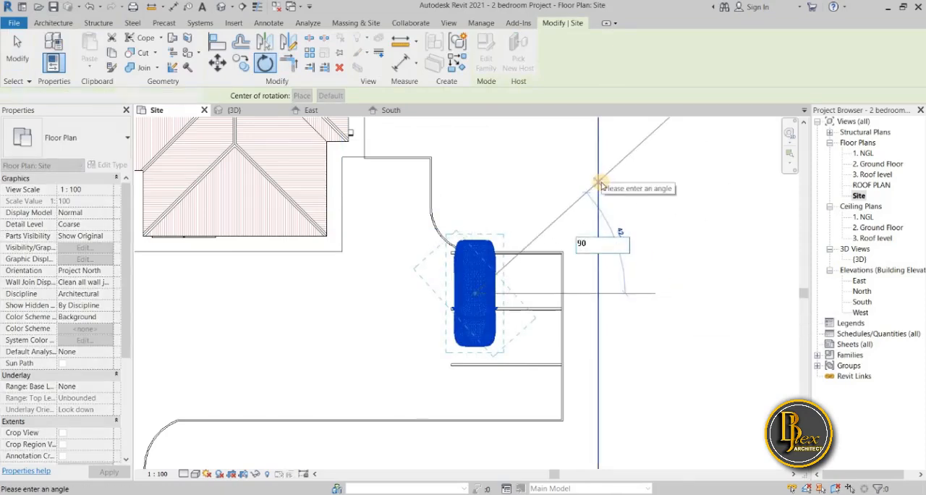
key("Return")
left_click(498, 296)
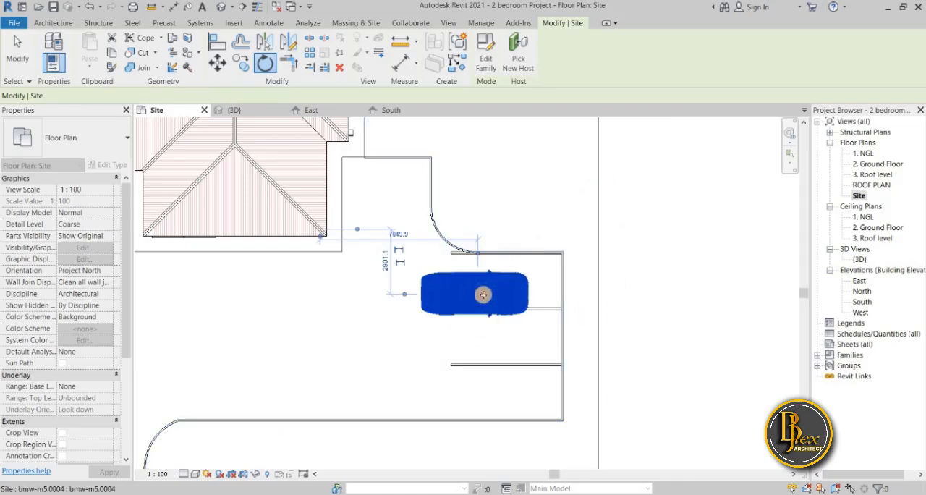
Move the bmw-m5.0004 car into the parking bay nearest the house and nudge it between the bay lines
mouse_move(523, 280)
left_mouse_down()
mouse_move(537, 275)
mouse_move(513, 291)
left_mouse_up()
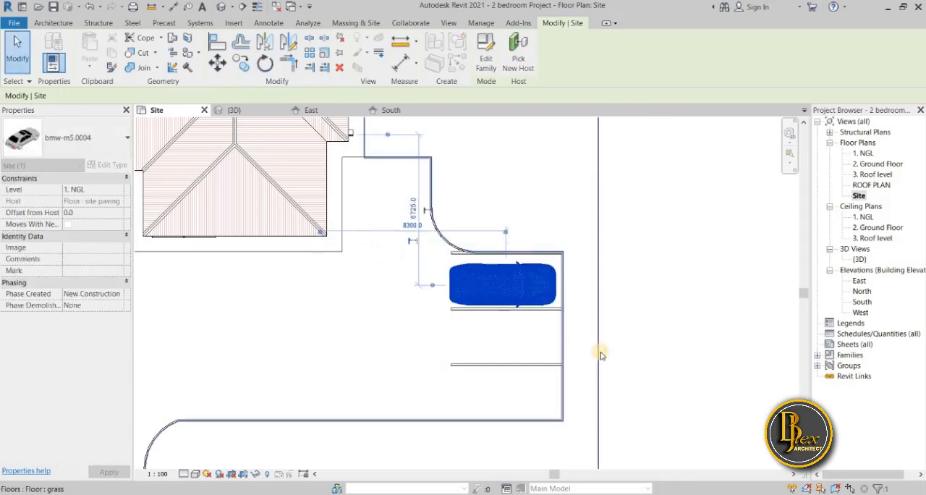
key("Up")
key("Up")
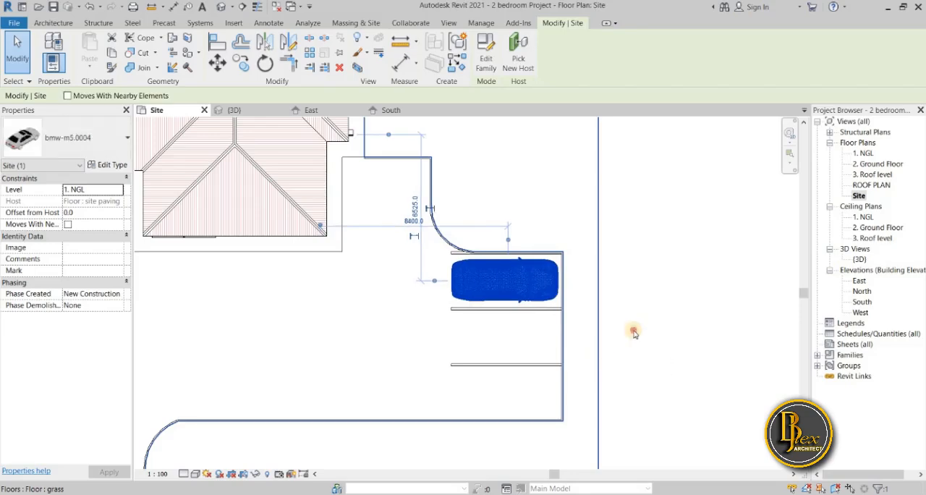
key("Escape")
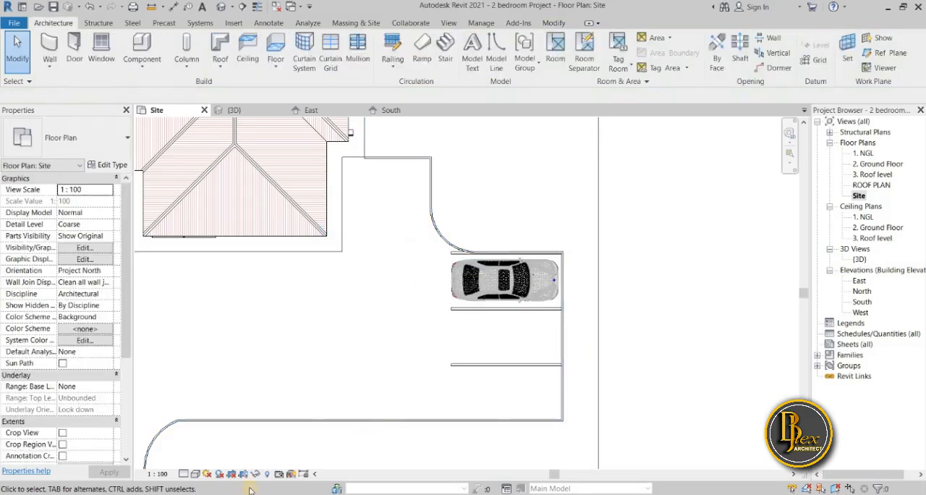
Find Mclaren_F1_6145 in the transport folder, load it into the Site plan, and place one car in the middle parking bay
key("alt+Tab")
scroll(296, 368, "down", 5)
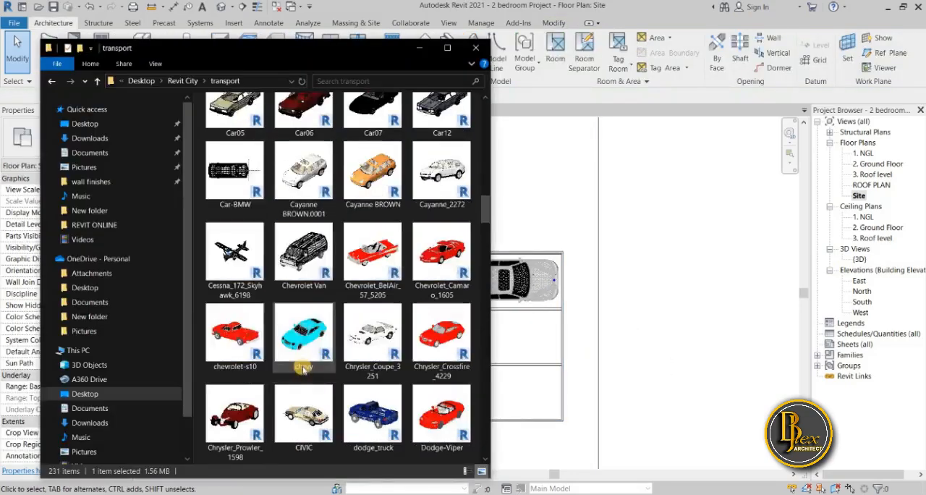
scroll(304, 368, "down", 5)
scroll(304, 368, "down", 5)
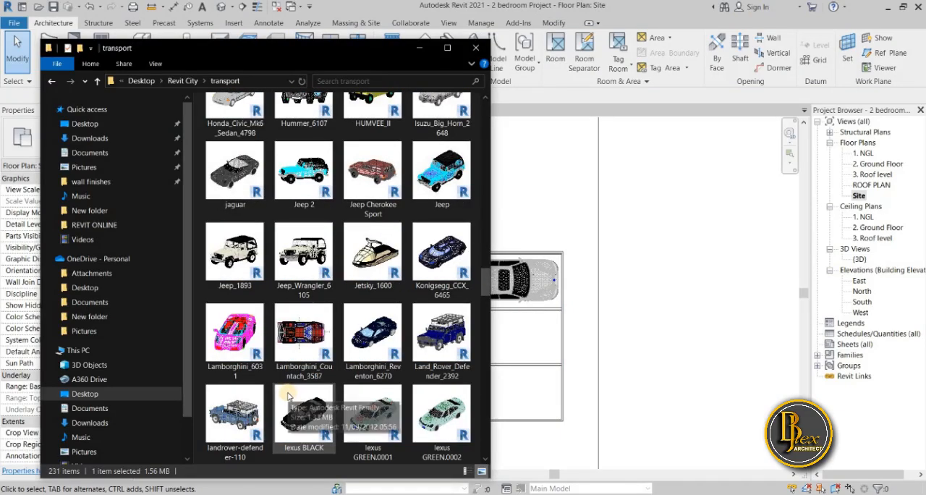
scroll(285, 395, "down", 5)
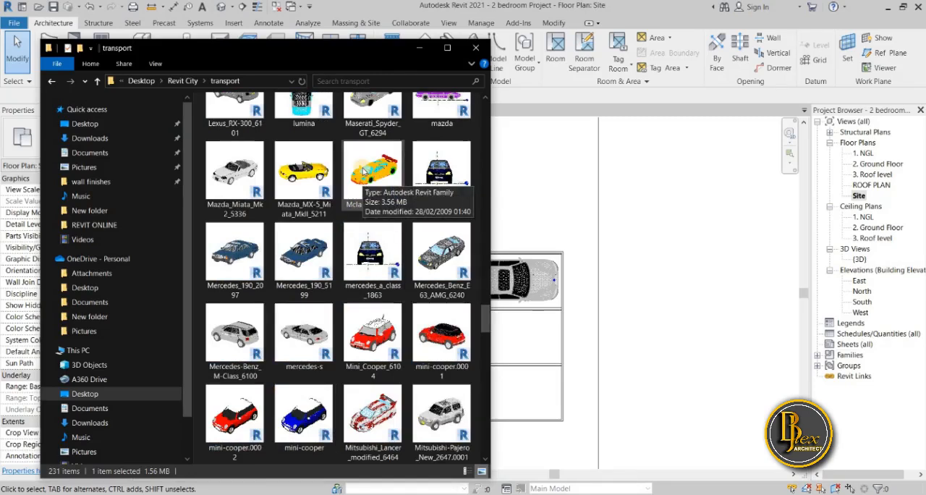
left_click(527, 357)
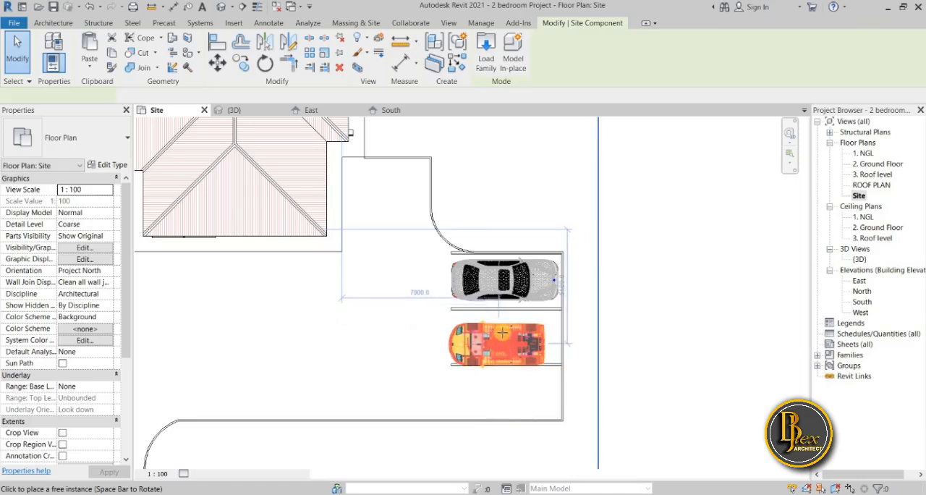
left_click(501, 320)
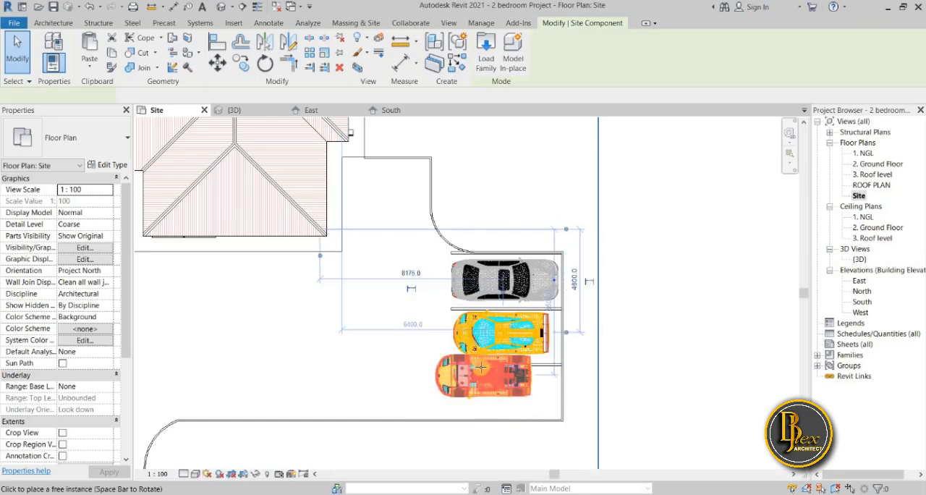
key("Escape")
key("Escape")
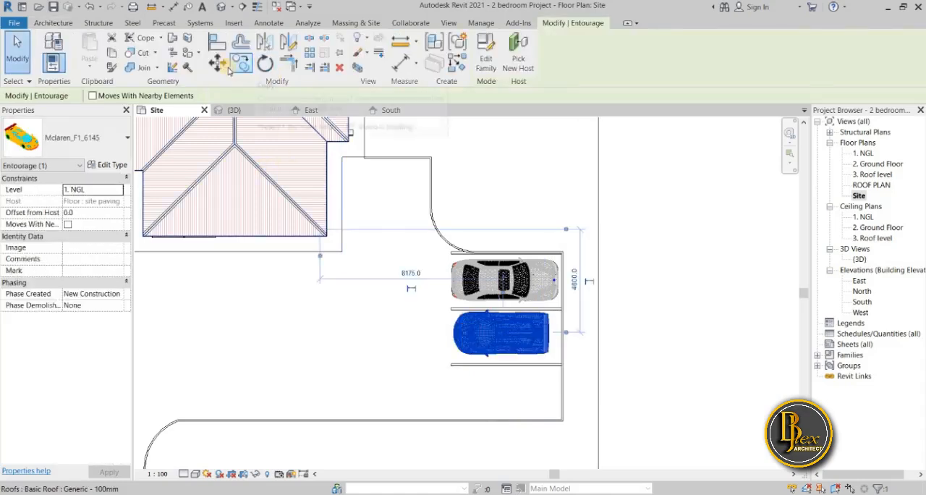
Rotate the Mclaren_F1_6145 car by 180 degrees and nudge it deeper into the middle bay, centred between its lines
left_click(265, 64)
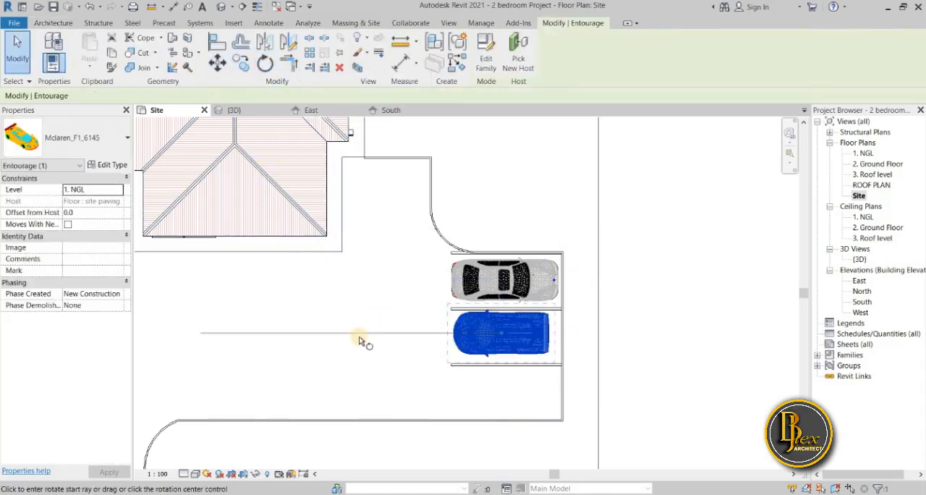
left_click(359, 333)
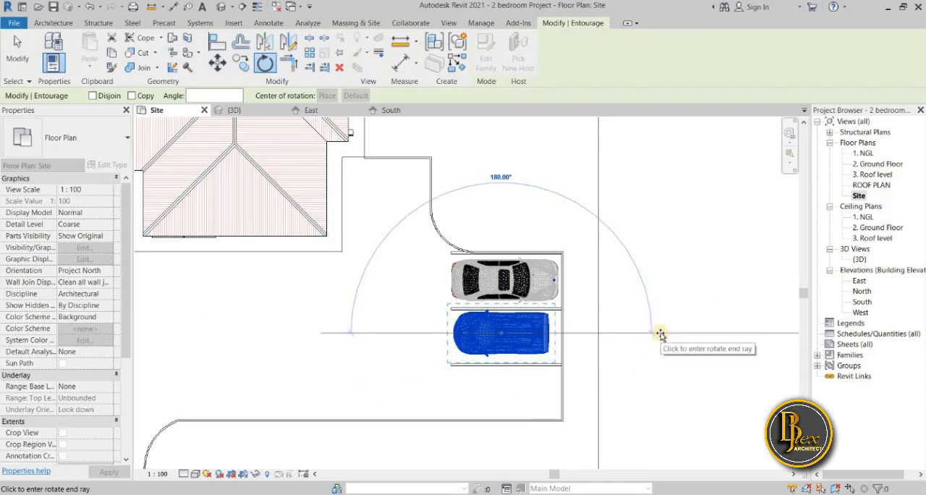
left_click(661, 334)
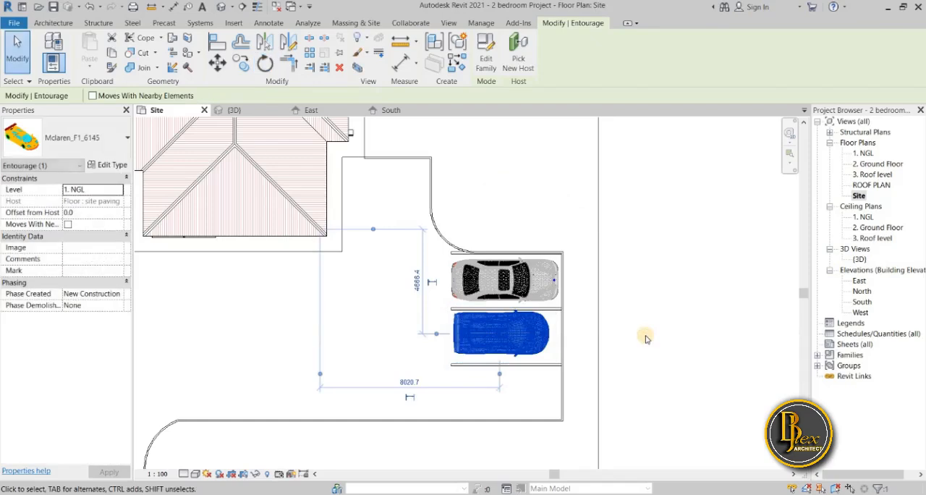
key("Right")
key("Down")
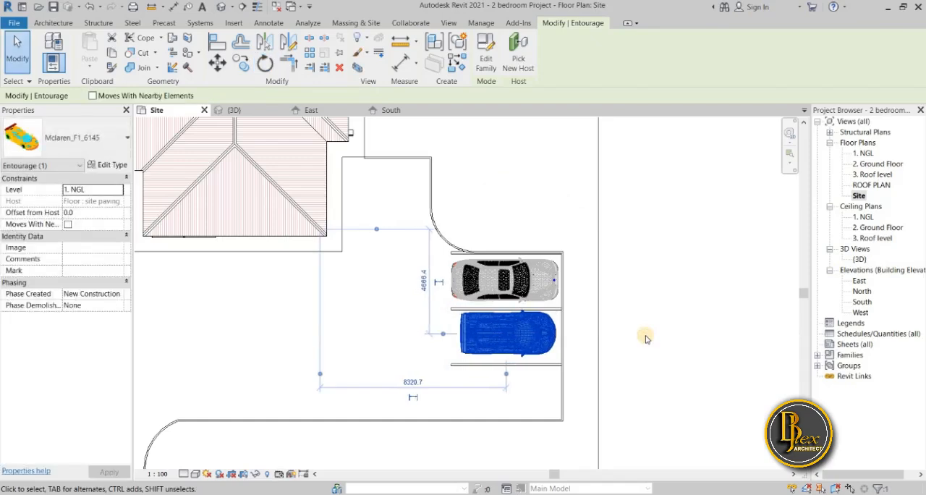
key("Right")
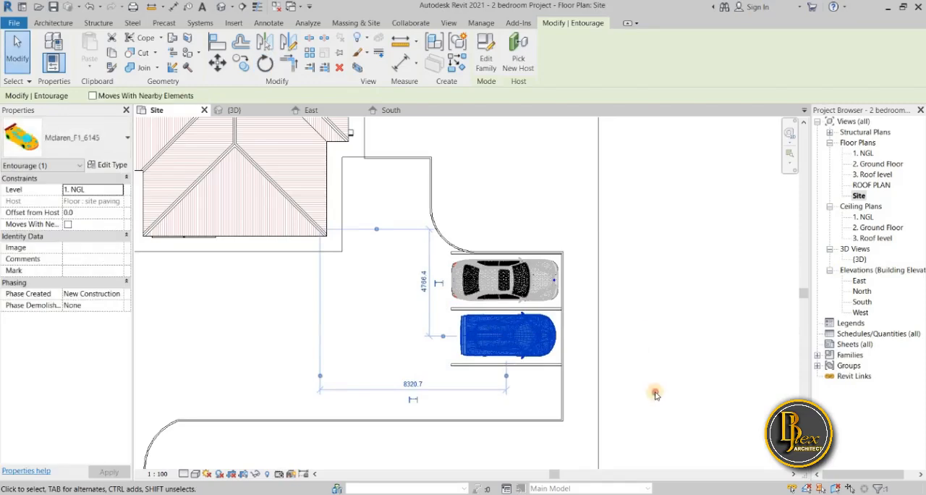
left_click(655, 394)
Inspect the whole site and the two parked cars in the 3D view
scroll(655, 391, "down", 3)
scroll(656, 378, "down", 1)
middle_click_drag(656, 378, 591, 359)
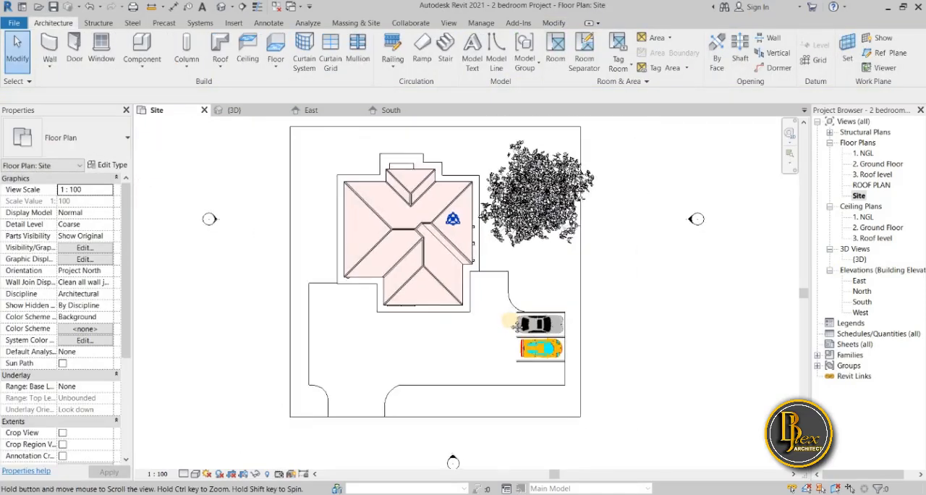
left_click(239, 110)
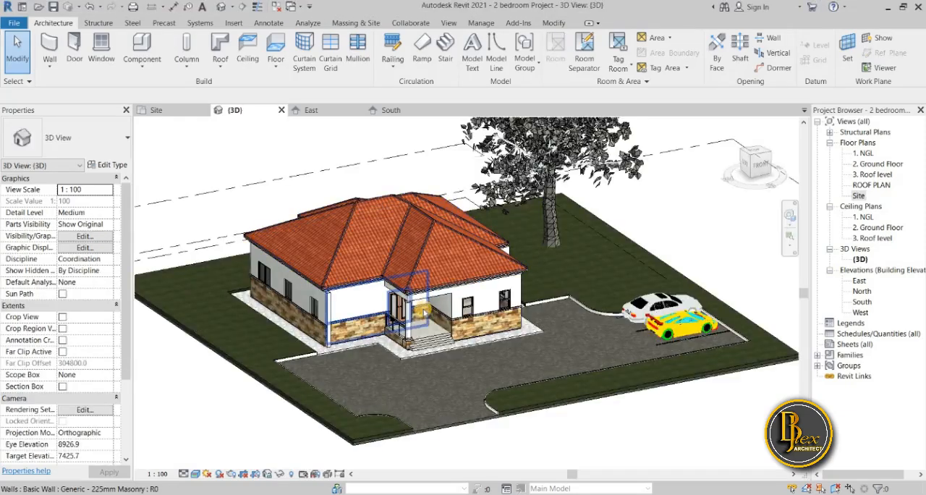
middle_click_drag(561, 405, 530, 429, "shift")
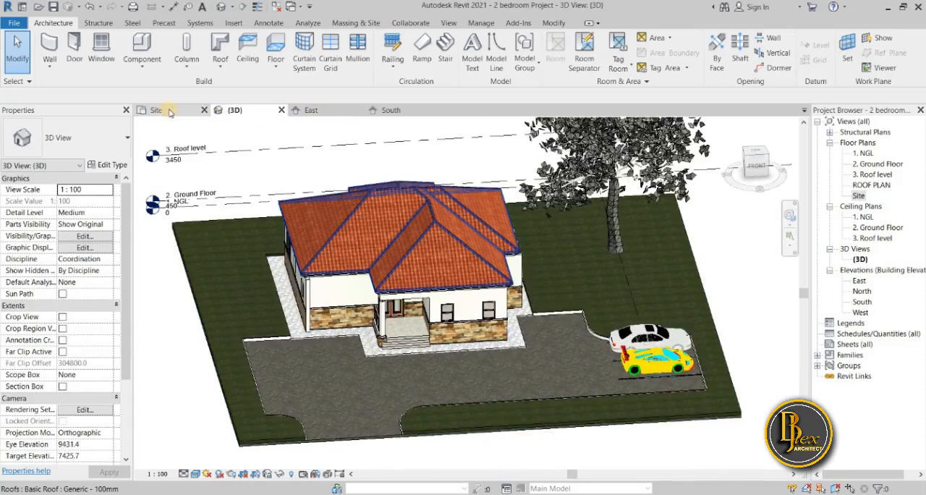
Create a perspective camera view from the Site plan, with the eye at the driveway entrance and the target at the house's rear corner beside the tree
left_click(169, 113)
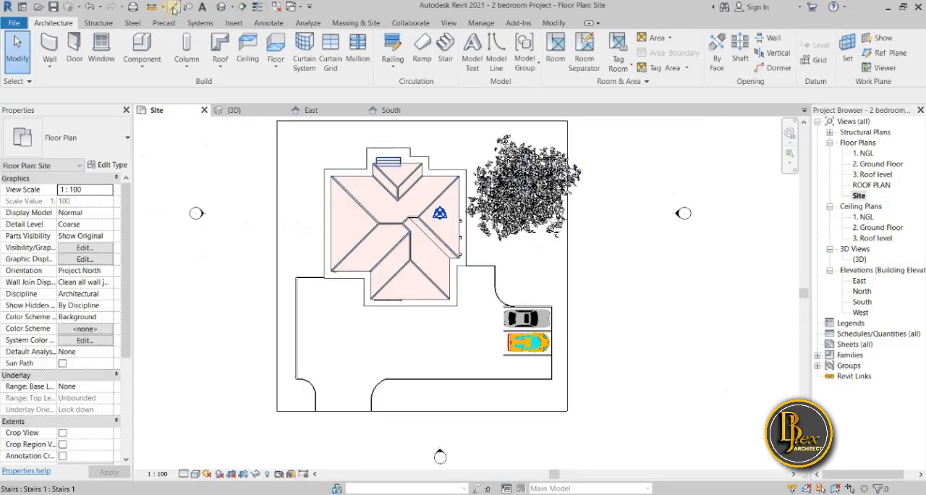
left_click(232, 7)
left_click(242, 34)
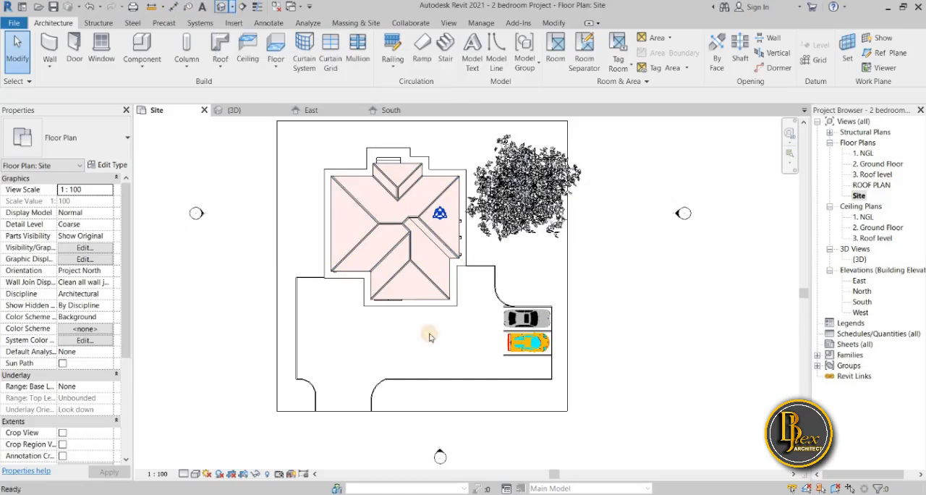
left_click(351, 375)
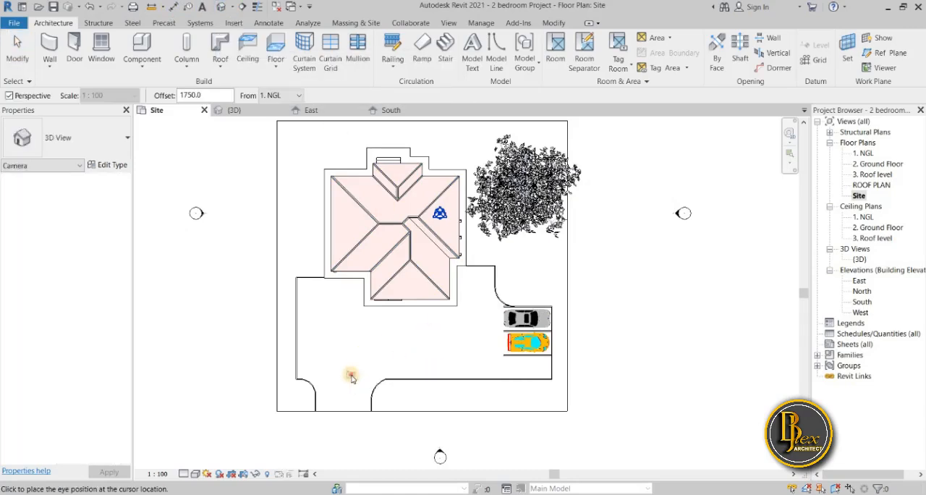
left_click(462, 176)
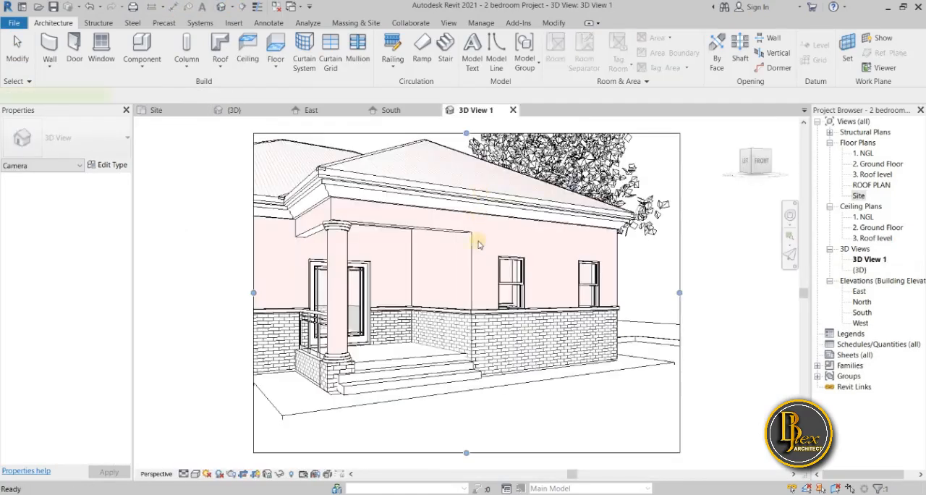
key("Escape")
Enlarge the camera view's crop region on all four sides to frame the whole house, the tree and the parked cars
scroll(321, 365, "down", 3)
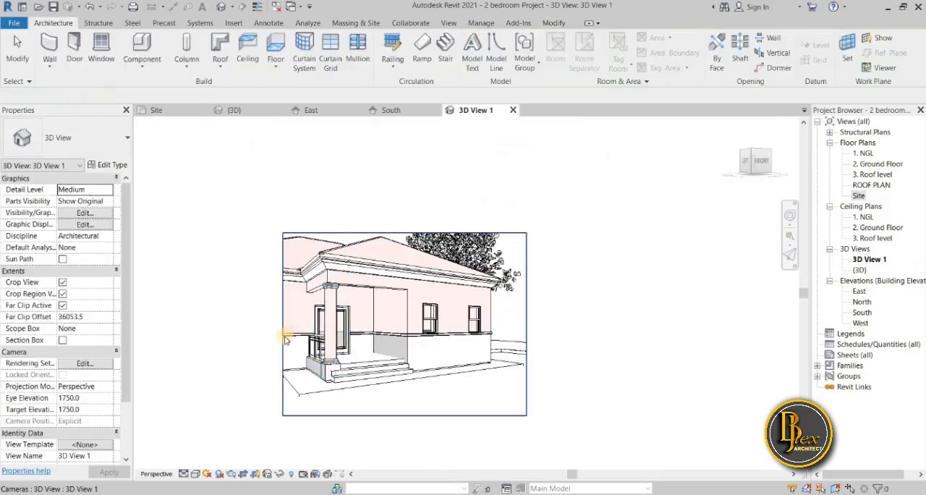
left_click(283, 334)
left_click_drag(283, 325, 191, 325)
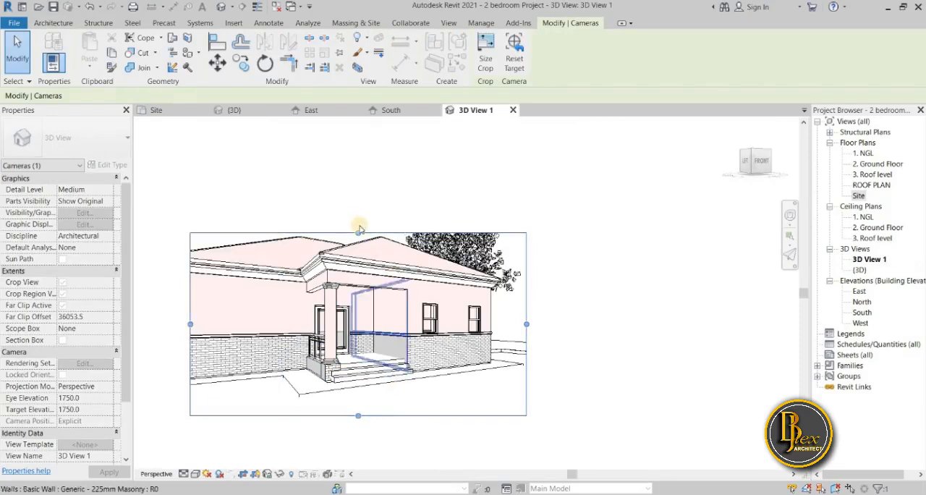
left_click_drag(358, 230, 358, 182)
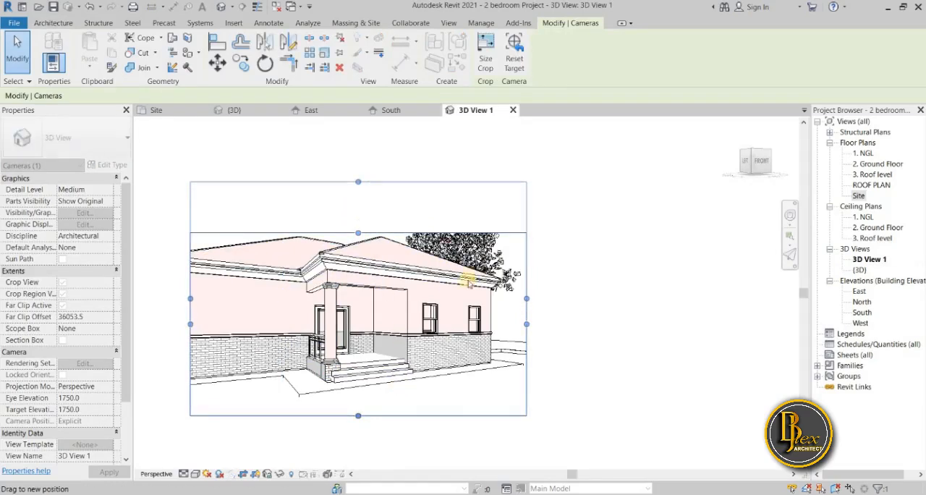
scroll(626, 373, "down", 2)
middle_click_drag(627, 372, 650, 377)
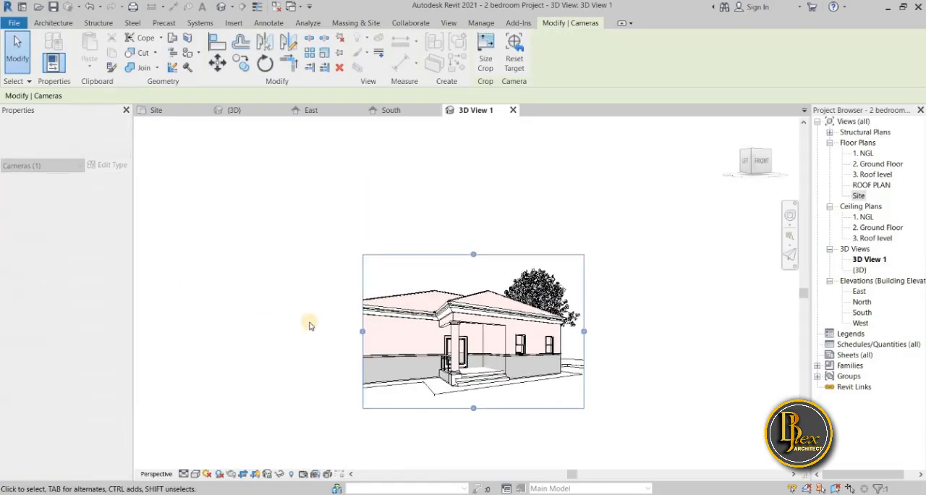
left_click_drag(358, 332, 329, 331)
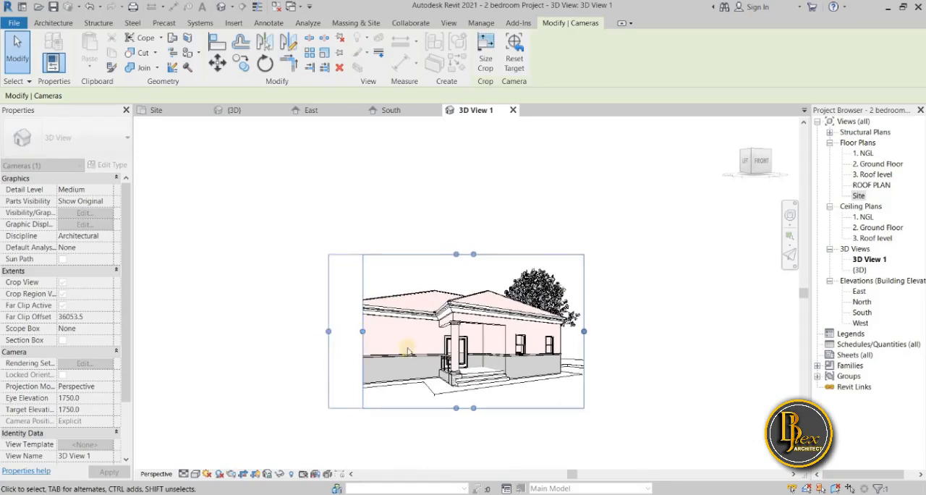
left_click_drag(456, 408, 458, 438)
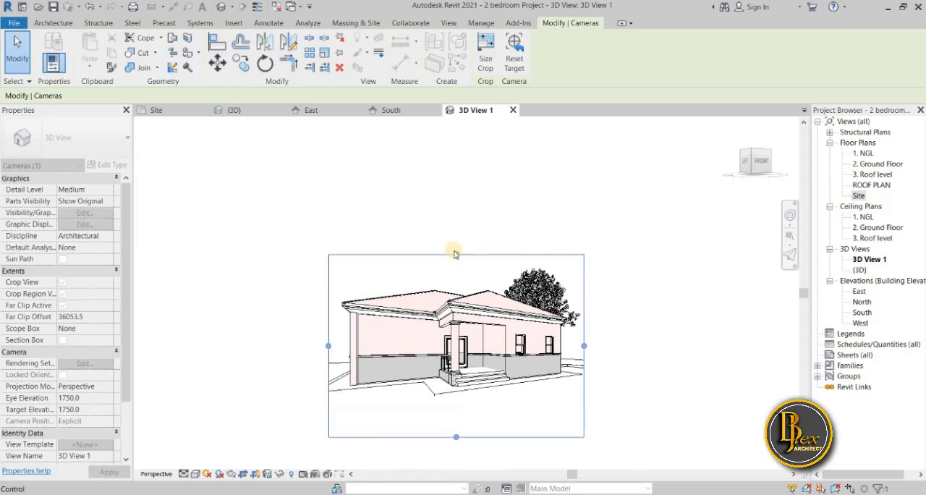
left_click_drag(459, 234, 457, 232)
left_click_drag(584, 335, 656, 336)
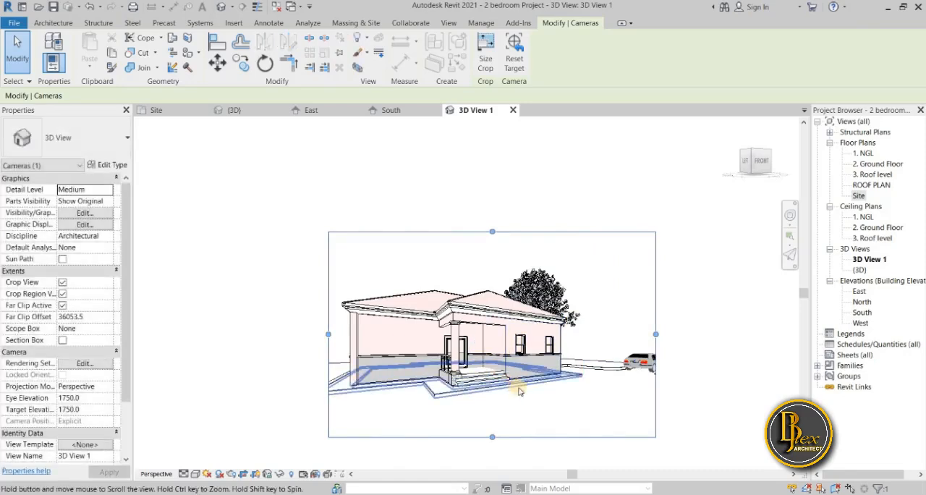
Reposition the camera with SteeringWheels to look down on the house corner from farther back, at an eye elevation of about 3700, with both cars in frame
left_click(789, 216)
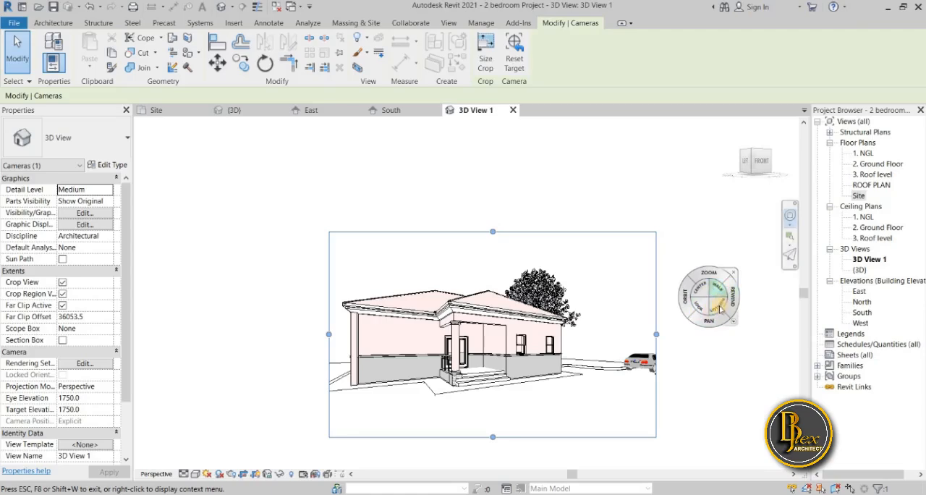
mouse_move(710, 325)
left_mouse_down()
mouse_move(722, 321)
mouse_move(709, 320)
mouse_move(699, 333)
mouse_move(696, 307)
mouse_move(673, 326)
left_mouse_up()
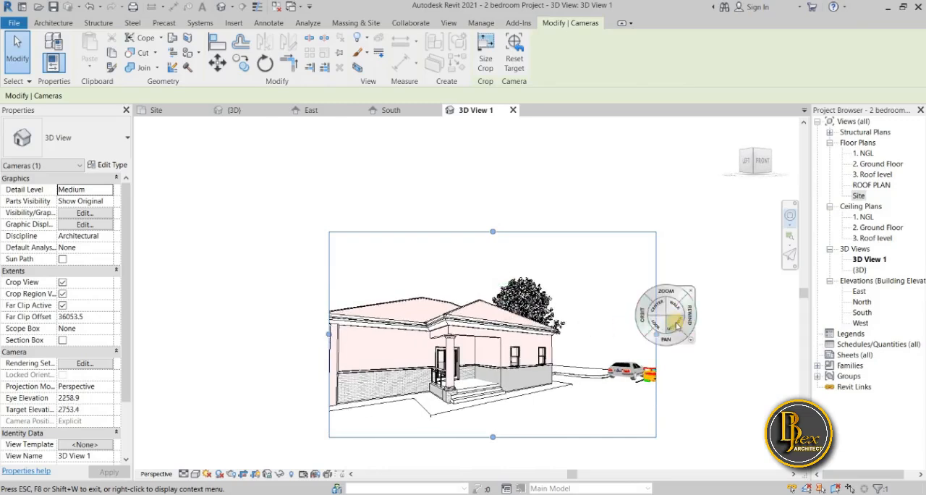
left_click_drag(716, 319, 445, 420)
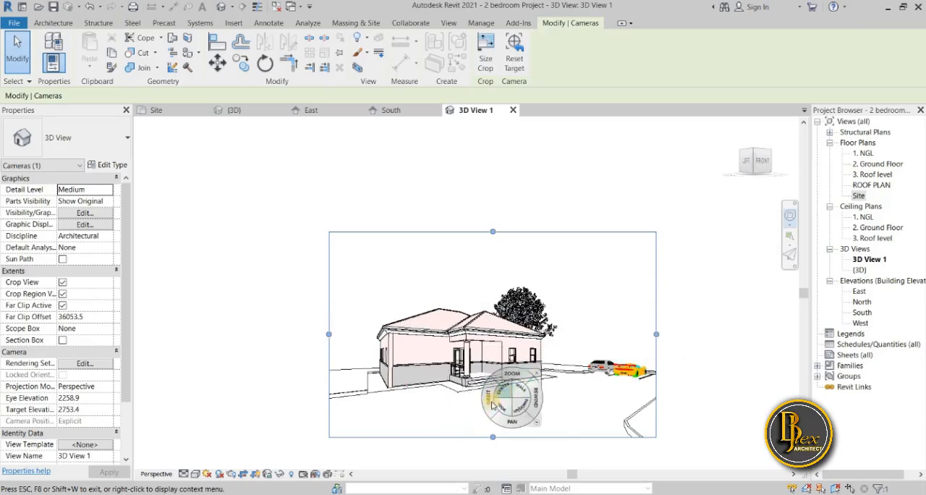
left_click_drag(492, 400, 524, 406)
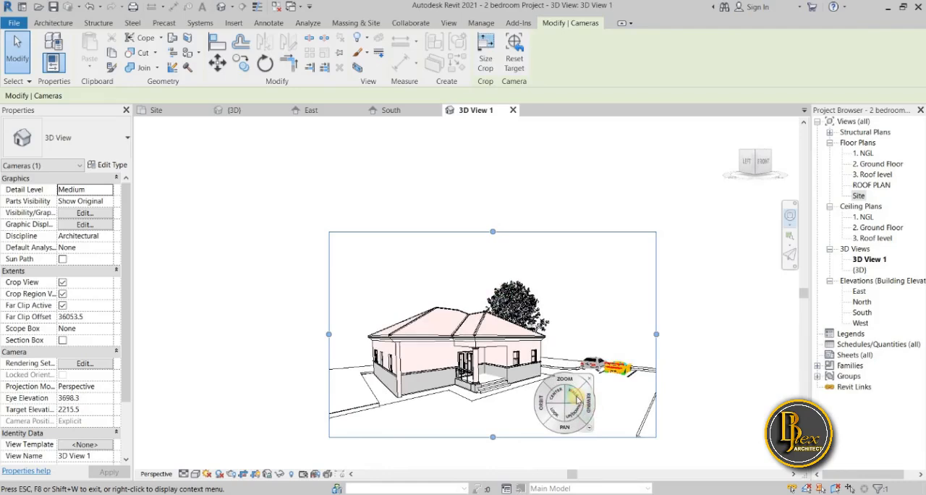
key("Escape")
key("Escape")
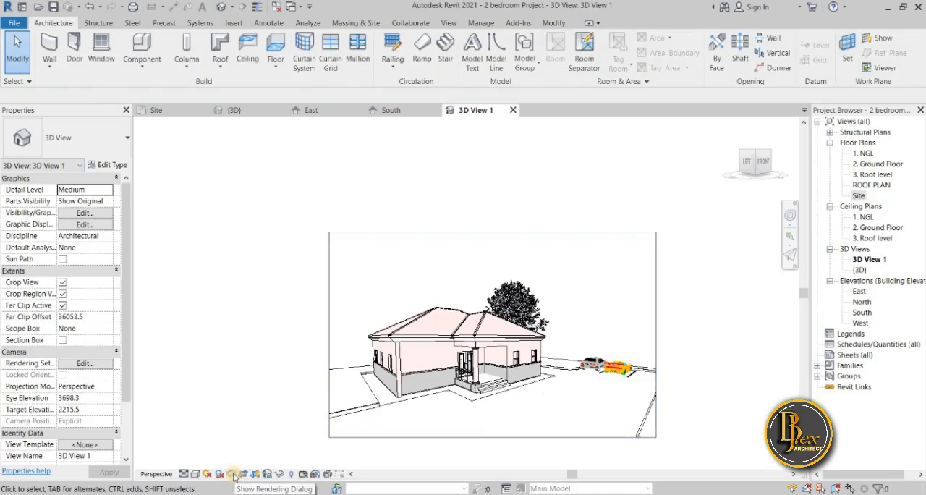
Set the rendering quality to High with the Exterior: Sun only lighting scheme, and turn on shadows in the camera view
key("r")
key("r")
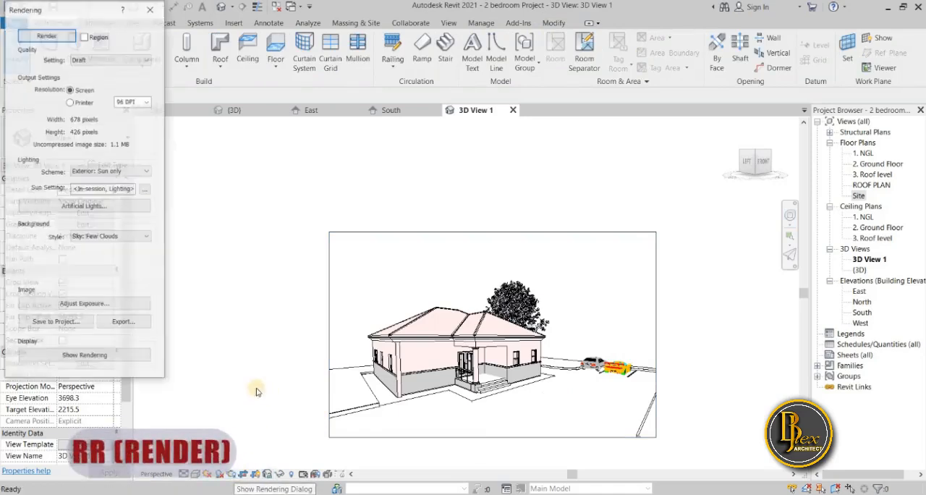
left_click_drag(65, 6, 118, 63)
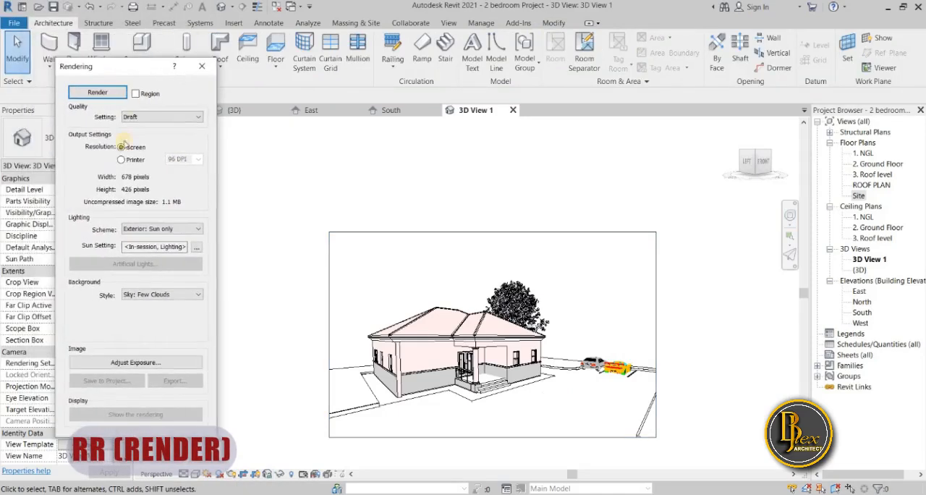
left_click(167, 116)
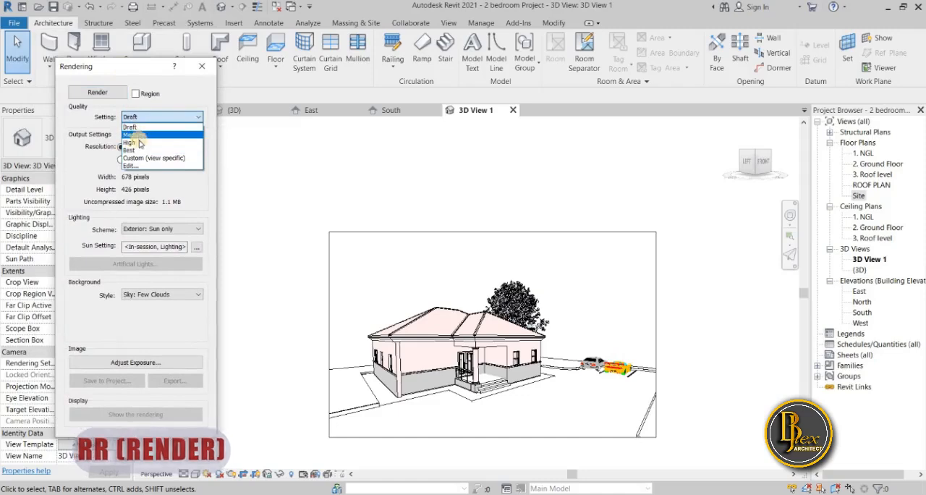
left_click(140, 143)
left_click(144, 147)
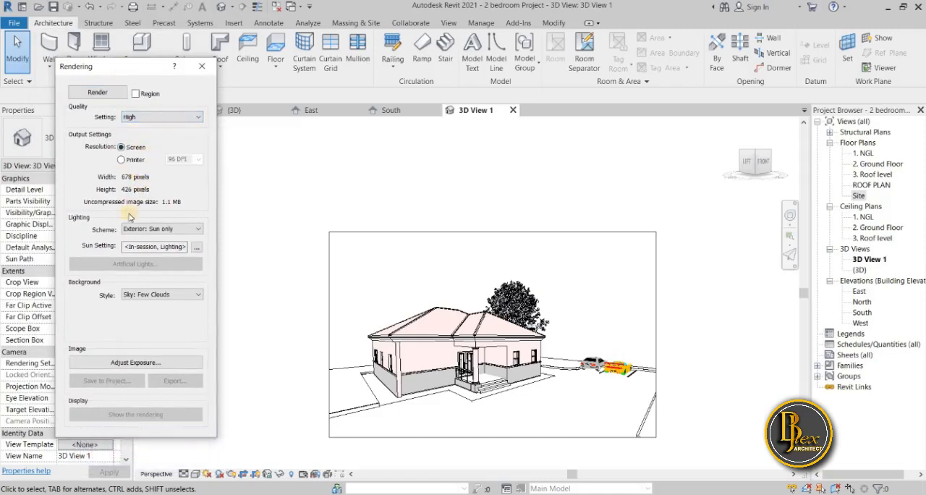
left_click(167, 229)
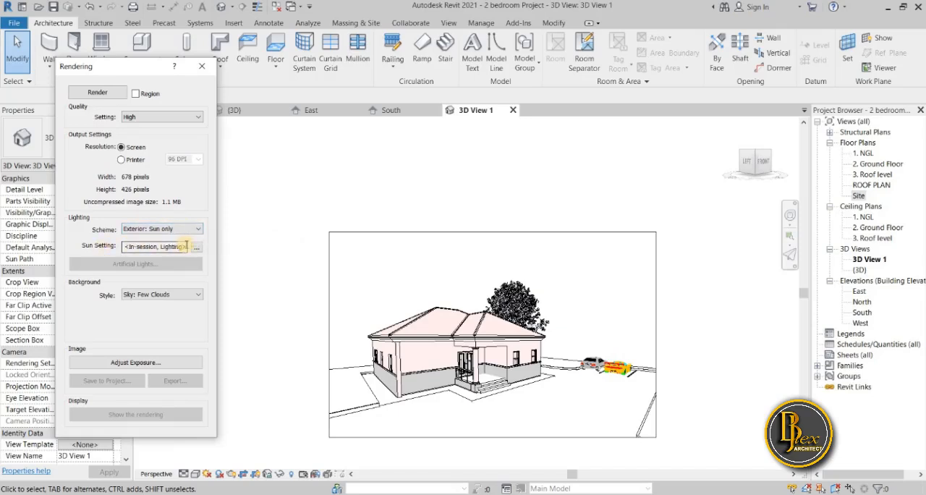
left_click(220, 475)
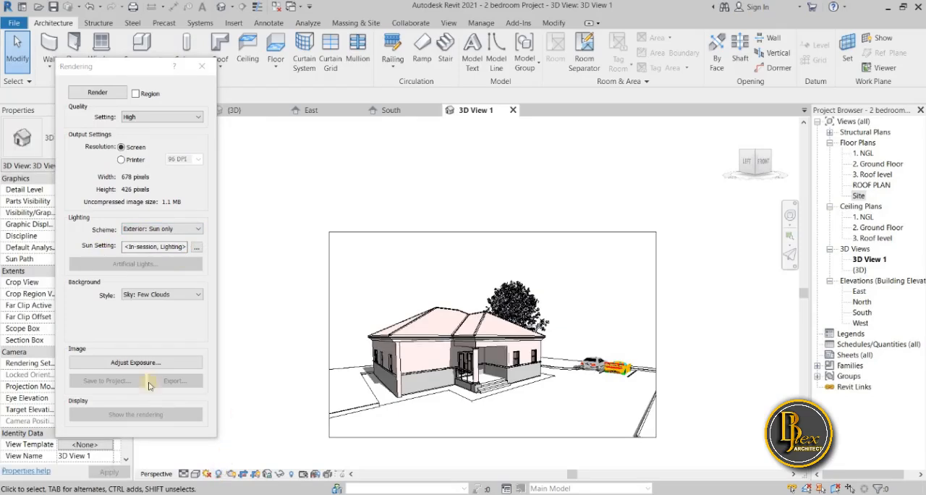
Try a Still solar study in the sun settings, applying it with the time set to 10:39
left_click(199, 247)
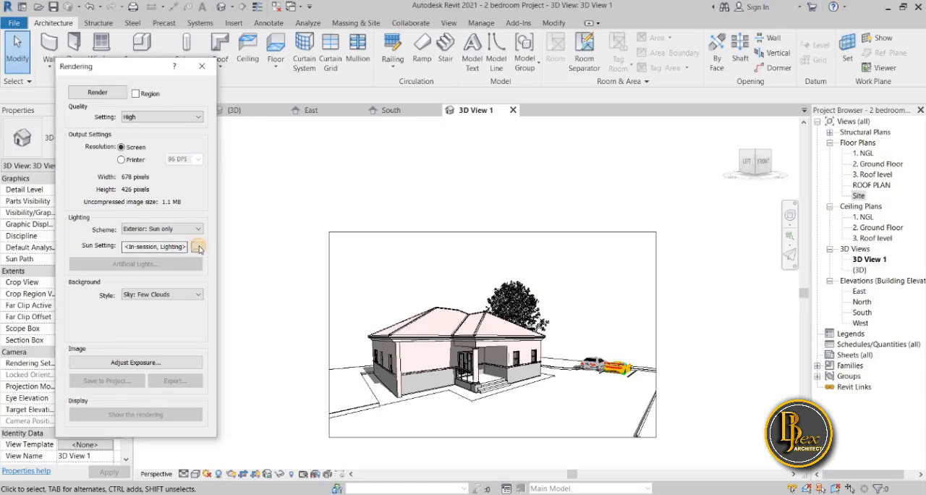
left_click_drag(477, 9, 272, 76)
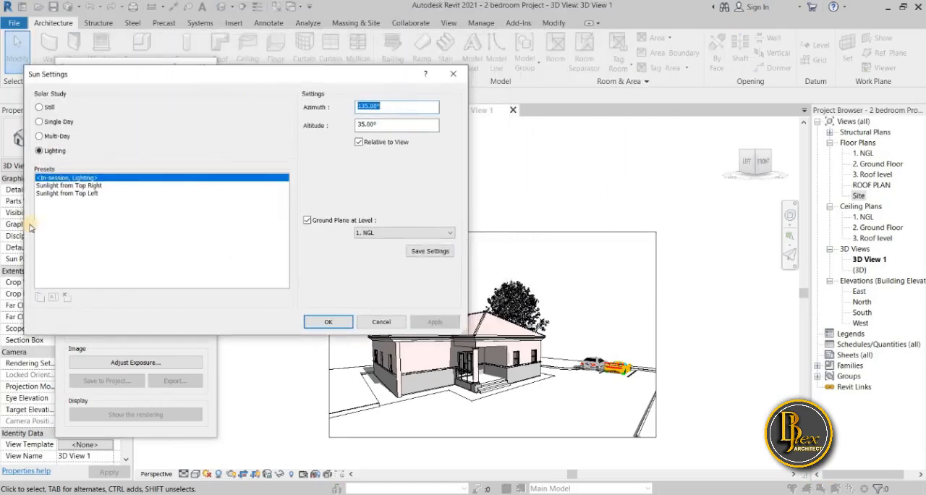
left_click(39, 107)
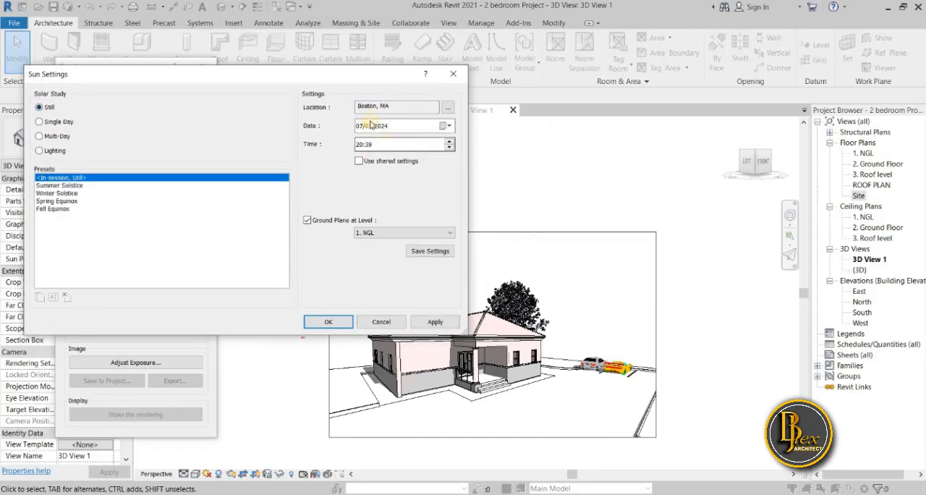
left_click_drag(359, 79, 321, 41)
left_click(399, 285)
left_click(399, 287)
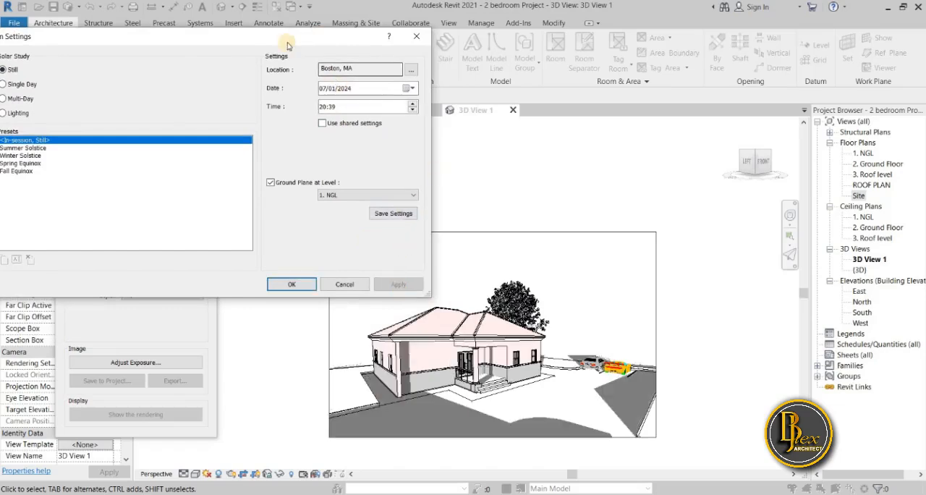
left_click_drag(309, 42, 333, 49)
left_click(352, 115)
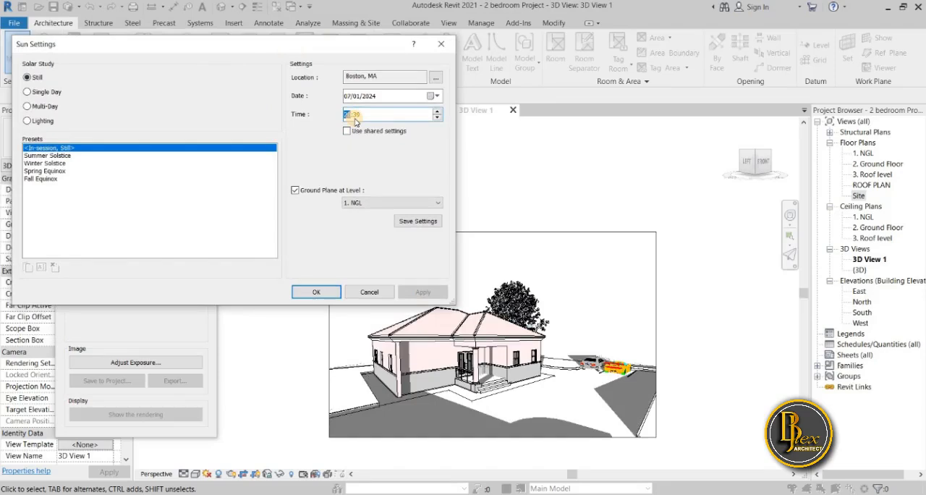
type("10")
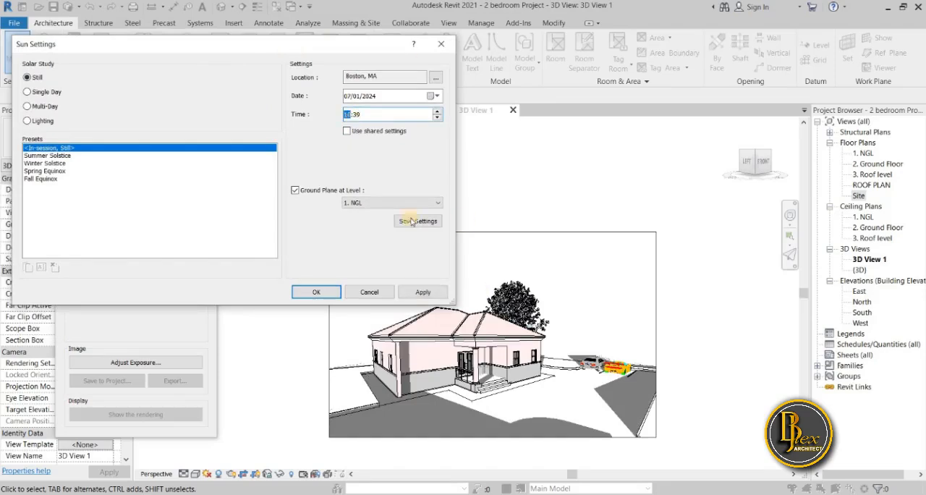
left_click(411, 293)
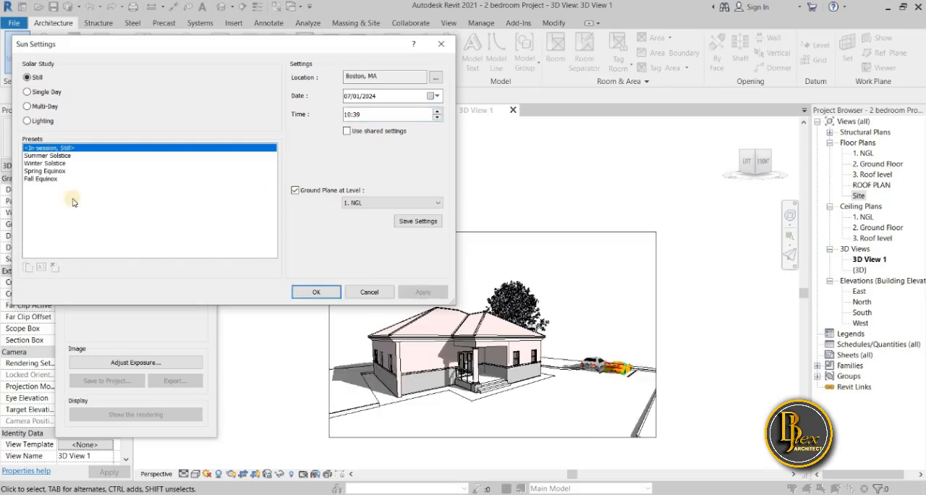
Switch the solar study to Lighting with the in-session preset and accept the sun settings
left_click(26, 120)
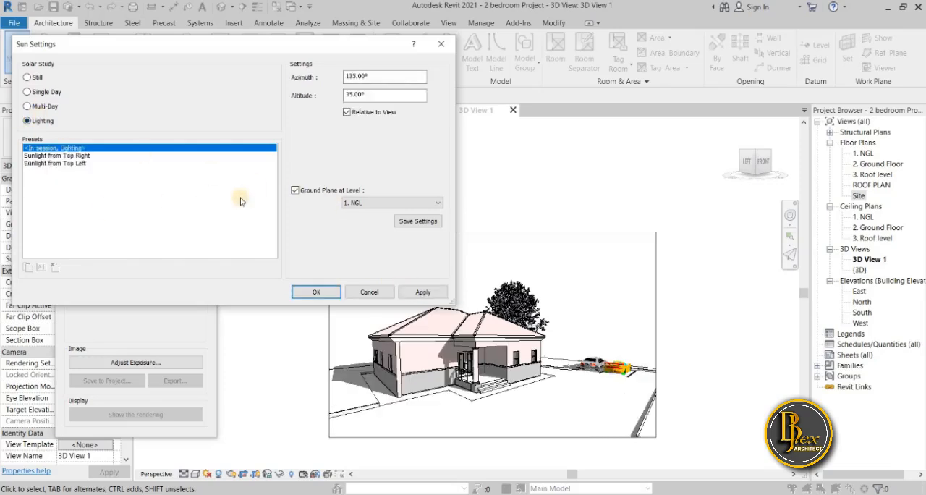
left_click(427, 292)
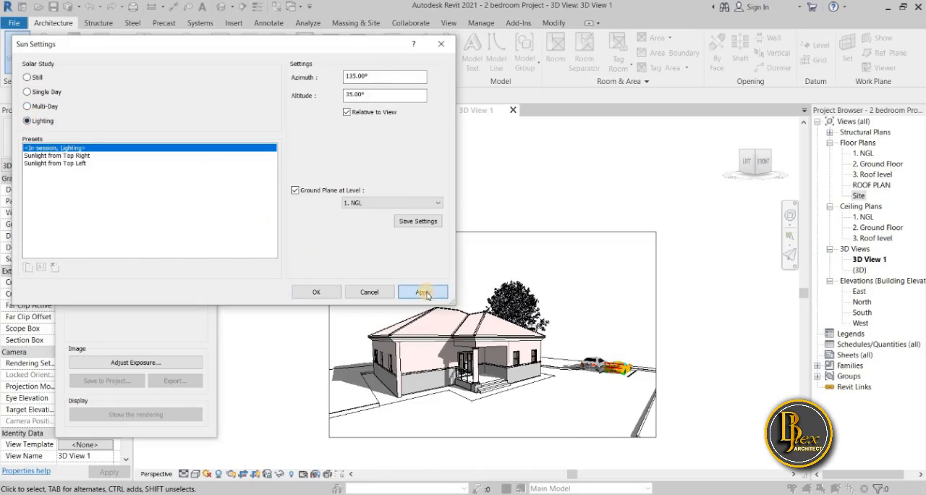
left_click(317, 292)
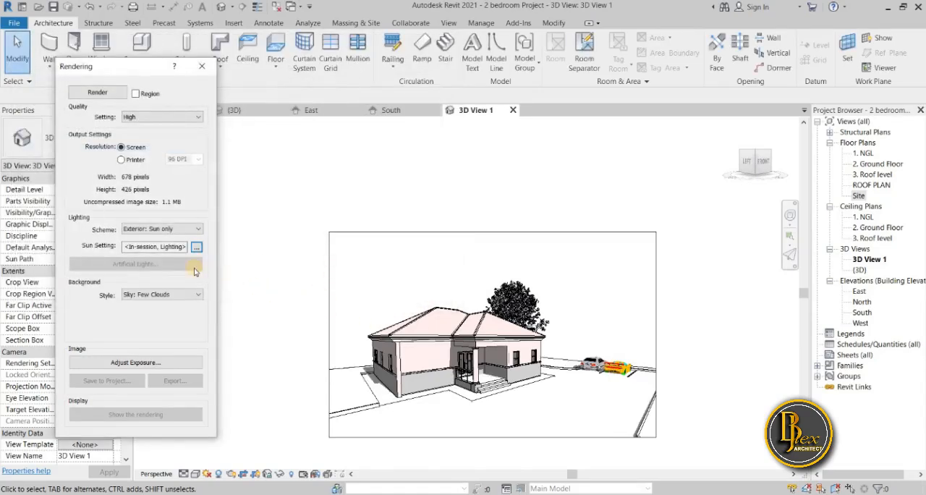
Accept the existing exposure control values and start rendering the camera view
left_click(134, 363)
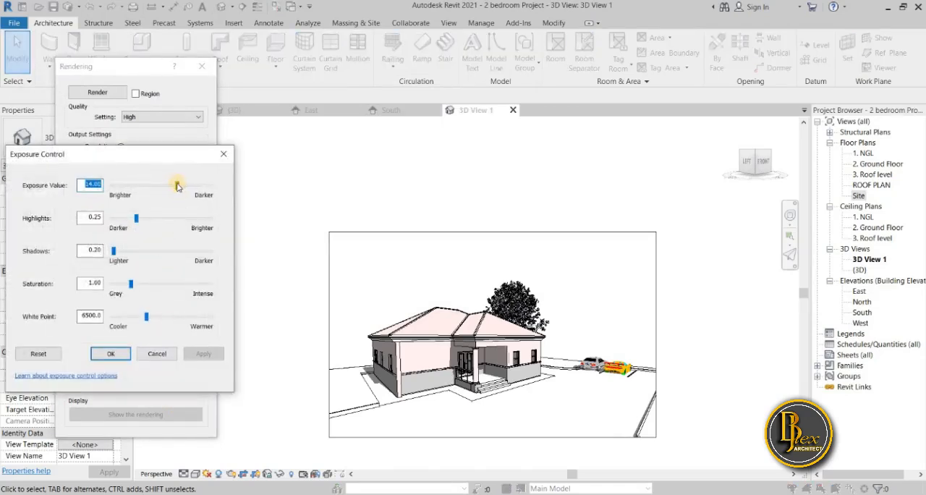
left_click(118, 354)
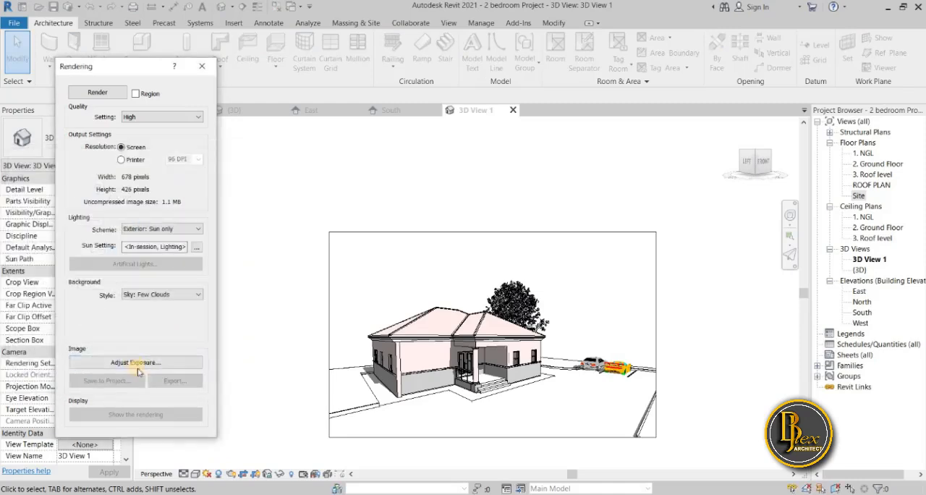
left_click(97, 92)
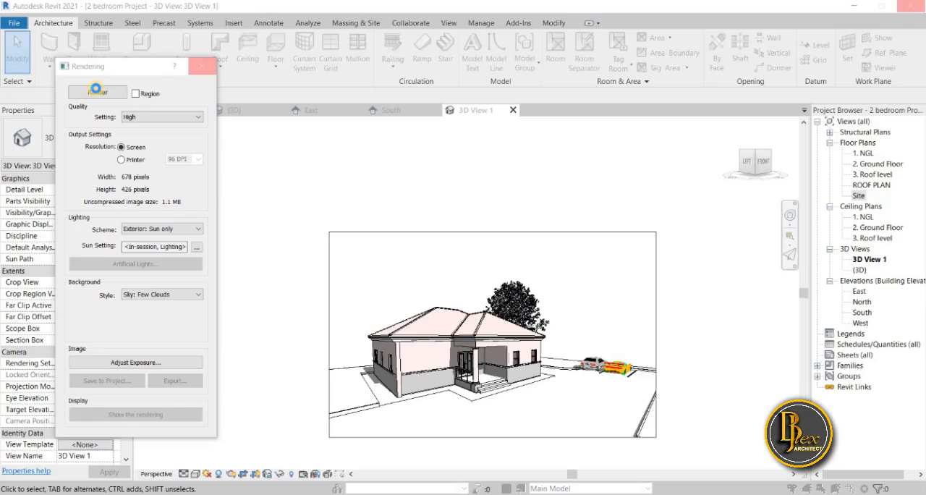
left_click(97, 92)
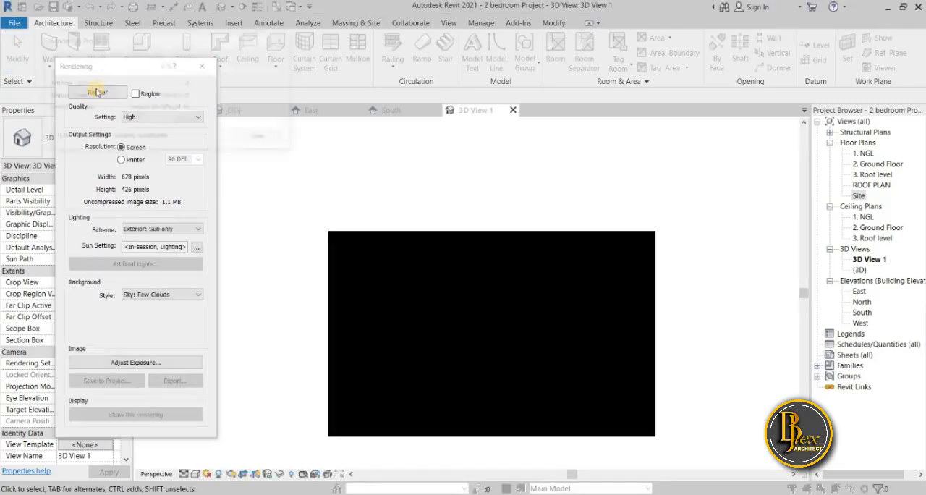